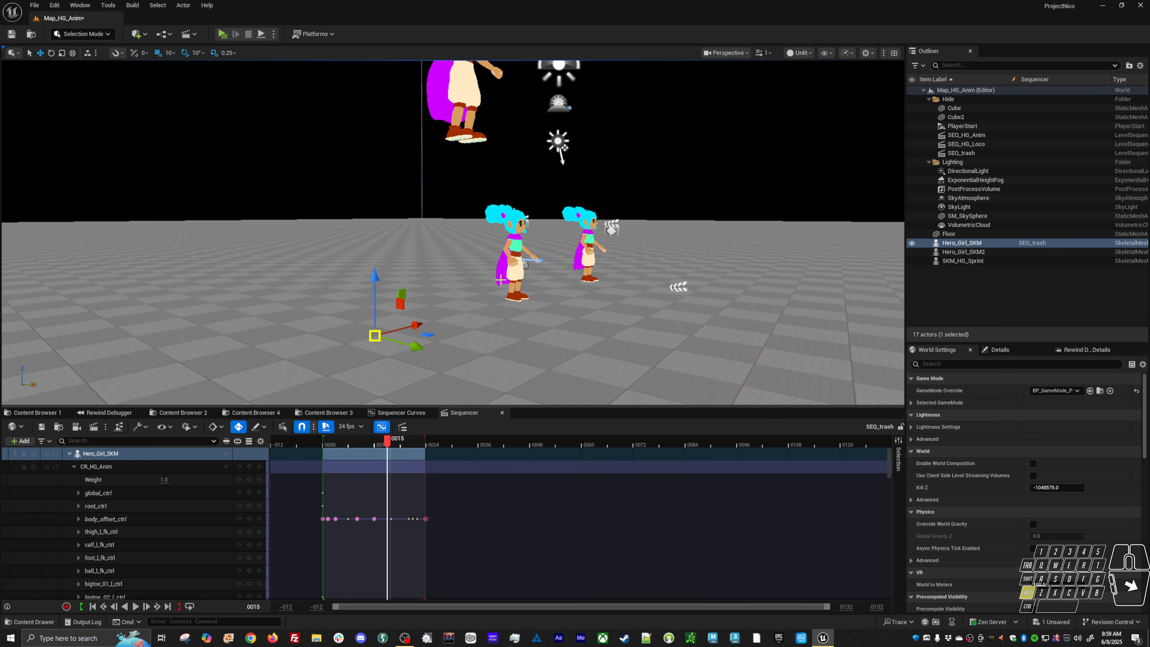
Select the CR_HG_Anim control rig track of Hero_Girl_SKM and play a short stretch of the animation
{"action": "right_click_drag", "start_coordinate": [466, 312], "coordinate": [426, 281], "text": "alt"}
{"action": "middle_click_drag", "start_coordinate": [425, 281], "coordinate": [403, 260], "text": "alt"}
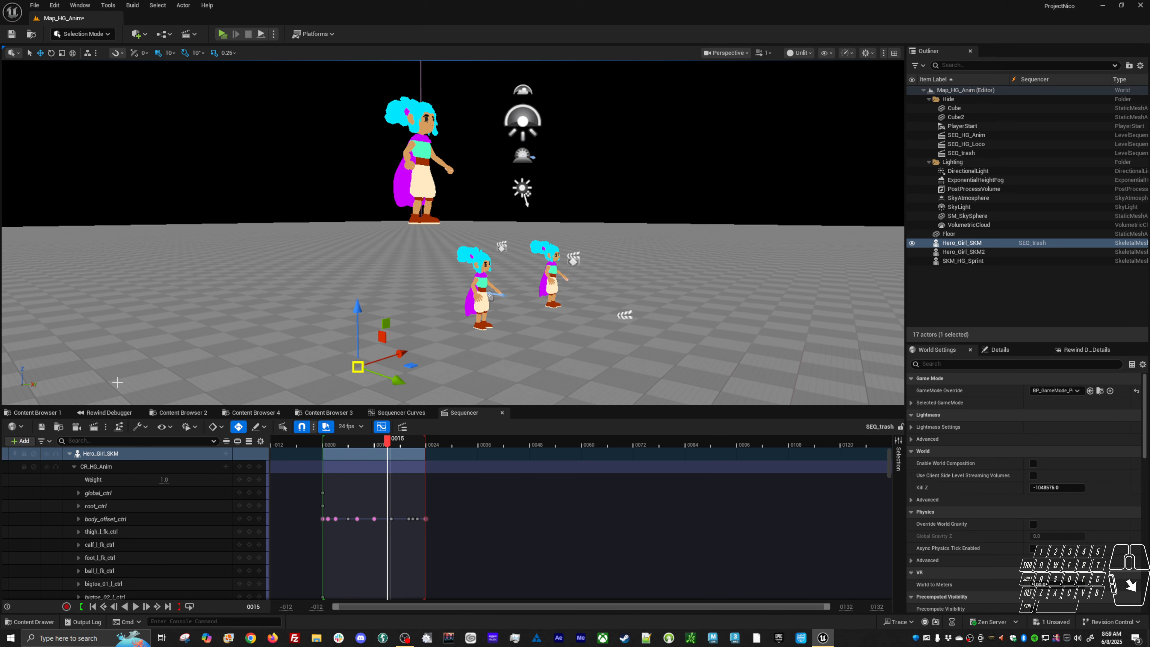
{"action": "left_click", "coordinate": [116, 464]}
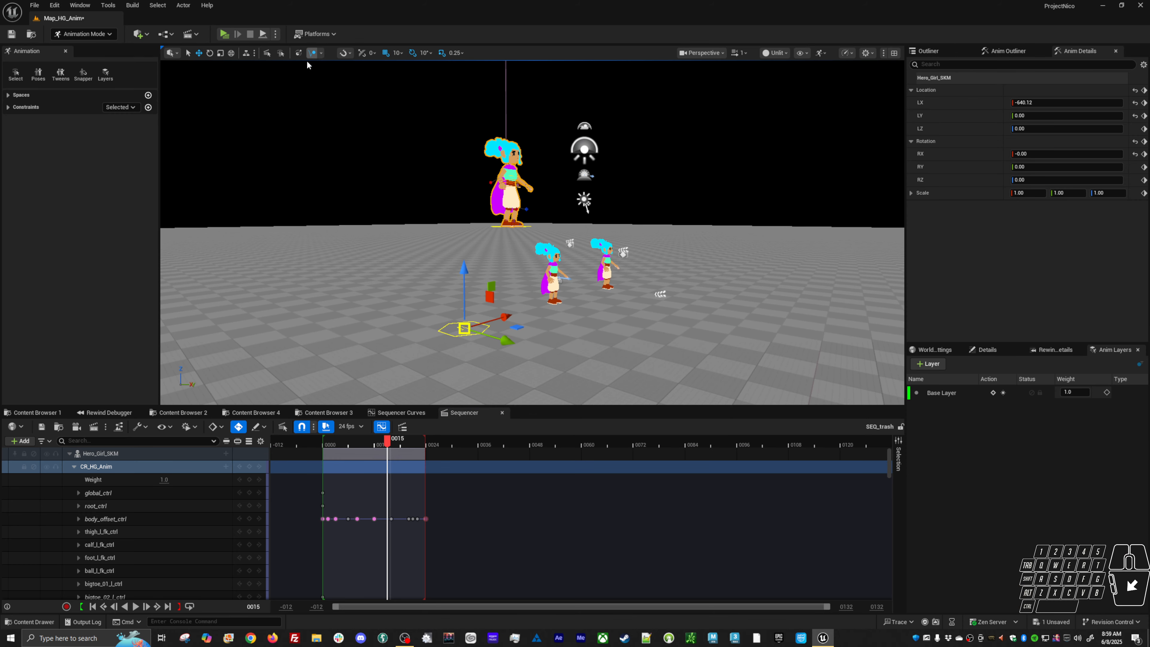
{"action": "left_click_drag", "start_coordinate": [400, 266], "coordinate": [429, 257], "text": "alt"}
{"action": "key", "text": "space"}
{"action": "key", "text": "space"}
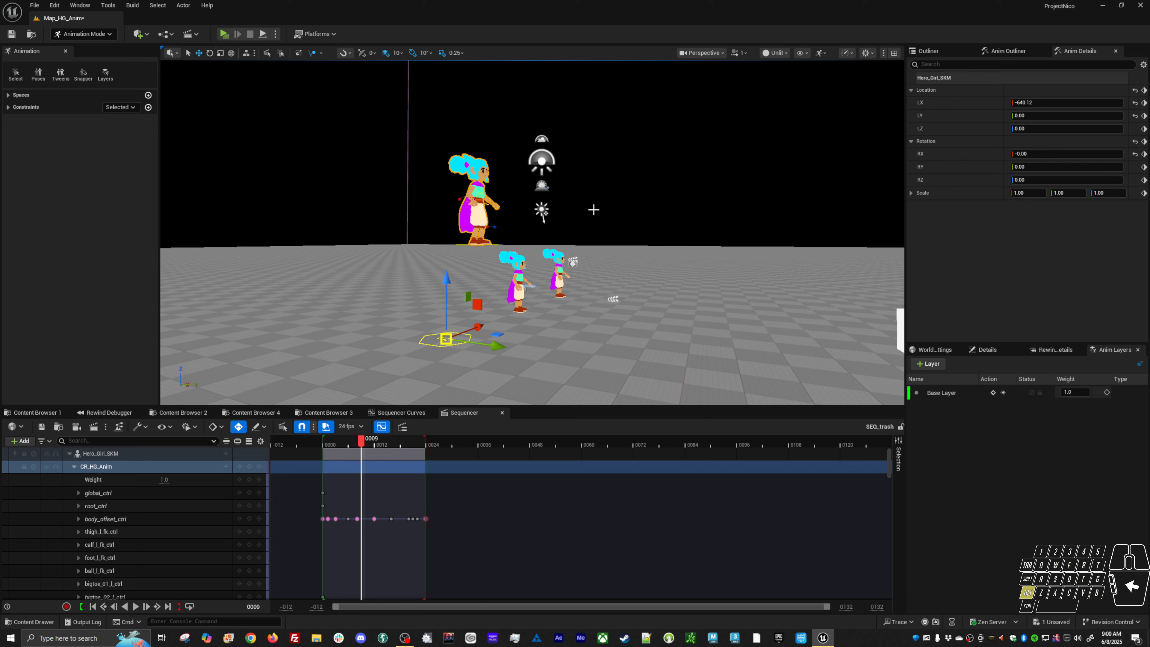
Select body_offset_ctrl under the character's feet and enable Show Trails On Selection for motion trails
{"action": "left_click_drag", "start_coordinate": [601, 211], "coordinate": [588, 212], "text": "alt"}
{"action": "left_click", "coordinate": [454, 243]}
{"action": "left_click_drag", "start_coordinate": [454, 244], "coordinate": [410, 217], "text": "alt"}
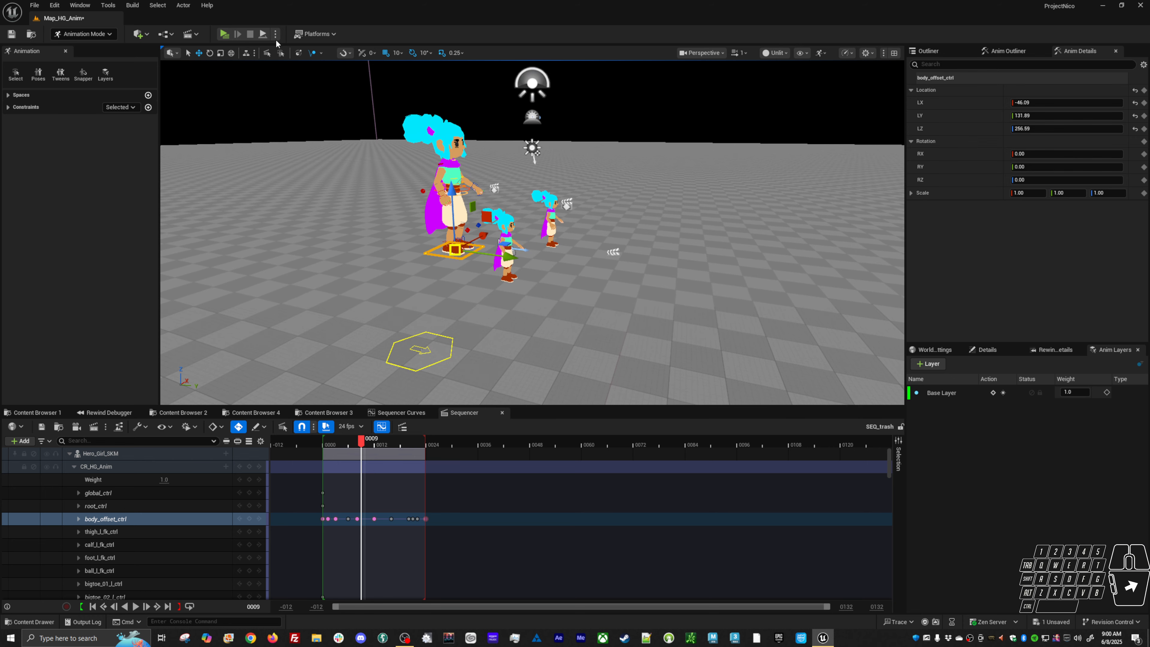
{"action": "left_click", "coordinate": [313, 52]}
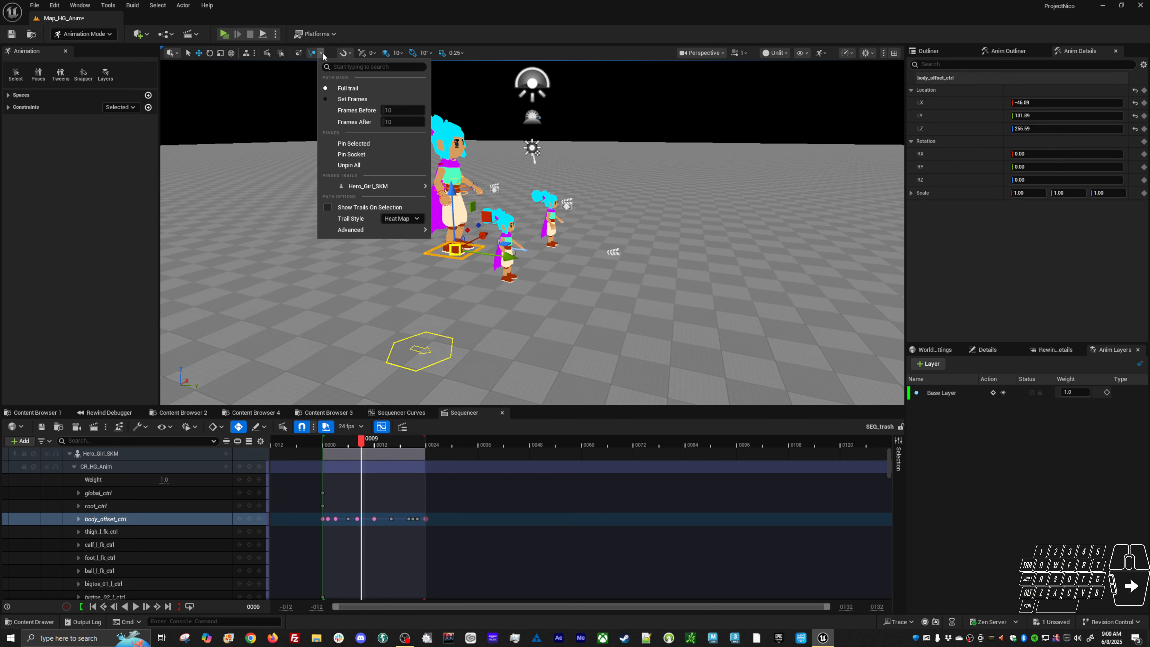
{"action": "left_click", "coordinate": [366, 211]}
{"action": "left_click_drag", "start_coordinate": [366, 211], "coordinate": [336, 124], "text": "alt"}
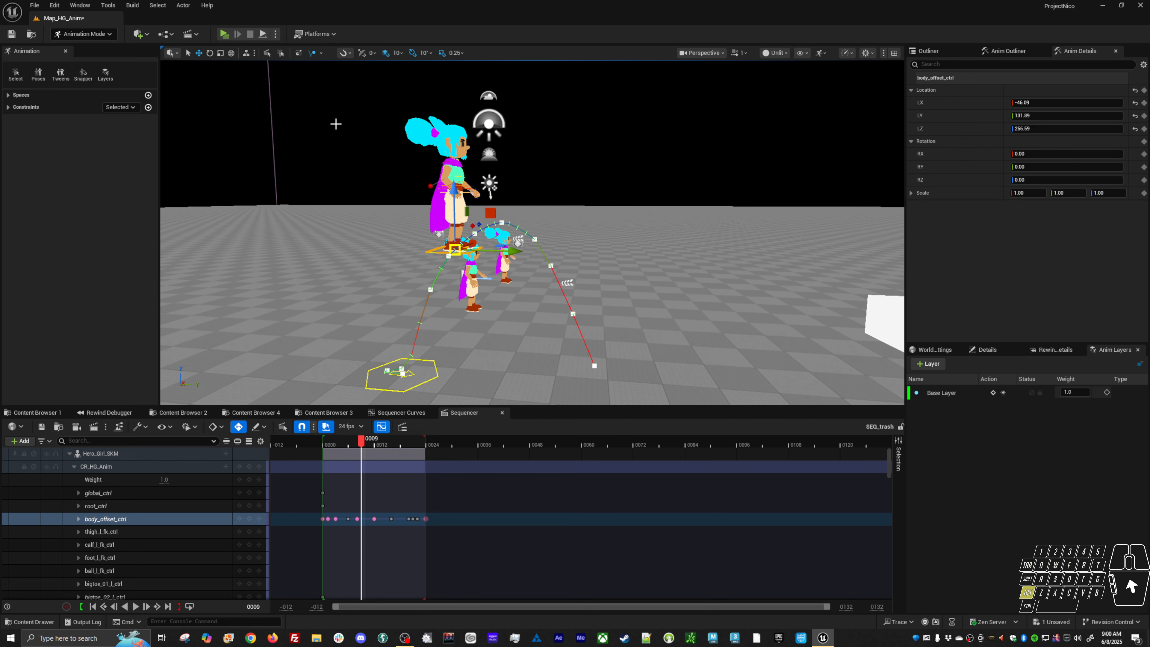
Unpin all pinned motion trails and return the playhead to frame 0
{"action": "left_click", "coordinate": [323, 53]}
{"action": "mouse_move", "coordinate": [409, 190]}
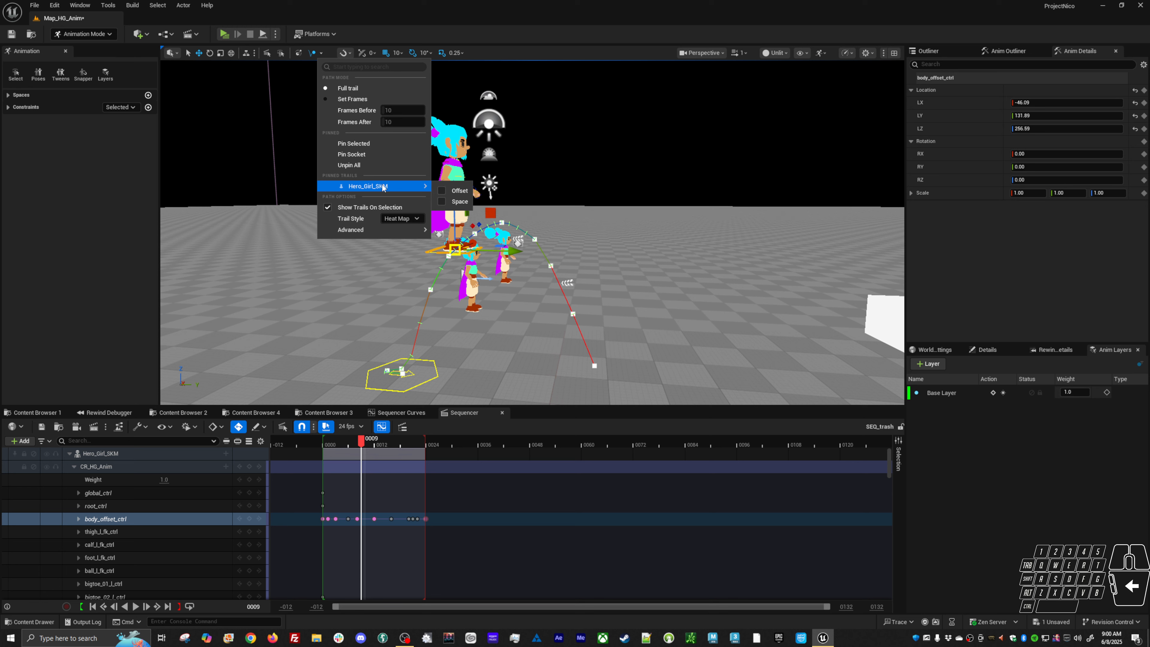
{"action": "left_click", "coordinate": [361, 166]}
{"action": "key", "text": "alt+v"}
{"action": "left_click_drag", "start_coordinate": [368, 205], "coordinate": [376, 263], "text": "alt"}
{"action": "key", "text": "space"}
{"action": "left_click_drag", "start_coordinate": [411, 444], "coordinate": [325, 439]}
{"action": "left_click_drag", "start_coordinate": [405, 328], "coordinate": [408, 336], "text": "alt"}
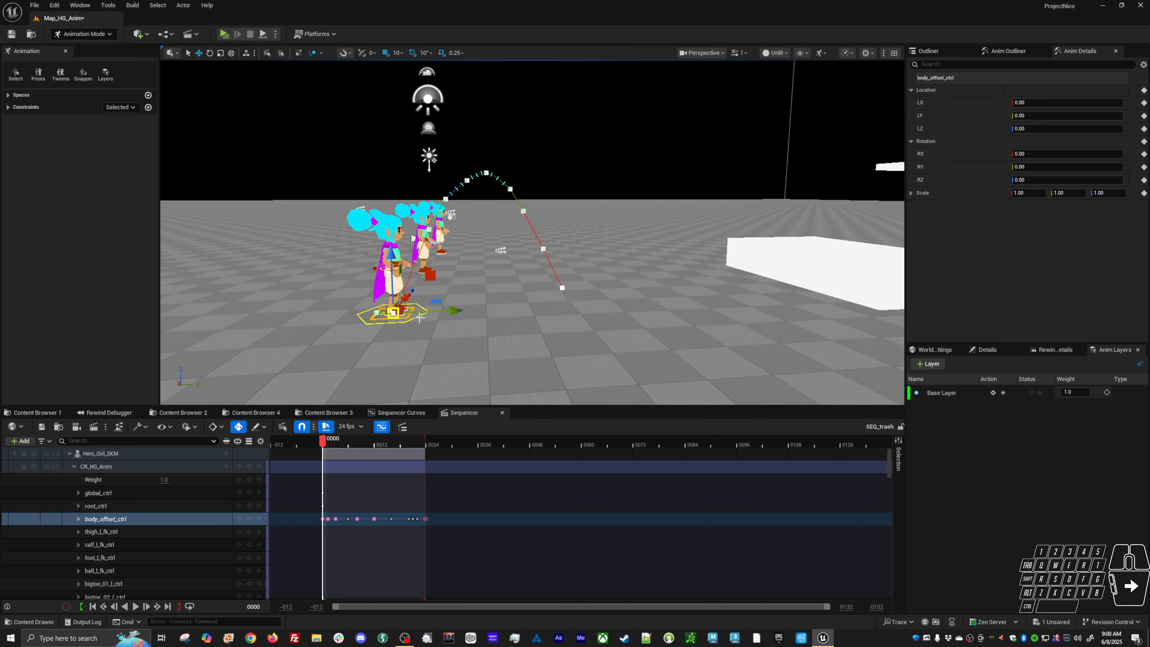
{"action": "left_click_drag", "start_coordinate": [790, 382], "coordinate": [682, 354], "text": "alt"}
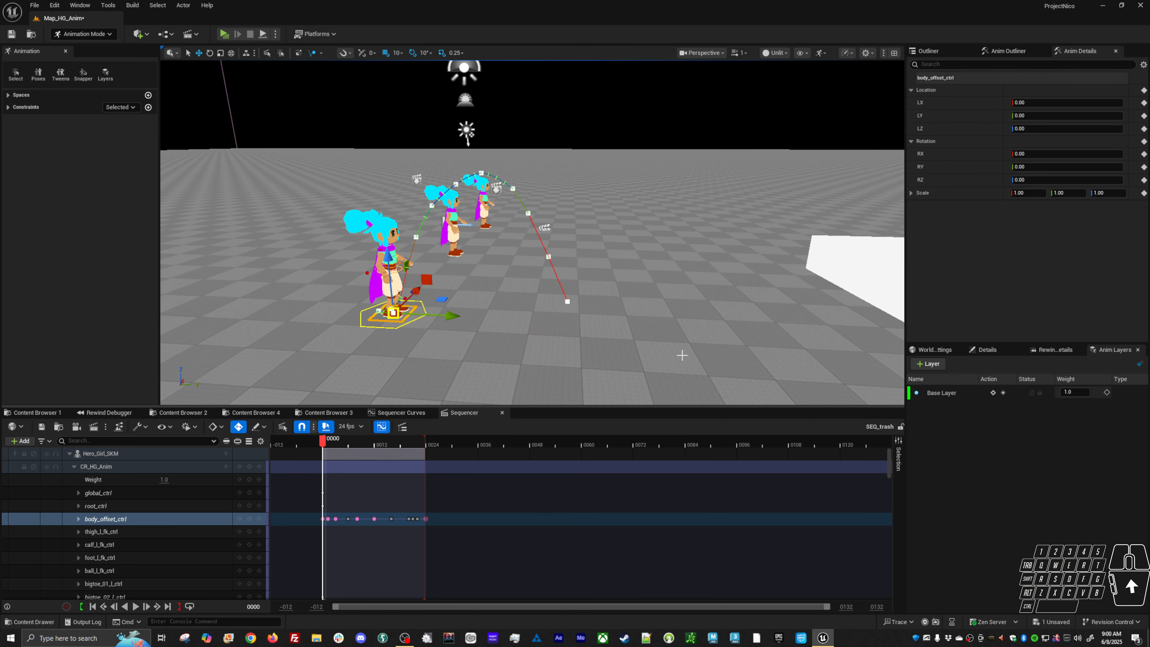
Delete the Cube and Cube2 actors from the level's Hide folder
{"action": "left_click", "coordinate": [950, 53]}
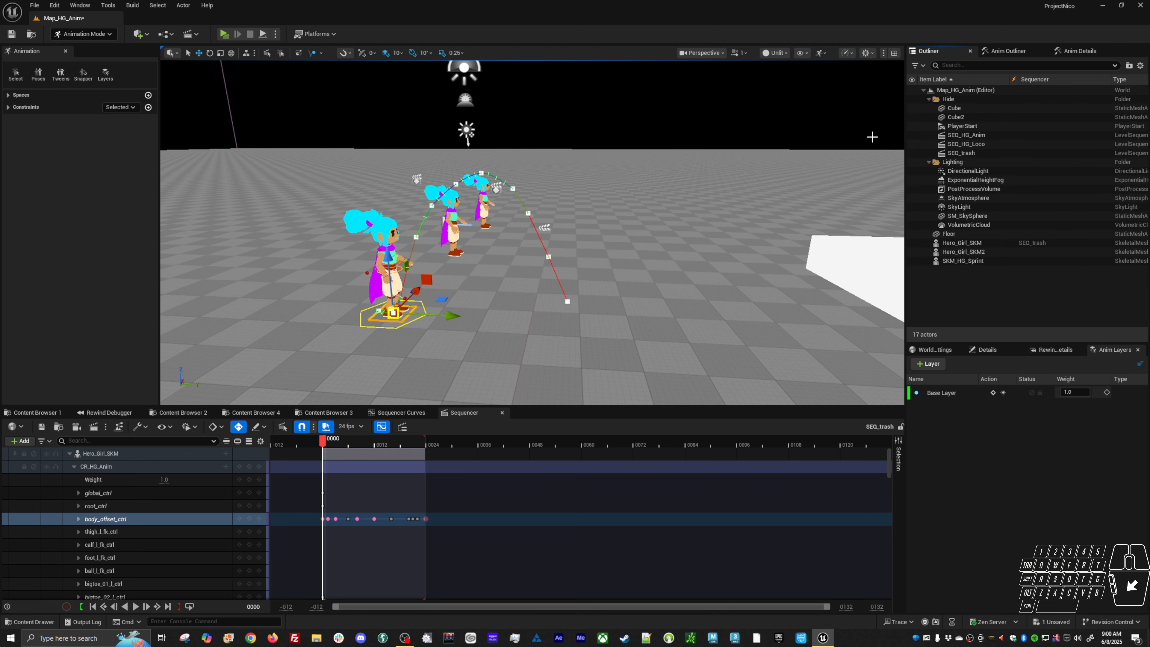
{"action": "left_click", "coordinate": [954, 108]}
{"action": "left_click", "coordinate": [955, 117], "text": "shift"}
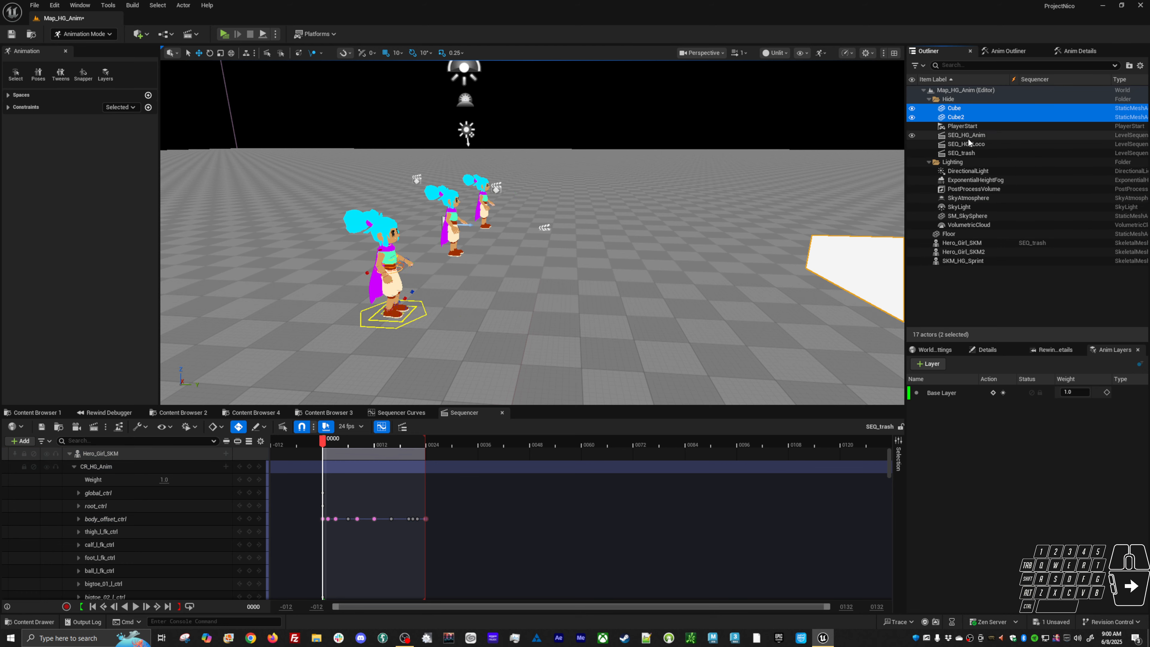
{"action": "key", "text": "Delete"}
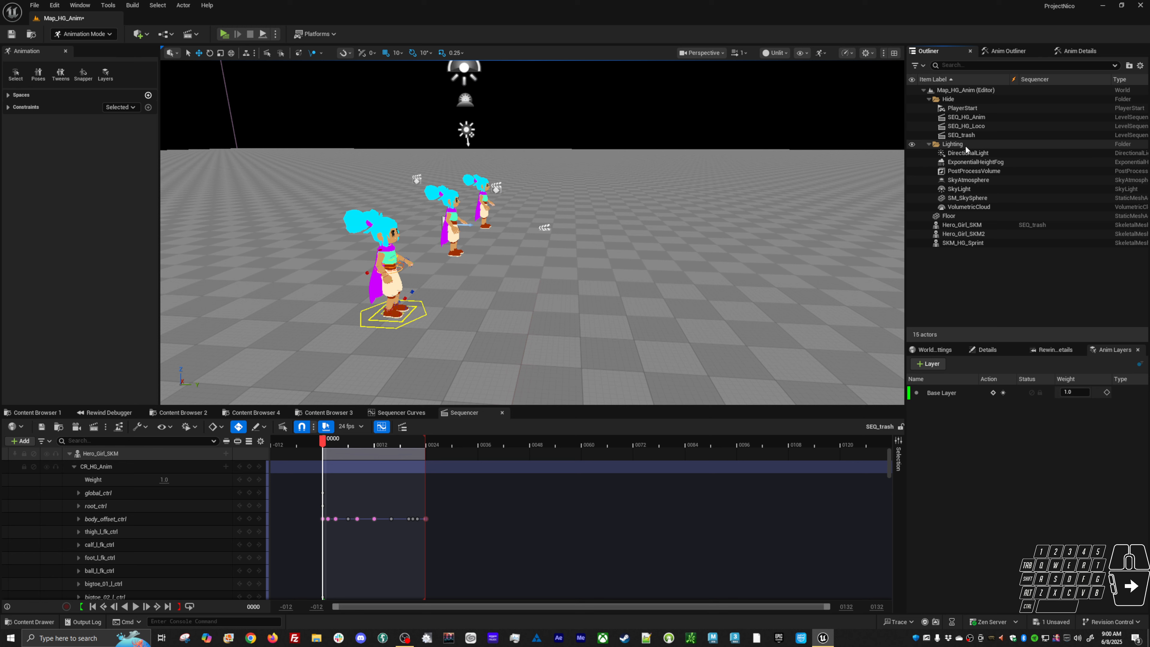
Hide the SKM_HG_Sprint and Hero_Girl_SKM2 characters and everything in the Hide folder, keeping Hero_Girl_SKM visible
{"action": "left_click", "coordinate": [914, 225]}
{"action": "left_click", "coordinate": [912, 243]}
{"action": "left_click", "coordinate": [912, 234]}
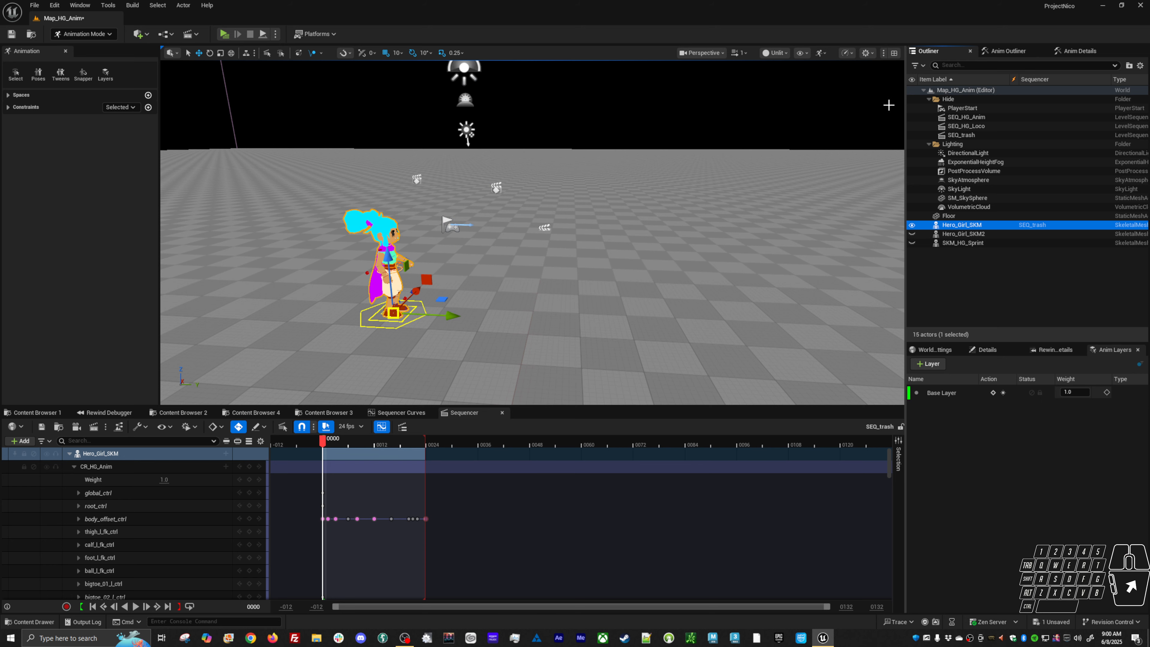
{"action": "left_click", "coordinate": [911, 99]}
{"action": "left_click_drag", "start_coordinate": [624, 290], "coordinate": [586, 254], "text": "alt"}
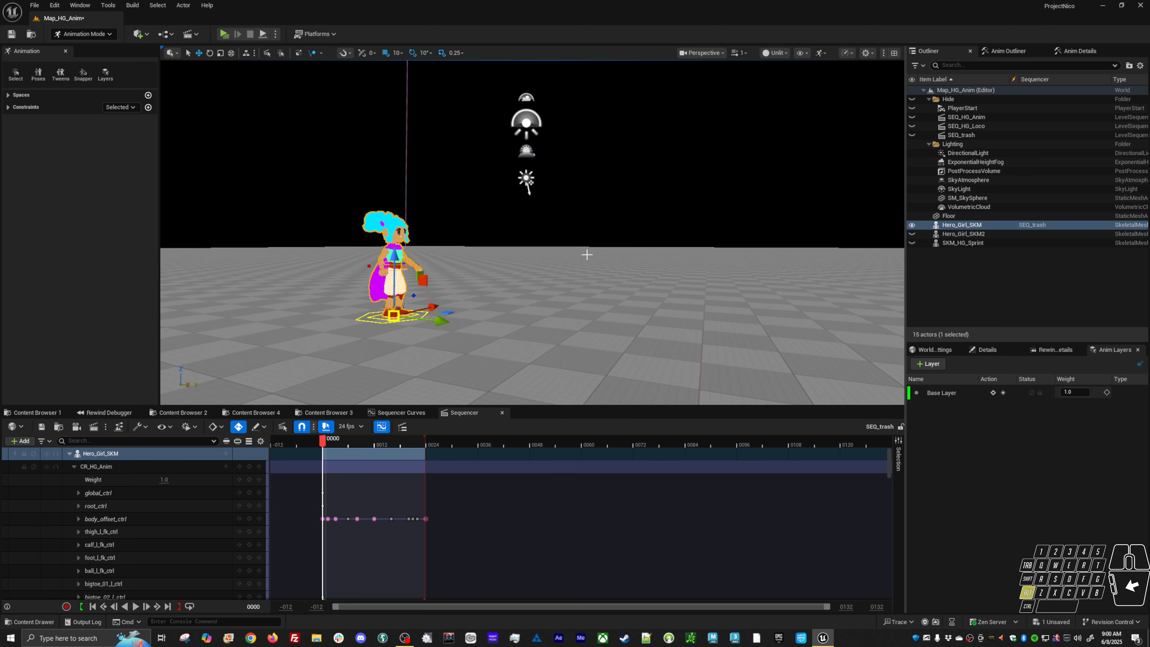
Extend the end of the sequence's playback range to frame 72
{"action": "left_click_drag", "start_coordinate": [425, 446], "coordinate": [632, 446]}
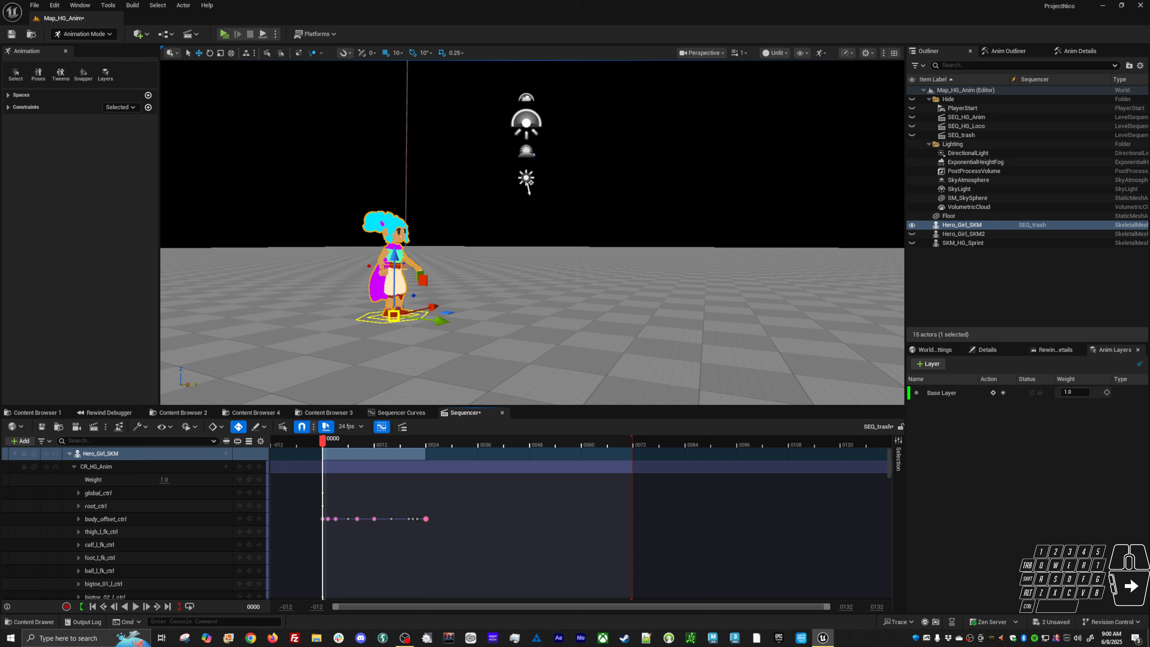
{"action": "left_click", "coordinate": [478, 358]}
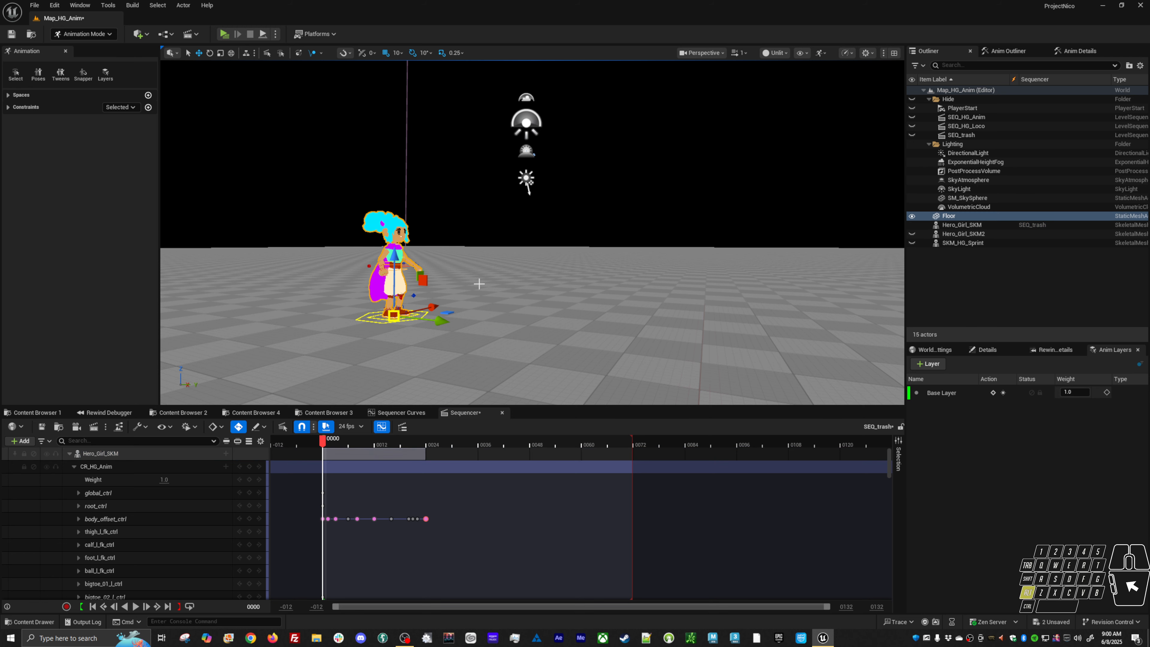
{"action": "mouse_move", "coordinate": [515, 358]}
{"action": "left_mouse_down", "text": "alt"}
{"action": "mouse_move", "coordinate": [498, 358]}
{"action": "mouse_move", "coordinate": [535, 359]}
{"action": "left_mouse_up", "text": "alt"}
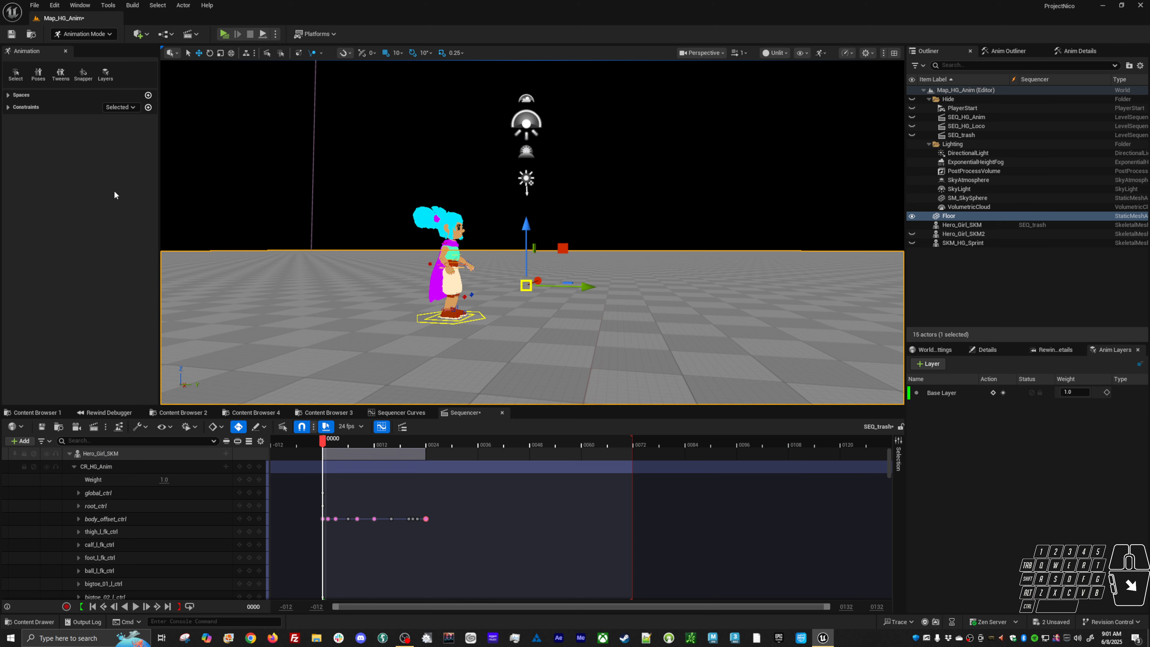
Turn on the animation Select option and play the sequence, stopping at frame 31
{"action": "left_click_drag", "start_coordinate": [627, 264], "coordinate": [788, 149], "text": "alt"}
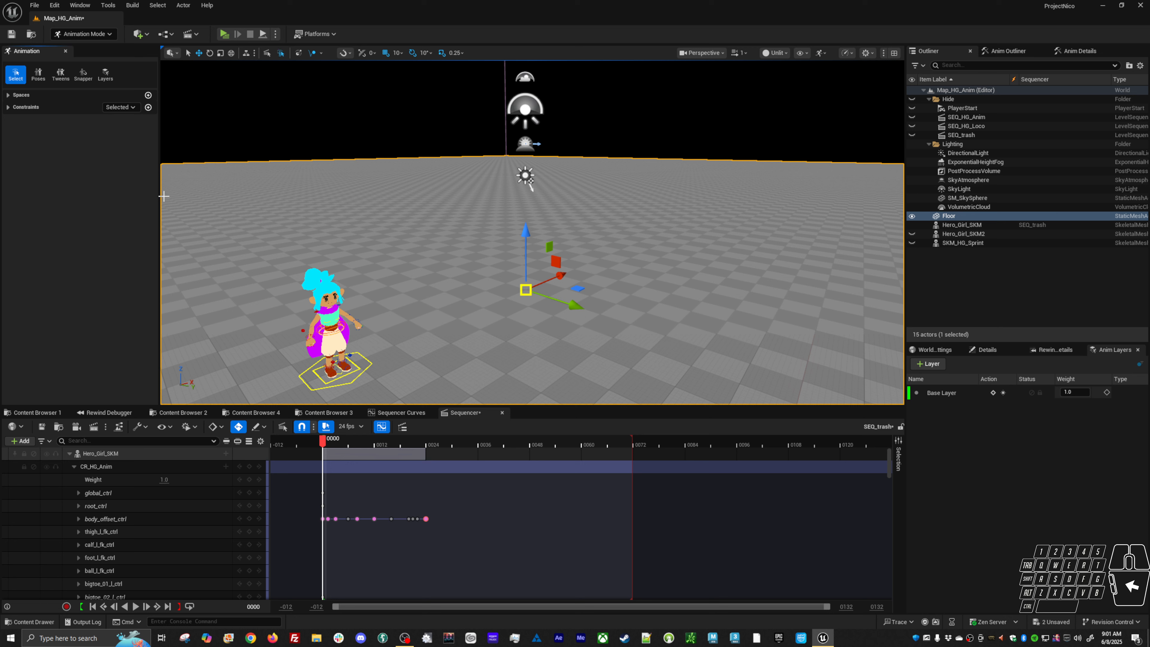
{"action": "left_click_drag", "start_coordinate": [355, 270], "coordinate": [441, 272], "text": "alt"}
{"action": "key", "text": "space"}
{"action": "key", "text": "space"}
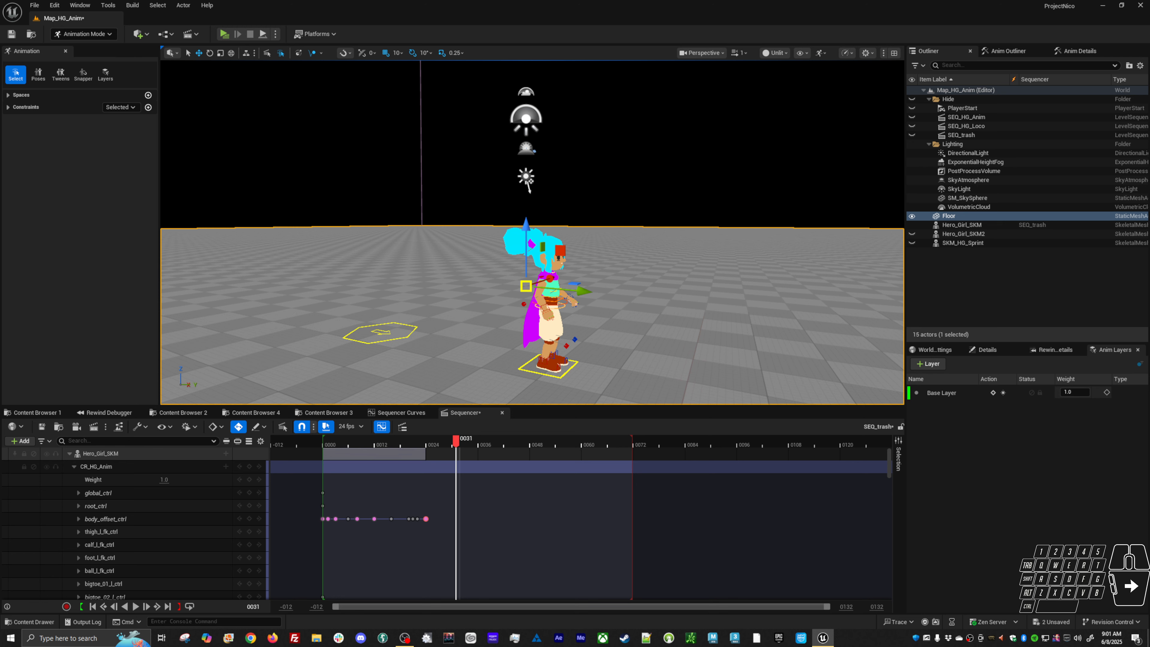
Compare the motion trails of body_ctrl and body_offset_ctrl from the side
{"action": "left_click", "coordinate": [562, 306]}
{"action": "left_click_drag", "start_coordinate": [562, 306], "coordinate": [481, 316], "text": "alt"}
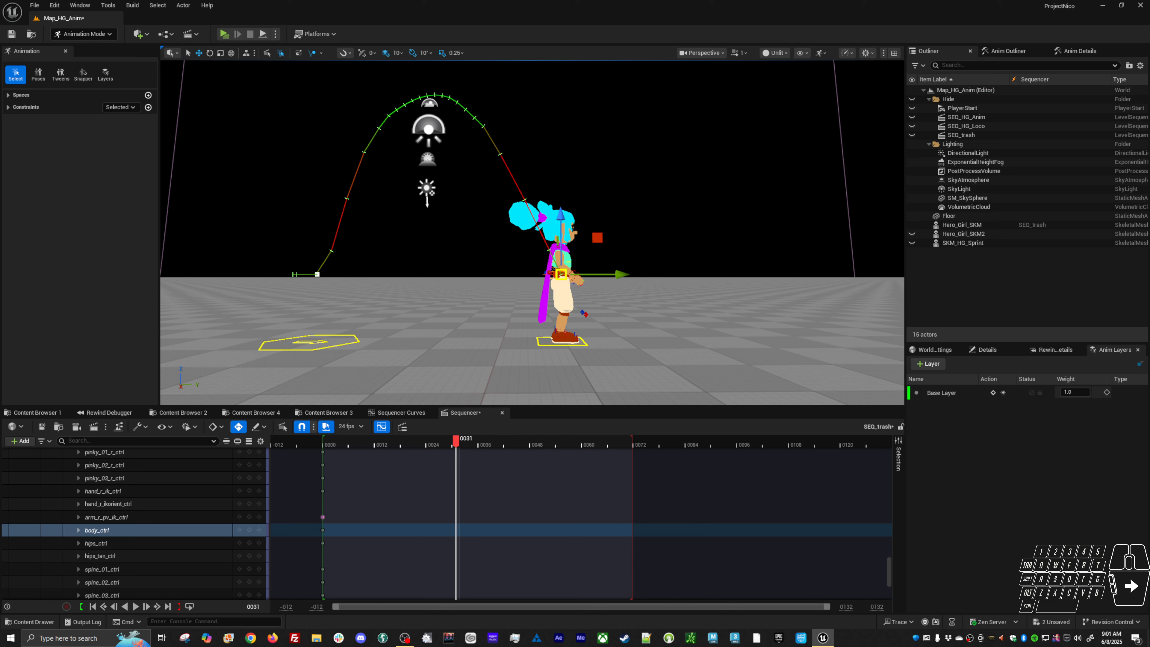
{"action": "left_click", "coordinate": [538, 343]}
{"action": "left_click_drag", "start_coordinate": [488, 337], "coordinate": [560, 298], "text": "alt"}
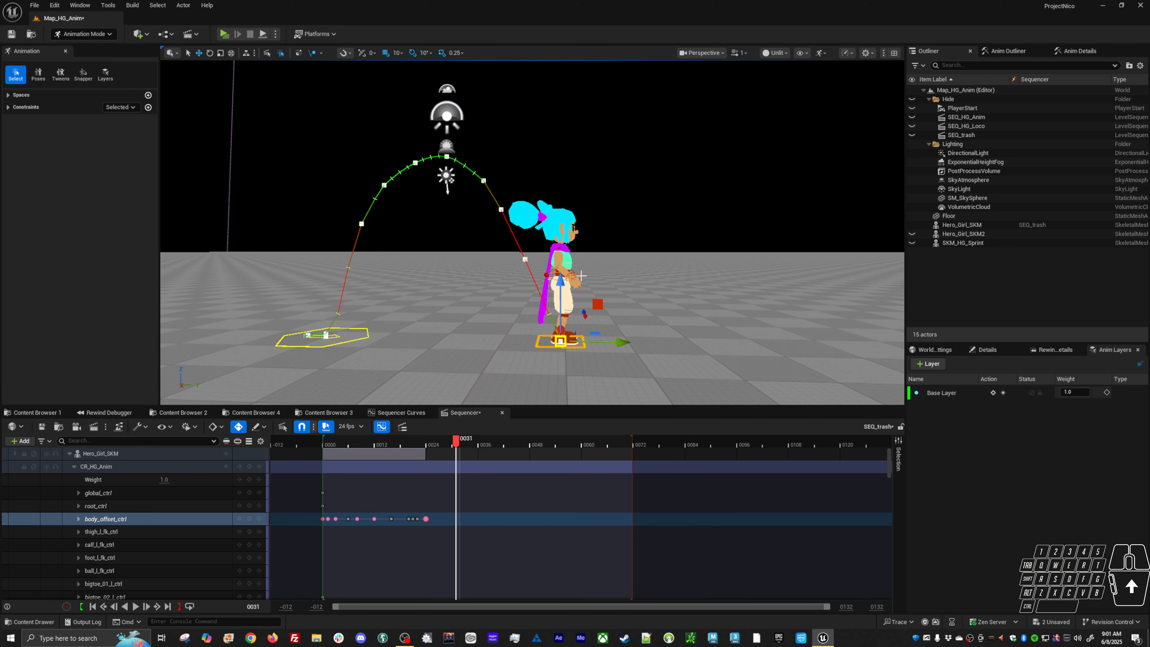
Pin the motion trail of body_ctrl and turn off Show Trails On Selection
{"action": "left_click", "coordinate": [578, 272]}
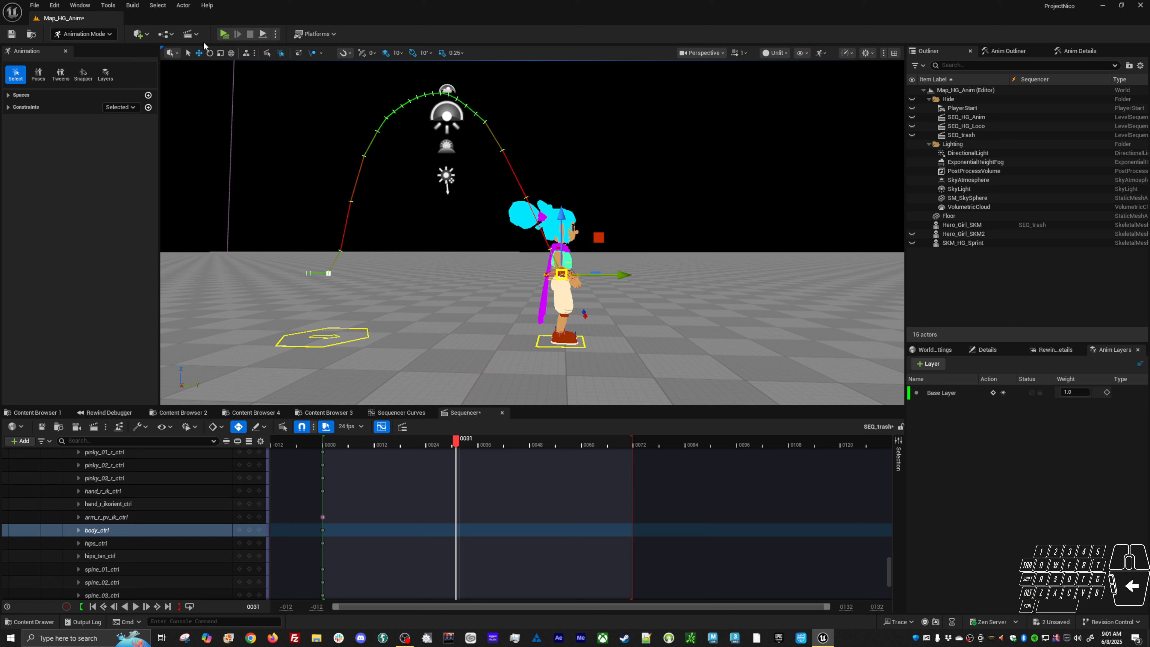
{"action": "left_click", "coordinate": [318, 53]}
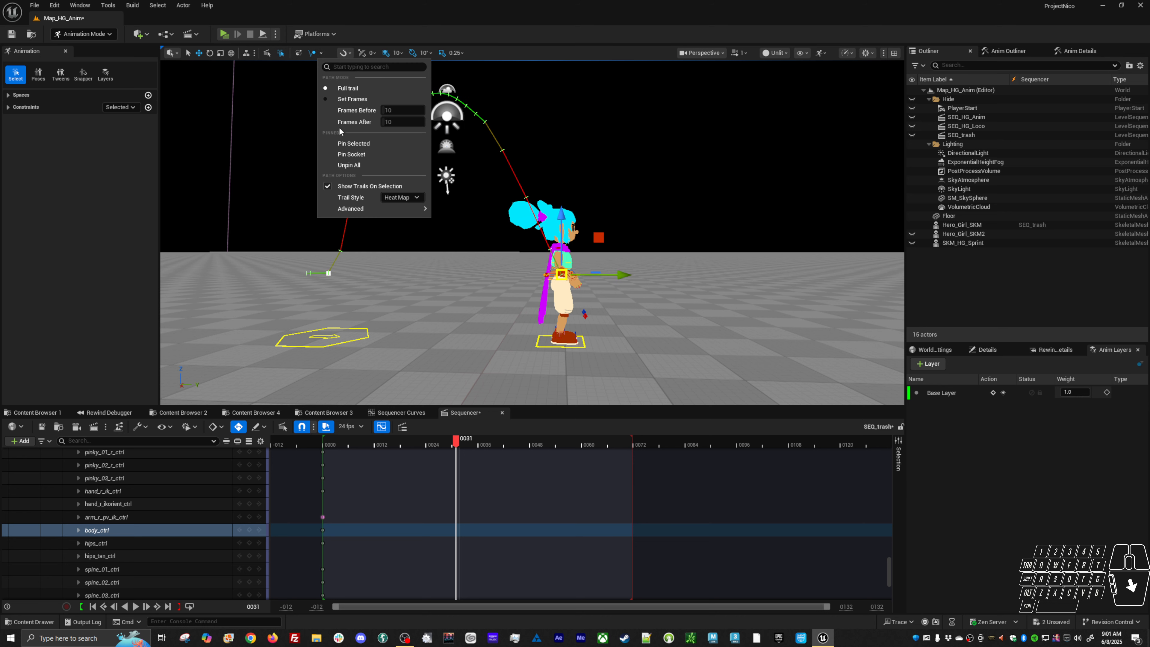
{"action": "left_click", "coordinate": [342, 144]}
{"action": "left_click", "coordinate": [321, 53]}
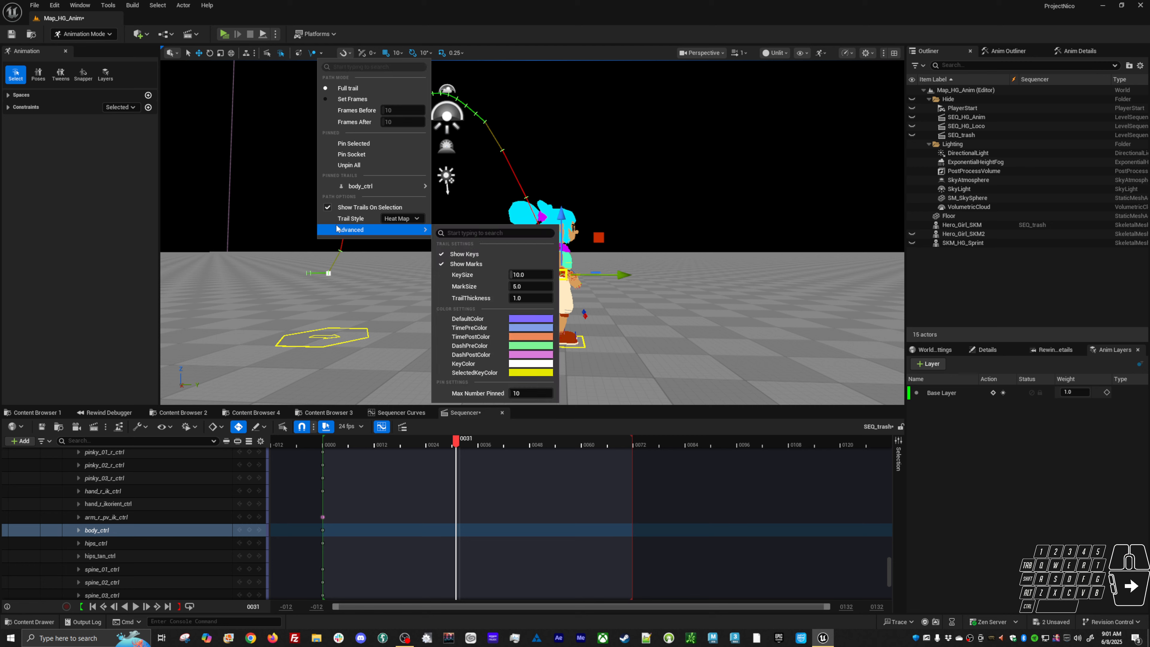
{"action": "left_click", "coordinate": [337, 211]}
Play the sequence and scrub from frame 0 to frame 31 to review the jump against the pinned trail
{"action": "key", "text": "space"}
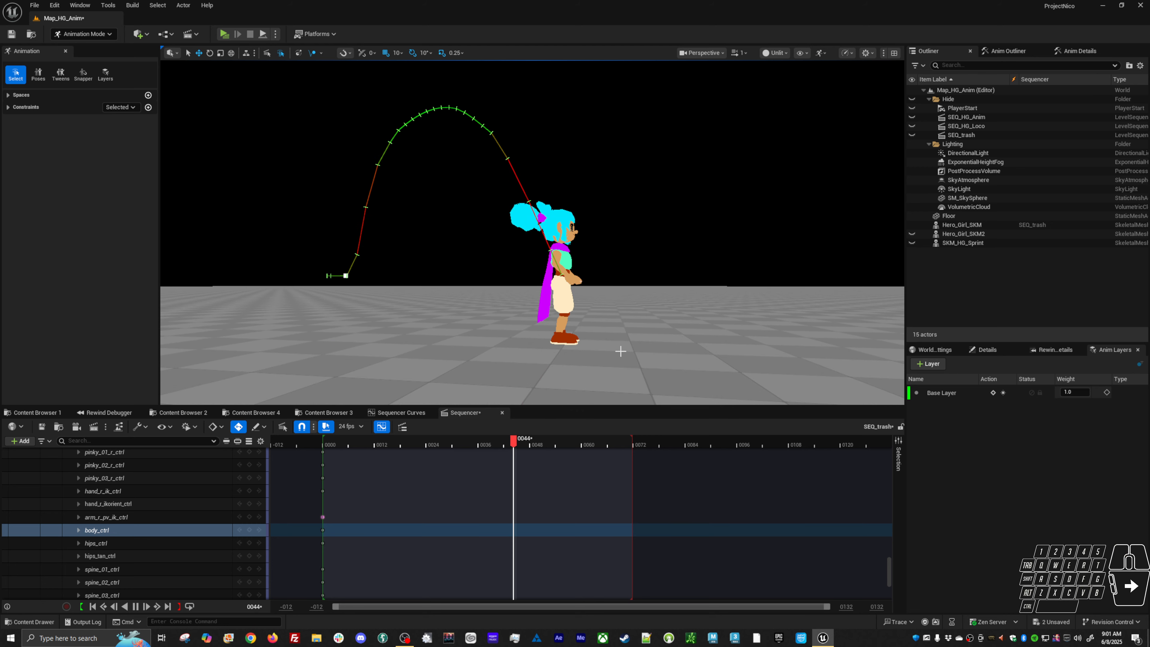
{"action": "left_click", "coordinate": [326, 438]}
{"action": "left_click_drag", "start_coordinate": [326, 438], "coordinate": [462, 435]}
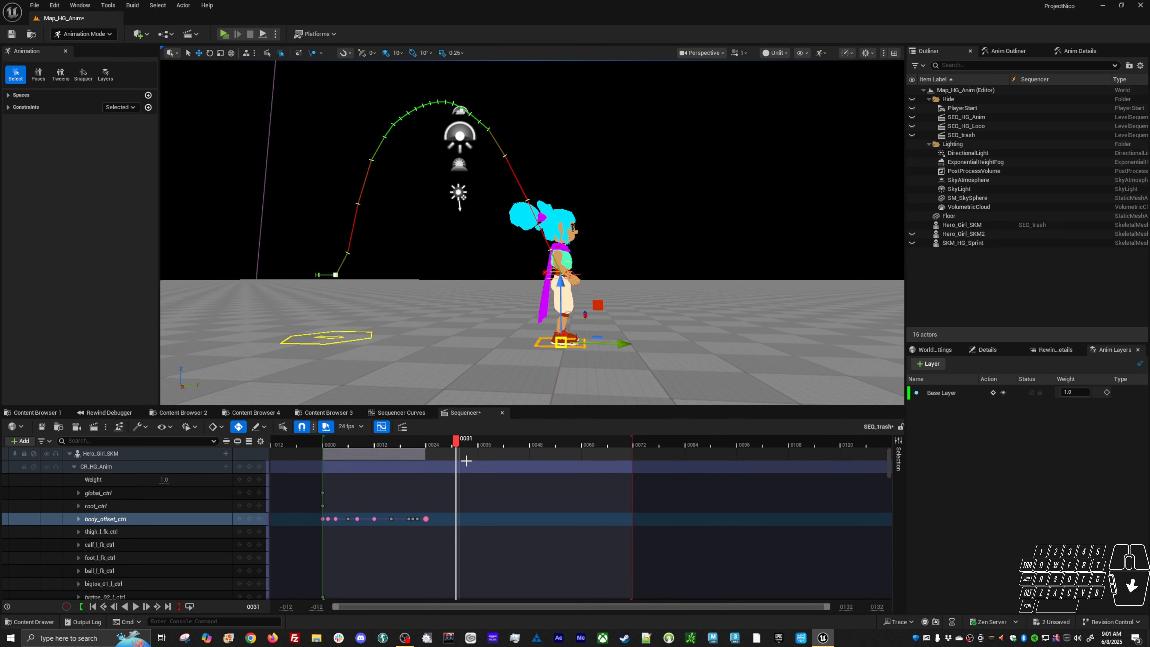
Open the animation curves of body_offset_ctrl, frame them in the curve editor and scrub to frame 24
{"action": "left_click", "coordinate": [402, 413]}
{"action": "scroll", "coordinate": [714, 512], "scroll_direction": "down", "scroll_amount": 8}
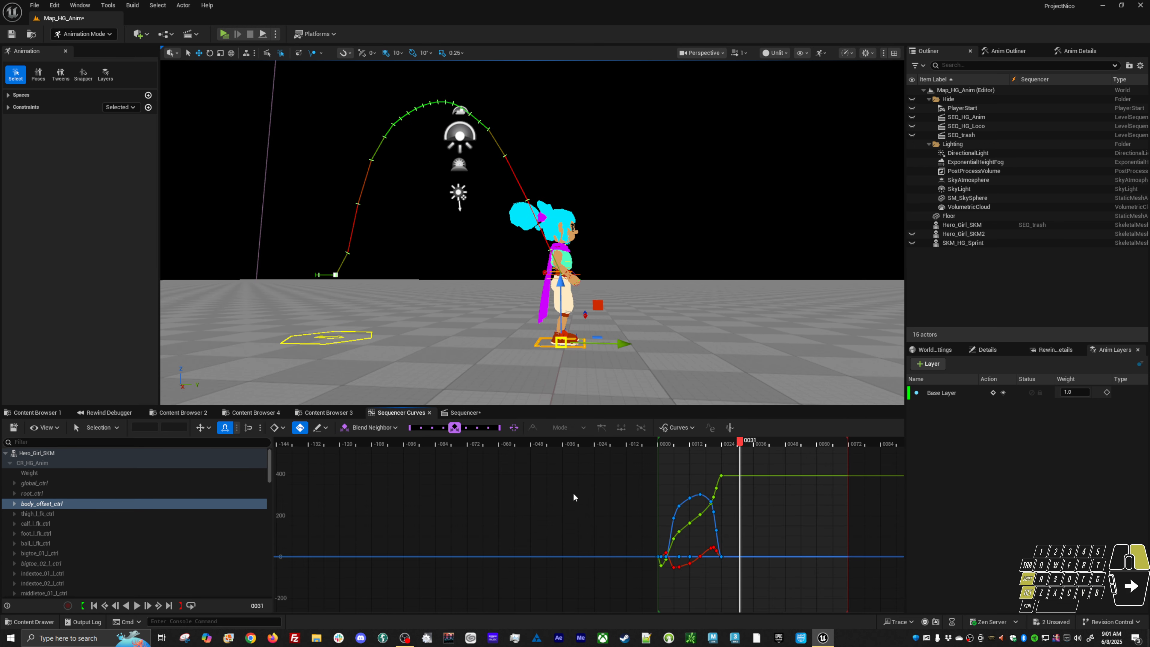
{"action": "right_click_drag", "start_coordinate": [673, 523], "coordinate": [815, 525], "text": "alt+shift"}
{"action": "right_click_drag", "start_coordinate": [815, 525], "coordinate": [611, 552], "text": "alt"}
{"action": "left_click_drag", "start_coordinate": [397, 443], "coordinate": [614, 445]}
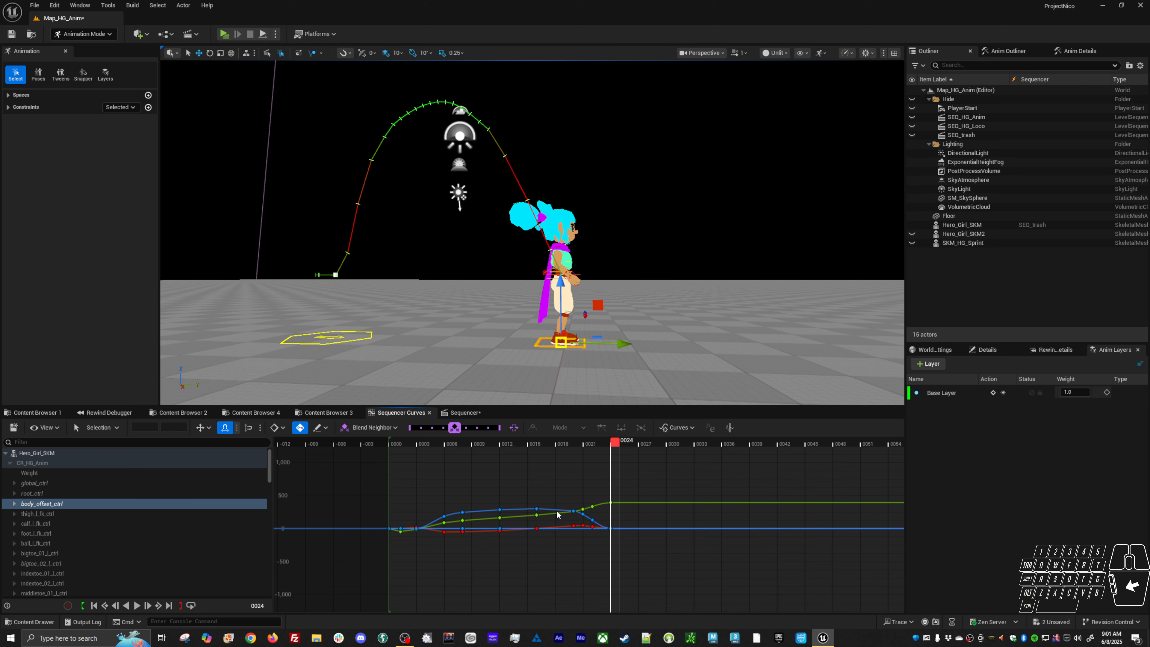
Select all keys on the Location Y curve of body_offset_ctrl and activate the Transform tool
{"action": "left_click", "coordinate": [546, 516]}
{"action": "left_click", "coordinate": [513, 505]}
{"action": "left_click", "coordinate": [202, 428]}
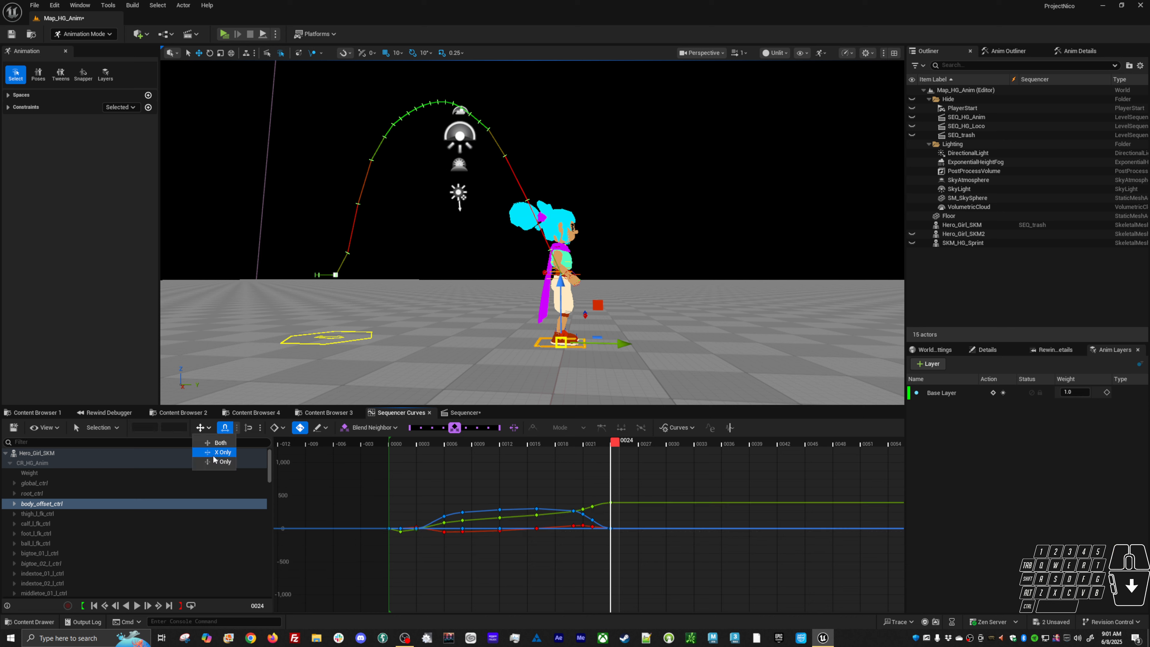
{"action": "left_click", "coordinate": [521, 515]}
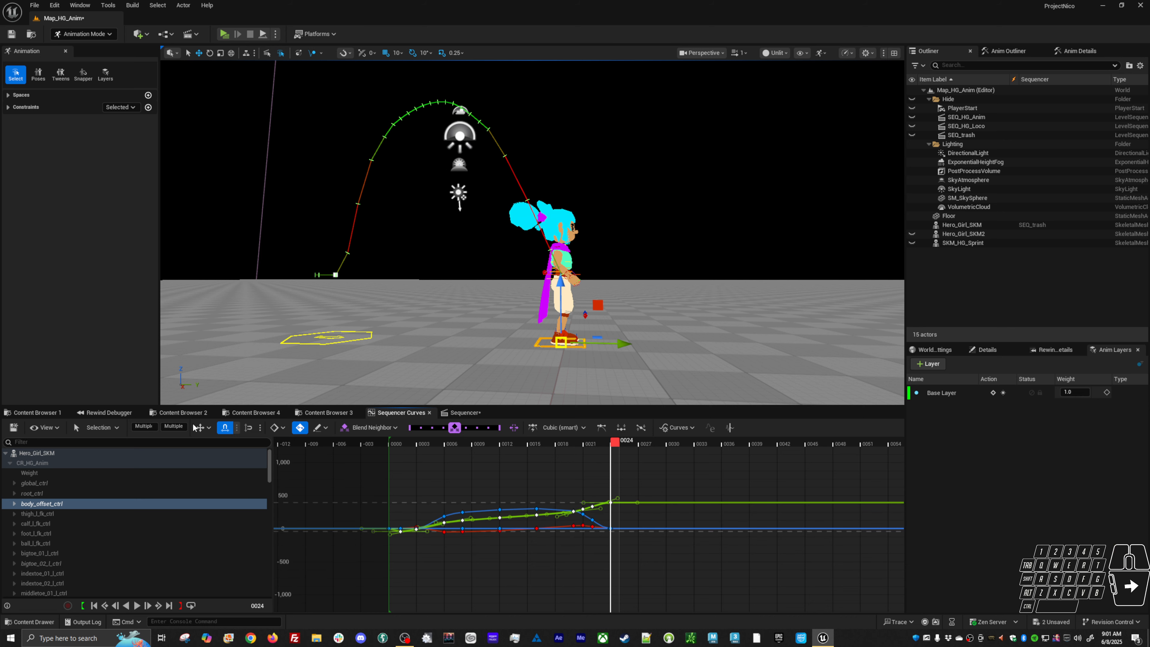
{"action": "left_click", "coordinate": [114, 428]}
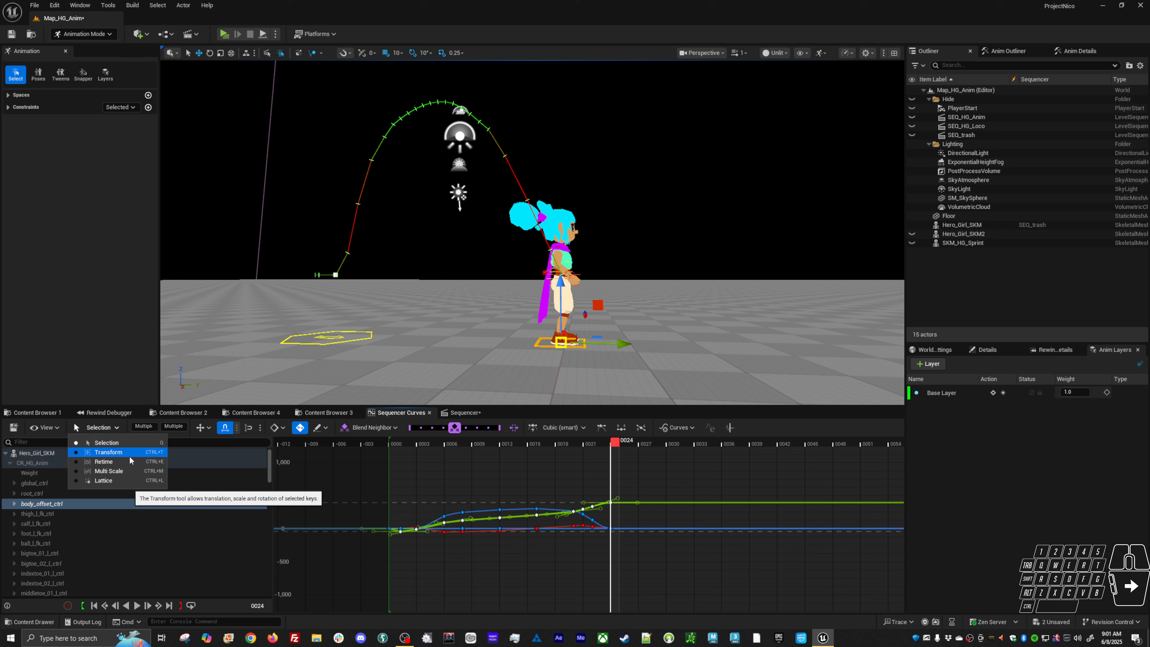
{"action": "key", "text": "ctrl+t"}
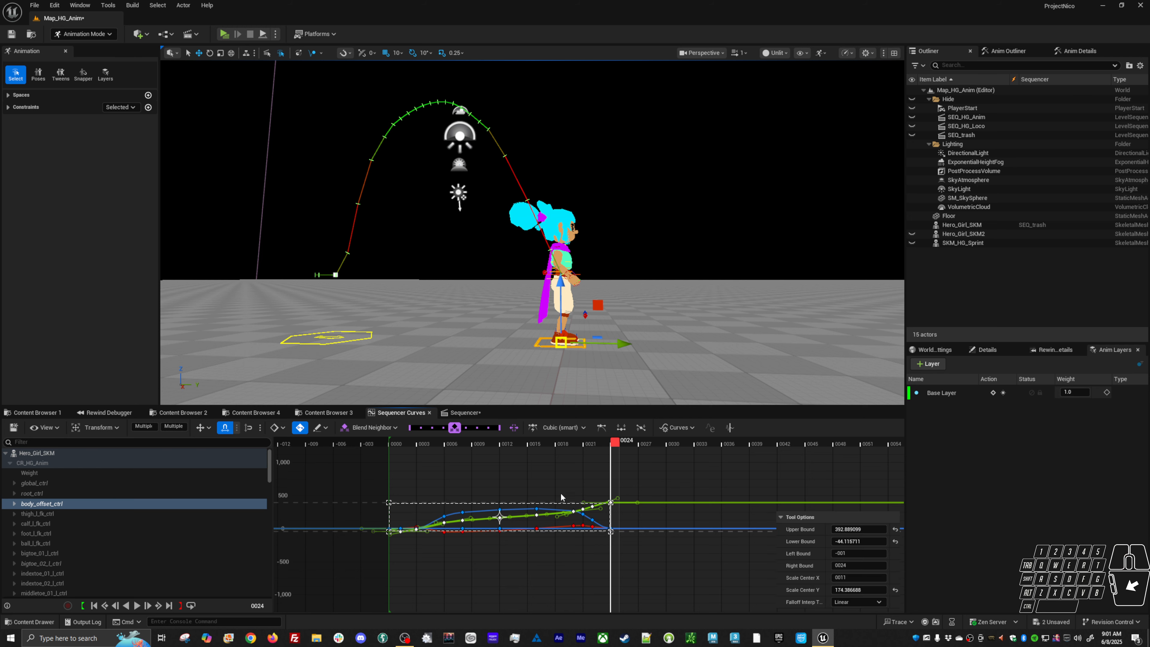
Try stretching the Location Y keys with the Transform tool, moving the scale center to frame 0 at the curve's lower bound
{"action": "left_click_drag", "start_coordinate": [545, 501], "coordinate": [546, 479]}
{"action": "key", "text": "ctrl+z"}
{"action": "left_click_drag", "start_coordinate": [495, 522], "coordinate": [387, 531]}
{"action": "left_click_drag", "start_coordinate": [551, 504], "coordinate": [506, 499]}
Move the playhead to frame 3 and isolate the Location Y curve of body_offset_ctrl in the curve editor
{"action": "left_click_drag", "start_coordinate": [512, 441], "coordinate": [425, 457]}
{"action": "right_click_drag", "start_coordinate": [443, 545], "coordinate": [447, 462], "text": "alt+shift"}
{"action": "key", "text": "f"}
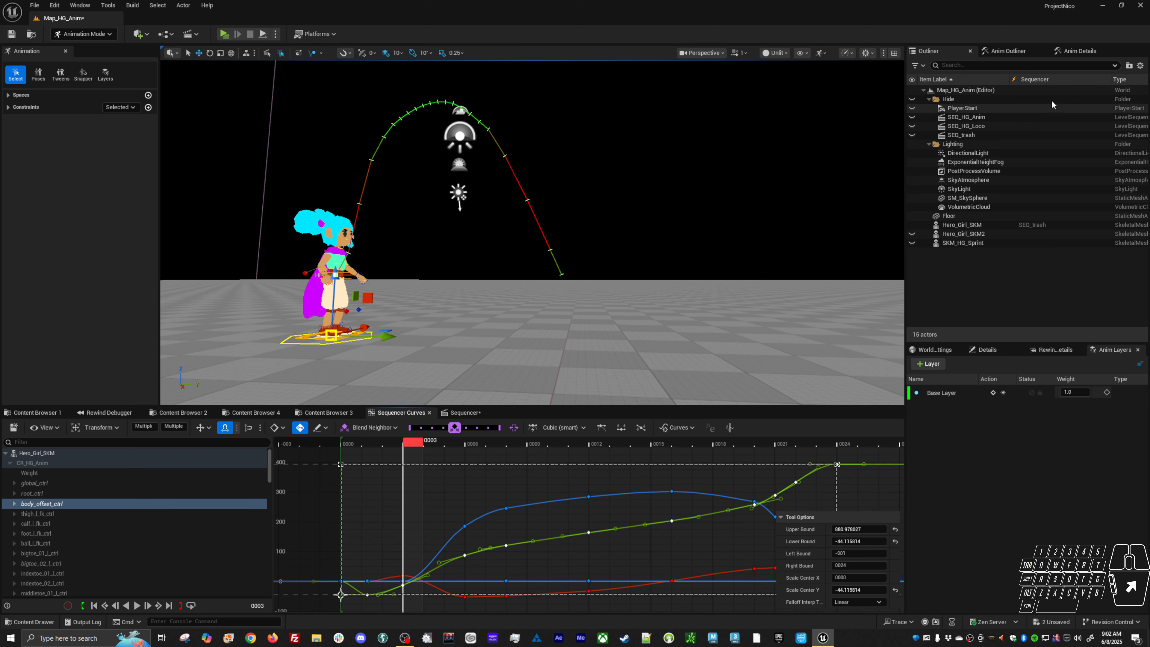
{"action": "left_click", "coordinate": [1079, 51]}
{"action": "left_click", "coordinate": [940, 116]}
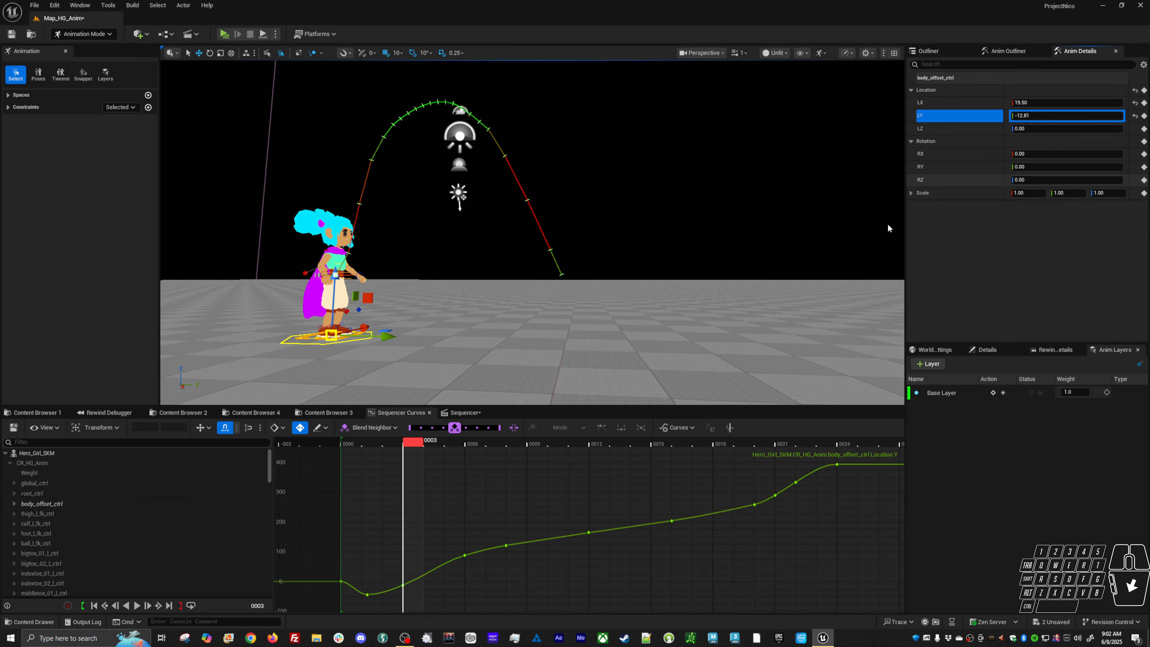
{"action": "right_click_drag", "start_coordinate": [610, 561], "coordinate": [715, 485], "text": "alt+shift"}
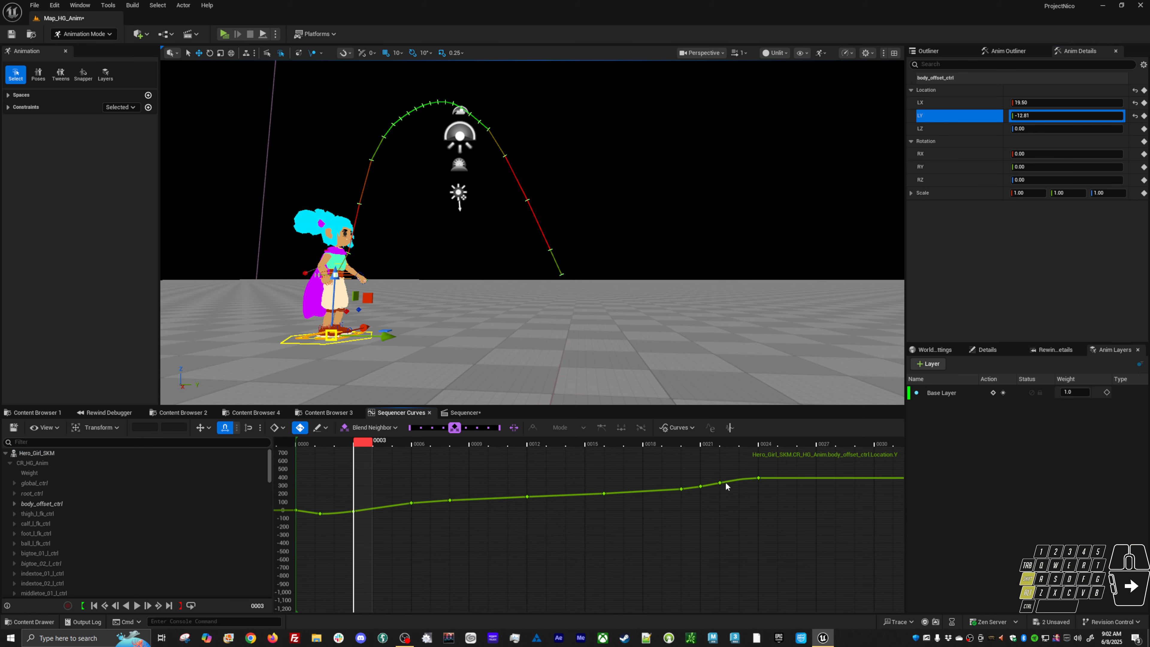
Select the Location Y keys of body_offset_ctrl from frame 6 to frame 24 and move the Transform tool's scale center to the frame 3 key
{"action": "left_click_drag", "start_coordinate": [743, 490], "coordinate": [386, 562]}
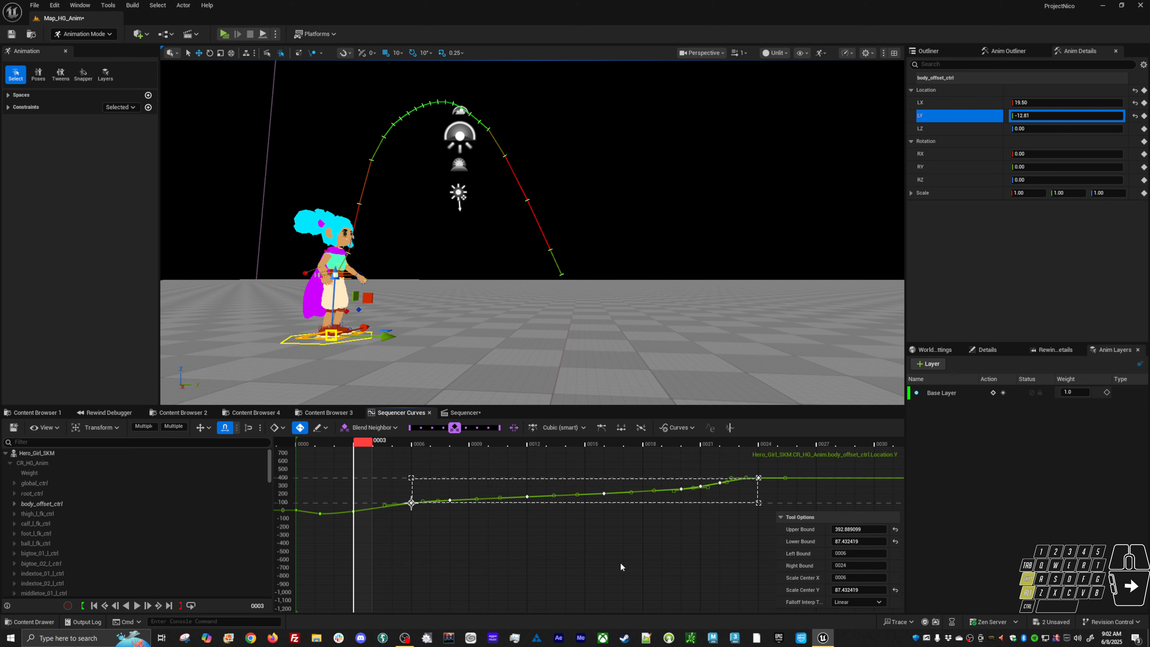
{"action": "right_click_drag", "start_coordinate": [620, 561], "coordinate": [569, 587], "text": "alt+shift"}
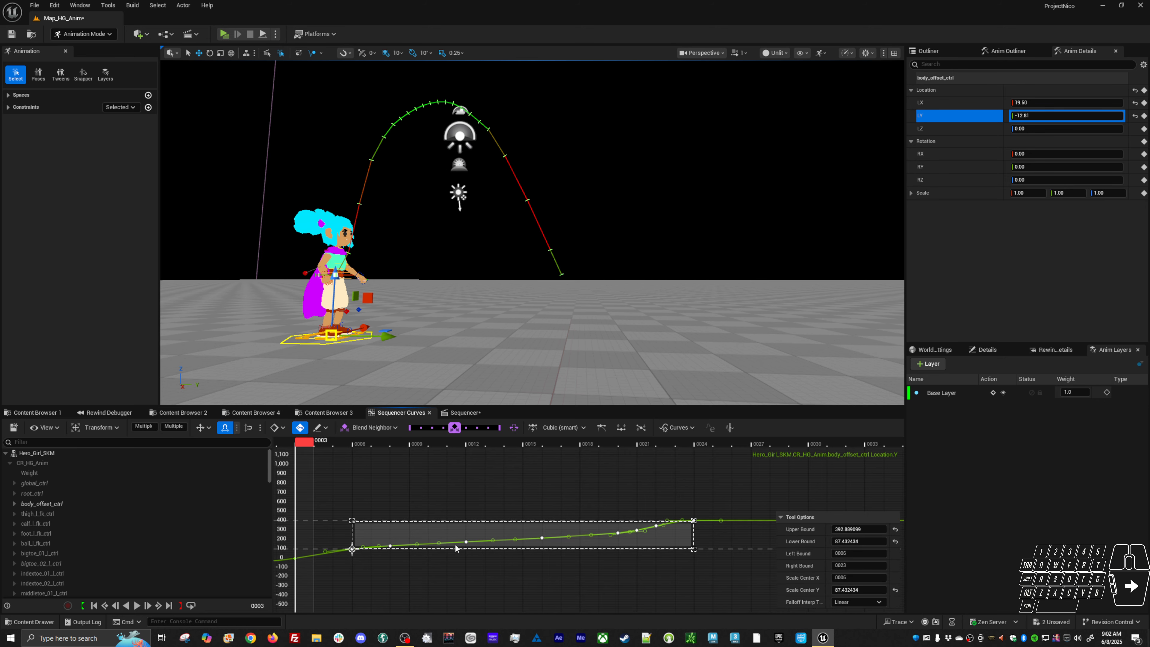
{"action": "scroll", "coordinate": [380, 556], "scroll_direction": "up", "scroll_amount": 1}
{"action": "right_click_drag", "start_coordinate": [368, 559], "coordinate": [482, 537]}
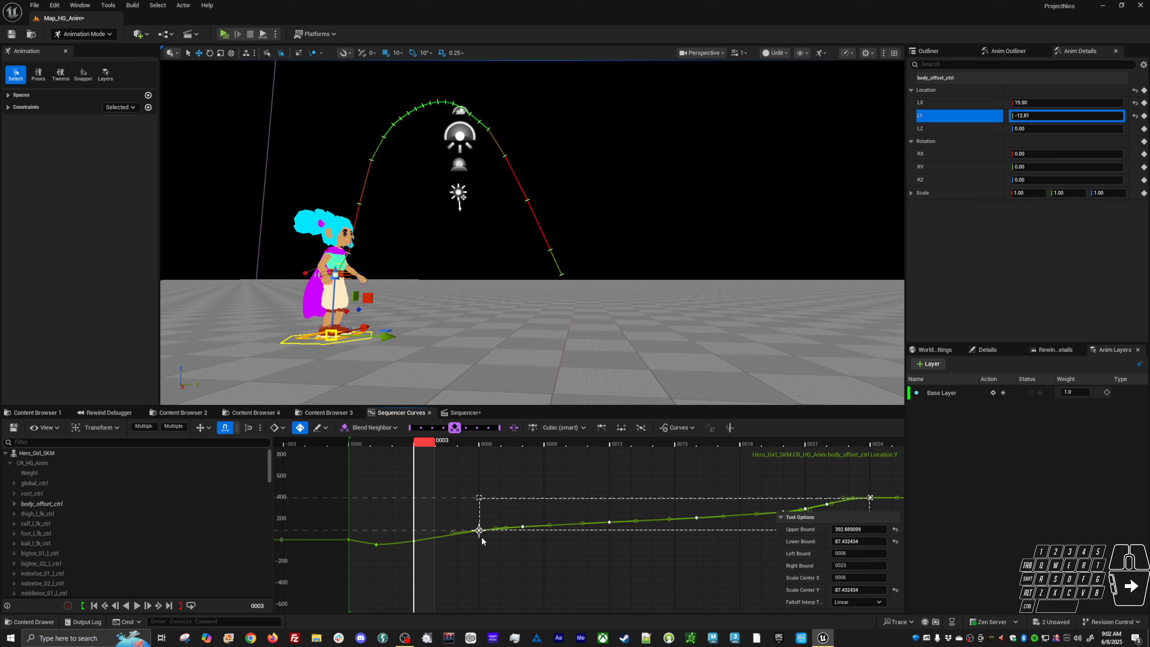
{"action": "left_click", "coordinate": [416, 540]}
Try scaling the selected Location Y keys to an upper bound of about 1601, play back the jump, and undo the scaling
{"action": "left_click_drag", "start_coordinate": [628, 496], "coordinate": [629, 402]}
{"action": "scroll", "coordinate": [647, 524], "scroll_direction": "down", "scroll_amount": 5}
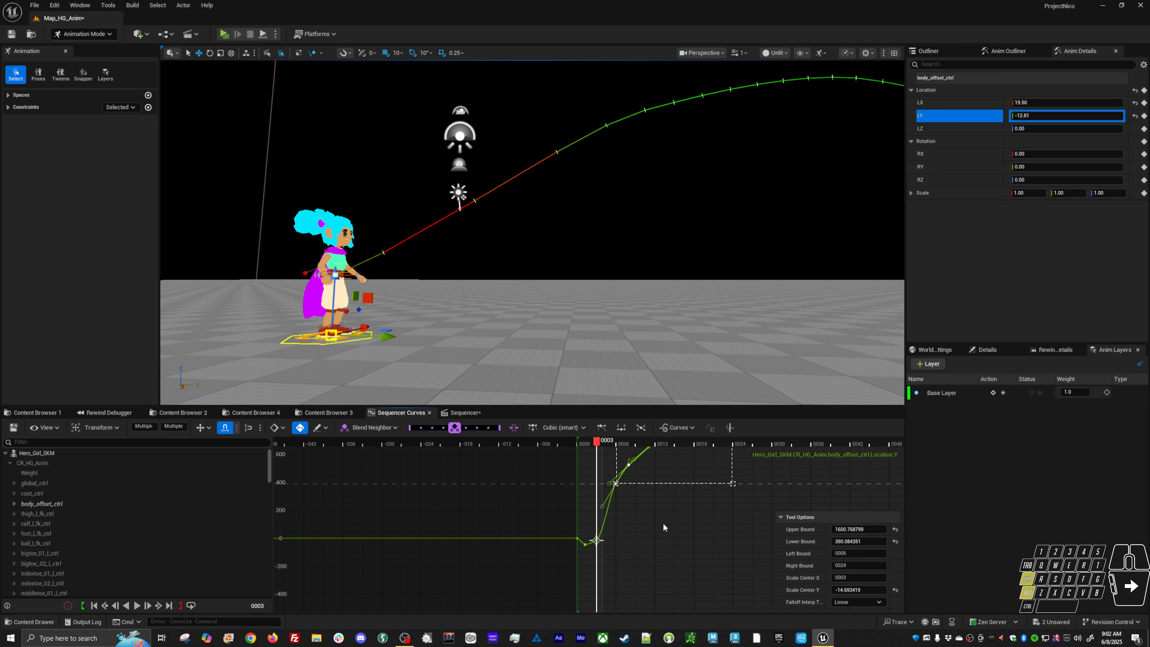
{"action": "key", "text": "space"}
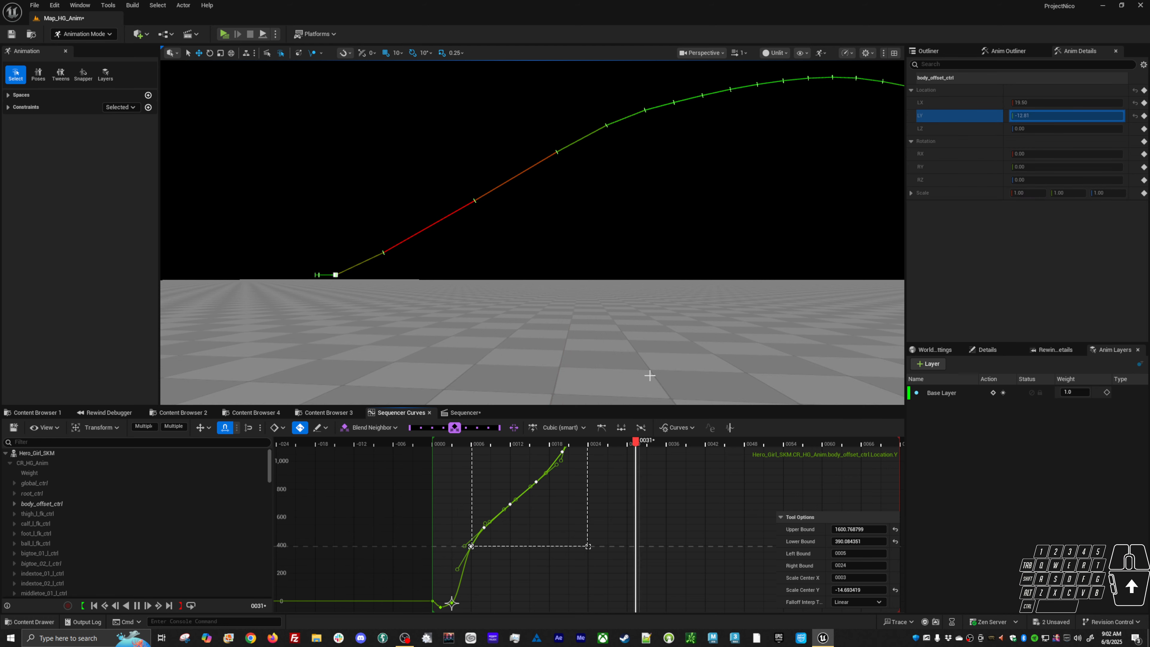
{"action": "key", "text": "alt+f"}
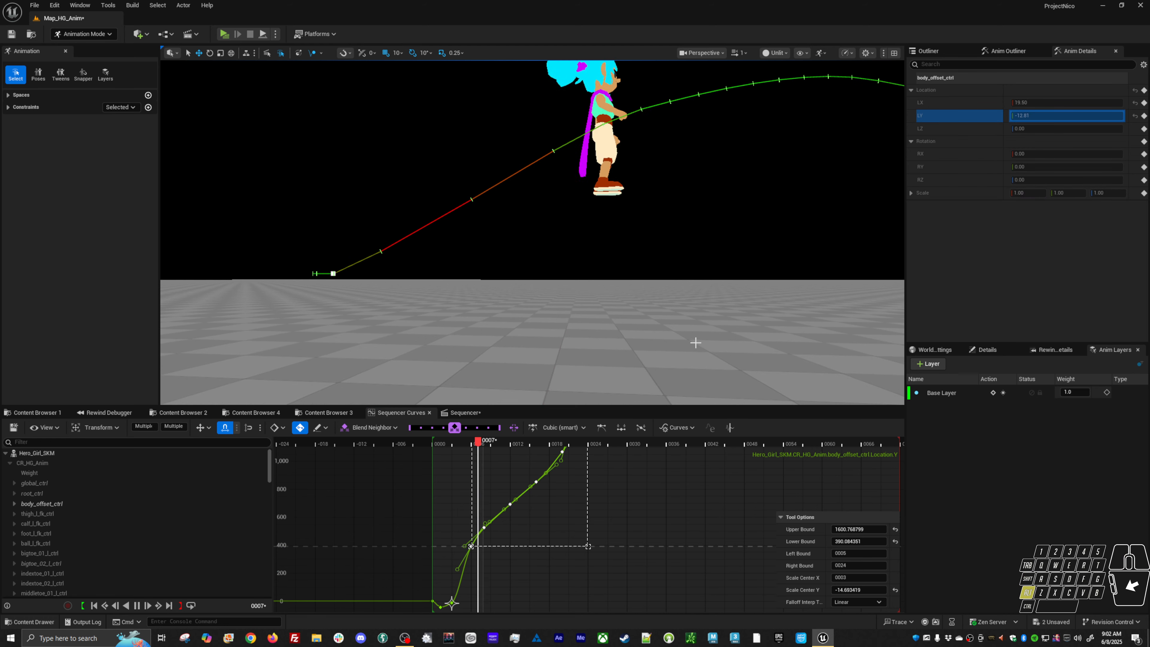
{"action": "key", "text": "space"}
{"action": "right_click_drag", "start_coordinate": [772, 308], "coordinate": [759, 322], "text": "alt"}
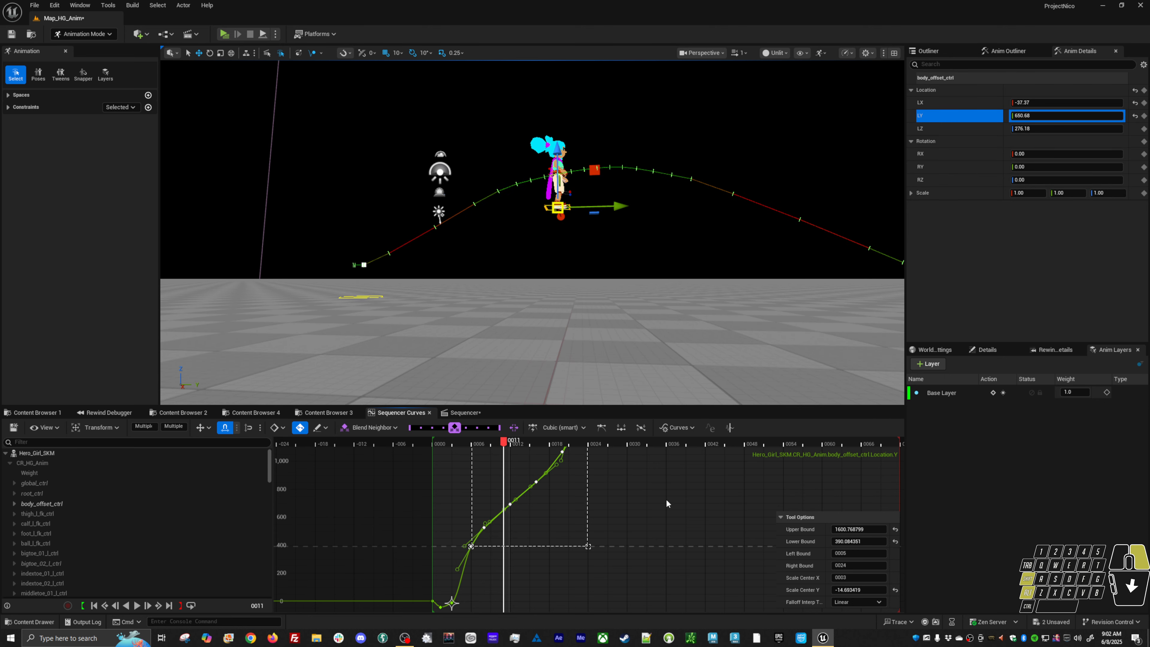
{"action": "right_click_drag", "start_coordinate": [667, 501], "coordinate": [603, 536], "text": "alt+shift"}
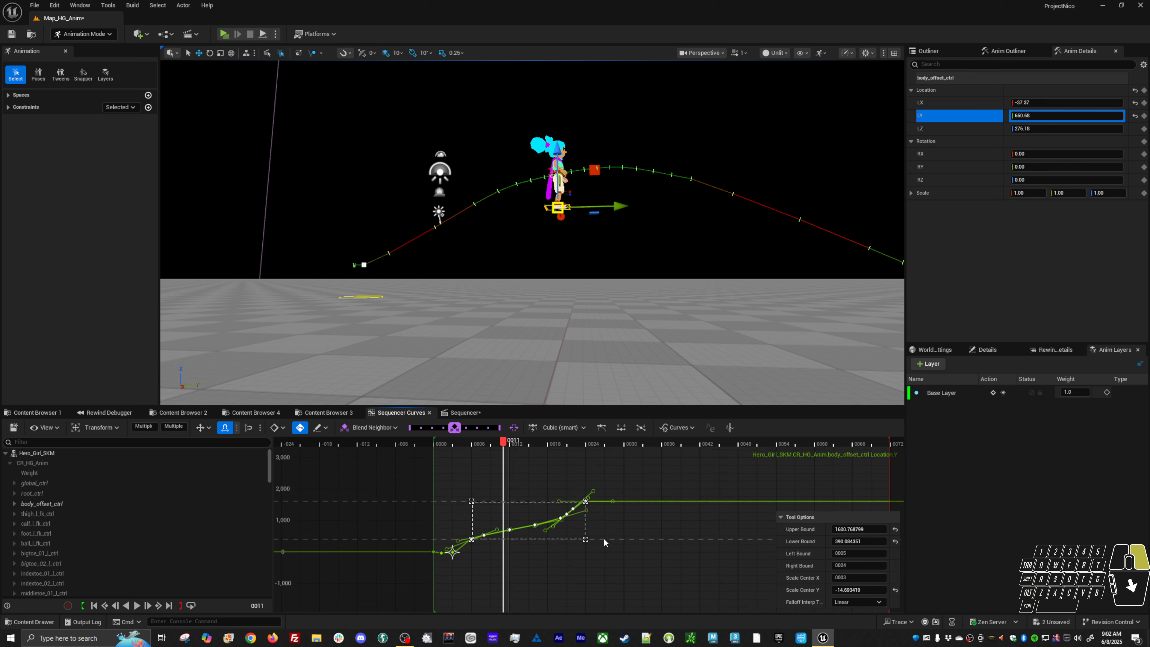
{"action": "key", "text": "ctrl+z"}
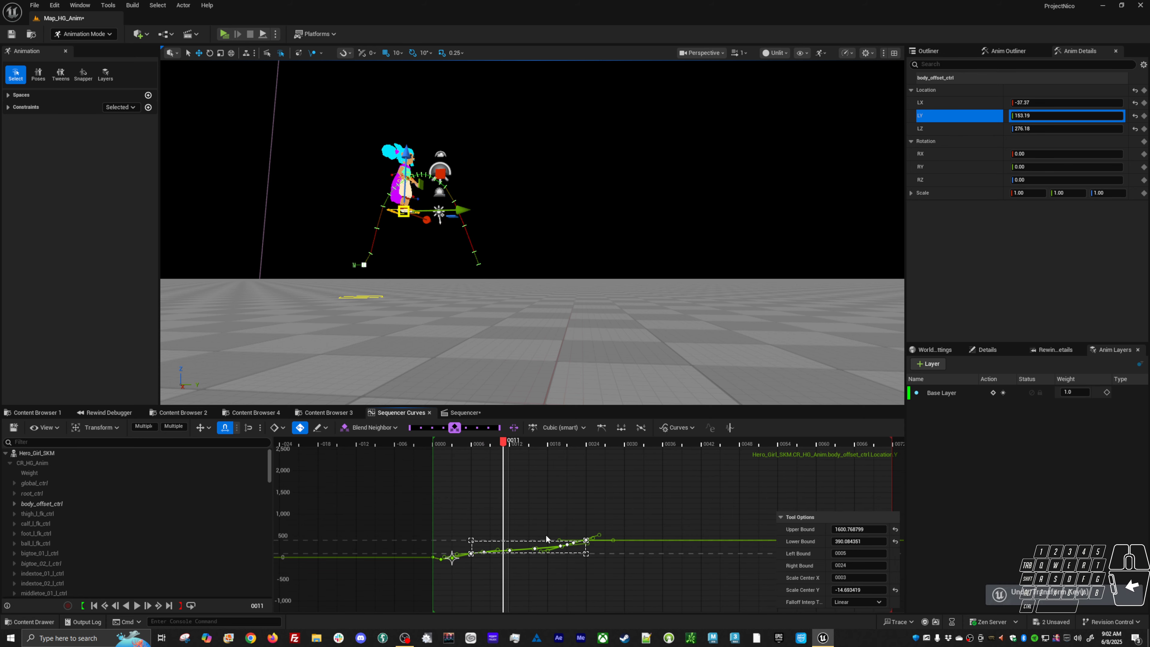
Scale the selected Location Y keys to an upper bound of about 1039, play back the jump and move the playhead to frame 24
{"action": "left_click_drag", "start_coordinate": [547, 536], "coordinate": [542, 519]}
{"action": "left_click", "coordinate": [542, 442]}
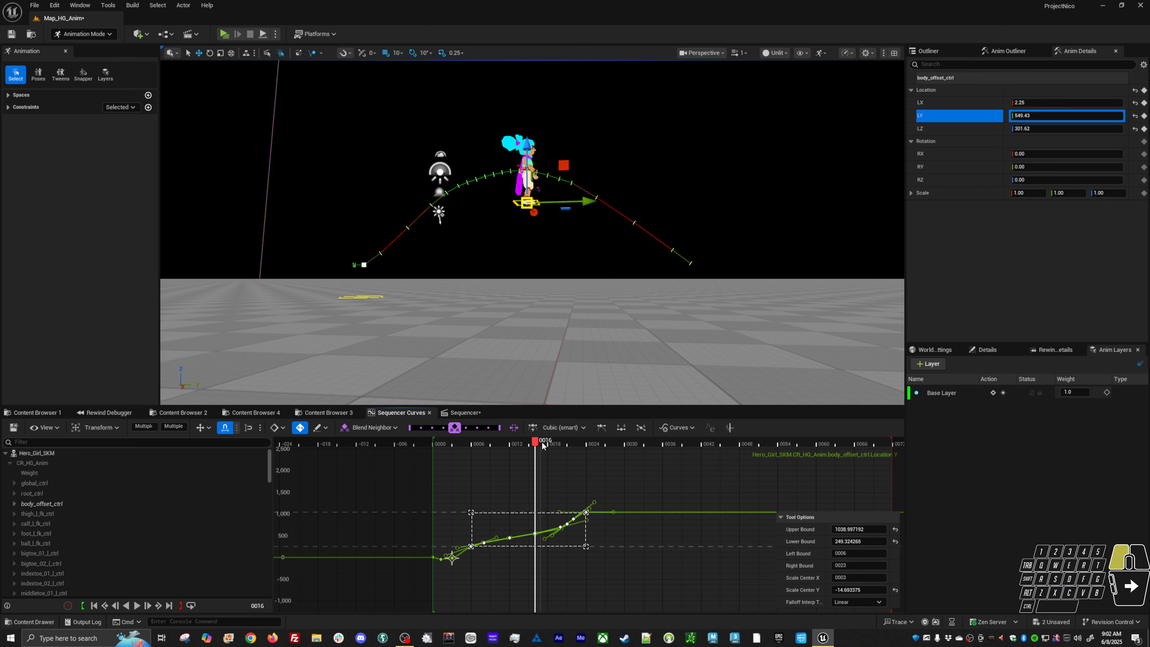
{"action": "left_click_drag", "start_coordinate": [542, 442], "coordinate": [442, 454]}
{"action": "key", "text": "space"}
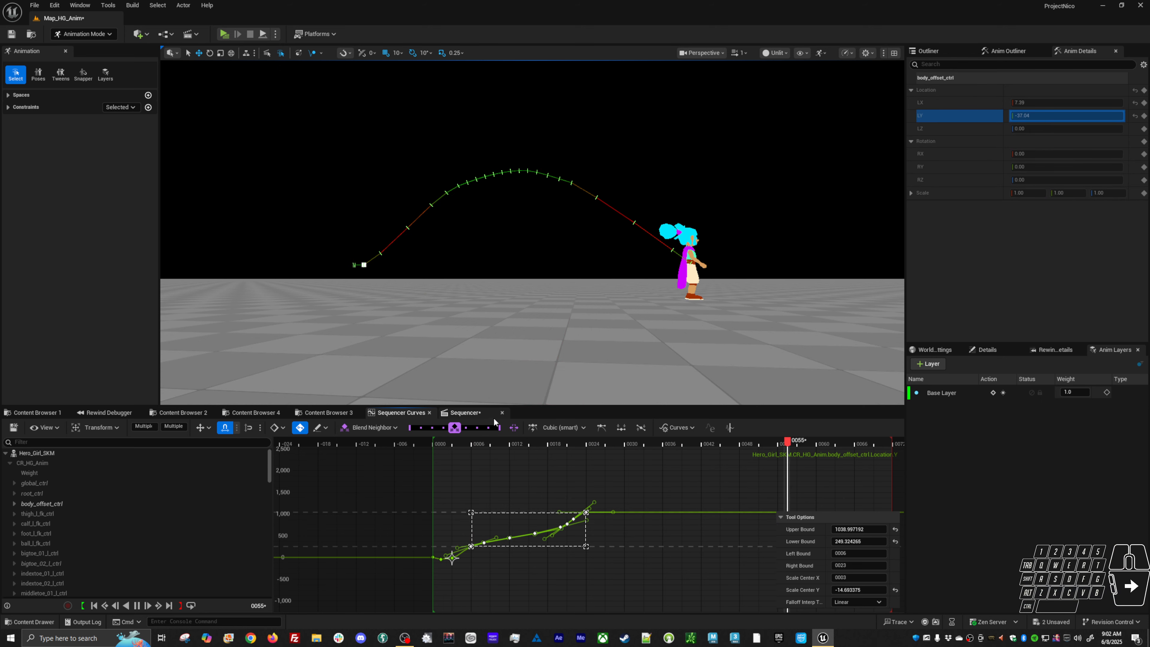
{"action": "left_click_drag", "start_coordinate": [462, 442], "coordinate": [589, 446]}
Add a key on body_offset_ctrl at frame 30 and raise its Location Y value to about 1234
{"action": "right_click_drag", "start_coordinate": [673, 477], "coordinate": [459, 439]}
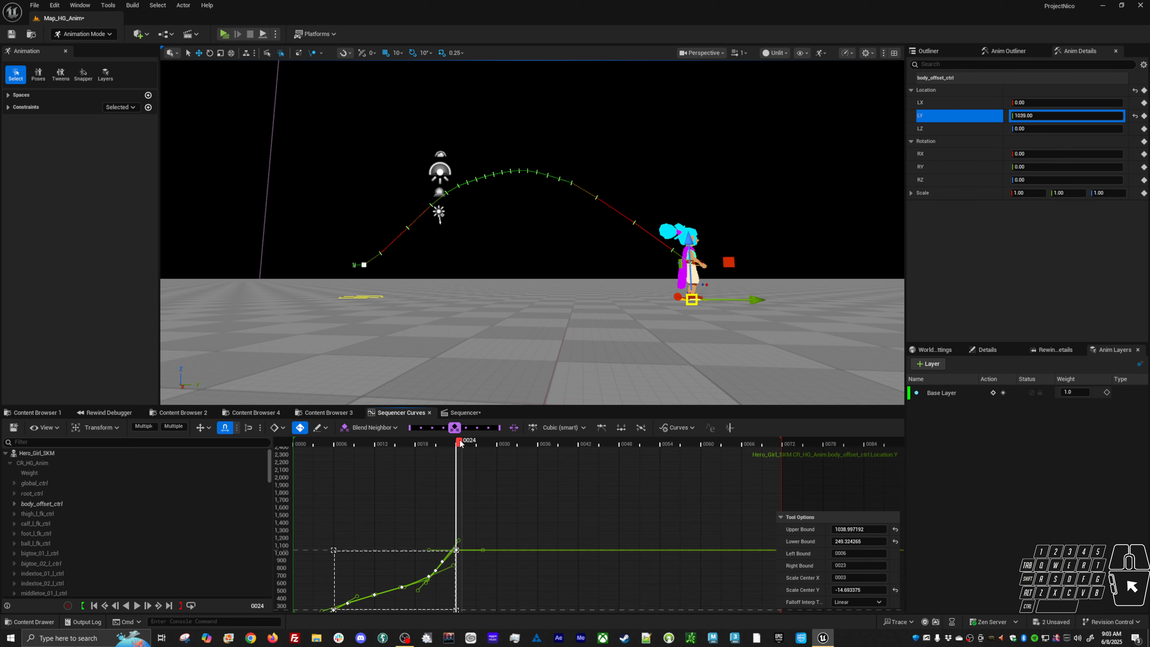
{"action": "left_click_drag", "start_coordinate": [458, 438], "coordinate": [505, 451]}
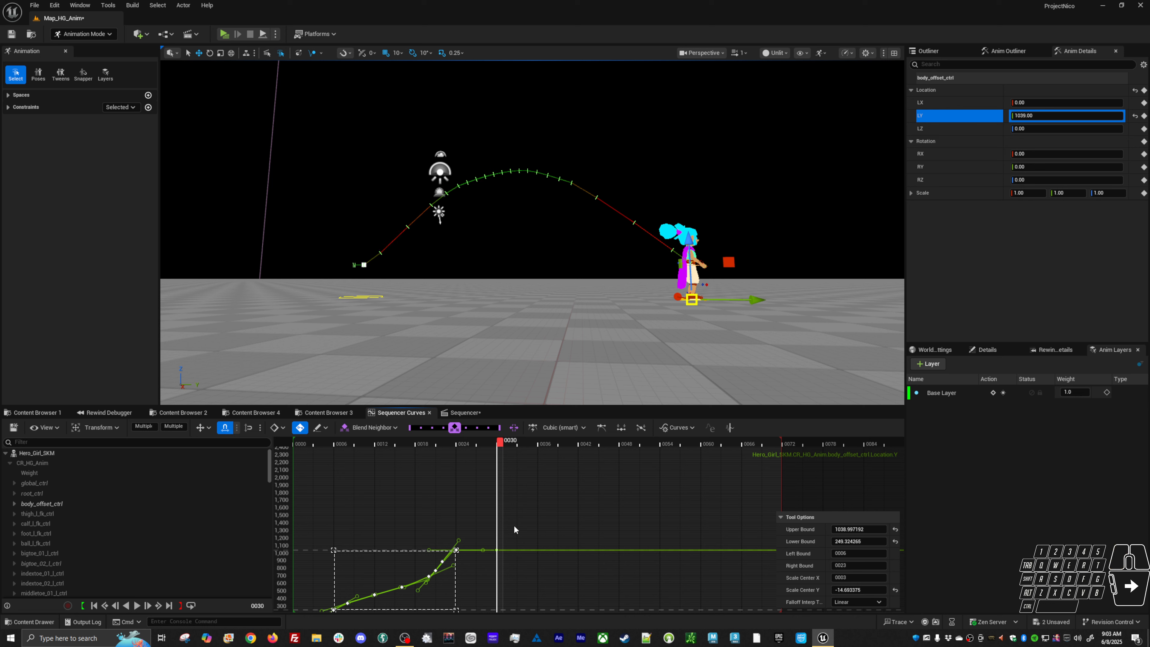
{"action": "left_click_drag", "start_coordinate": [514, 527], "coordinate": [476, 571]}
{"action": "middle_click_drag", "start_coordinate": [545, 571], "coordinate": [548, 550], "text": "shift"}
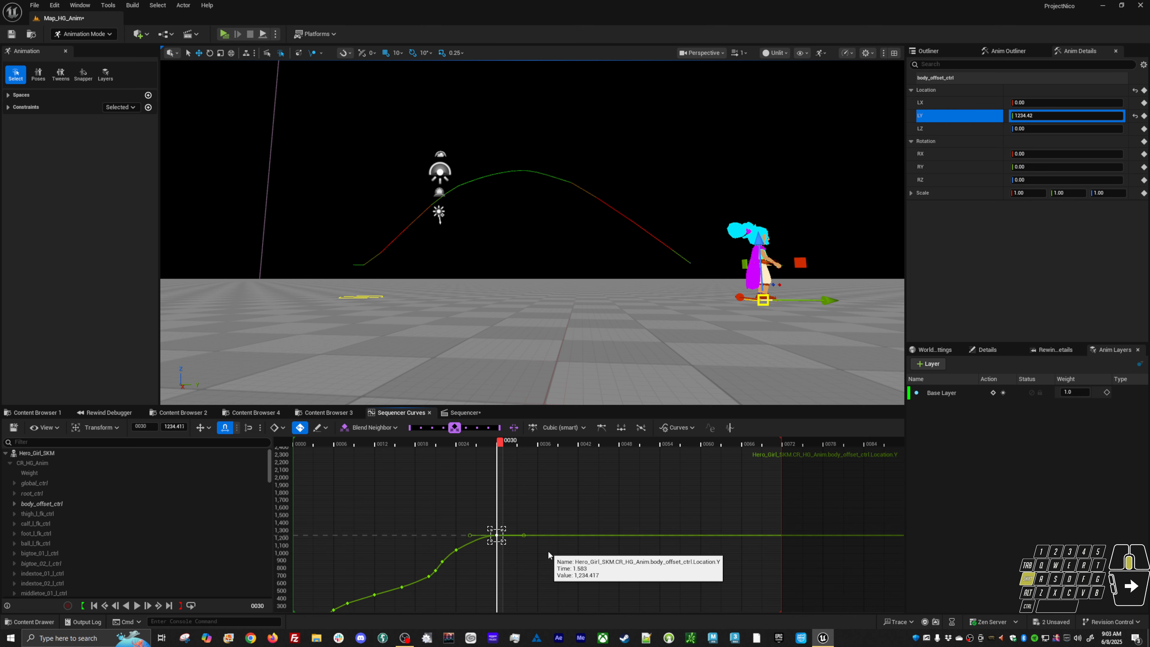
Add a key at frame 36, raise its Location Y value to about 1276 and play back the landing slide
{"action": "left_click_drag", "start_coordinate": [500, 442], "coordinate": [539, 445]}
{"action": "left_click", "coordinate": [551, 528]}
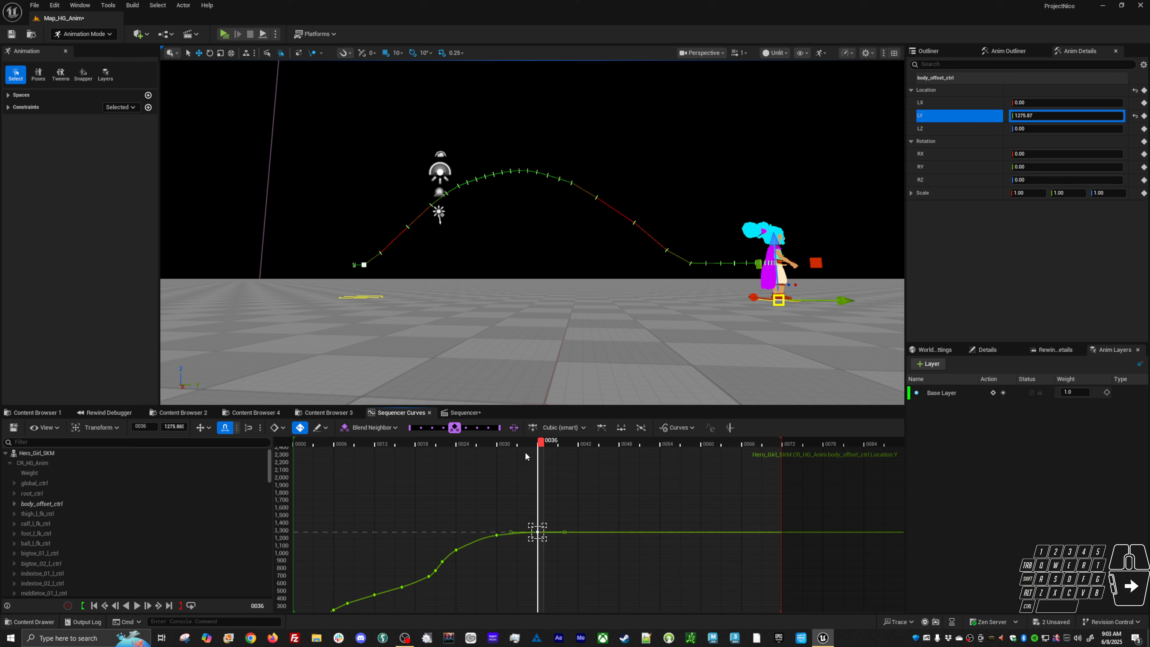
{"action": "left_click", "coordinate": [418, 435]}
{"action": "key", "text": "space"}
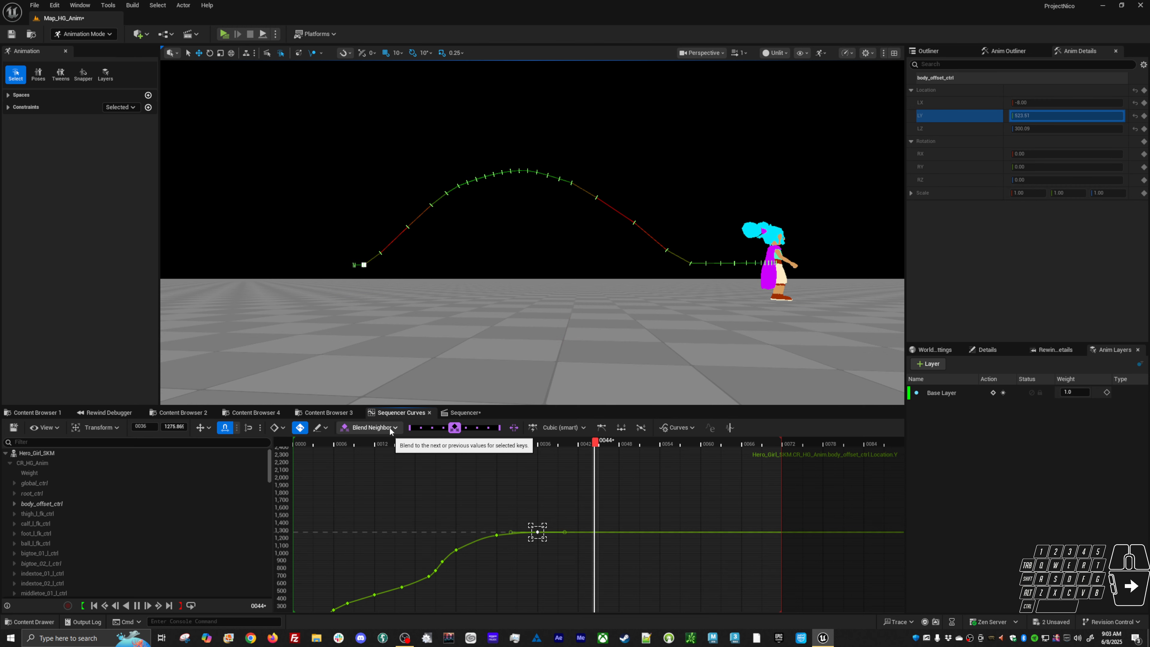
Add a key at frame 42 and delete the Location Y key at frame 36
{"action": "left_click_drag", "start_coordinate": [544, 442], "coordinate": [582, 448]}
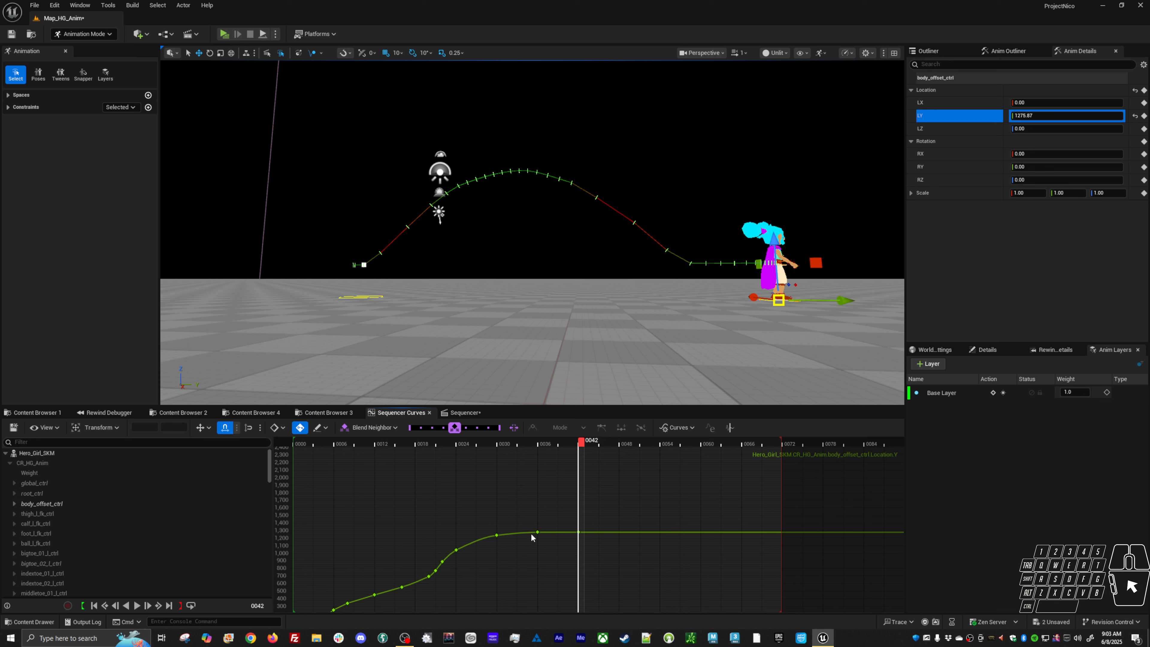
{"action": "key", "text": "Delete"}
Key Location Y again at frame 36, raise the keys at frames 36 and 42 to about 1300, and play back the slide
{"action": "left_click_drag", "start_coordinate": [561, 442], "coordinate": [540, 447]}
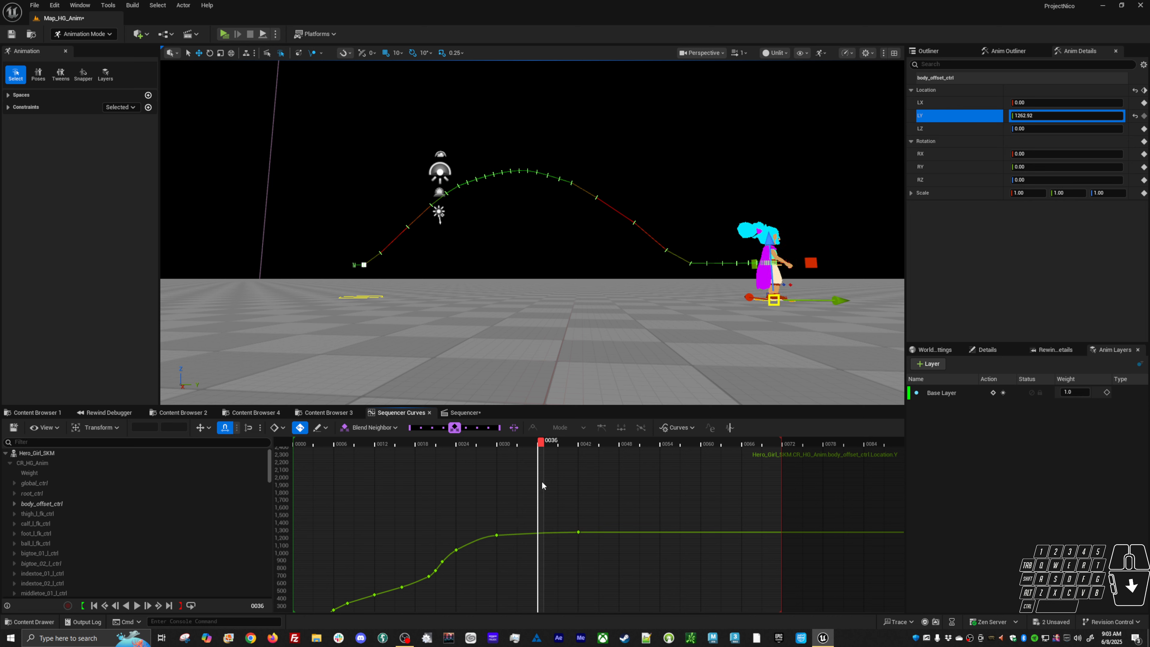
{"action": "left_click_drag", "start_coordinate": [522, 516], "coordinate": [589, 561]}
{"action": "key", "text": "w"}
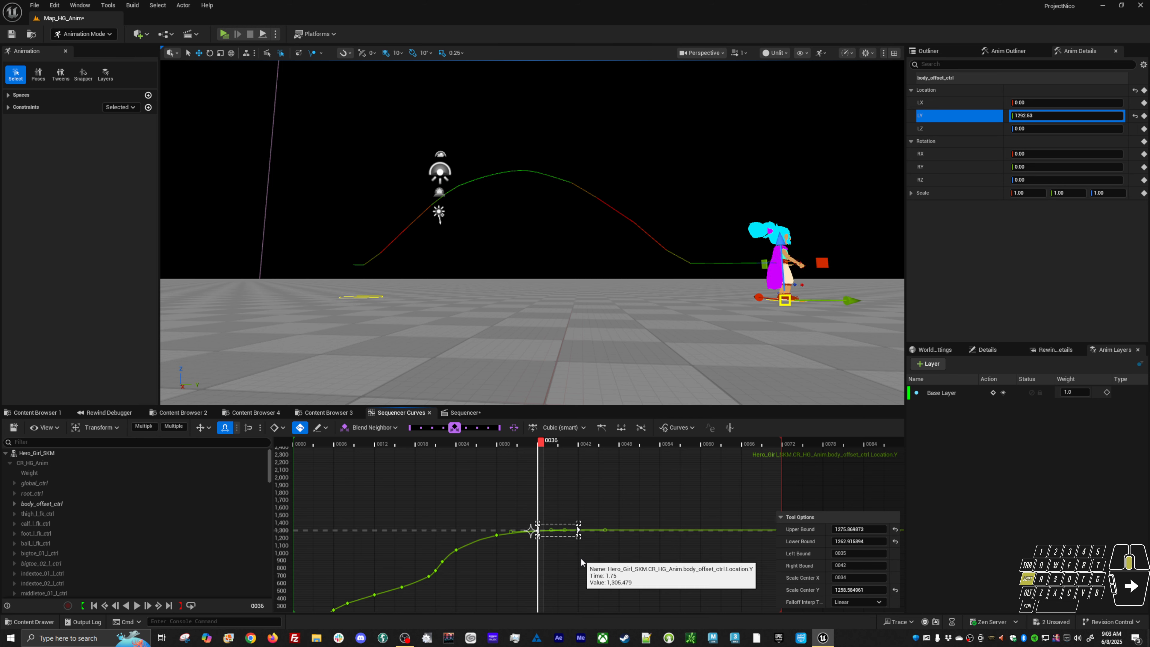
{"action": "key", "text": "space"}
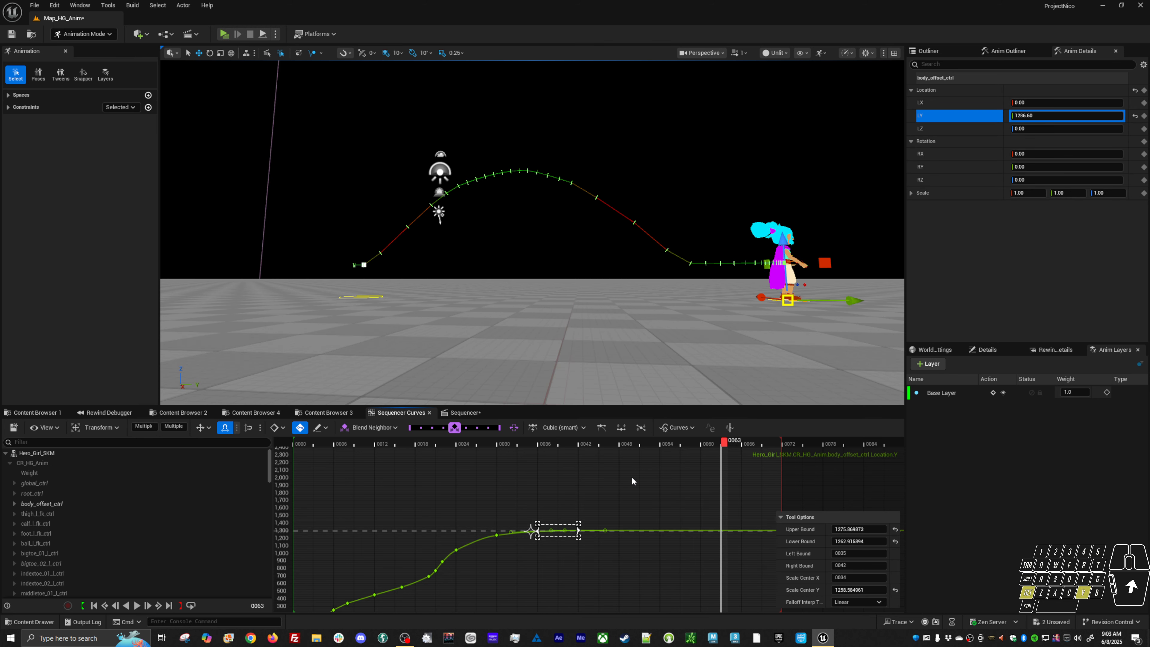
Move the playhead to frame 24 and switch to the Rotate tool for body_offset_ctrl, viewing the character from a higher angle
{"action": "left_click_drag", "start_coordinate": [562, 442], "coordinate": [462, 446]}
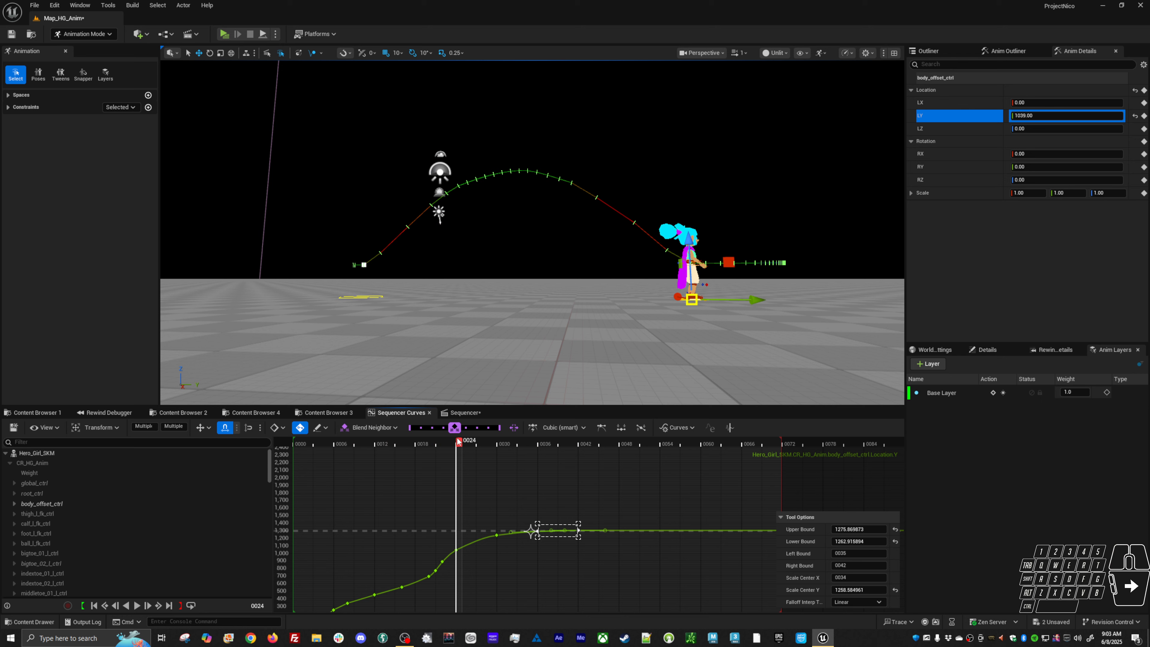
{"action": "key", "text": "e"}
{"action": "mouse_move", "coordinate": [803, 321]}
{"action": "left_mouse_down", "text": "alt"}
{"action": "mouse_move", "coordinate": [803, 308]}
{"action": "mouse_move", "coordinate": [789, 320]}
{"action": "left_mouse_up", "text": "alt"}
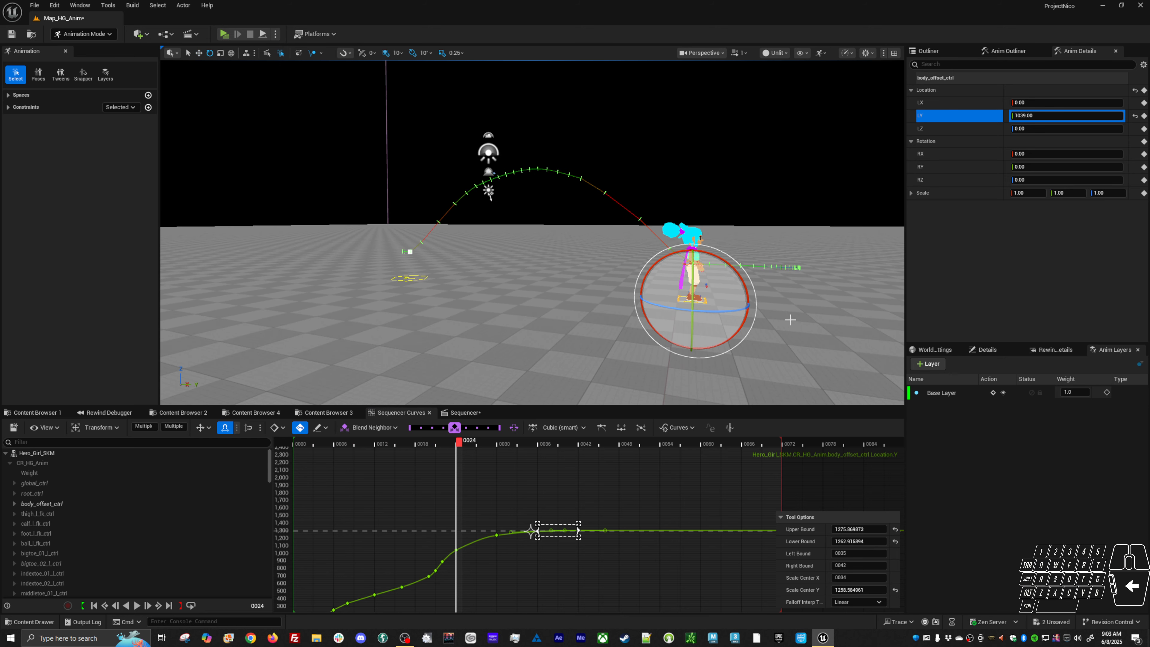
Try rotating body_offset_ctrl about Z to about 100 degrees at frame 24, and undo the rotation
{"action": "left_click", "coordinate": [739, 312]}
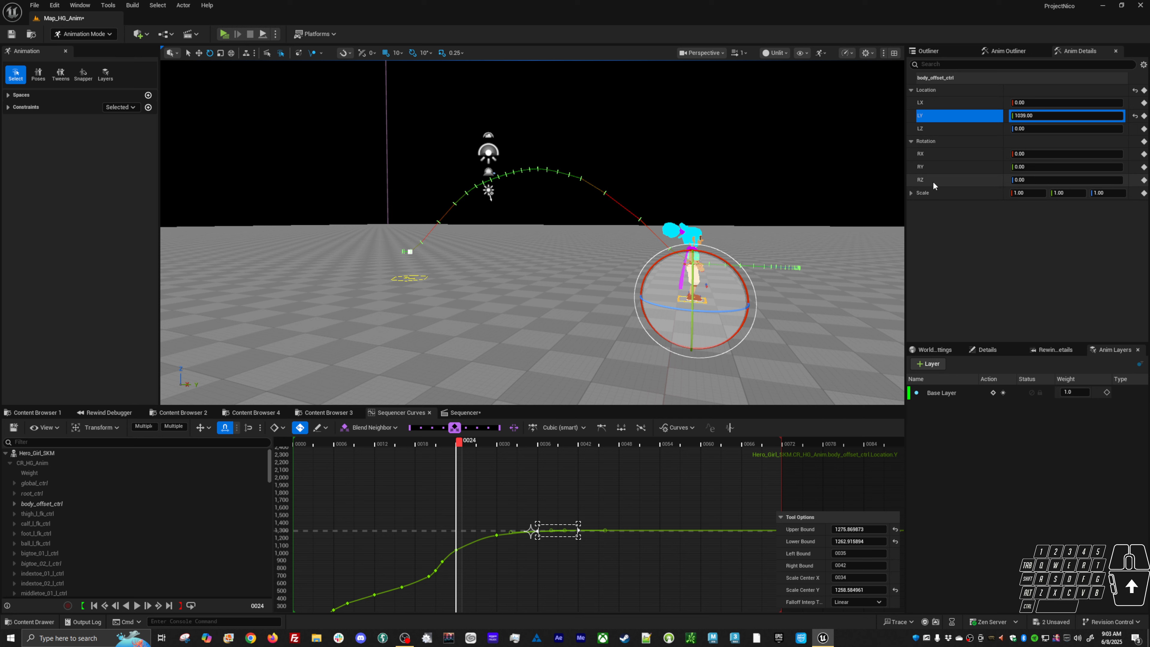
{"action": "left_click_drag", "start_coordinate": [731, 311], "coordinate": [571, 326]}
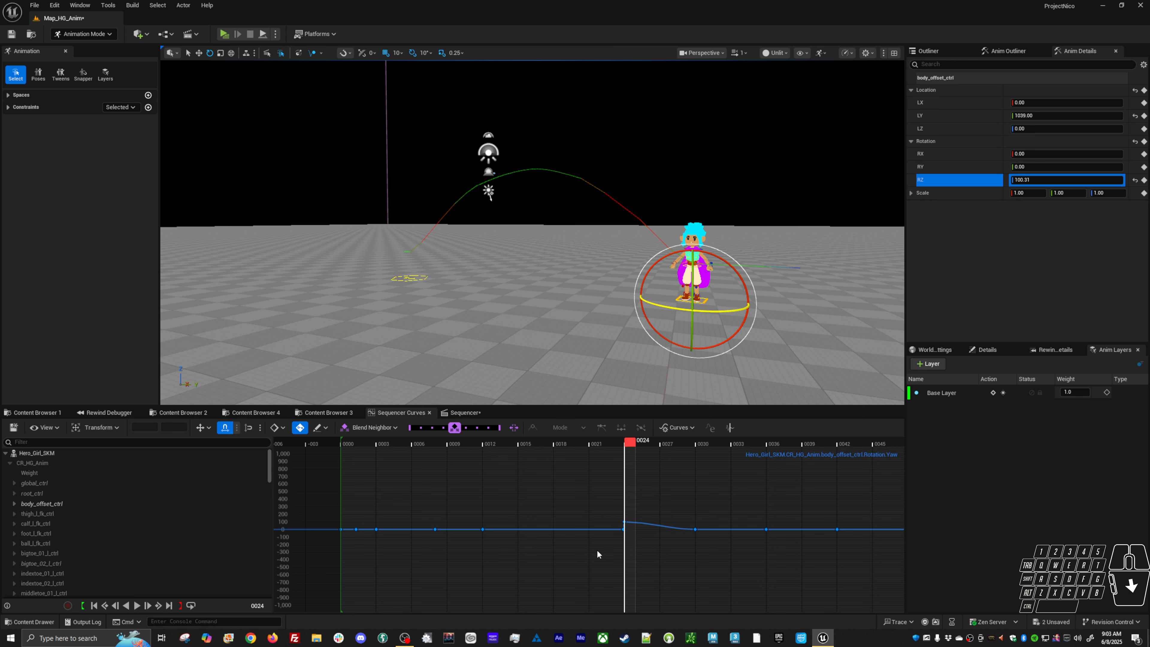
{"action": "key", "text": "ctrl+z"}
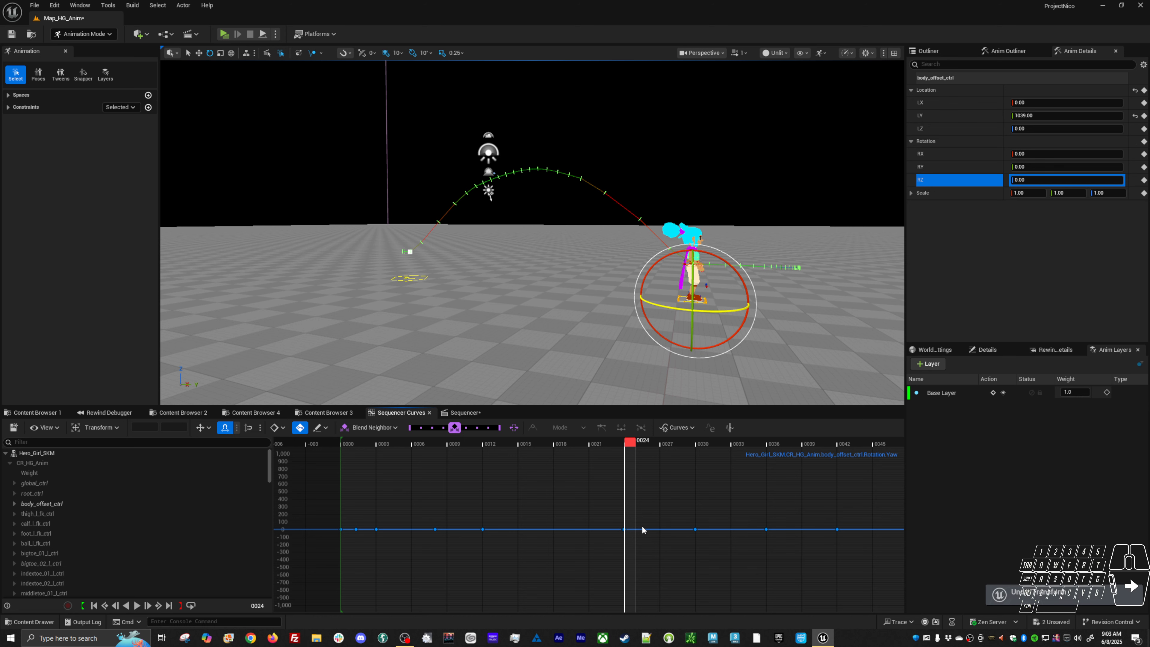
Delete the stray off-frame key just before frame 24 on the Rotation Yaw curve of body_offset_ctrl
{"action": "key", "text": "Left"}
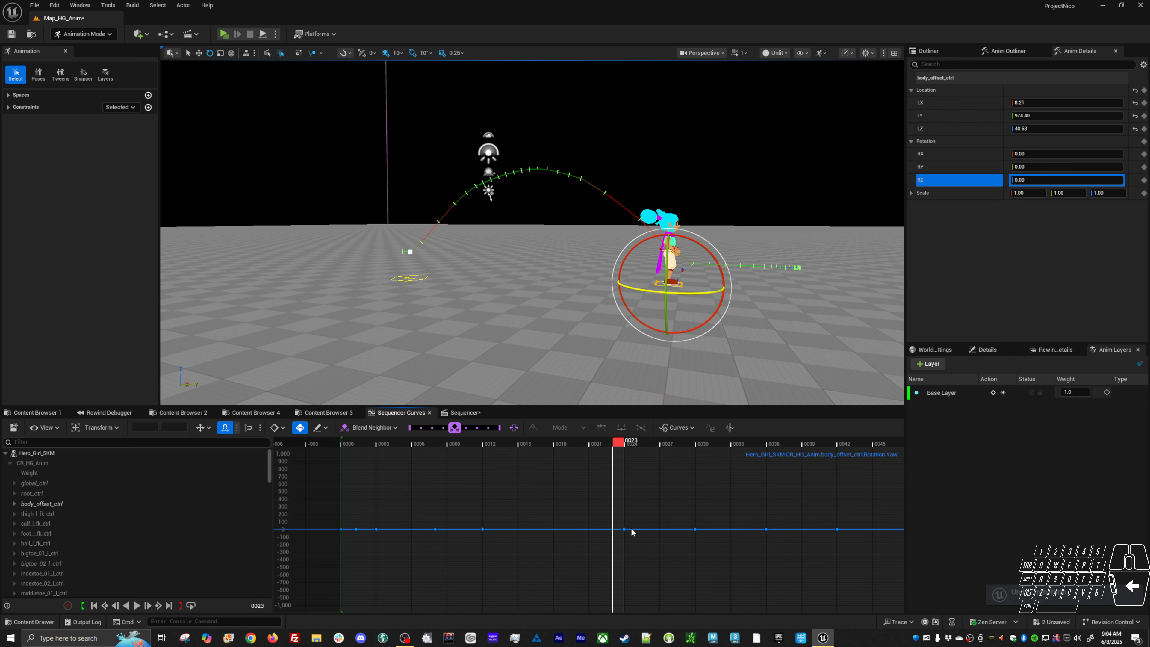
{"action": "right_click_drag", "start_coordinate": [725, 543], "coordinate": [656, 556], "text": "alt+shift"}
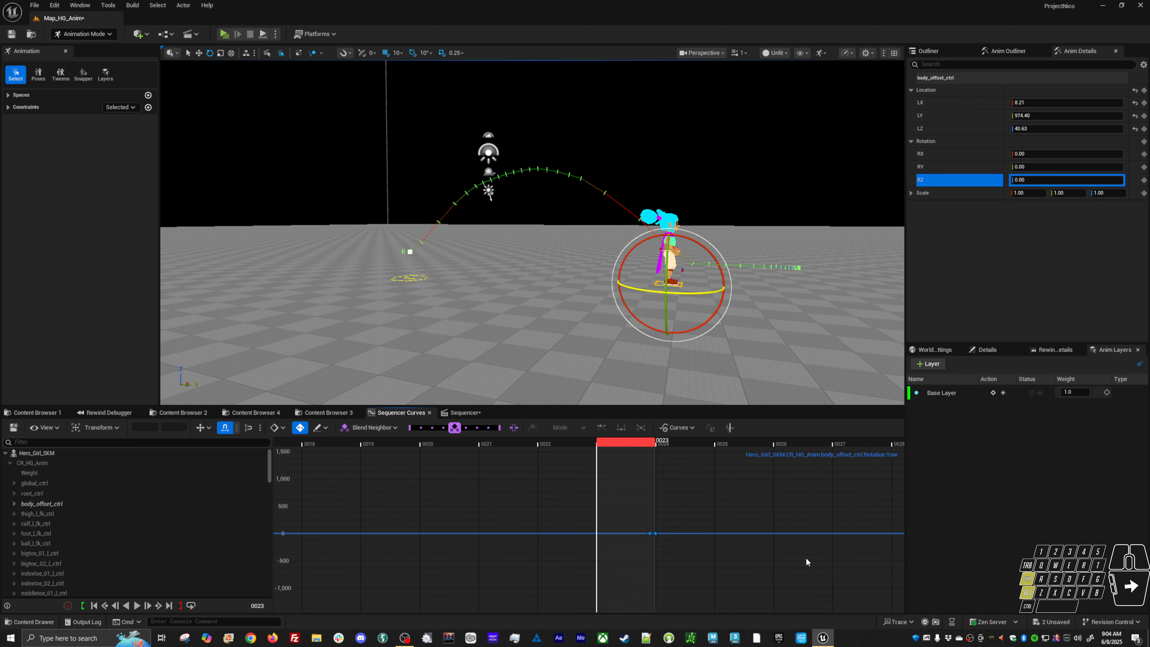
{"action": "right_click_drag", "start_coordinate": [806, 561], "coordinate": [656, 537], "text": "alt+shift"}
{"action": "left_click", "coordinate": [657, 534]}
{"action": "left_click", "coordinate": [650, 556]}
Rotate body_offset_ctrl about Z to about 70 degrees at frame 24
{"action": "scroll", "coordinate": [697, 508], "scroll_direction": "down", "scroll_amount": 5, "text": "shift"}
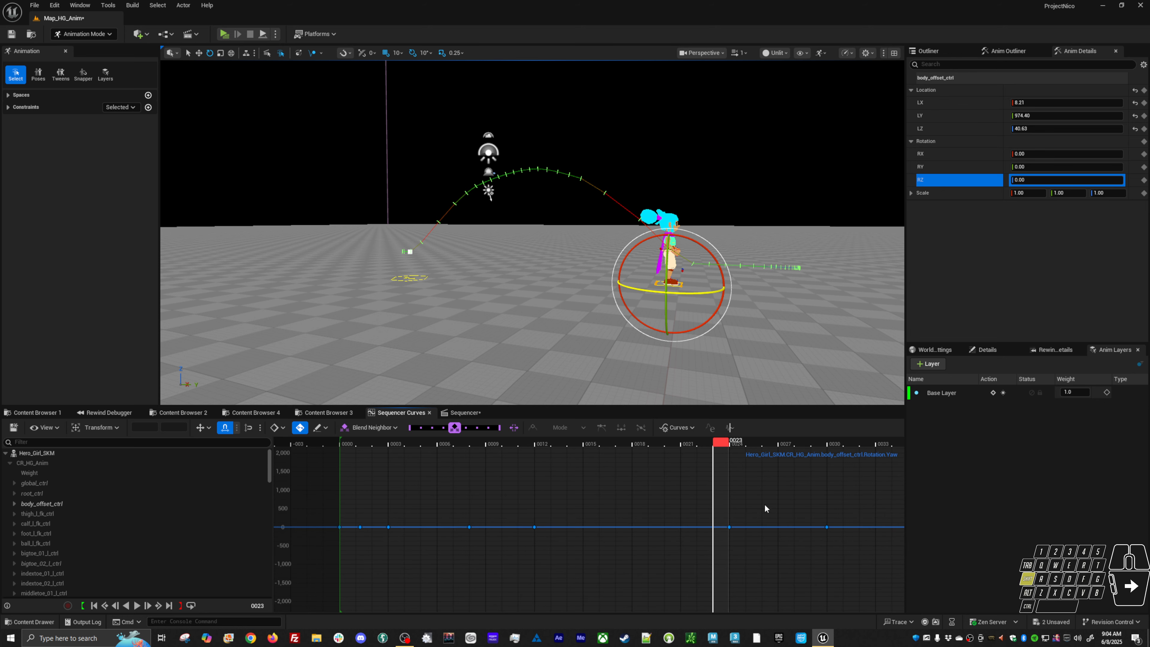
{"action": "key", "text": "Right"}
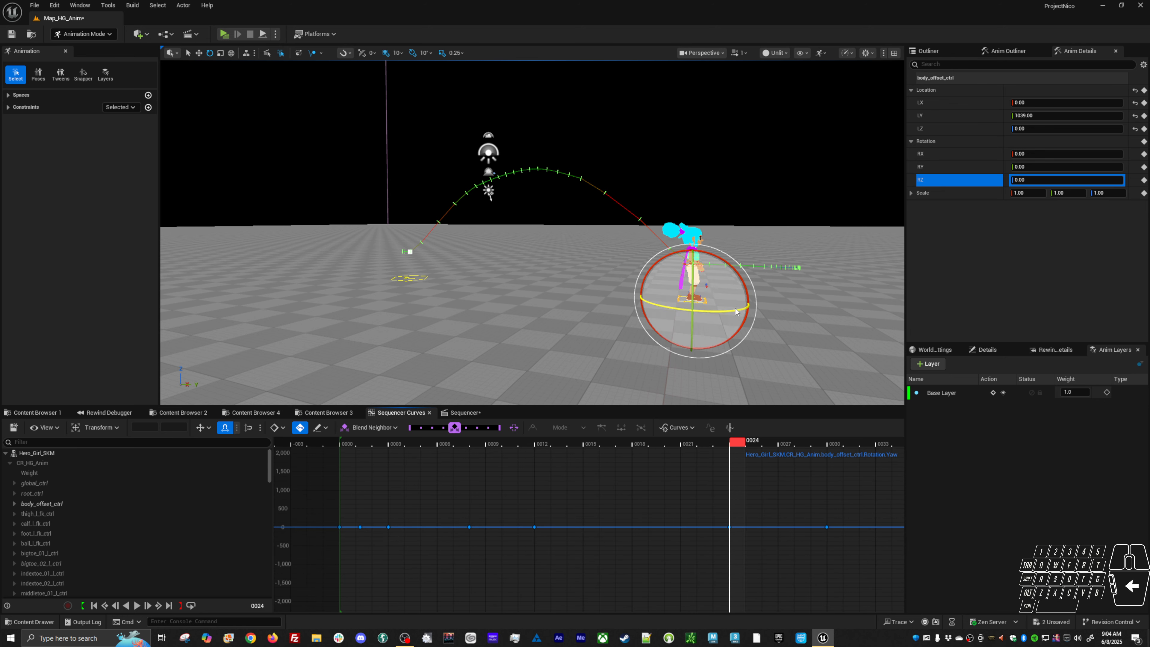
{"action": "left_click_drag", "start_coordinate": [735, 311], "coordinate": [606, 328]}
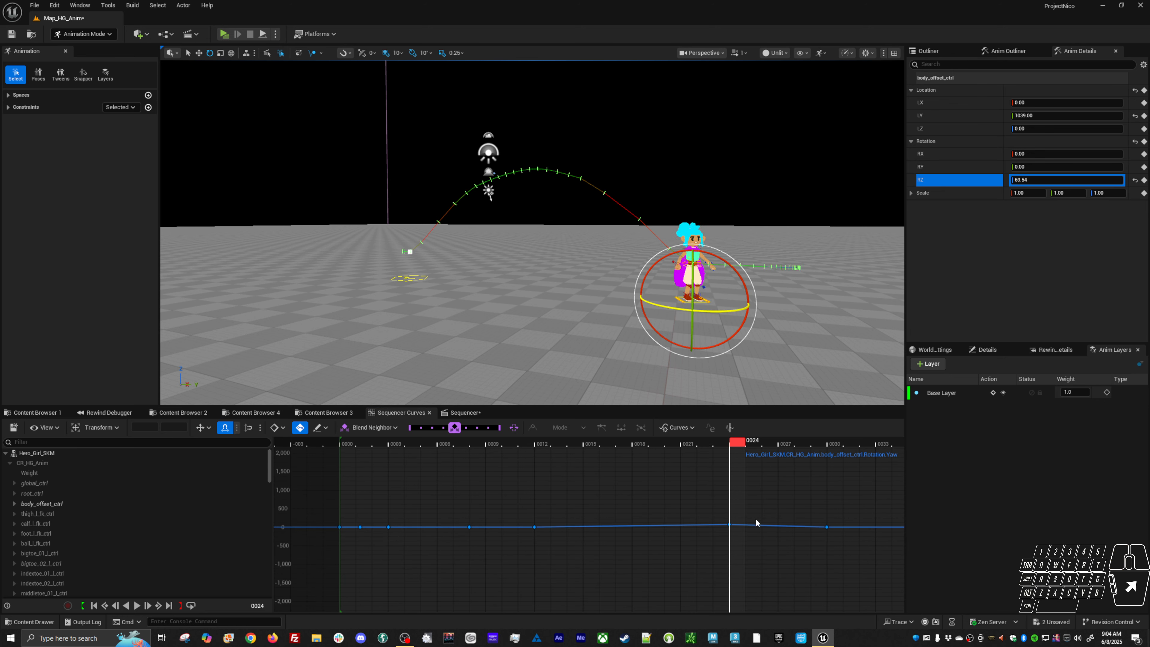
Isolate the Location X curve of body_offset_ctrl, select its off-frame key just before frame 24, and clear the control selection
{"action": "left_click", "coordinate": [965, 101]}
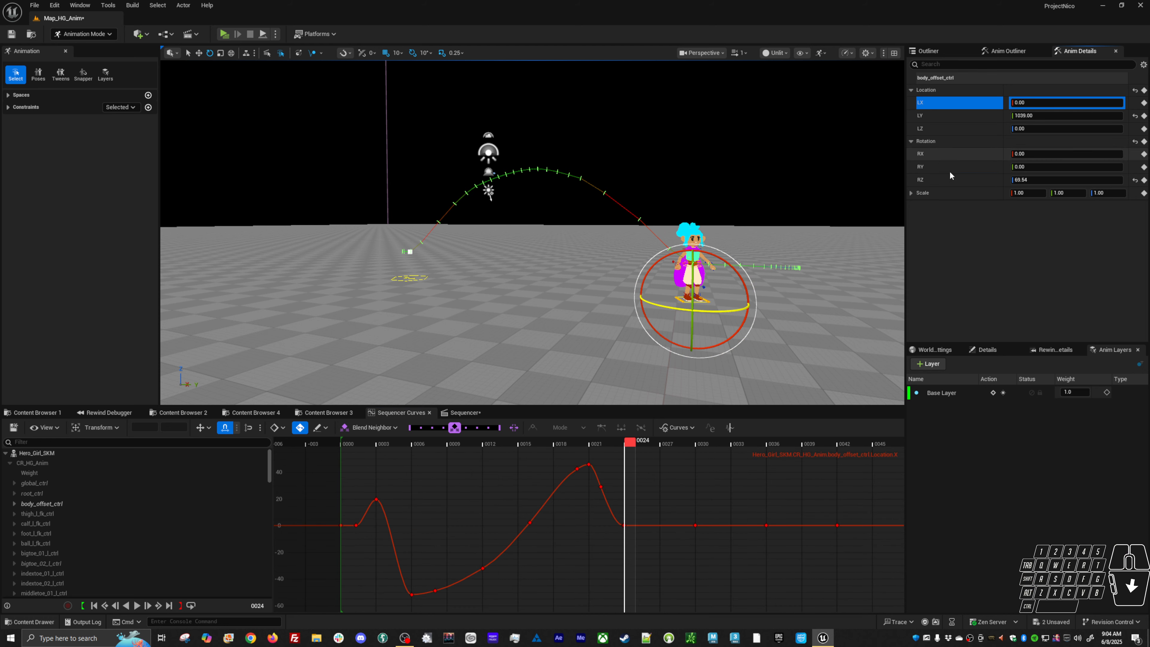
{"action": "scroll", "coordinate": [578, 509], "scroll_direction": "up", "scroll_amount": 5}
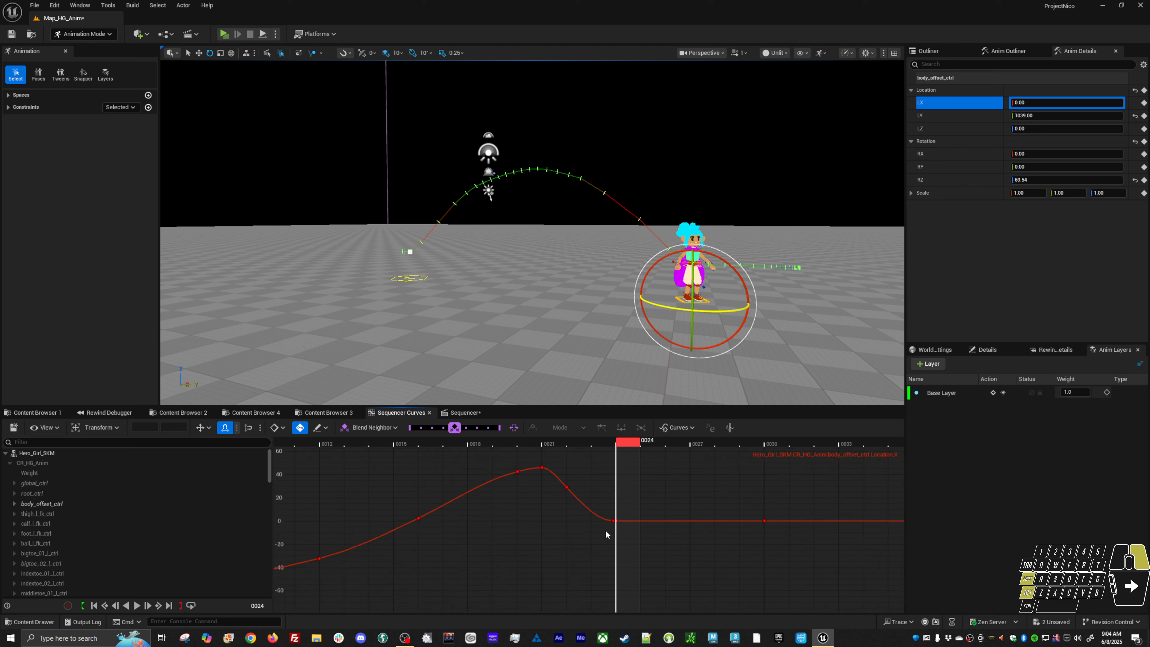
{"action": "scroll", "coordinate": [629, 539], "scroll_direction": "up", "scroll_amount": 3}
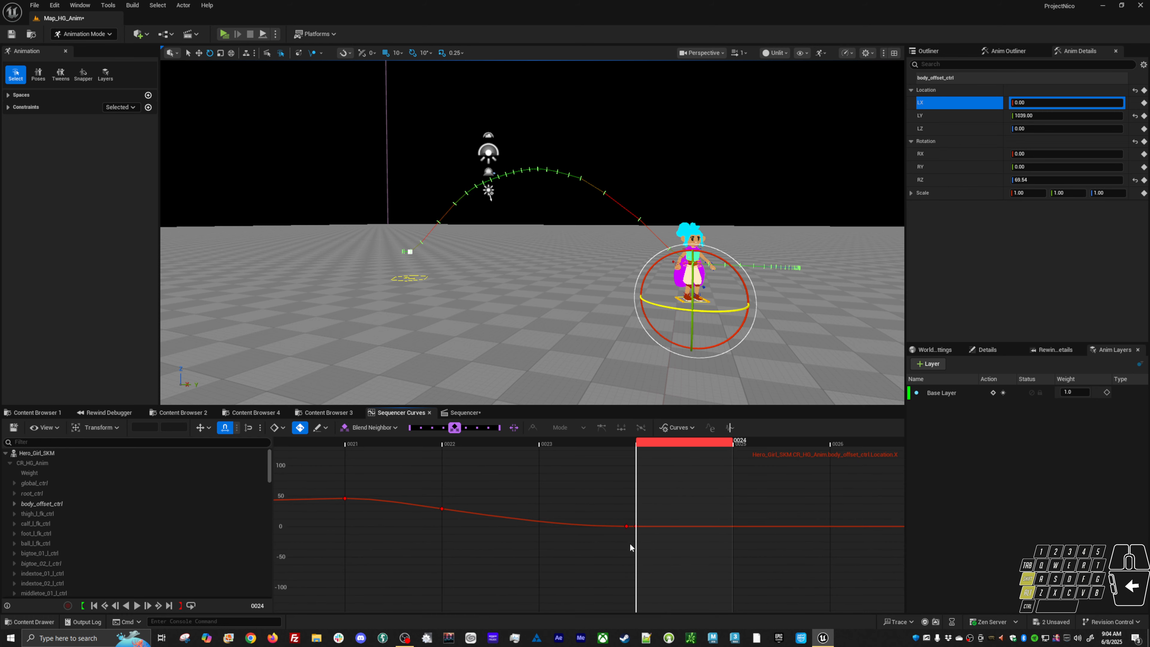
{"action": "left_click_drag", "start_coordinate": [607, 537], "coordinate": [599, 559]}
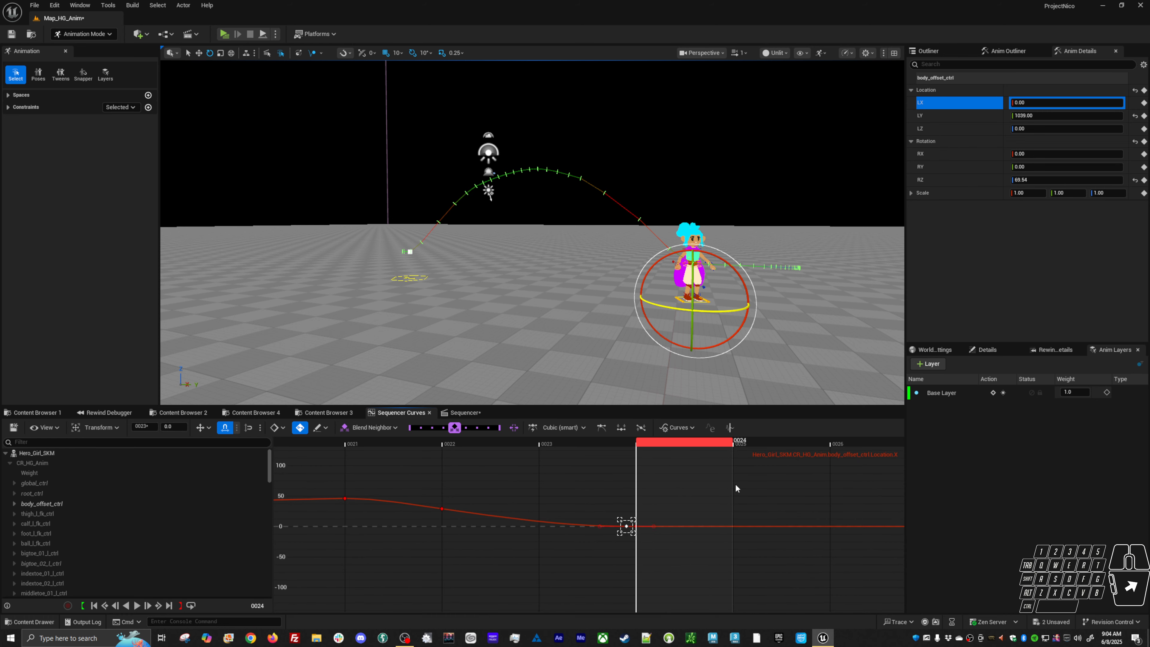
{"action": "left_click", "coordinate": [548, 389]}
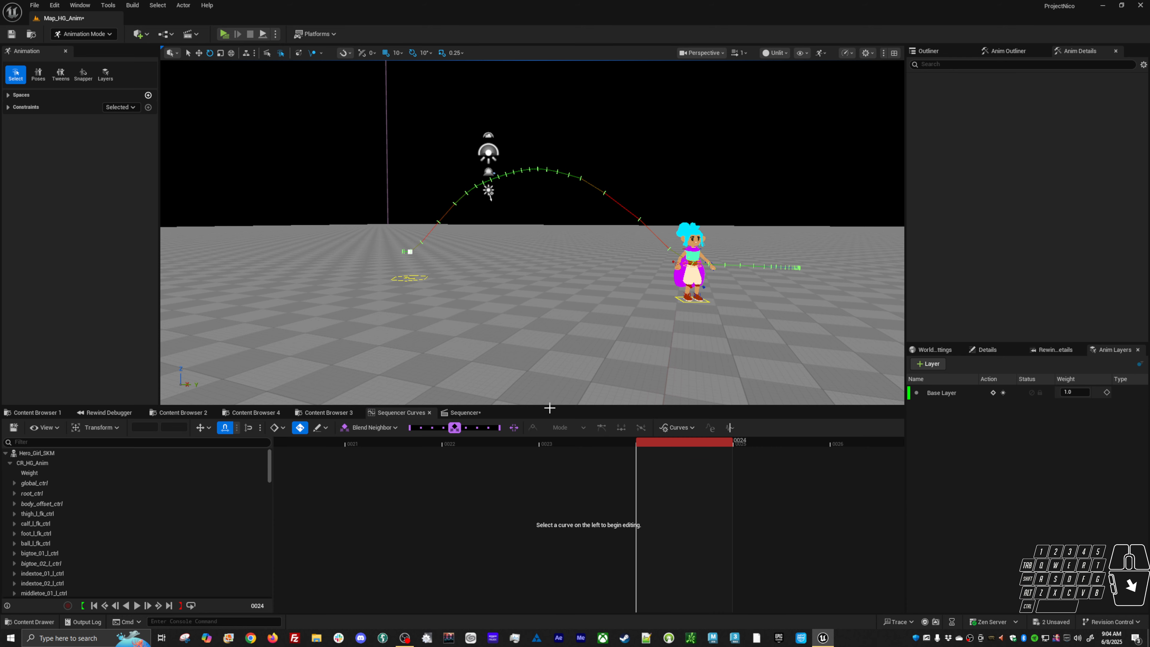
Inspect the body_offset_ctrl keys around frame 24 in the Sequencer for remaining off-frame keys
{"action": "left_click", "coordinate": [463, 412]}
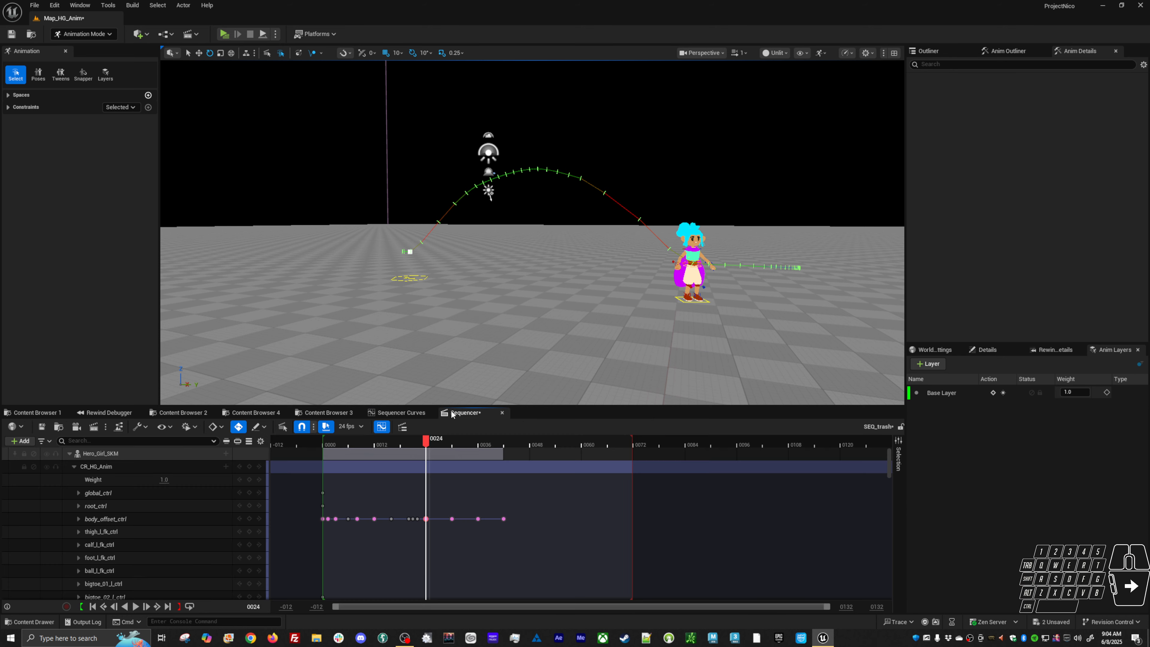
{"action": "left_click", "coordinate": [145, 454]}
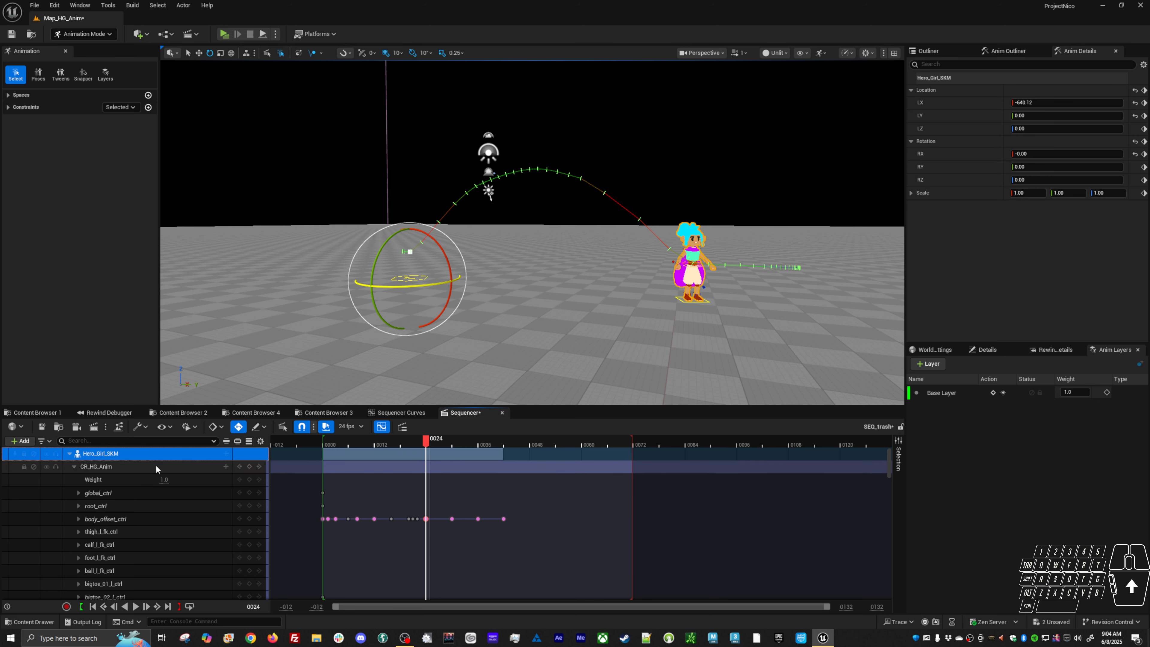
{"action": "left_click", "coordinate": [147, 466]}
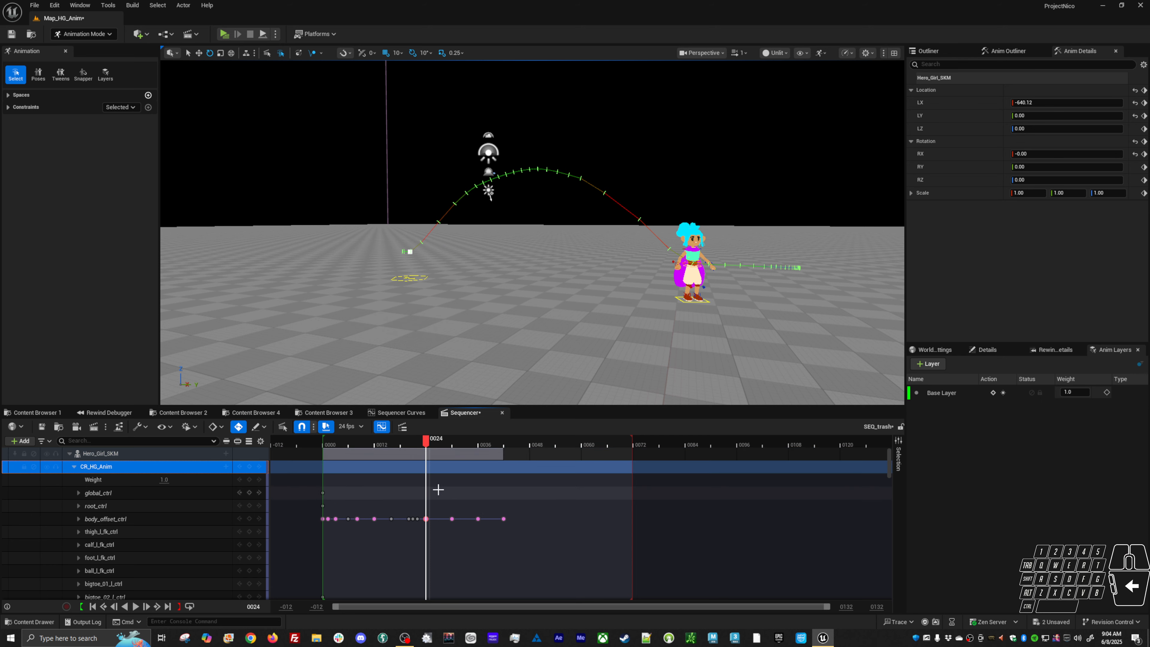
{"action": "left_click_drag", "start_coordinate": [418, 506], "coordinate": [439, 542]}
{"action": "key", "text": "f"}
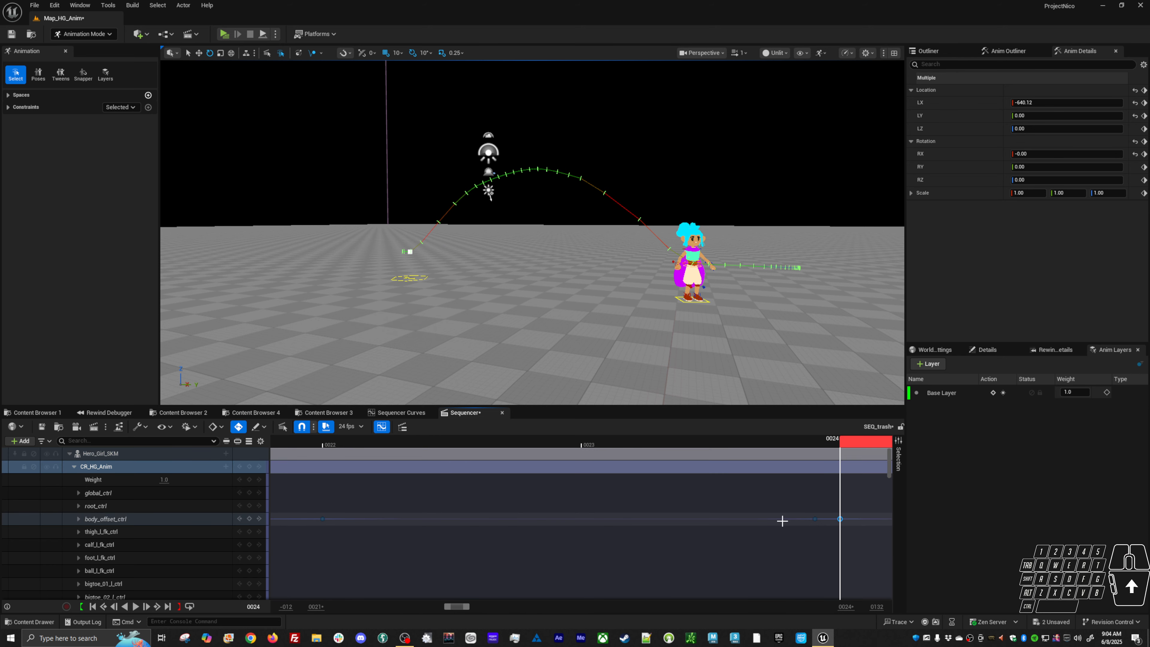
{"action": "left_click", "coordinate": [783, 541]}
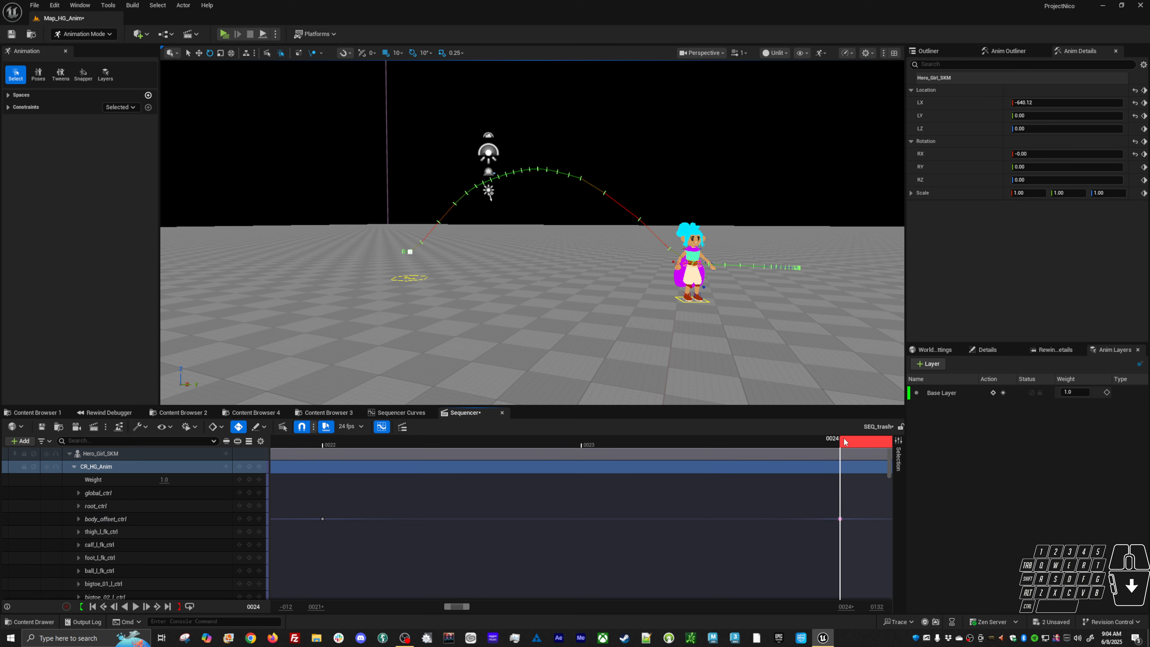
Play the animation from frame 22 to check the landing, and return the playhead to frame 24
{"action": "left_click_drag", "start_coordinate": [844, 441], "coordinate": [357, 429]}
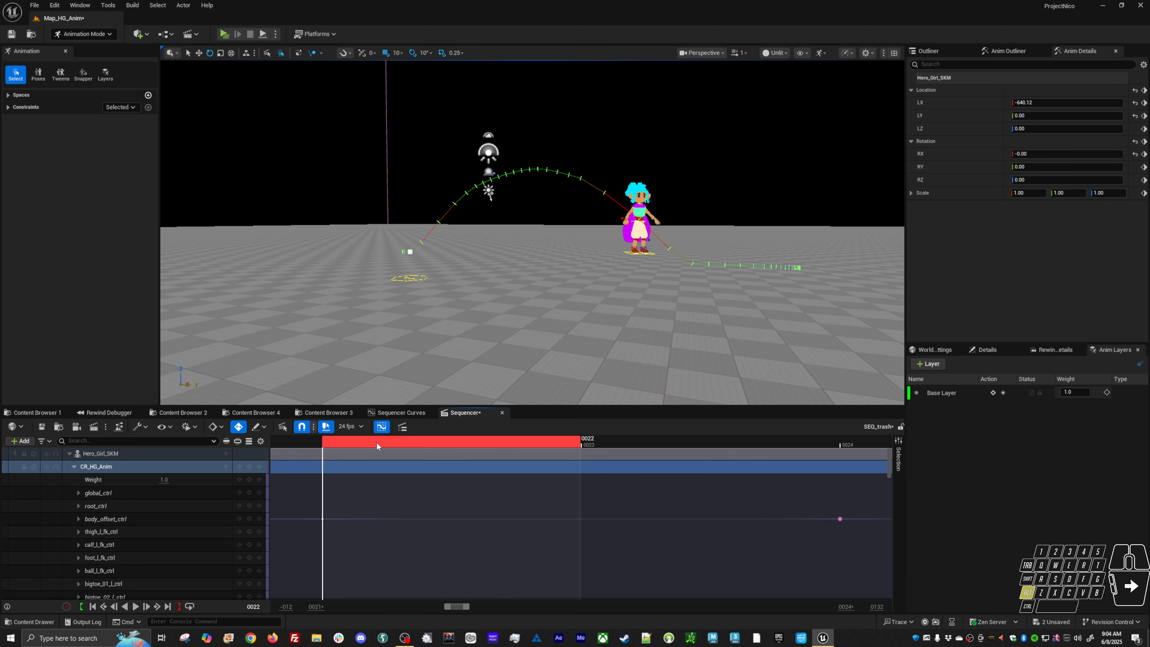
{"action": "key", "text": "space"}
{"action": "mouse_move", "coordinate": [697, 322]}
{"action": "left_mouse_down", "text": "alt"}
{"action": "mouse_move", "coordinate": [683, 319]}
{"action": "mouse_move", "coordinate": [698, 322]}
{"action": "left_mouse_up", "text": "alt"}
{"action": "key", "text": "space"}
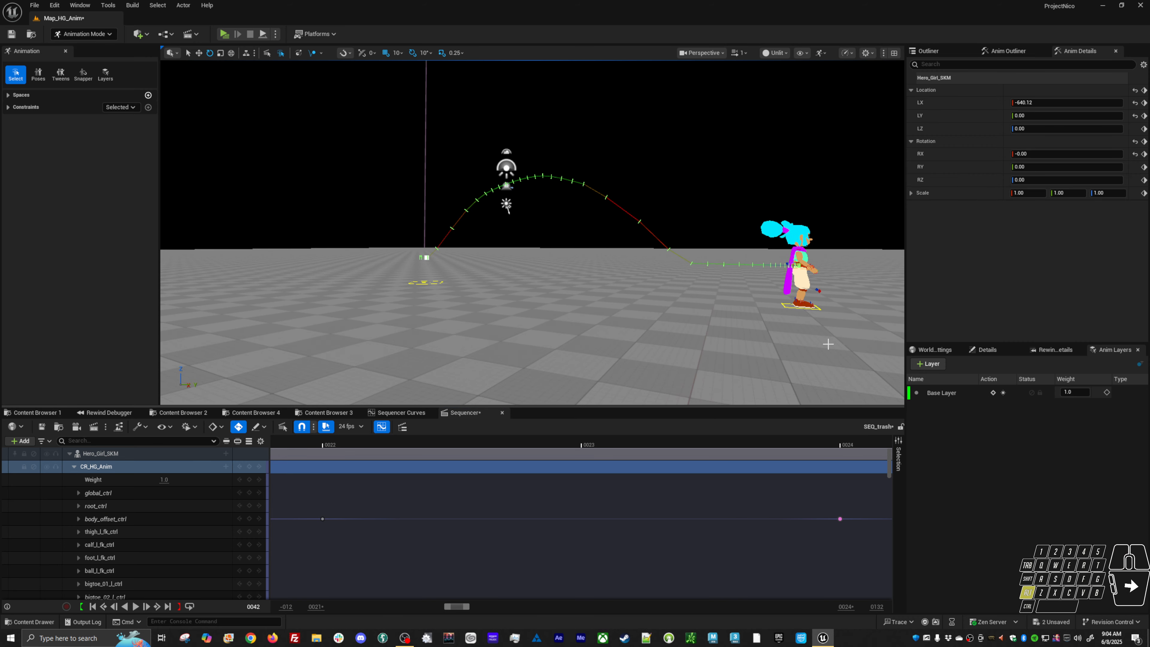
{"action": "left_click", "coordinate": [850, 446]}
{"action": "left_click_drag", "start_coordinate": [850, 445], "coordinate": [875, 436]}
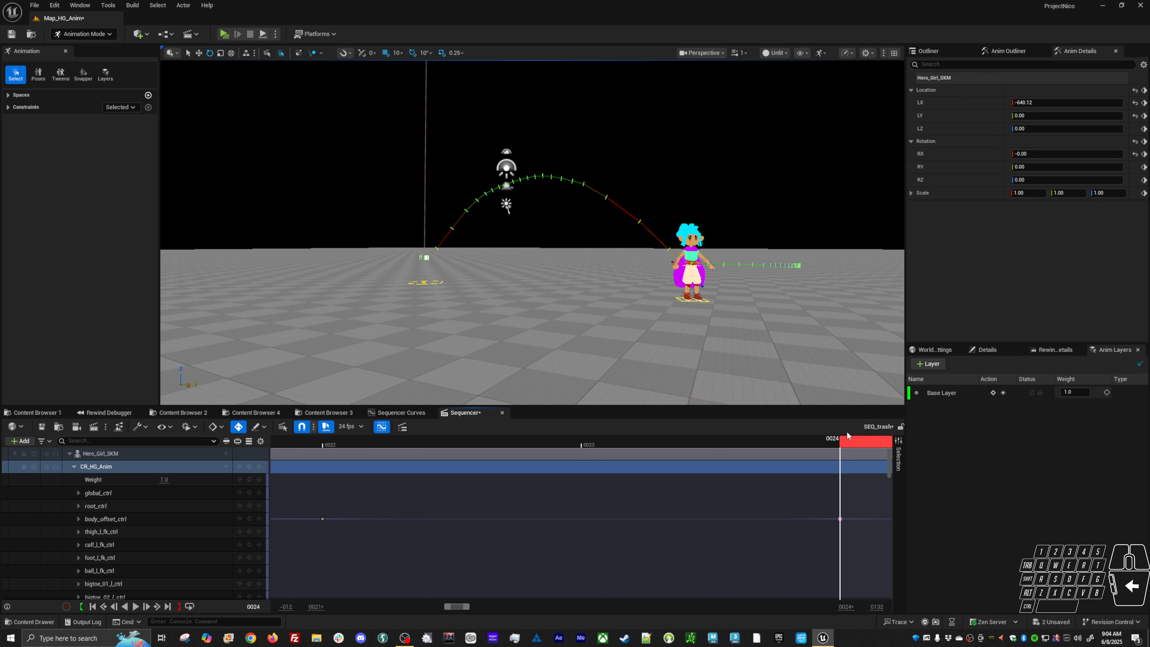
{"action": "left_click", "coordinate": [676, 298]}
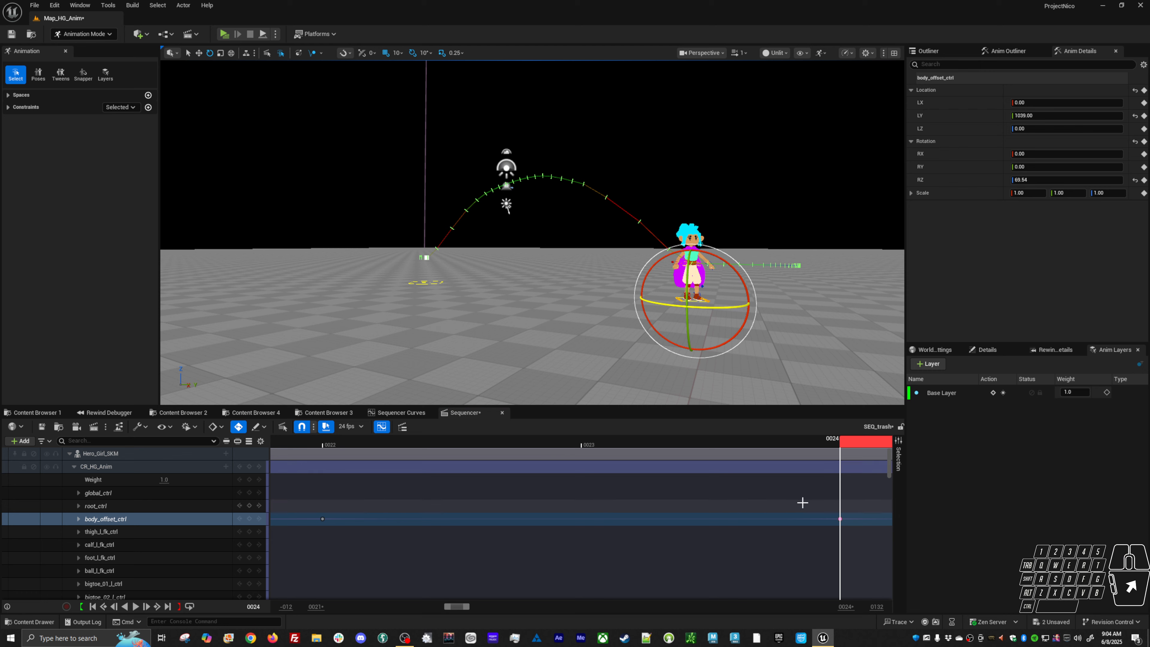
{"action": "key", "text": "f"}
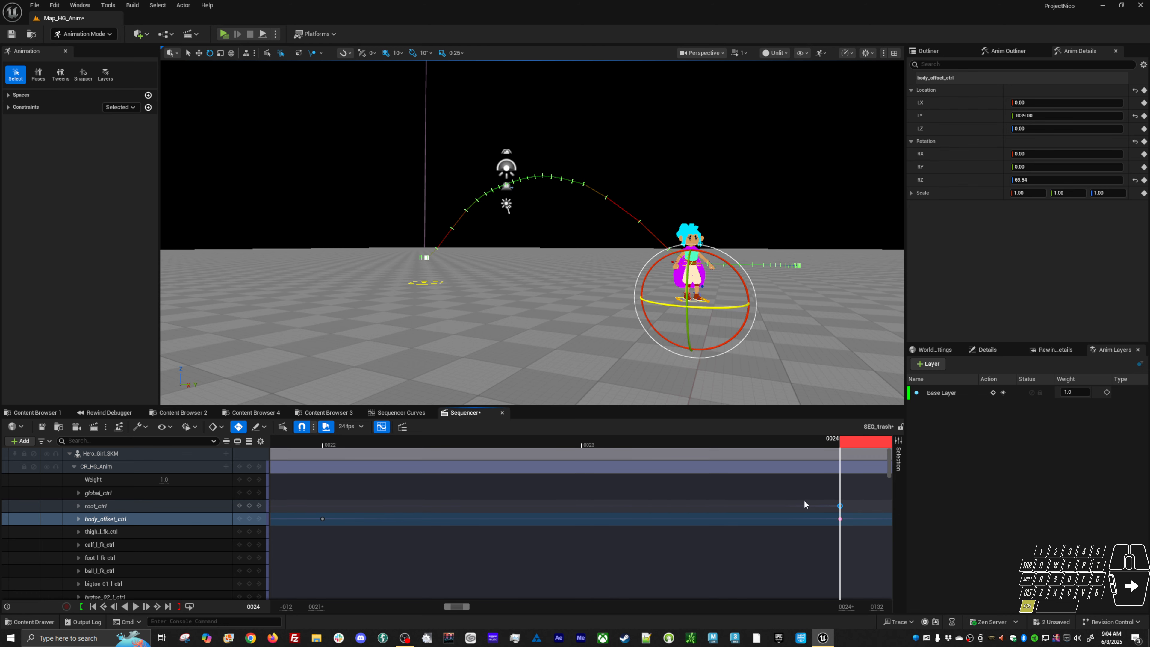
{"action": "key", "text": "ctrl+z"}
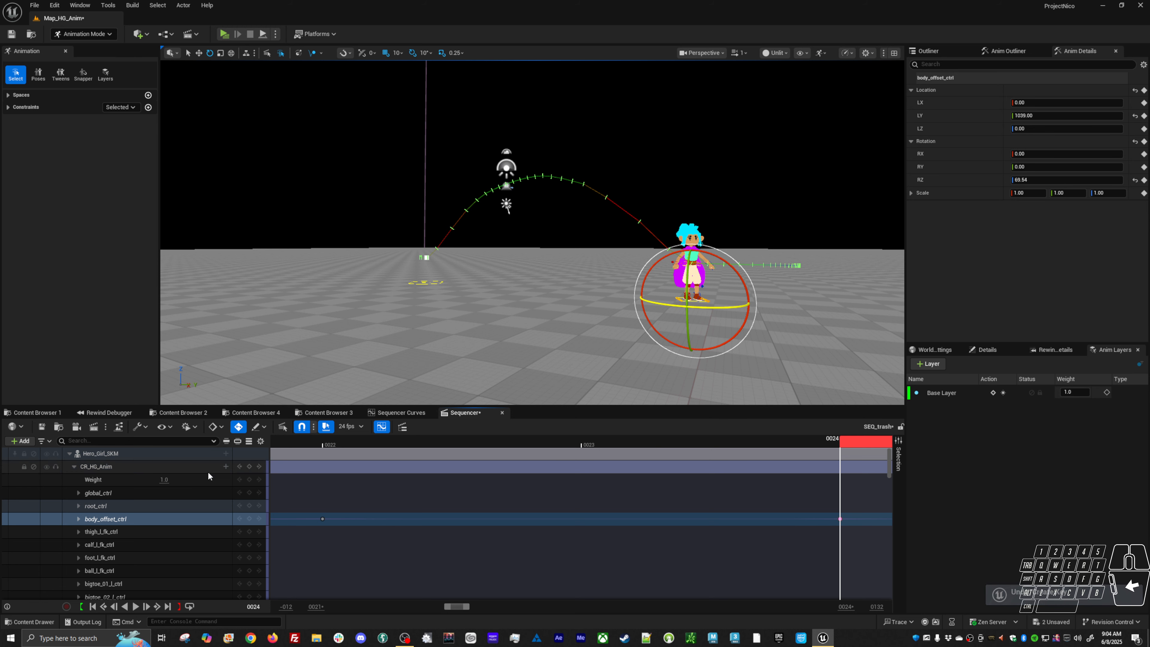
Turn off Auto Expand Nodes on Selection for the Sequencer and collapse the CR_HG_Anim track
{"action": "left_click", "coordinate": [109, 467]}
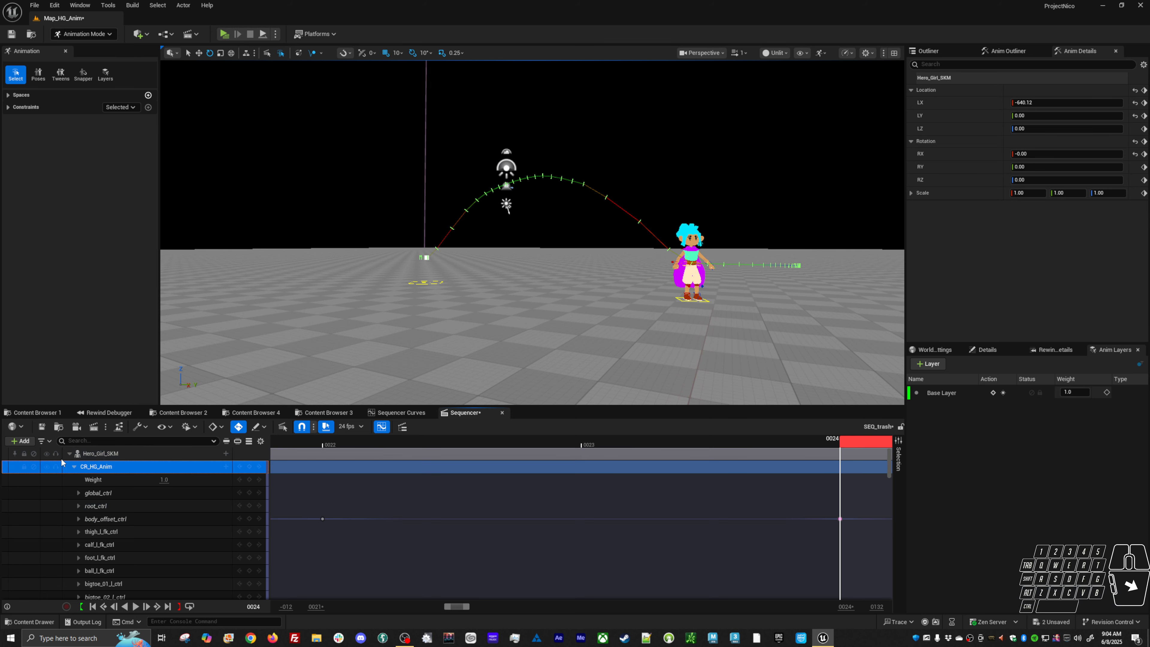
{"action": "left_click", "coordinate": [73, 466]}
{"action": "left_click", "coordinate": [622, 326]}
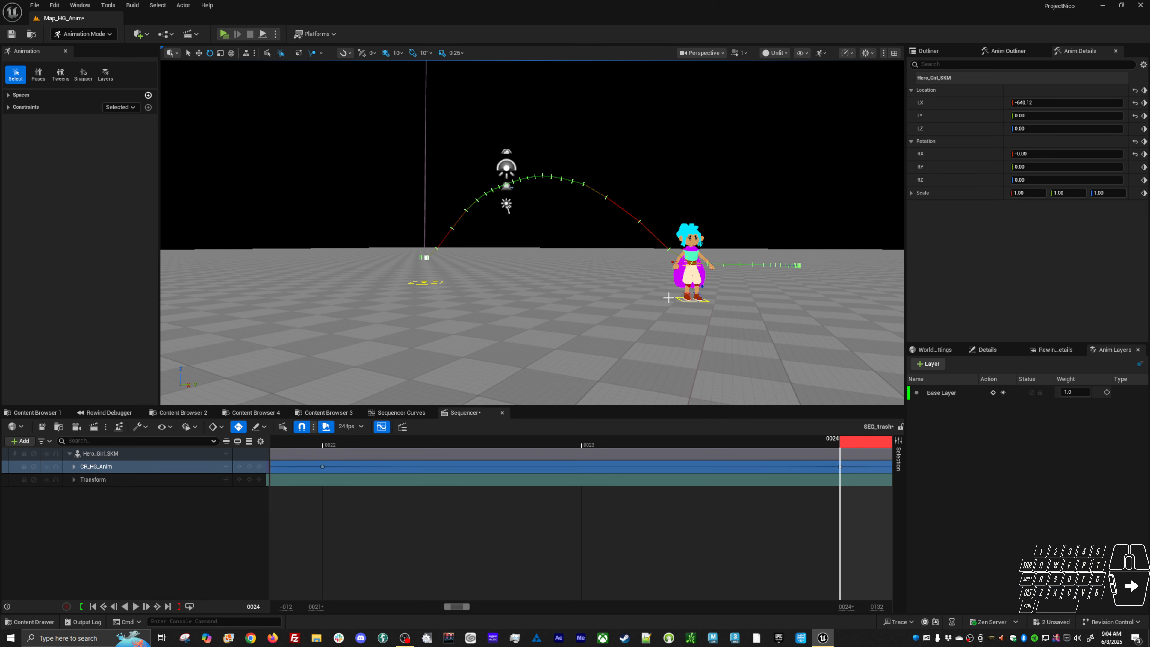
{"action": "left_click", "coordinate": [693, 300]}
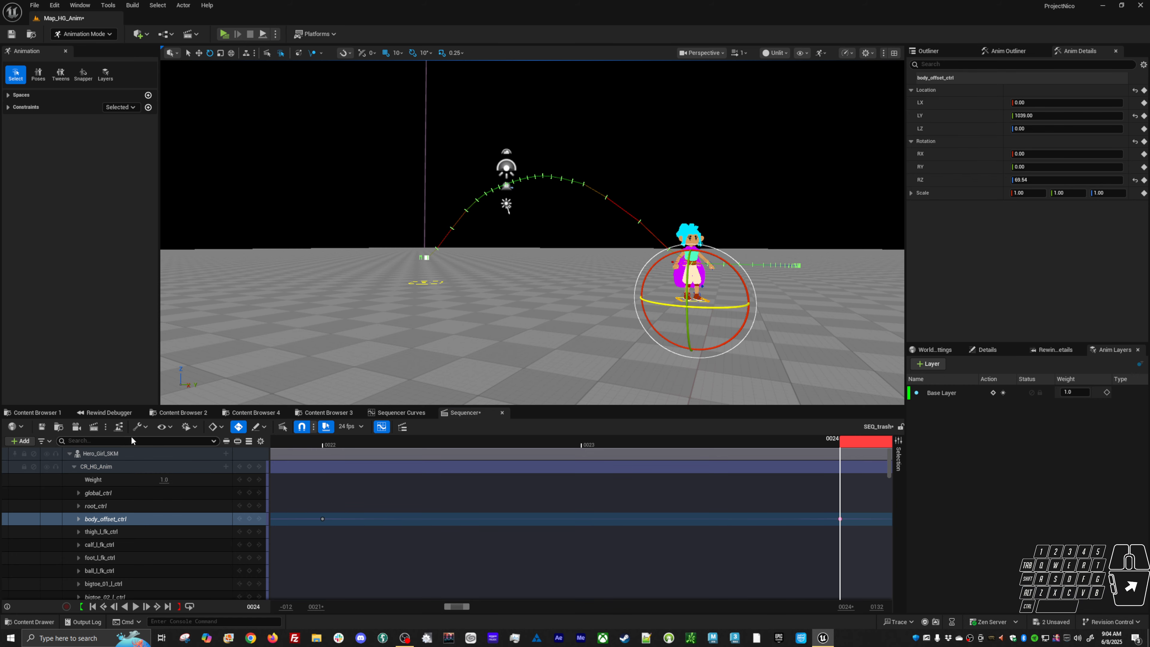
{"action": "left_click", "coordinate": [261, 440]}
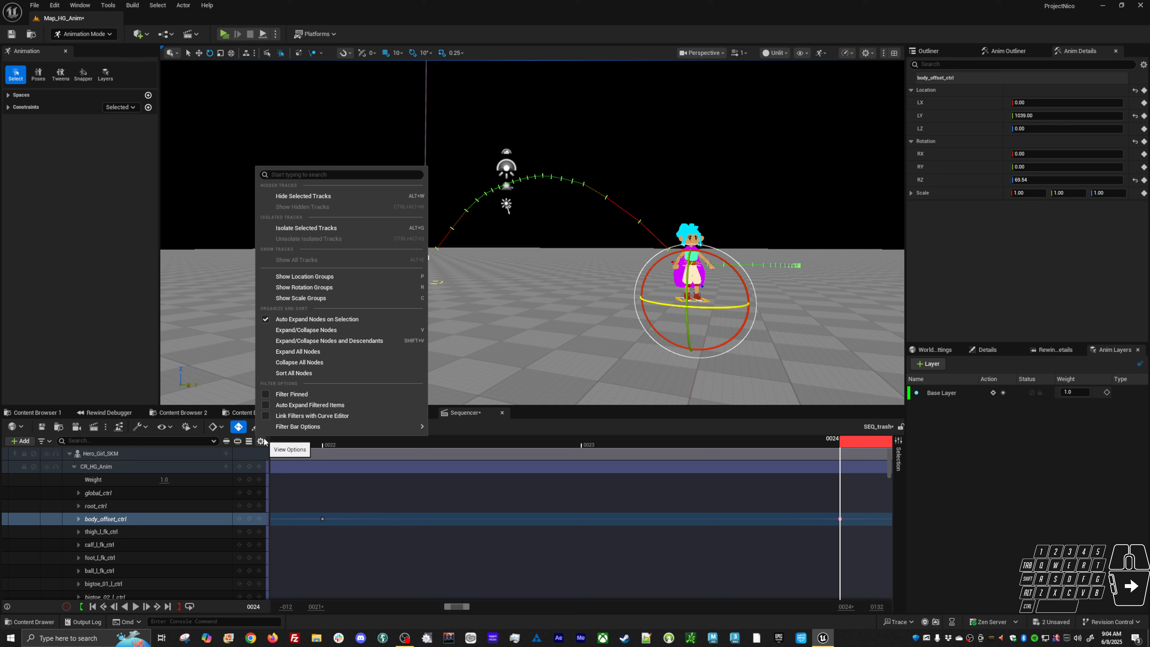
{"action": "left_click", "coordinate": [292, 318]}
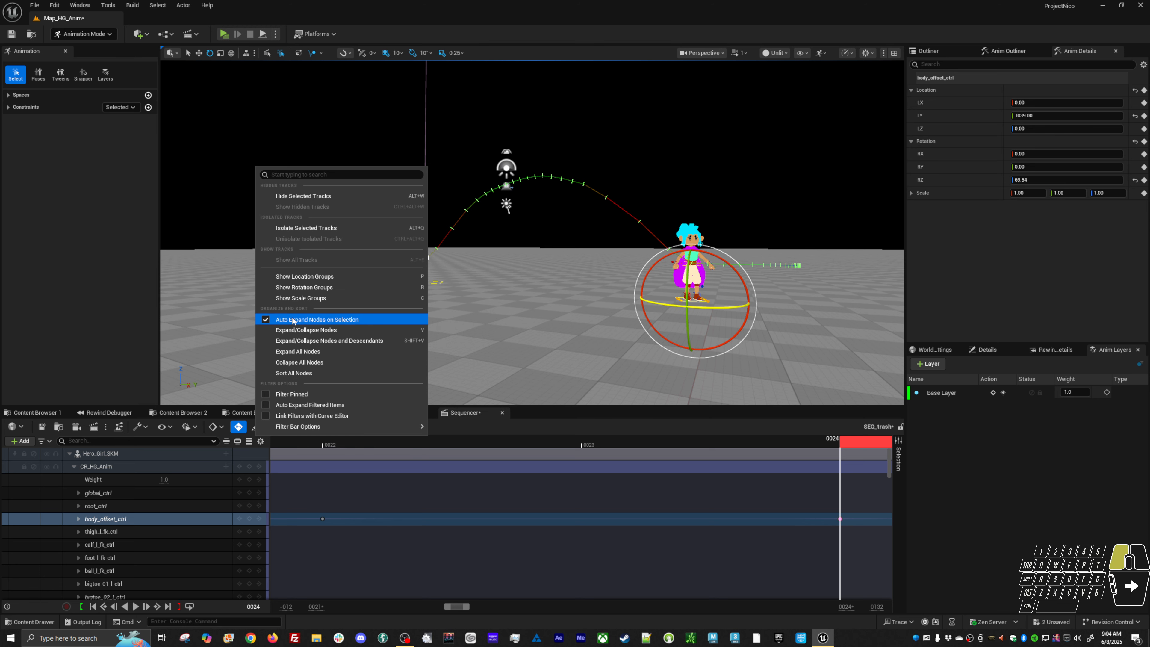
{"action": "left_click", "coordinate": [77, 471]}
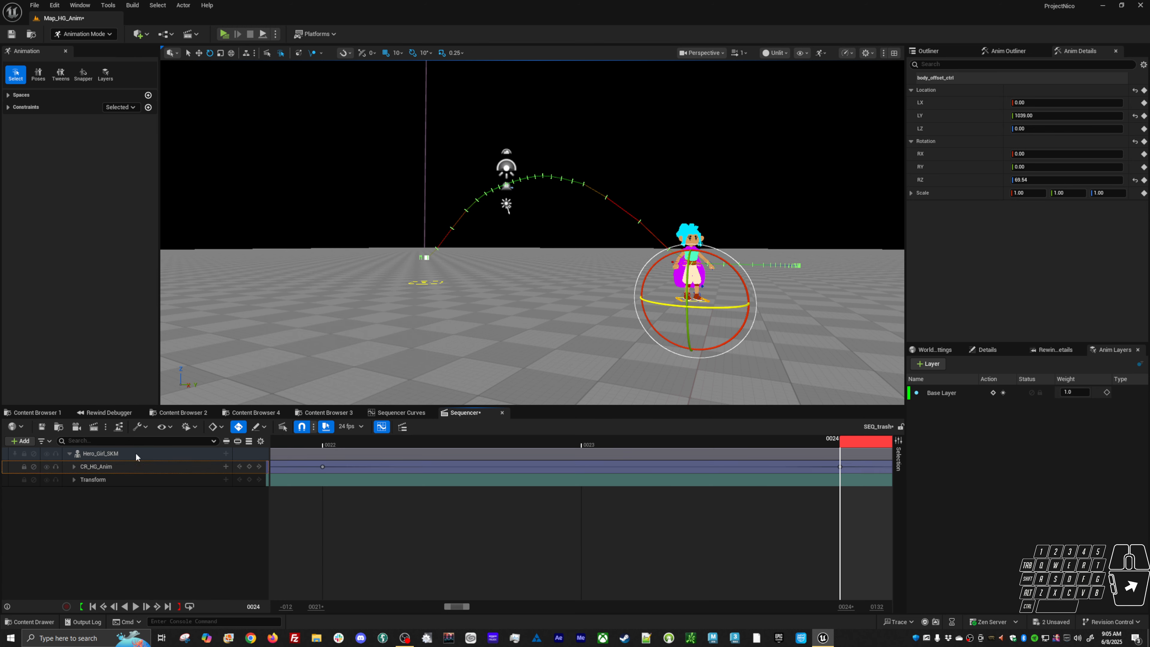
Isolate the Rotation Yaw curve of body_offset_ctrl for curve editing and move the playhead to frame 30
{"action": "left_click", "coordinate": [119, 427]}
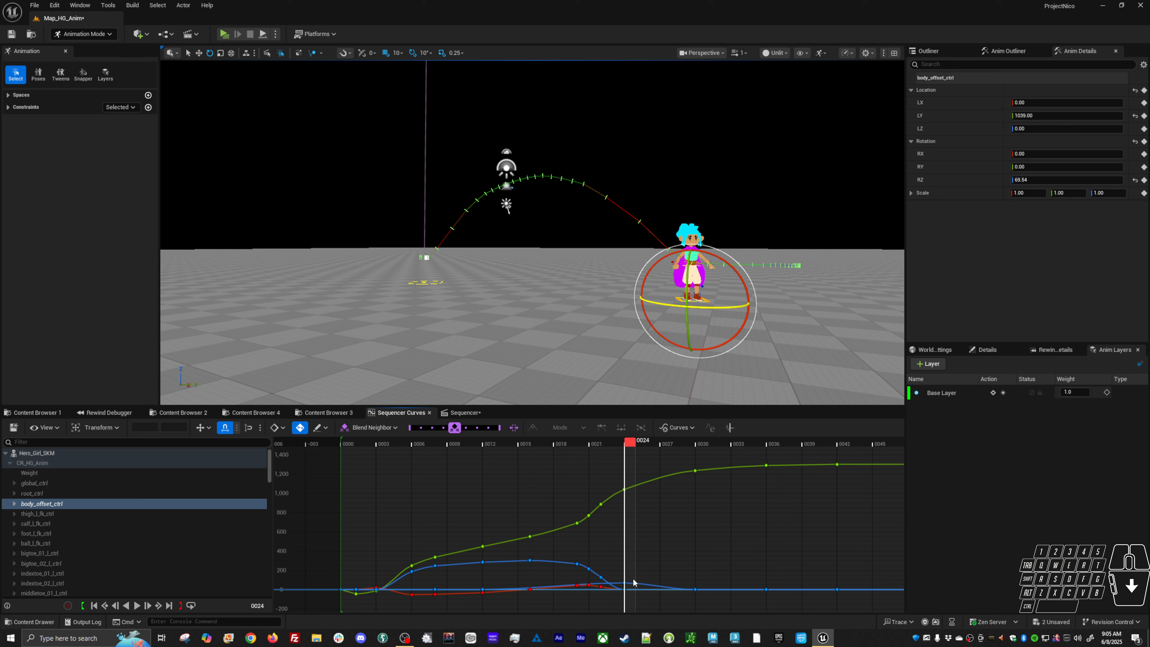
{"action": "left_click", "coordinate": [625, 583]}
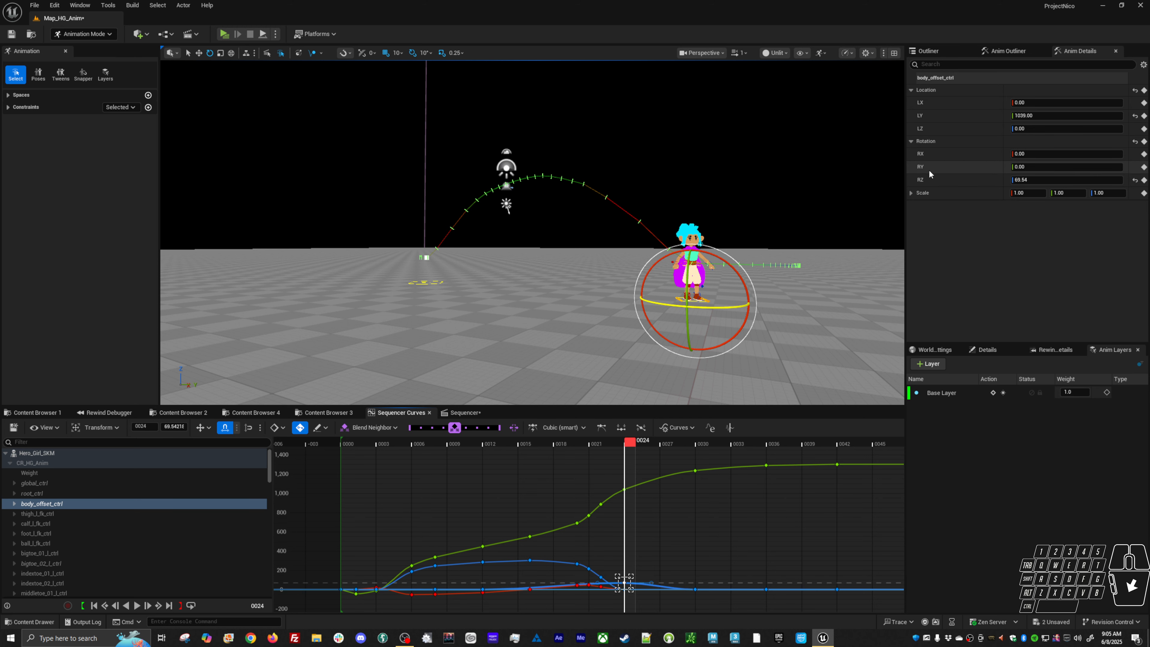
{"action": "left_click", "coordinate": [929, 180]}
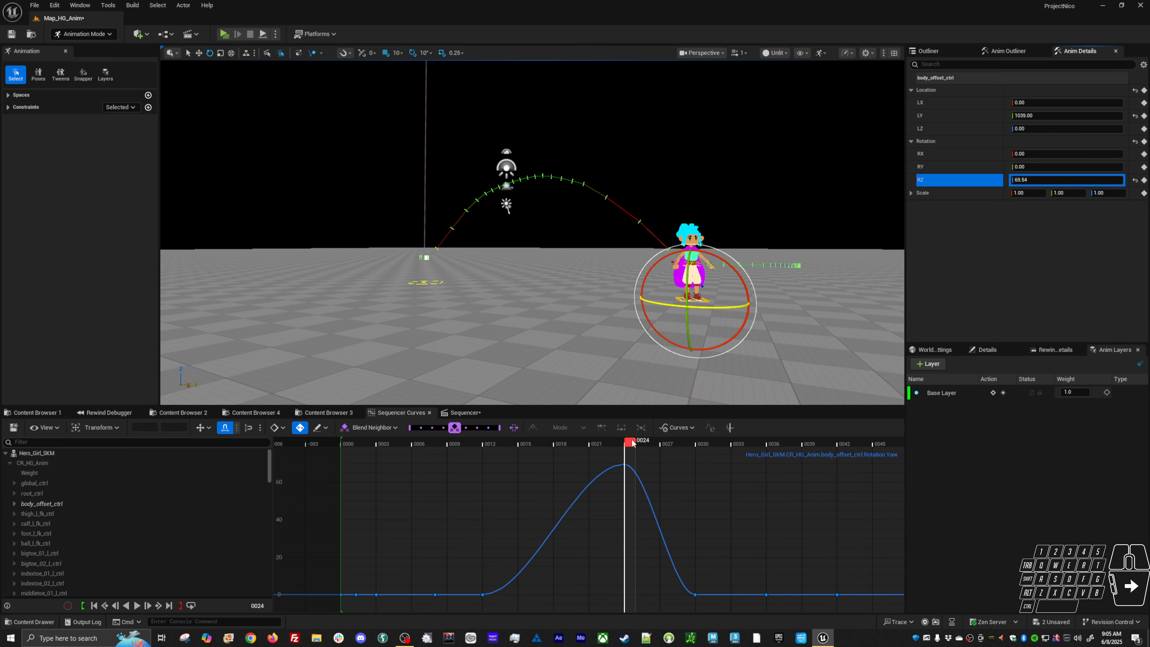
{"action": "key", "text": "comma"}
{"action": "key", "text": "period"}
{"action": "key", "text": "comma"}
{"action": "key", "text": "period"}
{"action": "key", "text": "period"}
Copy the Rotation Yaw value of the frame 24 key onto the key at frame 30
{"action": "left_click_drag", "start_coordinate": [633, 454], "coordinate": [598, 493]}
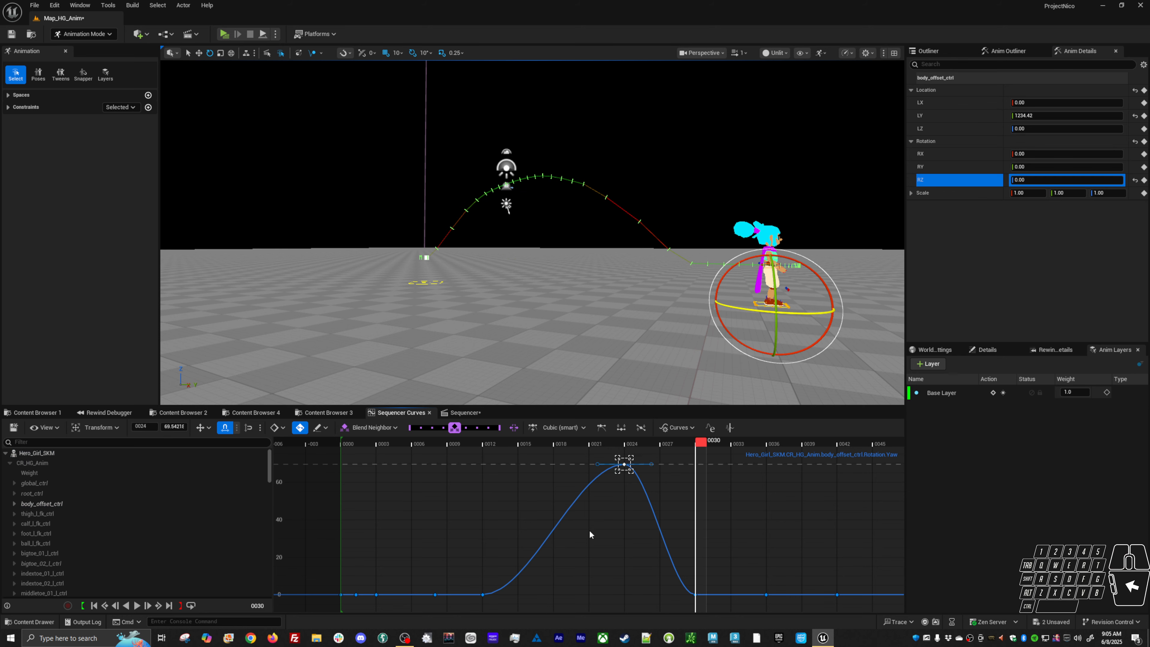
{"action": "left_click", "coordinate": [174, 426]}
{"action": "left_click_drag", "start_coordinate": [639, 450], "coordinate": [589, 491]}
{"action": "key", "text": "ctrl+c"}
{"action": "key", "text": "ctrl+v"}
{"action": "left_click", "coordinate": [465, 516]}
Set the Rotation Yaw key at frame 24 to 0
{"action": "left_click", "coordinate": [518, 529]}
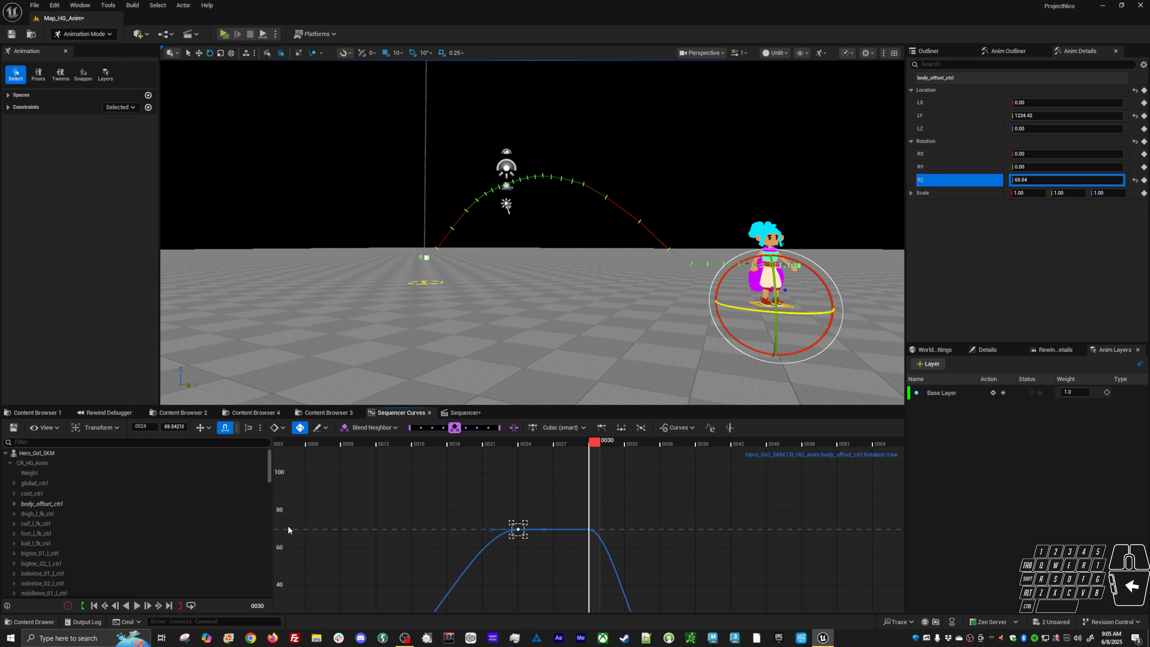
{"action": "key", "text": "Delete"}
{"action": "key", "text": "f"}
Raise the Rotation Yaw keys from frame 30 onward, with frame 30 at about 127 degrees and the two following keys at about 130
{"action": "right_click_drag", "start_coordinate": [787, 499], "coordinate": [512, 506], "text": "alt"}
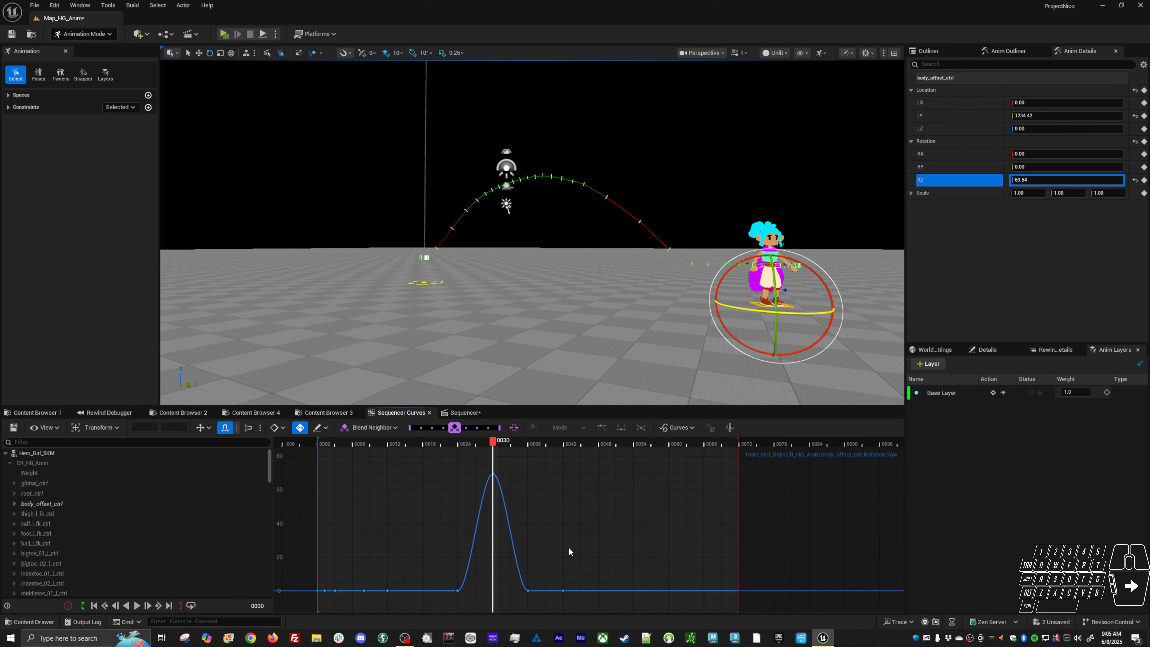
{"action": "left_click_drag", "start_coordinate": [511, 607], "coordinate": [623, 565]}
{"action": "key", "text": "w"}
{"action": "middle_click_drag", "start_coordinate": [622, 565], "coordinate": [649, 425], "text": "shift"}
{"action": "right_click_drag", "start_coordinate": [584, 489], "coordinate": [526, 539]}
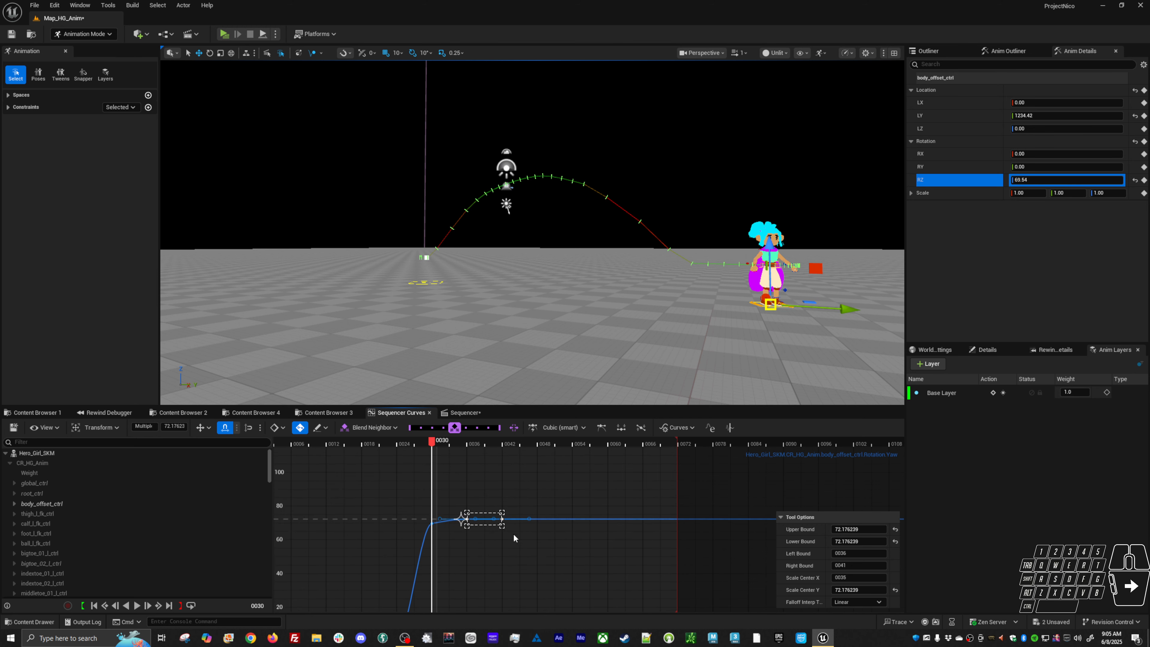
{"action": "left_click_drag", "start_coordinate": [402, 507], "coordinate": [543, 559]}
{"action": "middle_click_drag", "start_coordinate": [515, 567], "coordinate": [529, 478], "text": "shift"}
{"action": "left_click", "coordinate": [517, 500]}
{"action": "key", "text": "f"}
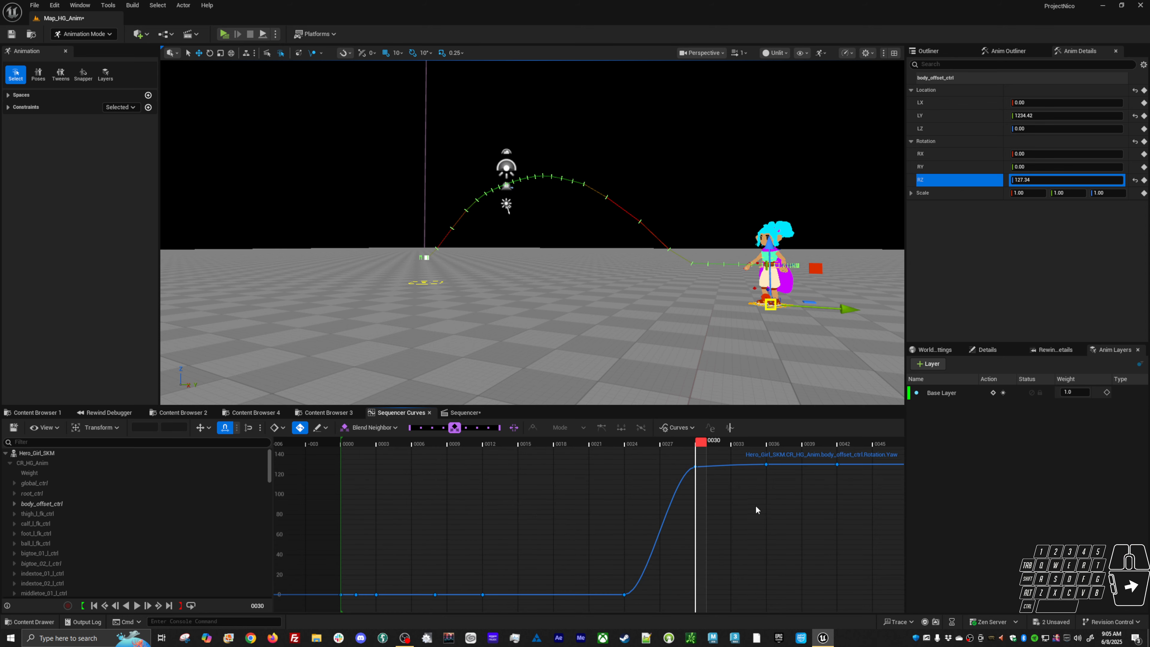
Set the last two Rotation Yaw keys to 180 degrees and ease the frame 36 key down to about 176
{"action": "right_click_drag", "start_coordinate": [756, 510], "coordinate": [535, 546]}
{"action": "left_click_drag", "start_coordinate": [533, 548], "coordinate": [643, 483]}
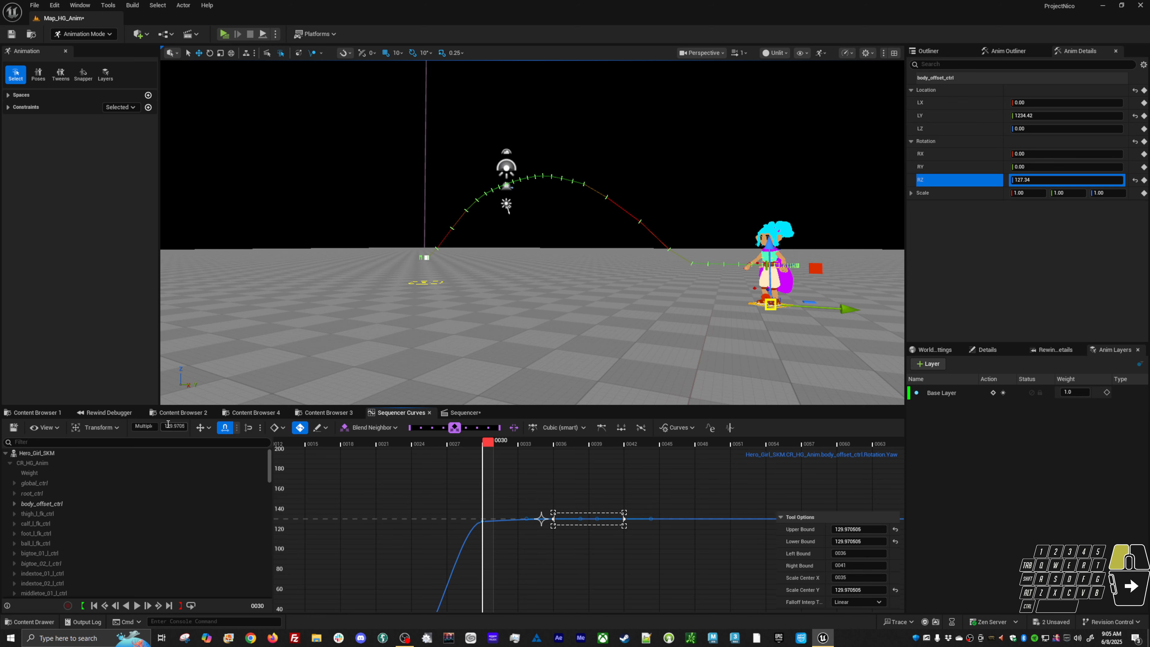
{"action": "type", "text": "180"}
{"action": "key", "text": "Return"}
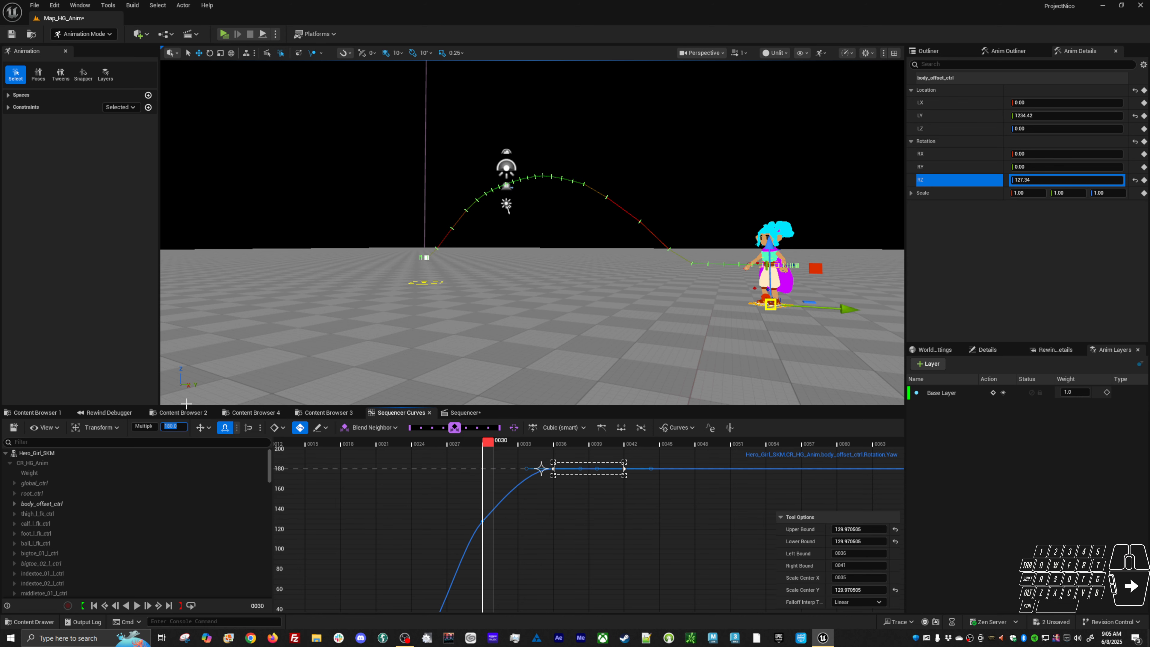
{"action": "left_click", "coordinate": [617, 537]}
{"action": "left_click_drag", "start_coordinate": [553, 469], "coordinate": [553, 472]}
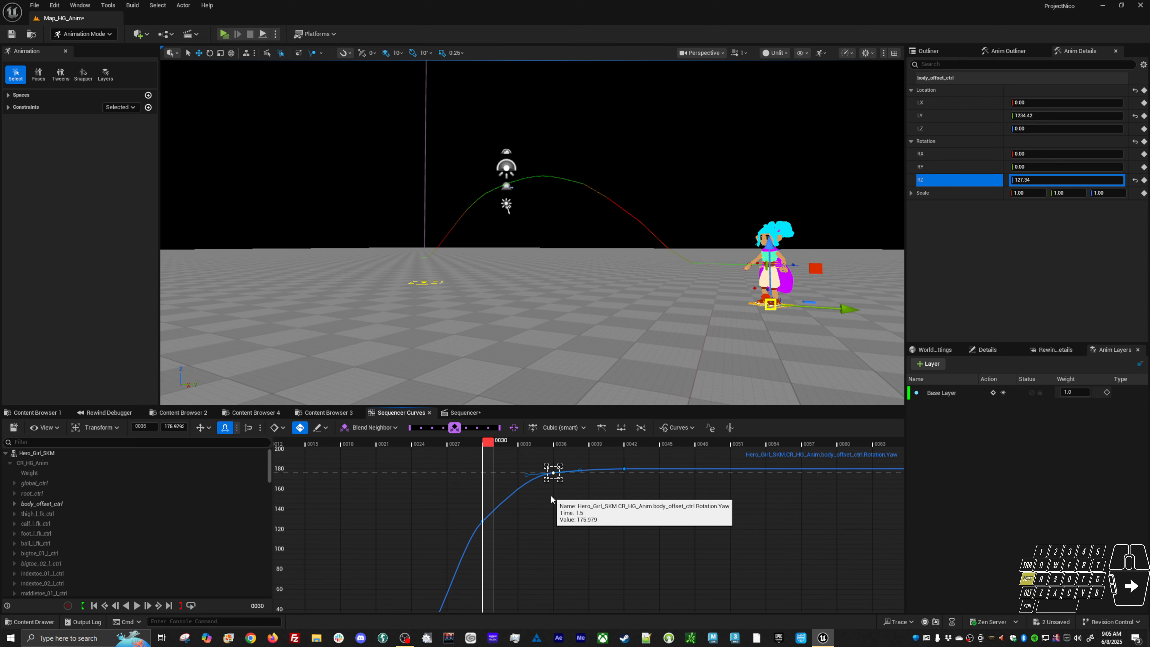
{"action": "left_click", "coordinate": [512, 498]}
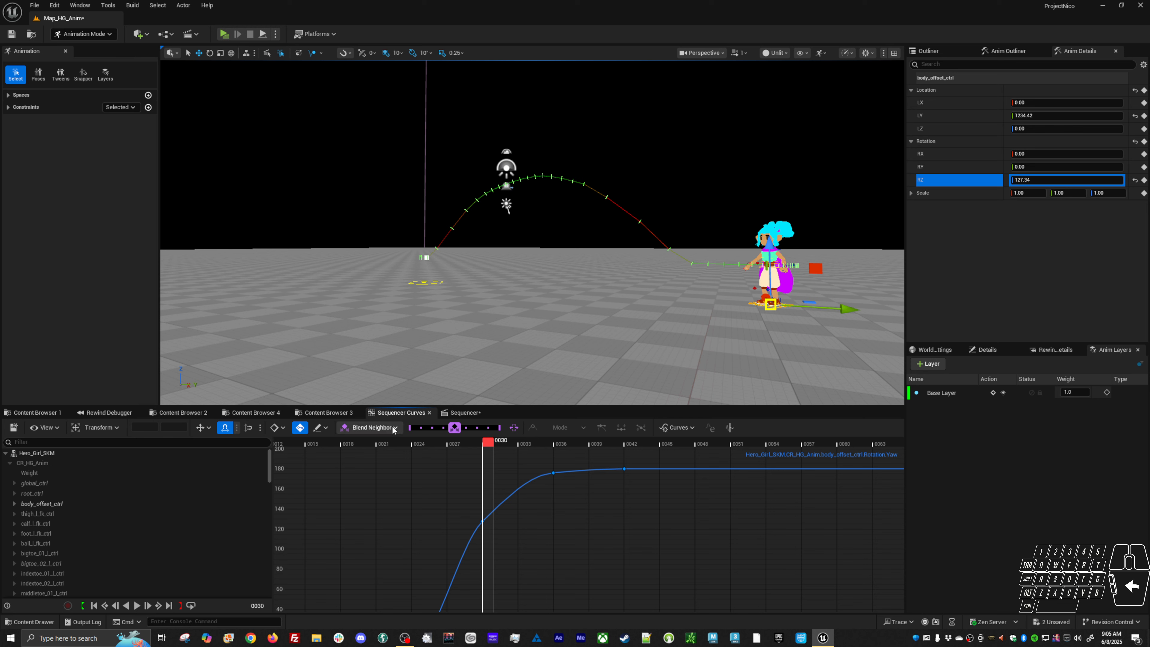
{"action": "left_click", "coordinate": [203, 429]}
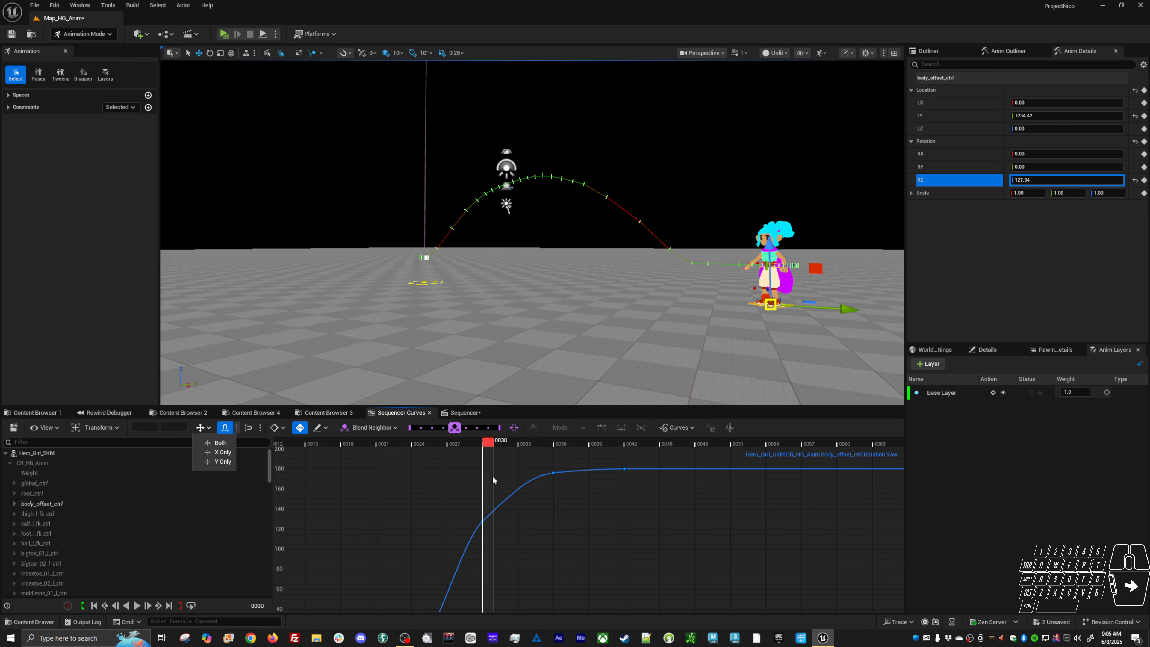
{"action": "left_click", "coordinate": [552, 473]}
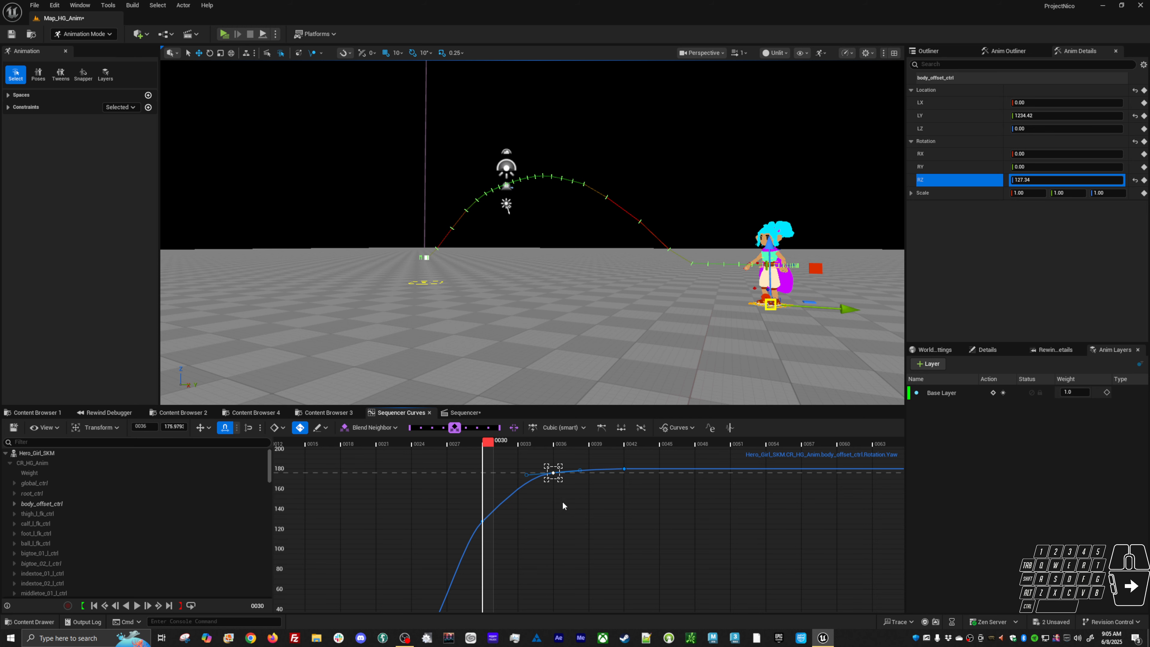
{"action": "left_click", "coordinate": [573, 429]}
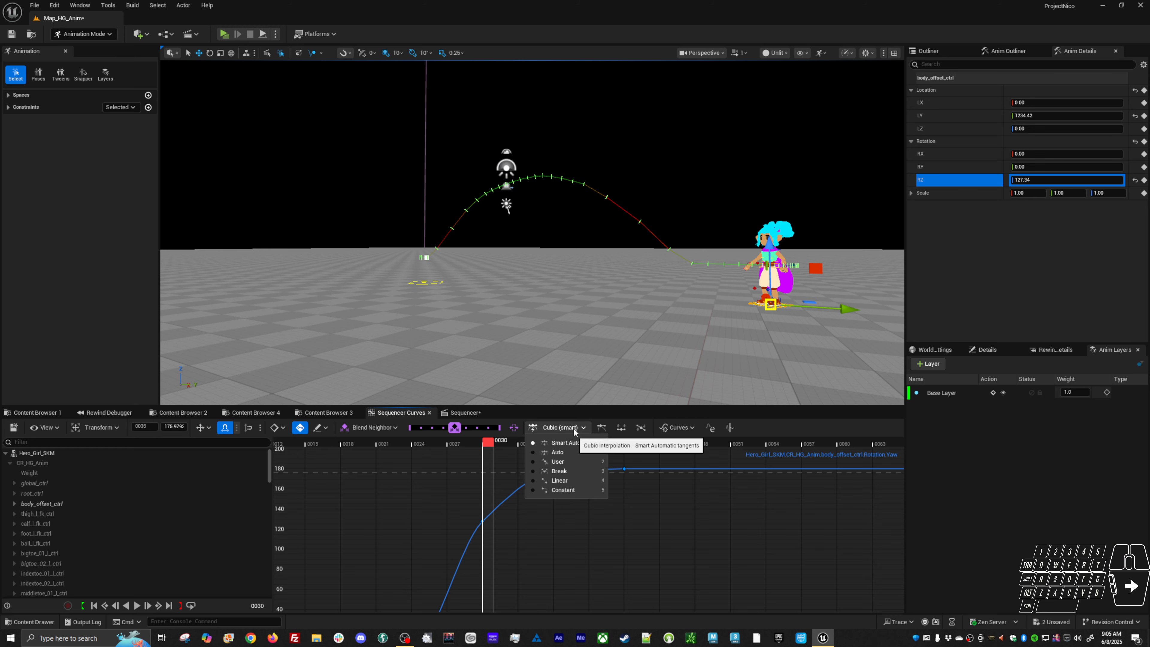
{"action": "left_click", "coordinate": [656, 525]}
Play back the jump from a side view, and replay it from near the start to review the turn during the landing slide
{"action": "key", "text": "space"}
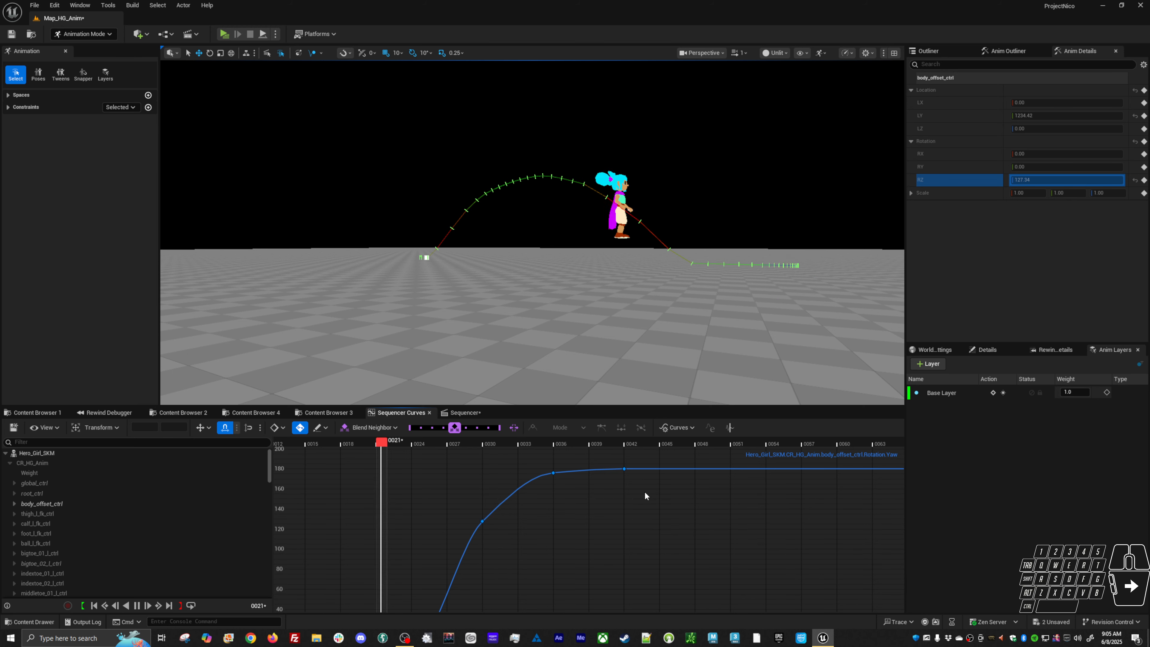
{"action": "left_click_drag", "start_coordinate": [566, 317], "coordinate": [824, 265], "text": "alt"}
{"action": "left_click_drag", "start_coordinate": [611, 295], "coordinate": [616, 298], "text": "alt"}
{"action": "key", "text": "alt+v"}
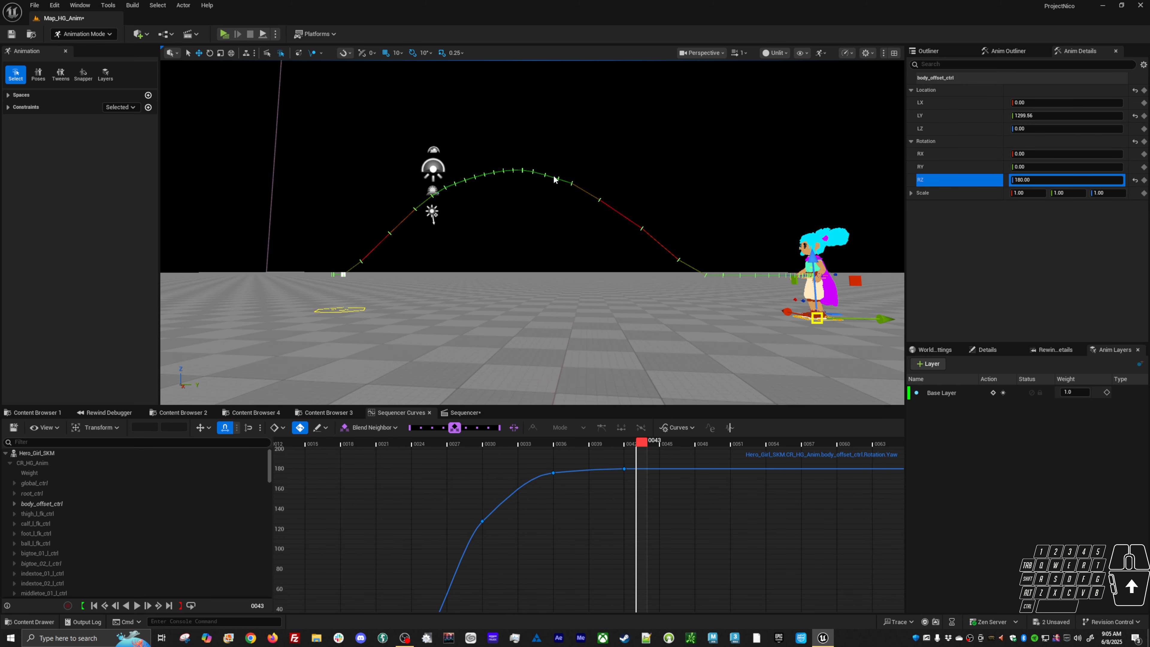
{"action": "right_click_drag", "start_coordinate": [537, 482], "coordinate": [500, 442], "text": "alt+shift"}
{"action": "left_click", "coordinate": [488, 442]}
{"action": "left_click", "coordinate": [362, 437]}
{"action": "key", "text": "space"}
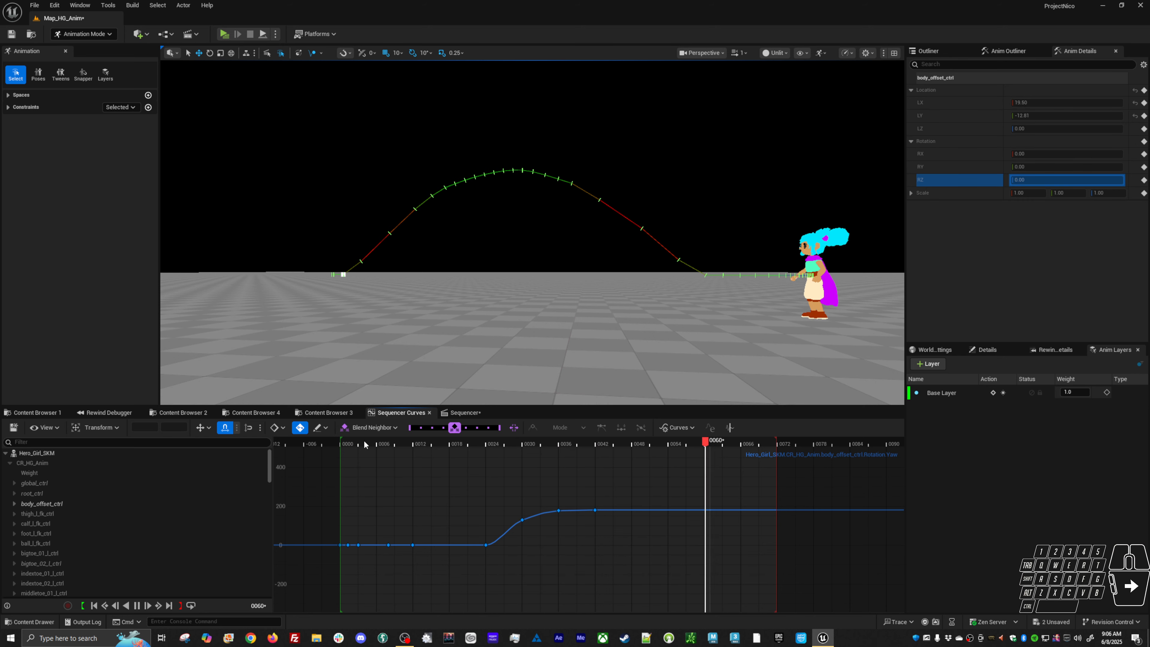
Stop the playback and collapse the CR_HG_Anim tracks in the curve outline
{"action": "key", "text": "space"}
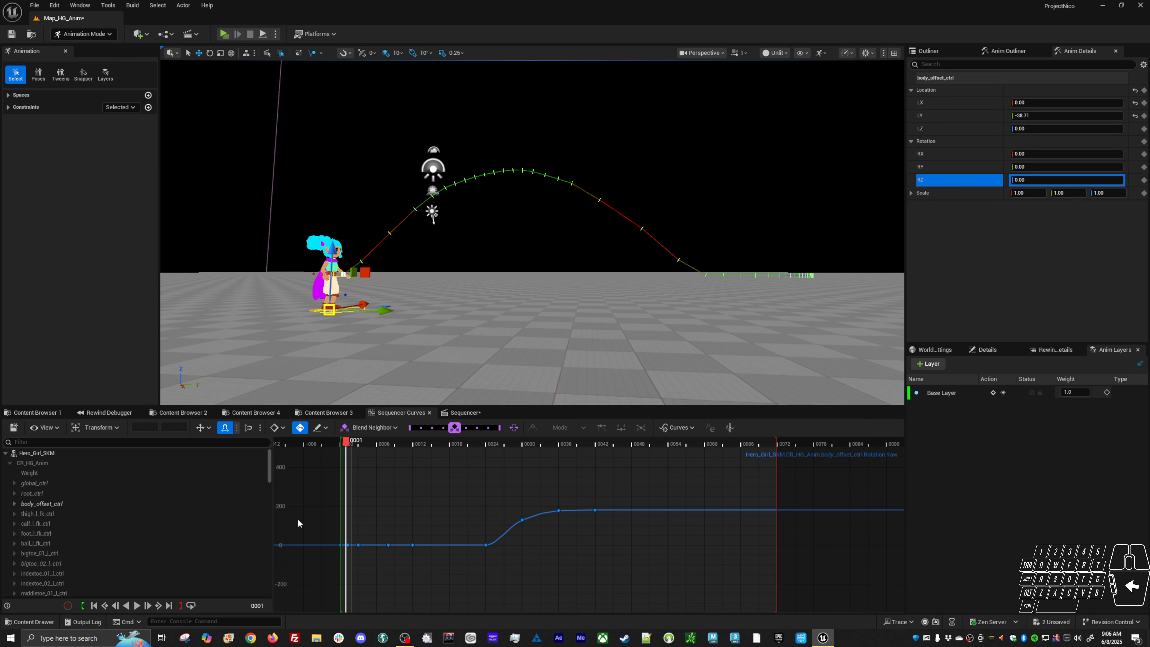
{"action": "left_click", "coordinate": [451, 412]}
{"action": "left_click", "coordinate": [395, 414]}
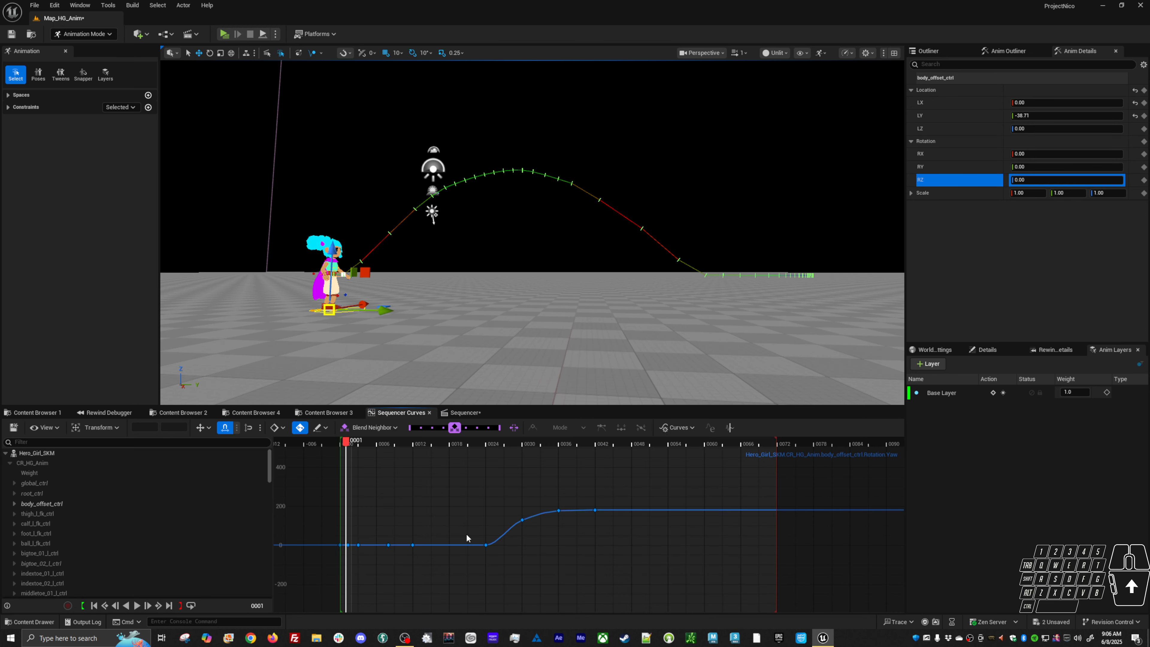
{"action": "left_click", "coordinate": [10, 463]}
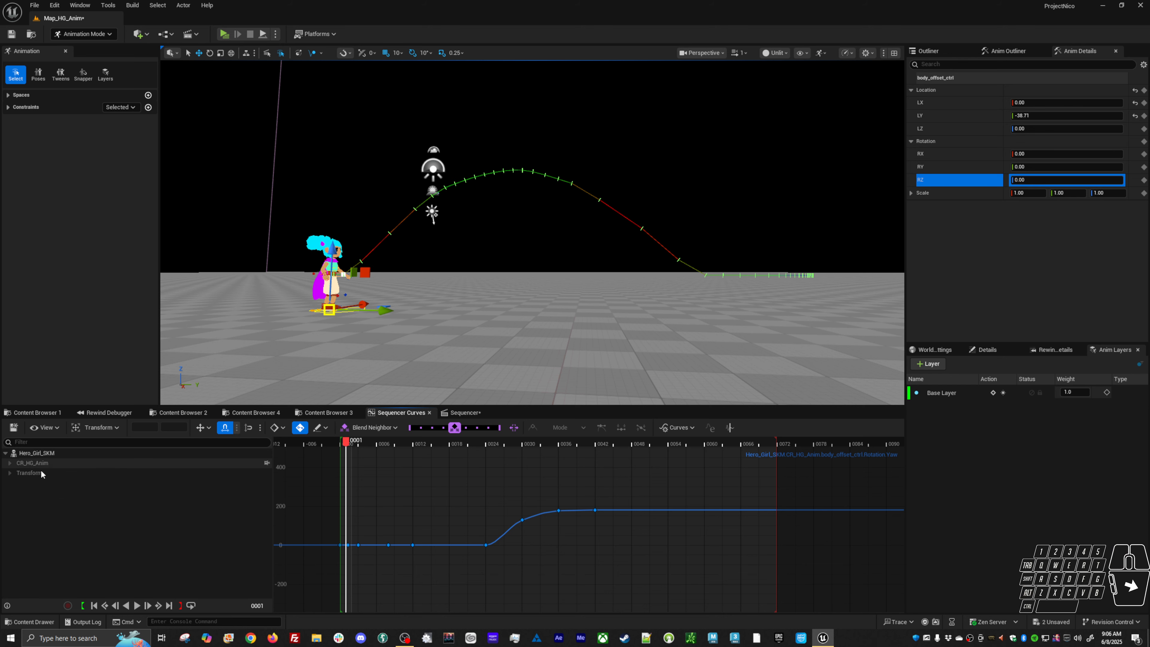
{"action": "left_click", "coordinate": [466, 412]}
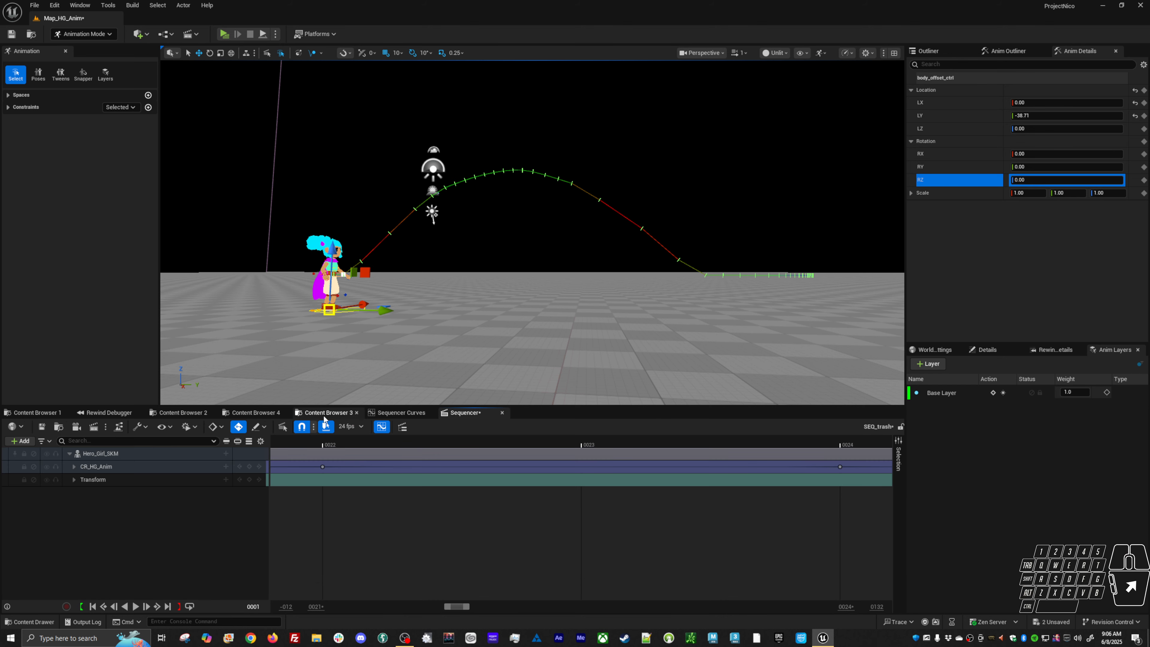
{"action": "left_click", "coordinate": [399, 412]}
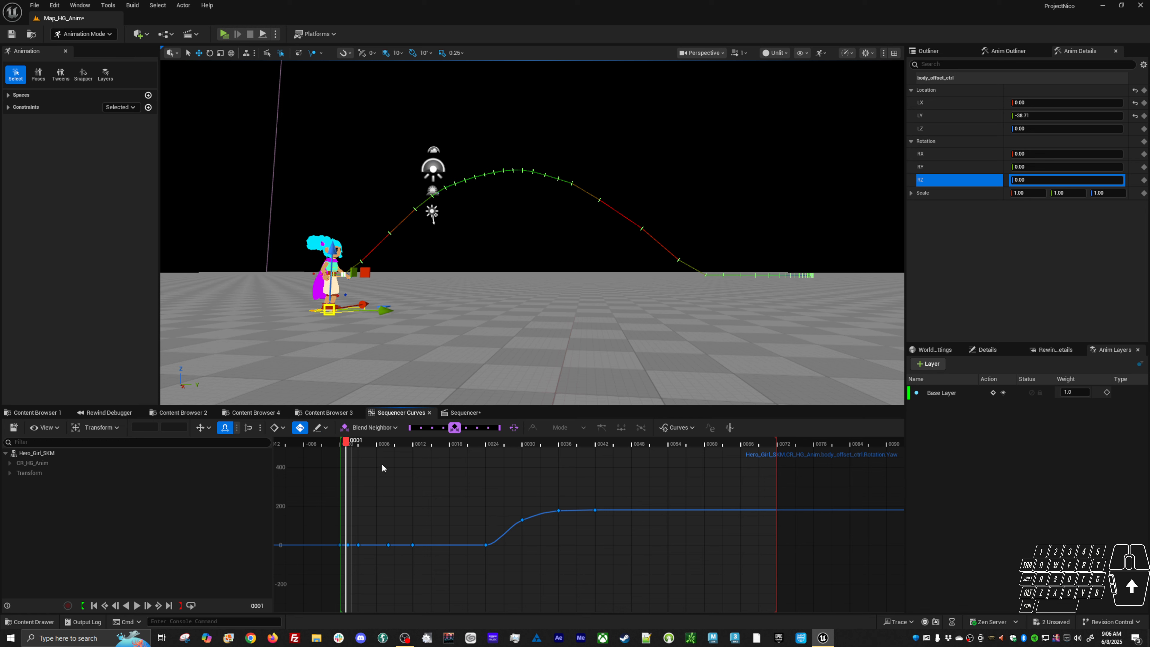
Raise the body_offset_ctrl Location Y keys from frame 7 to frame 21 progressively, bringing frame 20 to about 790 and frame 21 to about 887
{"action": "left_click", "coordinate": [940, 116]}
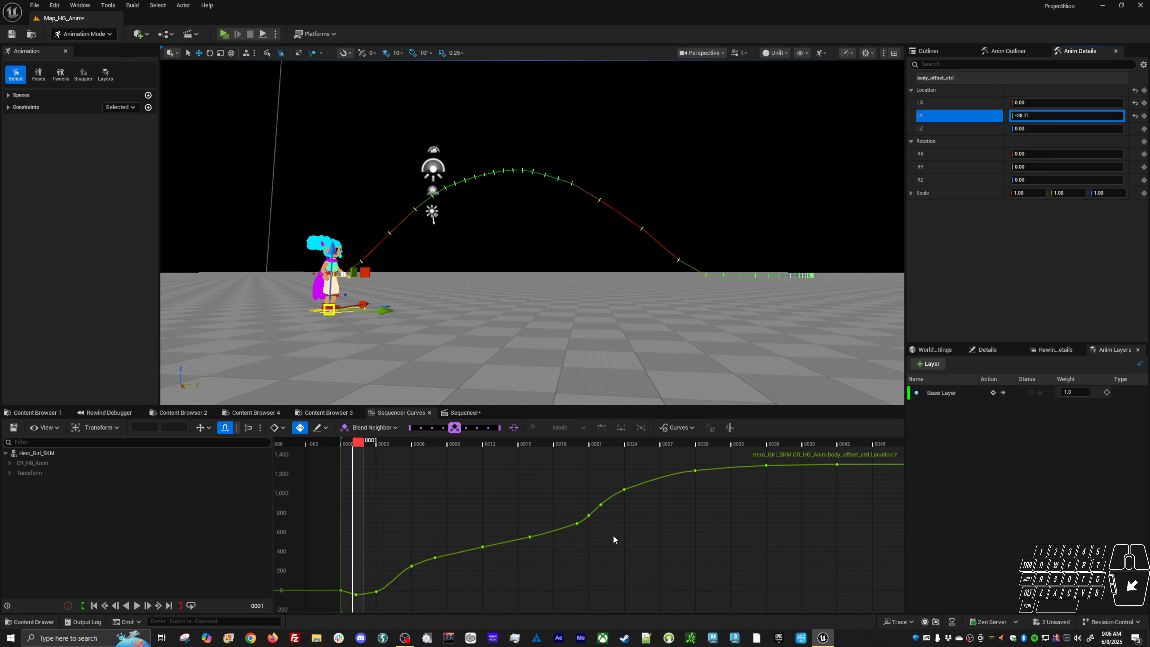
{"action": "mouse_move", "coordinate": [584, 446]}
{"action": "left_mouse_down"}
{"action": "mouse_move", "coordinate": [629, 442]}
{"action": "mouse_move", "coordinate": [593, 445]}
{"action": "mouse_move", "coordinate": [583, 461]}
{"action": "left_mouse_up"}
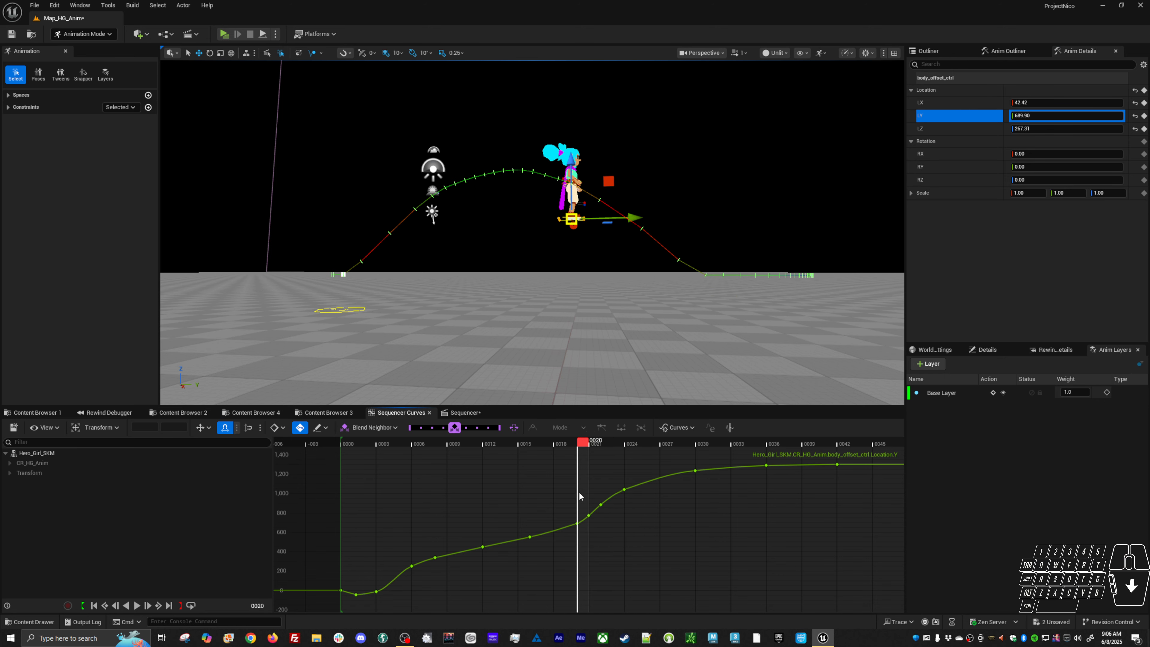
{"action": "left_click_drag", "start_coordinate": [611, 501], "coordinate": [567, 542]}
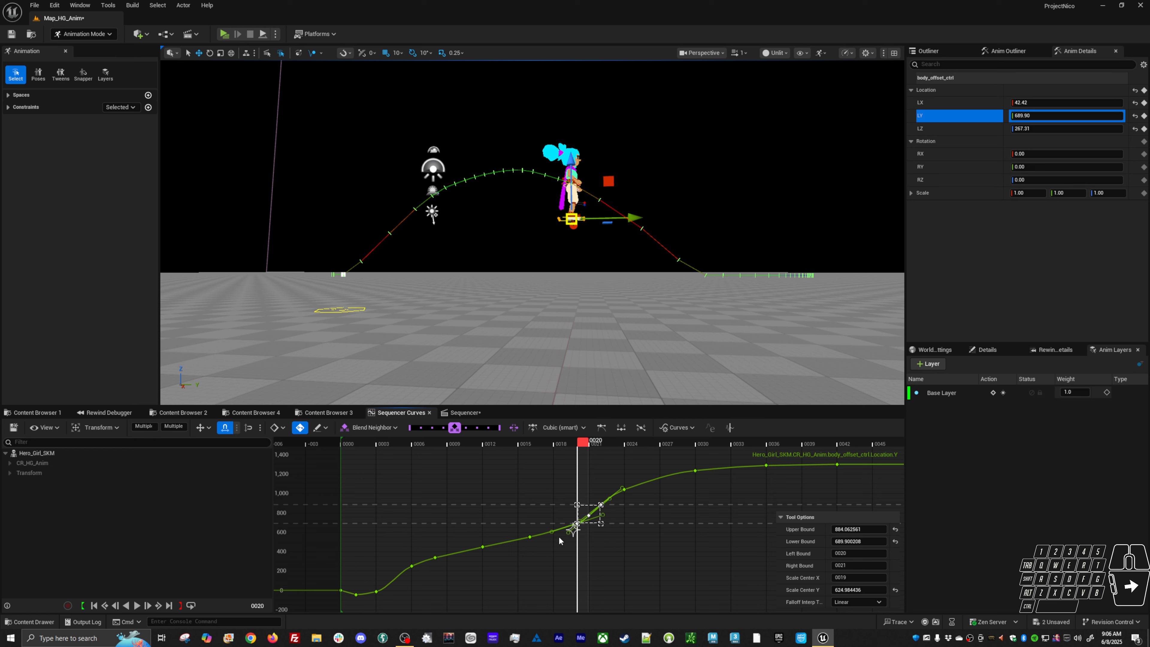
{"action": "left_click_drag", "start_coordinate": [507, 529], "coordinate": [555, 567], "text": "shift"}
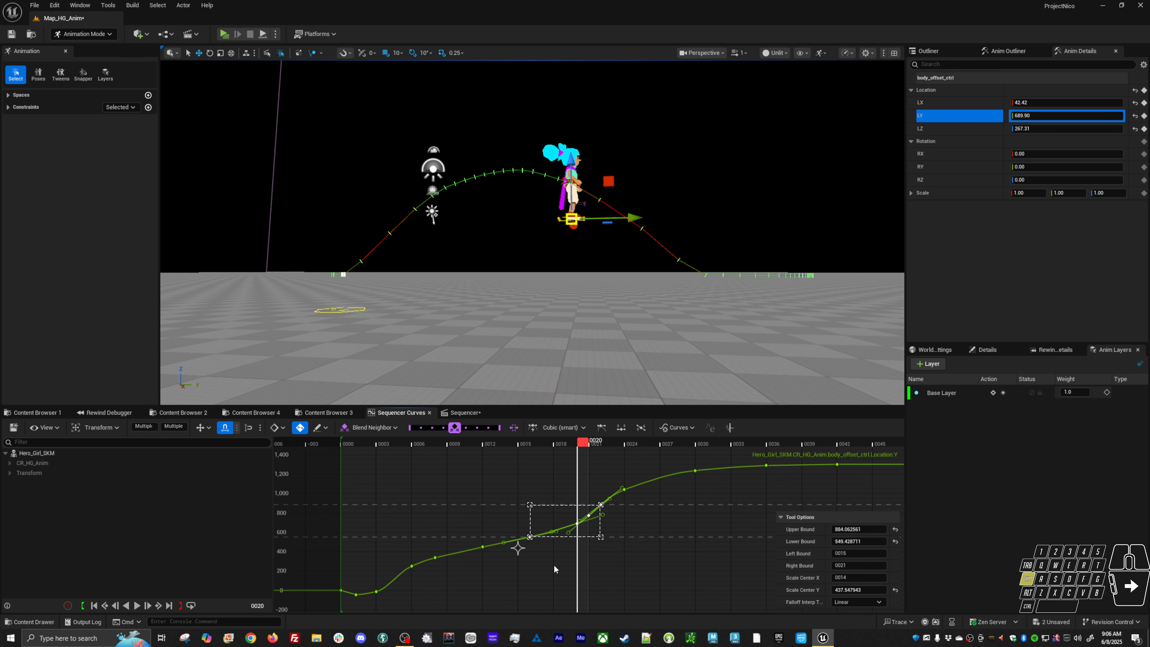
{"action": "left_click_drag", "start_coordinate": [467, 545], "coordinate": [496, 570], "text": "shift"}
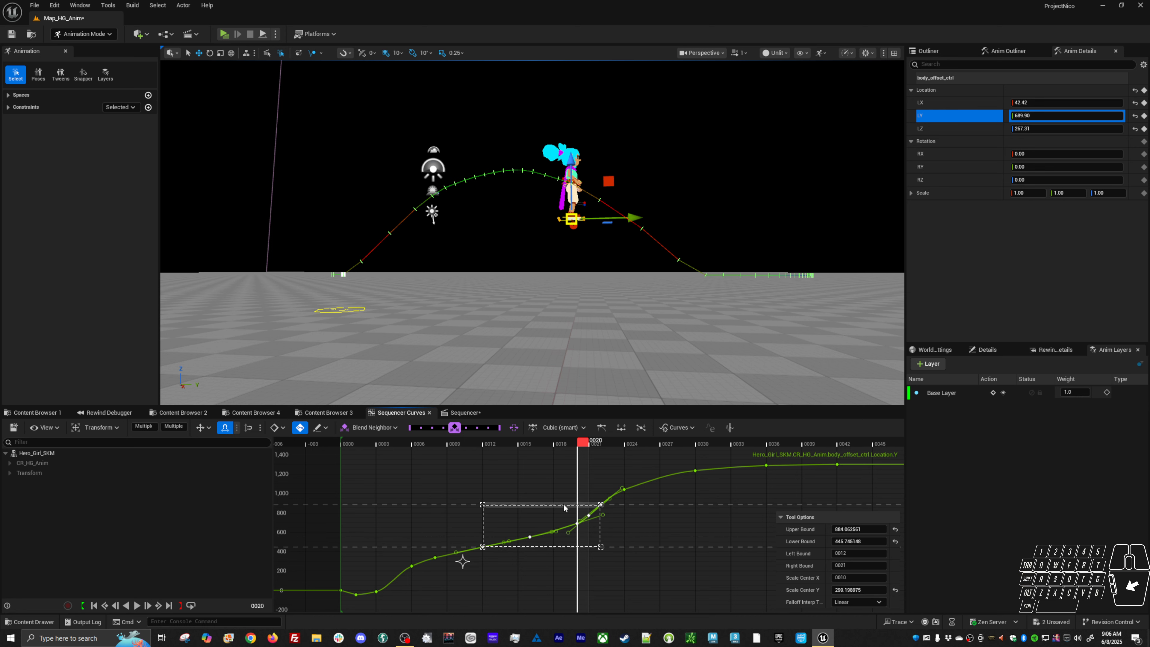
{"action": "left_click_drag", "start_coordinate": [558, 502], "coordinate": [409, 573]}
{"action": "left_click", "coordinate": [624, 516]}
{"action": "left_click_drag", "start_coordinate": [543, 509], "coordinate": [544, 505]}
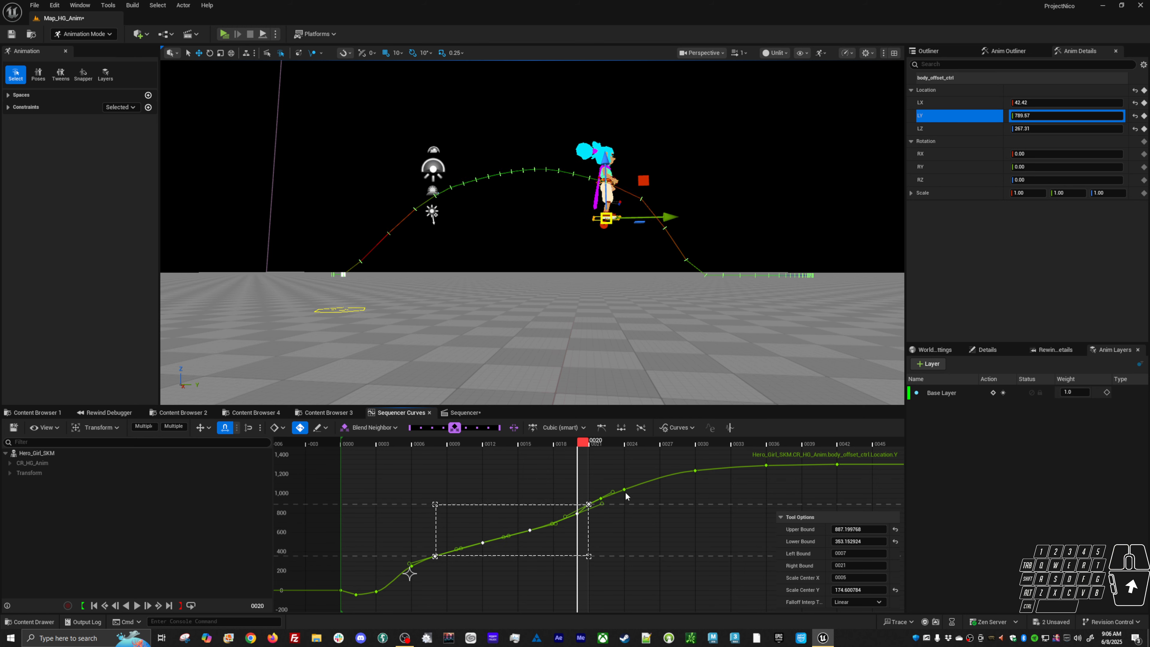
{"action": "left_click_drag", "start_coordinate": [624, 490], "coordinate": [590, 517], "text": "ctrl"}
{"action": "key", "text": "ctrl+z"}
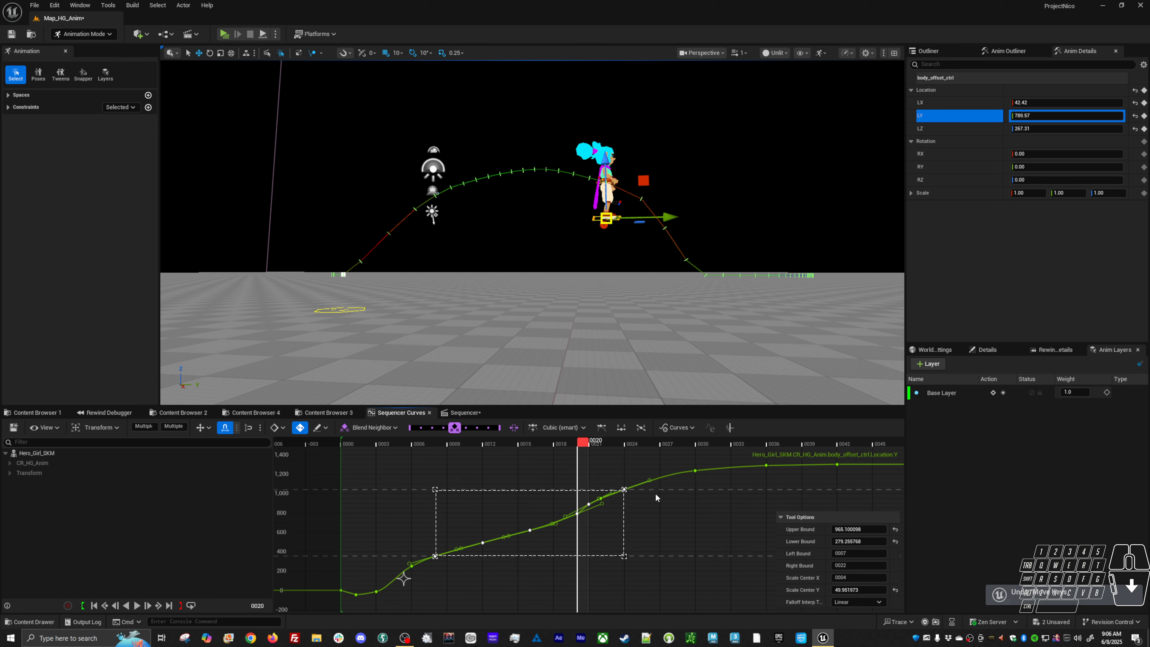
{"action": "left_click", "coordinate": [571, 536]}
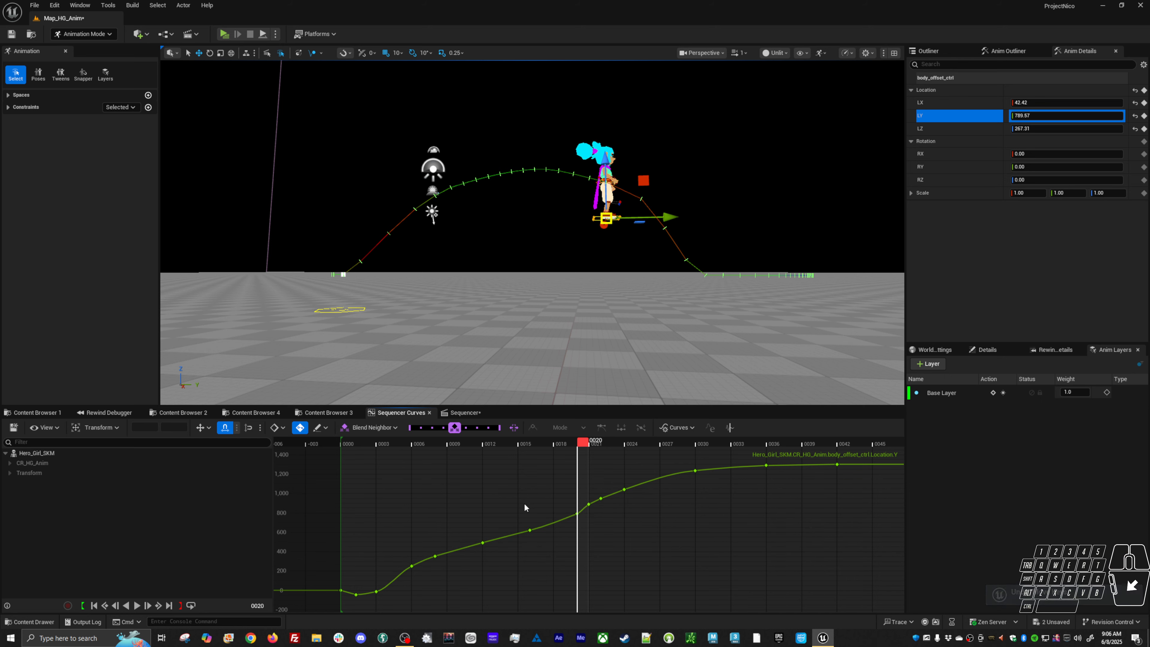
Raise the Location Y keys from frame 7 to frame 20, with frame 20 at about 851, and play back the jump
{"action": "left_click_drag", "start_coordinate": [590, 579], "coordinate": [590, 578]}
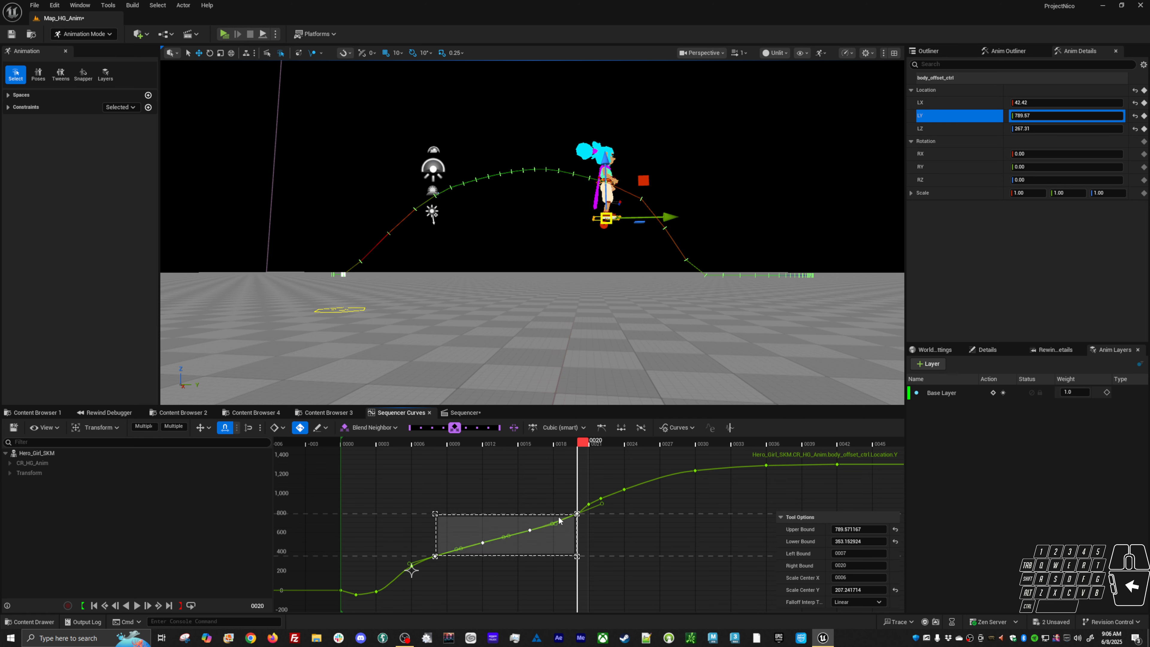
{"action": "left_click_drag", "start_coordinate": [555, 516], "coordinate": [556, 509]}
{"action": "key", "text": "space"}
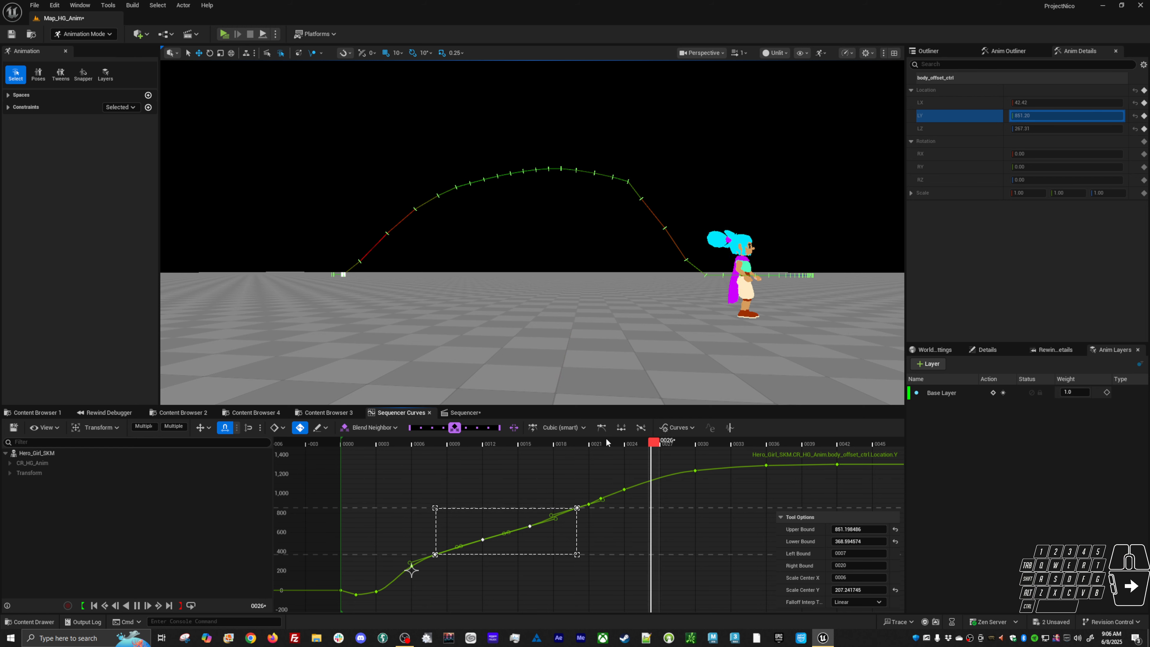
{"action": "key", "text": "alt+v"}
Lower the Location Z keys at frames 20, 21 and 22 to about 232, 191 and 104 for a smoother descent
{"action": "mouse_move", "coordinate": [593, 443]}
{"action": "left_mouse_down"}
{"action": "mouse_move", "coordinate": [627, 435]}
{"action": "mouse_move", "coordinate": [585, 448]}
{"action": "left_mouse_up"}
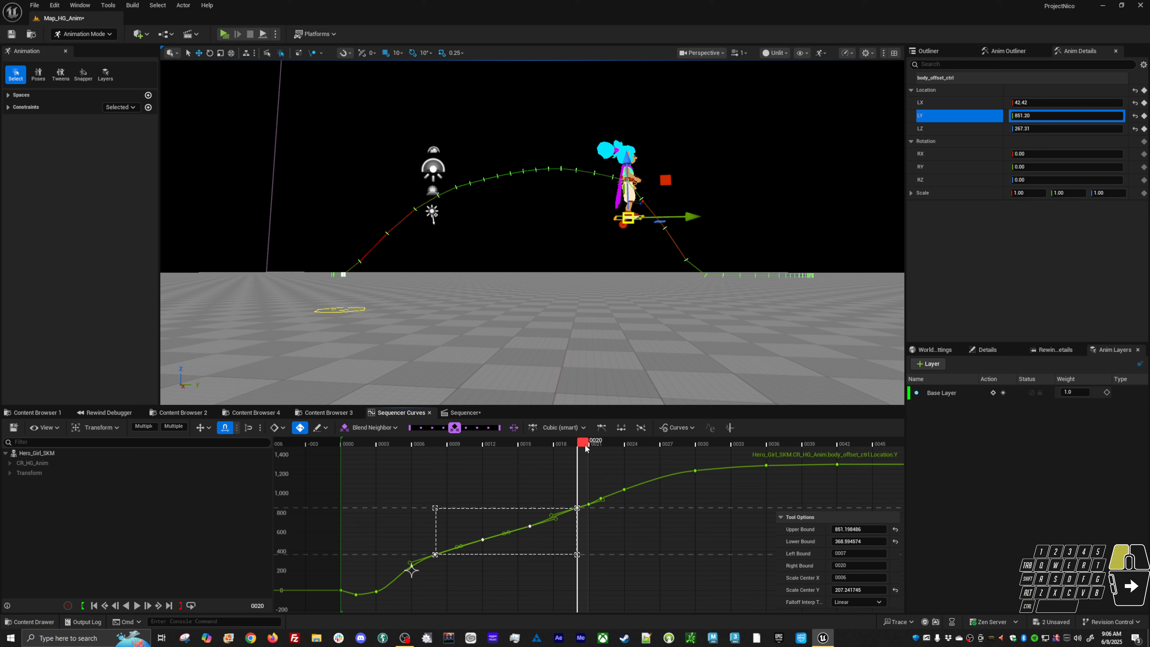
{"action": "key", "text": "Down"}
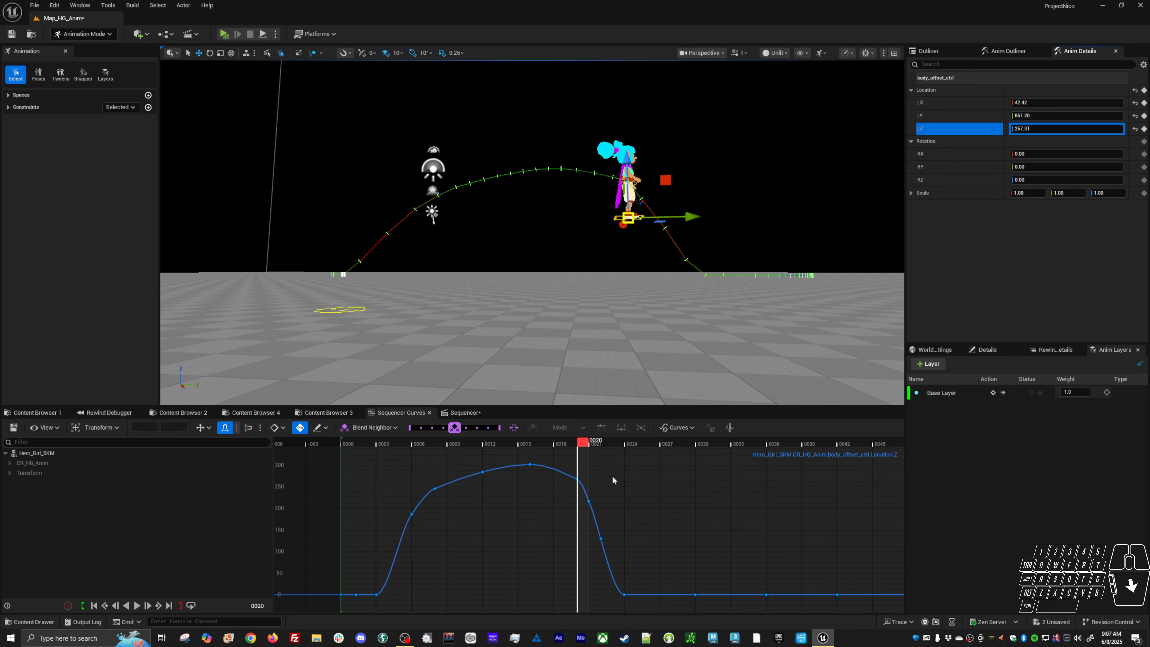
{"action": "middle_click_drag", "start_coordinate": [597, 515], "coordinate": [601, 513], "text": "shift"}
{"action": "left_click_drag", "start_coordinate": [567, 511], "coordinate": [568, 511], "text": "shift"}
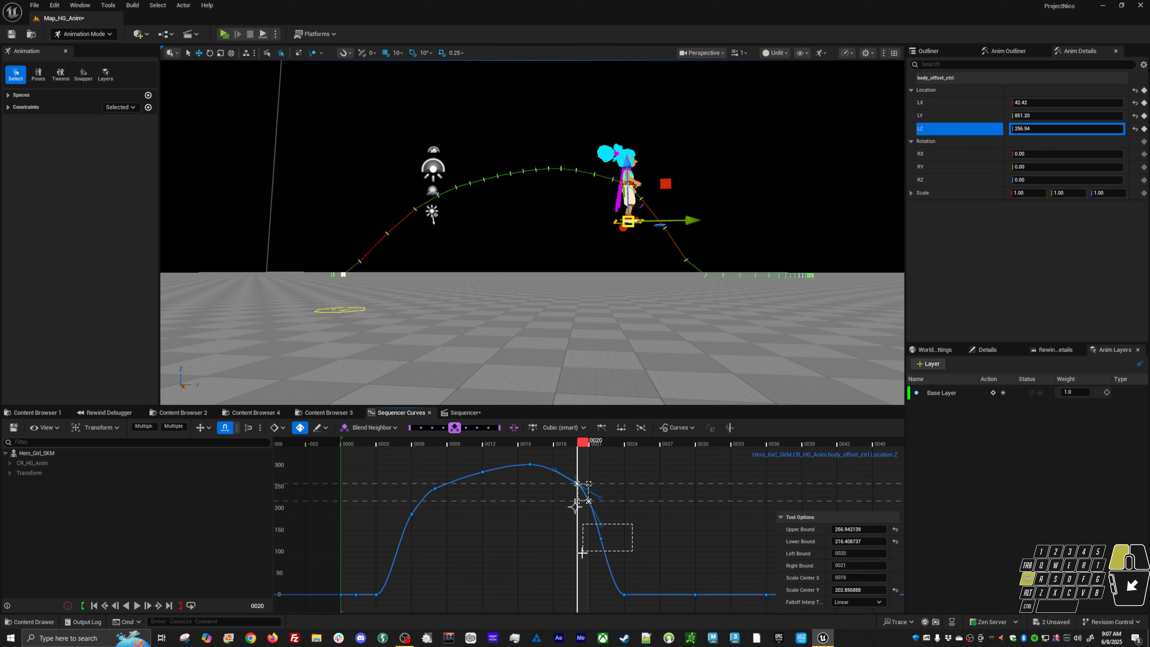
{"action": "middle_click_drag", "start_coordinate": [650, 485], "coordinate": [651, 496], "text": "shift"}
Play back the jump from frame 0 and examine the path and landing turn along the direction of travel
{"action": "left_click_drag", "start_coordinate": [530, 452], "coordinate": [351, 453]}
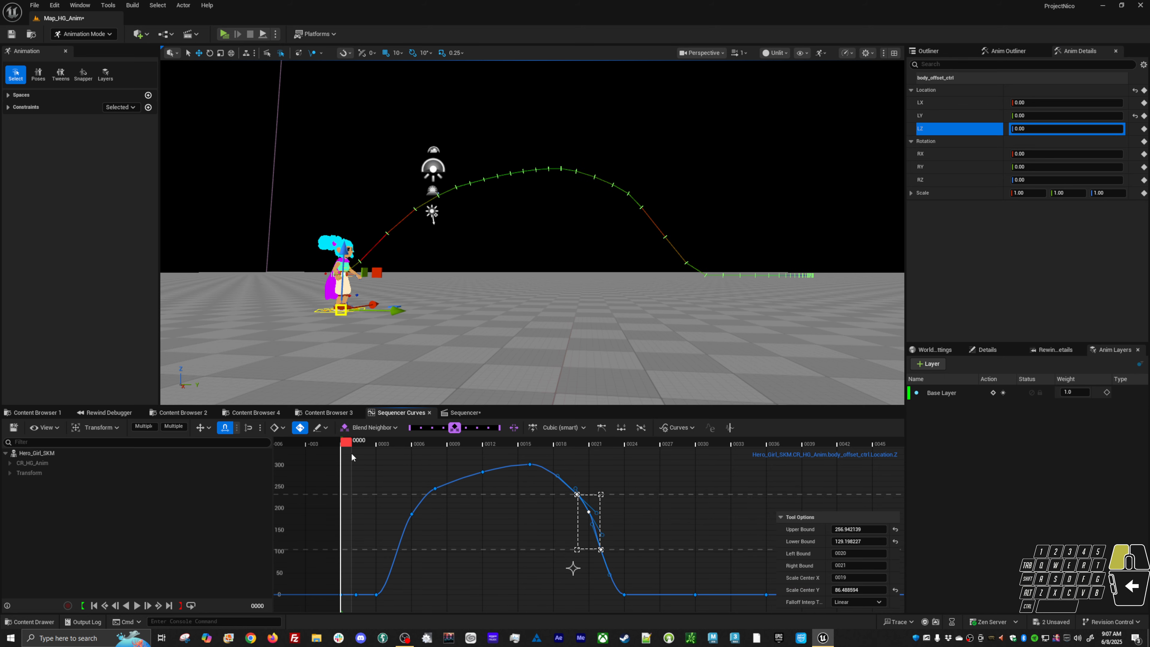
{"action": "key", "text": "space"}
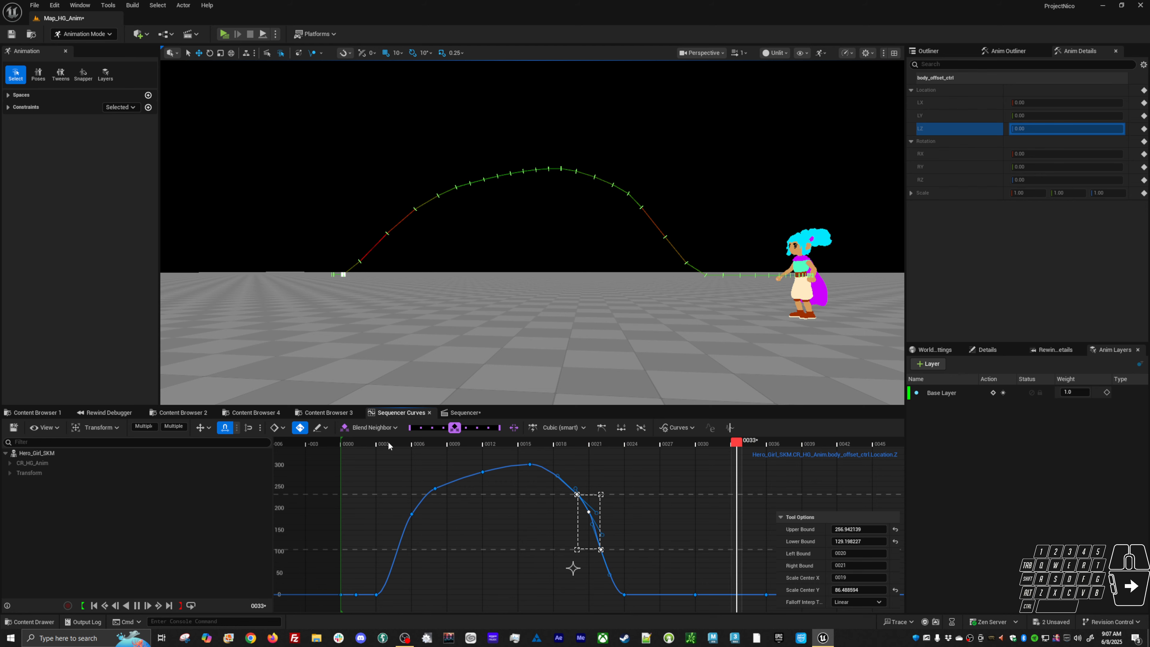
{"action": "left_click_drag", "start_coordinate": [526, 322], "coordinate": [637, 370], "text": "alt"}
{"action": "key", "text": "alt+v"}
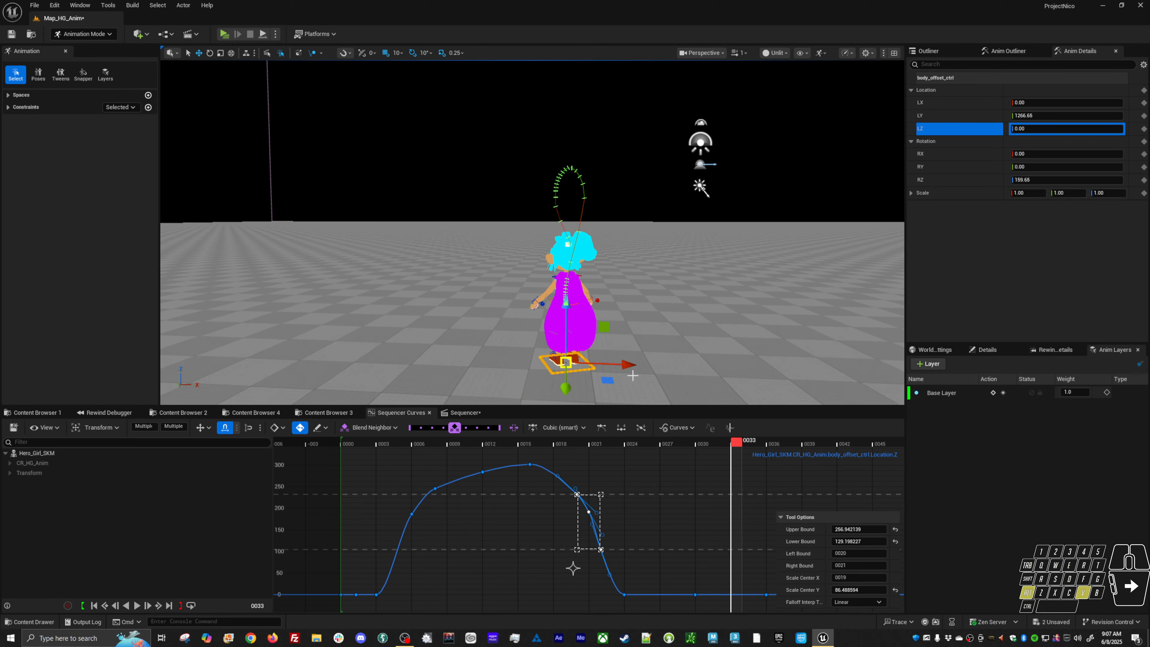
{"action": "key", "text": "j"}
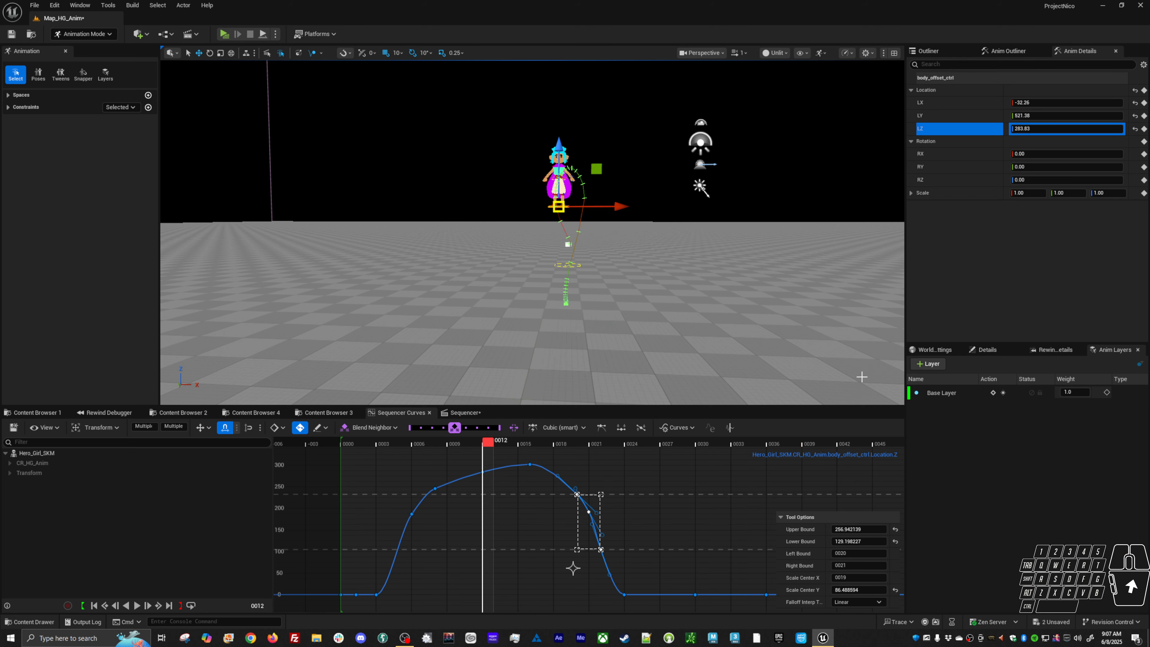
{"action": "key", "text": "l"}
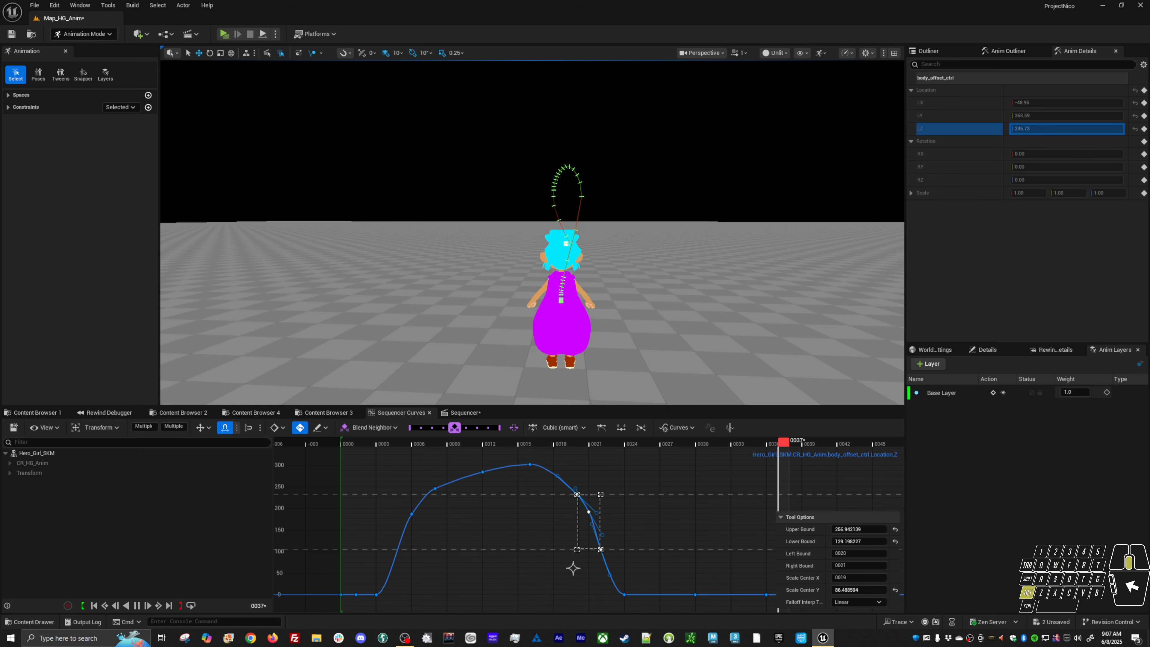
{"action": "right_click_drag", "start_coordinate": [868, 359], "coordinate": [887, 359], "text": "alt"}
{"action": "left_click_drag", "start_coordinate": [887, 359], "coordinate": [843, 316], "text": "alt"}
{"action": "key", "text": "alt+v"}
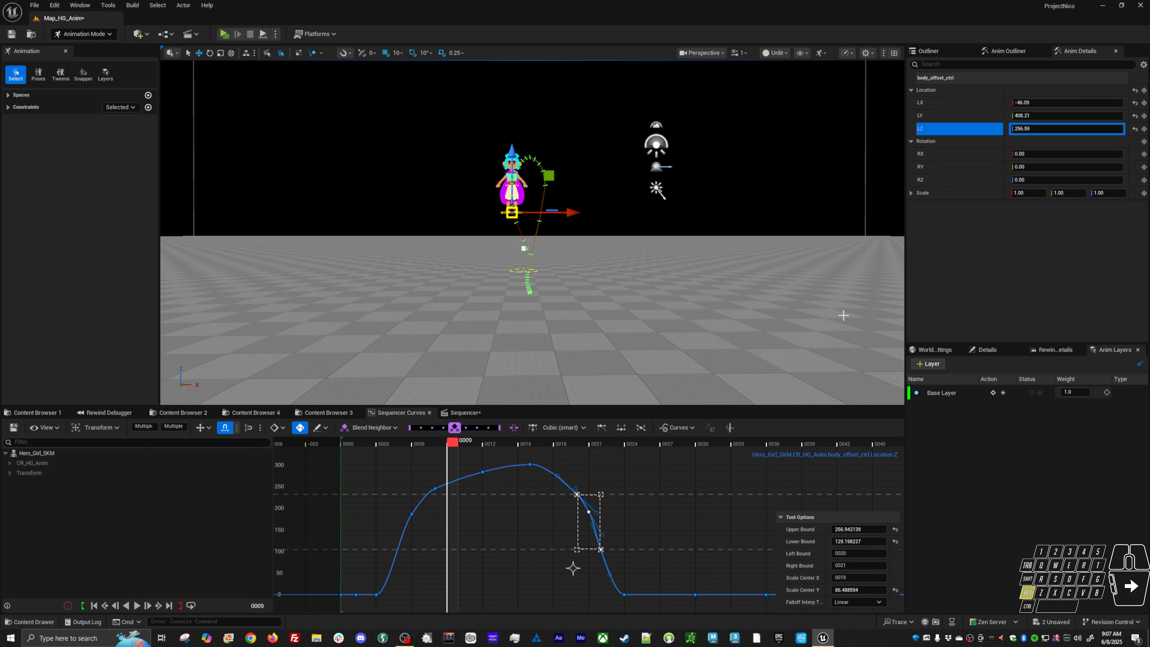
Lower the Location X keys from frame 30 onward to about -31 so the landing slide drifts sideways
{"action": "key", "text": "Up"}
{"action": "key", "text": "Up"}
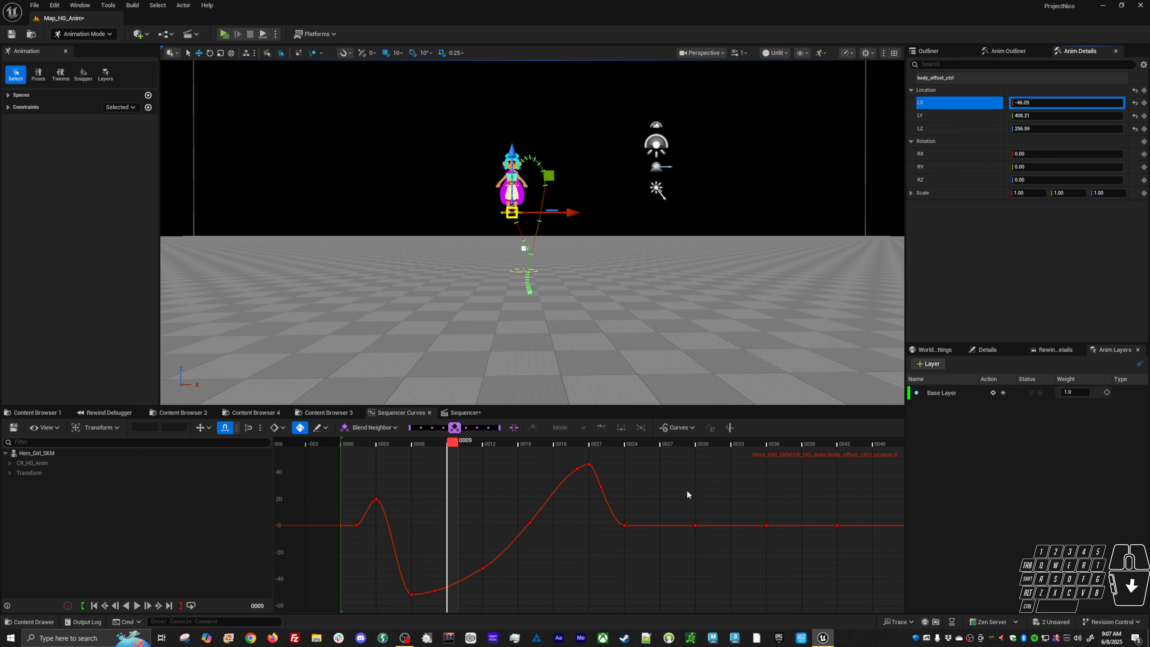
{"action": "key", "text": "Right"}
{"action": "key", "text": "Right"}
{"action": "key", "text": "Right"}
{"action": "key", "text": "Right"}
{"action": "key", "text": "Right"}
{"action": "key", "text": "Right"}
{"action": "key", "text": "Right"}
{"action": "key", "text": "Right"}
{"action": "key", "text": "Right"}
{"action": "key", "text": "Right"}
{"action": "key", "text": "Right"}
{"action": "key", "text": "Right"}
{"action": "key", "text": "Right"}
{"action": "key", "text": "Right"}
{"action": "key", "text": "Right"}
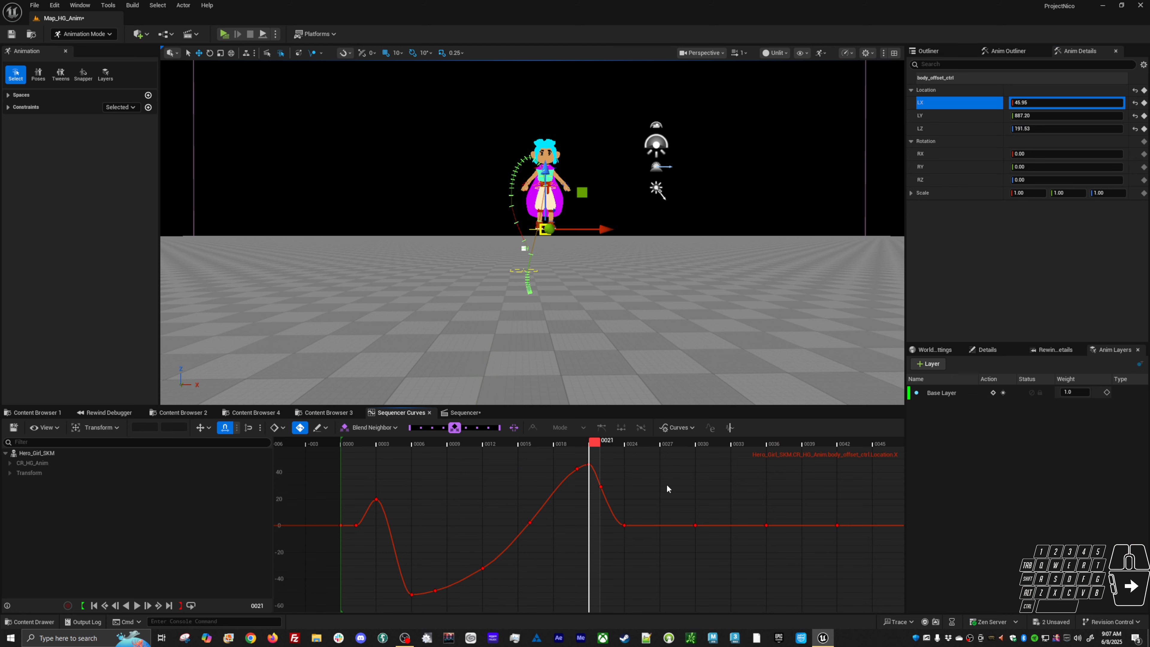
{"action": "key", "text": "period"}
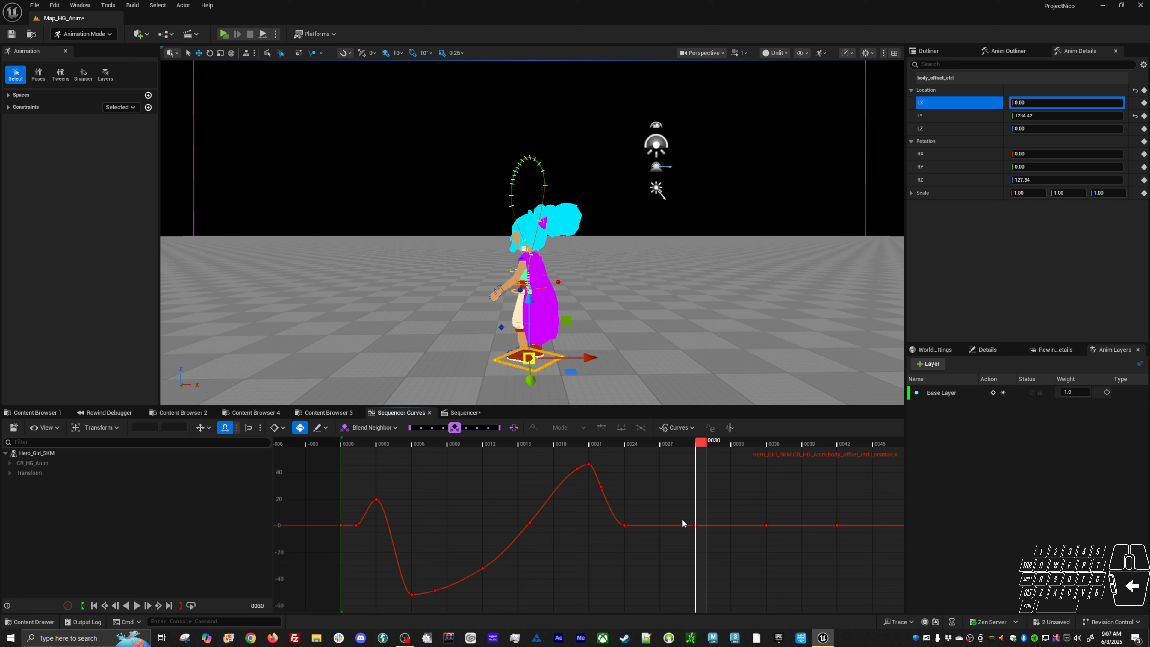
{"action": "left_click_drag", "start_coordinate": [791, 545], "coordinate": [791, 543]}
{"action": "middle_click_drag", "start_coordinate": [787, 474], "coordinate": [785, 515], "text": "shift"}
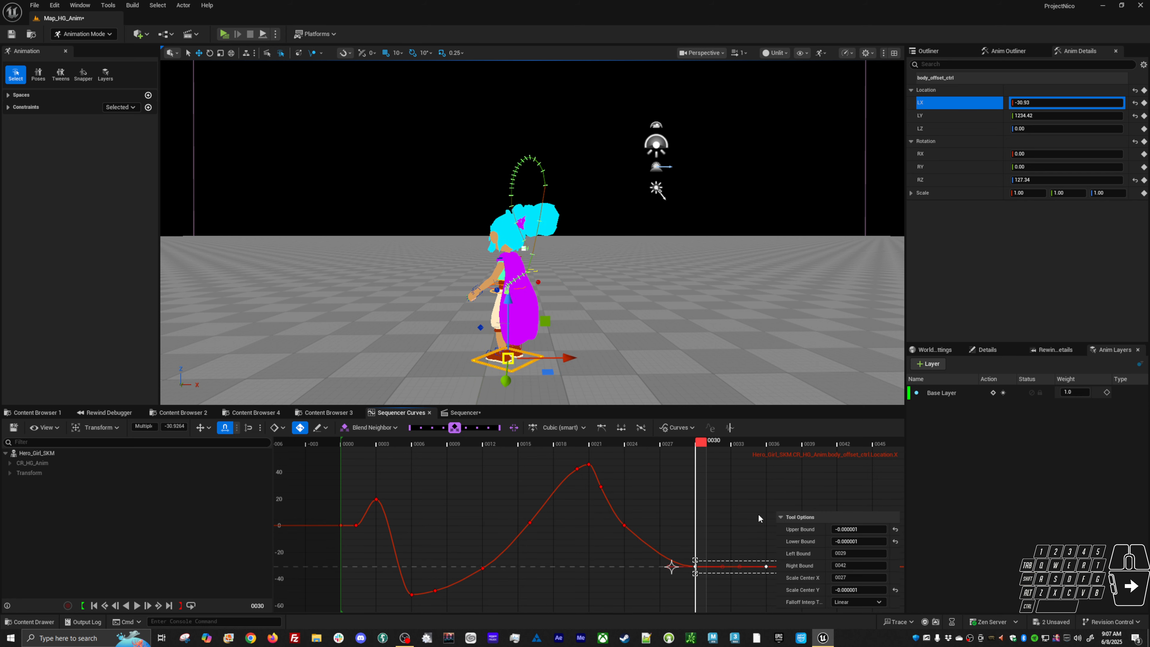
Ease the Location X keys of the slide to about -22 at frame 30, -9 at frame 36 and -5 at frame 42
{"action": "right_click_drag", "start_coordinate": [744, 505], "coordinate": [645, 556]}
{"action": "key", "text": "w"}
{"action": "left_click_drag", "start_coordinate": [645, 556], "coordinate": [727, 551]}
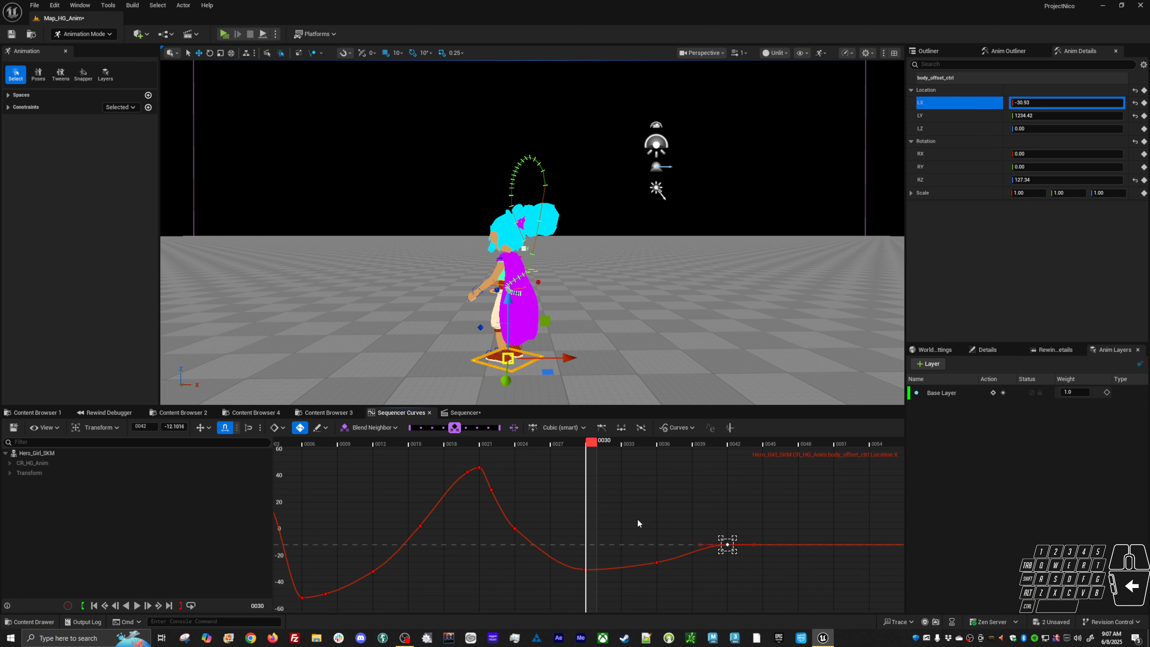
{"action": "left_click_drag", "start_coordinate": [639, 522], "coordinate": [738, 580]}
{"action": "middle_click_drag", "start_coordinate": [738, 580], "coordinate": [736, 569], "text": "shift"}
{"action": "left_click_drag", "start_coordinate": [646, 575], "coordinate": [717, 524]}
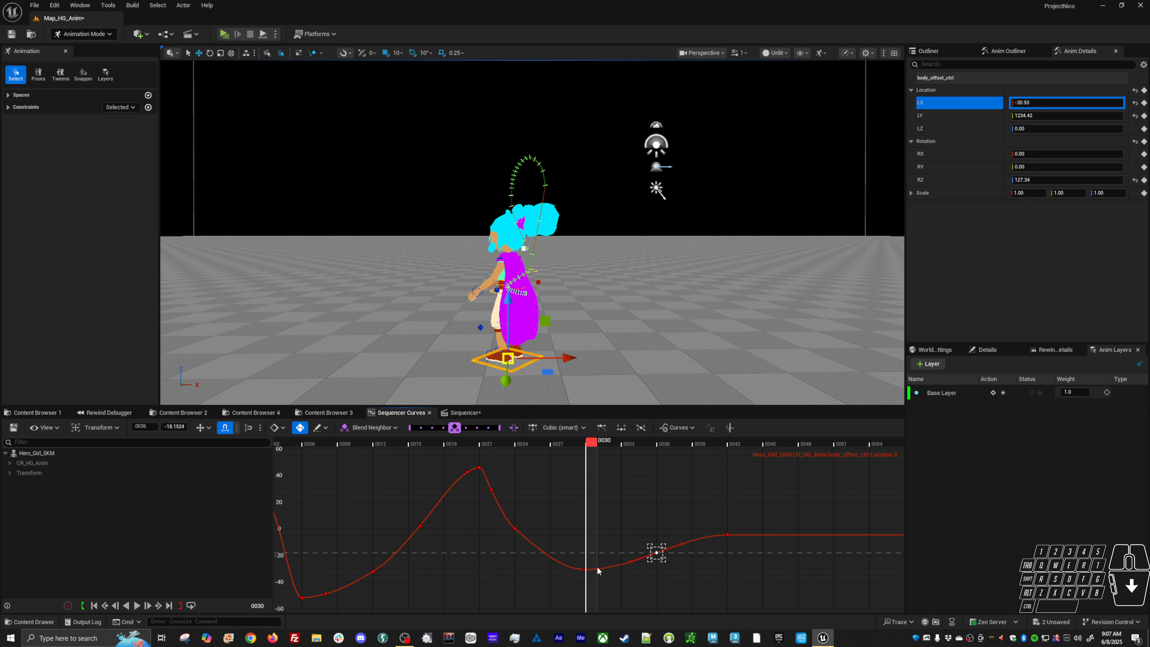
{"action": "middle_click_drag", "start_coordinate": [681, 582], "coordinate": [677, 560], "text": "shift"}
Play back the jump and review the curved landing slide from a high angle
{"action": "key", "text": "space"}
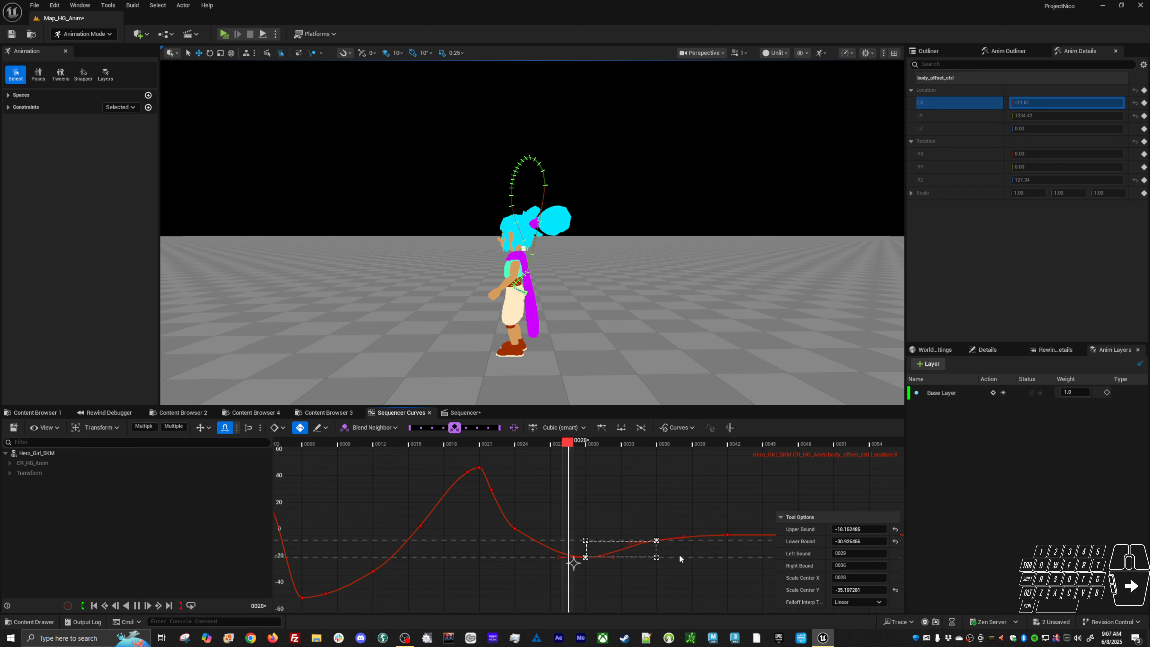
{"action": "left_click_drag", "start_coordinate": [633, 272], "coordinate": [605, 283], "text": "alt"}
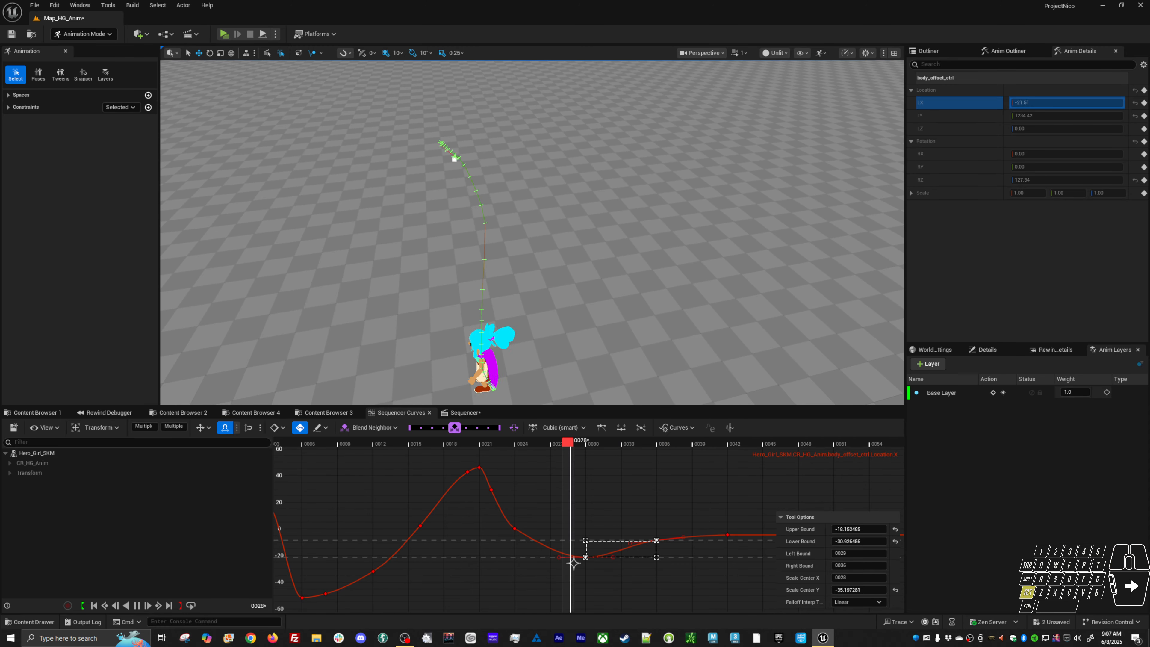
{"action": "key", "text": "space"}
Lower the Location X key at frame 24 to about -4.4 and steepen its outgoing tangent toward frame 30
{"action": "key", "text": "comma"}
{"action": "left_click_drag", "start_coordinate": [528, 525], "coordinate": [512, 542]}
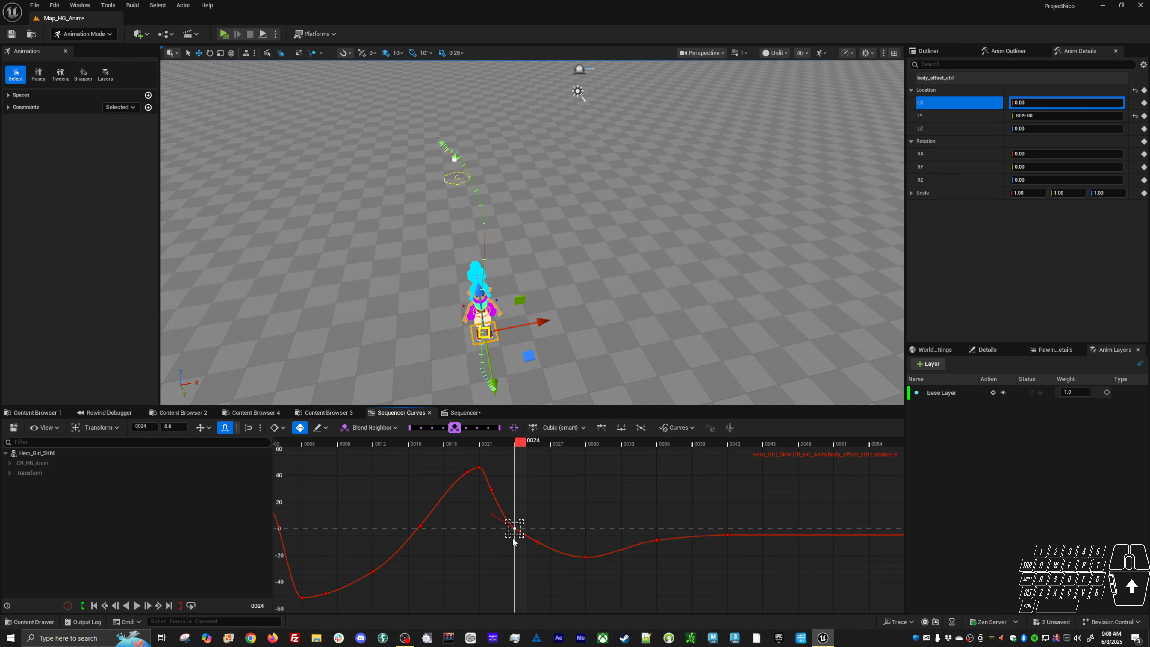
{"action": "mouse_move", "coordinate": [543, 511]}
{"action": "middle_mouse_down", "text": "shift"}
{"action": "mouse_move", "coordinate": [540, 522]}
{"action": "mouse_move", "coordinate": [544, 512]}
{"action": "middle_mouse_up", "text": "shift"}
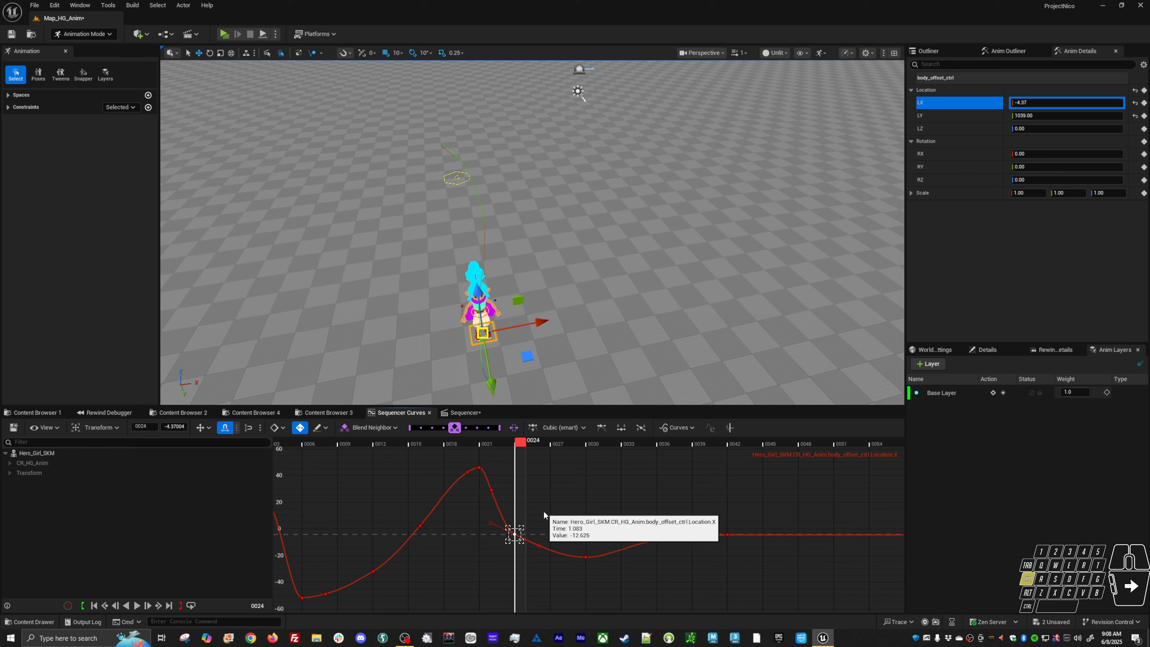
{"action": "left_click_drag", "start_coordinate": [527, 558], "coordinate": [550, 535]}
{"action": "middle_click_drag", "start_coordinate": [570, 515], "coordinate": [565, 522]}
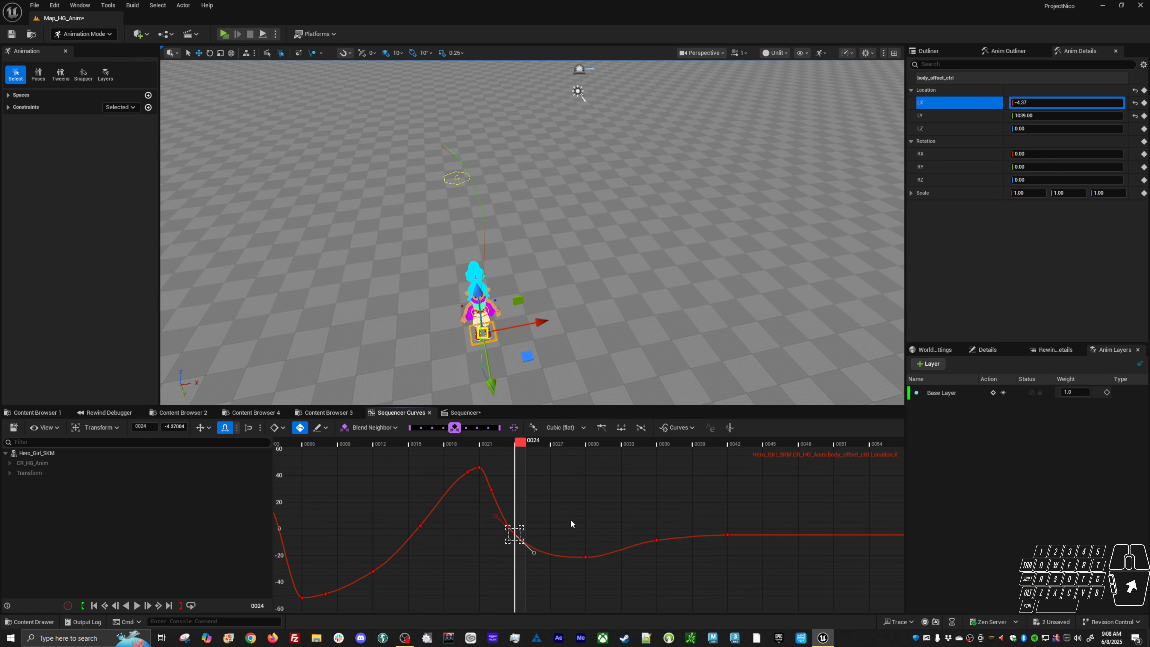
Review the landing slide and try to reposition body_offset_ctrl sideways at frame 36 in the viewport
{"action": "key", "text": "space"}
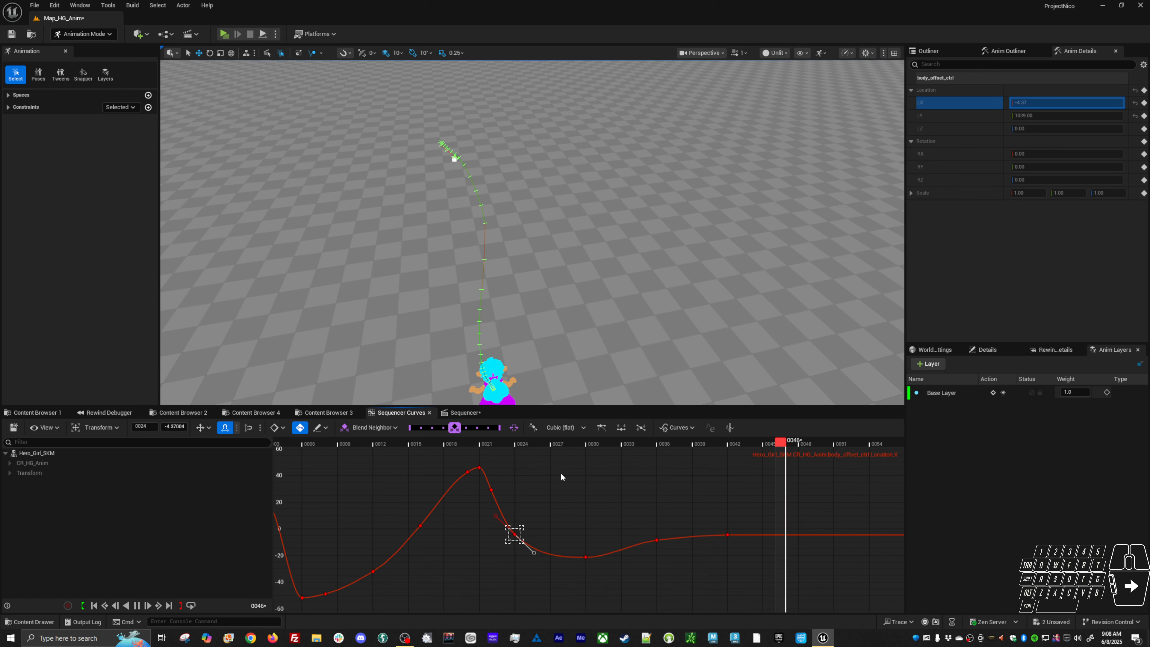
{"action": "left_click_drag", "start_coordinate": [620, 384], "coordinate": [635, 435], "text": "alt"}
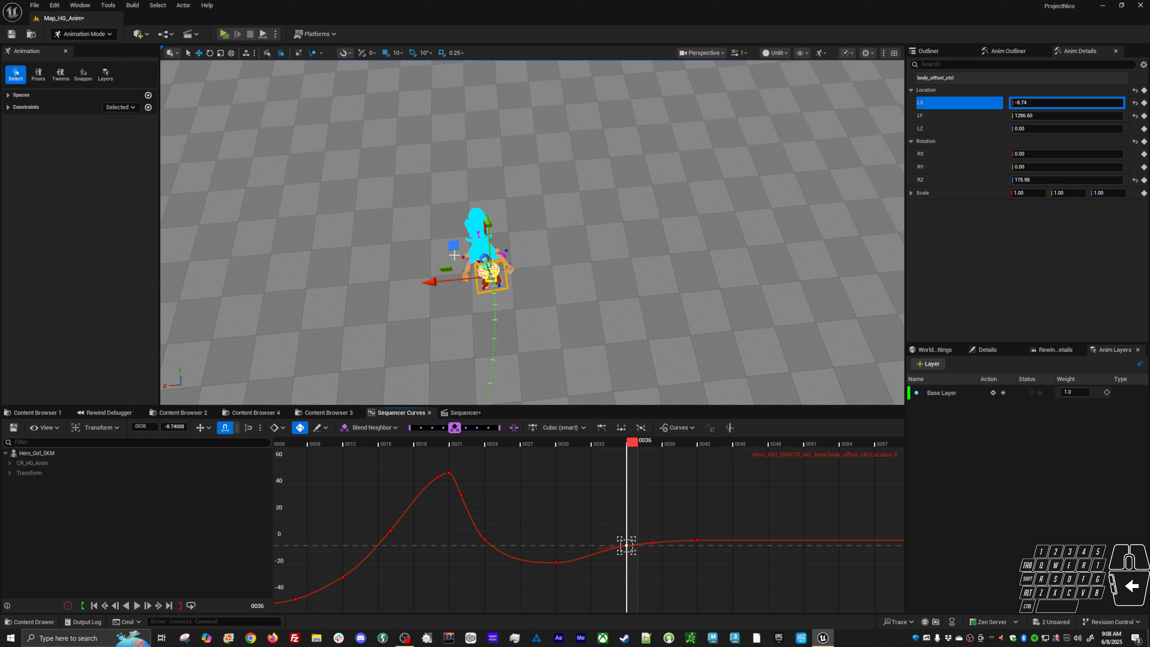
{"action": "left_click_drag", "start_coordinate": [454, 255], "coordinate": [457, 255]}
{"action": "left_click_drag", "start_coordinate": [626, 367], "coordinate": [575, 305], "text": "alt"}
{"action": "left_click_drag", "start_coordinate": [457, 245], "coordinate": [460, 257]}
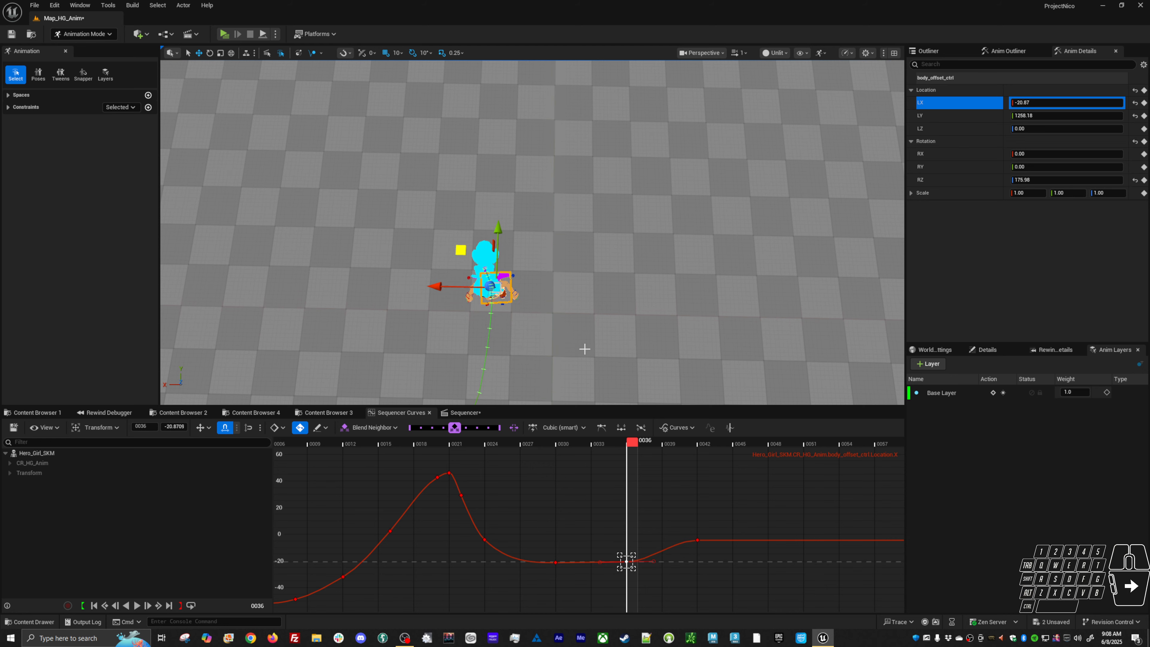
{"action": "left_click_drag", "start_coordinate": [584, 349], "coordinate": [622, 366], "text": "alt"}
{"action": "key", "text": "ctrl+z"}
{"action": "key", "text": "ctrl+z"}
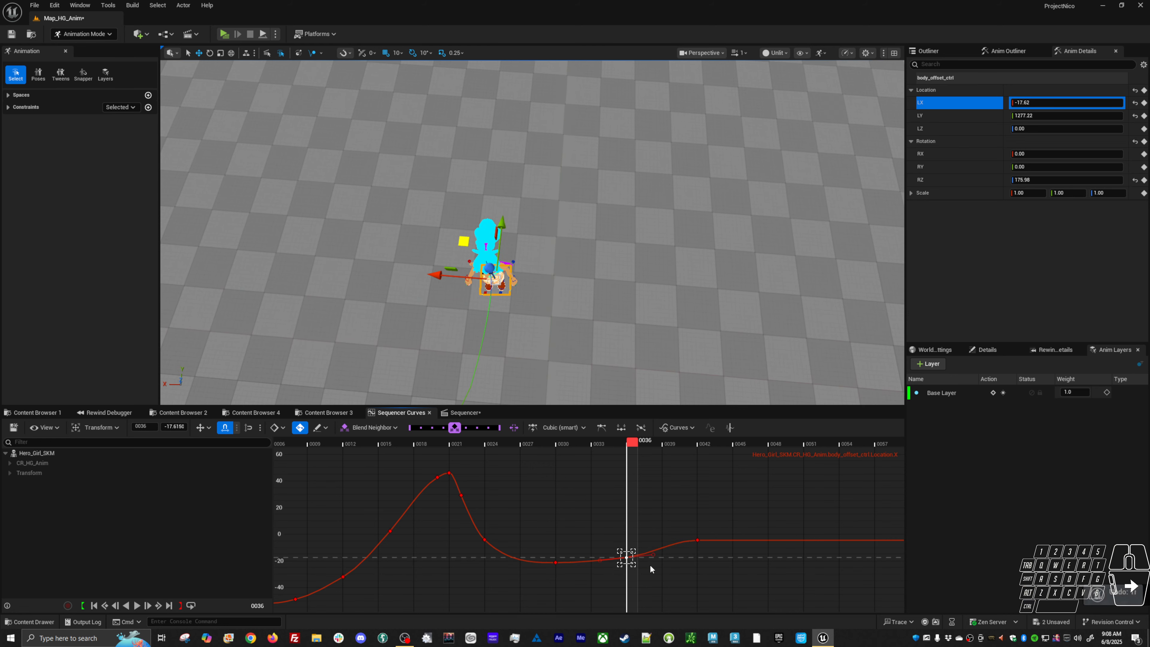
Lower body_offset_ctrl's Location X key at frame 36 to about -10.2
{"action": "left_click_drag", "start_coordinate": [663, 529], "coordinate": [626, 548]}
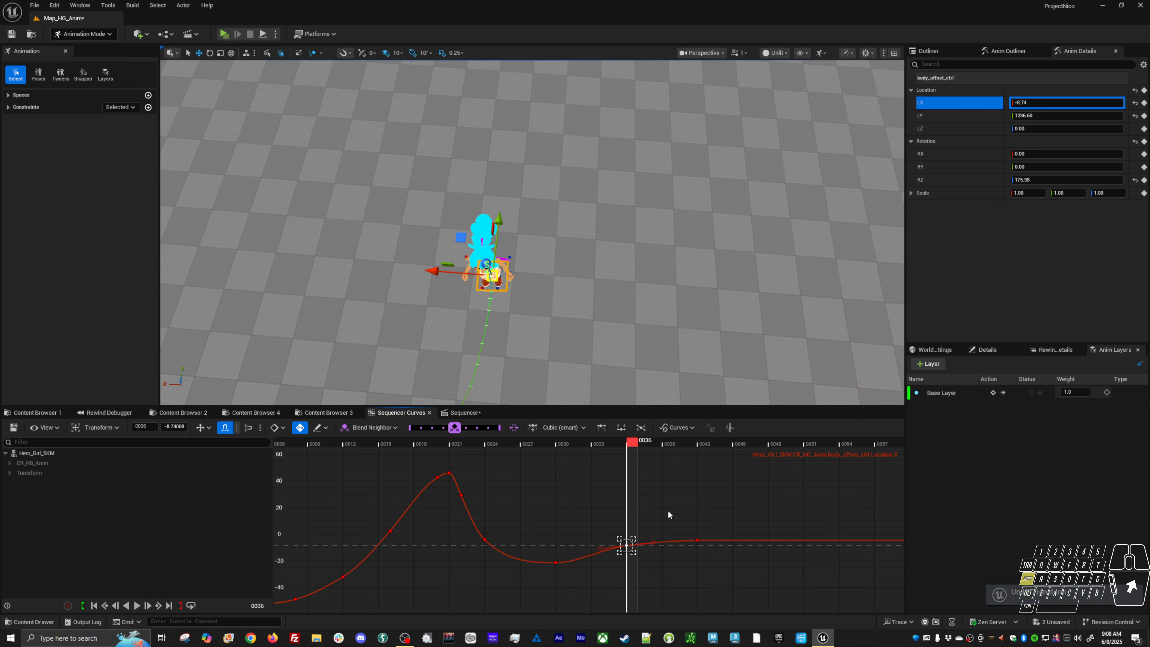
{"action": "middle_click_drag", "start_coordinate": [667, 510], "coordinate": [669, 511], "text": "shift"}
{"action": "scroll", "coordinate": [668, 510], "scroll_direction": "down", "scroll_amount": 1, "text": "shift"}
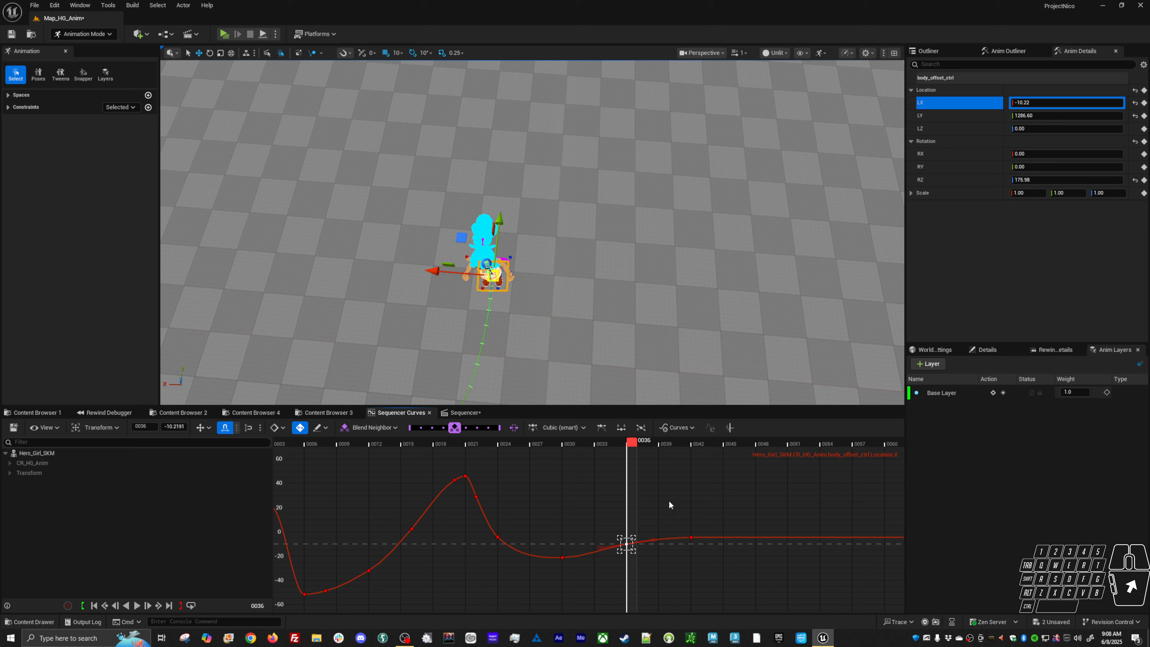
{"action": "right_click_drag", "start_coordinate": [691, 487], "coordinate": [618, 493], "text": "alt+shift"}
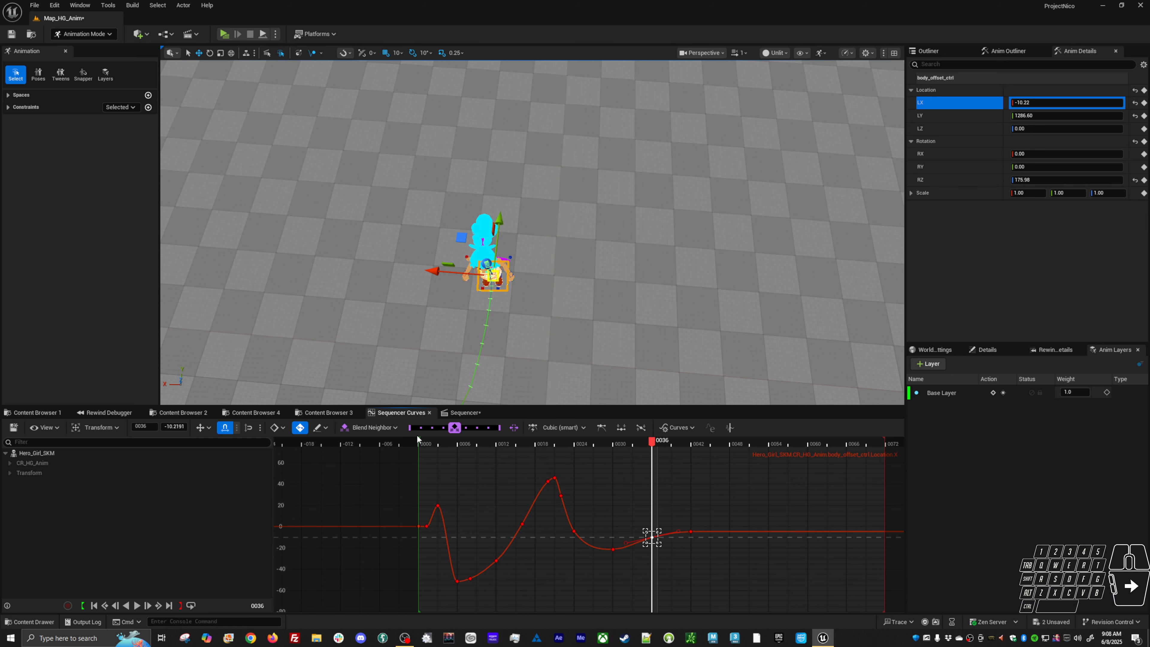
Return to frame 0 and examine the whole jump arc in the viewport from a low side angle
{"action": "left_click", "coordinate": [424, 443]}
{"action": "mouse_move", "coordinate": [586, 345]}
{"action": "left_mouse_down", "text": "alt"}
{"action": "mouse_move", "coordinate": [587, 289]}
{"action": "mouse_move", "coordinate": [587, 346]}
{"action": "left_mouse_up", "text": "alt"}
{"action": "left_click_drag", "start_coordinate": [536, 379], "coordinate": [562, 327], "text": "alt"}
{"action": "left_click_drag", "start_coordinate": [575, 384], "coordinate": [583, 378], "text": "alt"}
{"action": "key", "text": "f"}
{"action": "middle_click_drag", "start_coordinate": [613, 389], "coordinate": [613, 360], "text": "alt"}
{"action": "right_click_drag", "start_coordinate": [614, 359], "coordinate": [573, 226], "text": "alt"}
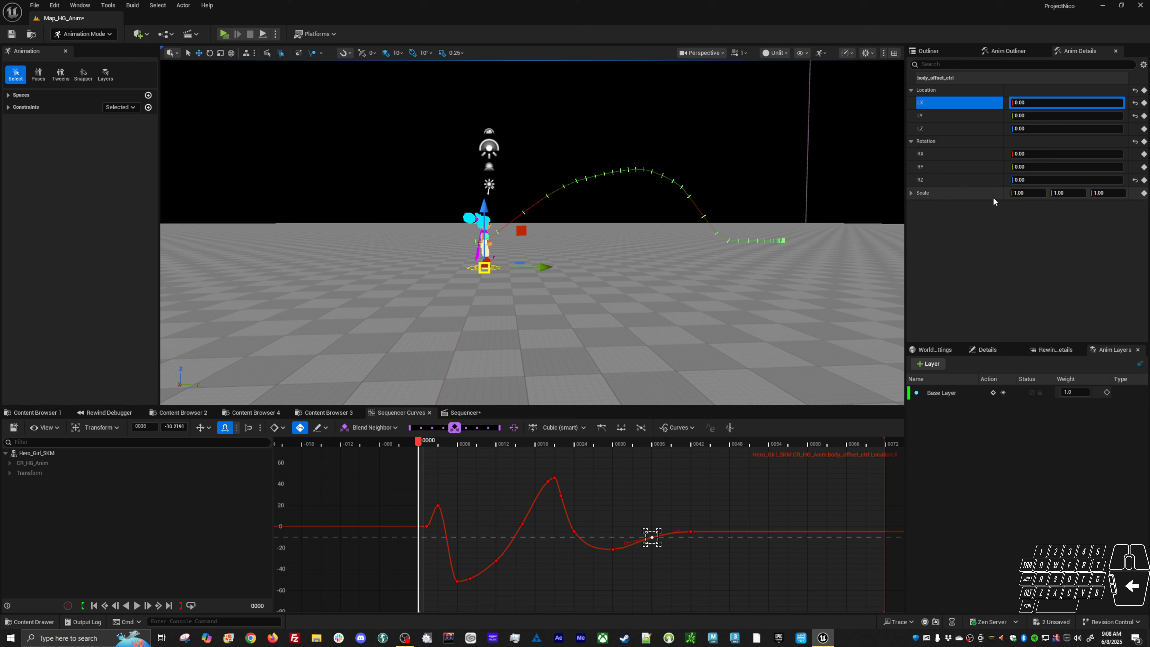
Check the actors of the Lighting folder against the scene, collapse the folder and clear the selection
{"action": "left_click", "coordinate": [1000, 49]}
{"action": "left_click", "coordinate": [928, 51]}
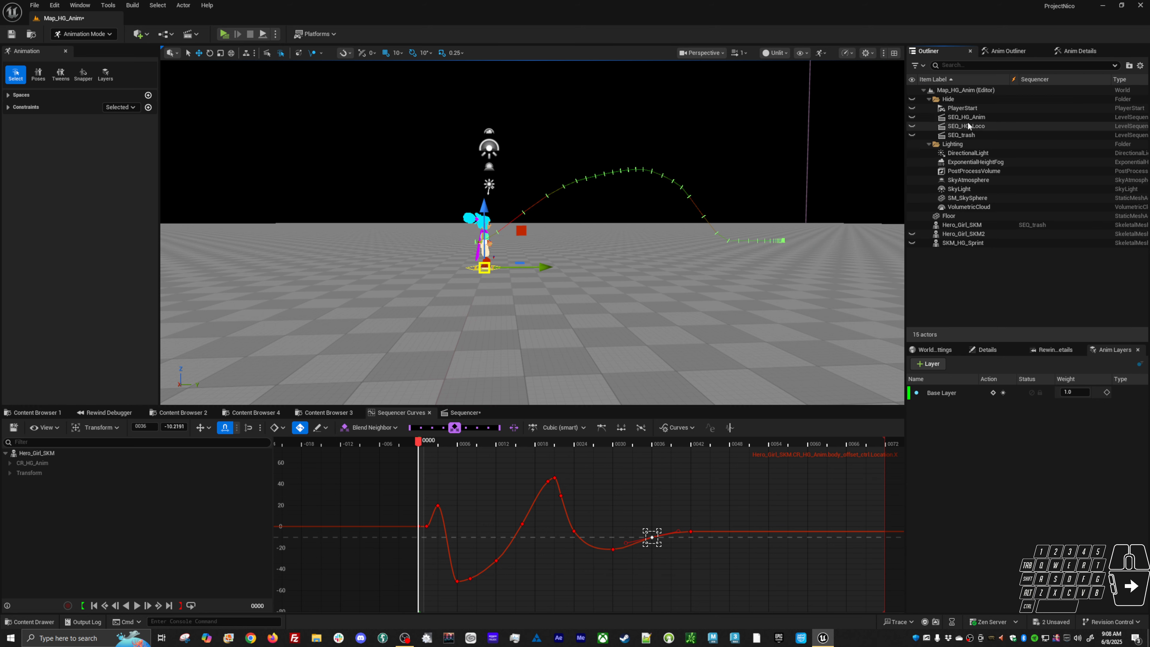
{"action": "left_click", "coordinate": [968, 152]}
{"action": "left_click", "coordinate": [969, 207], "text": "shift"}
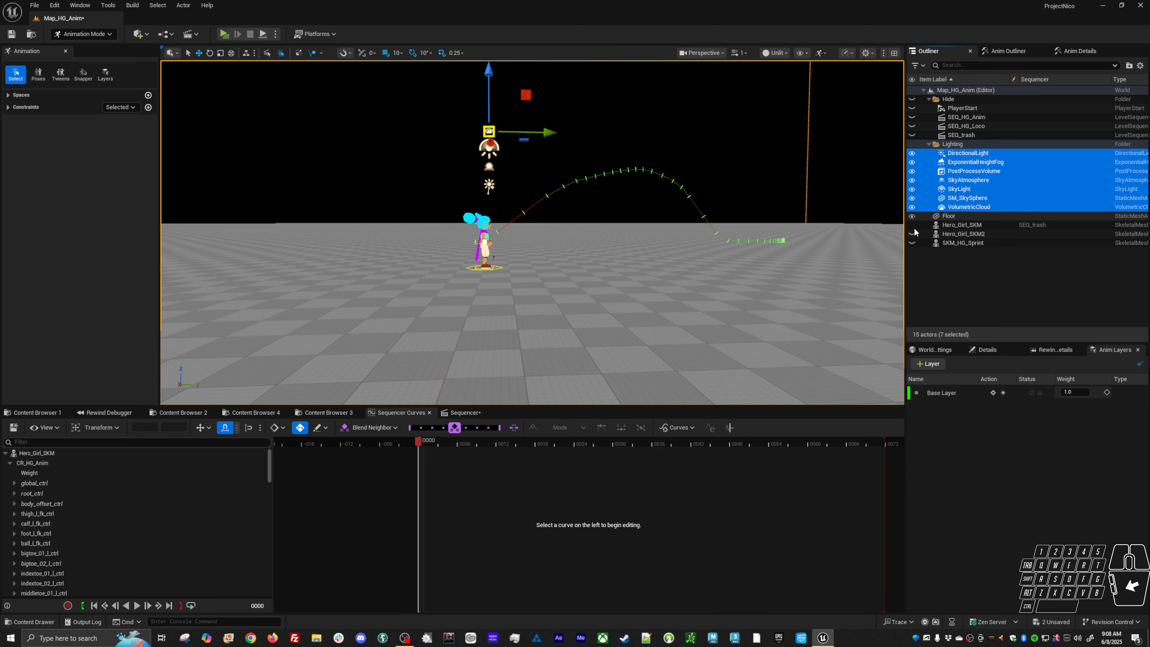
{"action": "right_click_drag", "start_coordinate": [719, 258], "coordinate": [665, 247], "text": "alt"}
{"action": "left_click_drag", "start_coordinate": [616, 236], "coordinate": [629, 183], "text": "alt"}
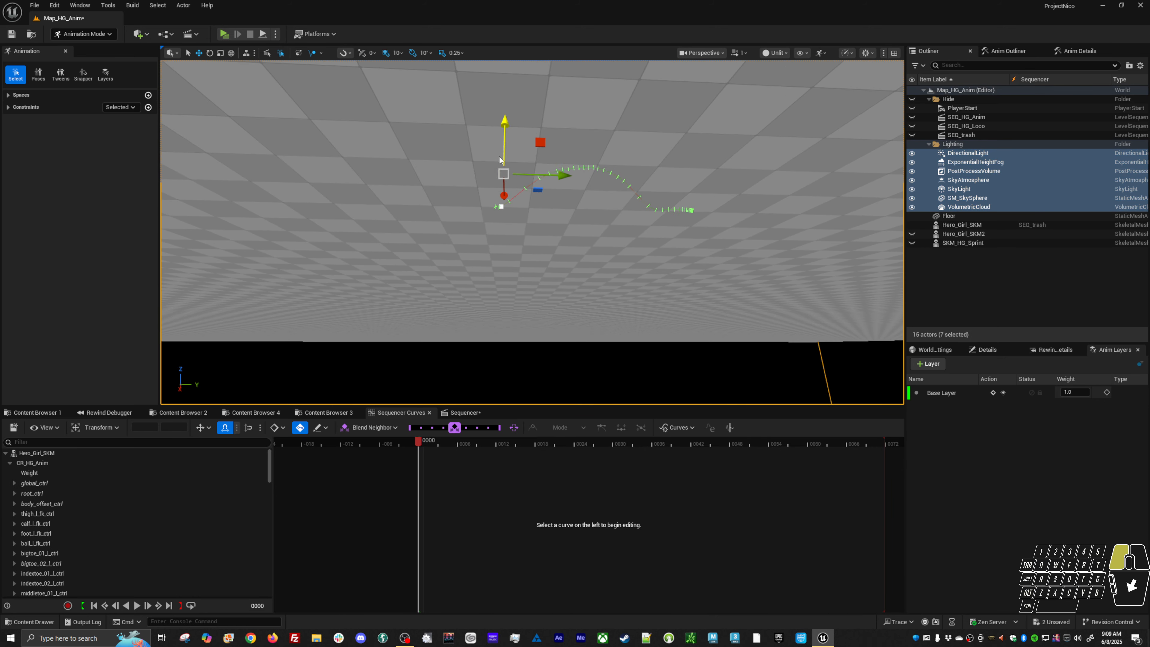
{"action": "left_click_drag", "start_coordinate": [585, 214], "coordinate": [587, 281], "text": "alt"}
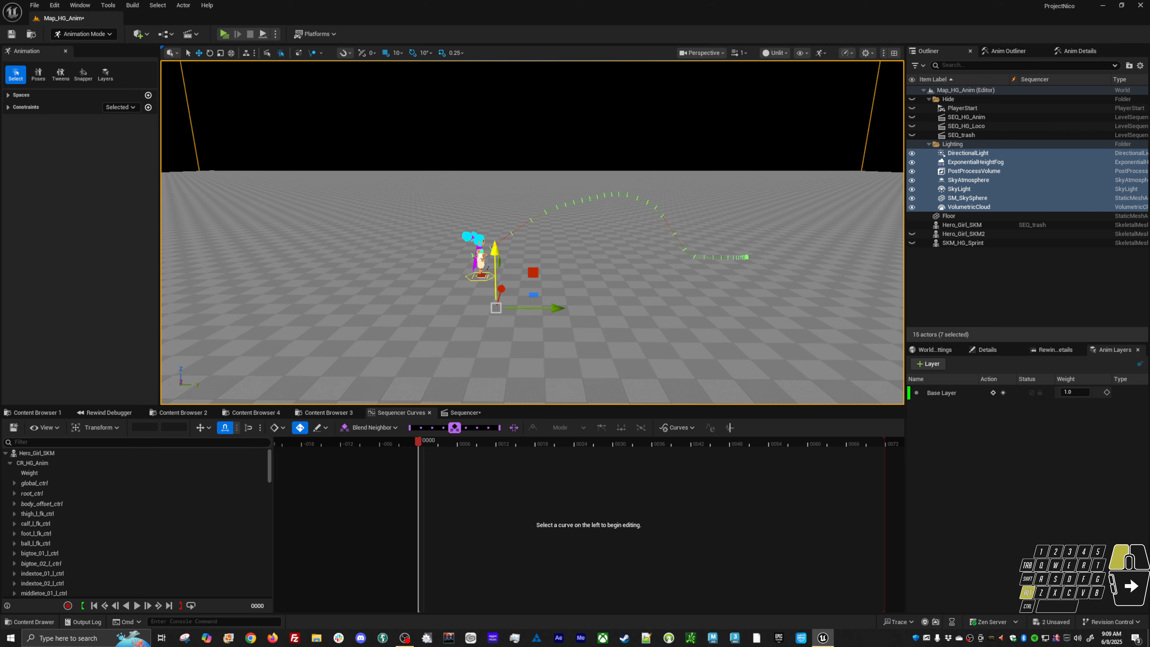
{"action": "left_click", "coordinate": [929, 144]}
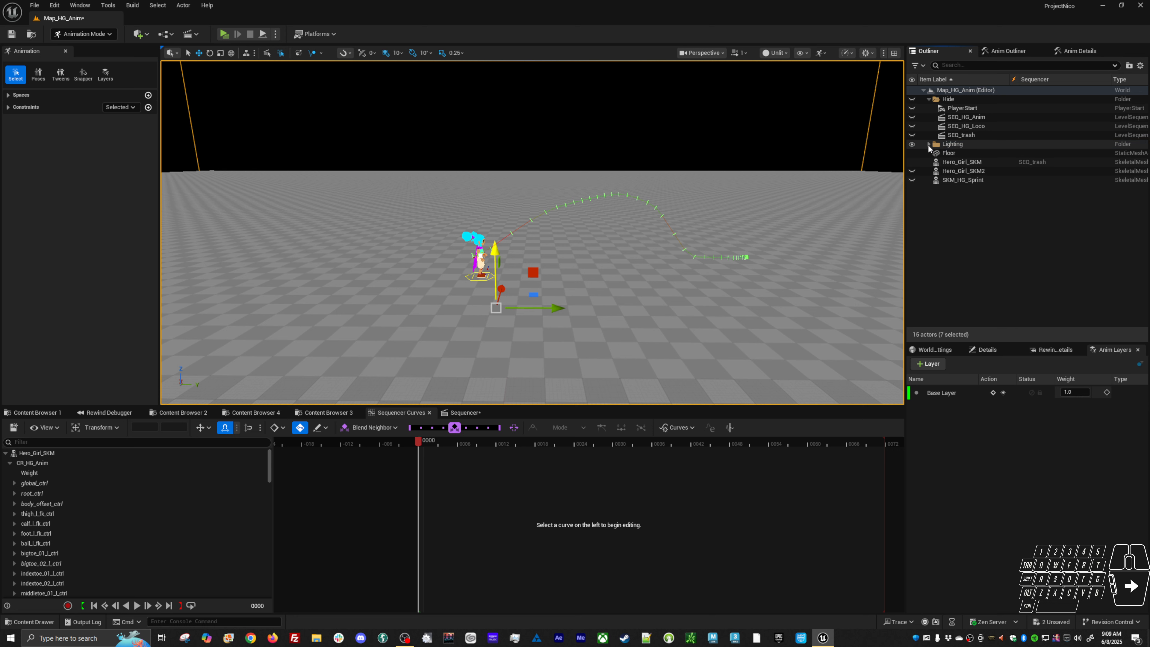
{"action": "left_click", "coordinate": [919, 215]}
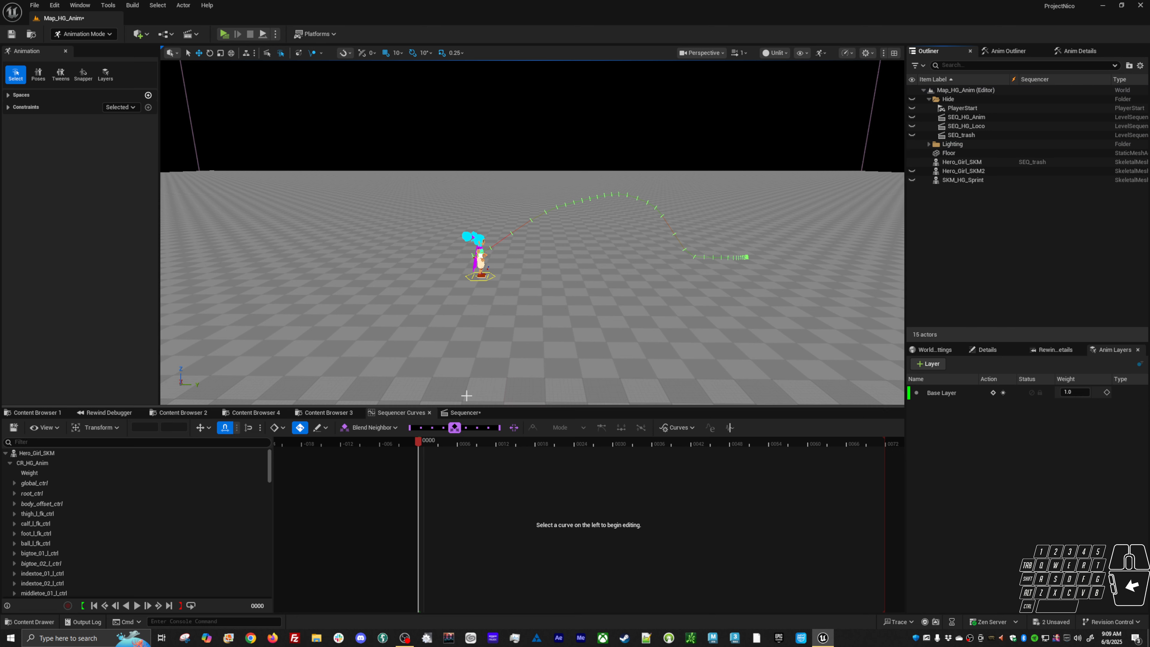
Play back the CR_HG_Anim jump in a side view and fit its whole key range in the Sequencer timeline
{"action": "left_click", "coordinate": [461, 413]}
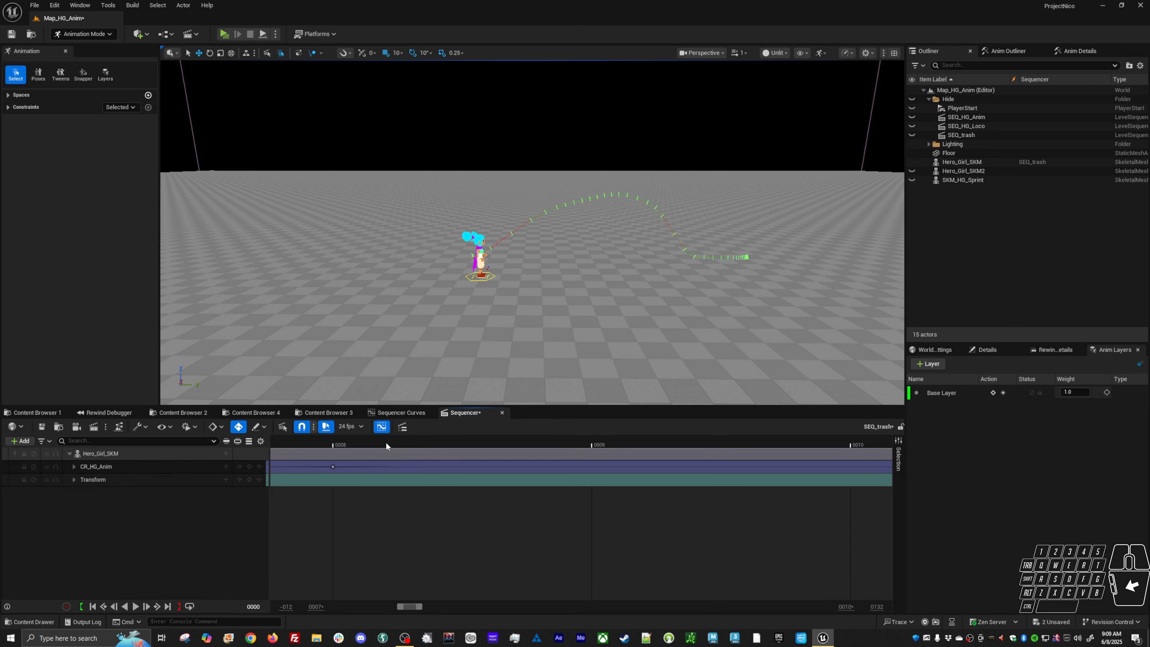
{"action": "left_click", "coordinate": [131, 466]}
{"action": "right_click_drag", "start_coordinate": [508, 334], "coordinate": [539, 307], "text": "alt"}
{"action": "key", "text": "space"}
{"action": "middle_click_drag", "start_coordinate": [614, 281], "coordinate": [572, 296], "text": "alt"}
{"action": "right_click_drag", "start_coordinate": [572, 296], "coordinate": [549, 133], "text": "alt"}
{"action": "key", "text": "space"}
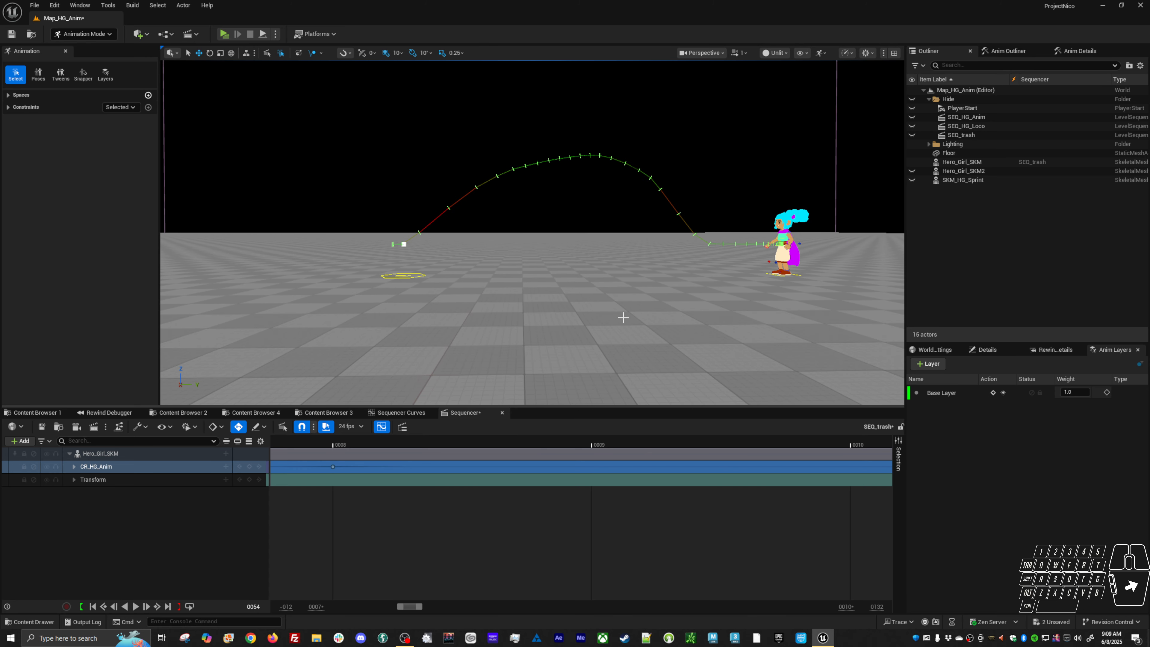
{"action": "right_click_drag", "start_coordinate": [573, 535], "coordinate": [588, 549], "text": "alt+shift"}
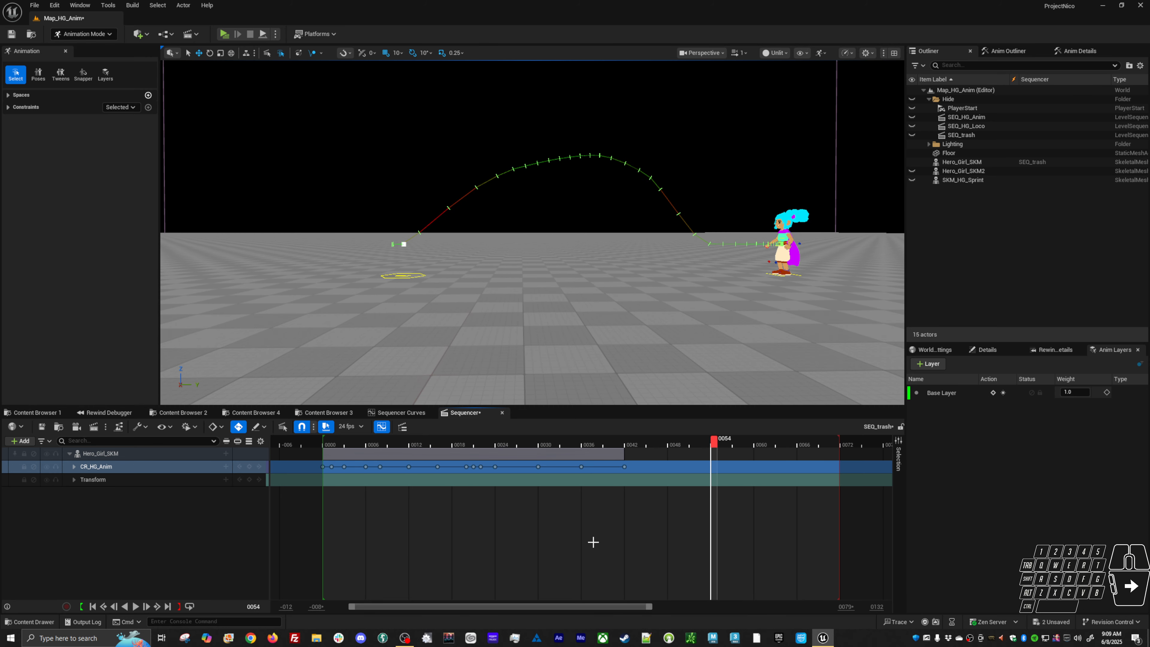
Go to frame 12 of the jump and isolate body_offset_ctrl's Location Z curve for editing
{"action": "left_click", "coordinate": [1082, 51]}
{"action": "left_click", "coordinate": [951, 125]}
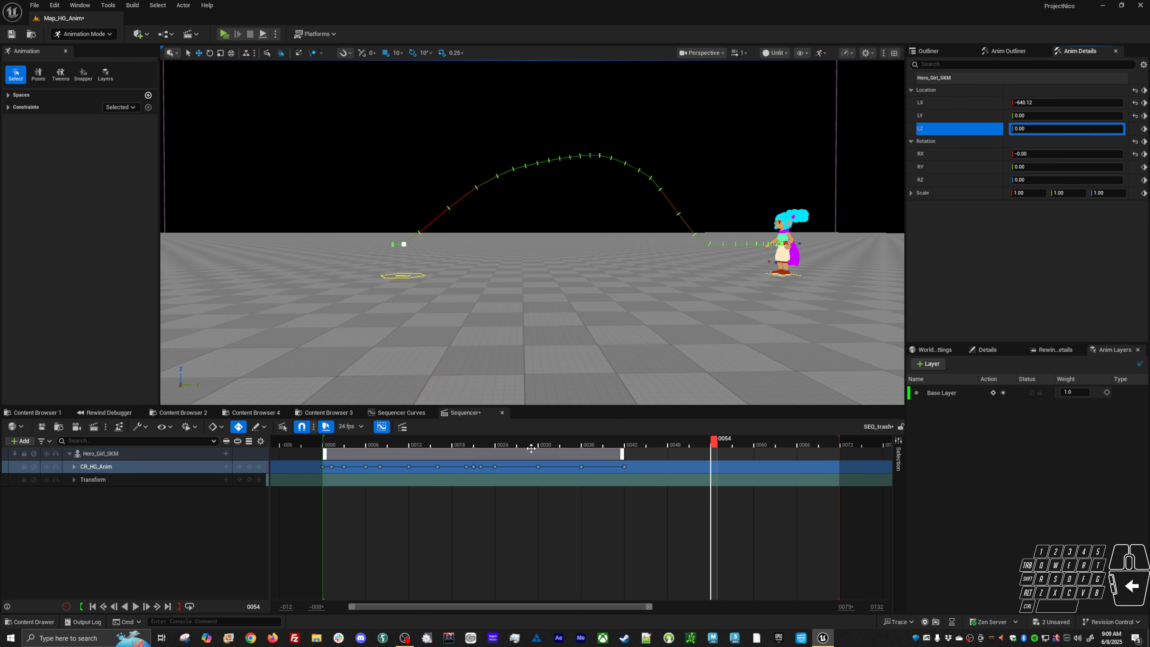
{"action": "left_click_drag", "start_coordinate": [530, 448], "coordinate": [411, 469]}
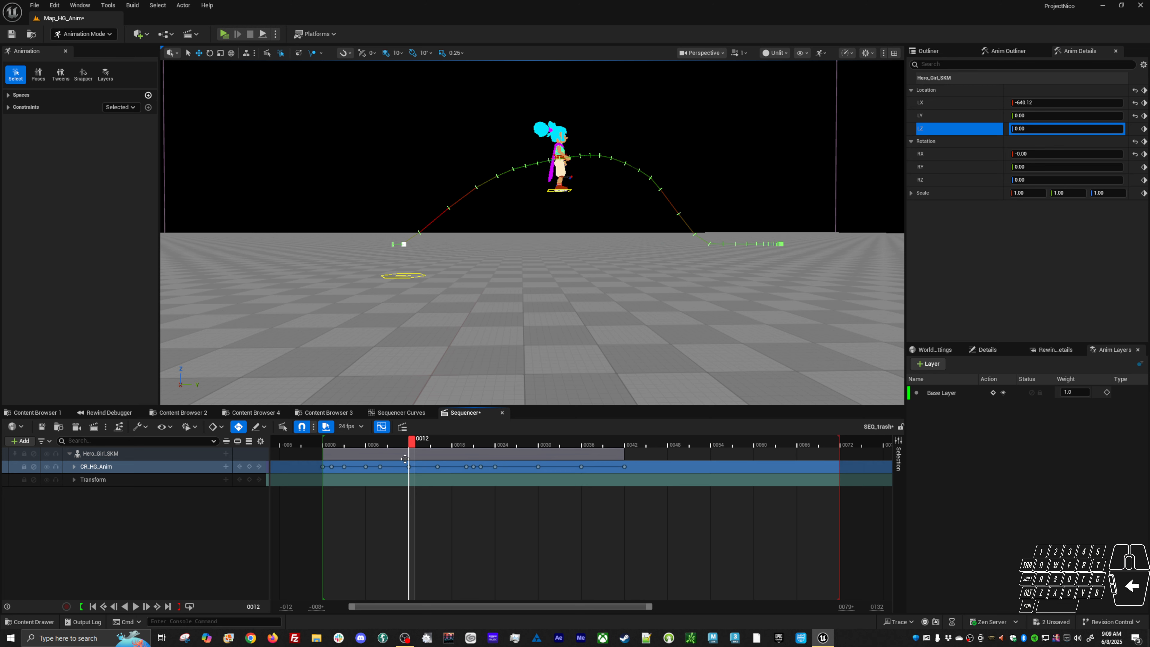
{"action": "left_click", "coordinate": [399, 412]}
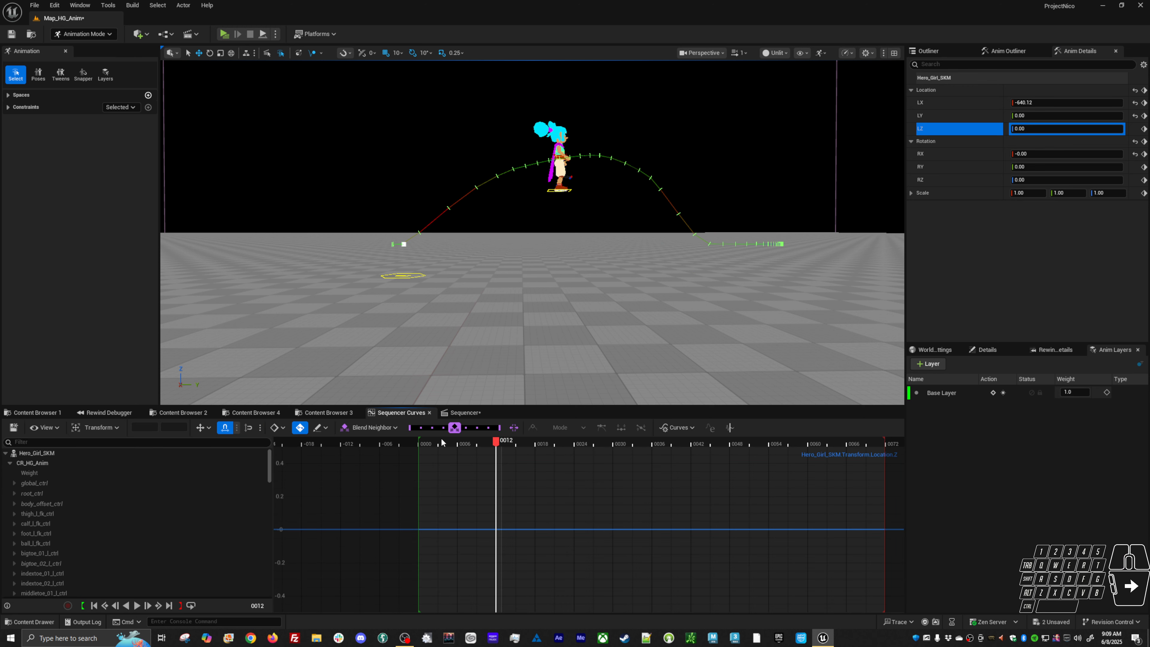
{"action": "left_click", "coordinate": [546, 195]}
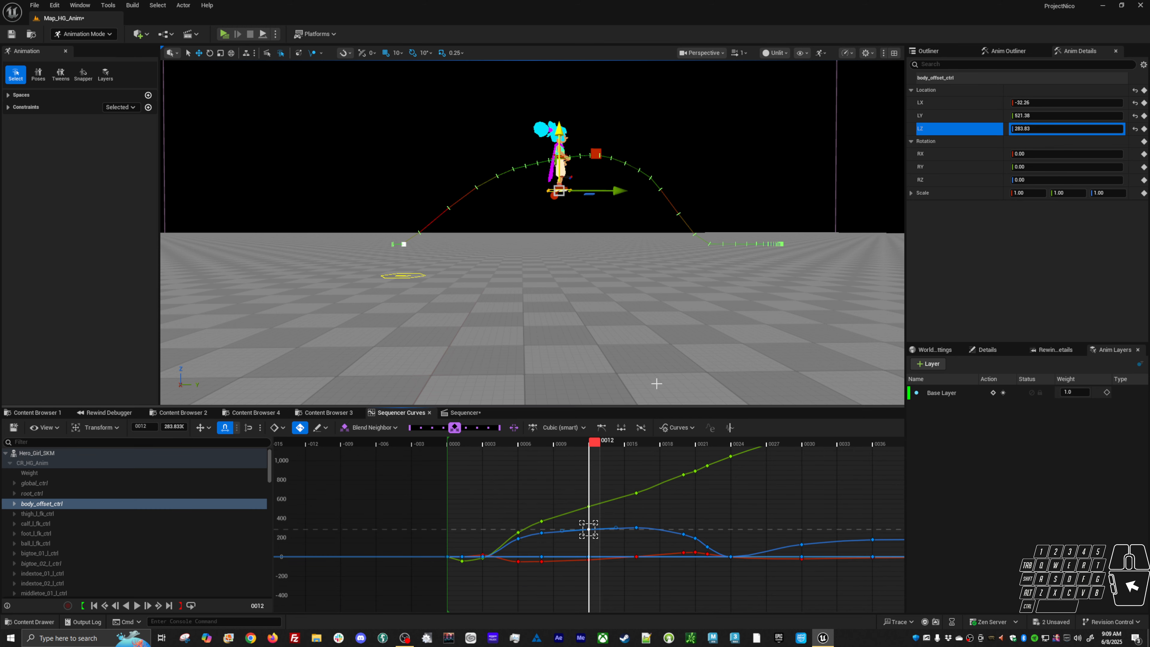
{"action": "left_click", "coordinate": [935, 116]}
{"action": "left_click", "coordinate": [935, 131]}
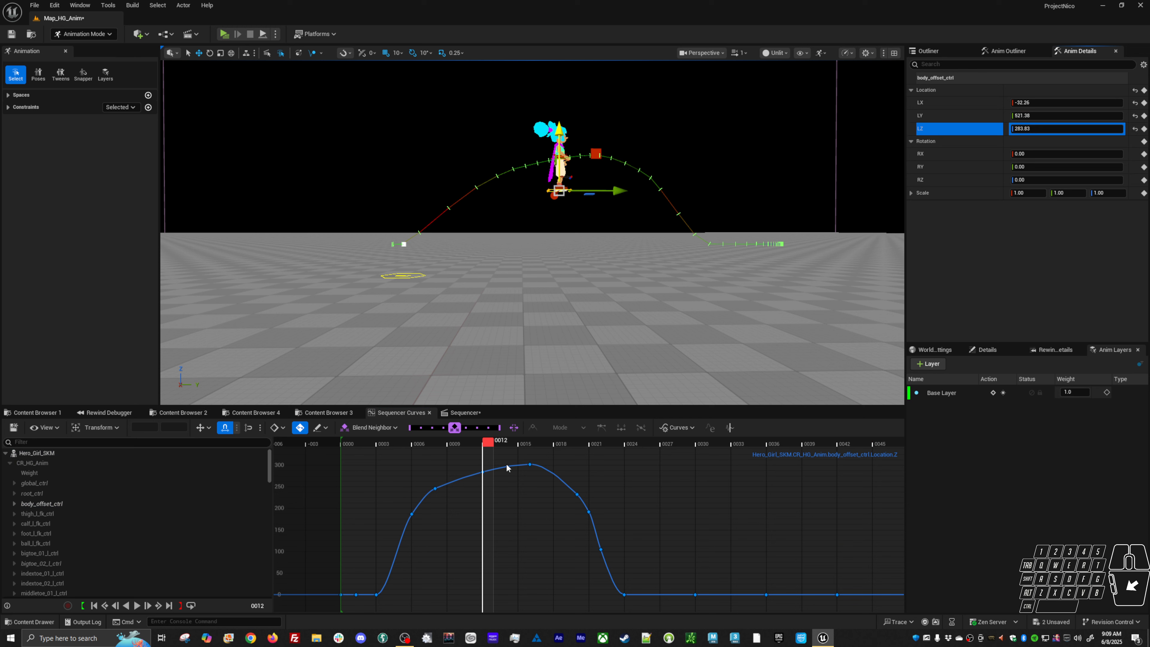
Insert a Location Z key at frame 12, raise it to about 303.5, and lift the frame 8 key to about 260
{"action": "middle_click", "coordinate": [483, 469]}
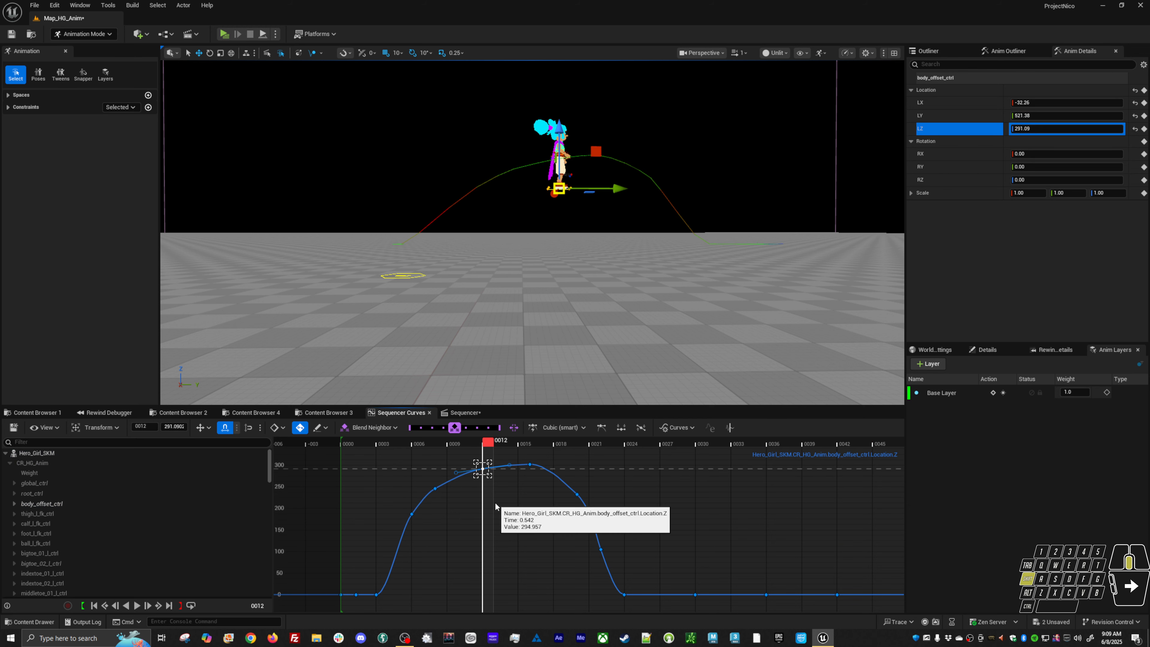
{"action": "middle_click_drag", "start_coordinate": [496, 506], "coordinate": [493, 507]}
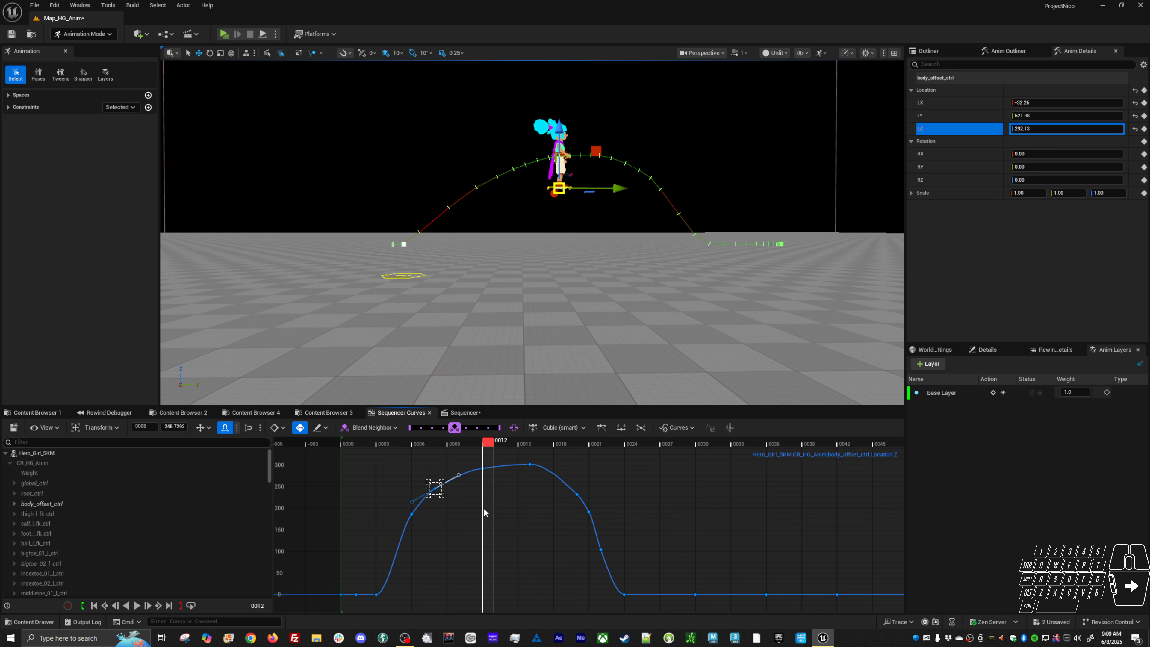
{"action": "left_click_drag", "start_coordinate": [469, 452], "coordinate": [492, 486]}
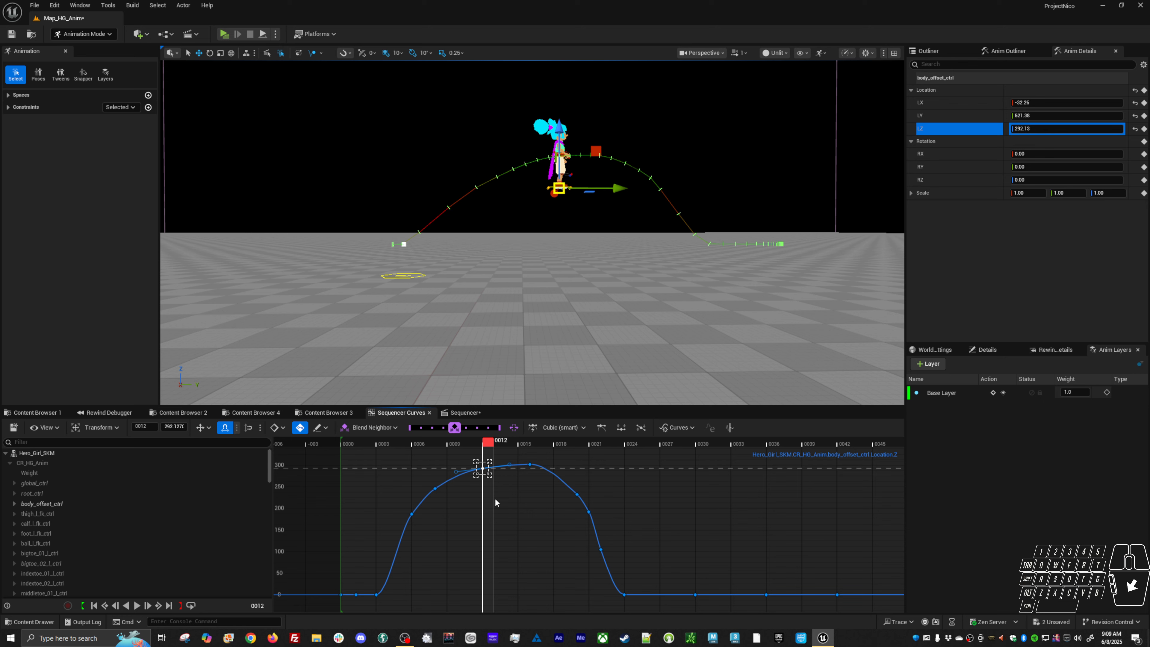
{"action": "middle_click_drag", "start_coordinate": [495, 503], "coordinate": [460, 500]}
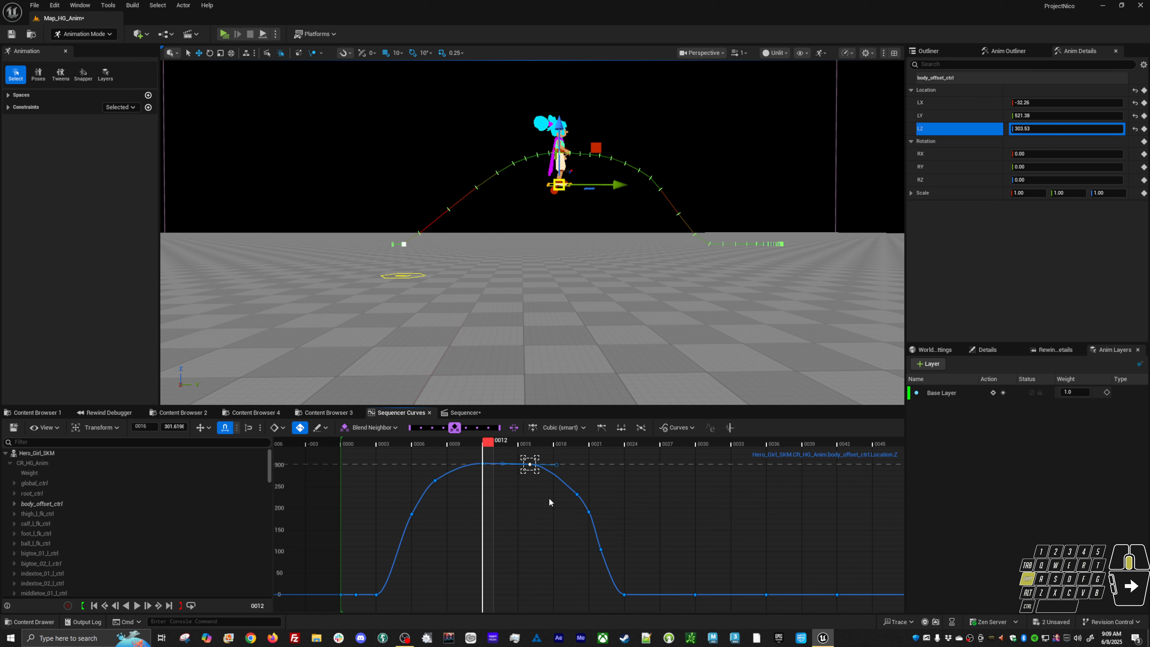
Lower the Location Z key at frame 16 to about 297.5 and play back the new jump arc
{"action": "middle_click_drag", "start_coordinate": [550, 501], "coordinate": [546, 497]}
{"action": "left_click_drag", "start_coordinate": [390, 442], "coordinate": [446, 429]}
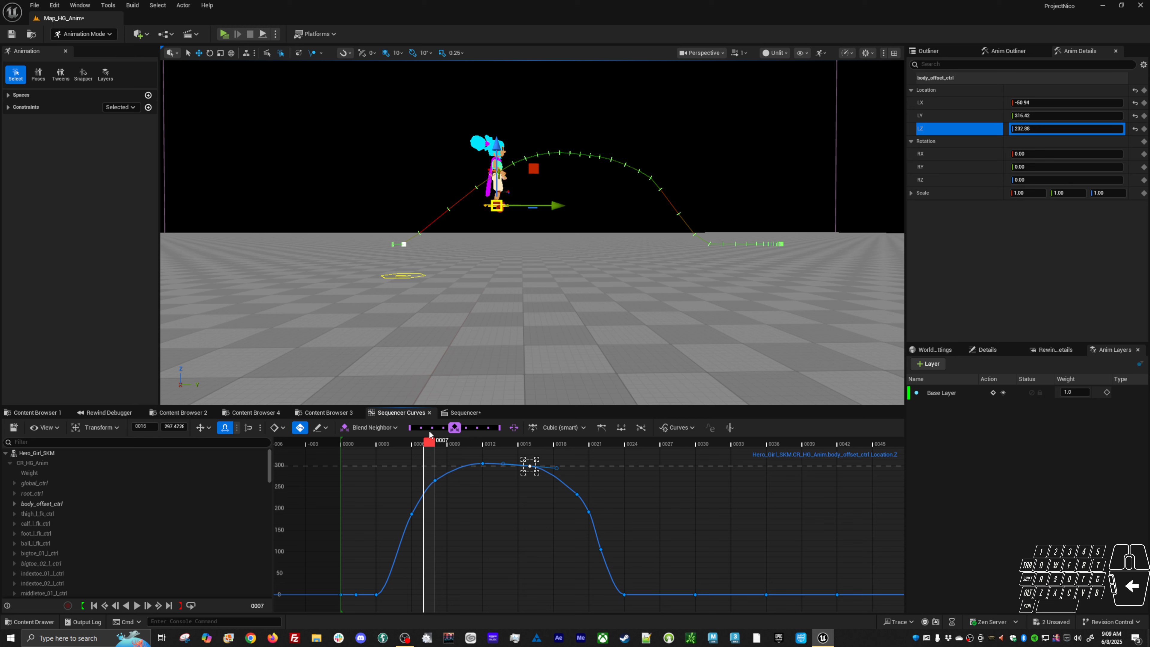
{"action": "key", "text": "space"}
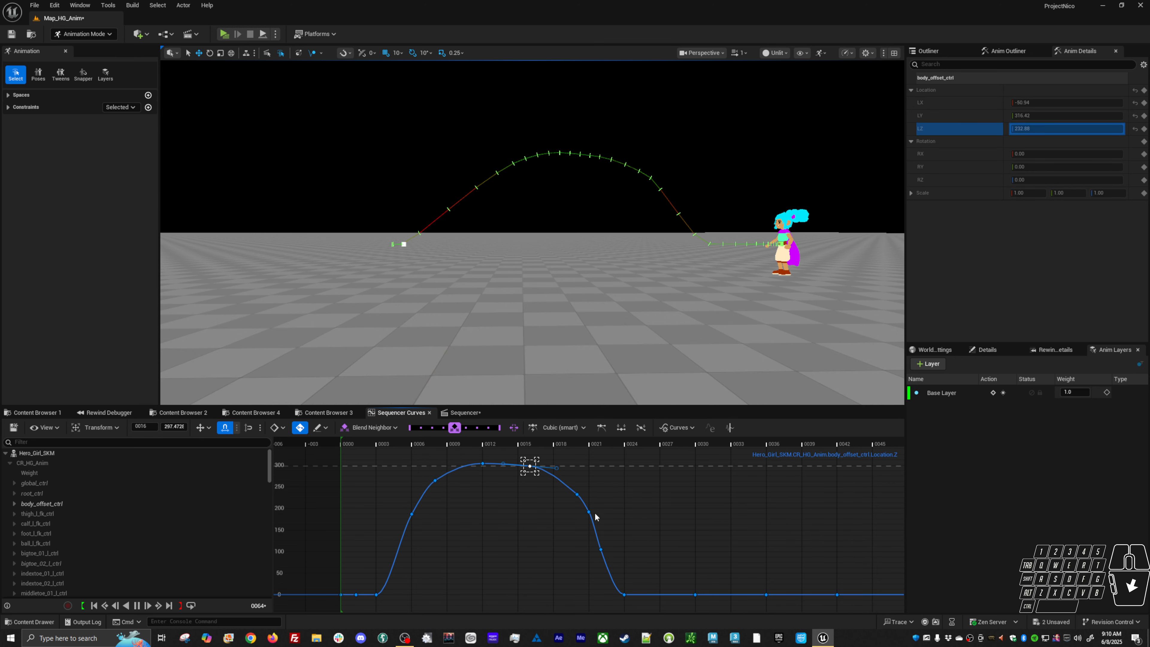
Raise the Location Z keys at frames 20 and 21 to about 238 and 198, and try another adjustment of the frame 16 key
{"action": "left_click_drag", "start_coordinate": [568, 487], "coordinate": [593, 519]}
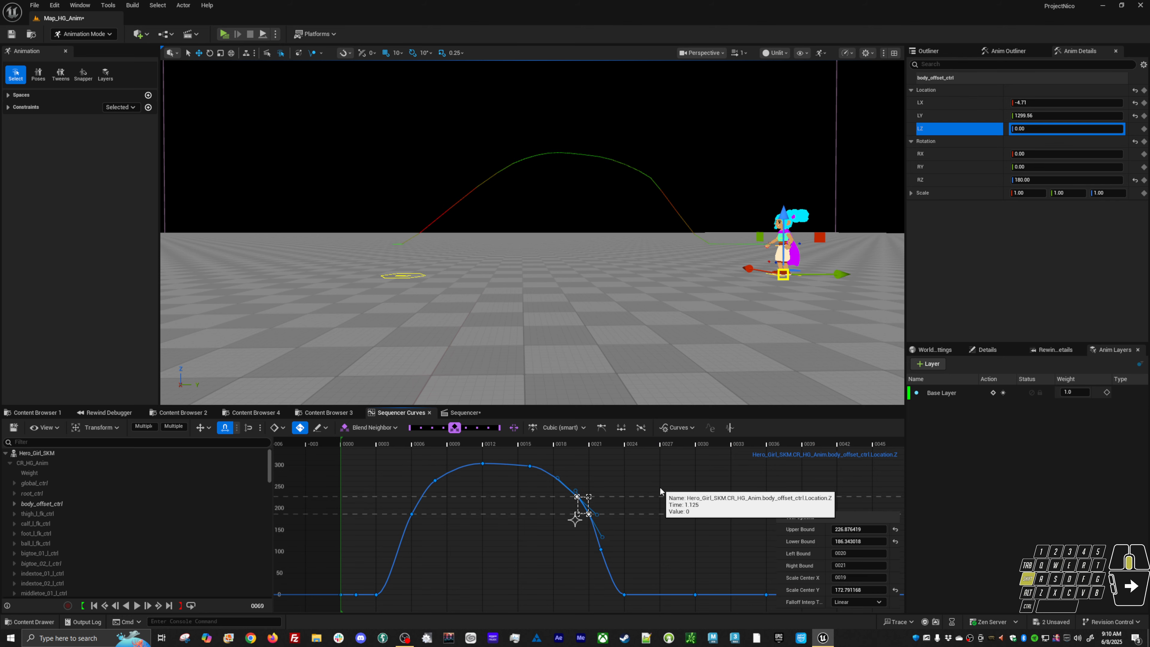
{"action": "middle_click_drag", "start_coordinate": [660, 486], "coordinate": [657, 482]}
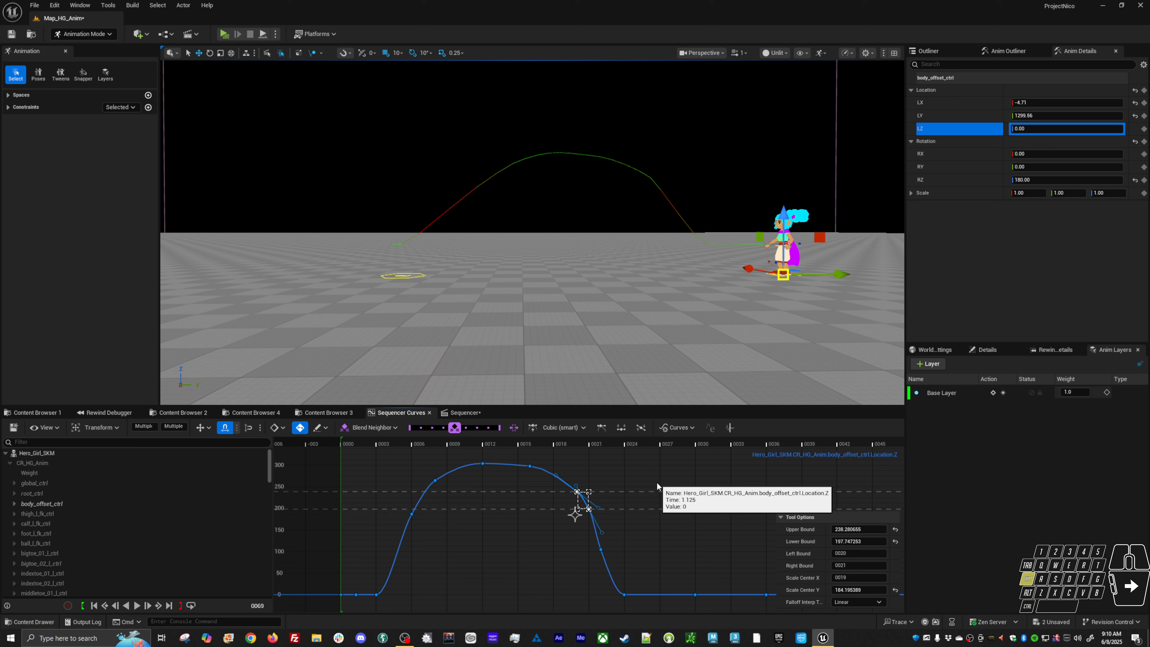
{"action": "left_click", "coordinate": [530, 466]}
{"action": "middle_click_drag", "start_coordinate": [541, 488], "coordinate": [549, 511]}
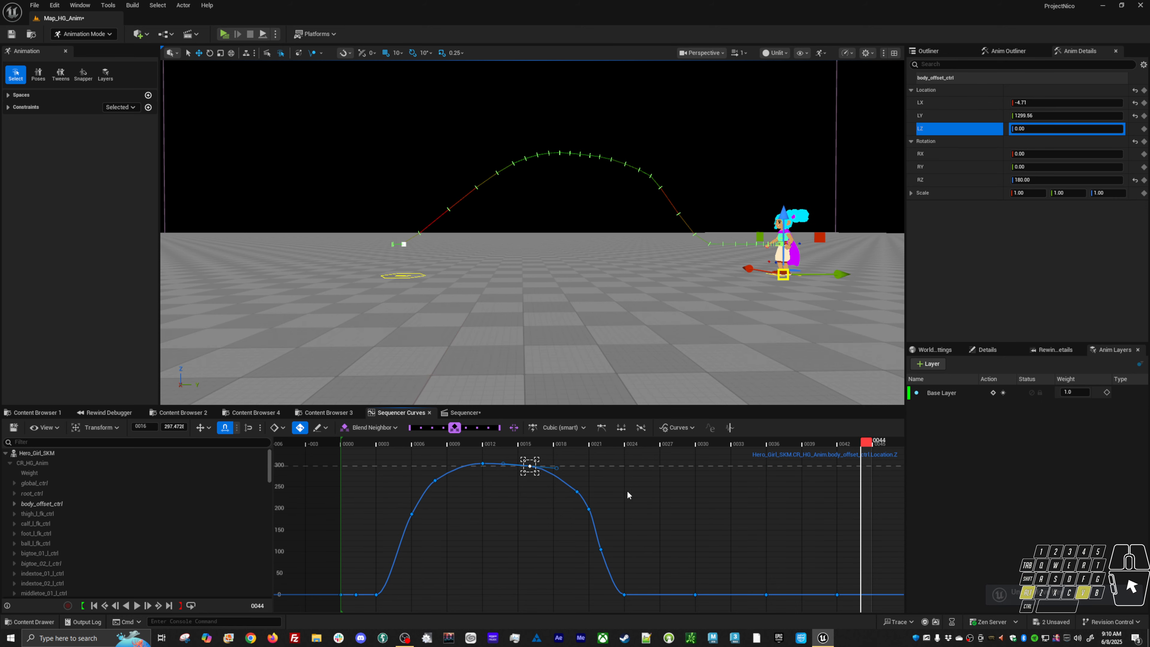
Shift all CR_HG_Anim keys from frame 21 onward one frame later in Sequencer and play back the jump
{"action": "left_click_drag", "start_coordinate": [561, 443], "coordinate": [600, 462]}
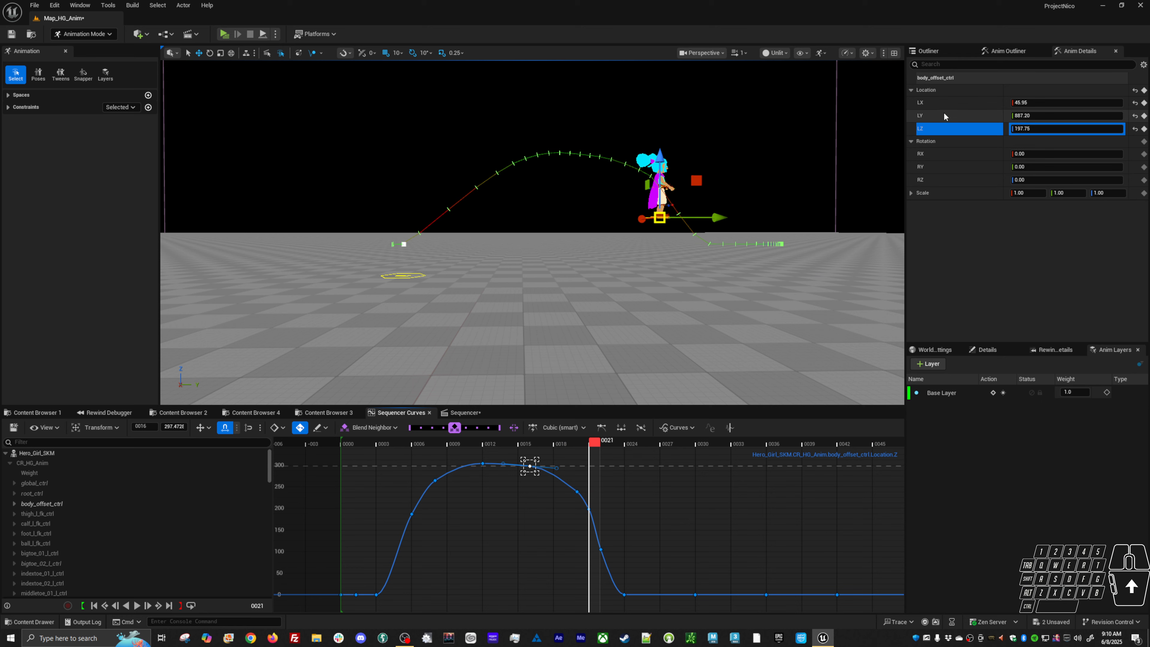
{"action": "left_click", "coordinate": [464, 412]}
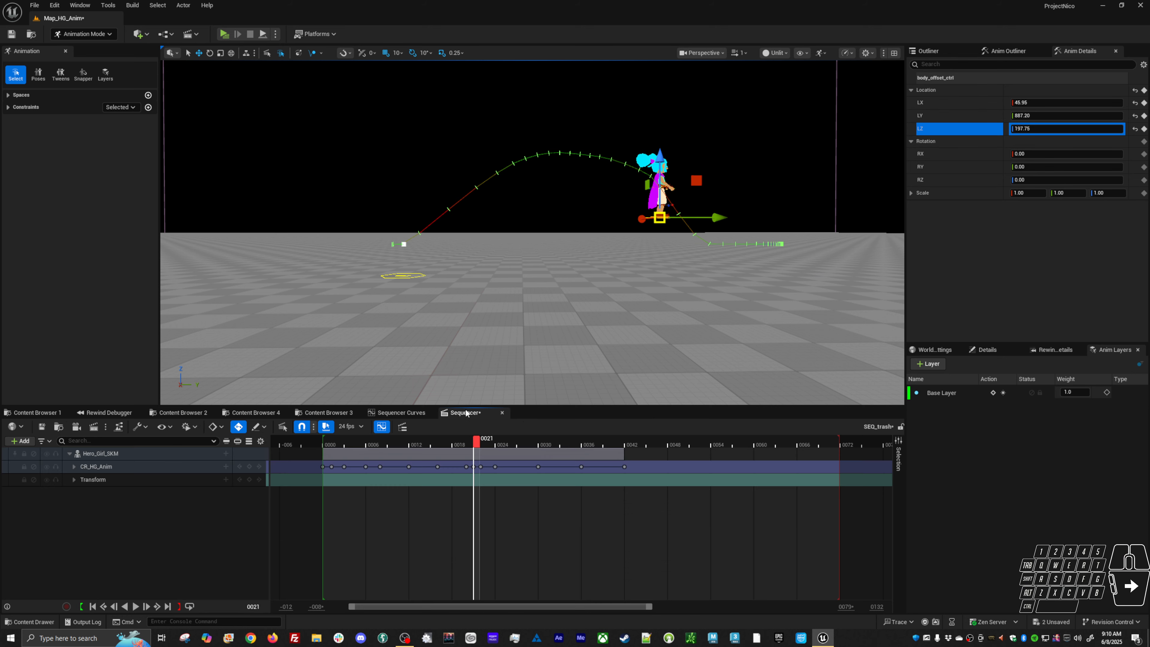
{"action": "scroll", "coordinate": [463, 478], "scroll_direction": "up", "scroll_amount": 3, "text": "alt+shift"}
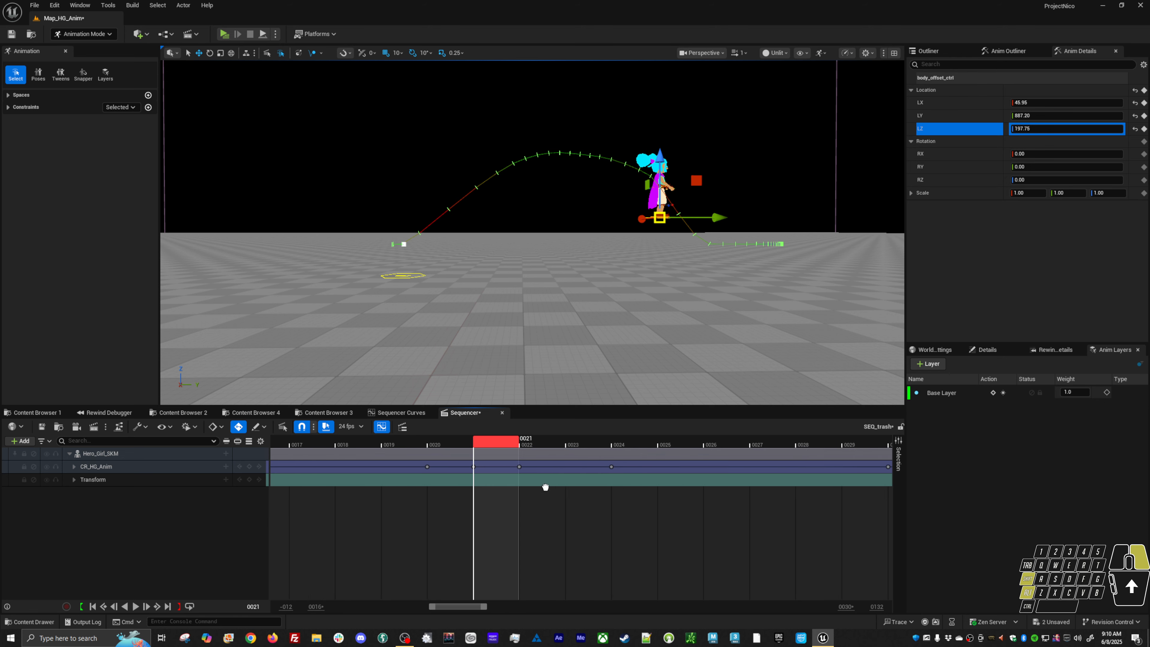
{"action": "left_click_drag", "start_coordinate": [854, 466], "coordinate": [348, 444]}
{"action": "key", "text": "alt+v"}
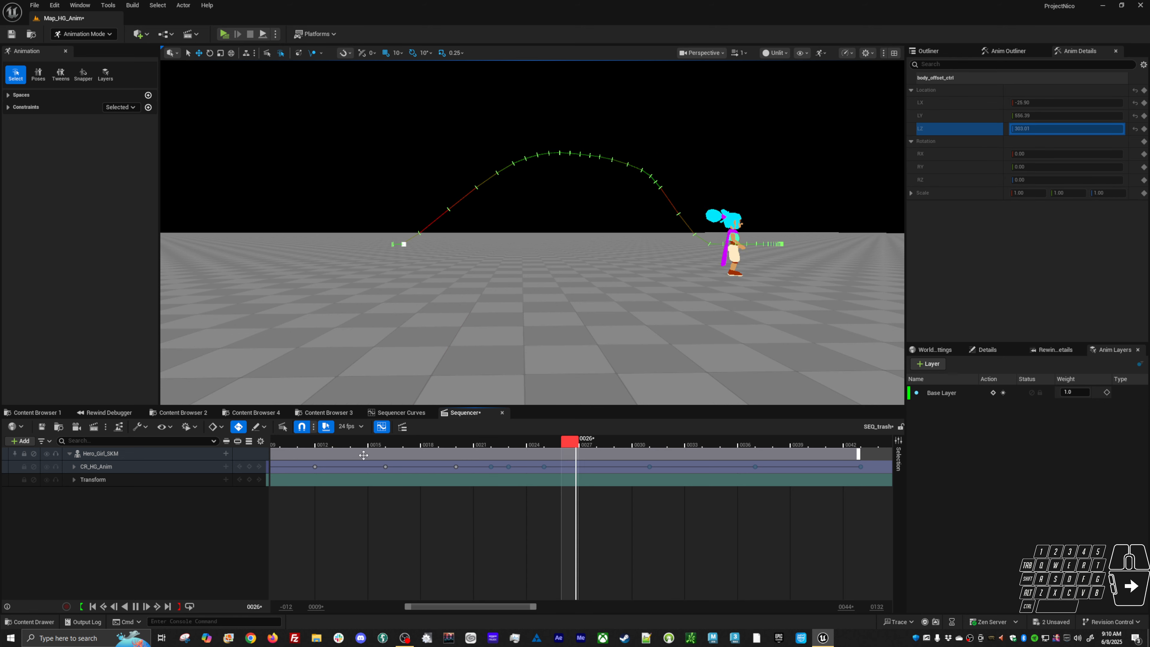
Move the CR_HG_Anim key at frame 22 one frame earlier to frame 21 and play back the jump
{"action": "left_click_drag", "start_coordinate": [461, 440], "coordinate": [517, 443]}
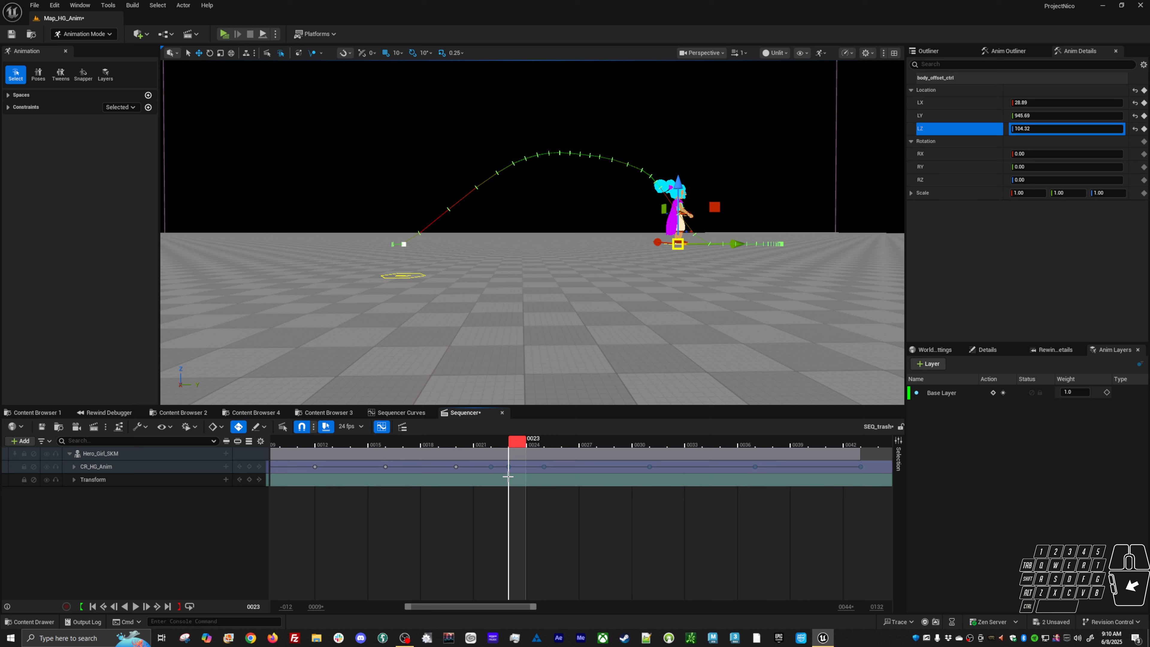
{"action": "left_click_drag", "start_coordinate": [491, 467], "coordinate": [473, 467]}
{"action": "key", "text": "space"}
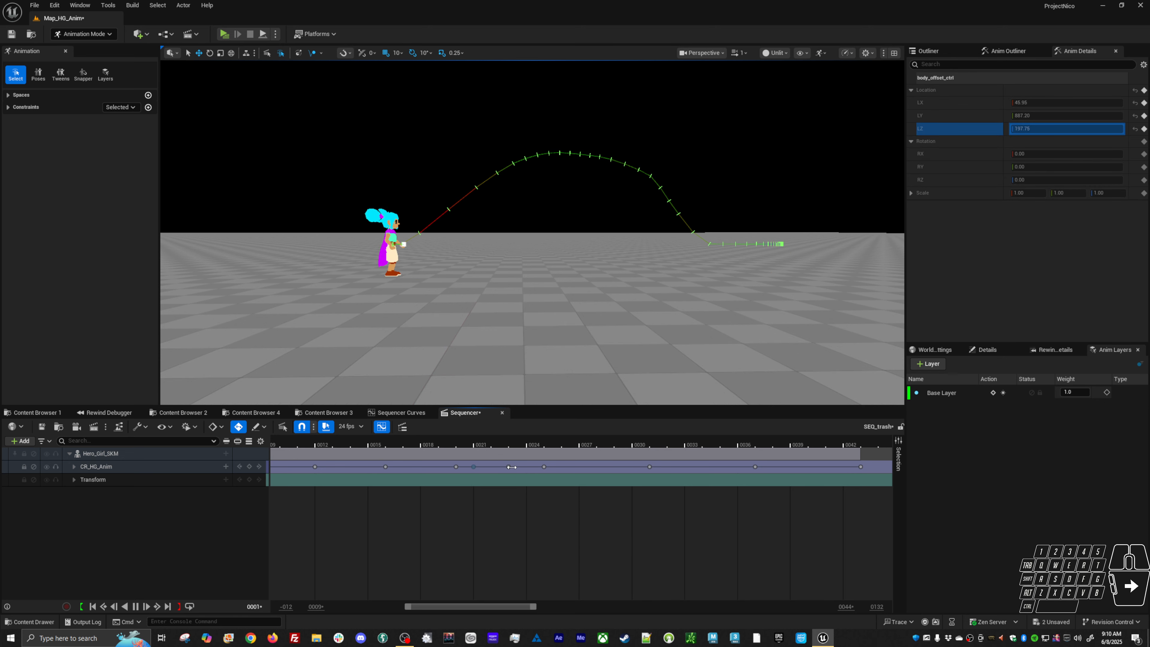
{"action": "key", "text": "space"}
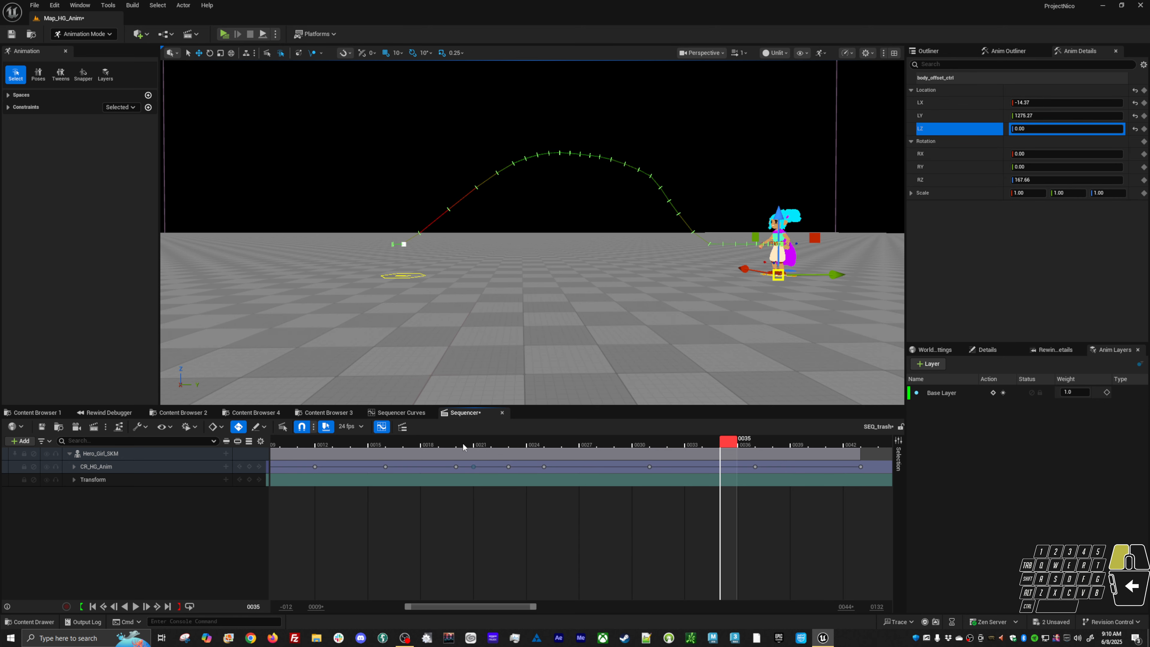
Delete body_offset_ctrl's Location Y keys at frames 20 and 21 in the curve editor and play back the jump
{"action": "mouse_move", "coordinate": [463, 447]}
{"action": "left_mouse_down"}
{"action": "mouse_move", "coordinate": [407, 448]}
{"action": "mouse_move", "coordinate": [467, 452]}
{"action": "left_mouse_up"}
{"action": "left_click", "coordinate": [941, 114]}
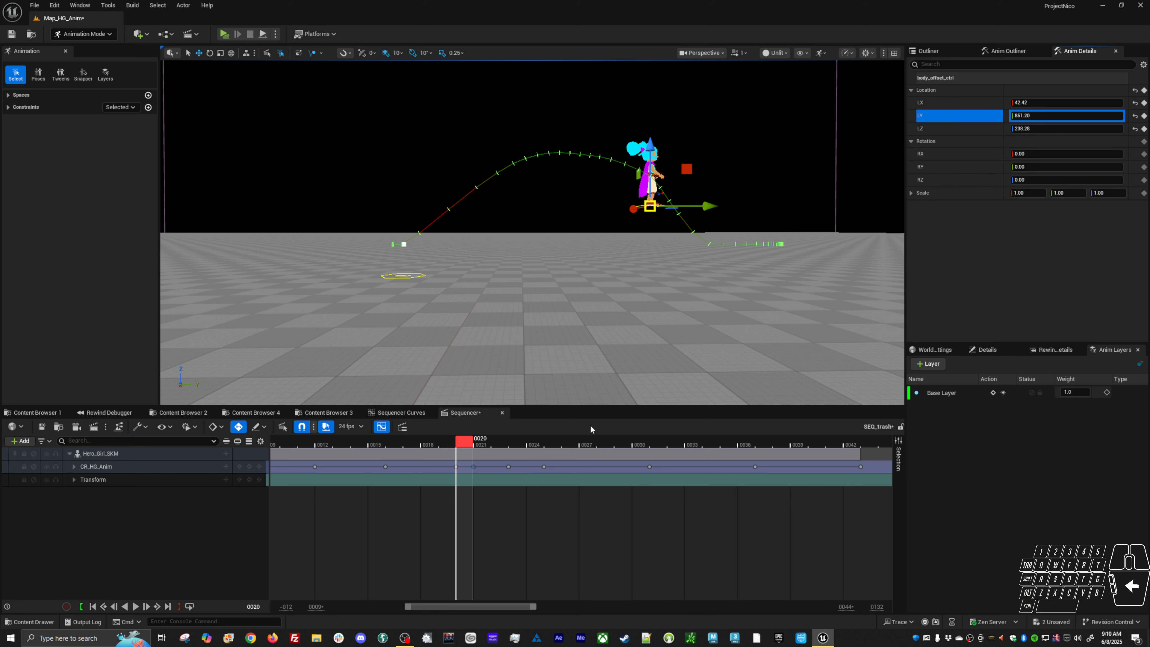
{"action": "left_click", "coordinate": [408, 414]}
{"action": "left_click_drag", "start_coordinate": [563, 515], "coordinate": [593, 499]}
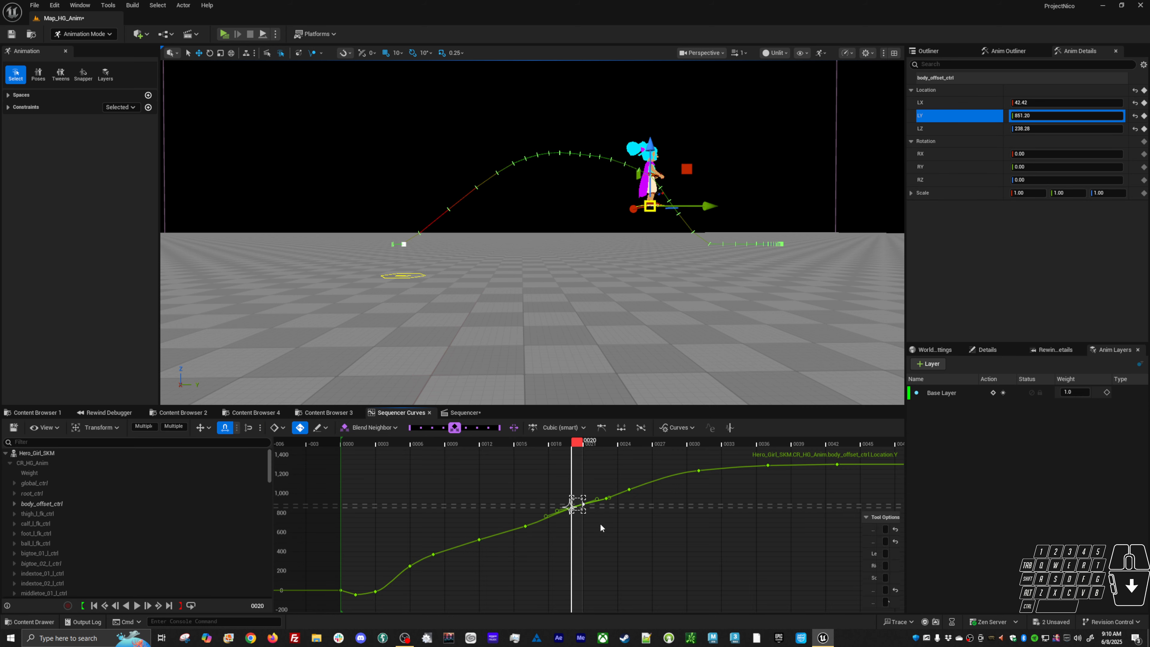
{"action": "key", "text": "Delete"}
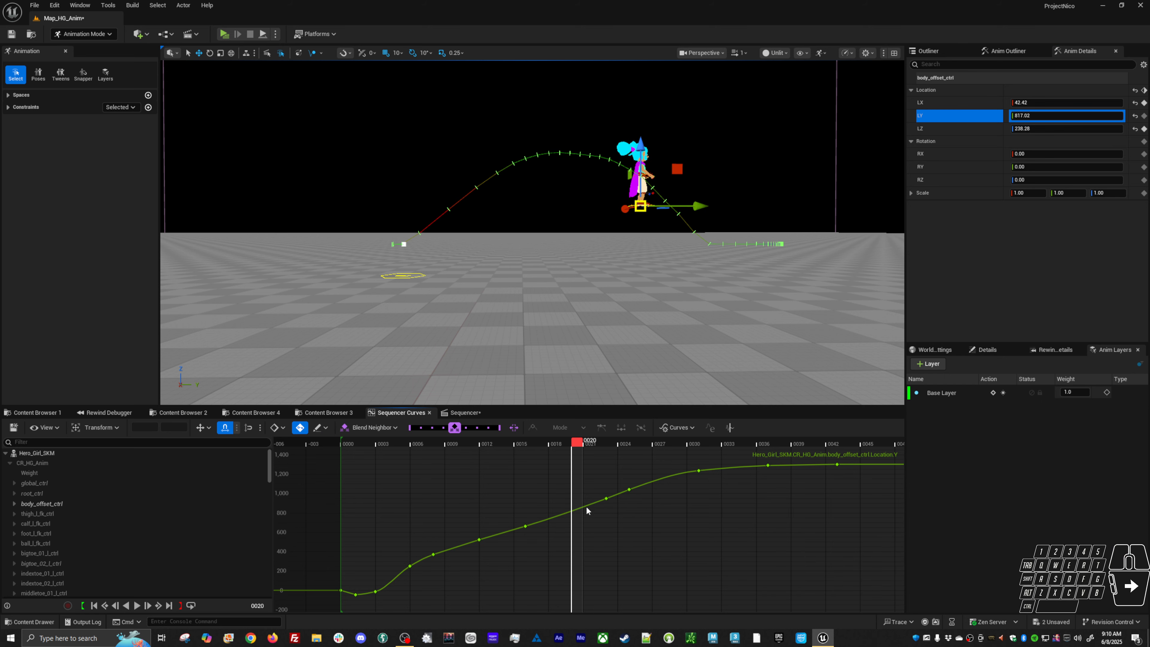
{"action": "key", "text": "space"}
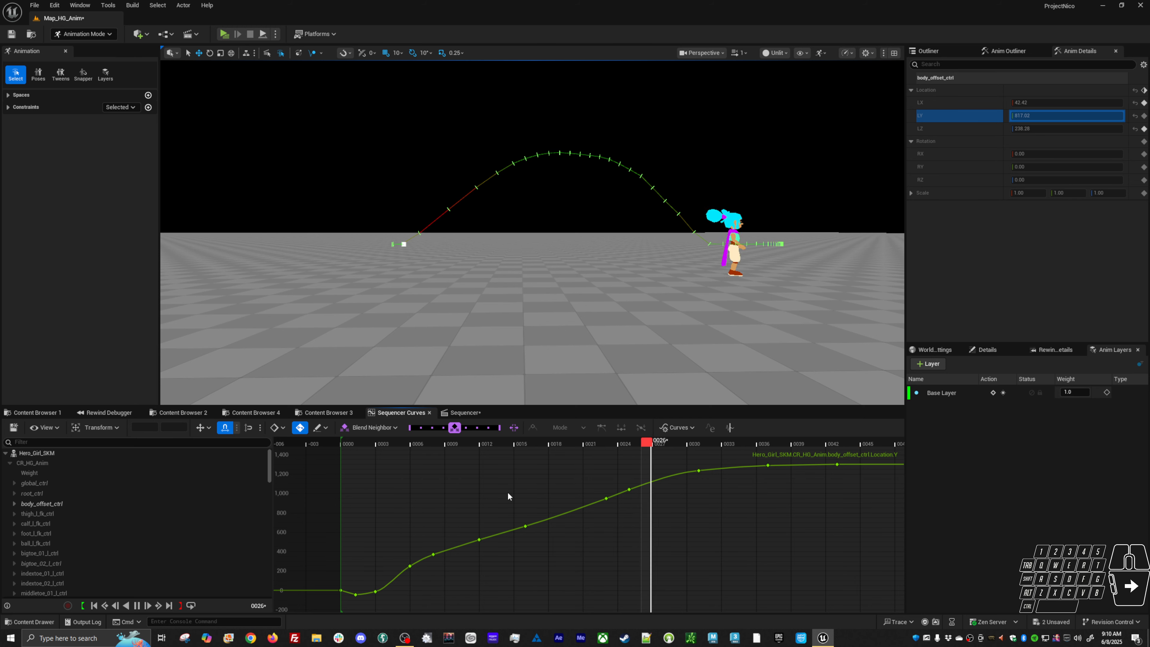
{"action": "left_click_drag", "start_coordinate": [510, 317], "coordinate": [727, 270], "text": "alt"}
{"action": "key", "text": "space"}
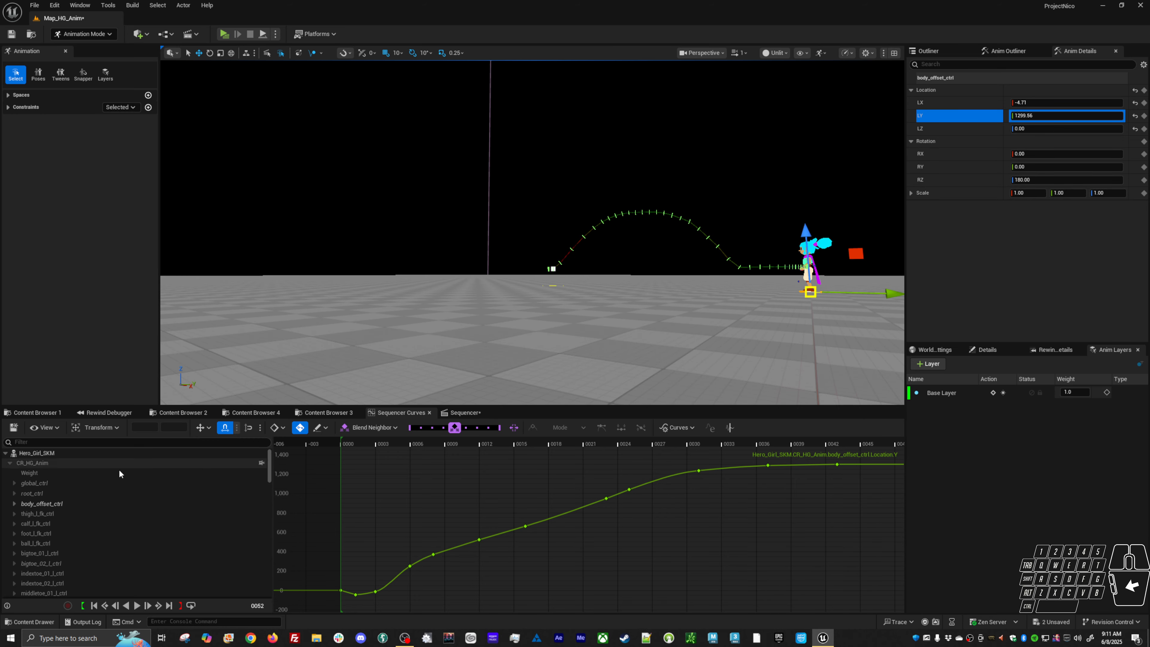
Play back the full Hero Girl jump and examine its arc and landing from the side, behind and the ground
{"action": "left_click", "coordinate": [65, 453]}
{"action": "key", "text": "f"}
{"action": "right_click_drag", "start_coordinate": [621, 302], "coordinate": [545, 347], "text": "alt"}
{"action": "key", "text": "space"}
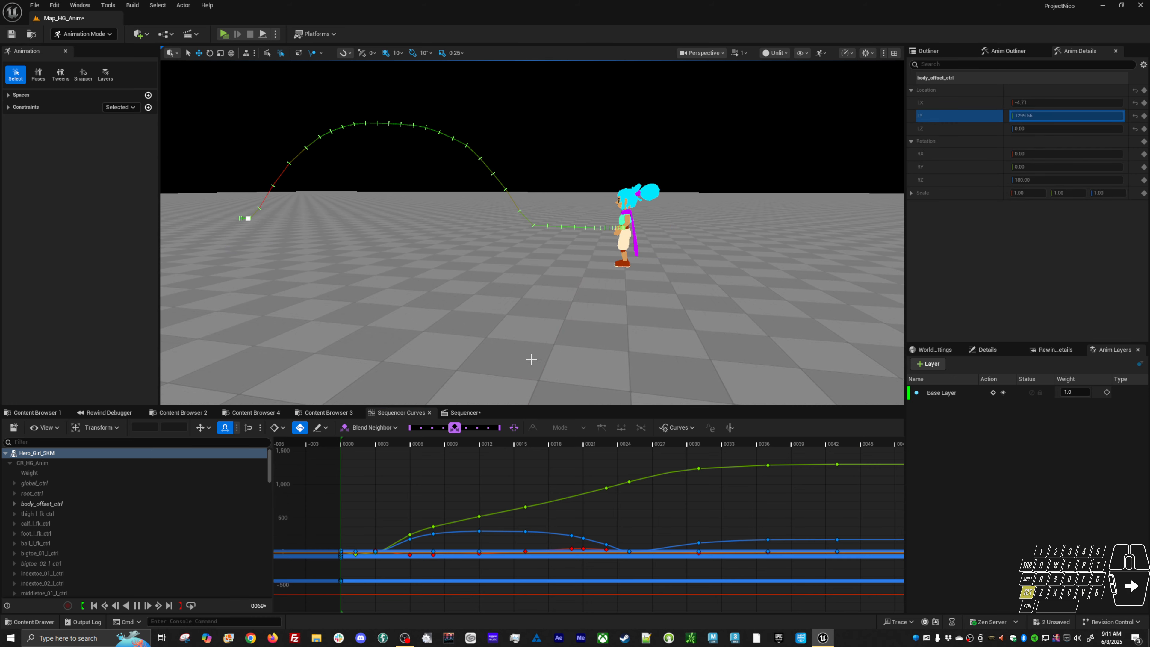
{"action": "middle_click_drag", "start_coordinate": [531, 360], "coordinate": [523, 338], "text": "alt"}
{"action": "left_click_drag", "start_coordinate": [524, 338], "coordinate": [666, 313], "text": "alt"}
{"action": "middle_click_drag", "start_coordinate": [666, 313], "coordinate": [745, 297], "text": "alt"}
{"action": "right_click_drag", "start_coordinate": [745, 297], "coordinate": [759, 290], "text": "alt"}
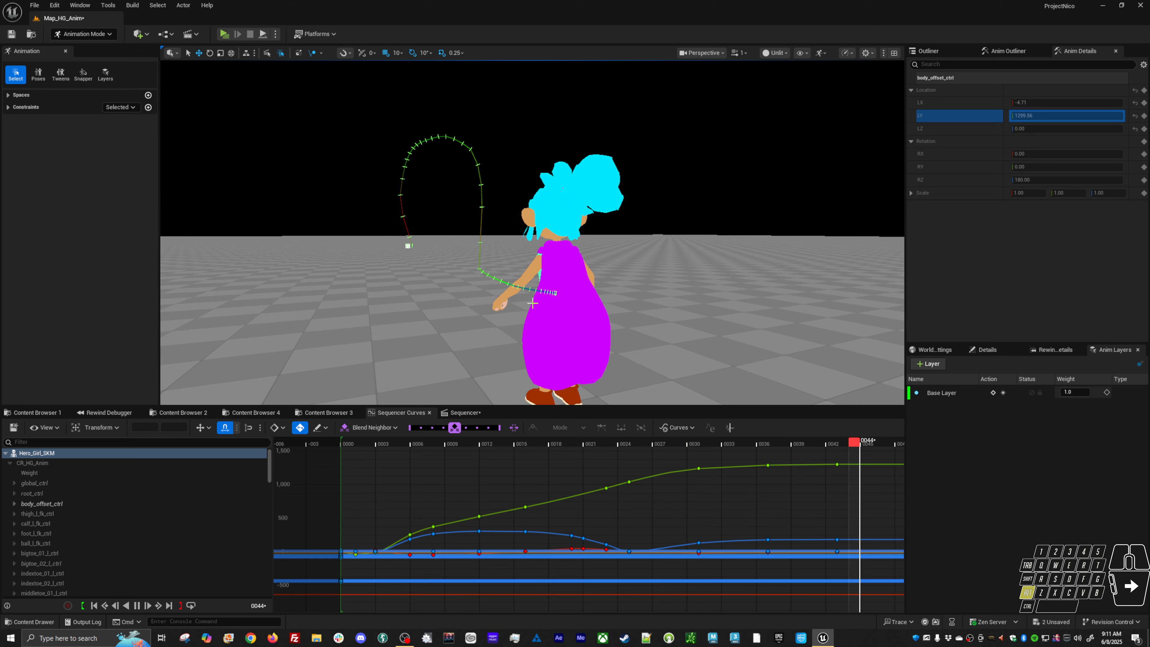
{"action": "left_click_drag", "start_coordinate": [533, 303], "coordinate": [518, 313], "text": "alt"}
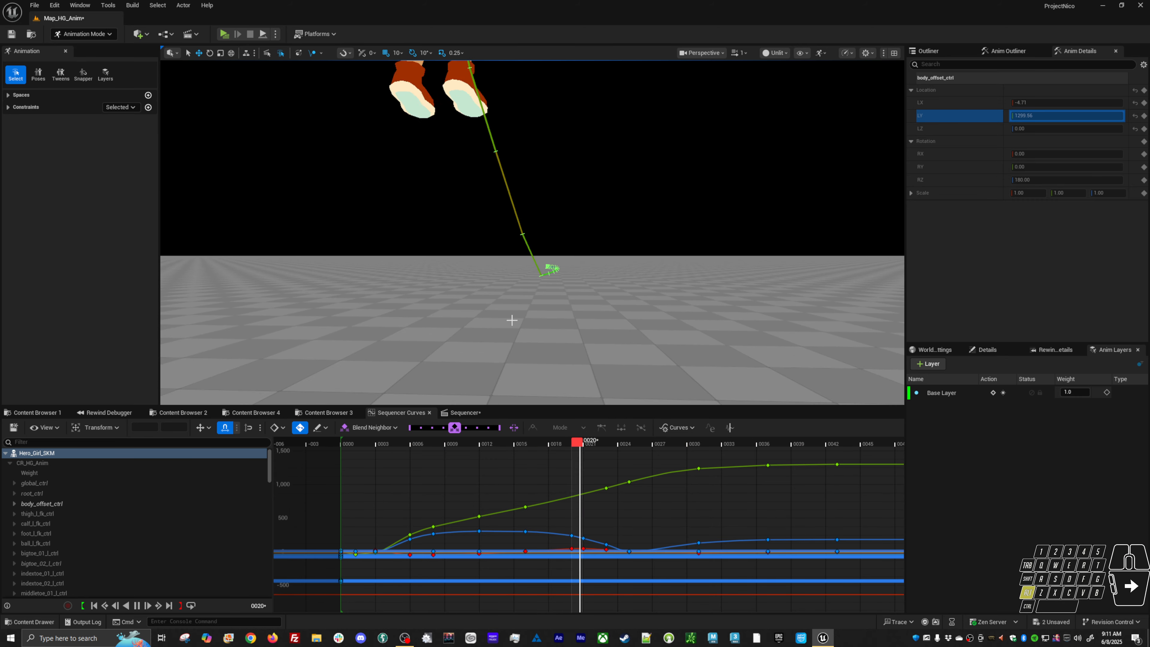
{"action": "right_click_drag", "start_coordinate": [512, 320], "coordinate": [533, 309], "text": "alt"}
{"action": "left_click_drag", "start_coordinate": [533, 310], "coordinate": [643, 292], "text": "alt"}
{"action": "right_click_drag", "start_coordinate": [643, 292], "coordinate": [636, 297], "text": "alt"}
{"action": "left_click_drag", "start_coordinate": [636, 296], "coordinate": [772, 322], "text": "alt"}
{"action": "right_click_drag", "start_coordinate": [772, 322], "coordinate": [781, 330], "text": "alt"}
{"action": "middle_click_drag", "start_coordinate": [781, 331], "coordinate": [781, 376], "text": "alt"}
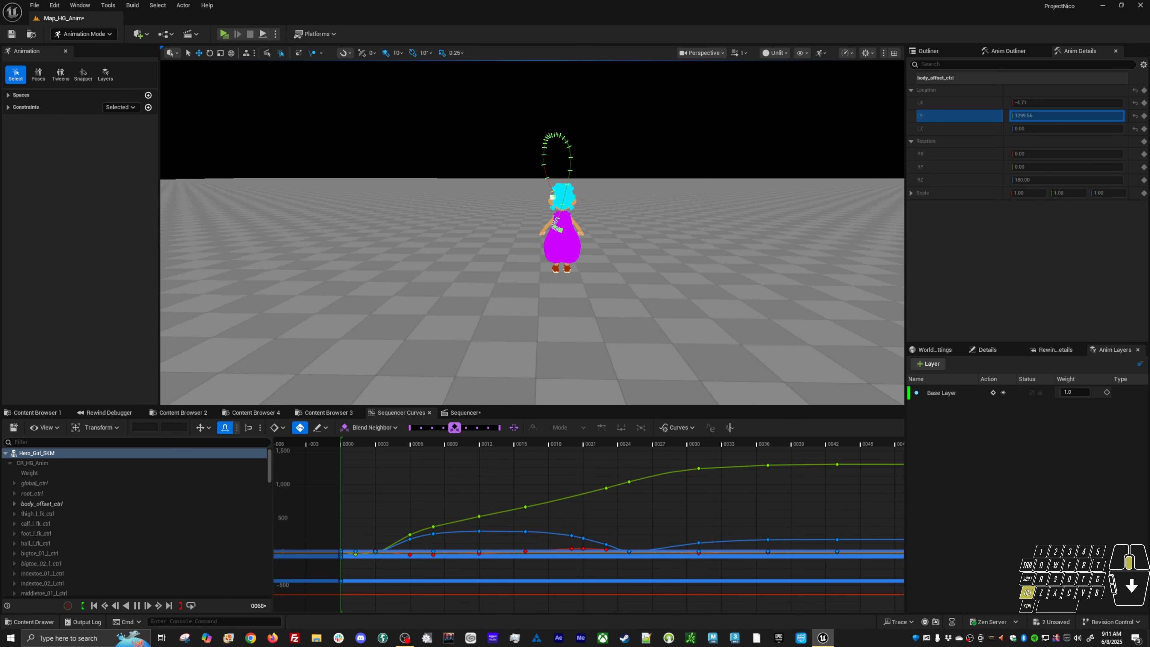
{"action": "mouse_move", "coordinate": [662, 241]}
{"action": "left_mouse_down", "text": "alt"}
{"action": "mouse_move", "coordinate": [435, 249]}
{"action": "mouse_move", "coordinate": [647, 241]}
{"action": "left_mouse_up", "text": "alt"}
{"action": "right_click_drag", "start_coordinate": [647, 241], "coordinate": [632, 236], "text": "alt"}
{"action": "middle_click_drag", "start_coordinate": [631, 235], "coordinate": [819, 267], "text": "alt"}
{"action": "scroll", "coordinate": [239, 261], "scroll_direction": "up", "scroll_amount": 1}
{"action": "key", "text": "space"}
Return to frame 0, search the project assets for "sword skm" and place Sword_SKM in the level beside the Hero Girl's feet
{"action": "left_click", "coordinate": [347, 443]}
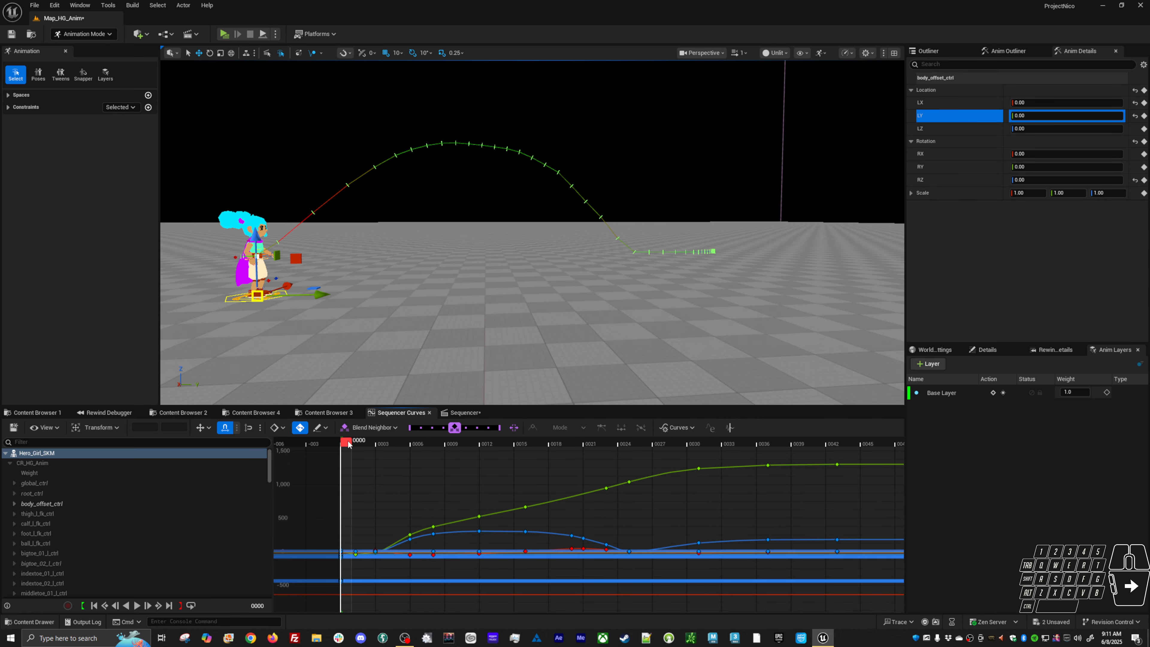
{"action": "middle_click_drag", "start_coordinate": [257, 265], "coordinate": [403, 244], "text": "alt"}
{"action": "right_click_drag", "start_coordinate": [403, 245], "coordinate": [457, 245], "text": "alt"}
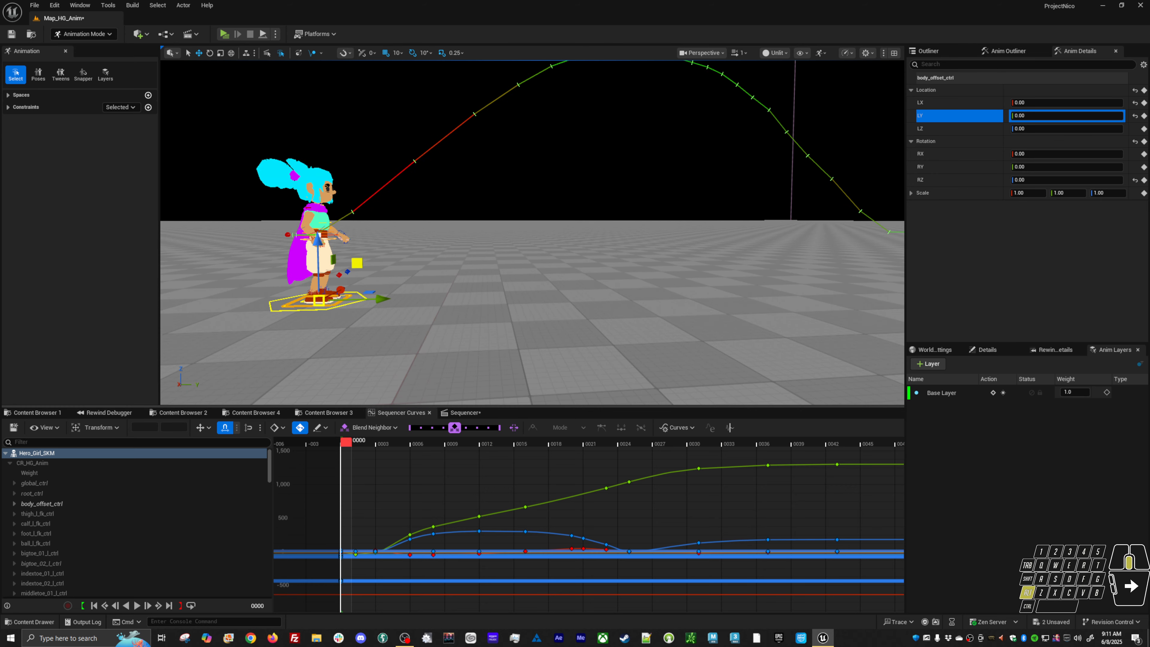
{"action": "middle_click_drag", "start_coordinate": [323, 260], "coordinate": [353, 249], "text": "alt"}
{"action": "right_click_drag", "start_coordinate": [353, 250], "coordinate": [357, 249], "text": "alt"}
{"action": "left_click_drag", "start_coordinate": [358, 249], "coordinate": [400, 250], "text": "alt"}
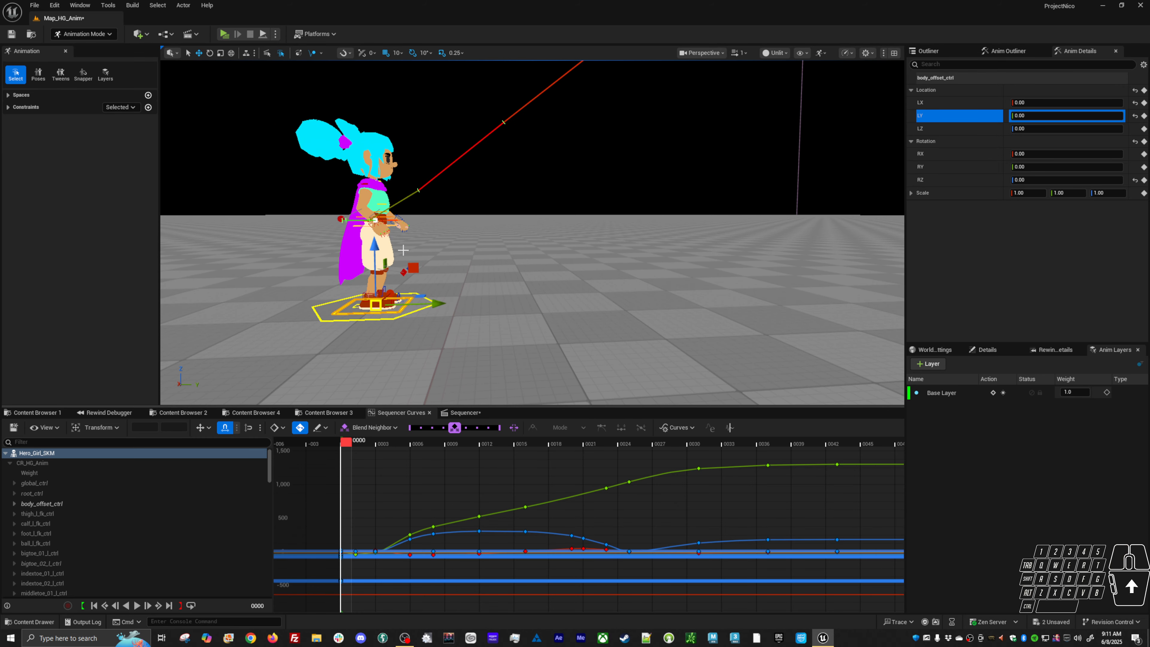
{"action": "left_click", "coordinate": [953, 53]}
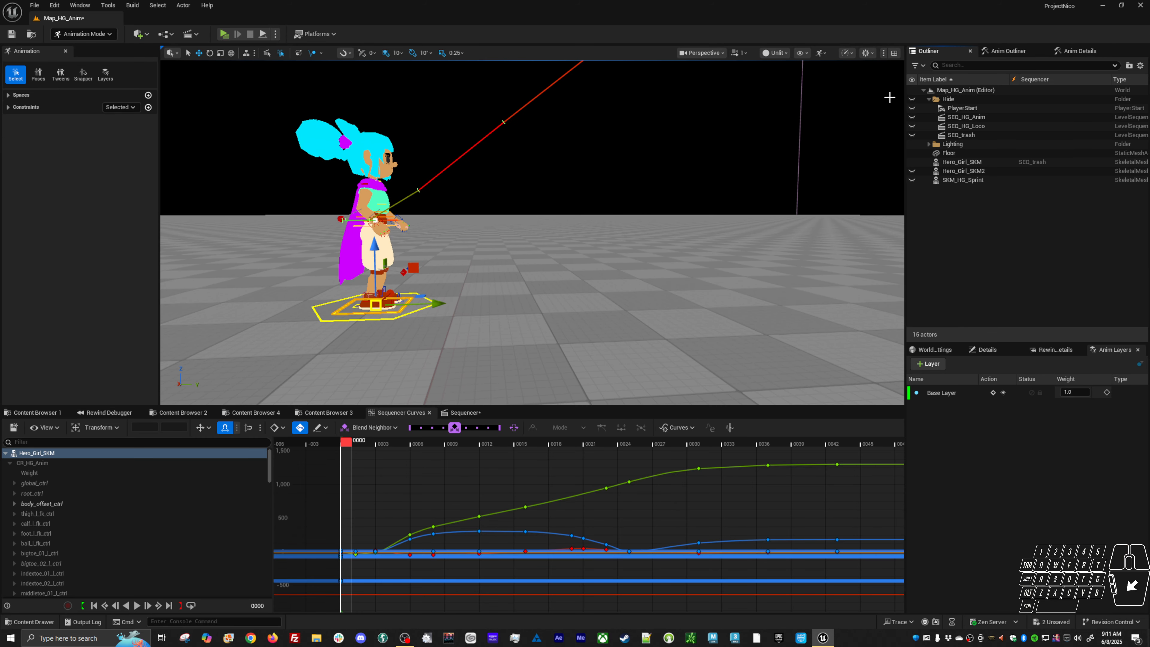
{"action": "left_click", "coordinate": [651, 289]}
{"action": "key", "text": "alt+shift+o"}
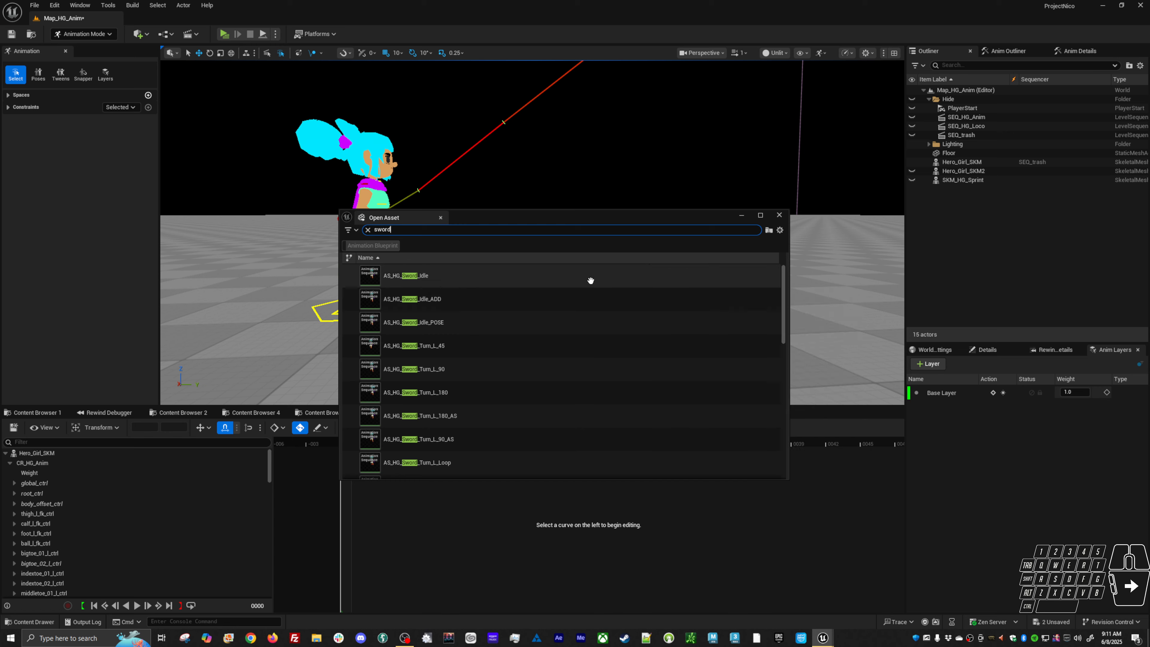
{"action": "key", "text": "Left"}
{"action": "key", "text": "Left"}
{"action": "key", "text": "BackSpace"}
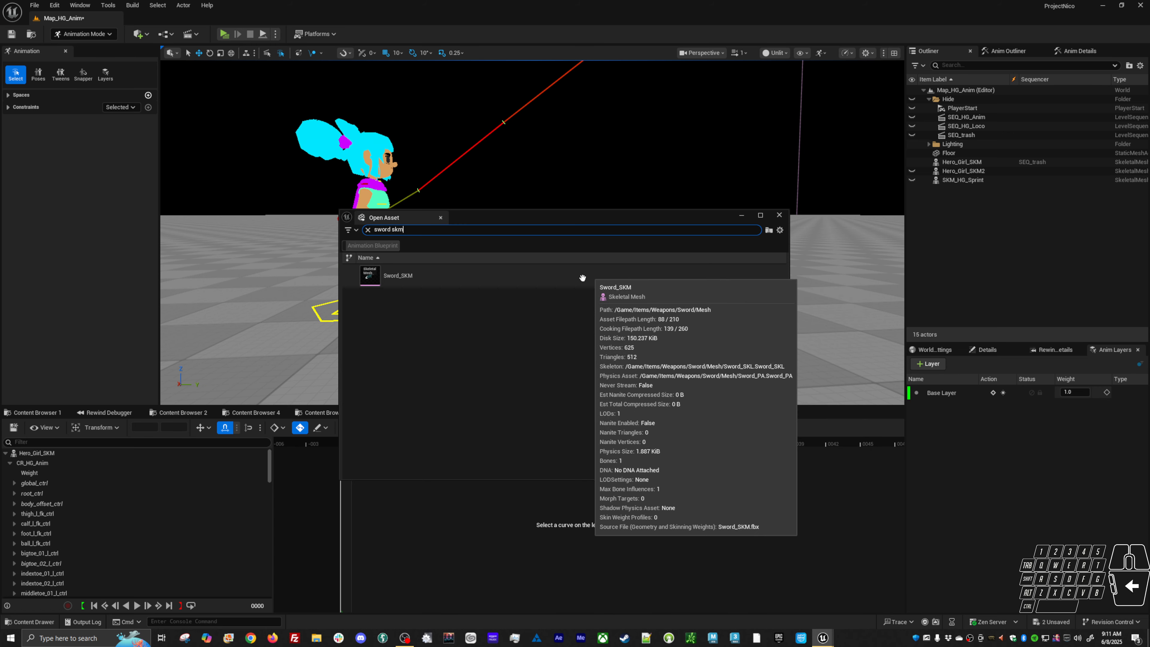
{"action": "left_click_drag", "start_coordinate": [385, 275], "coordinate": [300, 291]}
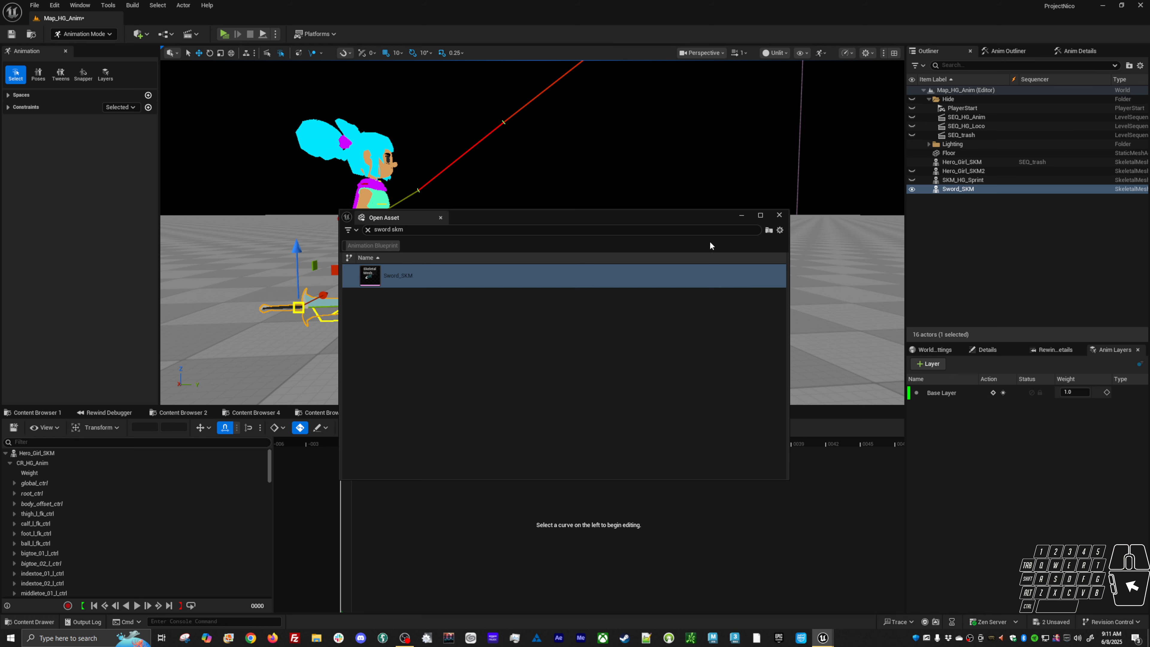
{"action": "left_click", "coordinate": [779, 216]}
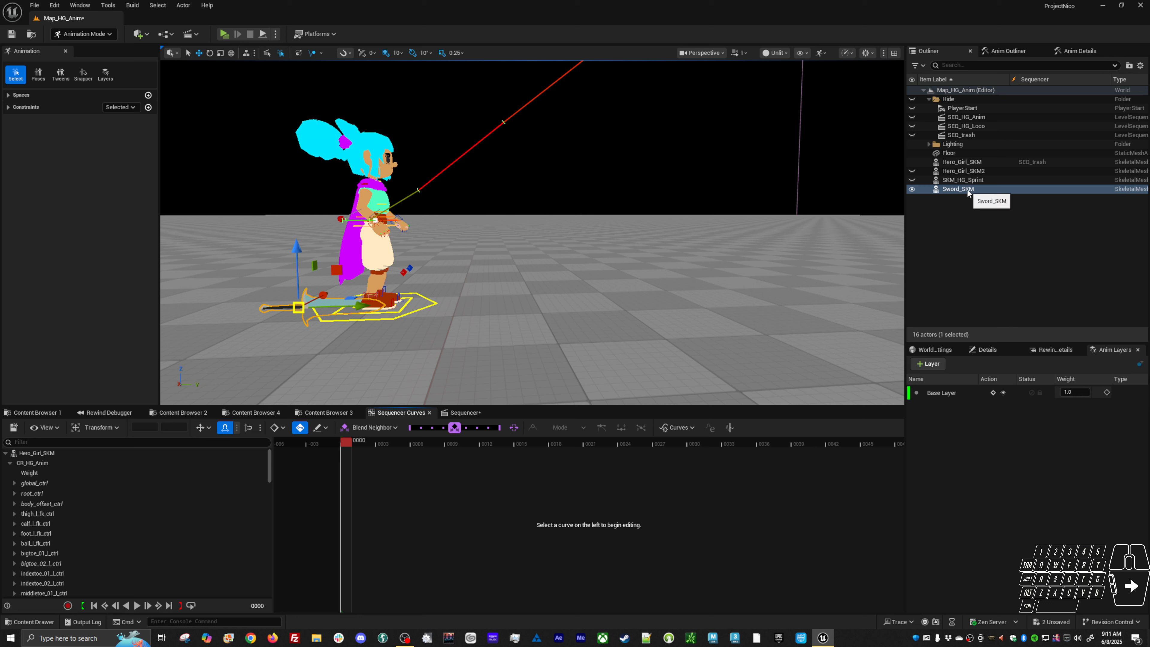
Attach Sword_SKM to Hero_Girl_SKM at the weapon_sheath_02 bone
{"action": "left_click_drag", "start_coordinate": [968, 193], "coordinate": [972, 163]}
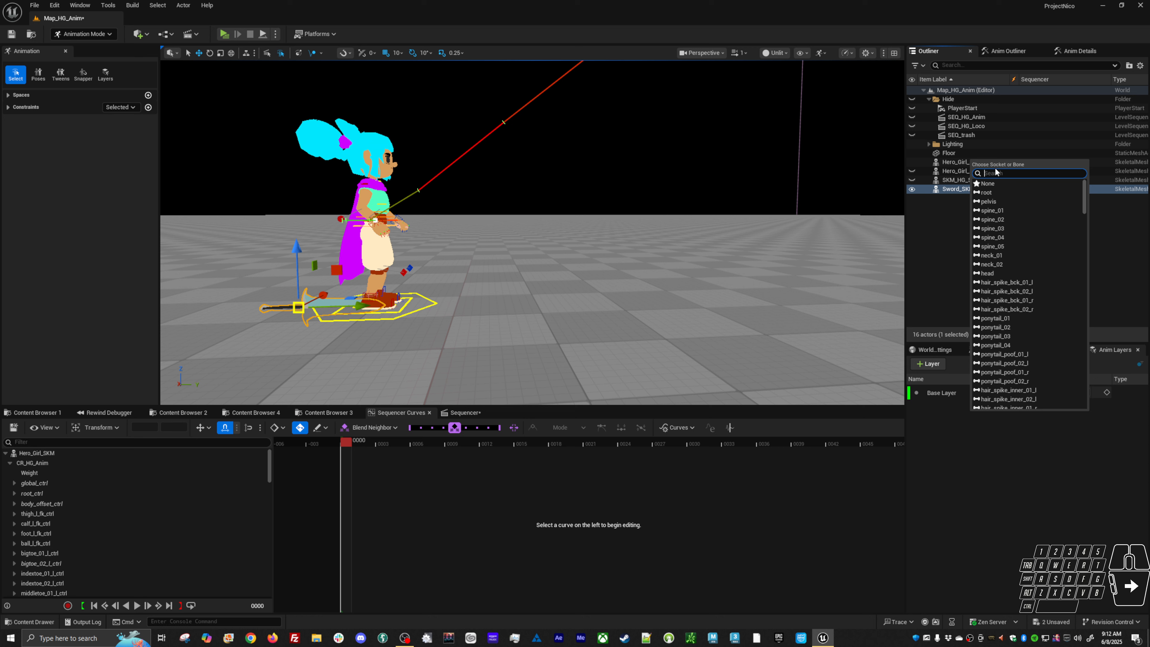
{"action": "type", "text": "weapon"}
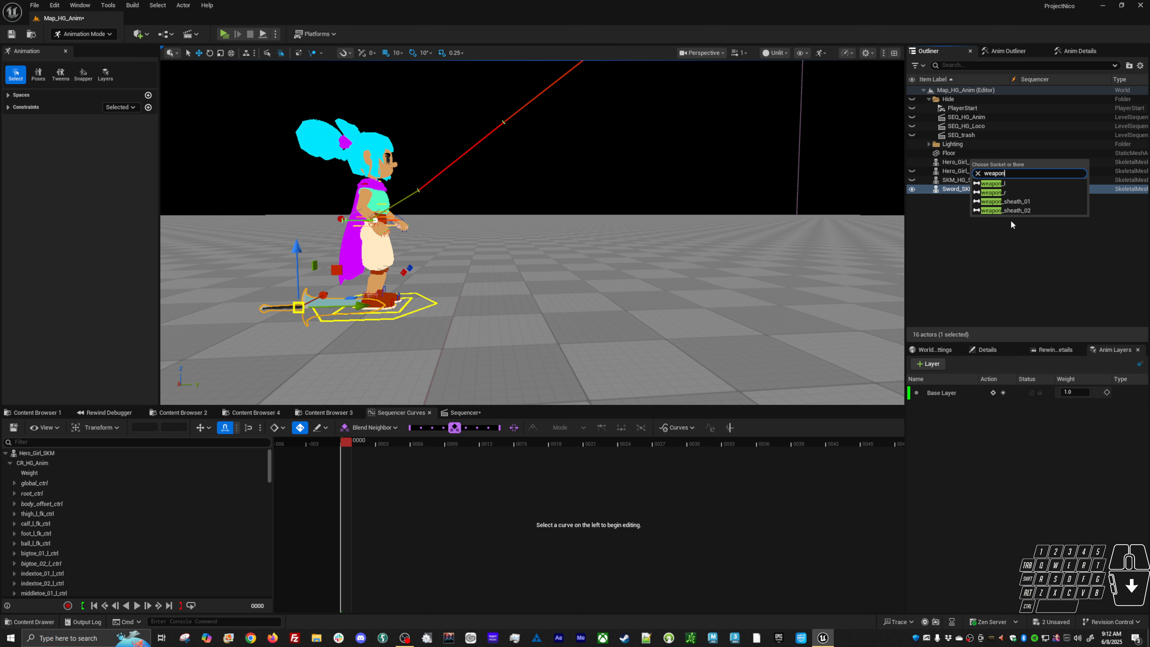
{"action": "left_click", "coordinate": [1011, 209]}
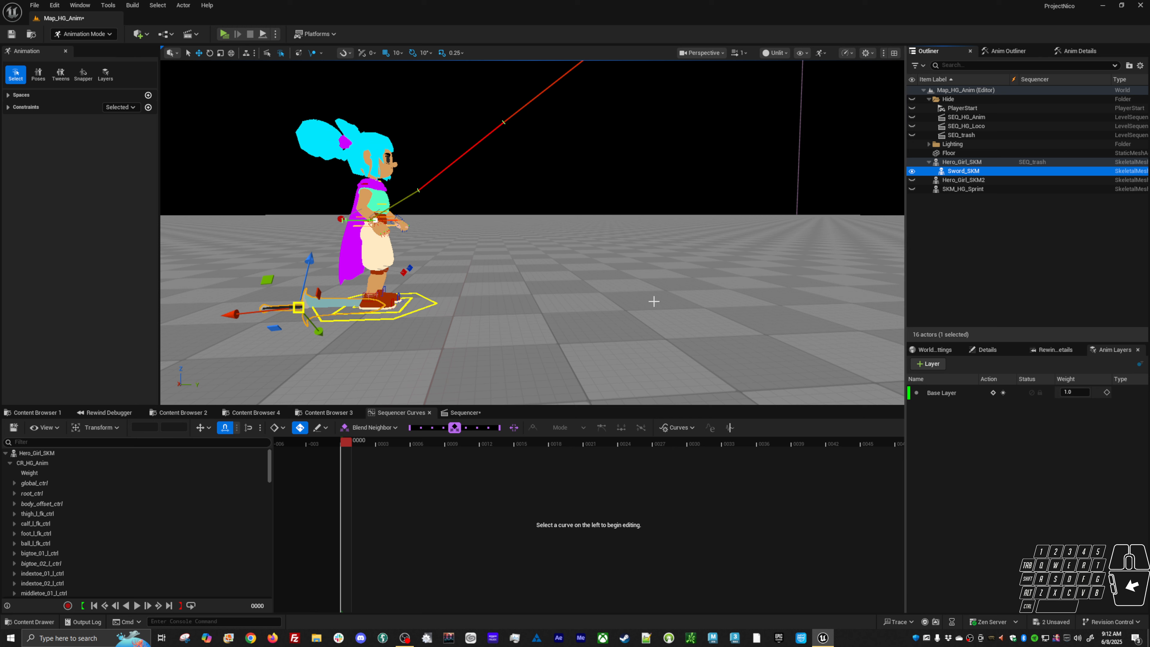
Duplicate the attached sword and reattach the copy to Hero_Girl_SKM at the weapon_r bone
{"action": "key", "text": "ctrl+d"}
{"action": "left_click_drag", "start_coordinate": [962, 181], "coordinate": [954, 229]}
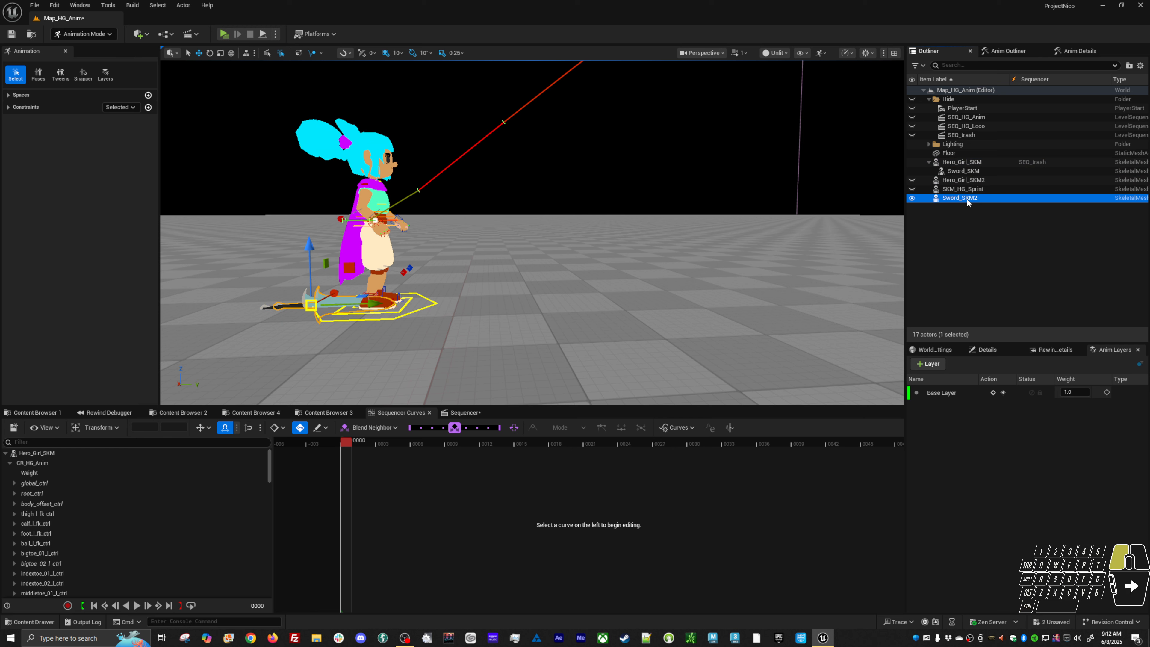
{"action": "left_click_drag", "start_coordinate": [968, 168], "coordinate": [969, 167]}
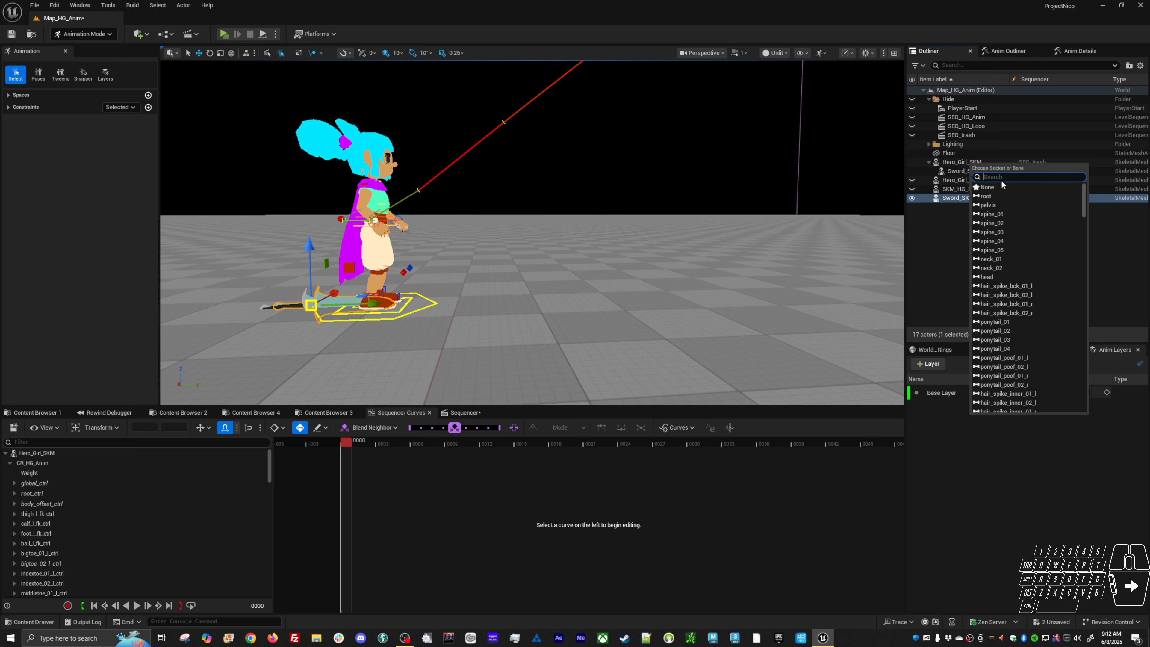
{"action": "type", "text": "weapon"}
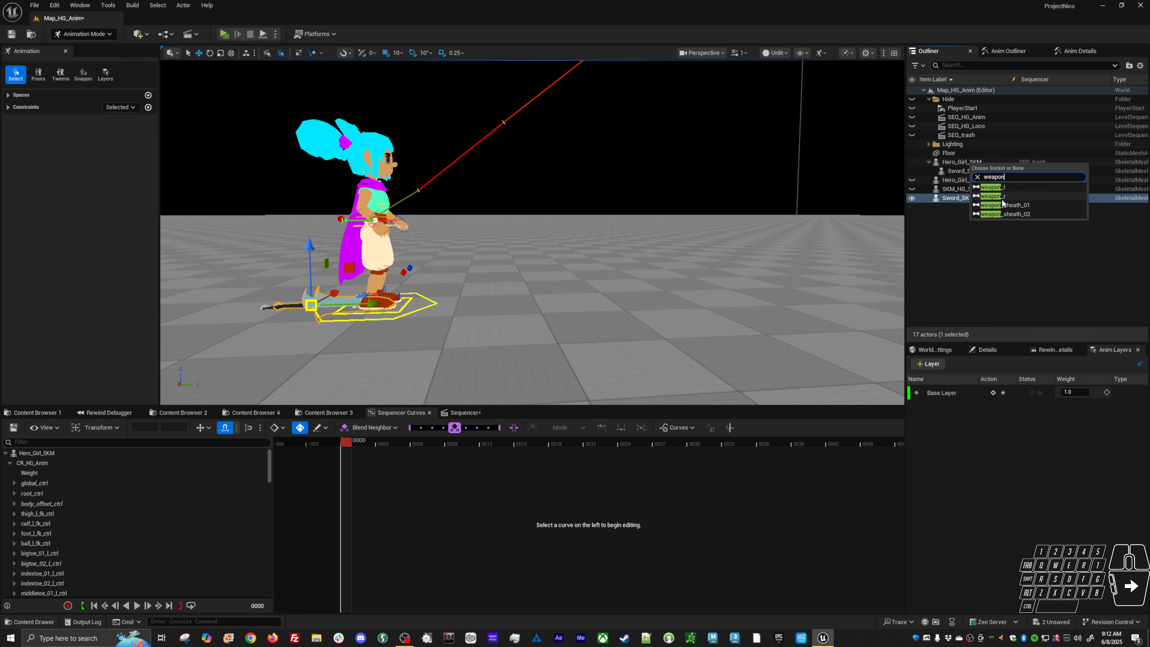
{"action": "left_click", "coordinate": [992, 196]}
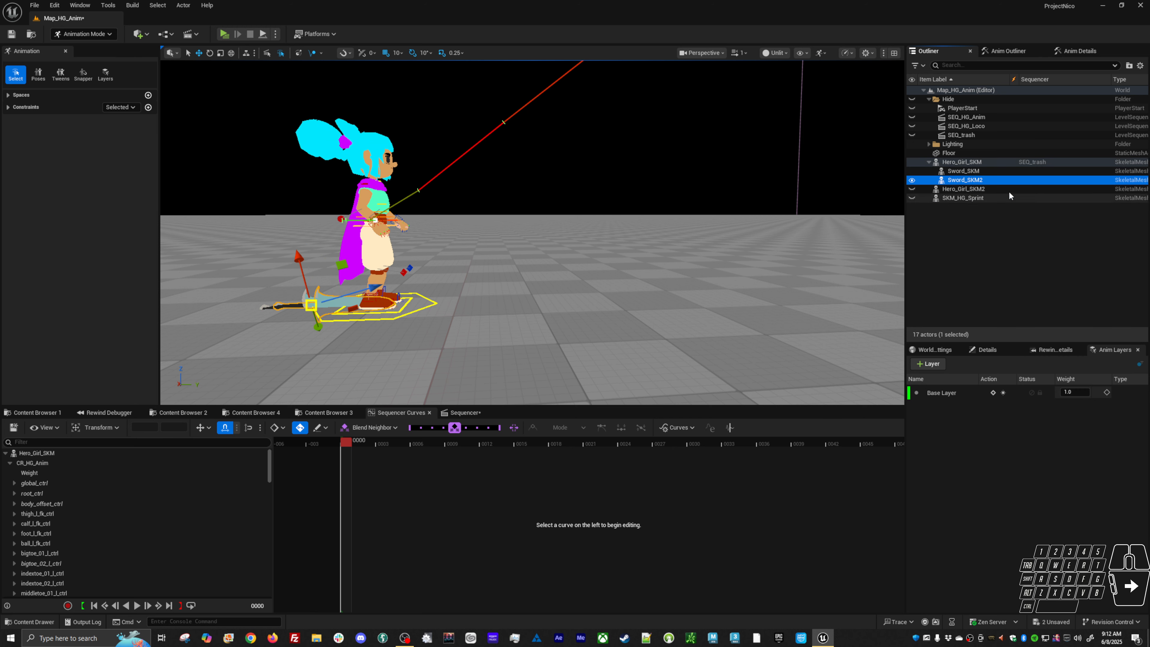
Reset the location and rotation of both attached swords to 0 so they snap to their bones
{"action": "left_click", "coordinate": [969, 173], "text": "ctrl"}
{"action": "left_click", "coordinate": [984, 349]}
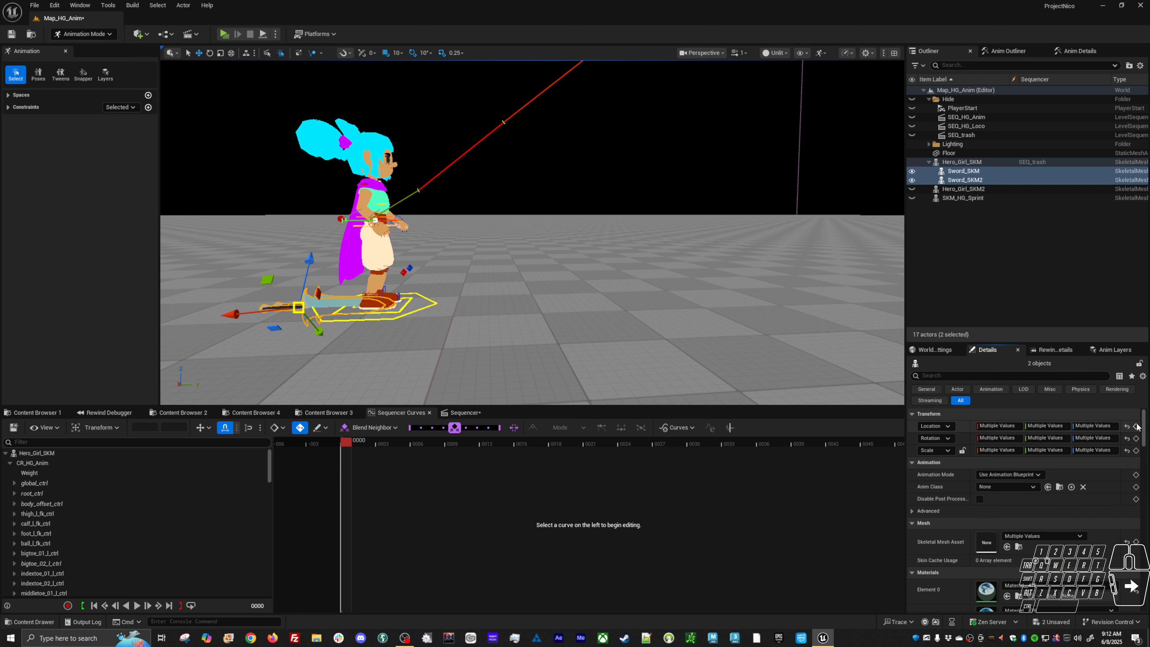
{"action": "left_click", "coordinate": [1127, 426]}
{"action": "left_click", "coordinate": [1127, 438]}
{"action": "left_click_drag", "start_coordinate": [586, 334], "coordinate": [550, 321], "text": "alt"}
{"action": "right_click_drag", "start_coordinate": [567, 323], "coordinate": [541, 301], "text": "alt"}
{"action": "left_click_drag", "start_coordinate": [541, 302], "coordinate": [596, 310], "text": "alt"}
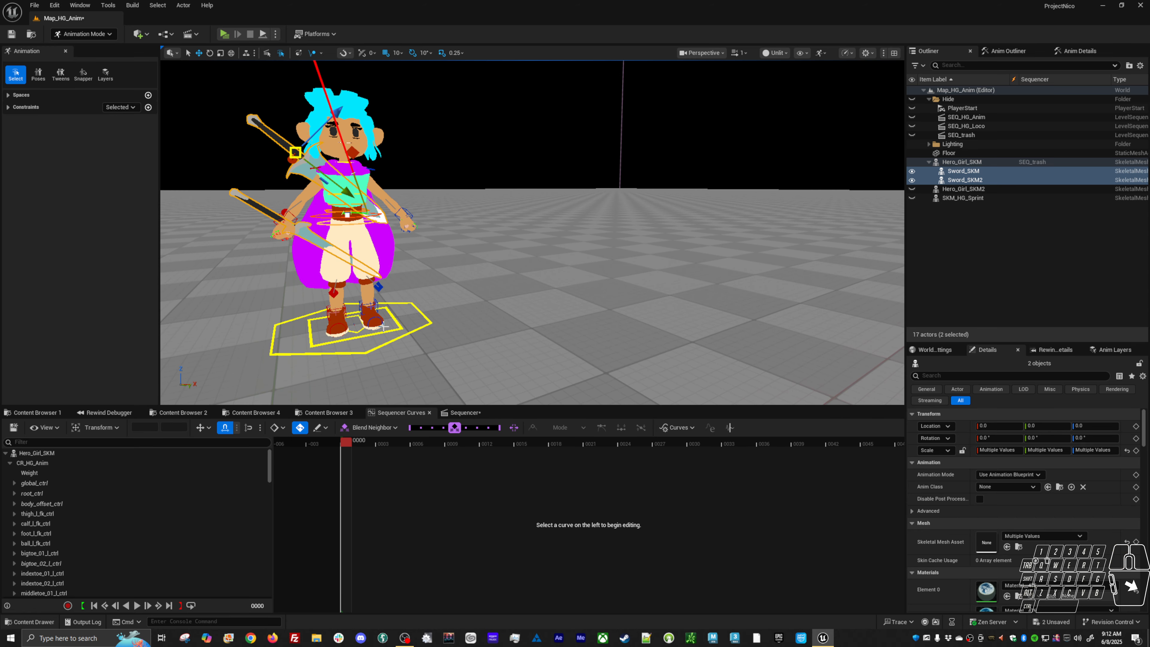
Select the Hero Girl's global_ctrl and examine its transform values and FK/IK switch attributes
{"action": "left_click", "coordinate": [424, 313]}
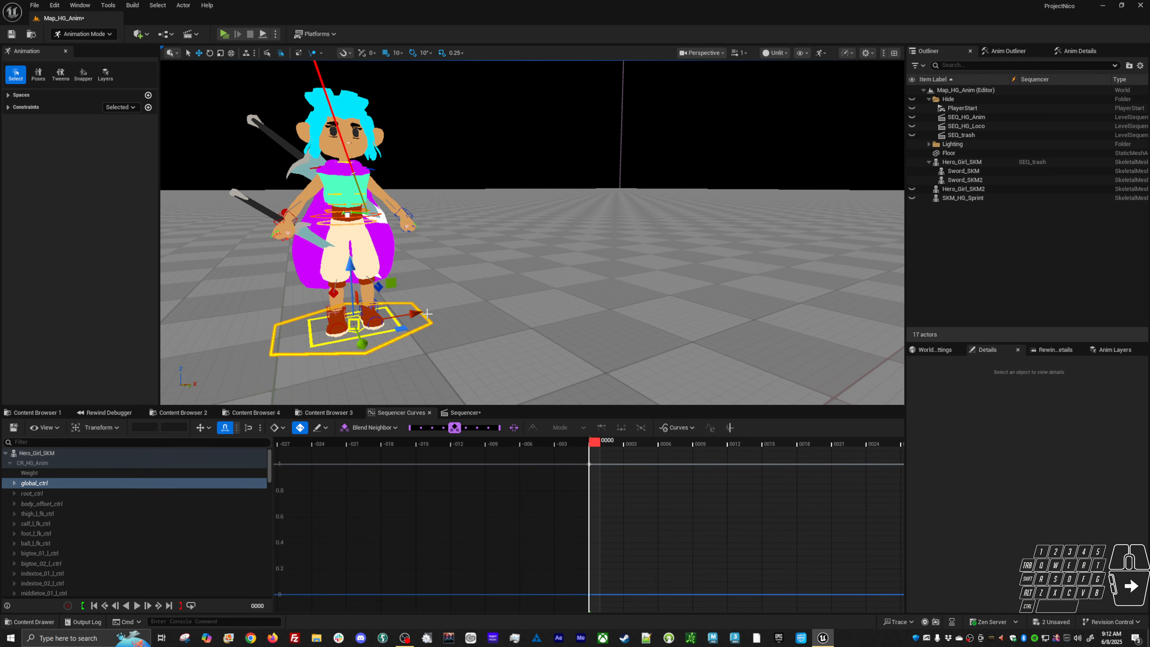
{"action": "left_click", "coordinate": [1013, 49]}
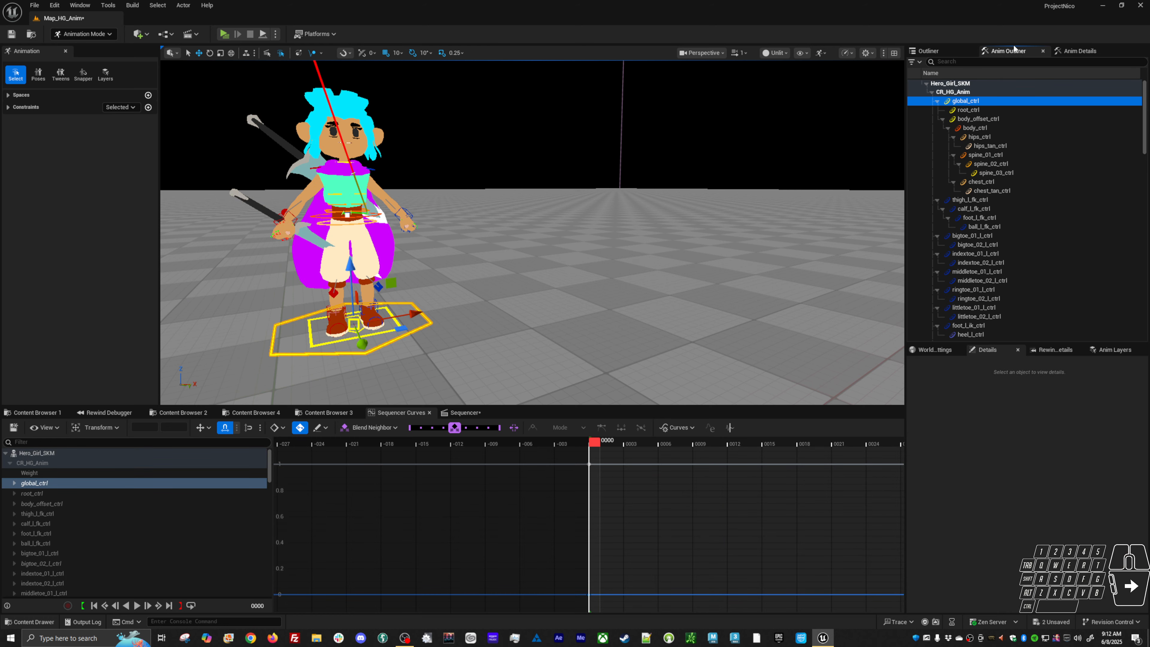
{"action": "left_click", "coordinate": [1073, 51]}
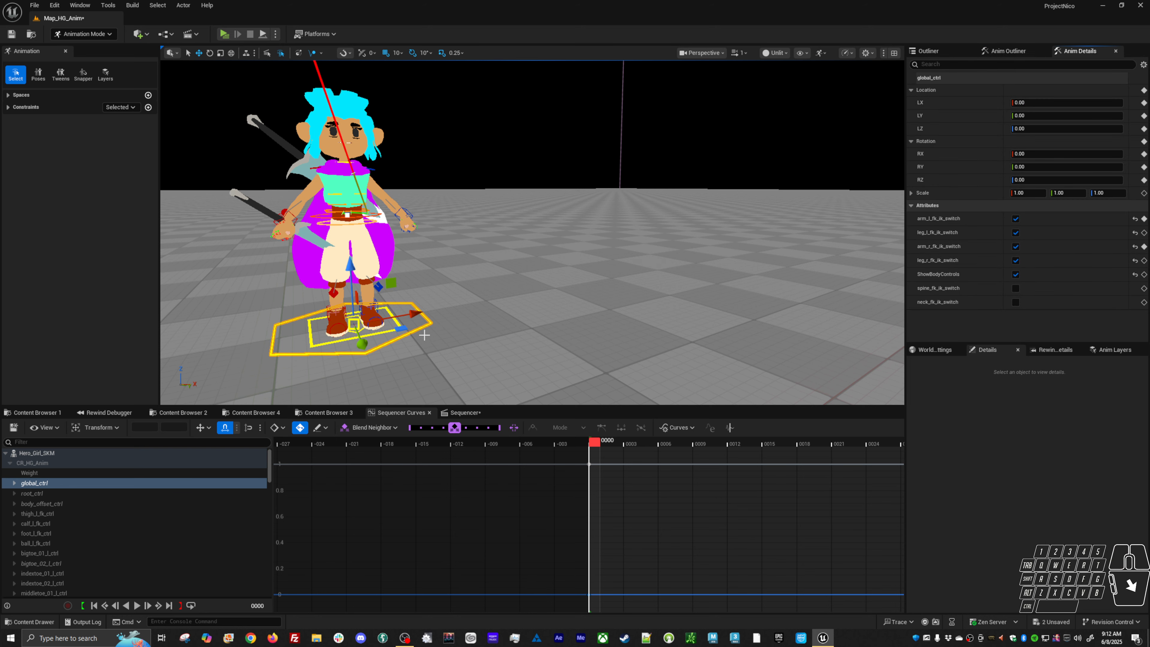
{"action": "left_click_drag", "start_coordinate": [425, 335], "coordinate": [335, 271], "text": "alt"}
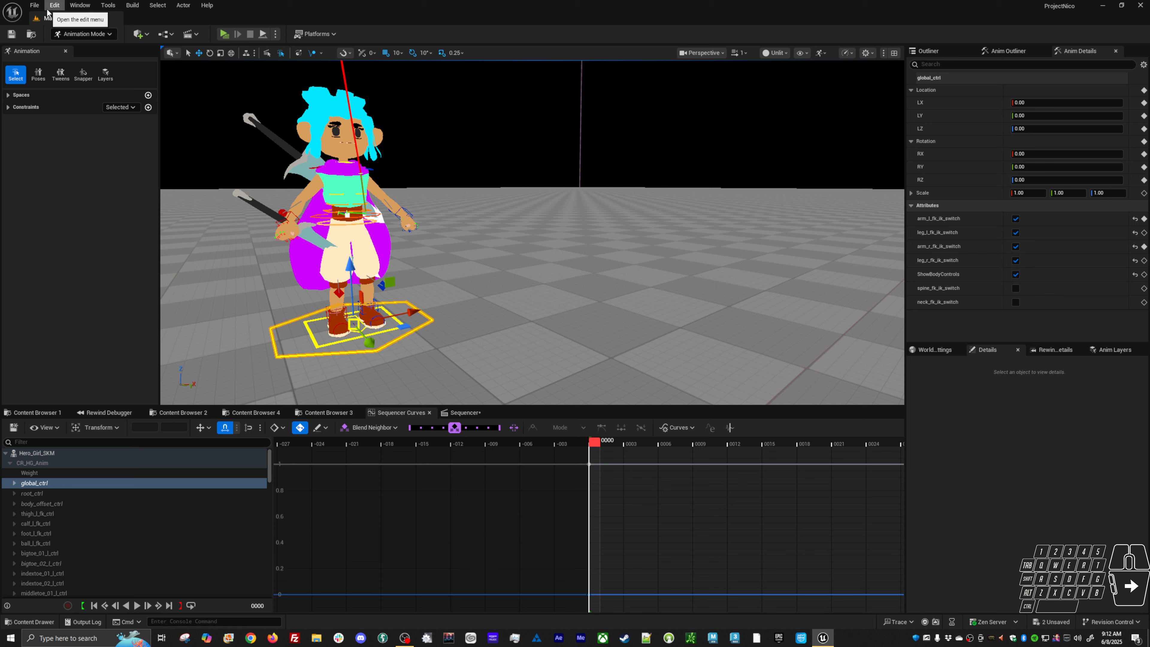
Place a basic Cube shape on the floor beside the Hero Girl
{"action": "left_click", "coordinate": [139, 34]}
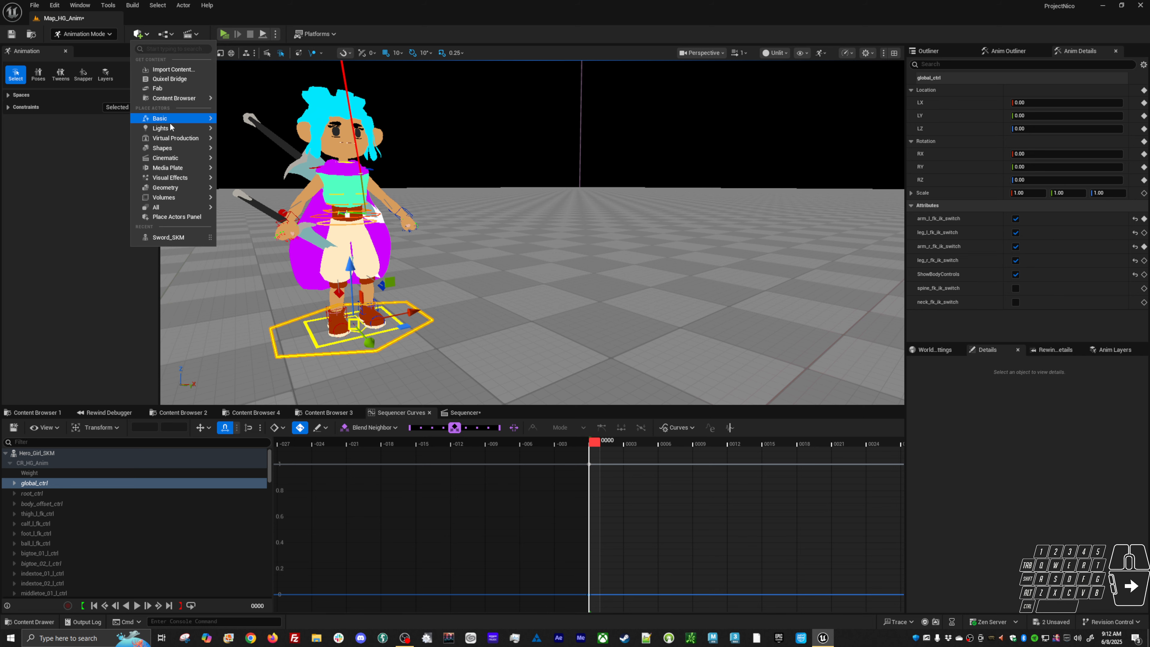
{"action": "mouse_move", "coordinate": [172, 119]}
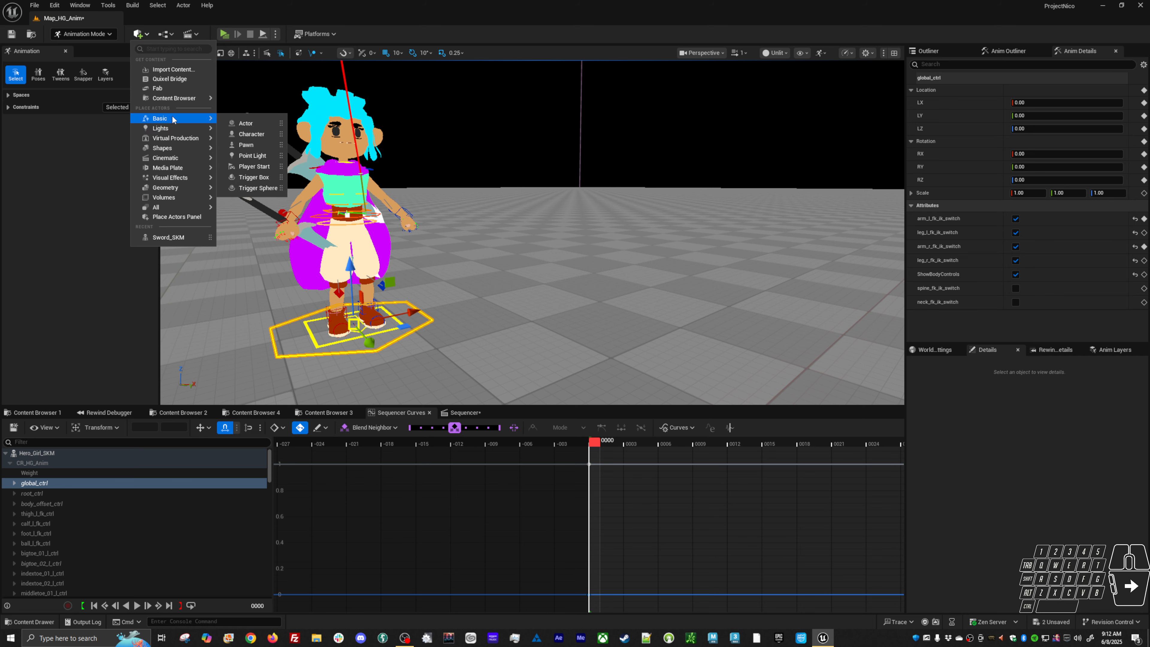
{"action": "mouse_move", "coordinate": [172, 147]}
{"action": "left_click_drag", "start_coordinate": [239, 153], "coordinate": [535, 238]}
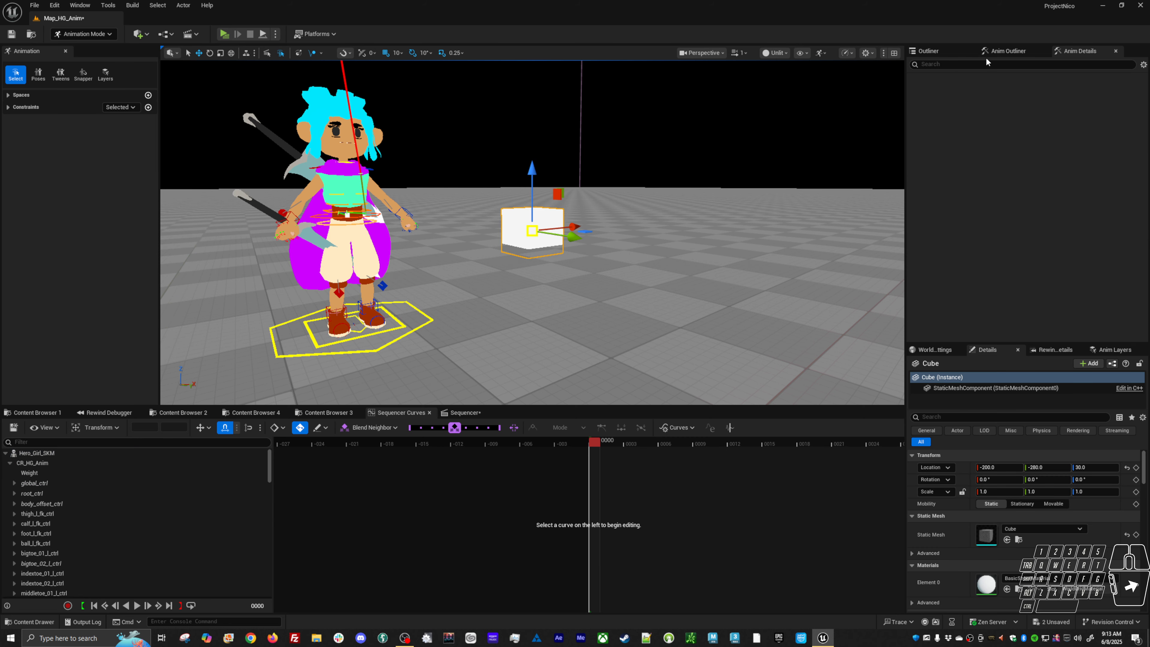
Add the Cube actor as a track in the SEQ_trash sequence
{"action": "left_click", "coordinate": [1006, 50]}
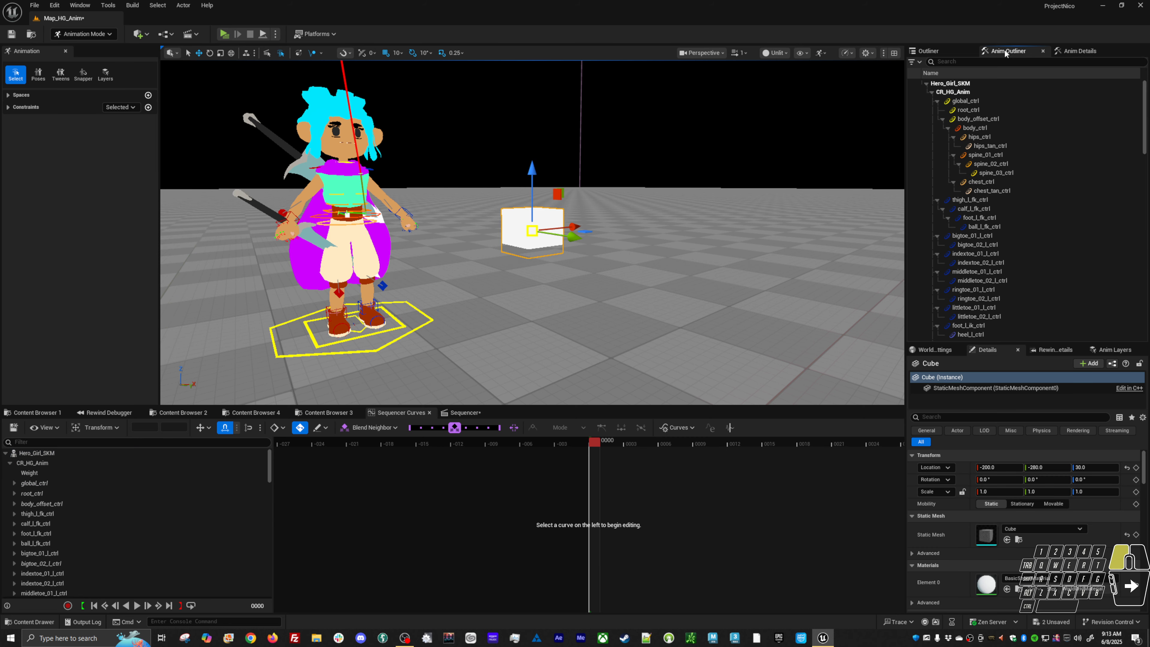
{"action": "left_click", "coordinate": [946, 53]}
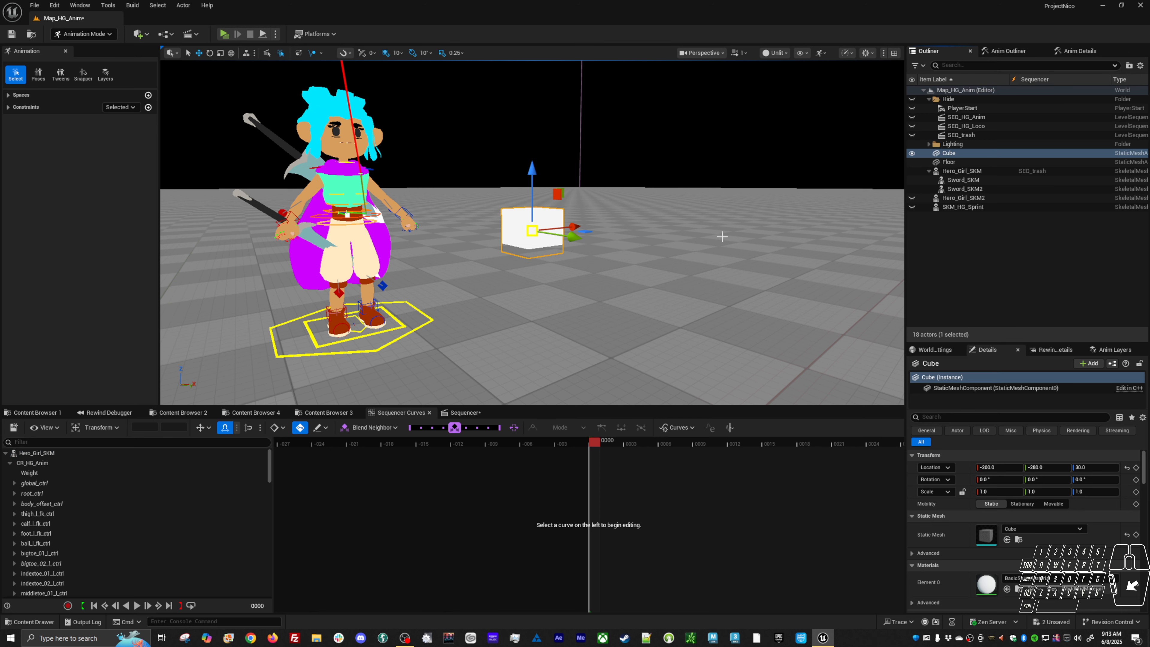
{"action": "left_click", "coordinate": [462, 412]}
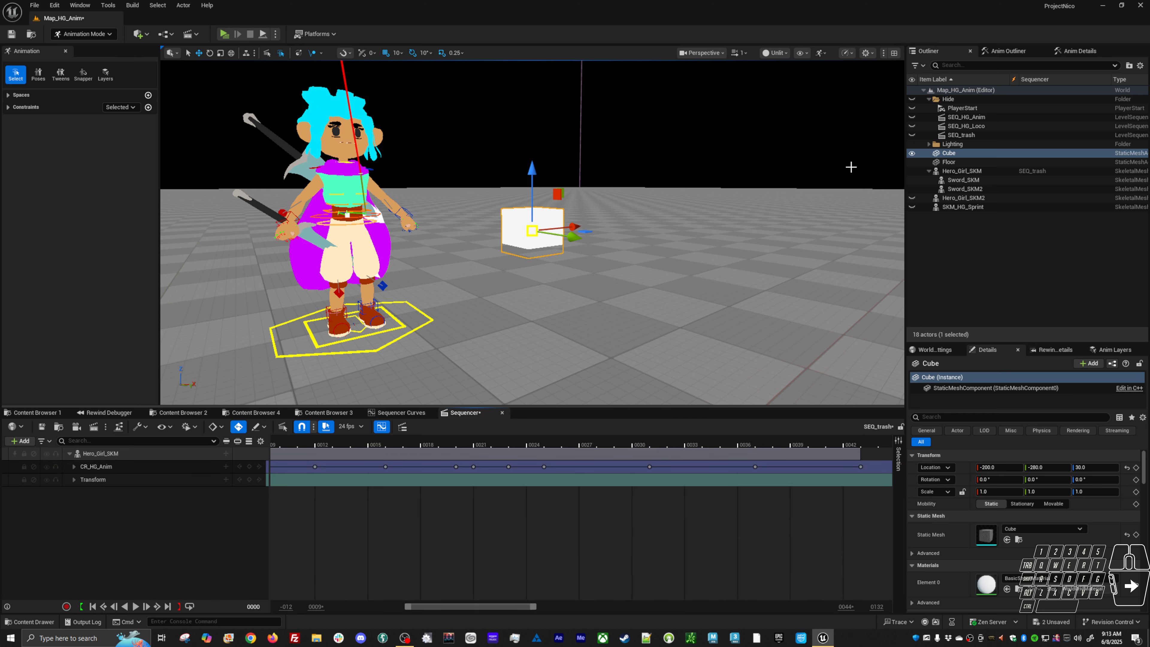
{"action": "left_click_drag", "start_coordinate": [950, 153], "coordinate": [535, 367]}
{"action": "left_click_drag", "start_coordinate": [257, 478], "coordinate": [257, 479]}
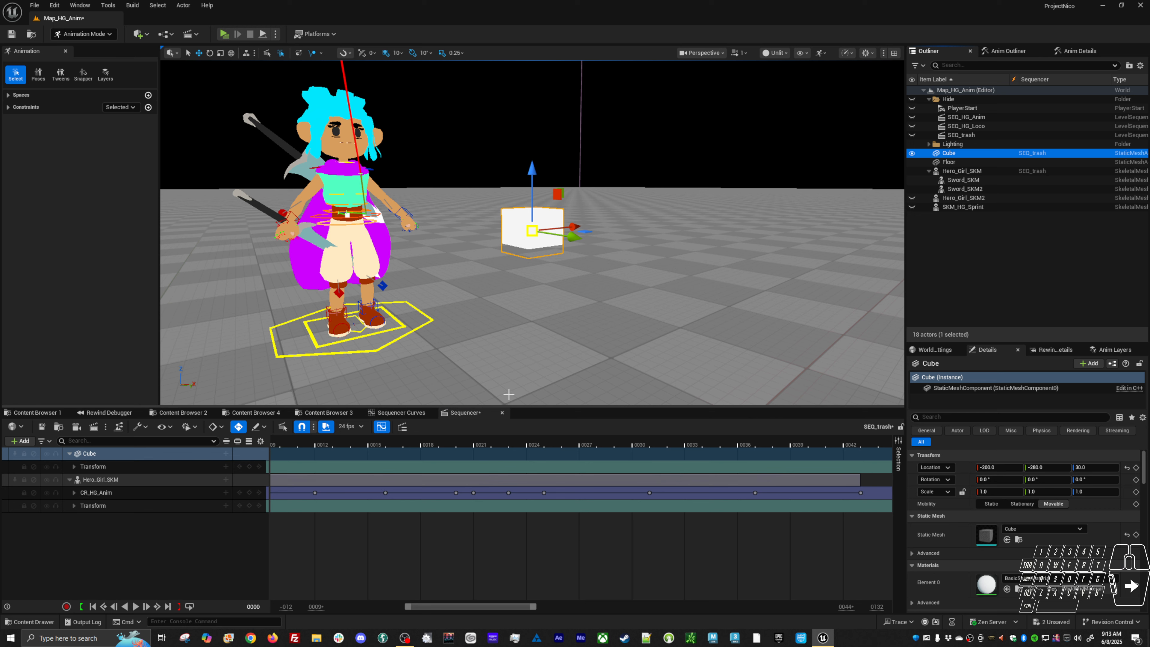
Set up the Snapper with Cube as the child, hand_r_ik_ctrl as the parent, and frame 0 as the end frame
{"action": "left_click", "coordinate": [83, 74]}
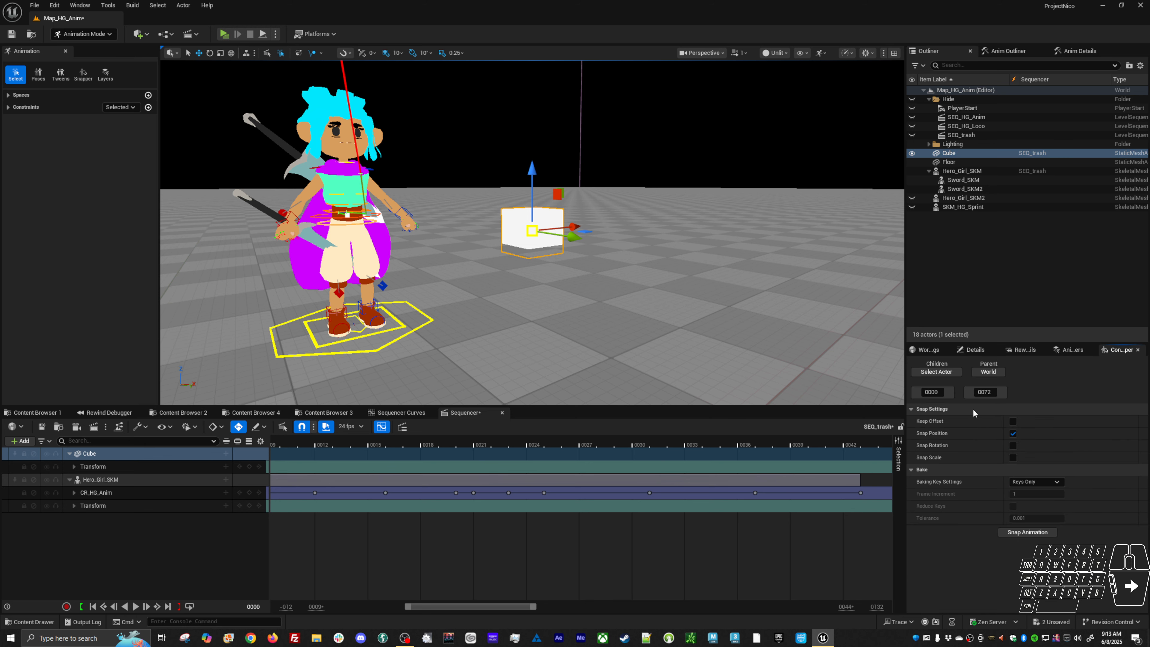
{"action": "scroll", "coordinate": [801, 510], "scroll_direction": "down", "scroll_amount": 3, "text": "ctrl"}
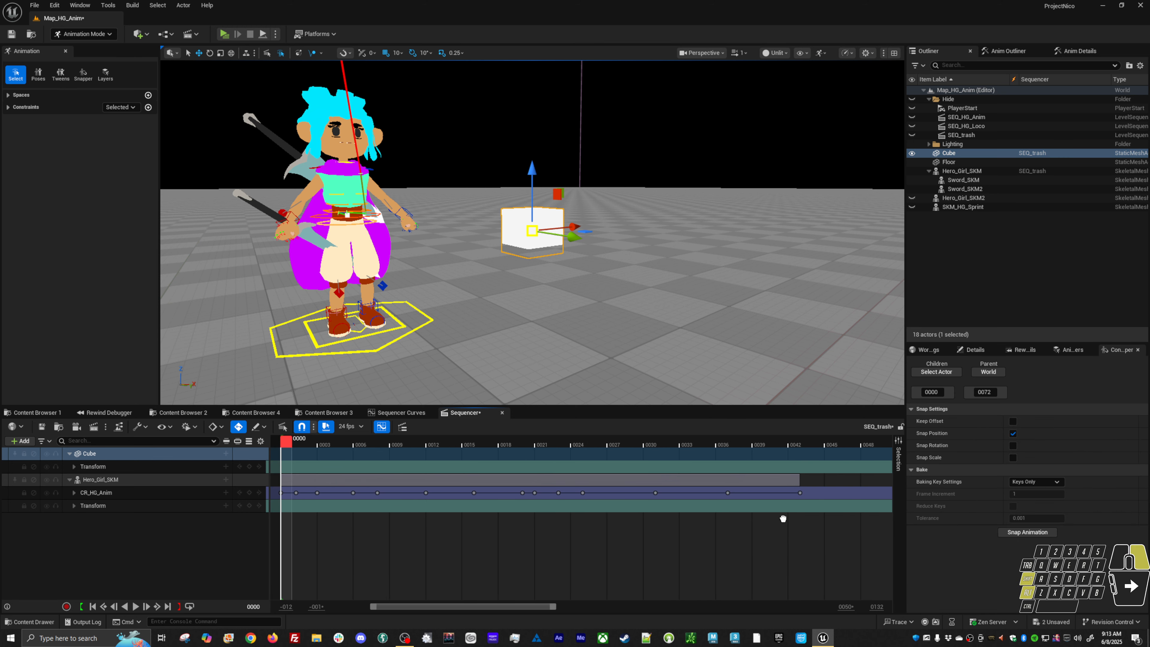
{"action": "left_click", "coordinate": [1002, 392]}
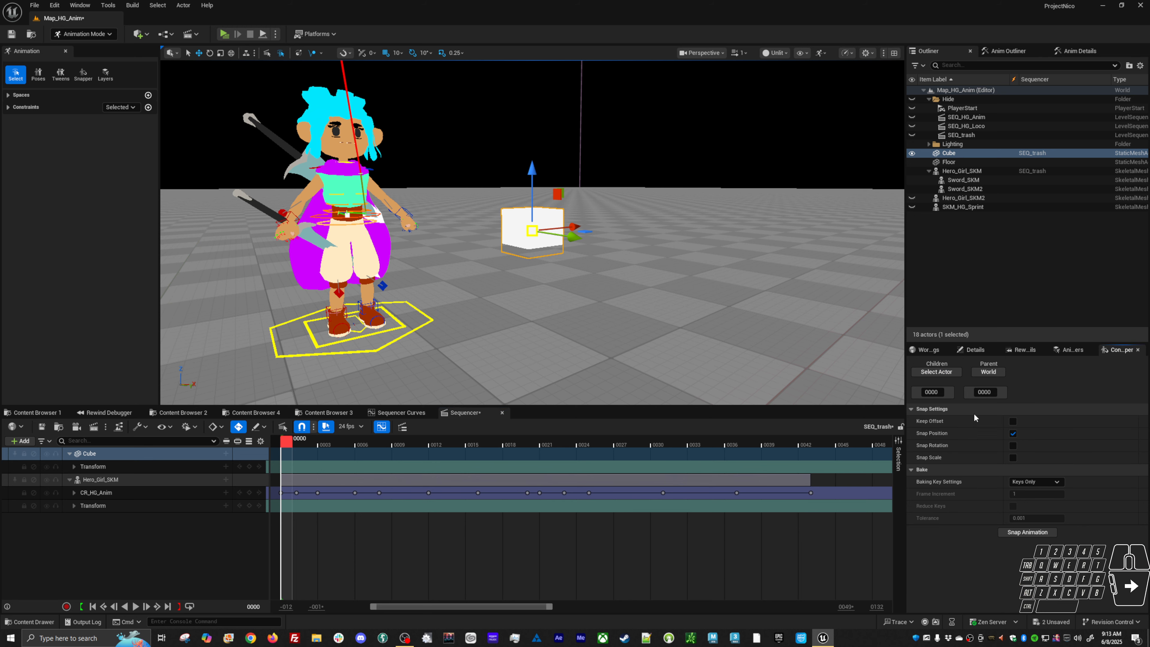
{"action": "left_click", "coordinate": [952, 372]}
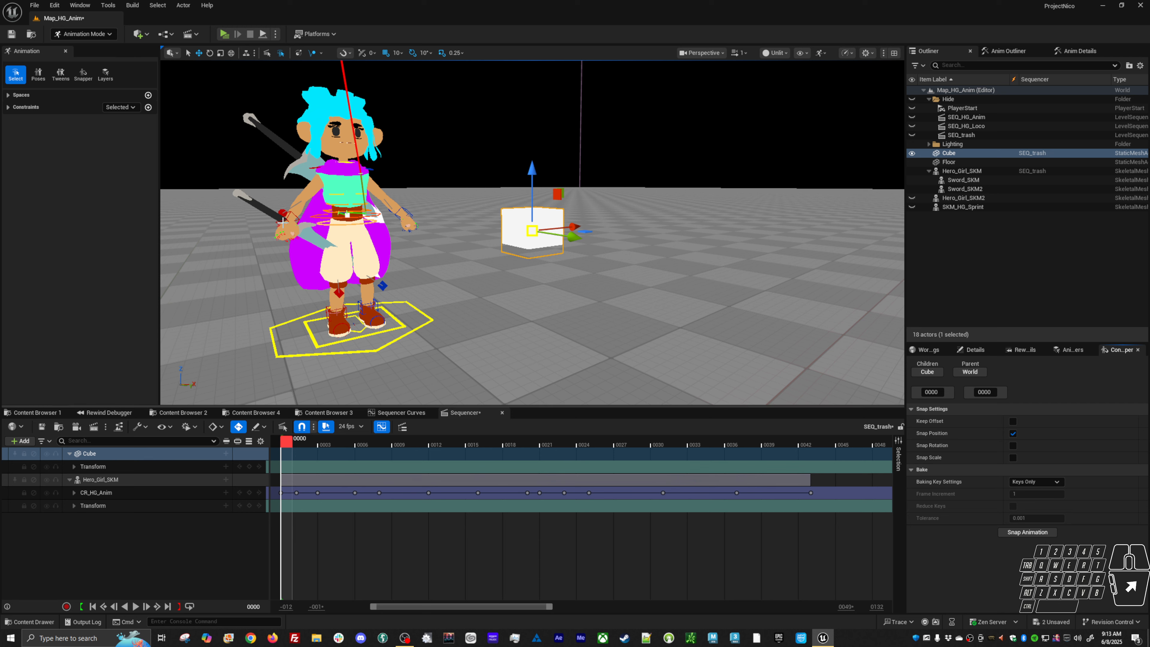
{"action": "left_click", "coordinate": [290, 218]}
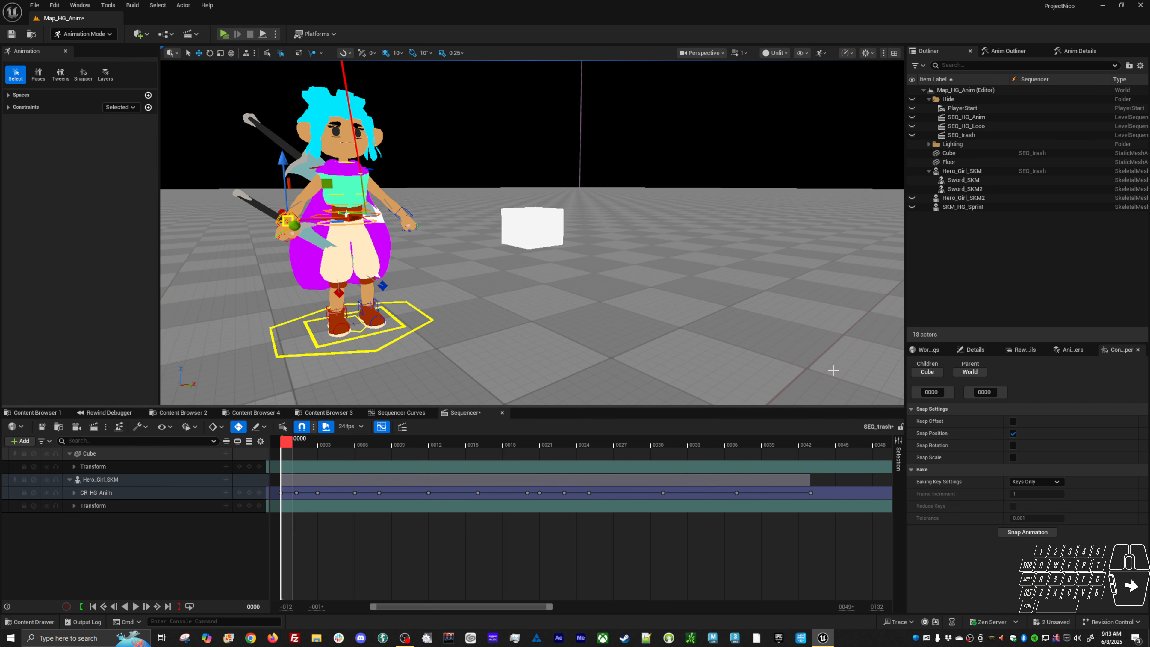
{"action": "left_click", "coordinate": [971, 371]}
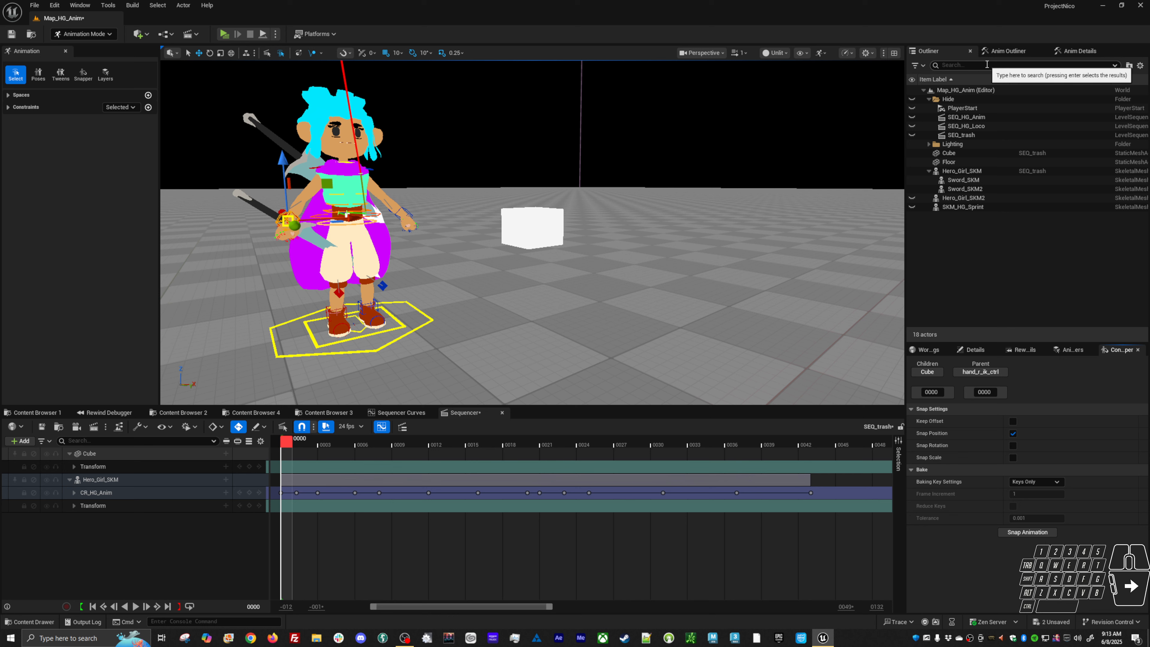
Search the rig's controls for "weapon" and restore the full control list
{"action": "left_click", "coordinate": [1009, 51]}
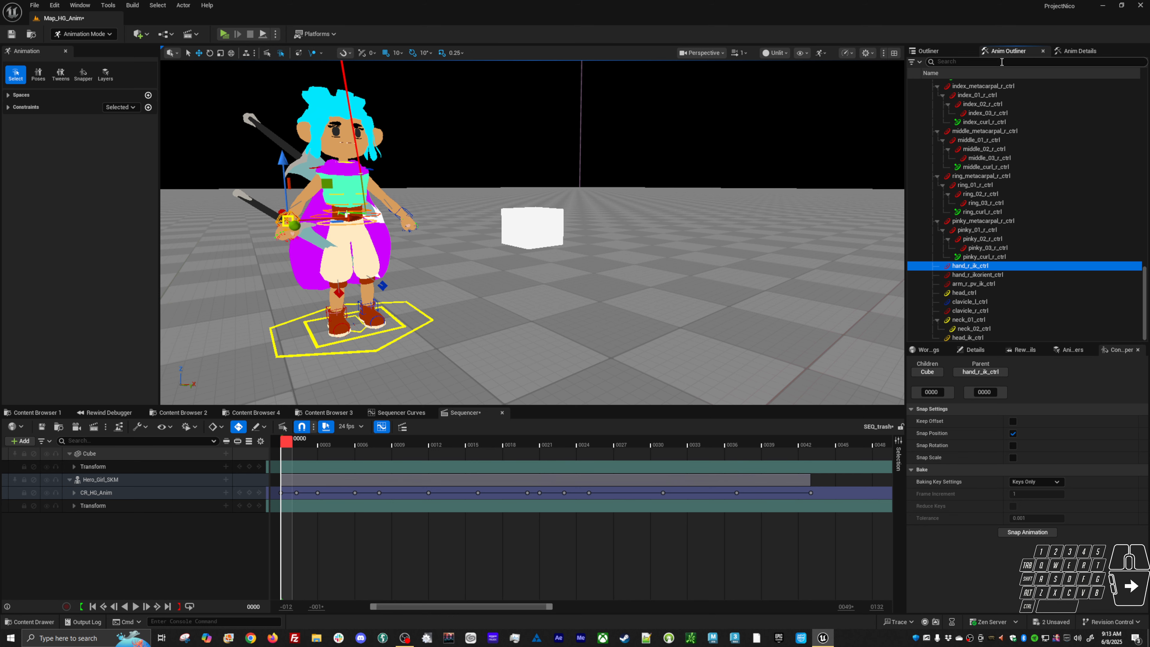
{"action": "type", "text": "weapon"}
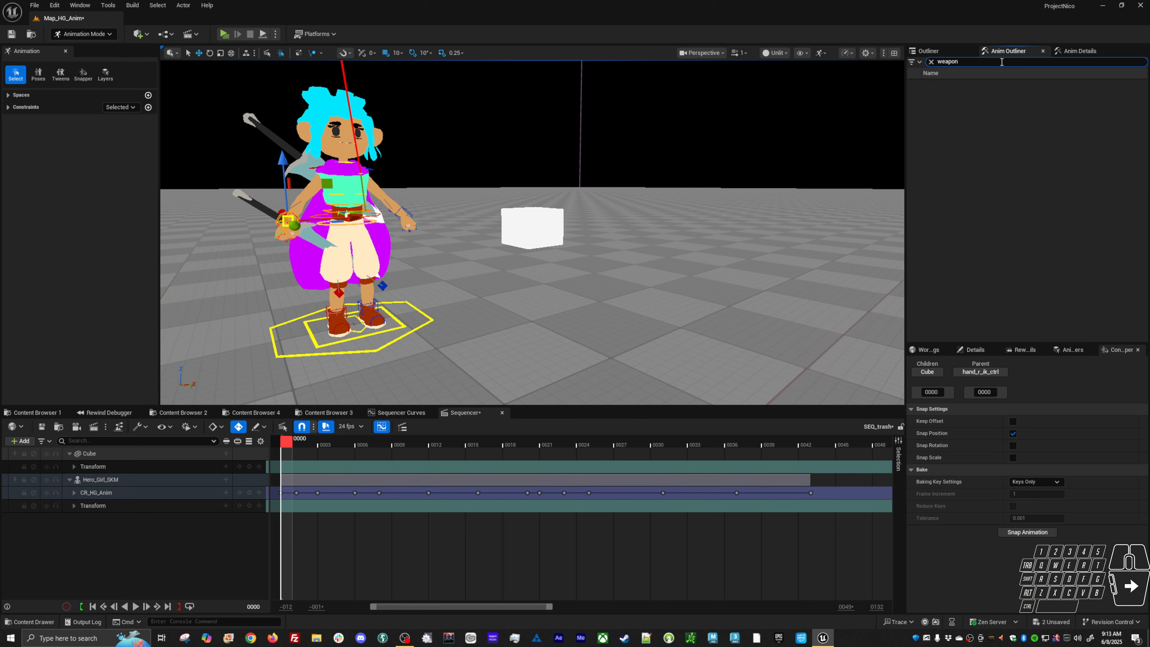
{"action": "key", "text": "ctrl+a"}
{"action": "key", "text": "BackSpace"}
{"action": "right_click_drag", "start_coordinate": [610, 251], "coordinate": [595, 246]}
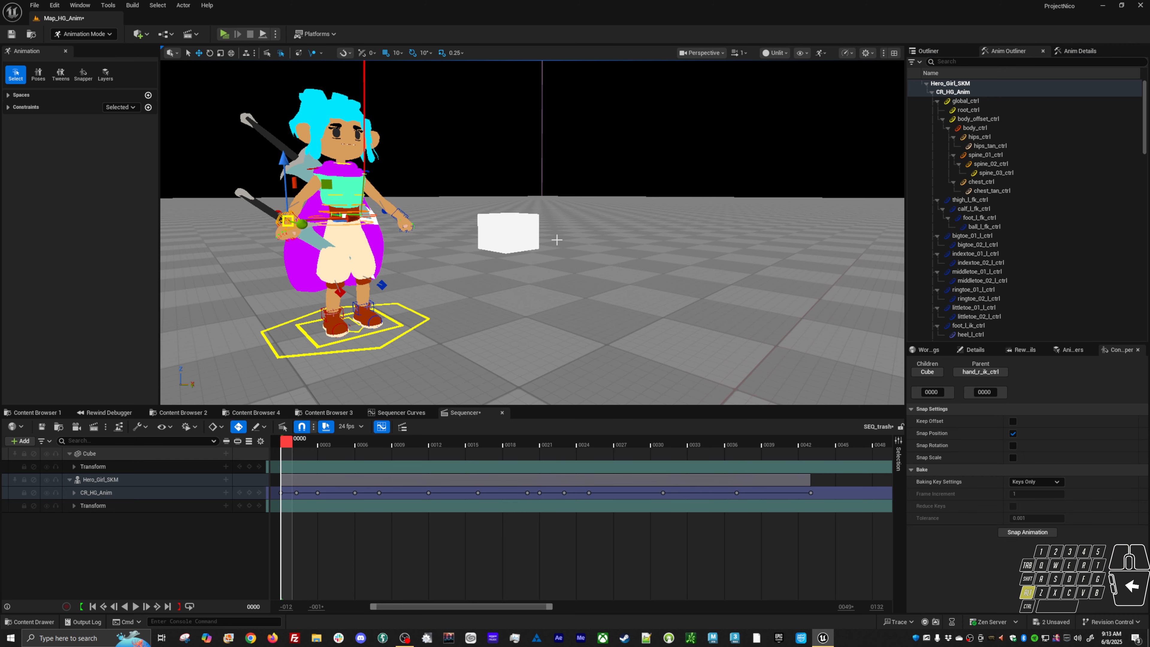
Set the constraints' pre-selected parent to the weapon_r bone of Hero_Girl_SKM
{"action": "left_click", "coordinate": [8, 108]}
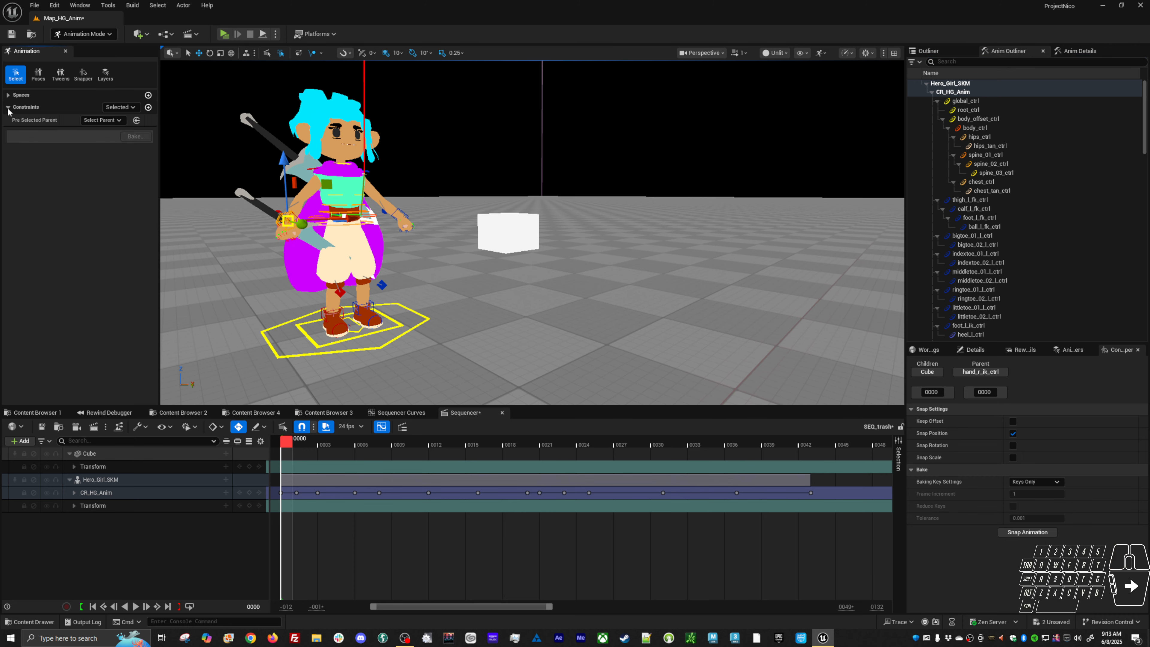
{"action": "left_click", "coordinate": [102, 121]}
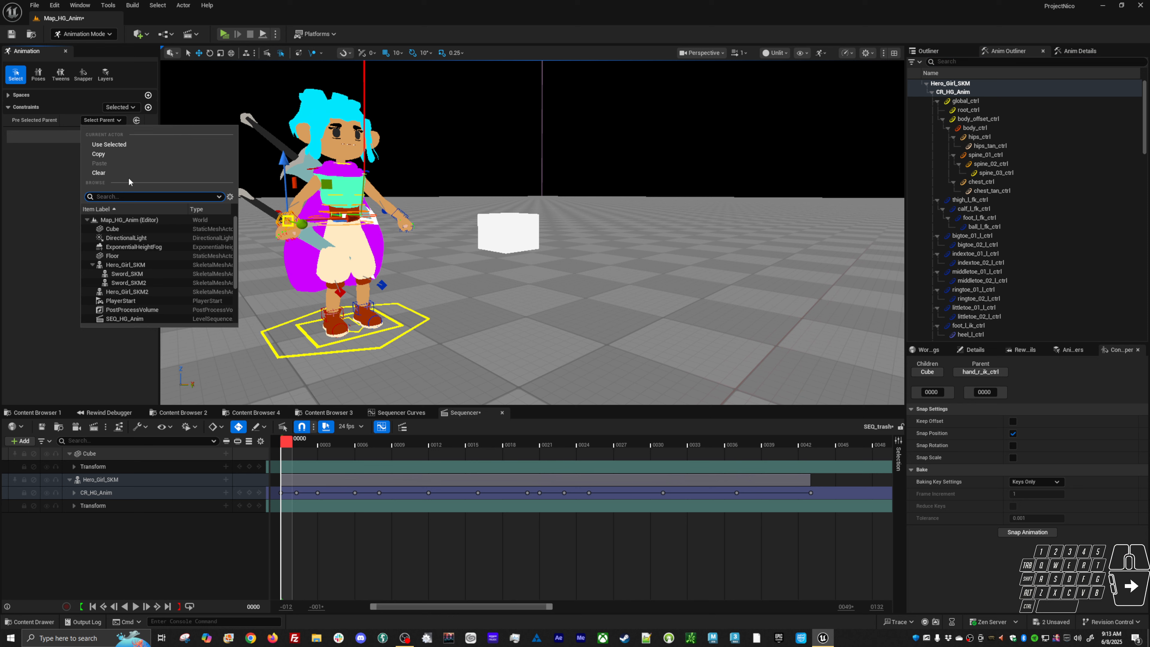
{"action": "left_click", "coordinate": [152, 265]}
{"action": "type", "text": "weapon"}
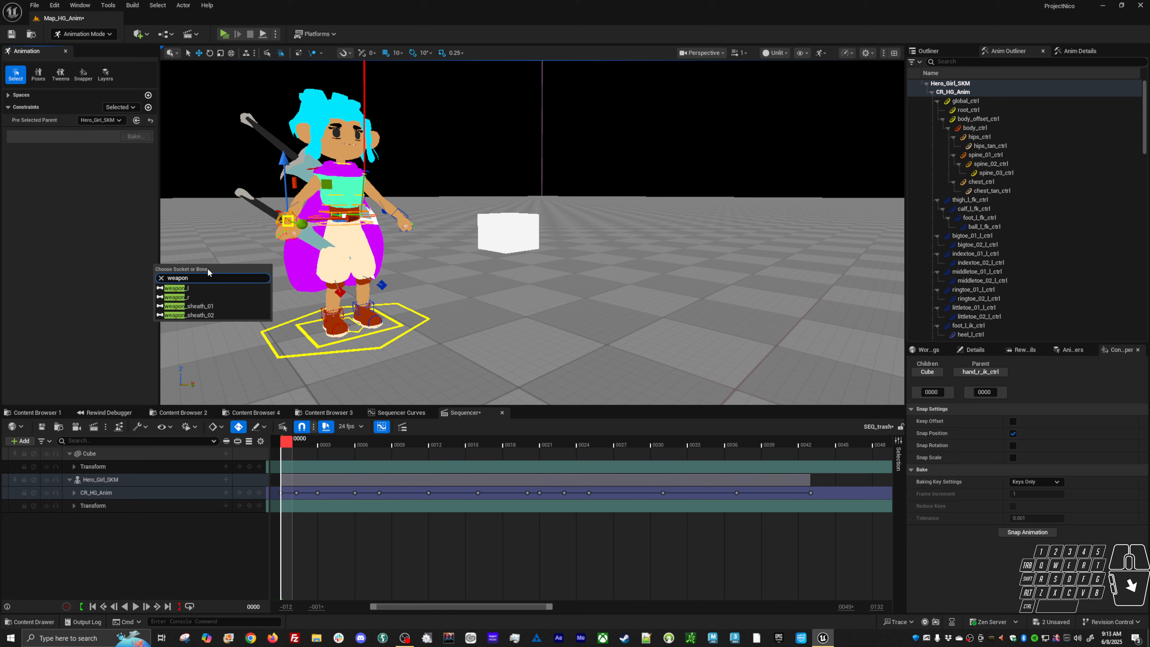
{"action": "left_click", "coordinate": [202, 297]}
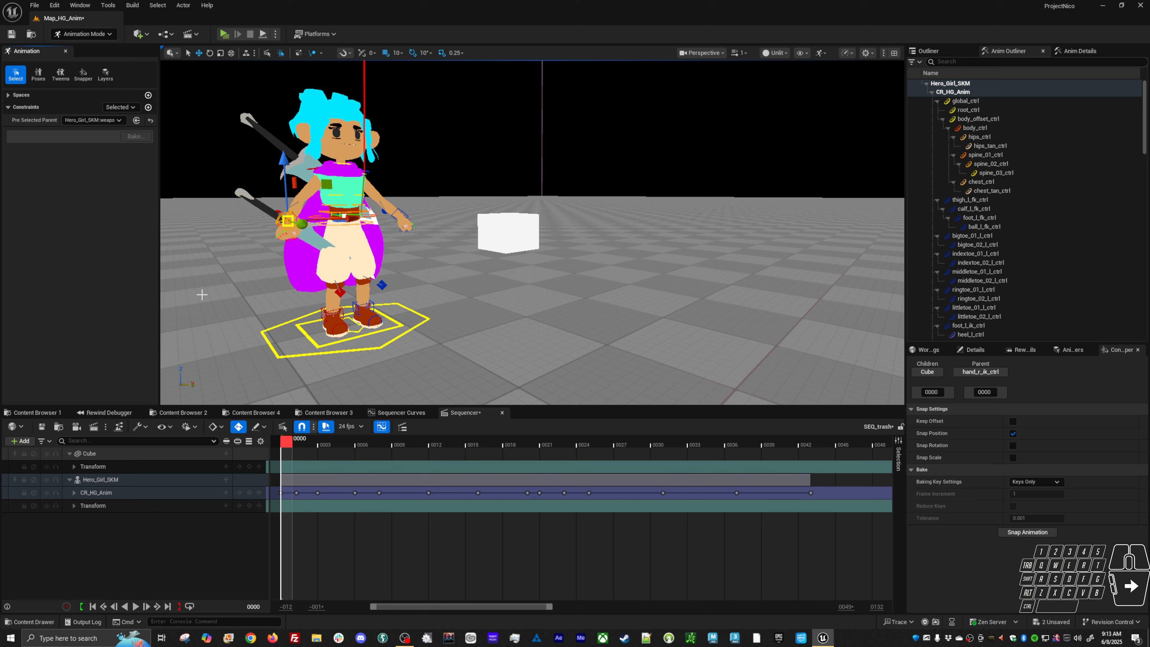
Enable Snap Rotation and snap the Cube to hand_r_ik_ctrl at frame 0
{"action": "left_click", "coordinate": [980, 371]}
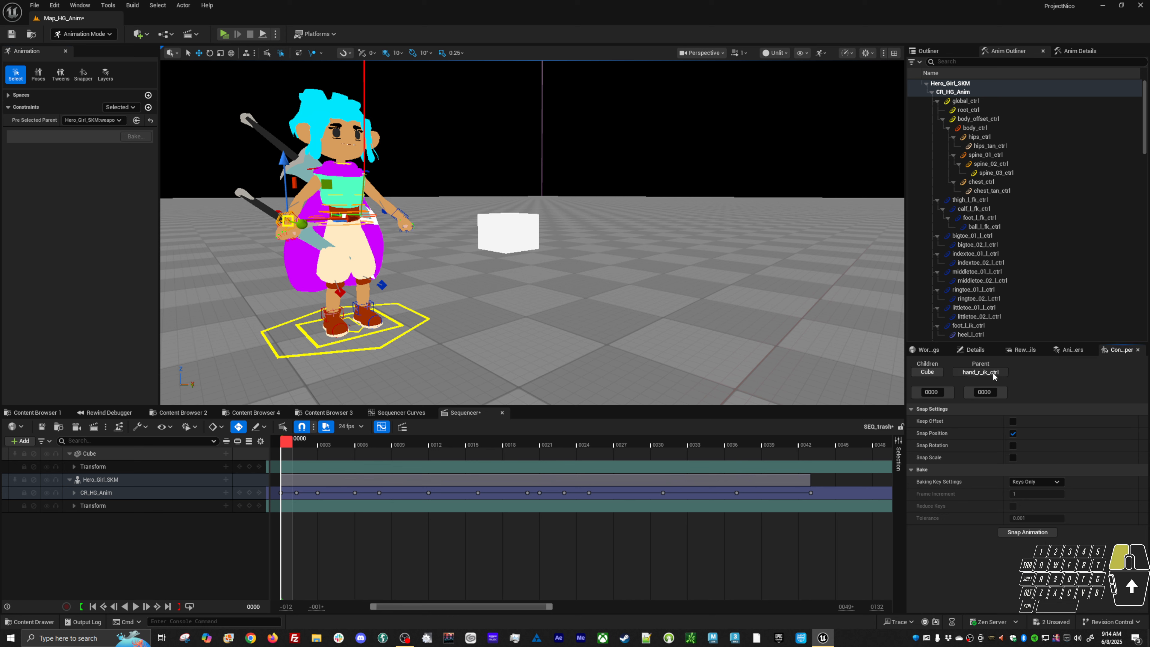
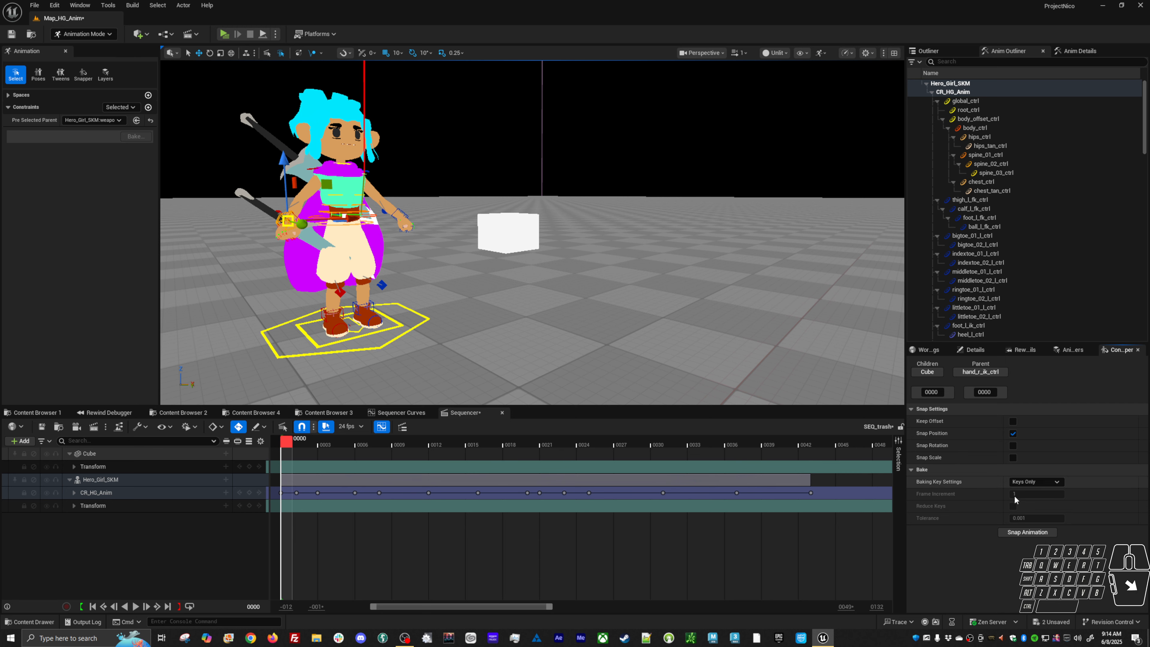
{"action": "left_click", "coordinate": [1013, 446]}
{"action": "left_click", "coordinate": [1027, 532]}
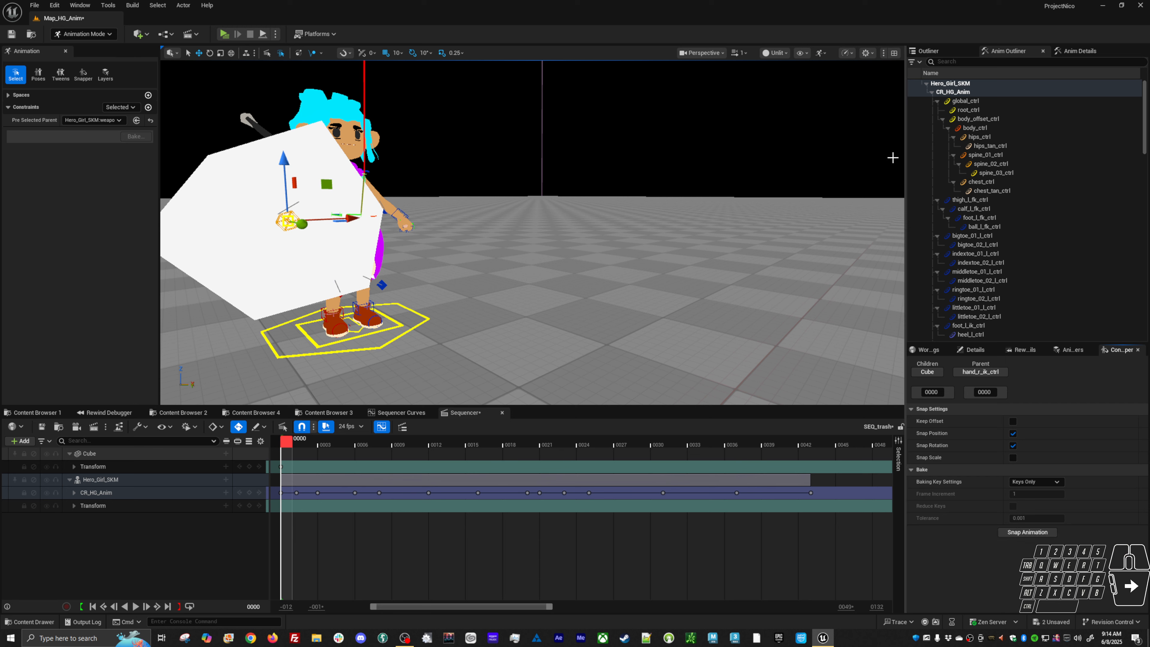
{"action": "left_click", "coordinate": [1009, 51]}
{"action": "left_click", "coordinate": [1080, 51]}
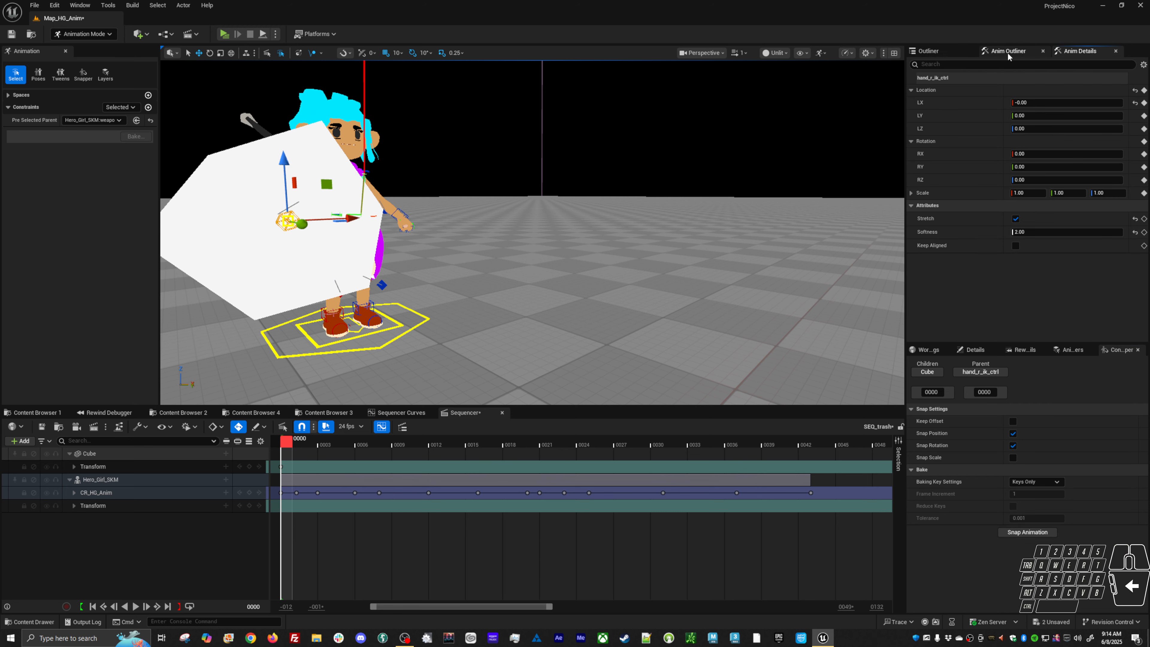
{"action": "left_click", "coordinate": [1035, 193]}
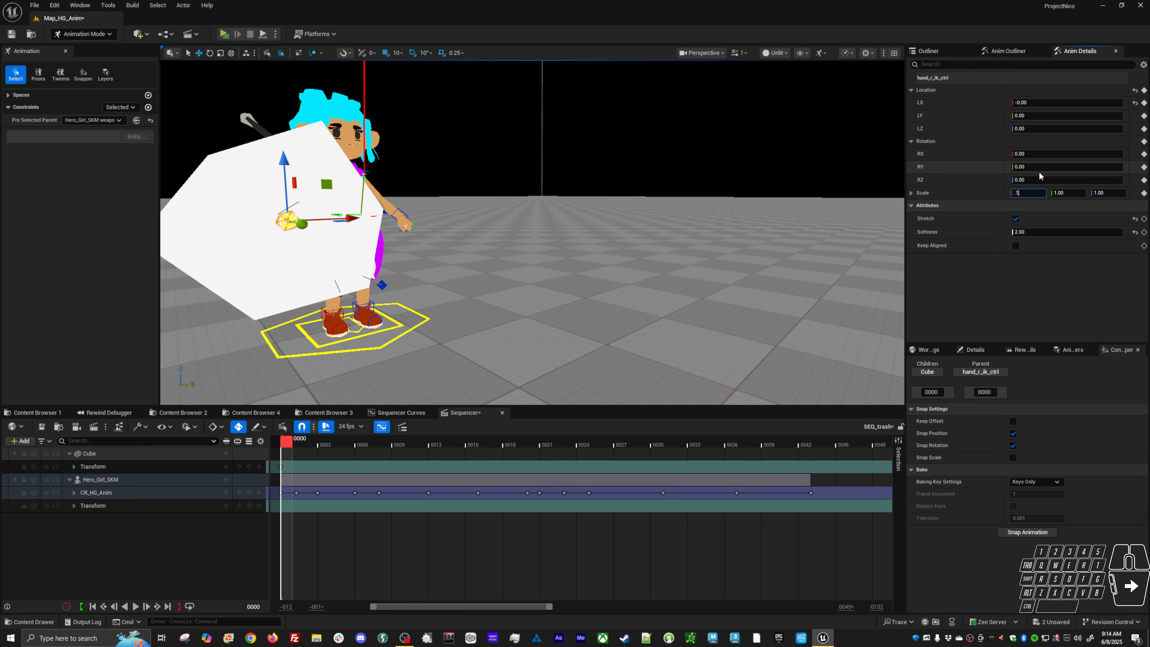
{"action": "key", "text": "Return"}
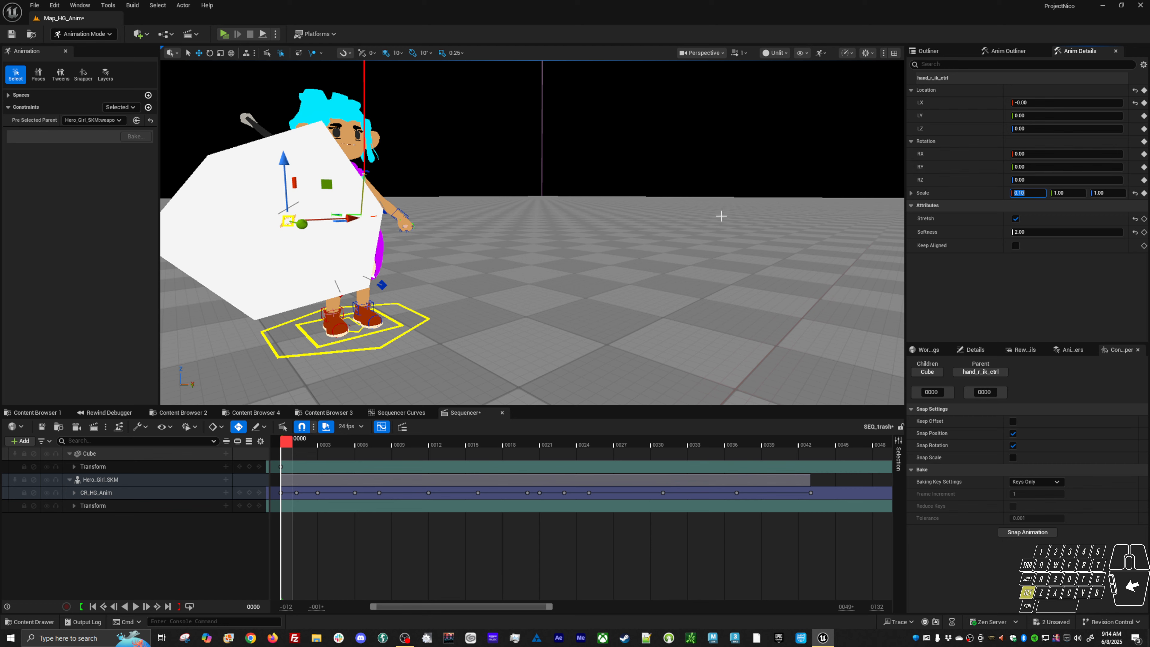
{"action": "key", "text": "ctrl+z"}
Set the Cube's X and Y scale to 0.1 on its Transform track
{"action": "left_click", "coordinate": [150, 466]}
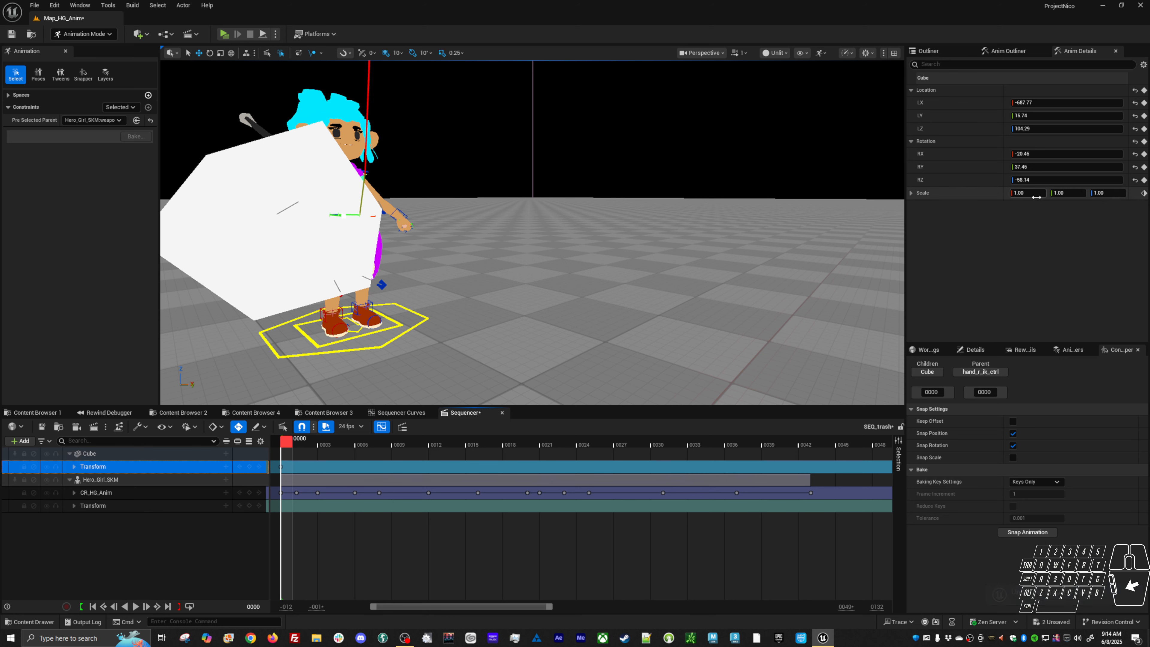
{"action": "left_click", "coordinate": [1027, 192]}
{"action": "type", "text": "0.1"}
{"action": "key", "text": "Tab"}
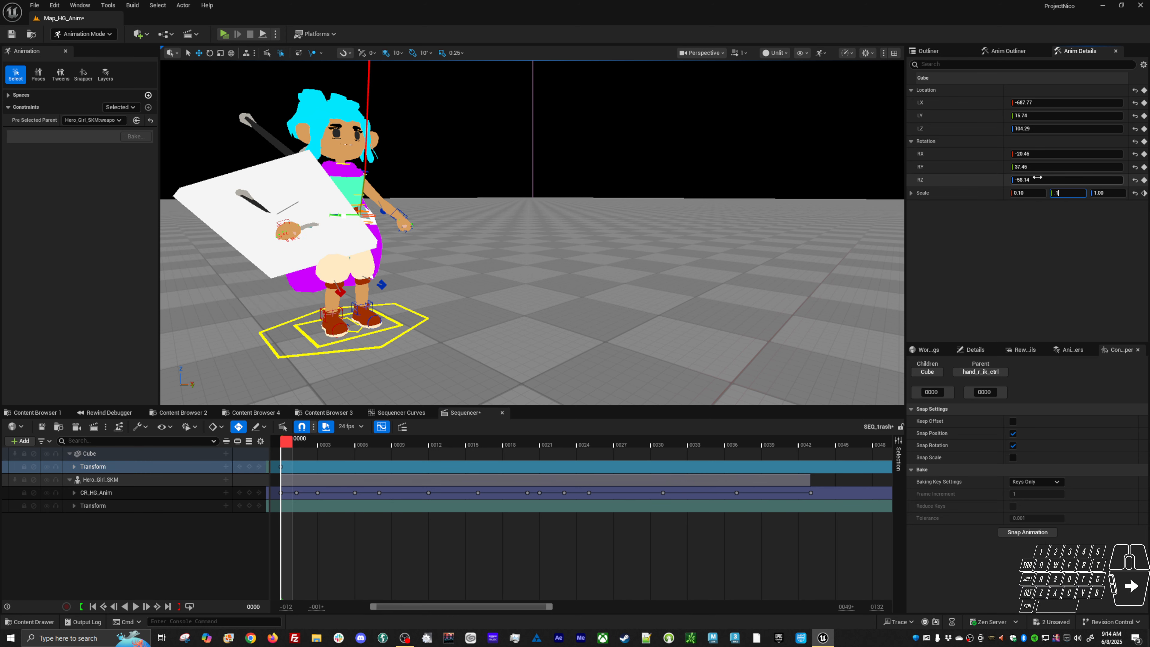
{"action": "type", "text": ".1"}
{"action": "key", "text": "Tab"}
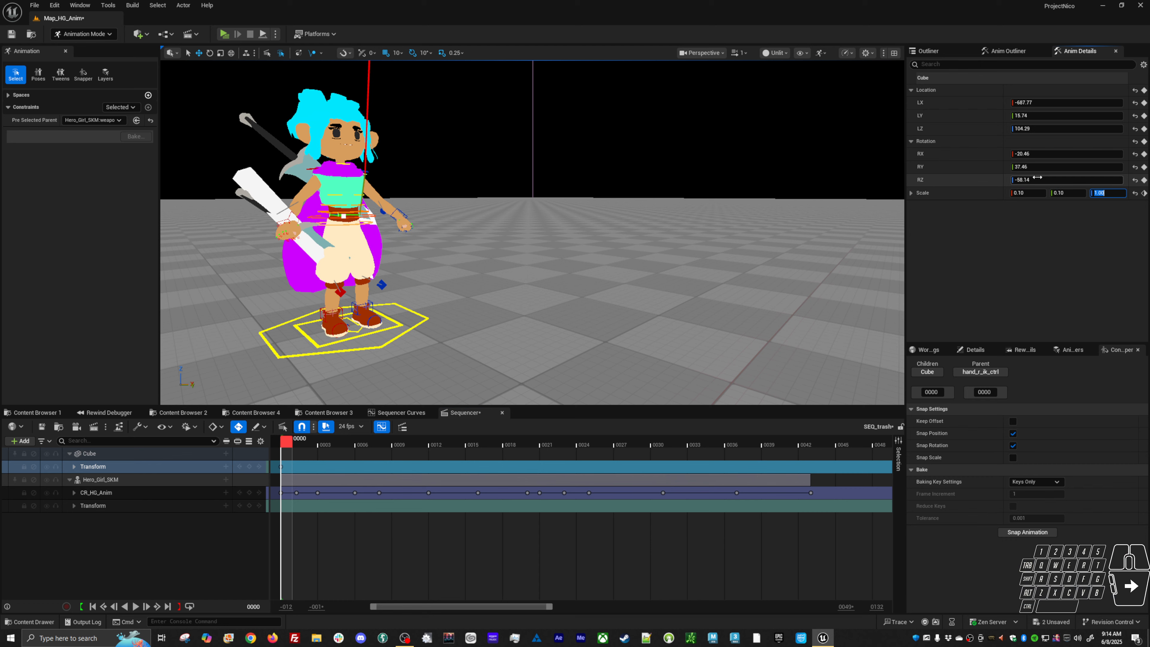
Examine the thin Cube's alignment with the Hero Girl's right hand and sword from several angles, and review the rig's control list
{"action": "left_click_drag", "start_coordinate": [532, 233], "coordinate": [537, 166], "text": "alt"}
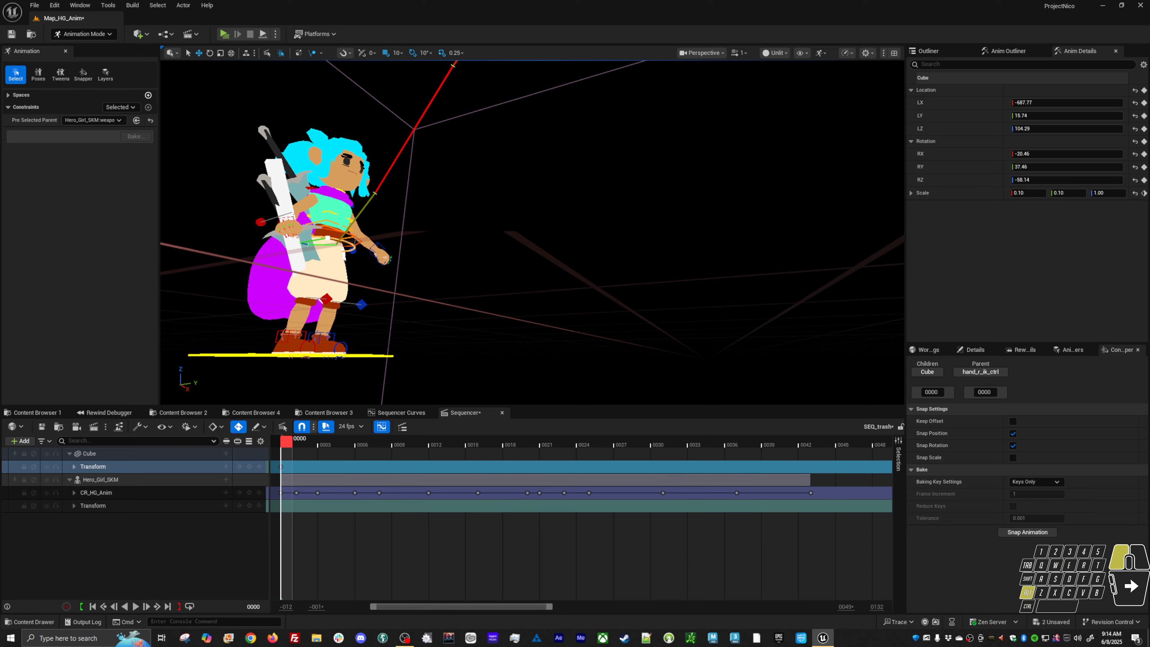
{"action": "left_click_drag", "start_coordinate": [536, 166], "coordinate": [201, 180], "text": "alt"}
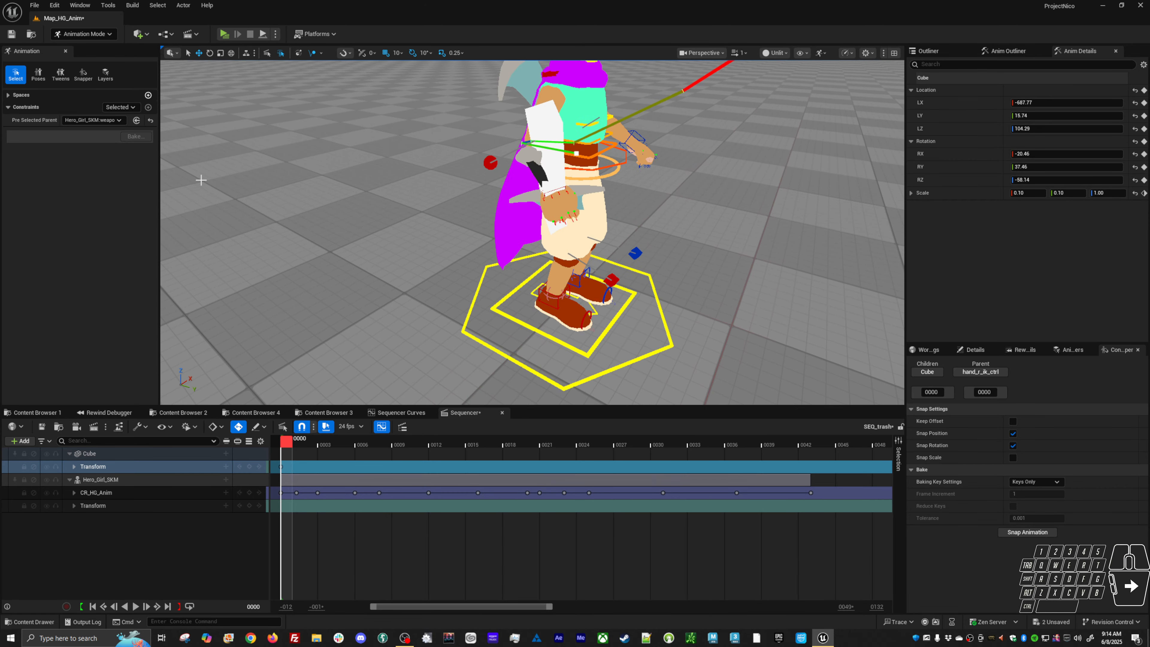
{"action": "left_click_drag", "start_coordinate": [707, 224], "coordinate": [686, 232], "text": "alt"}
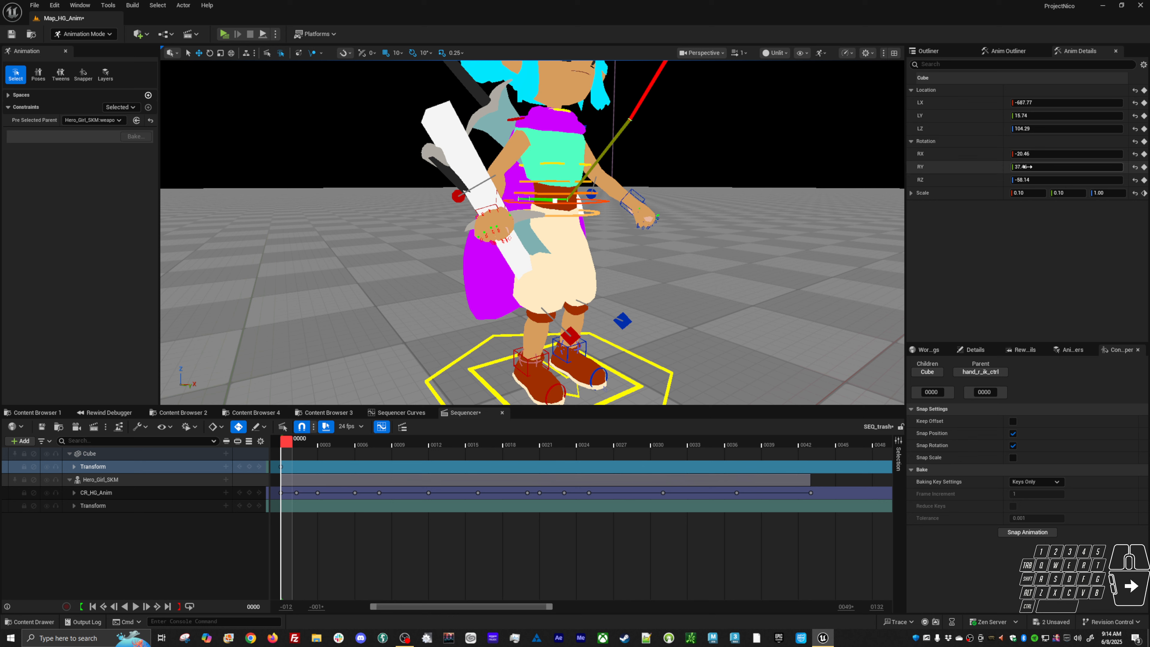
{"action": "left_click", "coordinate": [463, 133]}
{"action": "left_click", "coordinate": [464, 133]}
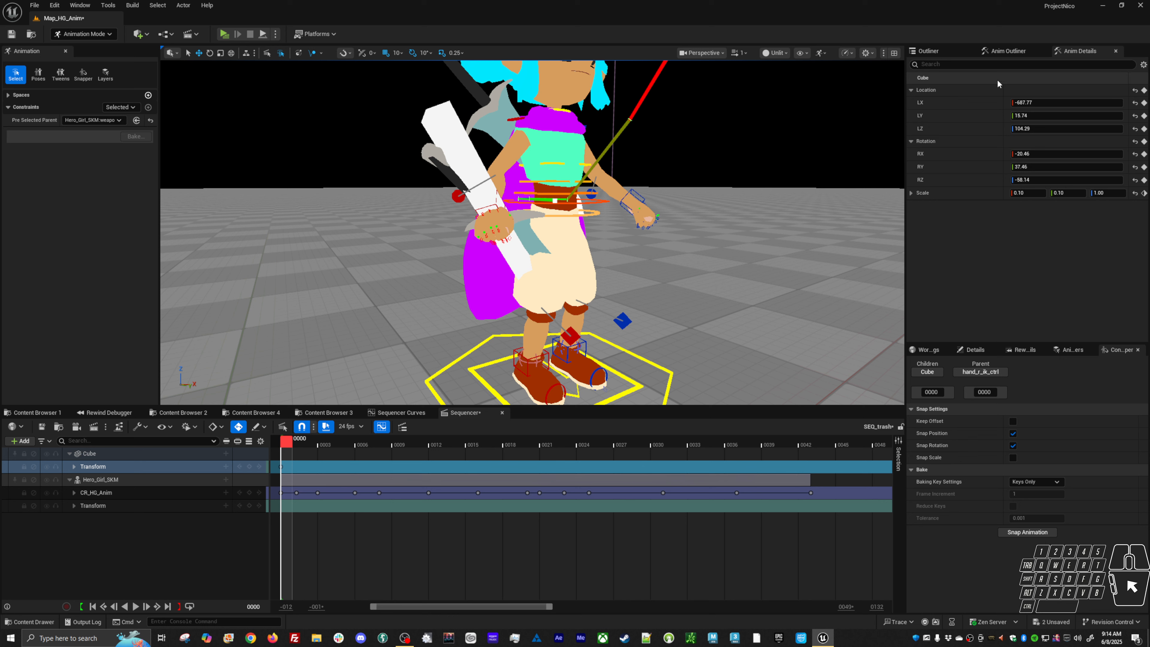
{"action": "left_click", "coordinate": [1003, 50]}
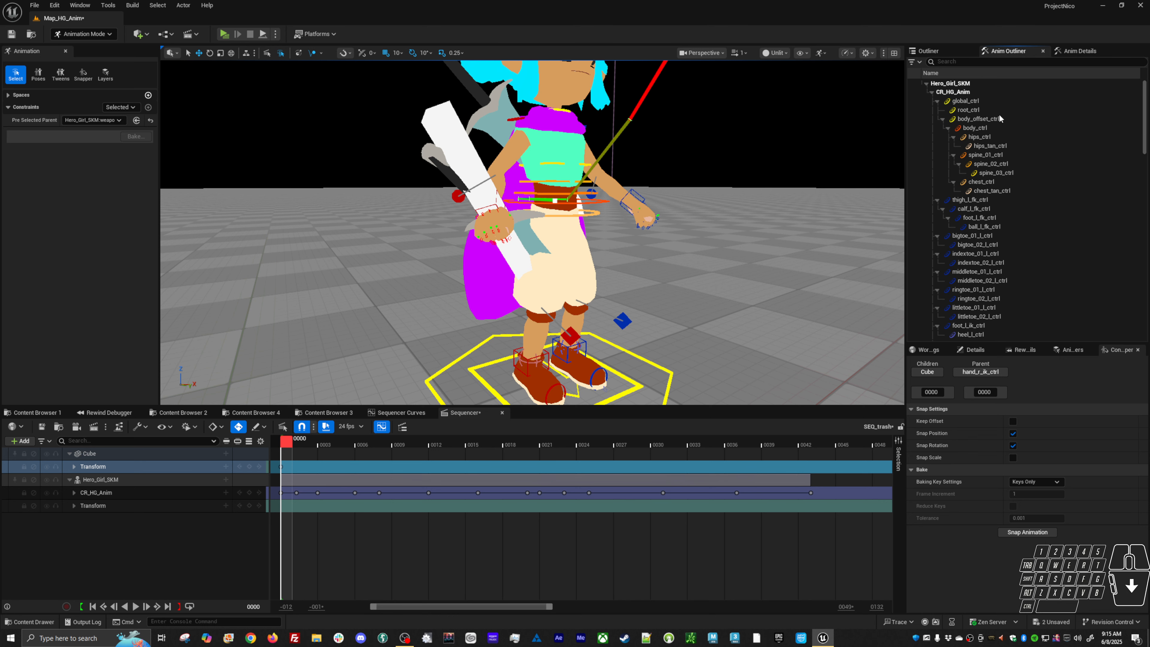
{"action": "mouse_move", "coordinate": [1144, 117]}
{"action": "left_mouse_down"}
{"action": "mouse_move", "coordinate": [1144, 219]}
{"action": "mouse_move", "coordinate": [1144, 118]}
{"action": "left_mouse_up"}
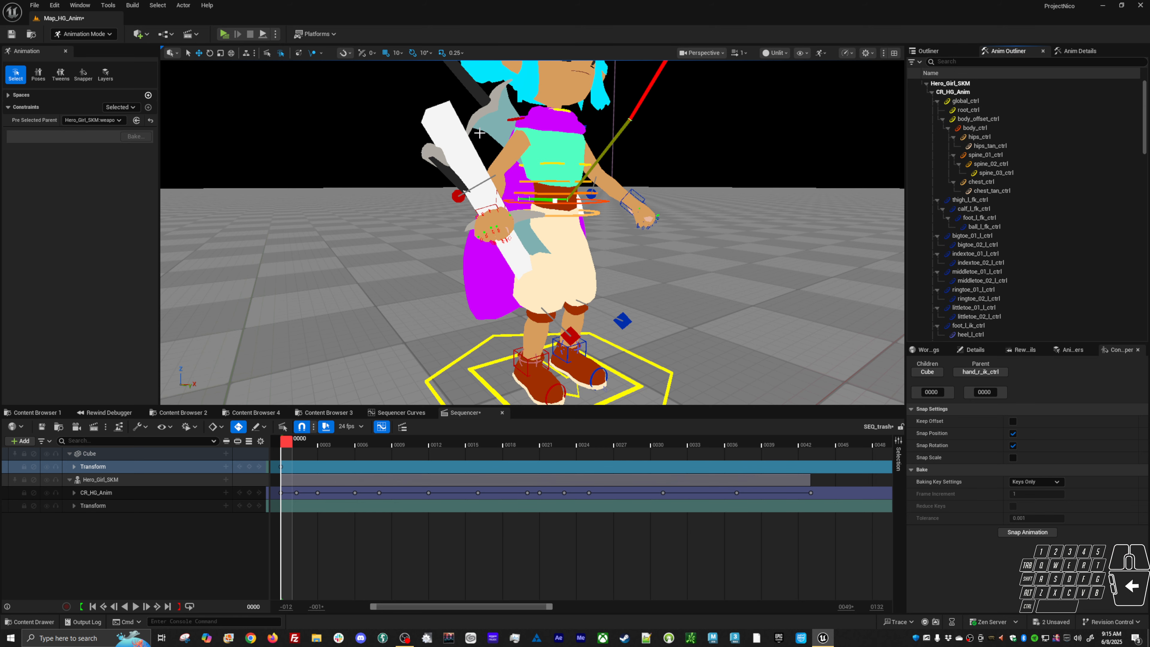
Try adding a default Parent constraint from the Cube to the pre-selected weapon_r bone, and undo it
{"action": "left_click", "coordinate": [109, 120]}
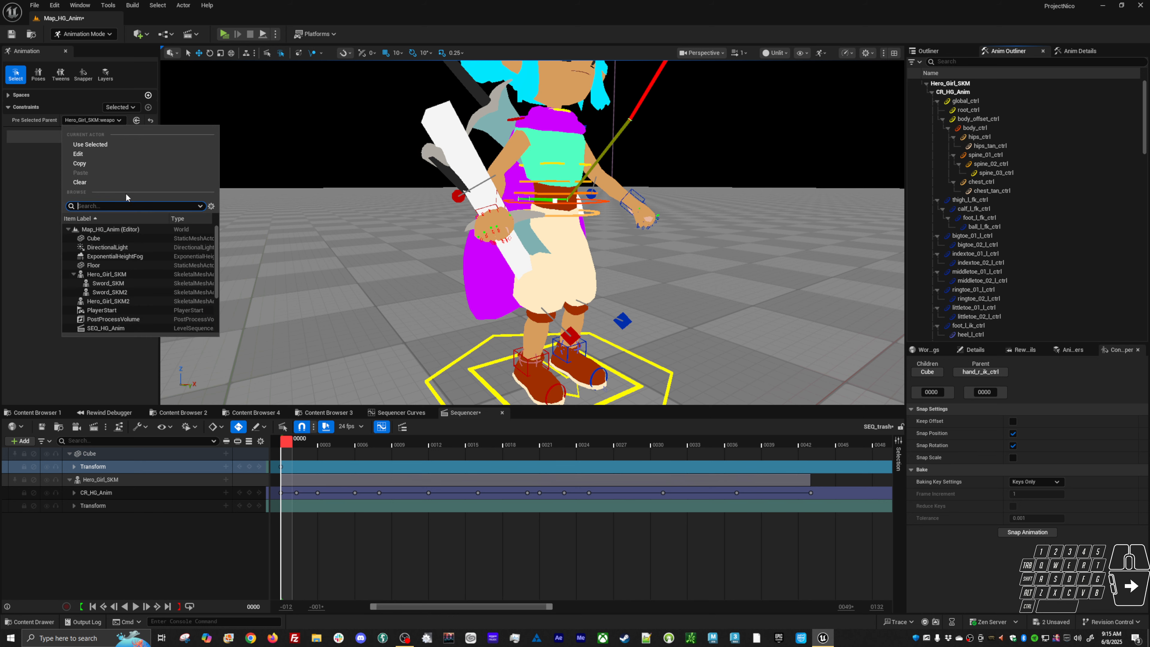
{"action": "left_click", "coordinate": [32, 181]}
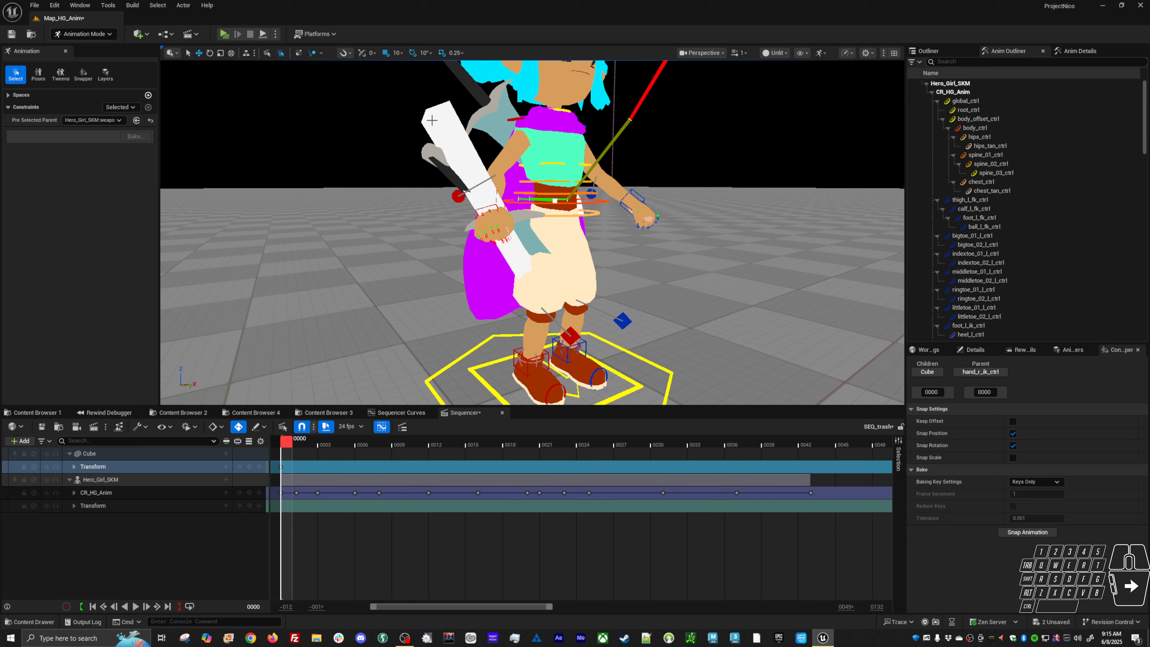
{"action": "left_click", "coordinate": [125, 451]}
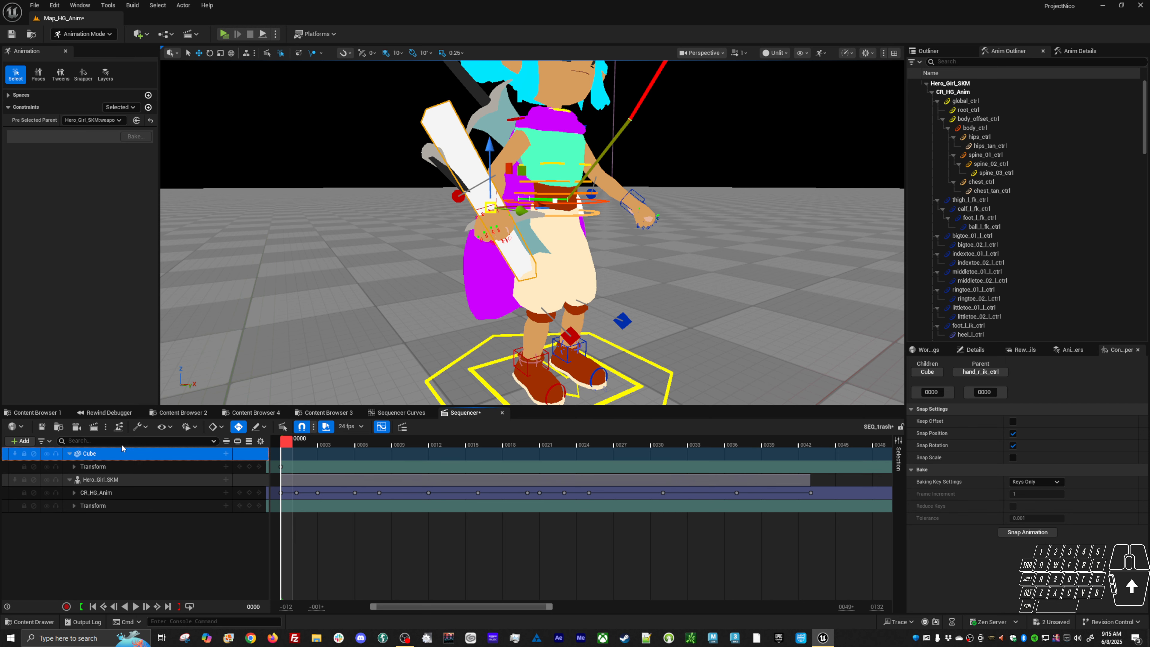
{"action": "left_click", "coordinate": [148, 107]}
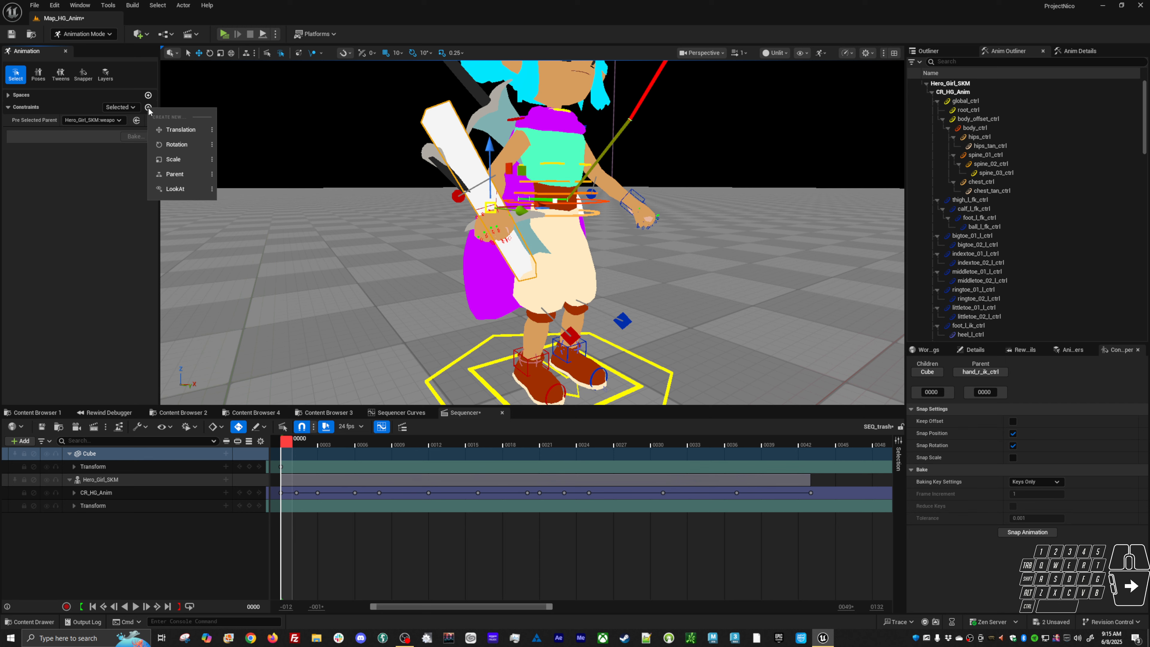
{"action": "left_click", "coordinate": [175, 178]}
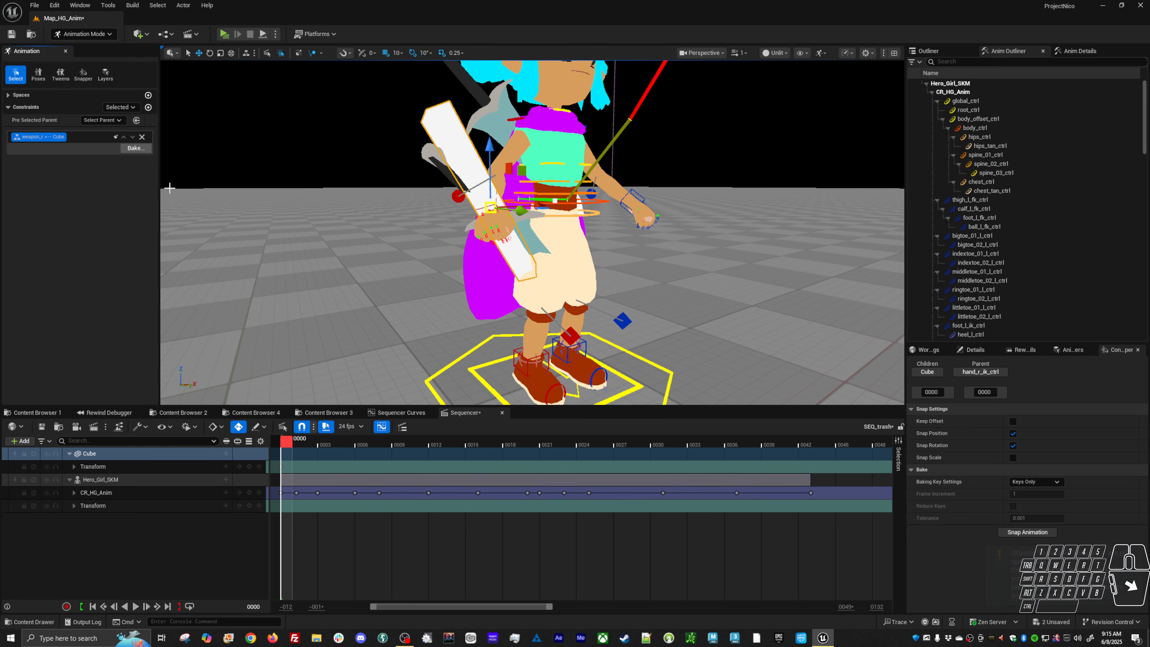
{"action": "key", "text": "ctrl+z"}
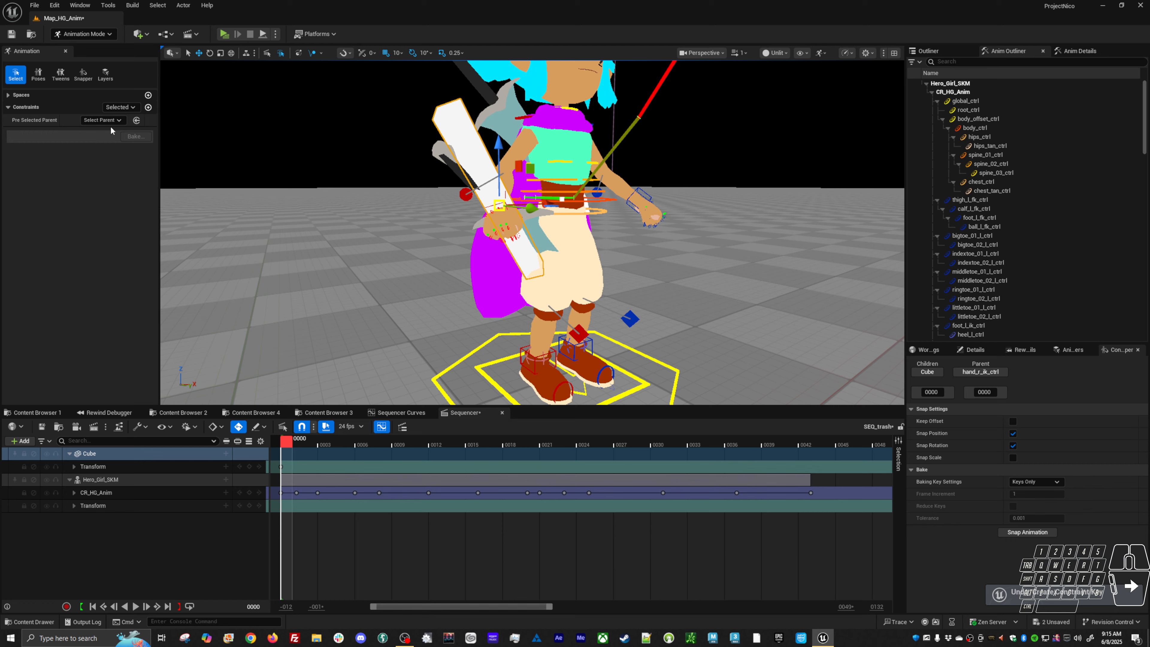
Set the constraints' pre-selected parent again to the Hero_Girl_SKM actor's weapon_r bone
{"action": "left_click", "coordinate": [114, 119]}
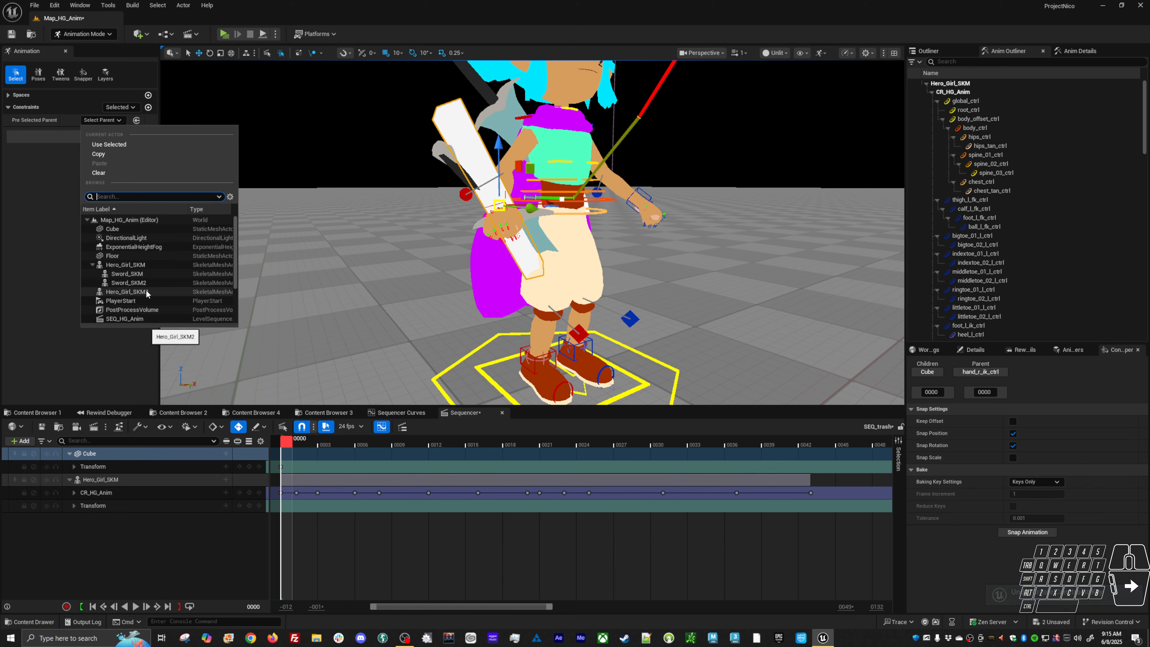
{"action": "left_click", "coordinate": [149, 264]}
{"action": "type", "text": "w"}
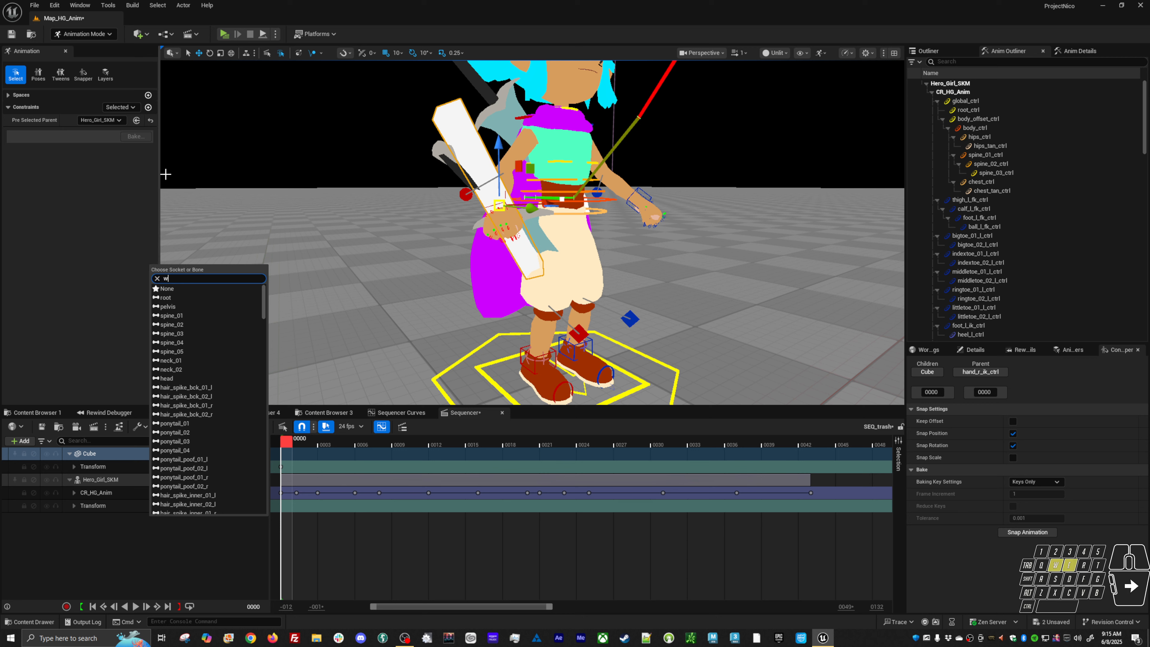
{"action": "type", "text": "eapon"}
{"action": "left_click", "coordinate": [180, 298]}
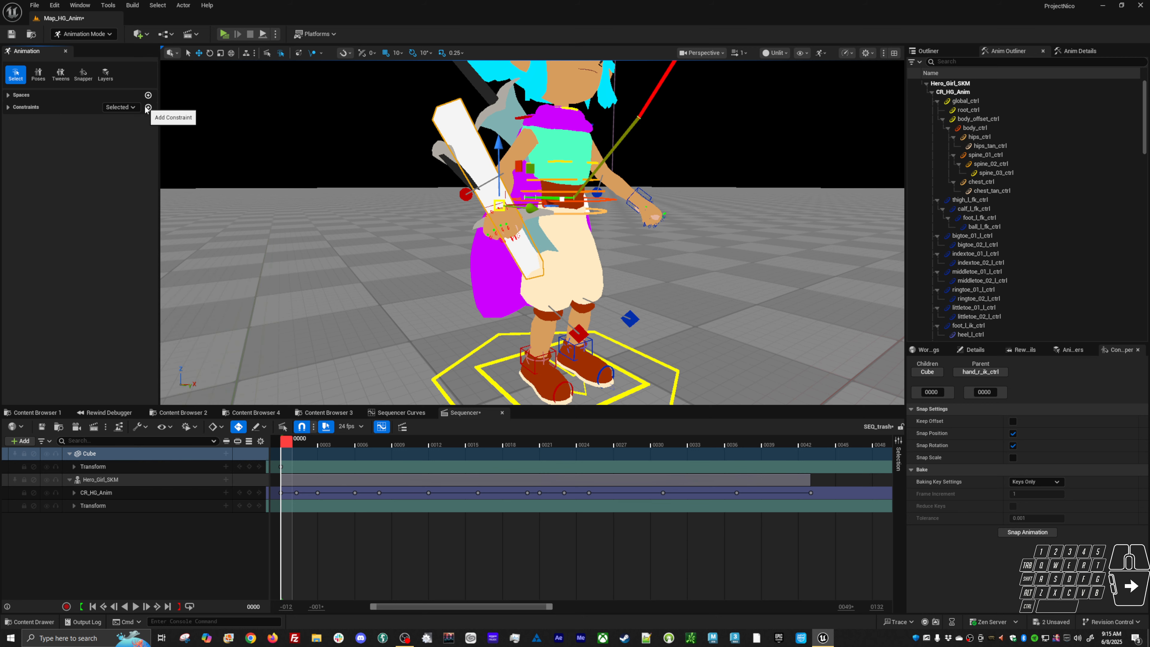
{"action": "left_click", "coordinate": [7, 107]}
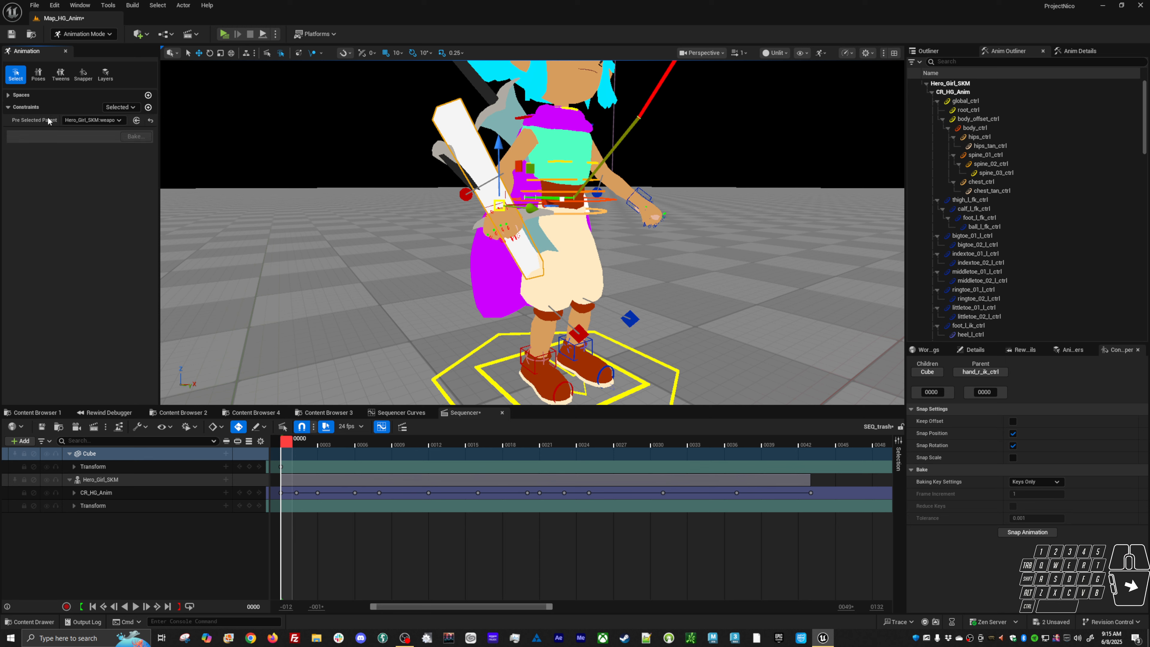
Create a Parent constraint on the Cube to the weapon_r bone with Maintain Offset disabled
{"action": "left_click", "coordinate": [147, 108]}
{"action": "mouse_move", "coordinate": [204, 188]}
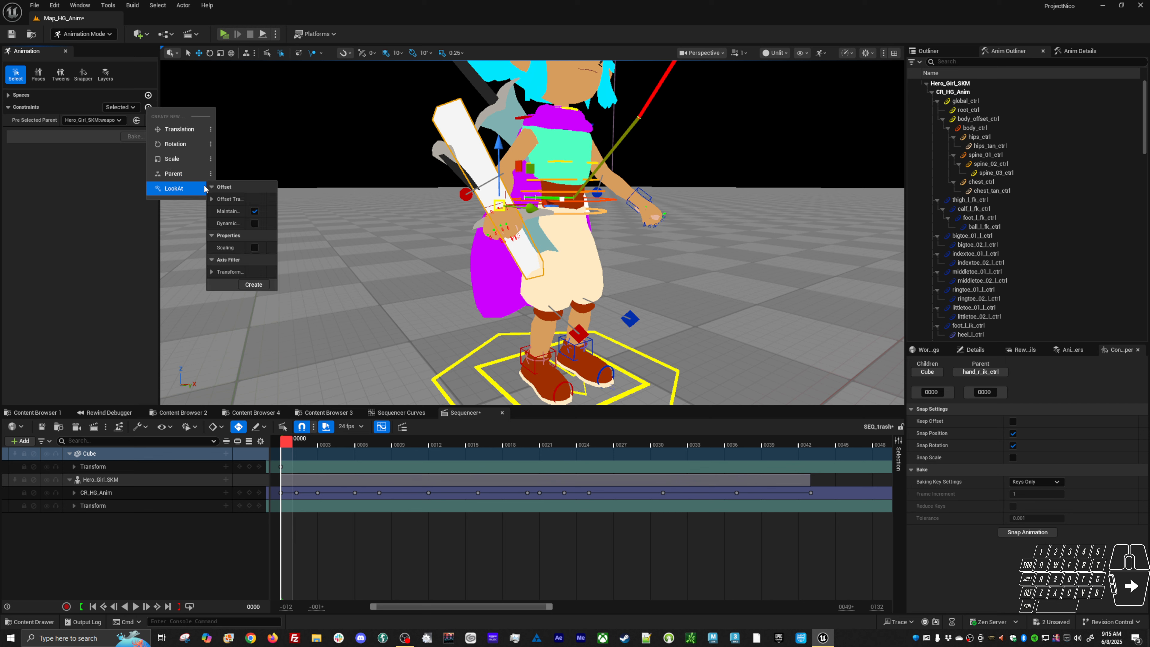
{"action": "left_click", "coordinate": [254, 211]}
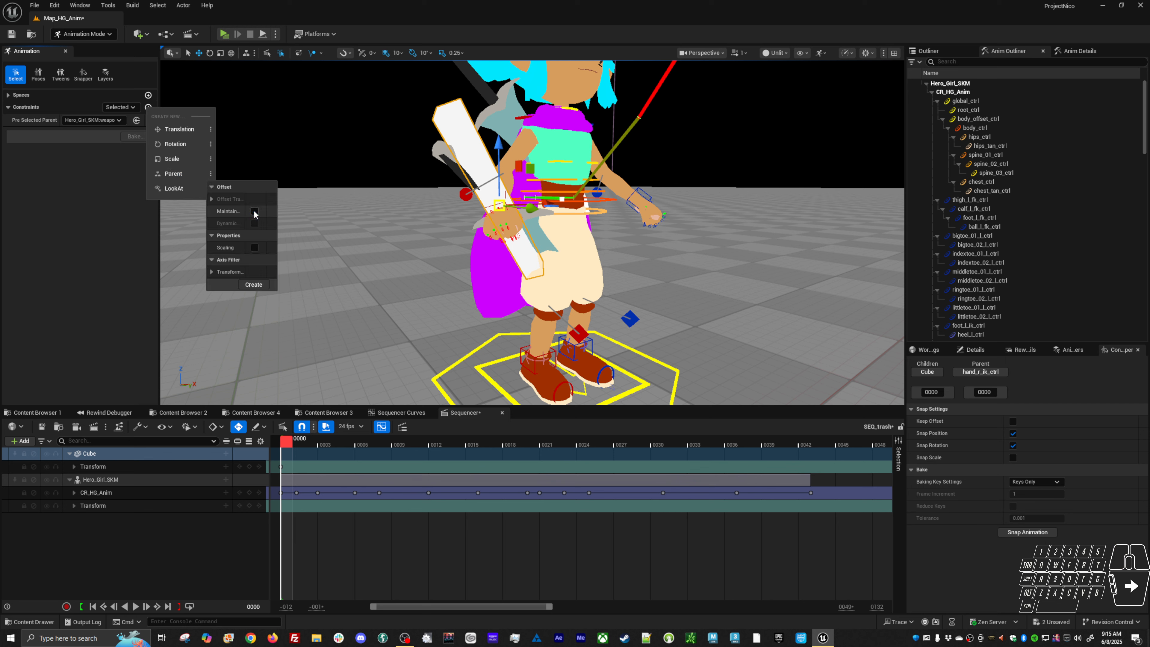
{"action": "left_click", "coordinate": [254, 285]}
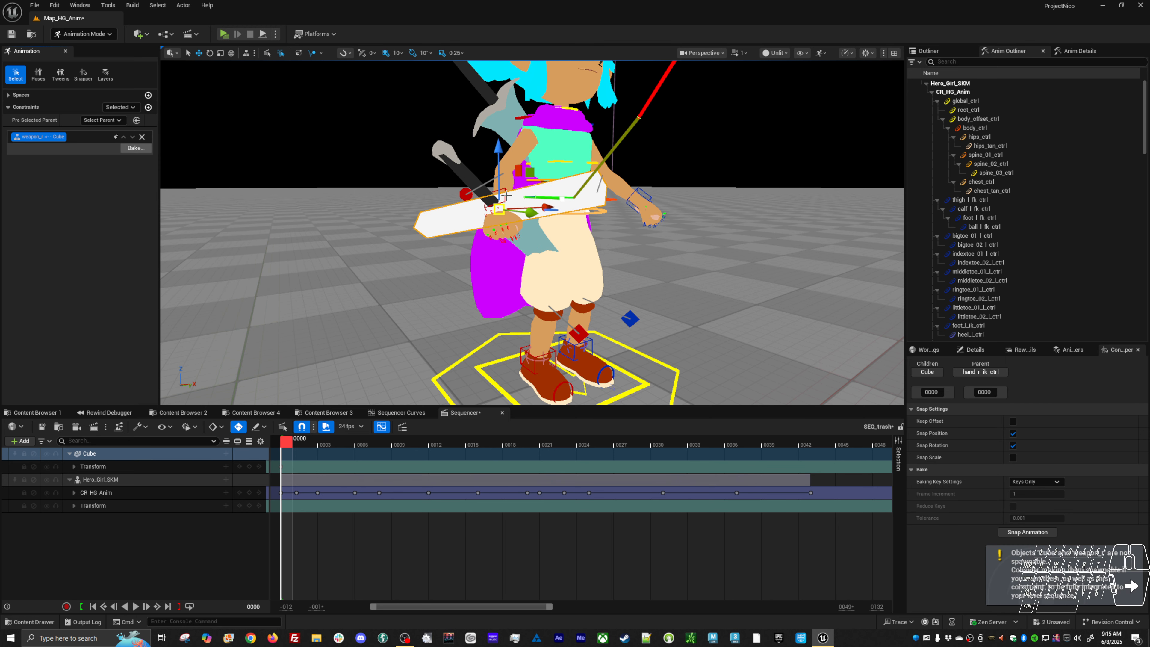
Check the Cube's alignment in the right hand and bake its weapon_r constraint from frame 0 to frame 0 with Keys Only
{"action": "left_click_drag", "start_coordinate": [552, 228], "coordinate": [430, 233], "text": "alt"}
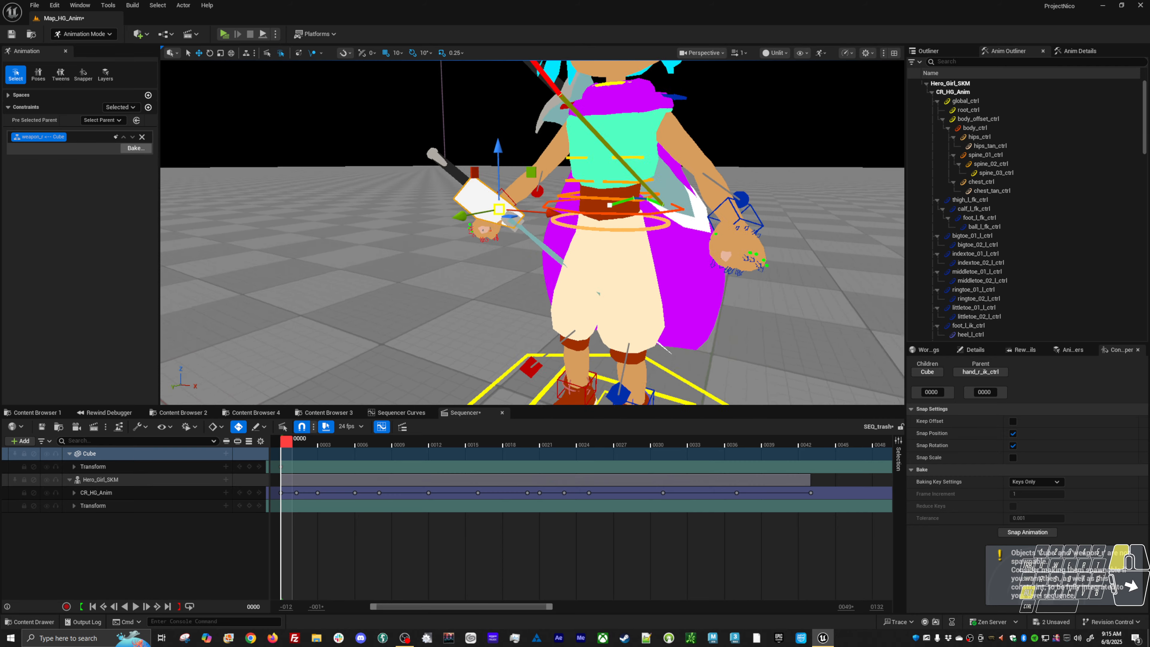
{"action": "right_click_drag", "start_coordinate": [572, 266], "coordinate": [543, 244], "text": "alt"}
{"action": "left_click_drag", "start_coordinate": [572, 267], "coordinate": [666, 272], "text": "alt"}
{"action": "right_click_drag", "start_coordinate": [573, 266], "coordinate": [546, 235], "text": "alt+shift"}
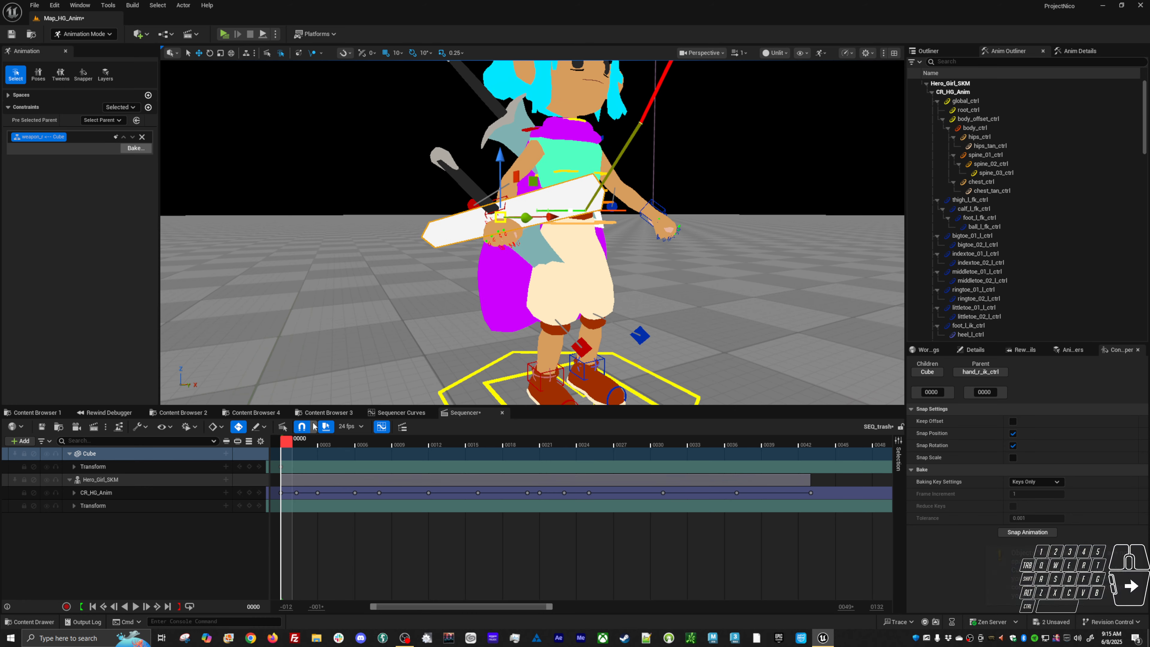
{"action": "left_click", "coordinate": [127, 150]}
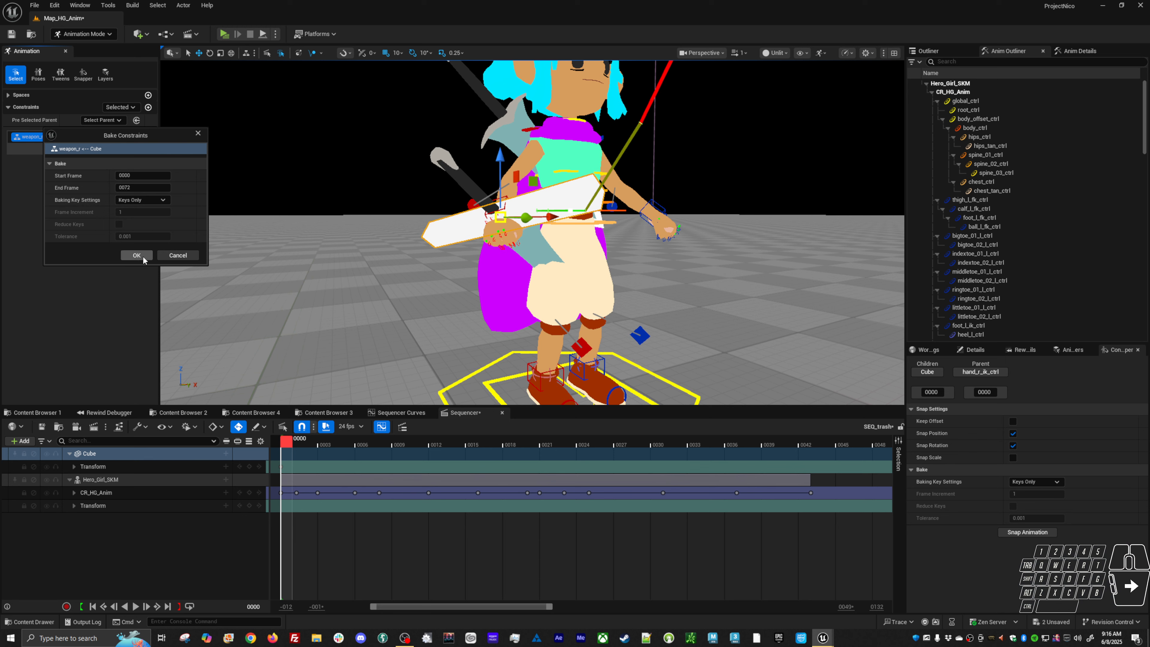
{"action": "left_click", "coordinate": [143, 187]}
{"action": "type", "text": "0"}
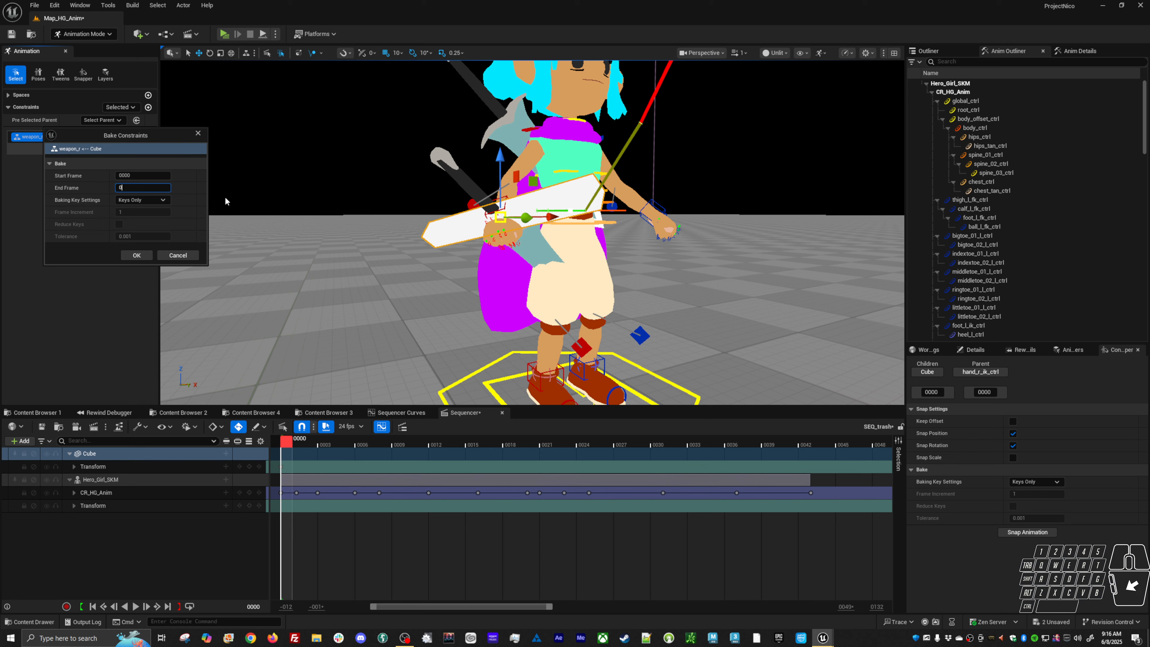
{"action": "left_click", "coordinate": [136, 255]}
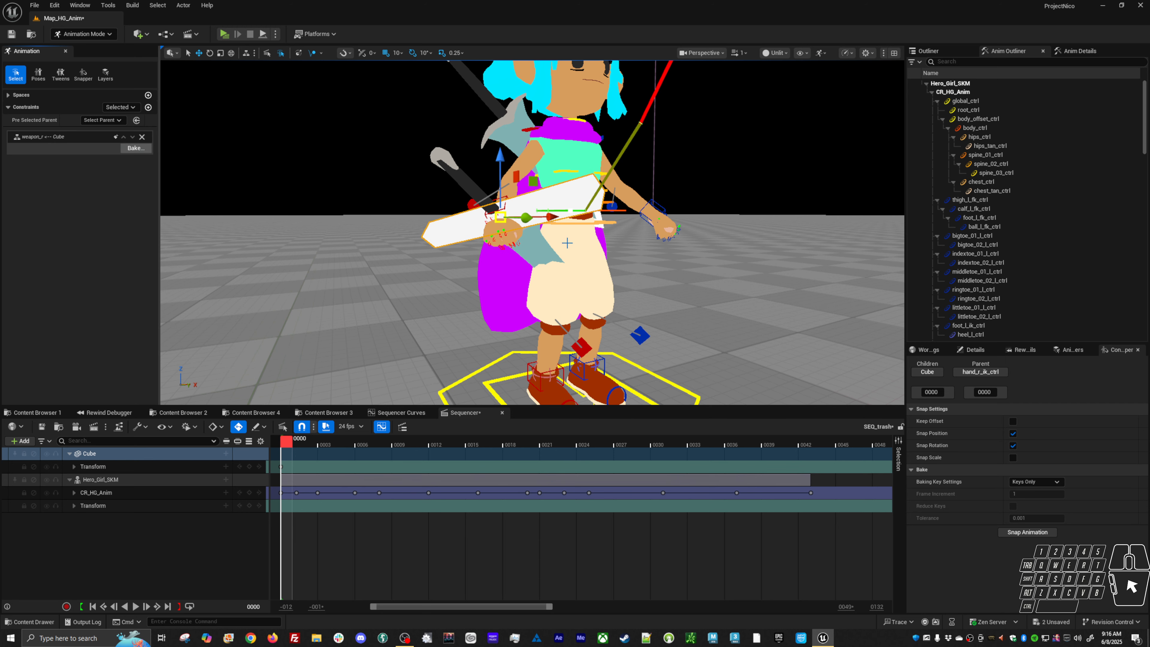
Try moving the Cube away from the Hero Girl's right hand, and undo the move
{"action": "left_click_drag", "start_coordinate": [508, 249], "coordinate": [463, 200], "text": "alt"}
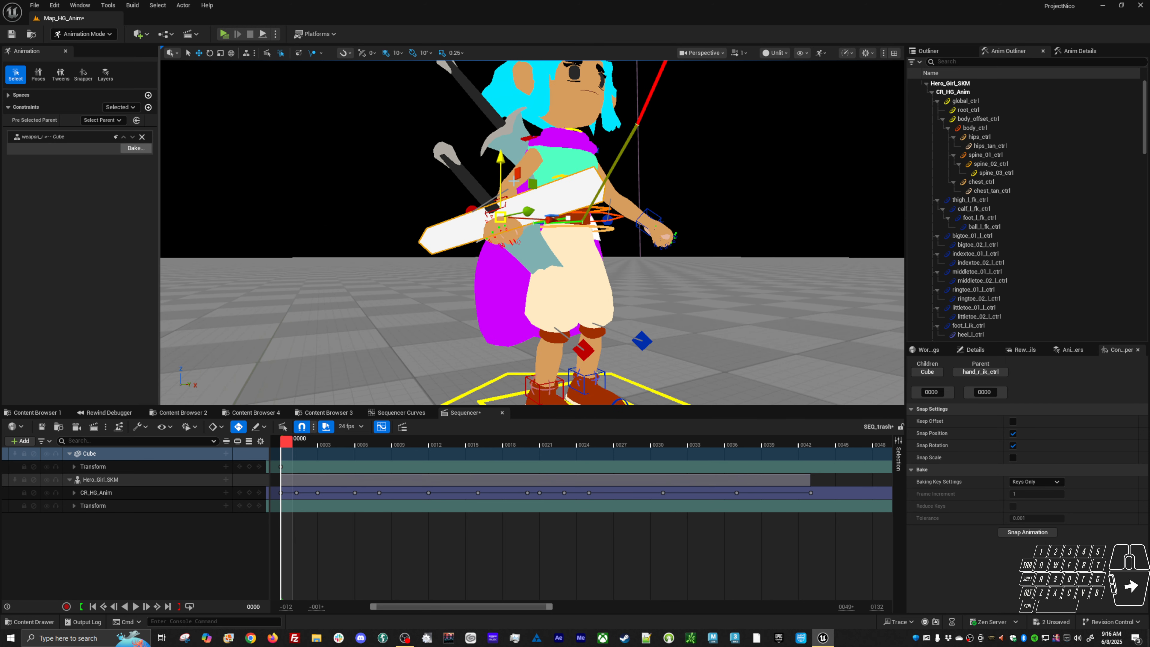
{"action": "left_click_drag", "start_coordinate": [535, 187], "coordinate": [498, 194]}
{"action": "key", "text": "ctrl+z"}
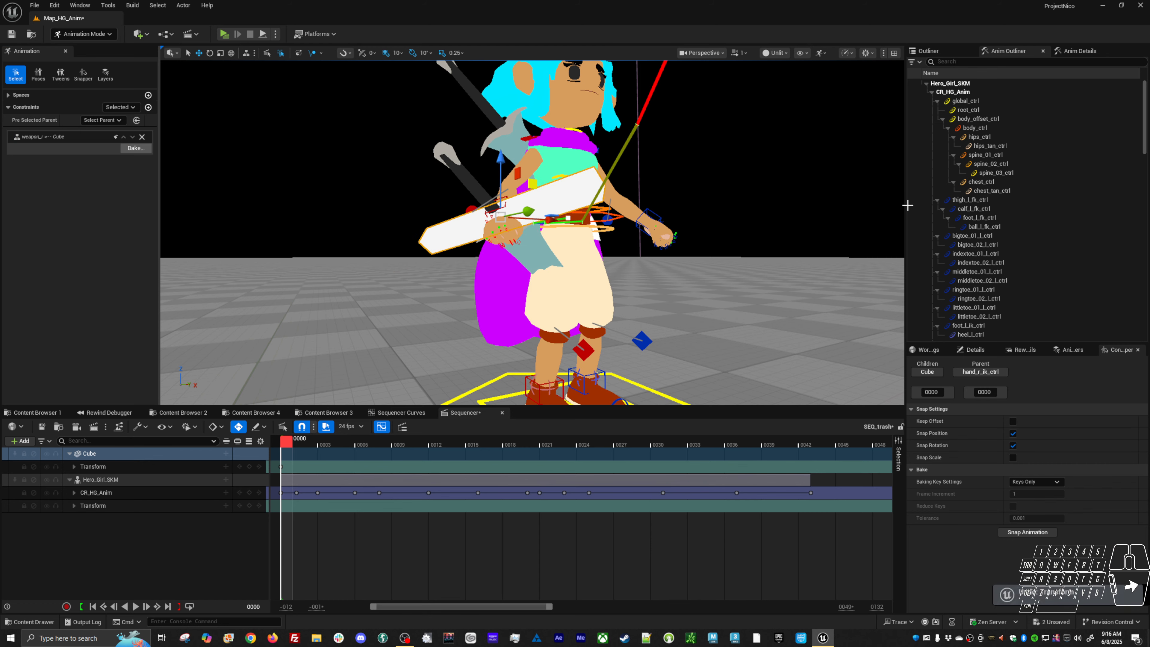
Display the Cube's animated transform values and switch the transform gizmo to local space to identify its long axis
{"action": "left_click", "coordinate": [940, 49]}
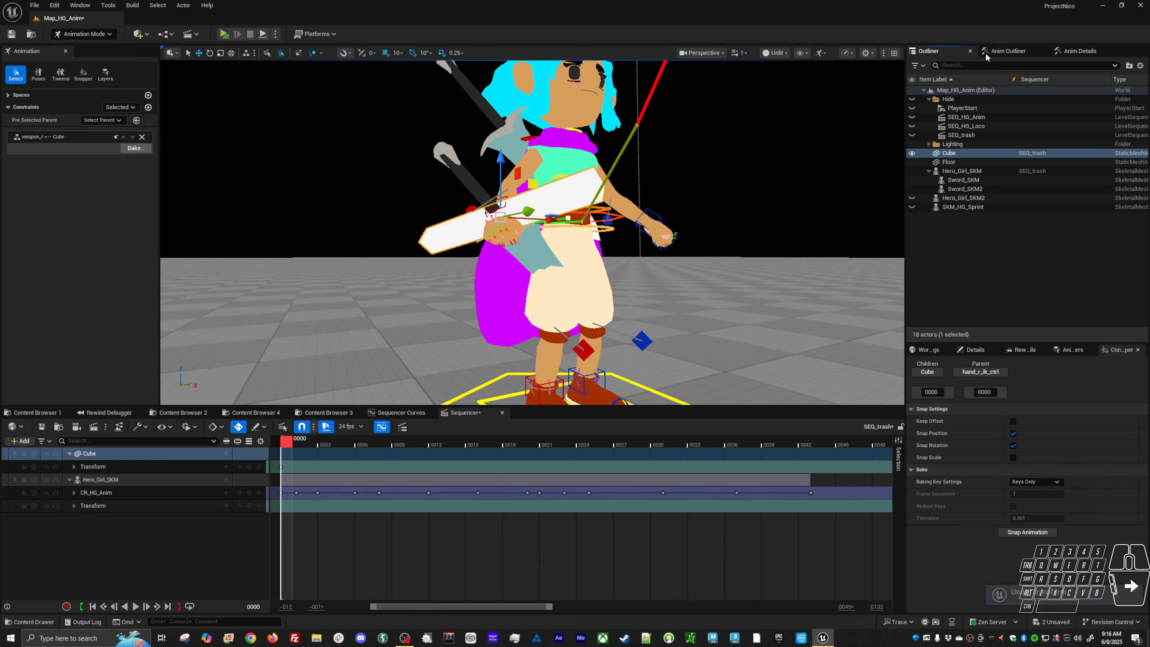
{"action": "left_click", "coordinate": [1082, 51]}
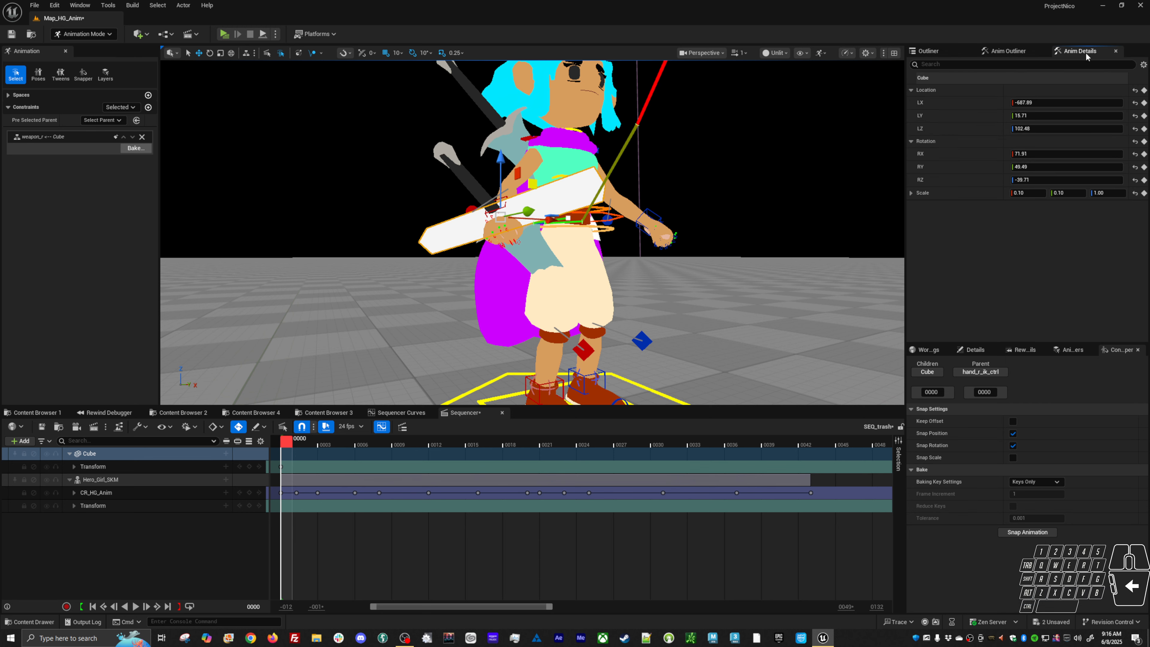
{"action": "left_click", "coordinate": [1032, 192]}
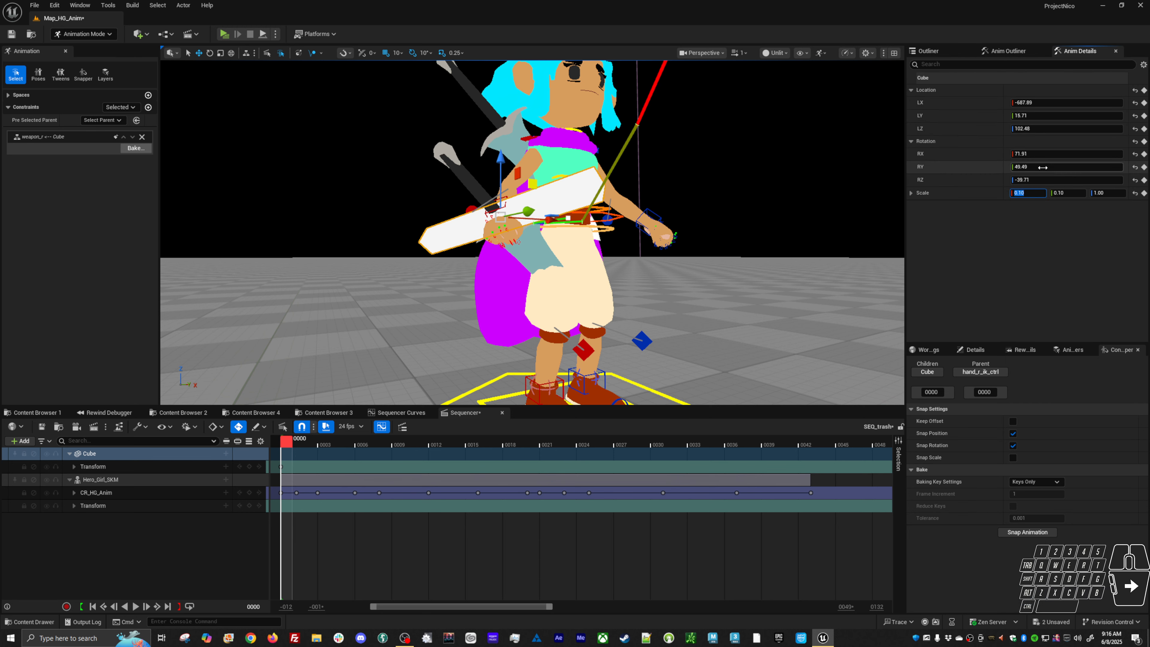
{"action": "left_click_drag", "start_coordinate": [724, 209], "coordinate": [728, 219], "text": "alt"}
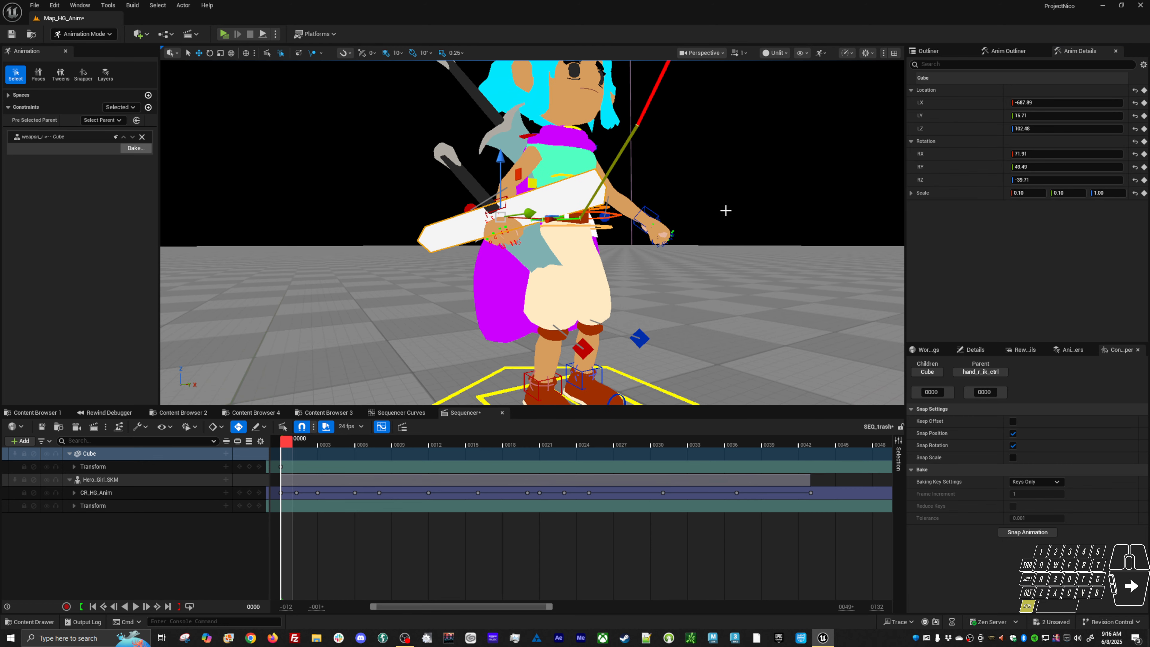
{"action": "key", "text": "ctrl+grave"}
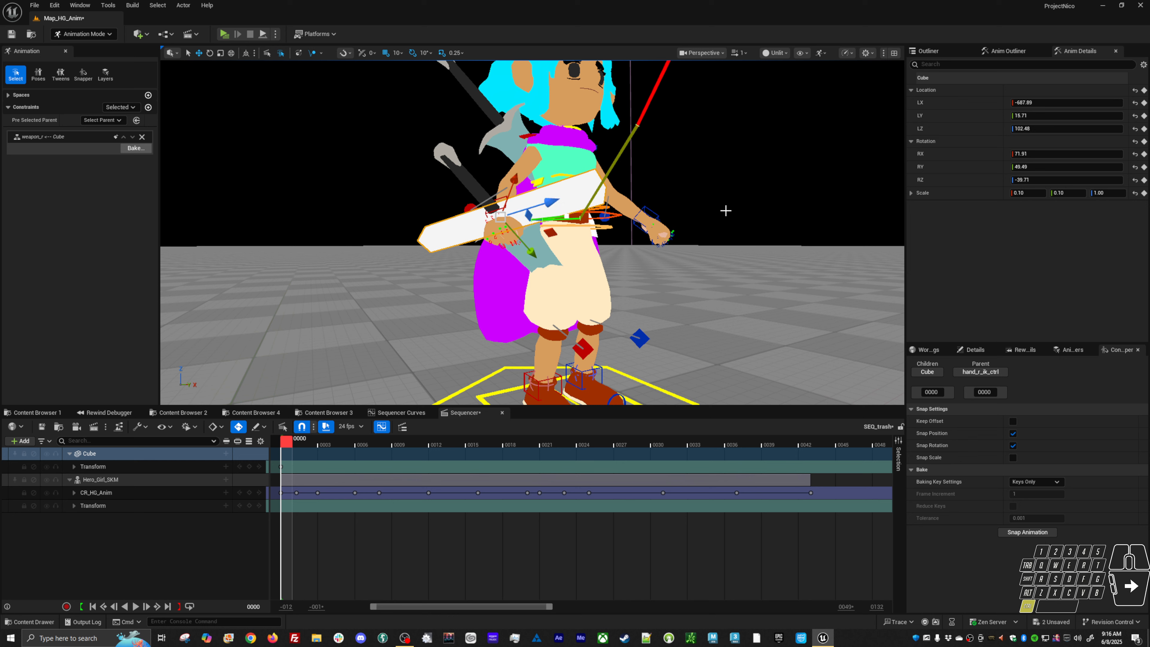
{"action": "key", "text": "ctrl+grave"}
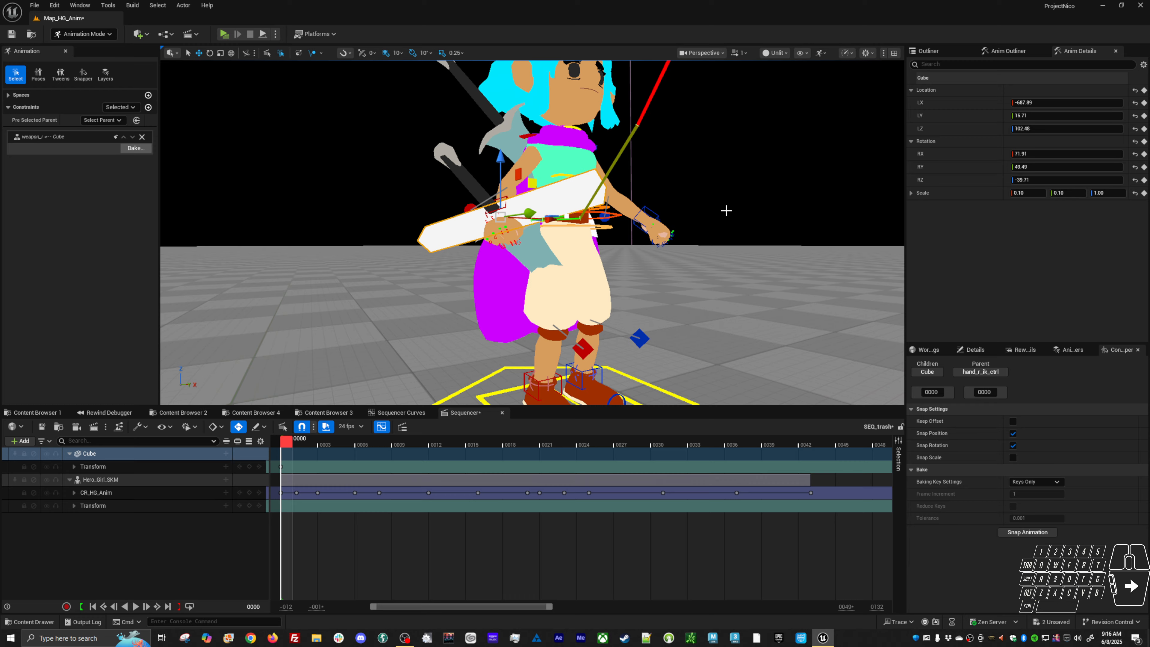
{"action": "mouse_move", "coordinate": [726, 210]}
{"action": "left_mouse_down", "text": "alt"}
{"action": "mouse_move", "coordinate": [679, 215]}
{"action": "mouse_move", "coordinate": [769, 186]}
{"action": "mouse_move", "coordinate": [683, 197]}
{"action": "mouse_move", "coordinate": [770, 195]}
{"action": "mouse_move", "coordinate": [724, 190]}
{"action": "left_mouse_up", "text": "alt"}
{"action": "key", "text": "ctrl+grave"}
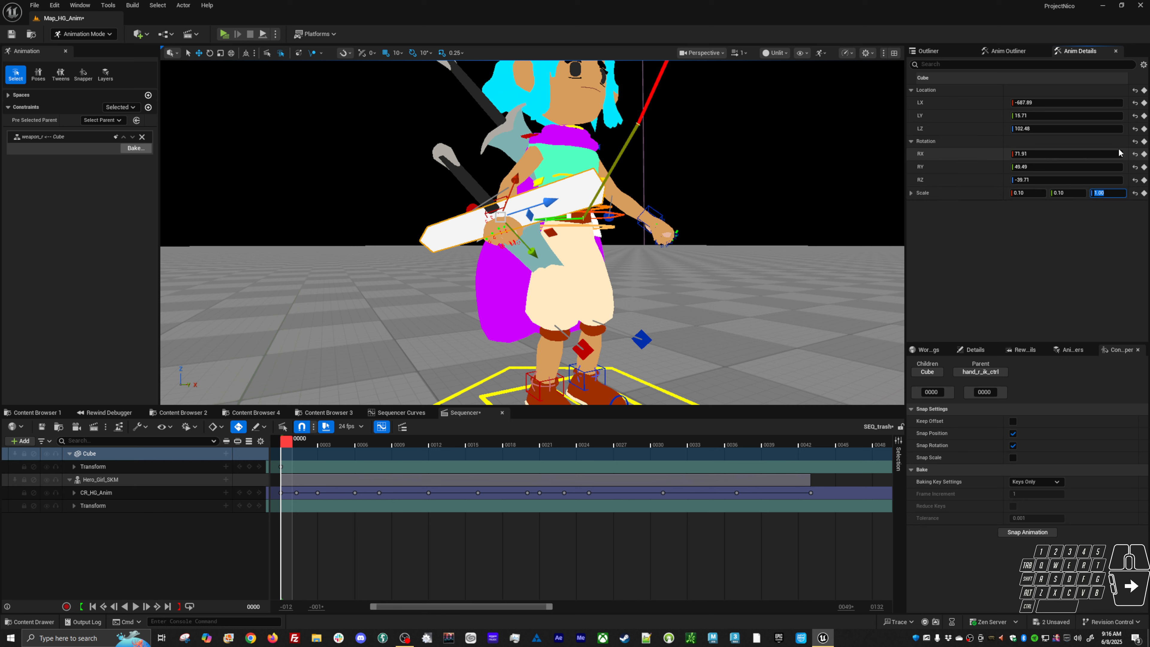
Set the Cube's Z scale to 0.1 and its Y scale to 1
{"action": "type", "text": "0.1"}
{"action": "key", "text": "Return"}
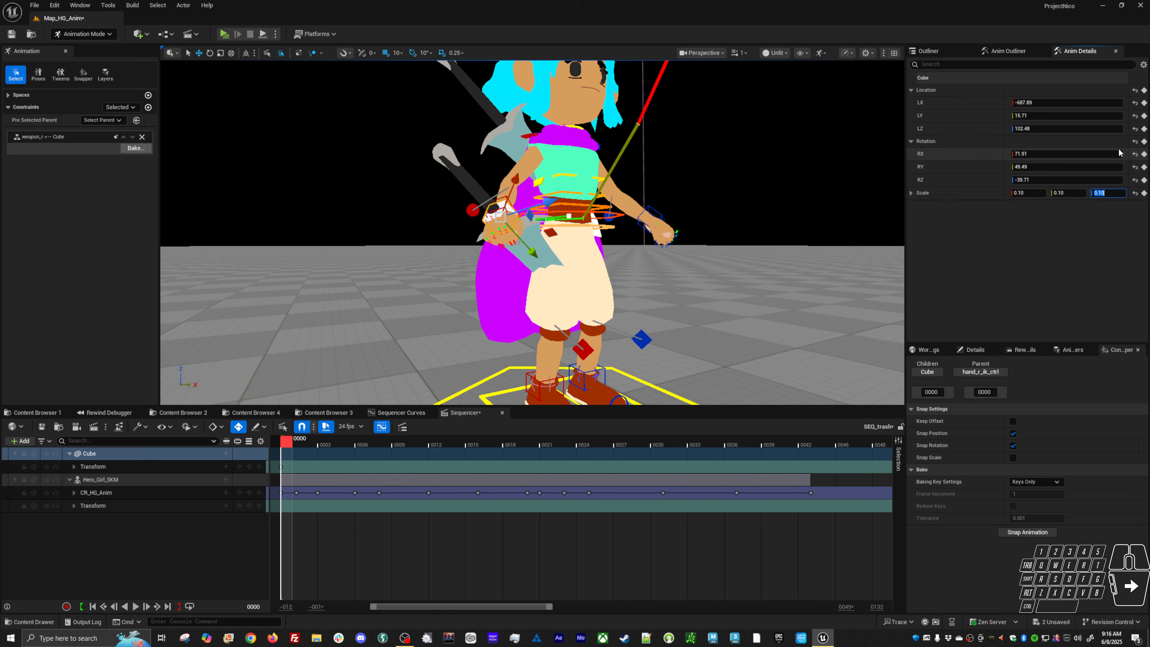
{"action": "left_click", "coordinate": [1067, 193]}
{"action": "type", "text": "1"}
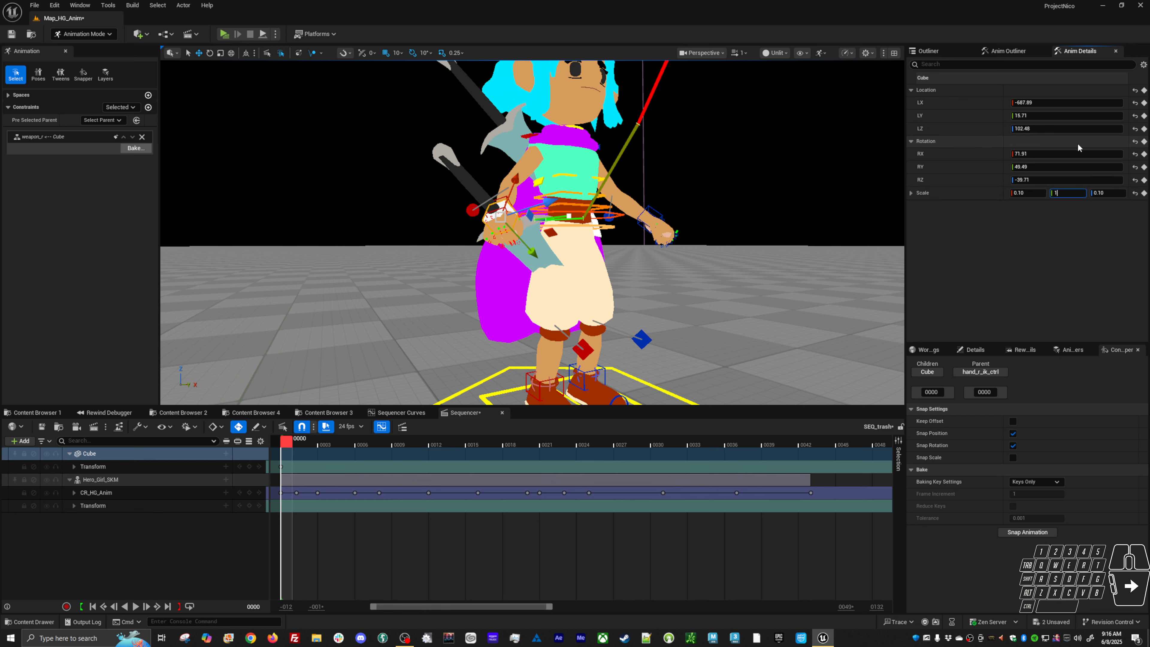
Set the cube's Y scale to 0.5 after trying 1 and 0.25
{"action": "key", "text": "Return"}
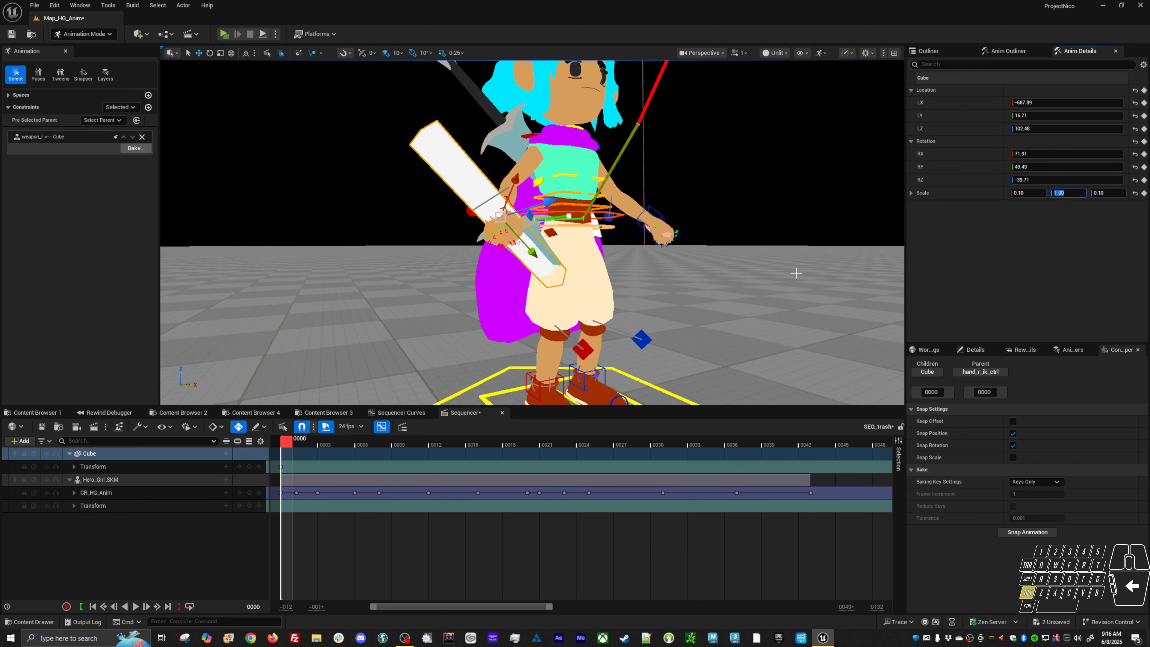
{"action": "left_click_drag", "start_coordinate": [796, 273], "coordinate": [719, 308], "text": "alt"}
{"action": "left_click_drag", "start_coordinate": [1056, 194], "coordinate": [1057, 194]}
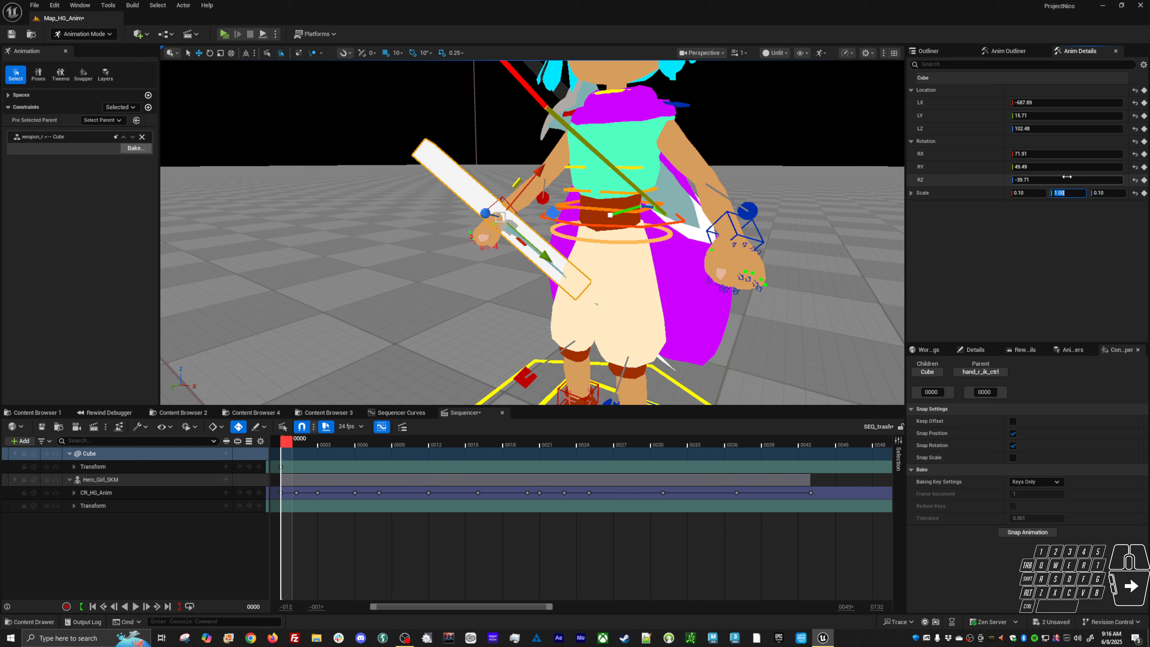
{"action": "type", "text": ".25"}
{"action": "key", "text": "Return"}
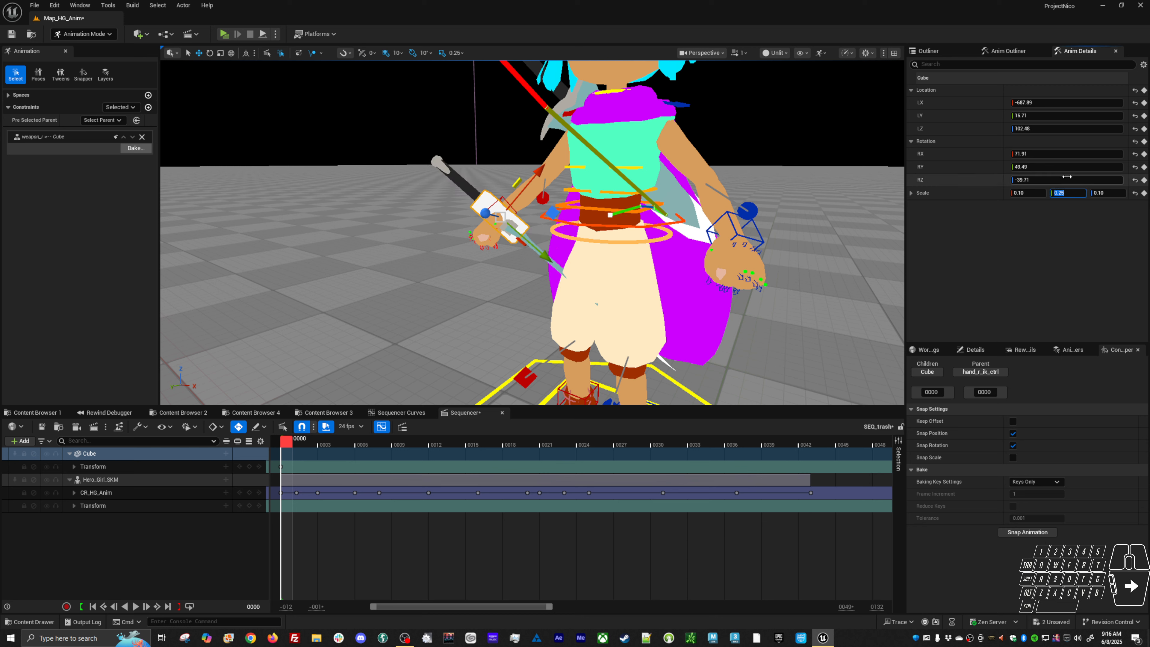
{"action": "type", "text": ".3"}
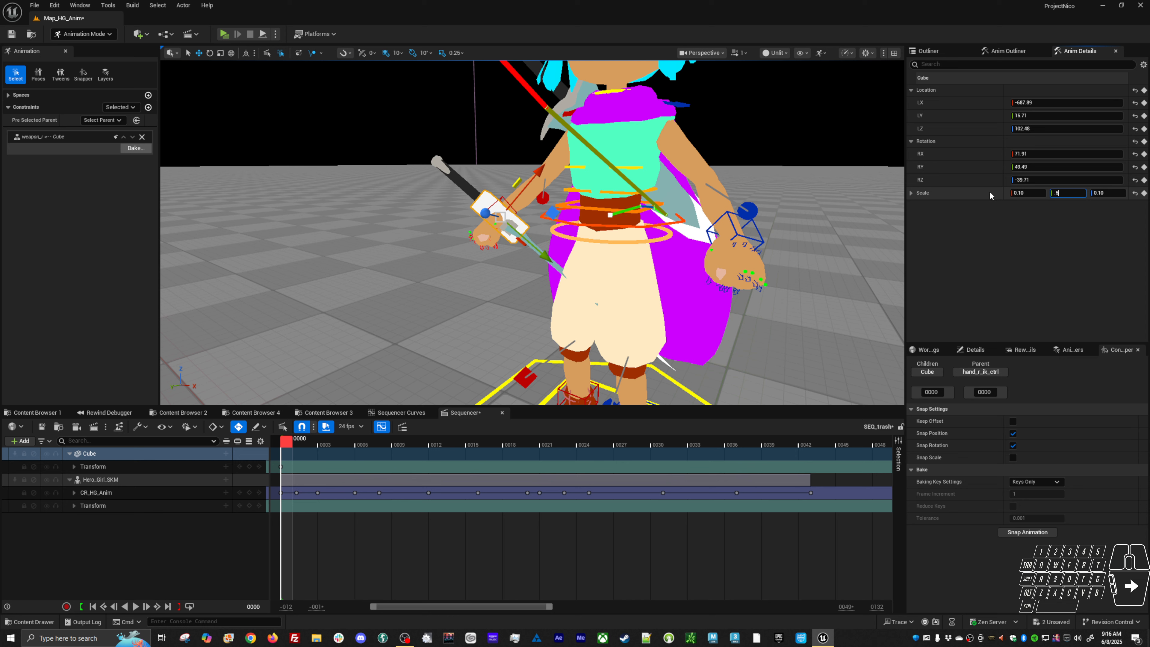
{"action": "type", "text": "5"}
{"action": "key", "text": "Return"}
{"action": "left_click_drag", "start_coordinate": [634, 272], "coordinate": [500, 234], "text": "alt"}
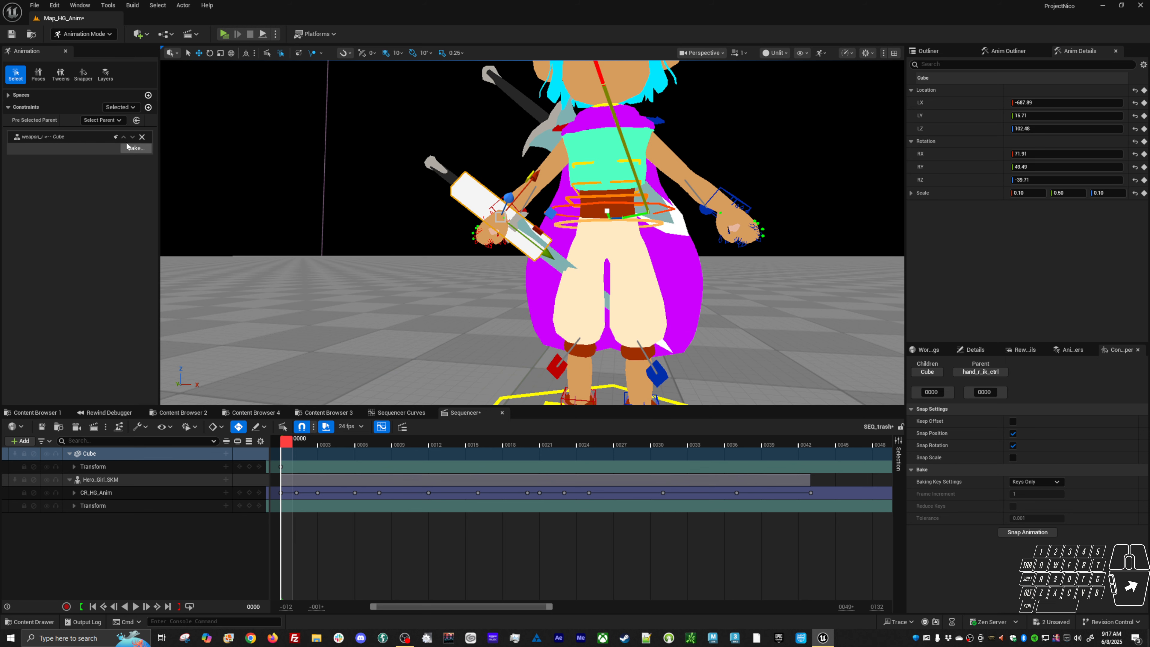
Bake the cube's weapon_r constraint at frame 0 with Keys Only, and delete the constraint
{"action": "left_click", "coordinate": [134, 150]}
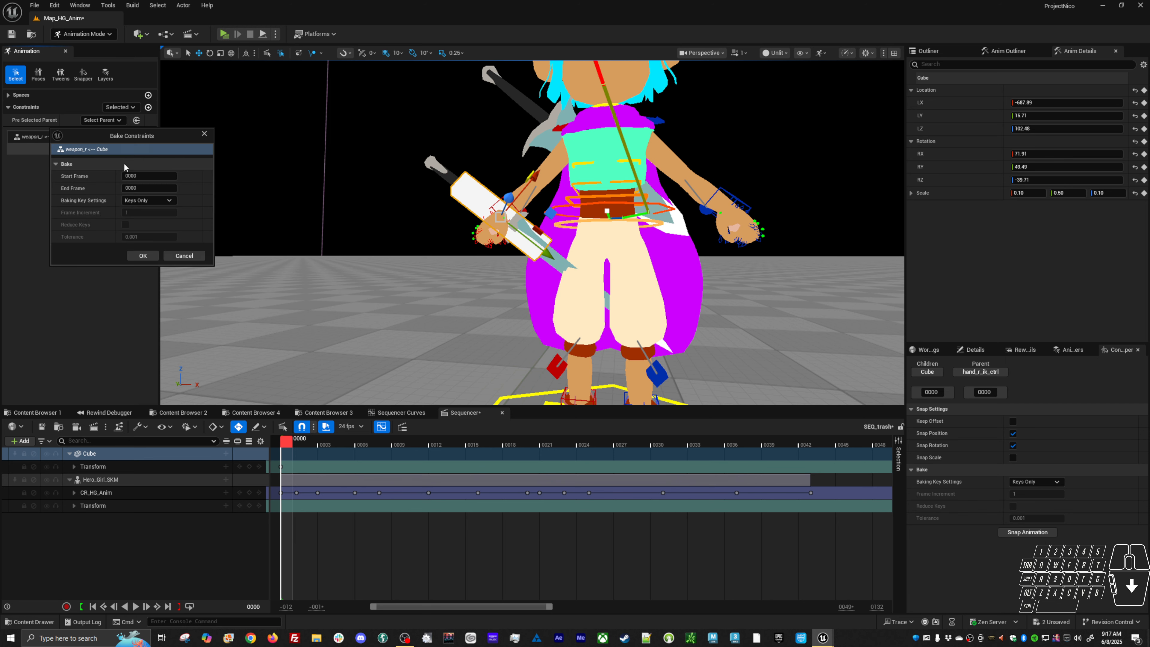
{"action": "left_click", "coordinate": [144, 256]}
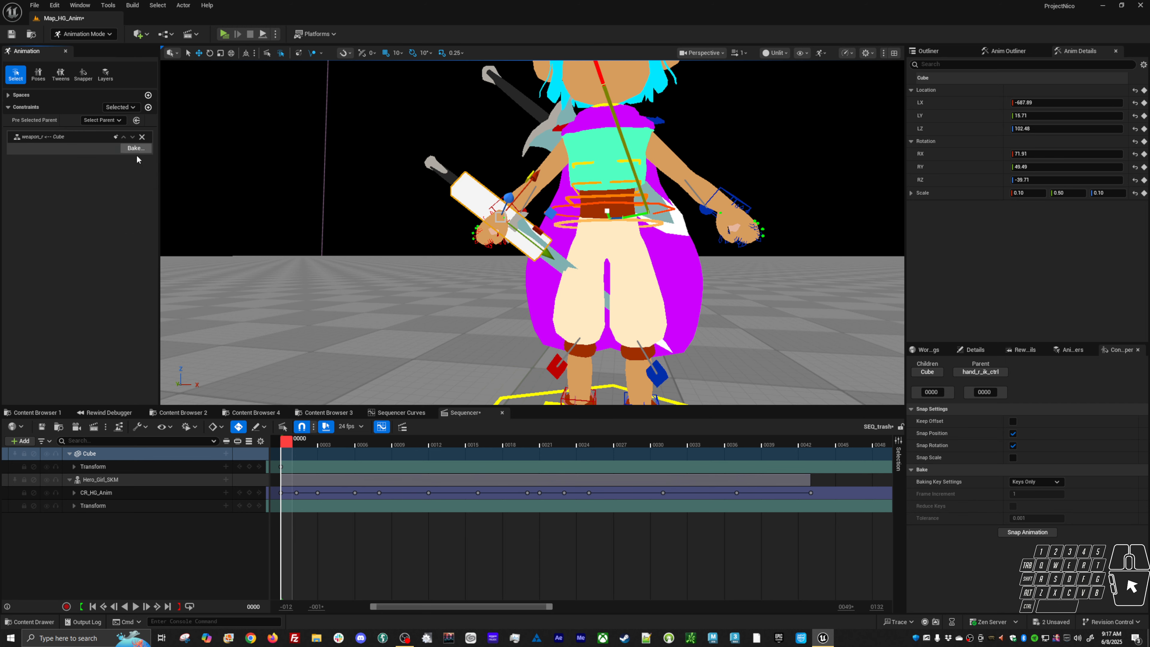
{"action": "left_click", "coordinate": [143, 137]}
Shift the cube's transform key five frames earlier than frame 0, keeping the playhead at frame 0
{"action": "right_click_drag", "start_coordinate": [316, 249], "coordinate": [423, 404]}
{"action": "scroll", "coordinate": [364, 488], "scroll_direction": "down", "scroll_amount": 2, "text": "ctrl"}
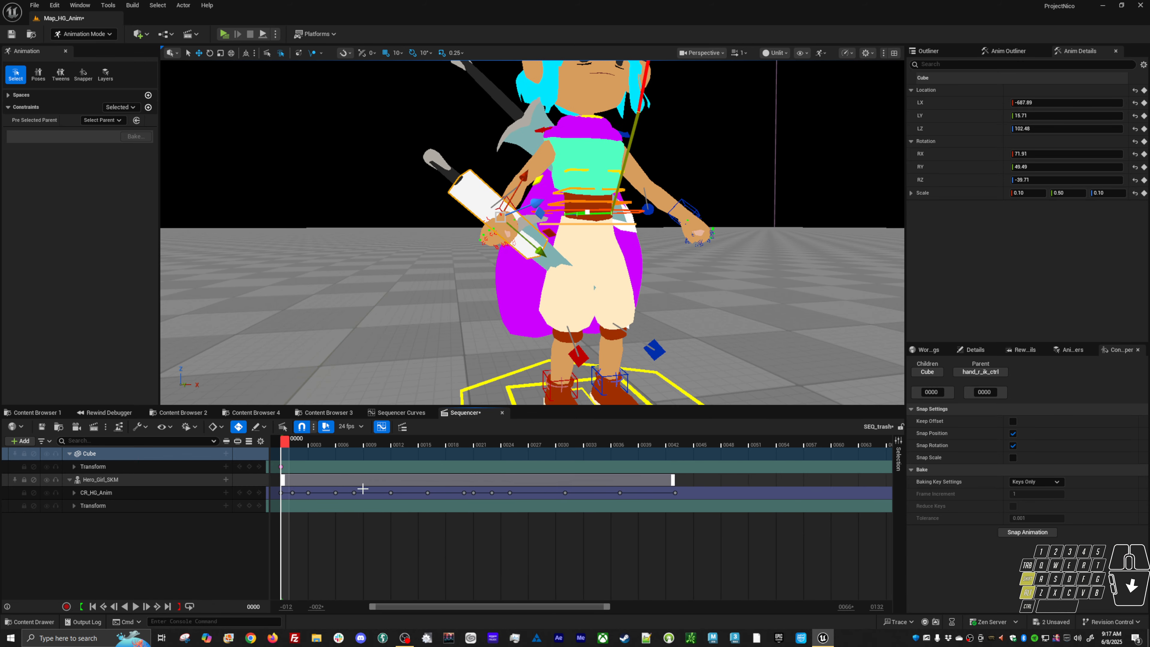
{"action": "right_click_drag", "start_coordinate": [365, 488], "coordinate": [483, 544]}
{"action": "left_click", "coordinate": [426, 470]}
{"action": "key", "text": "Left"}
{"action": "key", "text": "Left"}
{"action": "key", "text": "Left"}
{"action": "key", "text": "Left"}
{"action": "key", "text": "Left"}
{"action": "mouse_move", "coordinate": [434, 445]}
{"action": "left_mouse_down"}
{"action": "mouse_move", "coordinate": [411, 442]}
{"action": "mouse_move", "coordinate": [486, 442]}
{"action": "mouse_move", "coordinate": [414, 433]}
{"action": "left_mouse_up"}
{"action": "left_click_drag", "start_coordinate": [494, 266], "coordinate": [454, 253], "text": "alt"}
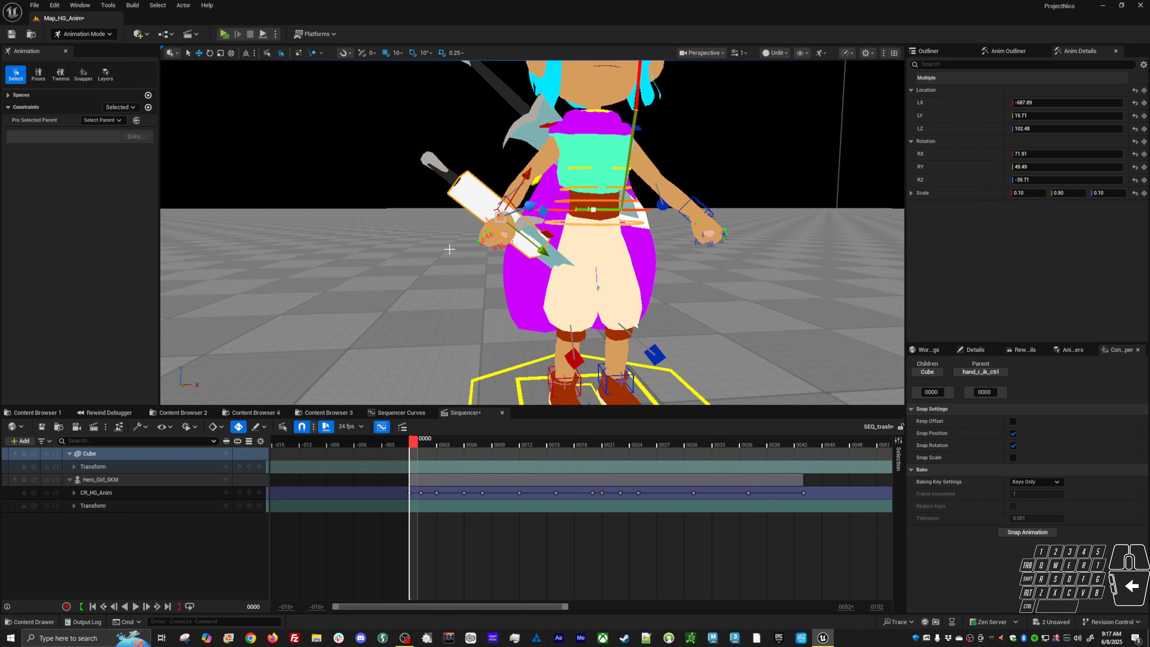
Detach Sword_SKM2 from Hero_Girl_SKM so it sits at the root of the level
{"action": "left_click", "coordinate": [928, 51]}
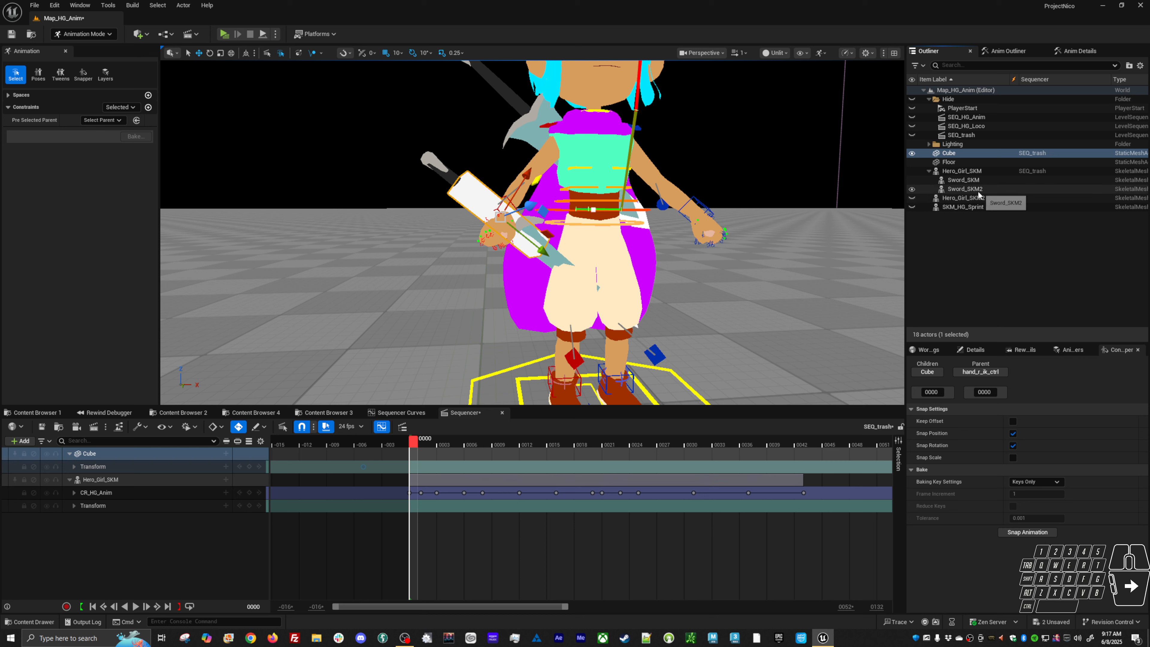
{"action": "left_click", "coordinate": [126, 112]}
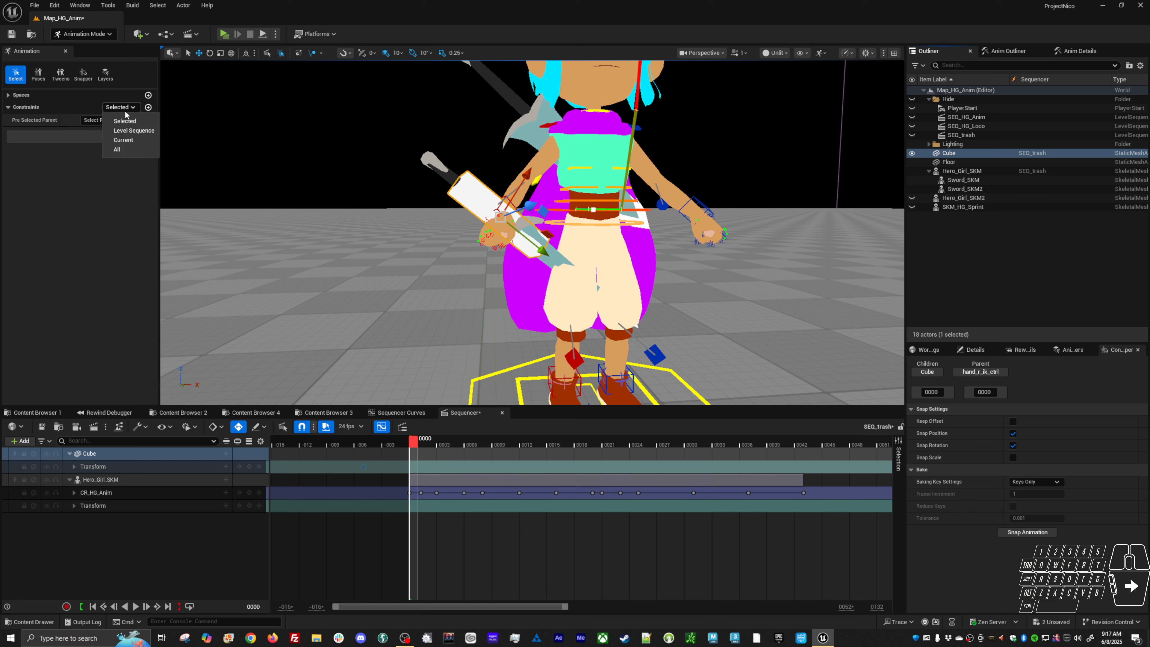
{"action": "left_click", "coordinate": [72, 121]}
{"action": "left_click", "coordinate": [93, 119]}
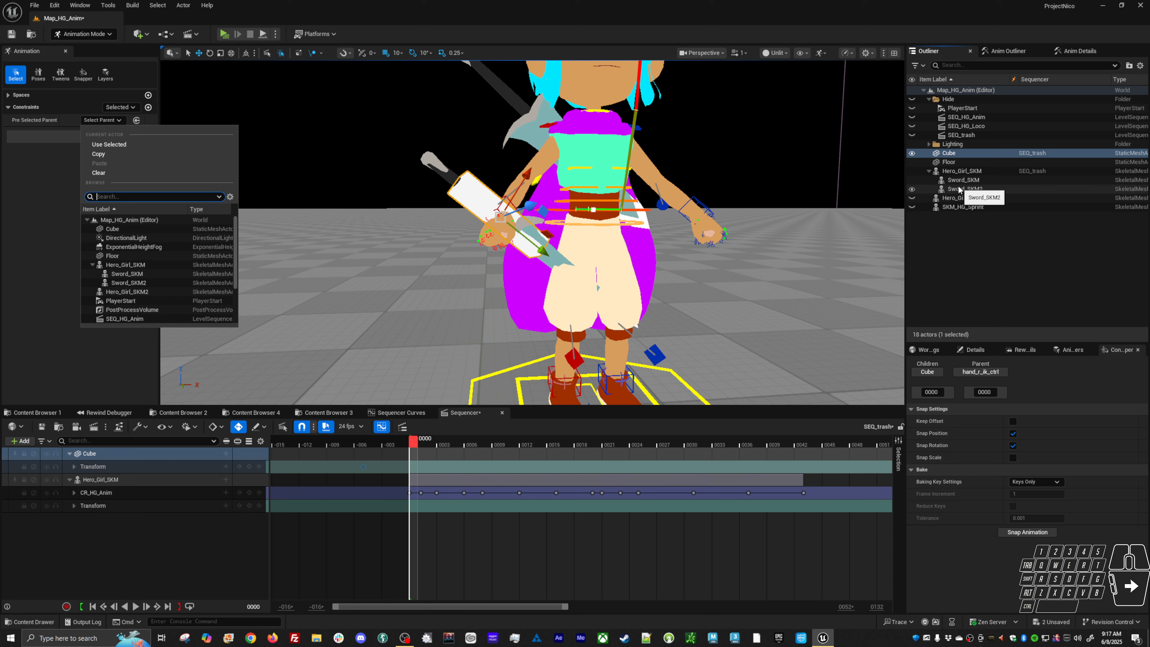
{"action": "left_click_drag", "start_coordinate": [958, 189], "coordinate": [965, 250]}
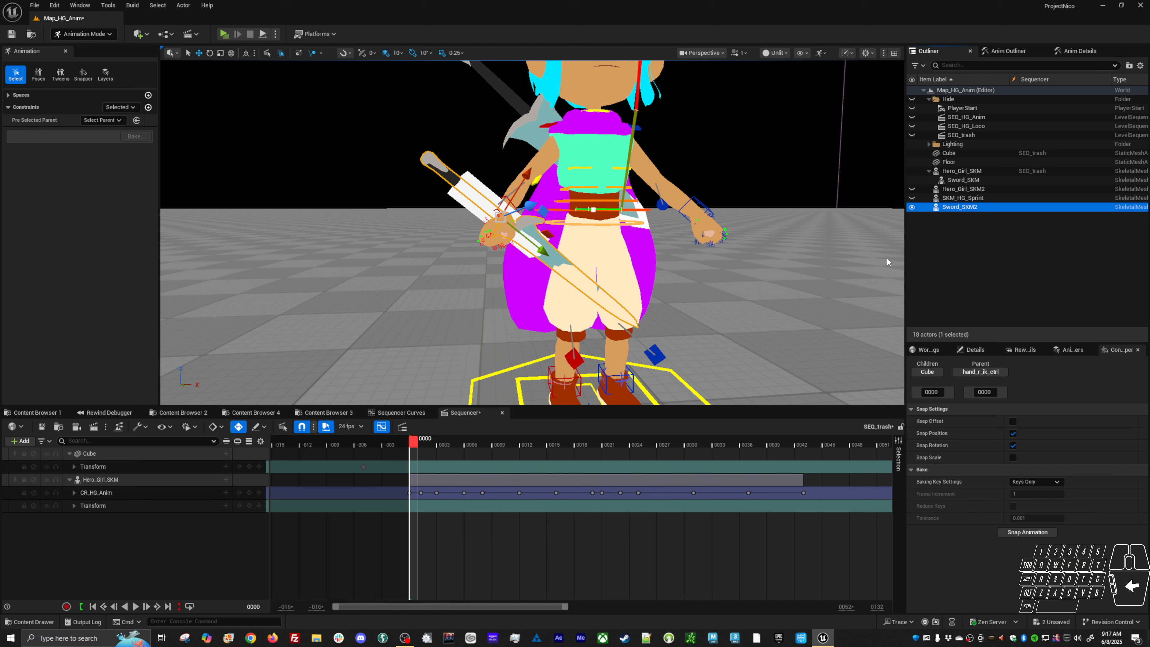
Add Sword_SKM2 to the SEQ_trash sequence as a new track
{"action": "left_click_drag", "start_coordinate": [596, 279], "coordinate": [800, 258], "text": "alt"}
{"action": "left_click_drag", "start_coordinate": [936, 208], "coordinate": [232, 525]}
{"action": "left_click_drag", "start_coordinate": [64, 536], "coordinate": [63, 536]}
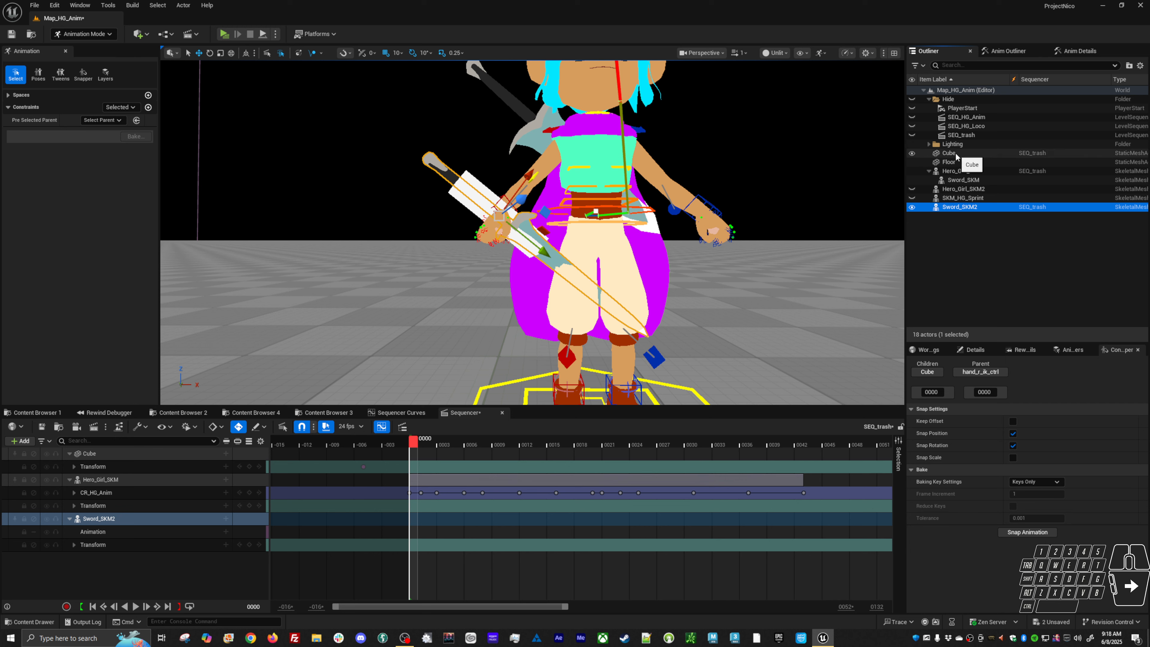
Create a Parent constraint on Sword_SKM2 with Cube as its pre-selected parent
{"action": "left_click_drag", "start_coordinate": [955, 154], "coordinate": [104, 121]}
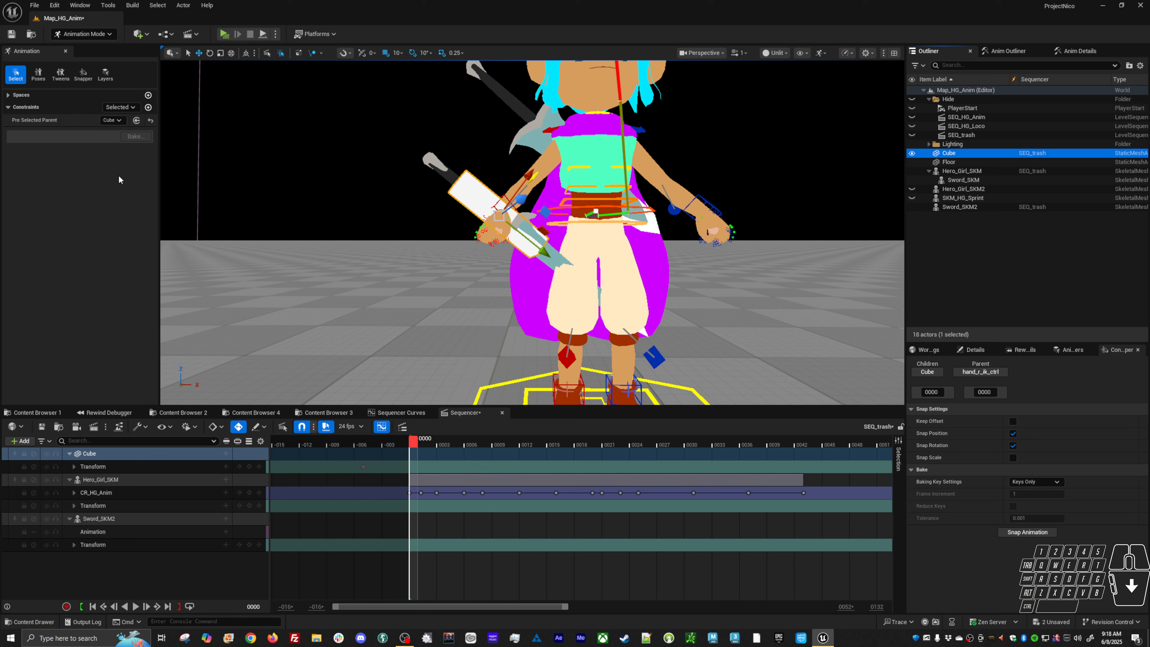
{"action": "left_click", "coordinate": [113, 519]}
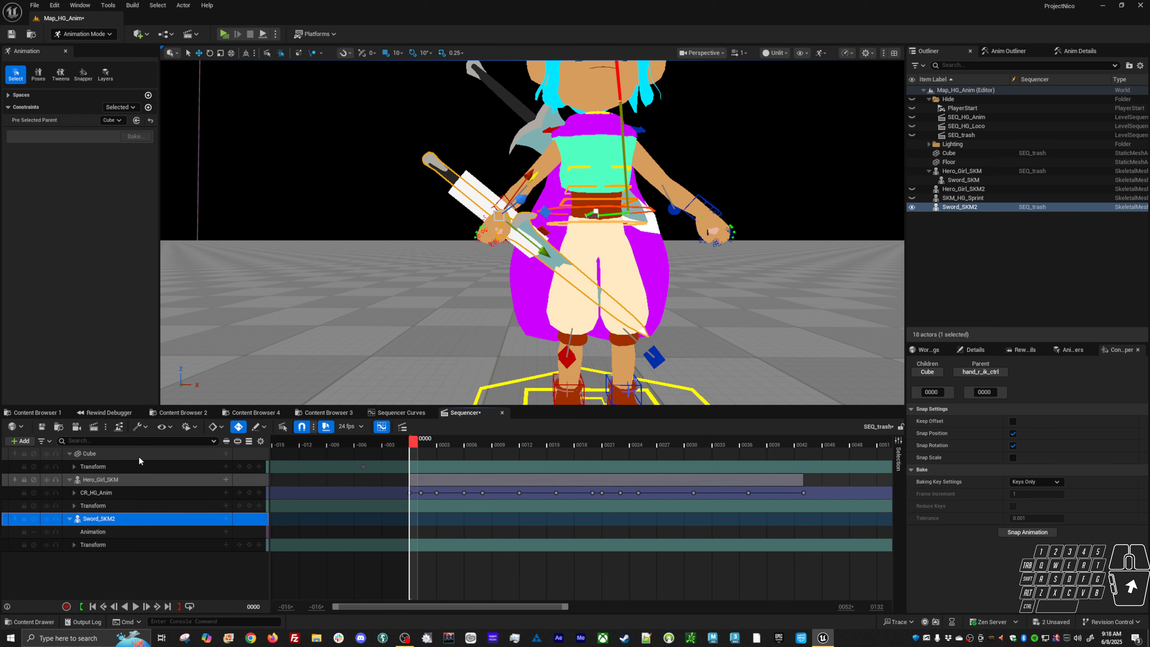
{"action": "left_click", "coordinate": [148, 107]}
{"action": "left_click", "coordinate": [175, 177]}
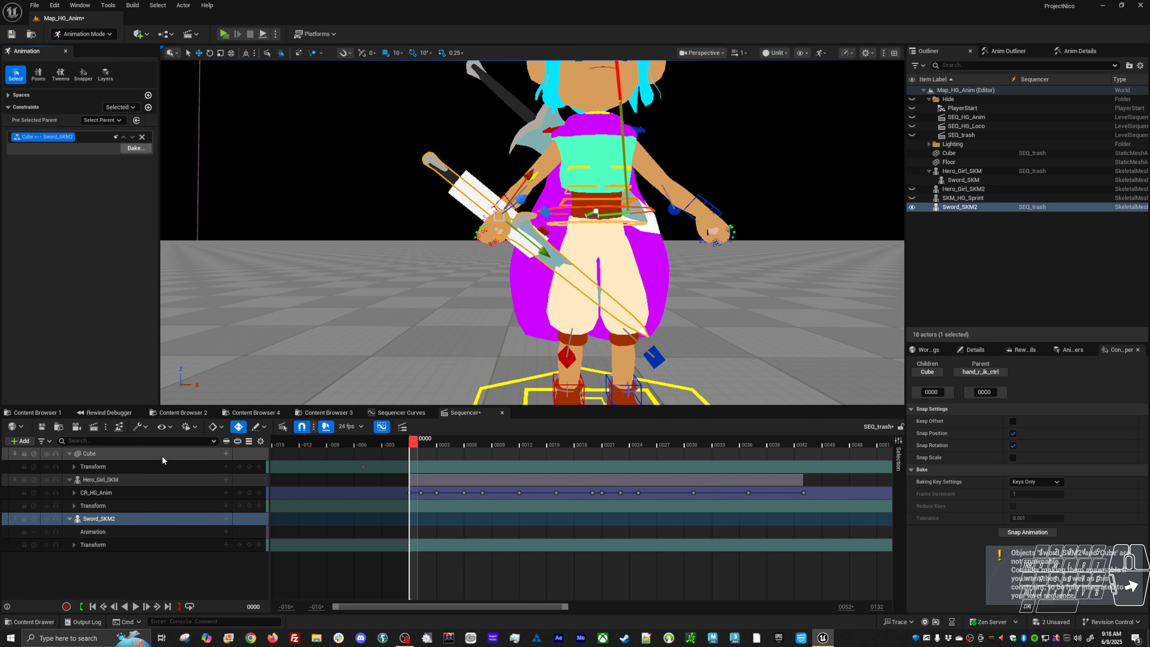
Rotate the cube to test whether the constrained sword follows, and undo the rotation
{"action": "left_click", "coordinate": [948, 153]}
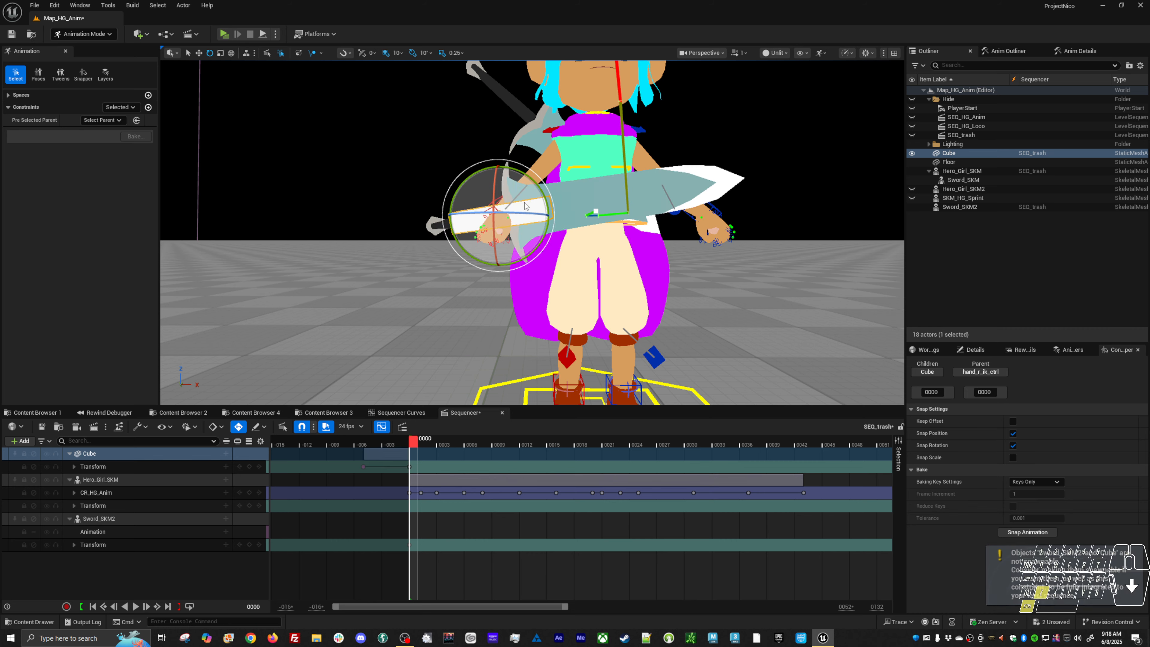
{"action": "key", "text": "ctrl+z"}
{"action": "mouse_move", "coordinate": [439, 171]}
{"action": "left_mouse_down", "text": "alt"}
{"action": "mouse_move", "coordinate": [453, 136]}
{"action": "mouse_move", "coordinate": [453, 181]}
{"action": "left_mouse_up", "text": "alt"}
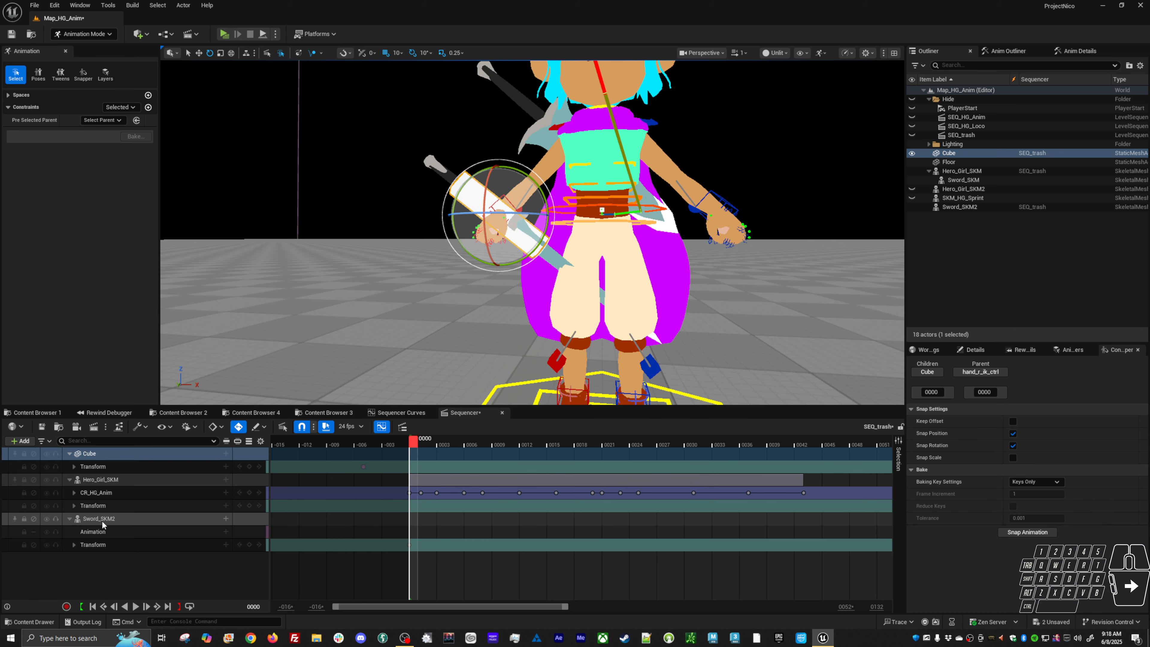
Create a Parent constraint on the cube with Hero_Girl_SKM's hand_r bone as parent, finding the bone by searching for "hand"
{"action": "left_click", "coordinate": [113, 454]}
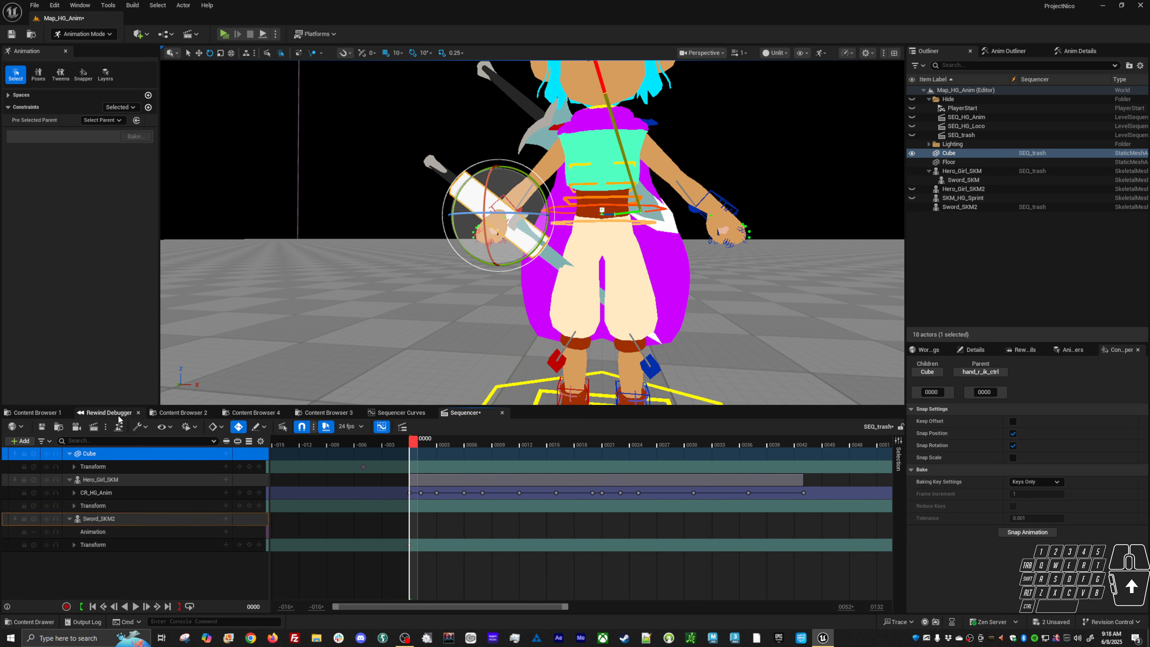
{"action": "left_click_drag", "start_coordinate": [659, 185], "coordinate": [658, 190], "text": "alt"}
{"action": "key", "text": "w"}
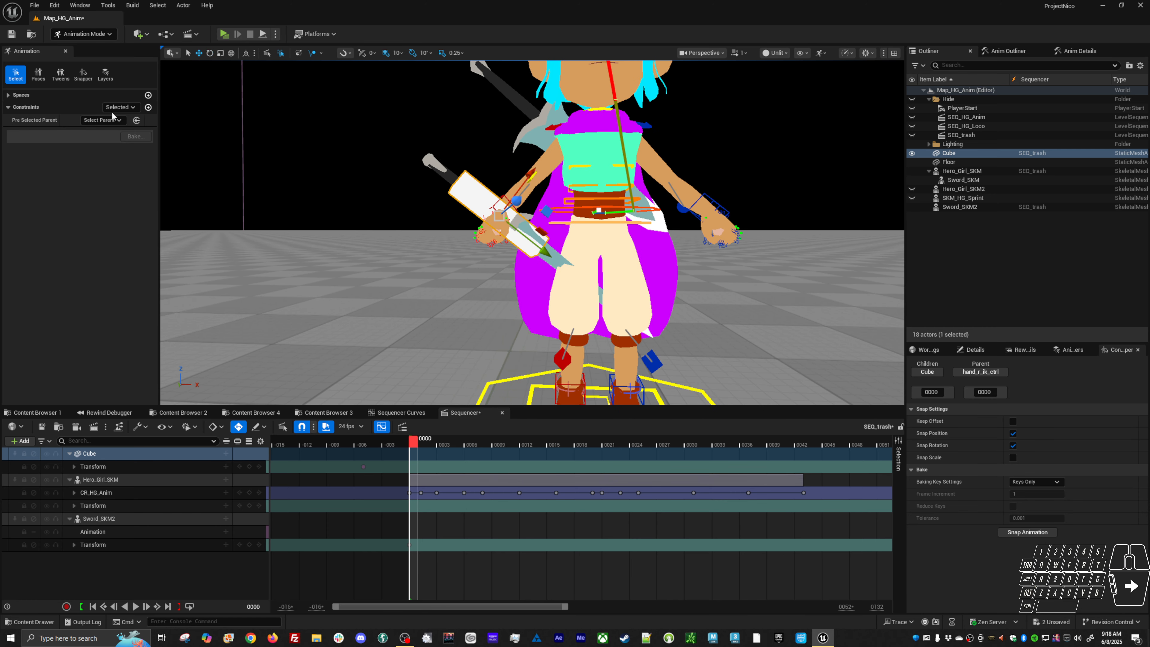
{"action": "left_click", "coordinate": [109, 119]}
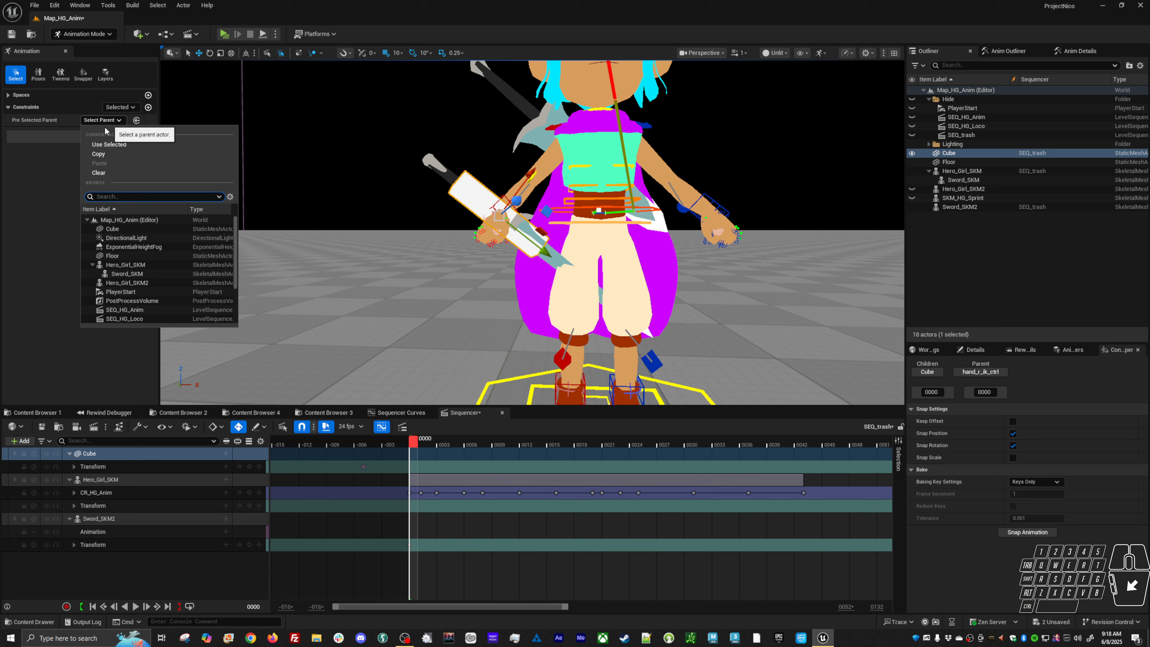
{"action": "left_click", "coordinate": [134, 266]}
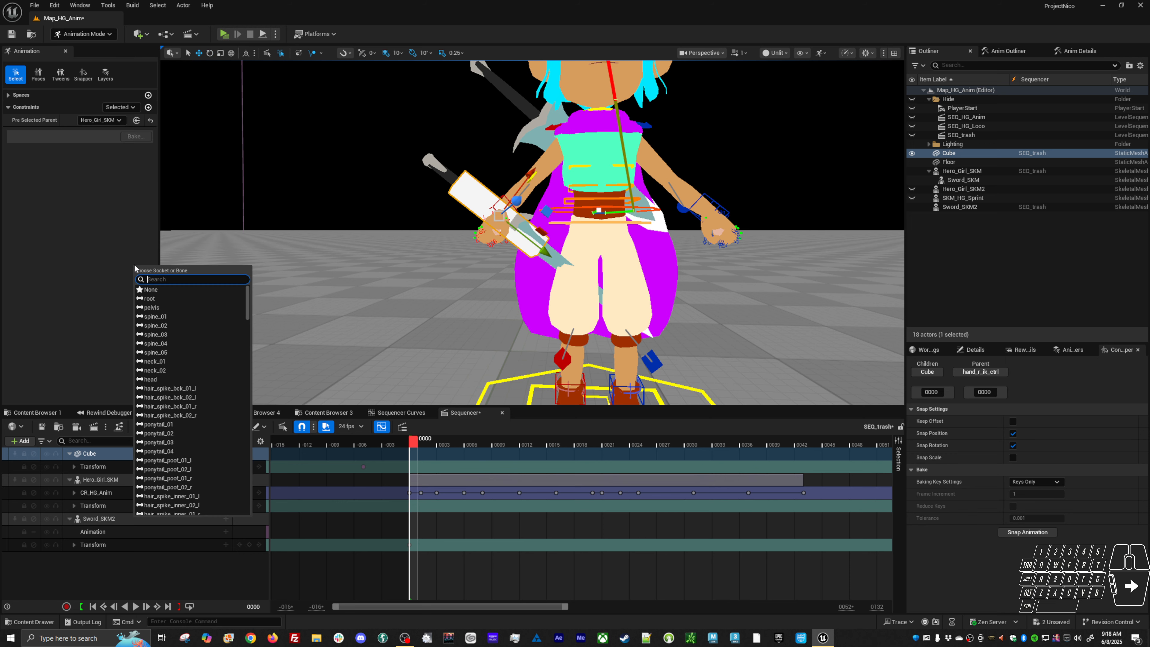
{"action": "type", "text": "hand"}
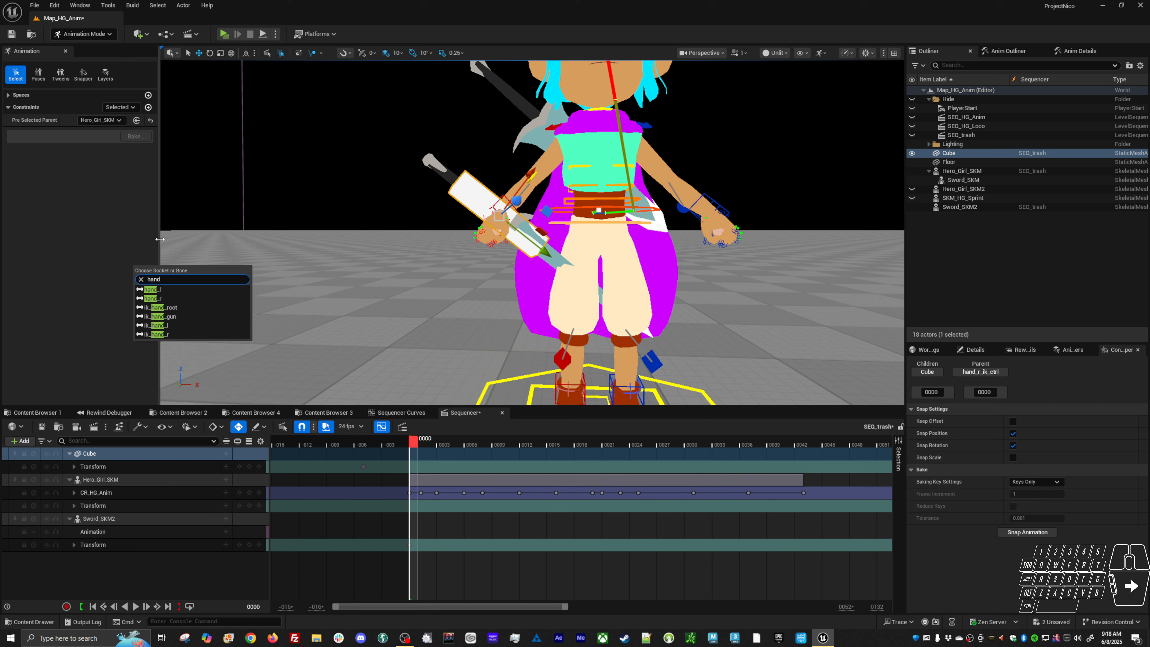
{"action": "left_click", "coordinate": [171, 298]}
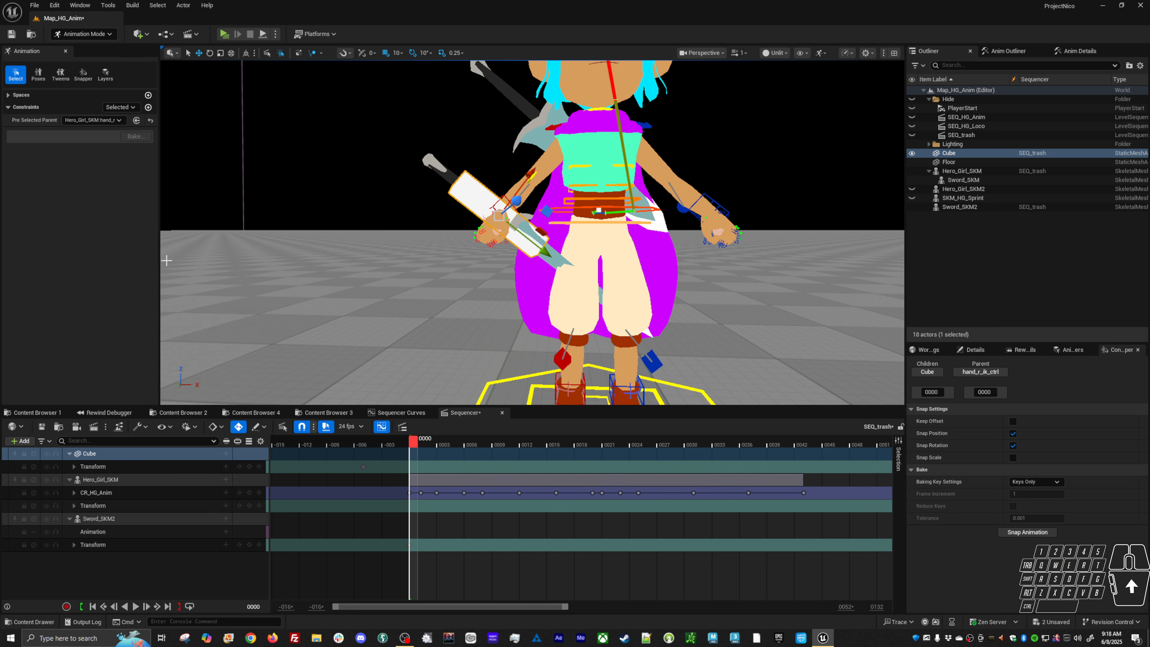
{"action": "left_click", "coordinate": [148, 107]}
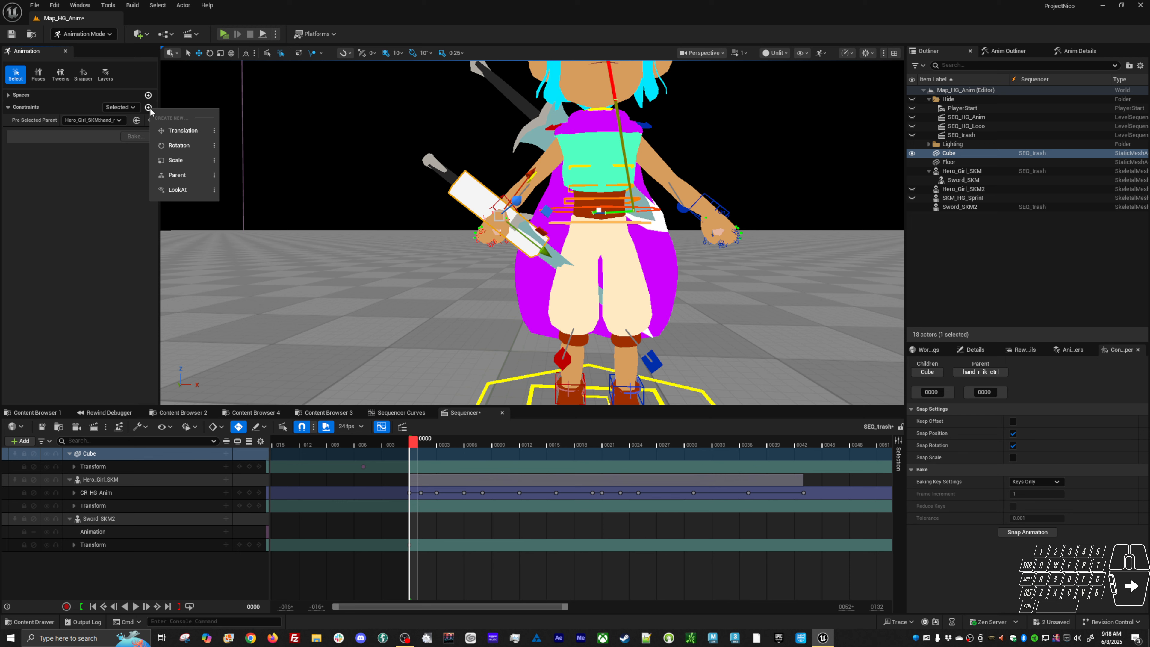
{"action": "mouse_move", "coordinate": [214, 175]}
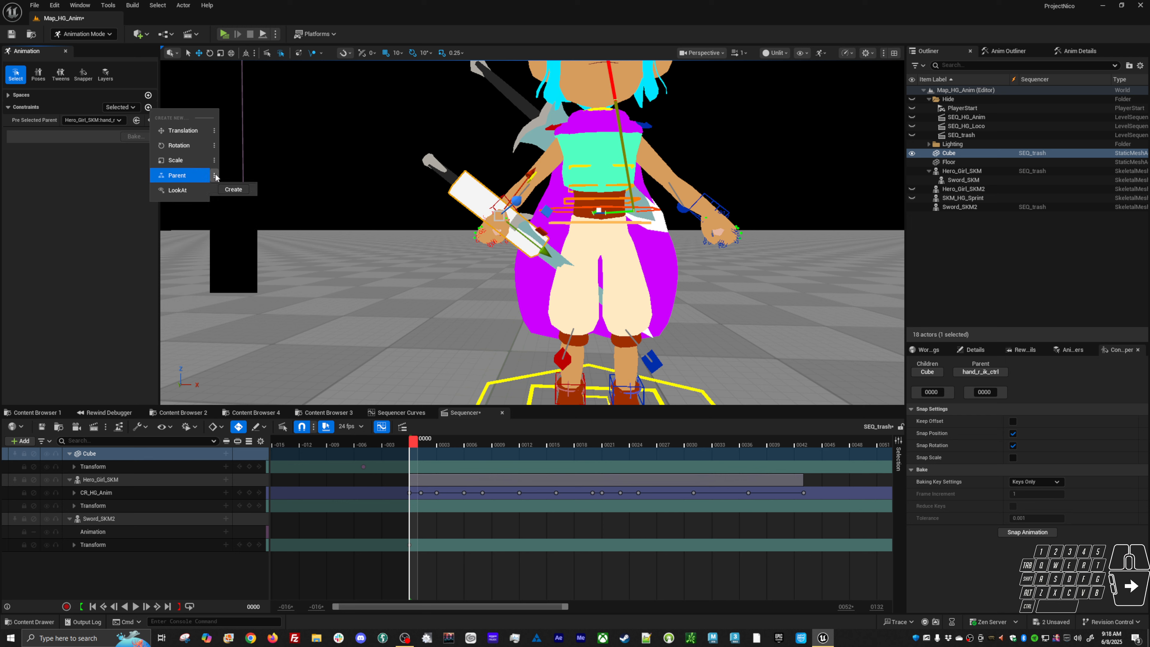
{"action": "left_click", "coordinate": [262, 288]}
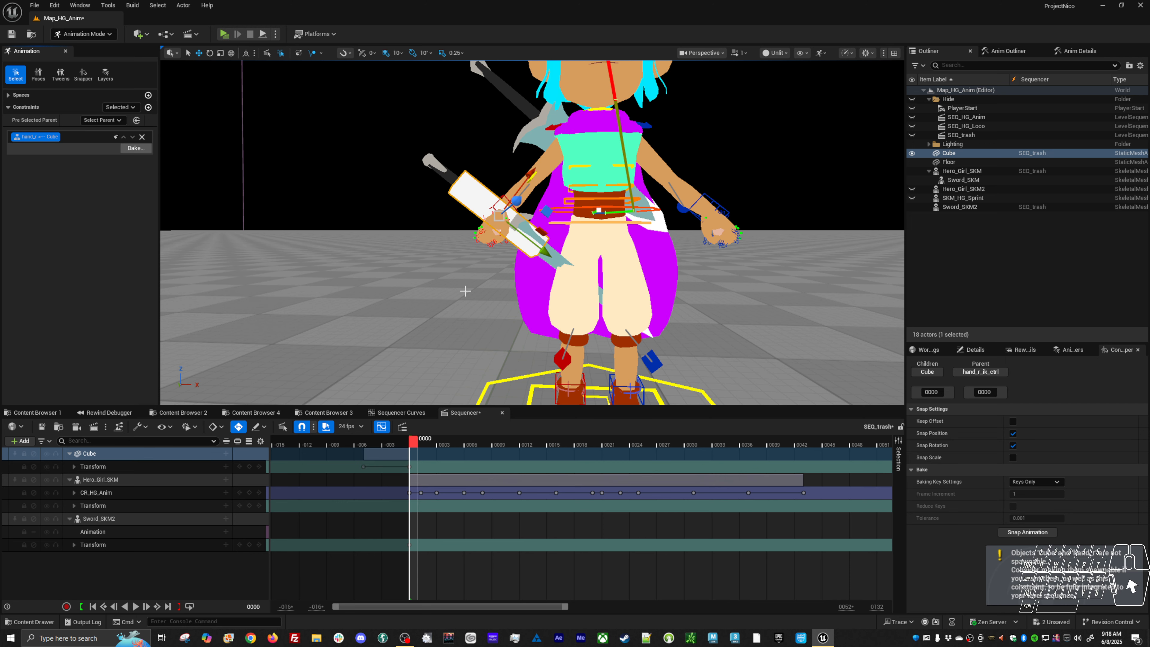
Shift the cube's transform keys and constraint section five frames earlier, and key the cube at frame 0
{"action": "left_click", "coordinate": [357, 462]}
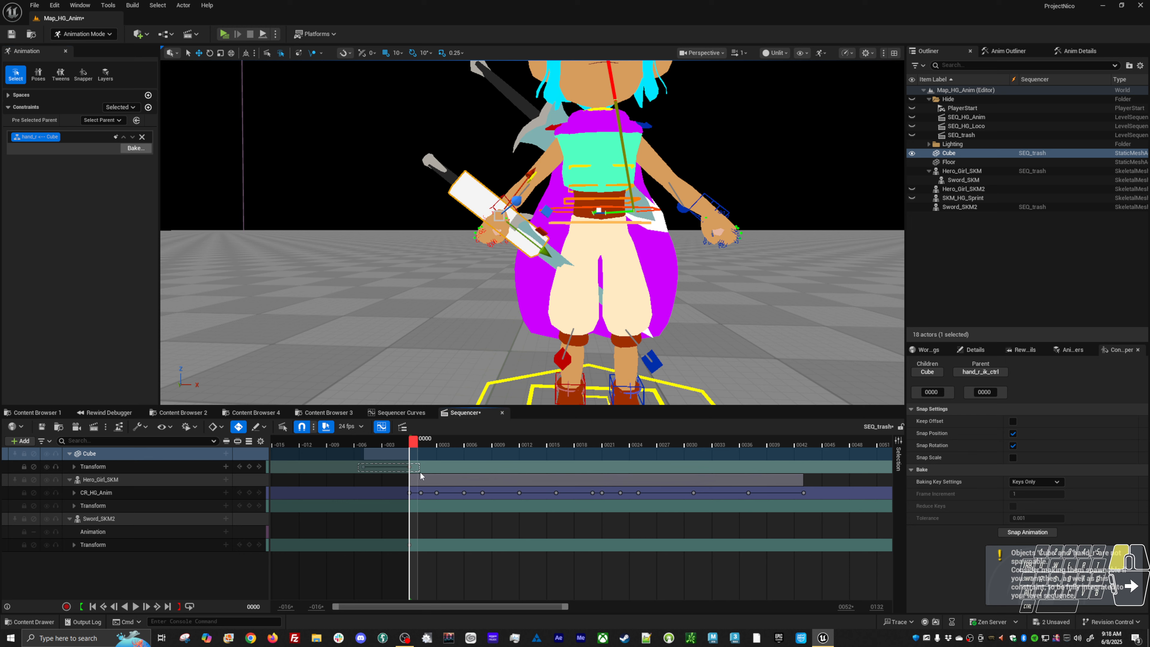
{"action": "left_click_drag", "start_coordinate": [420, 472], "coordinate": [364, 467]}
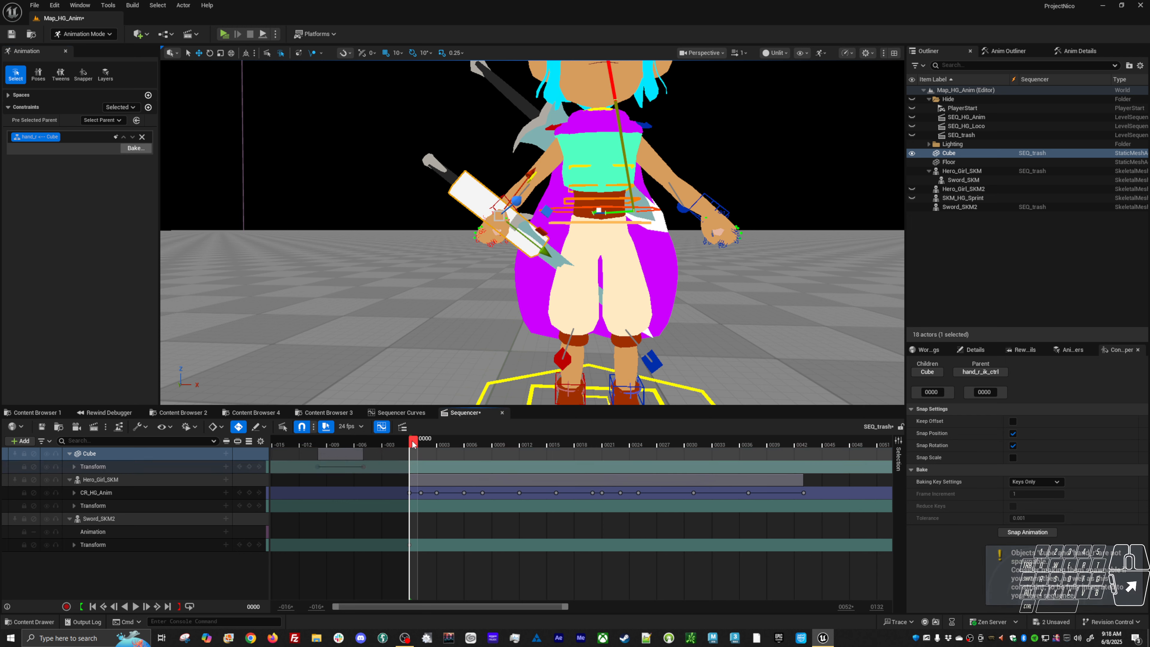
{"action": "key", "text": "s"}
{"action": "left_click_drag", "start_coordinate": [416, 352], "coordinate": [441, 342], "text": "alt"}
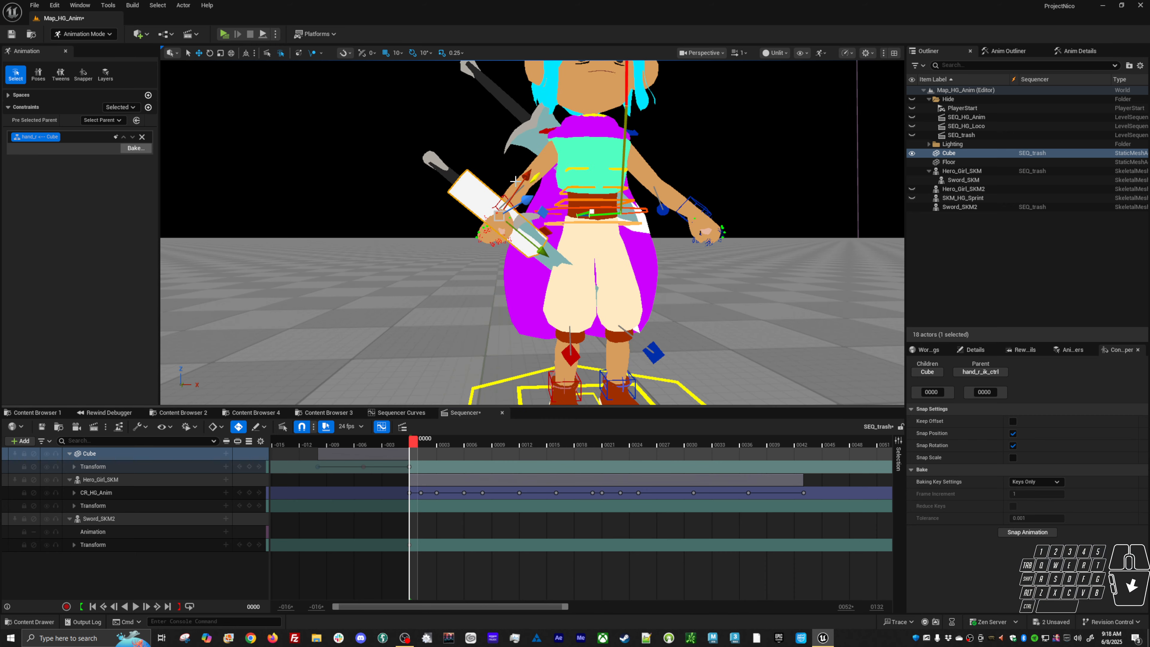
Try moving the control at the character's sword hand, undo the move and clear the selection
{"action": "left_click", "coordinate": [505, 200]}
{"action": "left_click_drag", "start_coordinate": [504, 222], "coordinate": [470, 236]}
{"action": "key", "text": "ctrl+z"}
{"action": "left_click", "coordinate": [460, 207]}
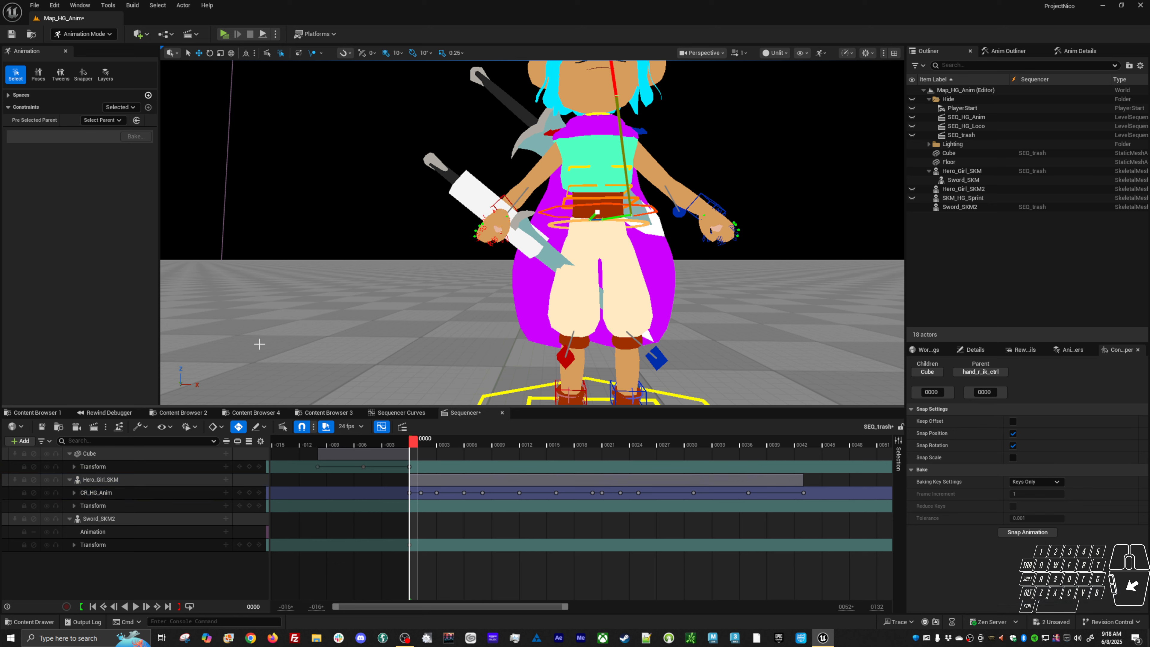
Rotate the cube at frame 0 to test how the sword turns in the hand, and undo the rotation
{"action": "left_click", "coordinate": [103, 453]}
{"action": "key", "text": "e"}
{"action": "left_click_drag", "start_coordinate": [317, 317], "coordinate": [346, 340], "text": "alt"}
{"action": "left_click_drag", "start_coordinate": [541, 183], "coordinate": [455, 158]}
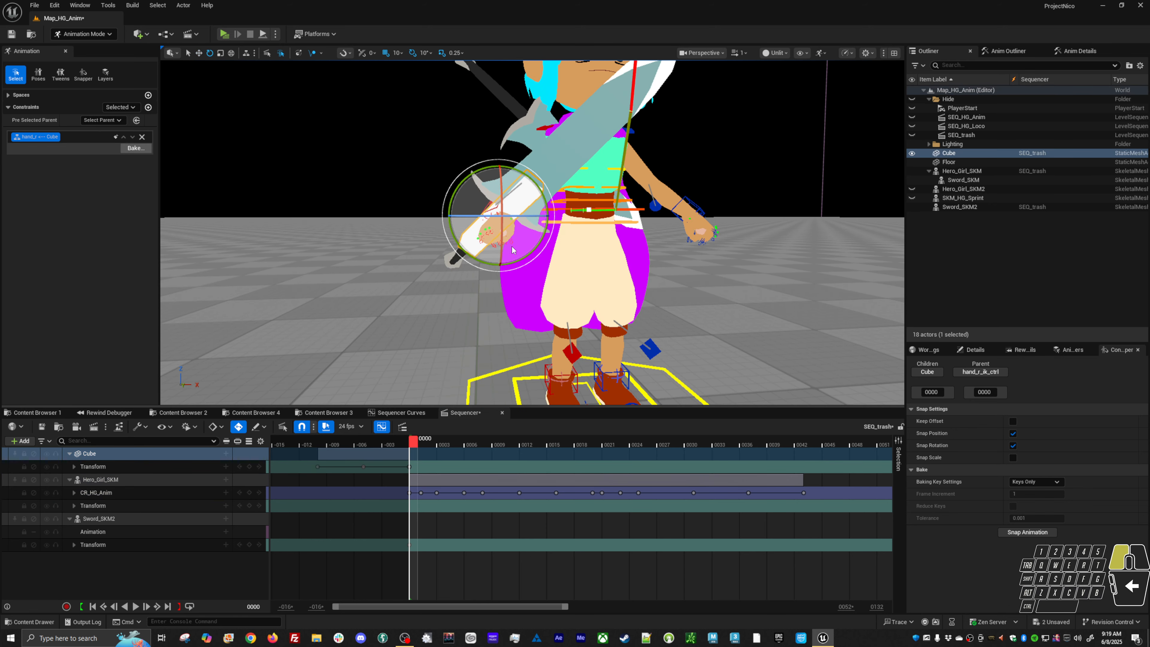
{"action": "left_click_drag", "start_coordinate": [512, 249], "coordinate": [430, 233]}
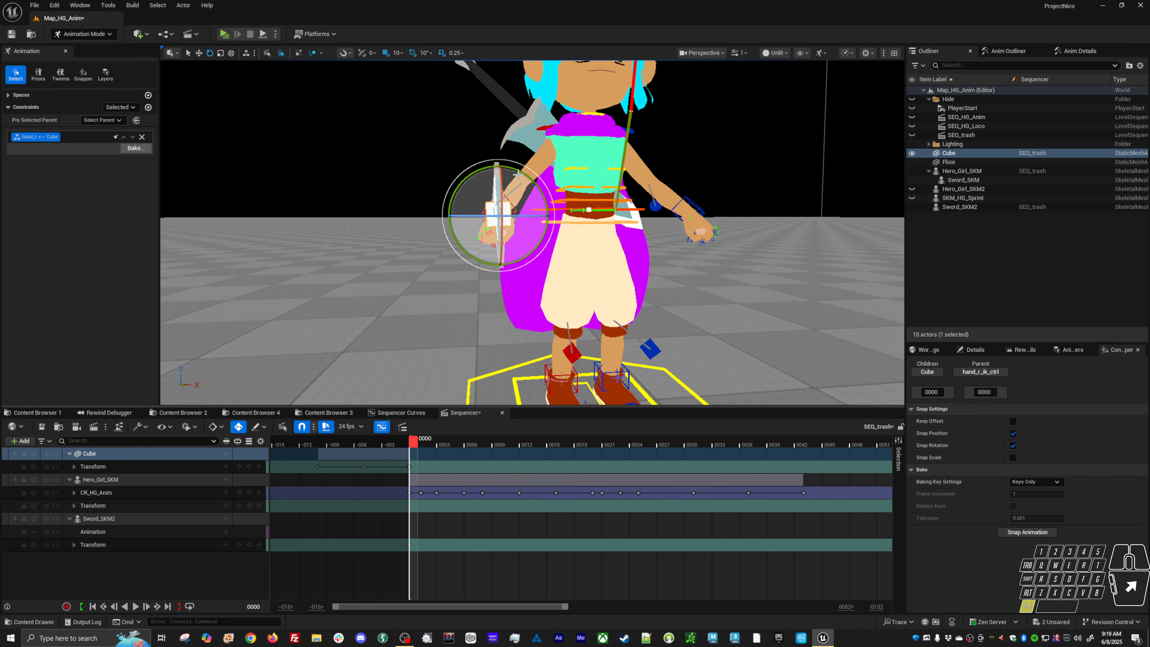
{"action": "key", "text": "ctrl+z"}
{"action": "left_click_drag", "start_coordinate": [533, 199], "coordinate": [538, 247], "text": "alt"}
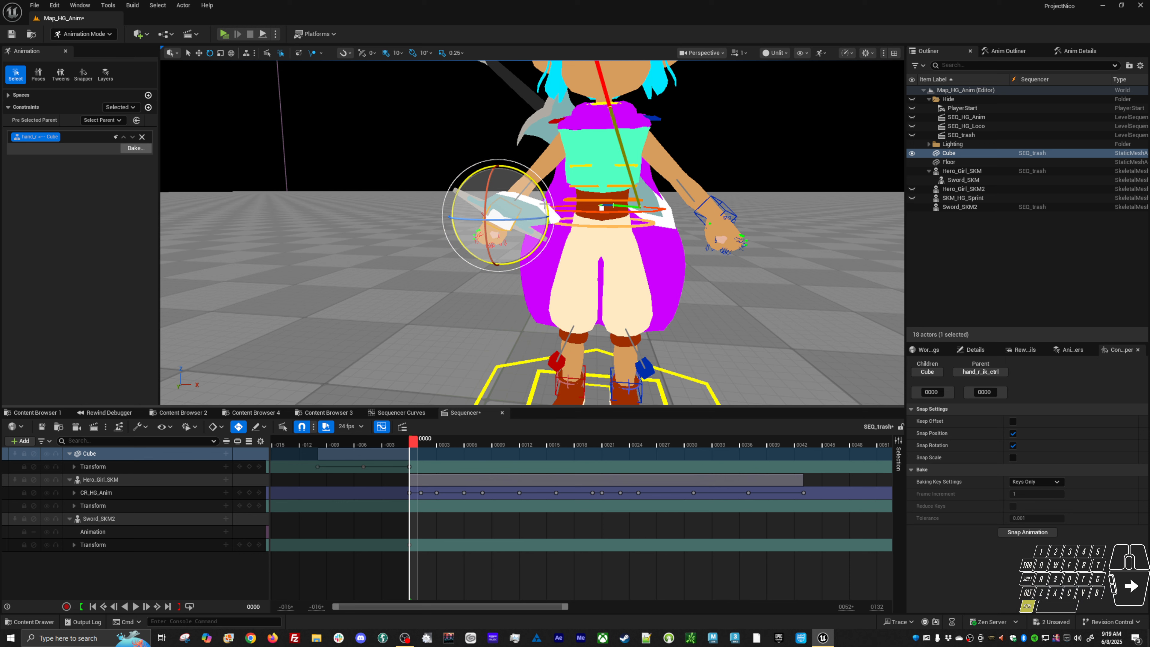
Switch the transform coordinate system and rotate the cube to reorient the sword in the character's right hand
{"action": "key", "text": "ctrl+grave"}
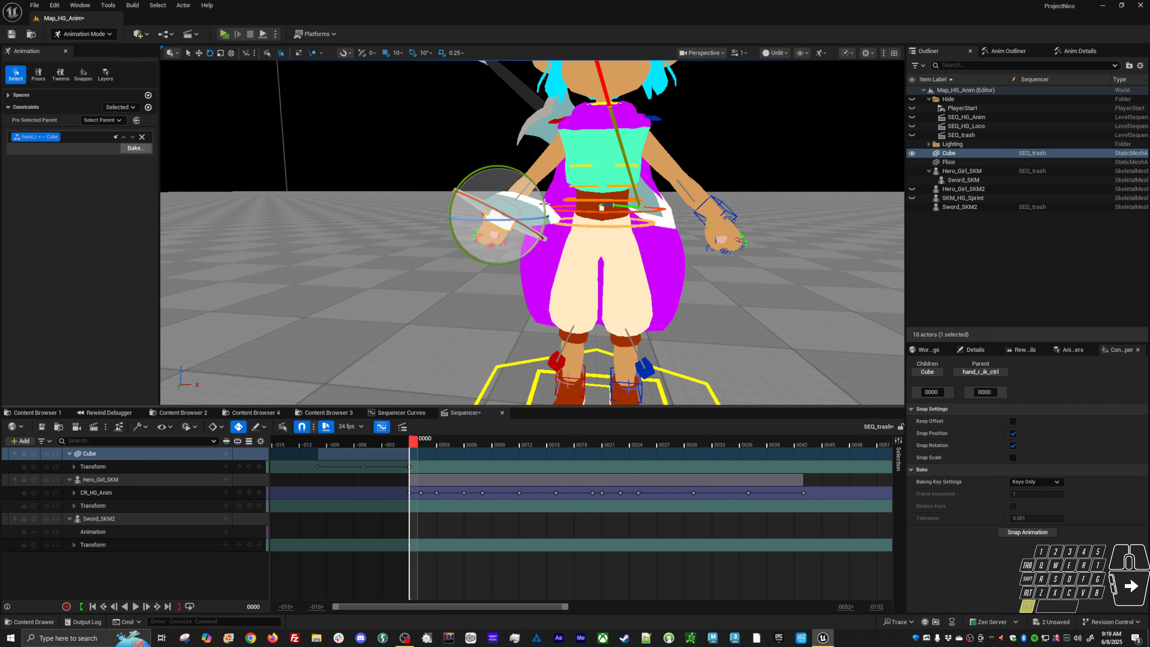
{"action": "key", "text": "ctrl+grave"}
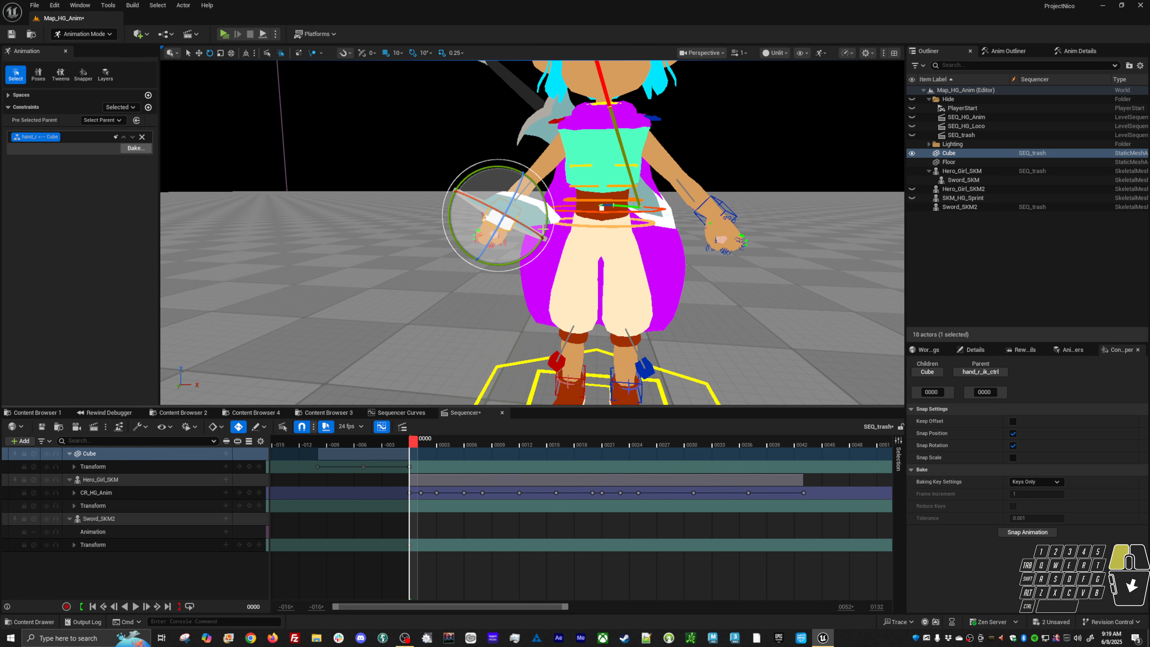
{"action": "mouse_move", "coordinate": [530, 251]}
{"action": "right_mouse_down", "text": "shift"}
{"action": "mouse_move", "coordinate": [531, 272]}
{"action": "mouse_move", "coordinate": [530, 256]}
{"action": "mouse_move", "coordinate": [521, 271]}
{"action": "right_mouse_up", "text": "shift"}
{"action": "left_click_drag", "start_coordinate": [521, 271], "coordinate": [521, 263], "text": "ctrl"}
{"action": "middle_click_drag", "start_coordinate": [526, 257], "coordinate": [536, 314], "text": "ctrl"}
Move the cube to seat the sword's handle in the character's right hand
{"action": "left_click_drag", "start_coordinate": [537, 314], "coordinate": [574, 319], "text": "alt"}
{"action": "key", "text": "w"}
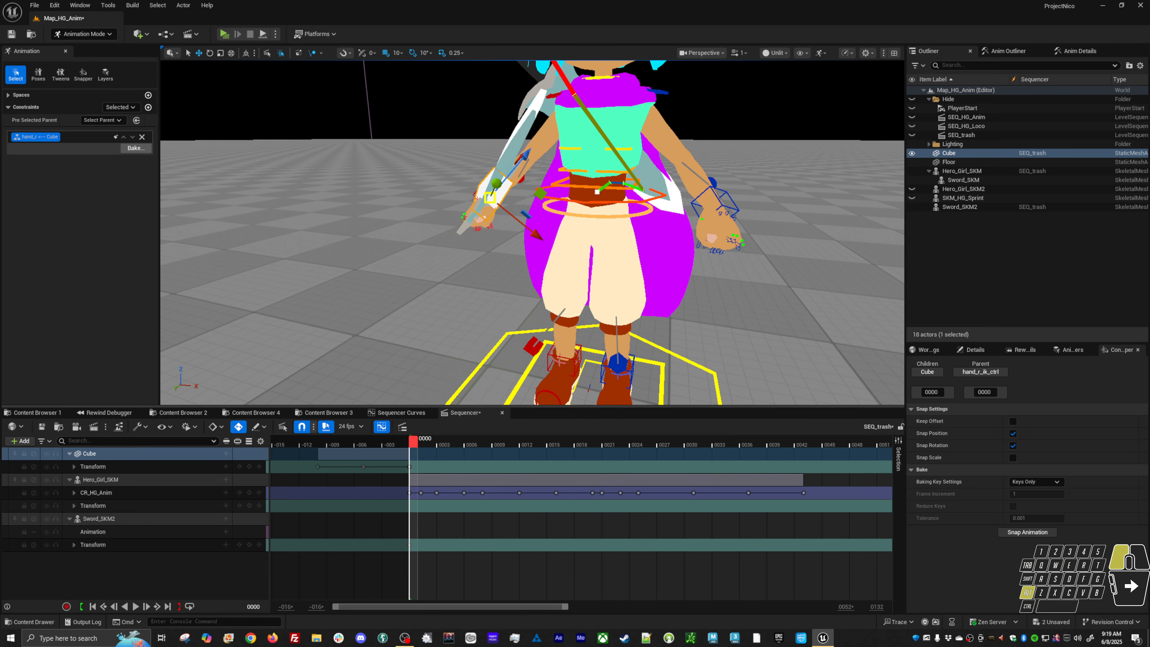
{"action": "right_click_drag", "start_coordinate": [575, 304], "coordinate": [564, 330], "text": "ctrl"}
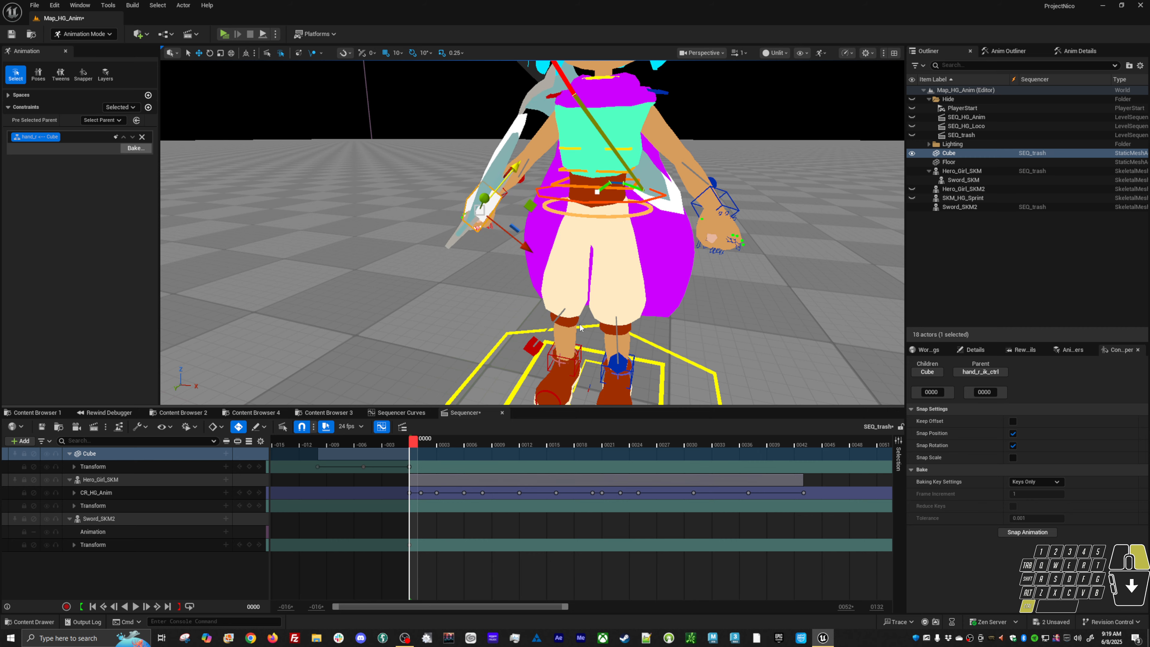
{"action": "left_click_drag", "start_coordinate": [580, 324], "coordinate": [496, 330], "text": "alt"}
{"action": "left_click_drag", "start_coordinate": [496, 330], "coordinate": [577, 372], "text": "ctrl"}
{"action": "mouse_move", "coordinate": [441, 325]}
{"action": "left_mouse_down", "text": "alt"}
{"action": "mouse_move", "coordinate": [457, 272]}
{"action": "mouse_move", "coordinate": [461, 335]}
{"action": "left_mouse_up", "text": "alt"}
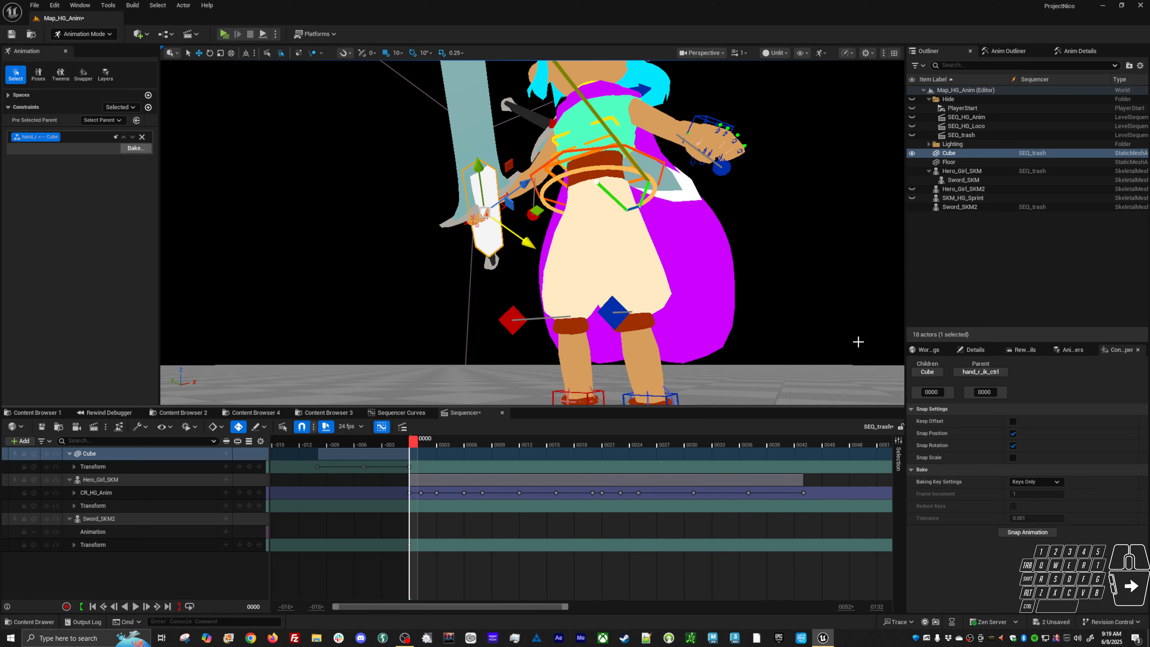
Set the cube's scale to 0.05 on all three axes in its animation details
{"action": "left_click", "coordinate": [1041, 50]}
{"action": "left_click", "coordinate": [1080, 51]}
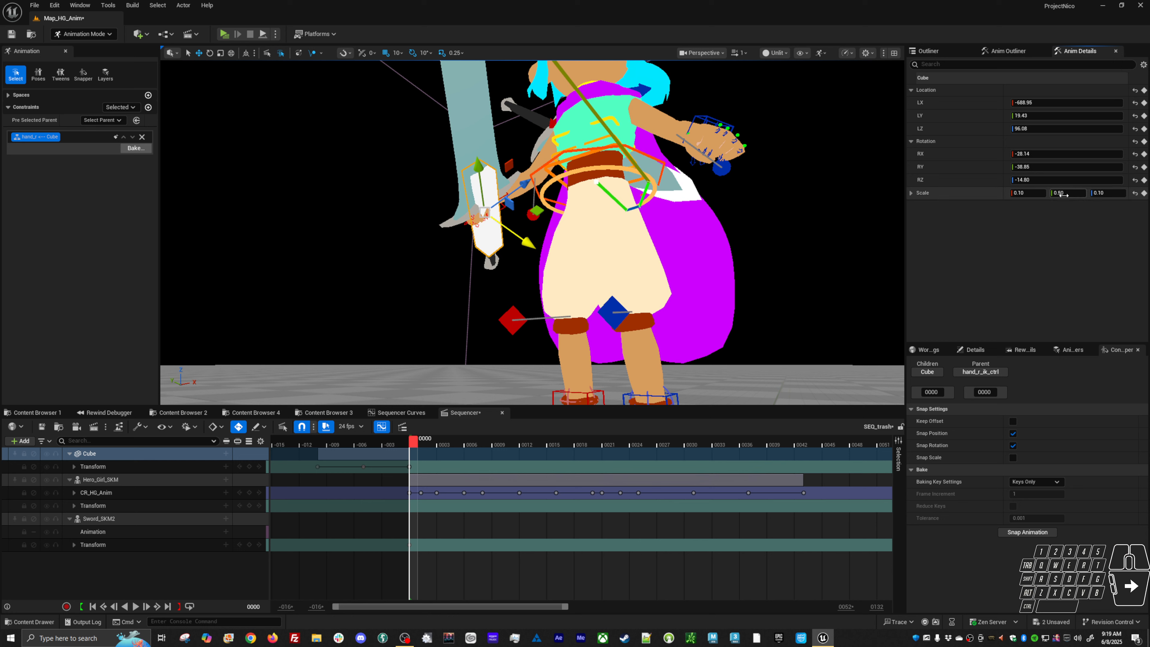
{"action": "left_click", "coordinate": [1037, 195]}
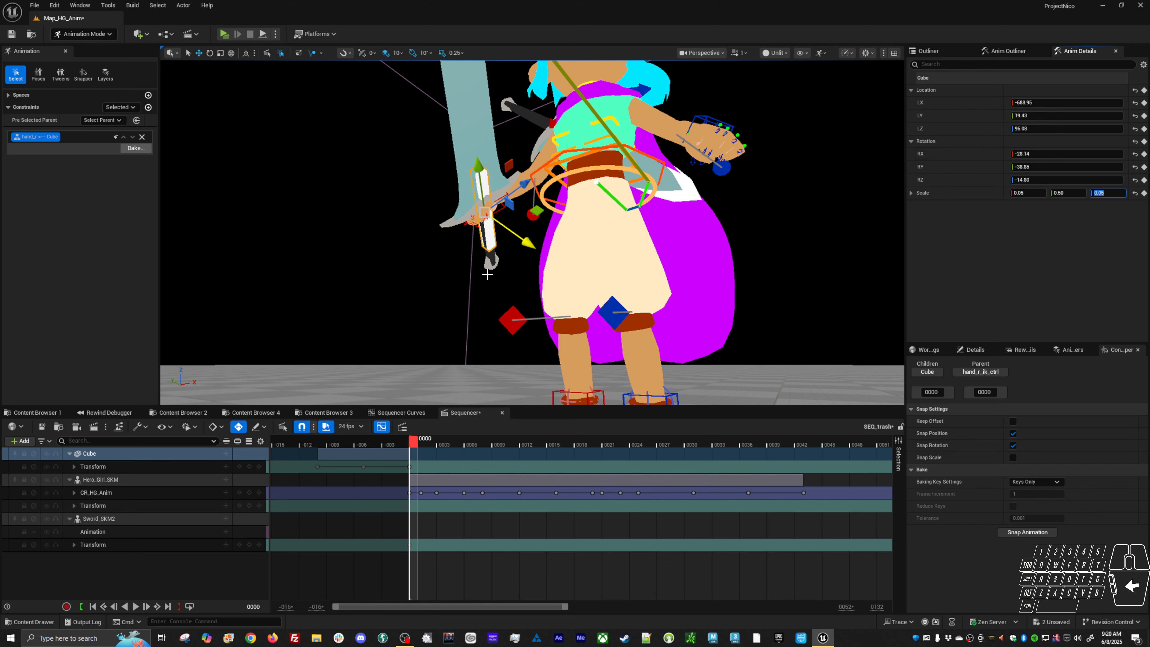
{"action": "left_click_drag", "start_coordinate": [437, 220], "coordinate": [562, 262], "text": "alt"}
{"action": "left_click", "coordinate": [1068, 193]}
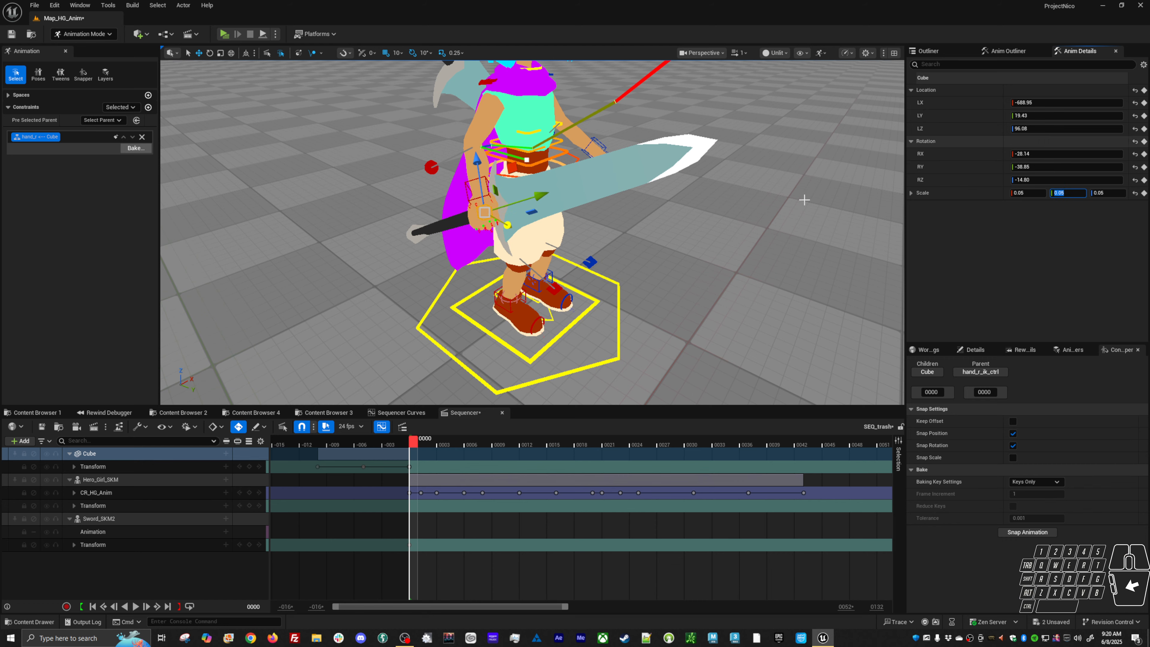
Nudge the cube to about LX -687.95, LY 20.96, LZ 96.80 to refine the sword's place in the hand
{"action": "left_click_drag", "start_coordinate": [634, 226], "coordinate": [609, 257], "text": "alt"}
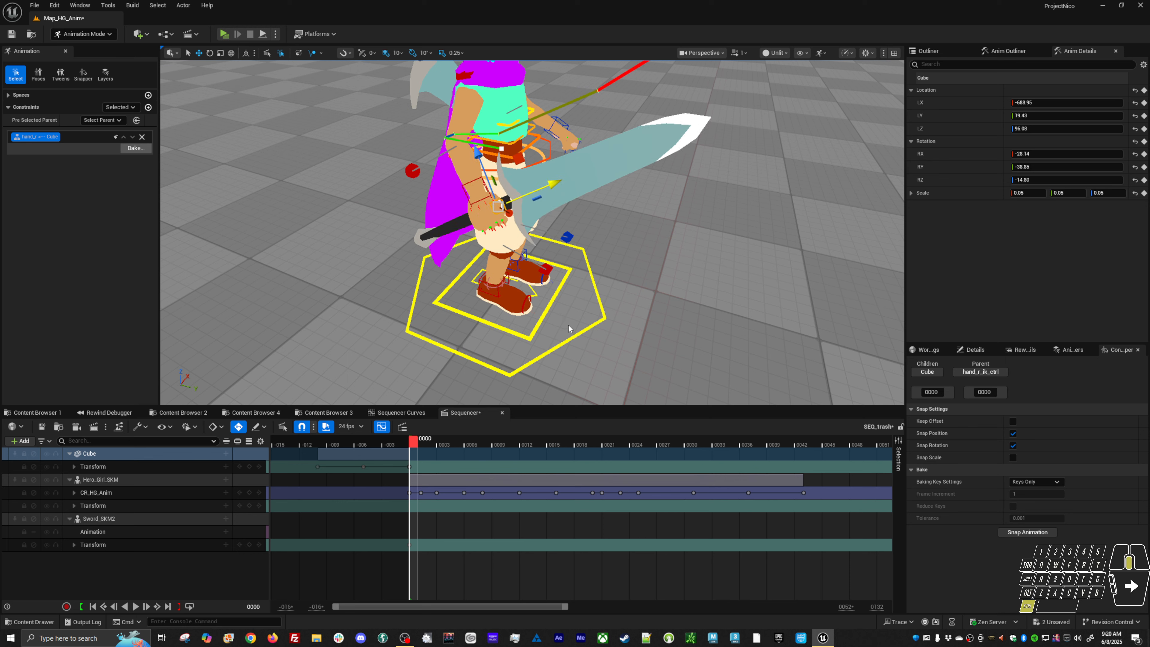
{"action": "left_click_drag", "start_coordinate": [558, 326], "coordinate": [591, 303], "text": "alt"}
{"action": "right_click_drag", "start_coordinate": [631, 329], "coordinate": [652, 329], "text": "alt"}
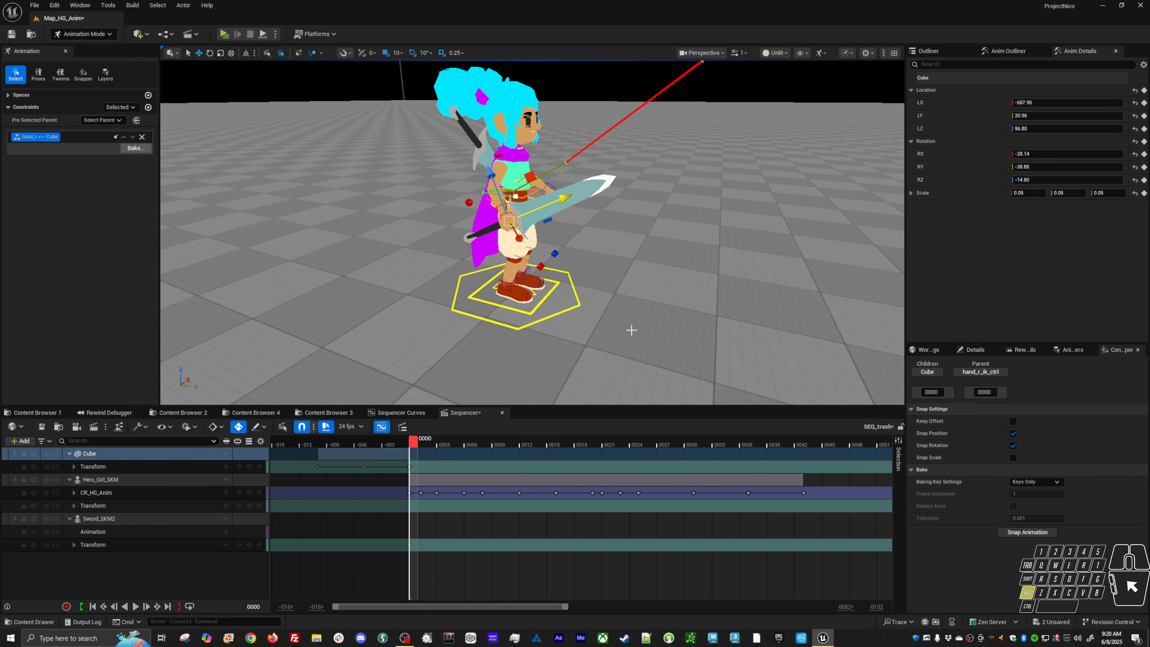
{"action": "mouse_move", "coordinate": [631, 329]}
{"action": "left_mouse_down", "text": "alt"}
{"action": "mouse_move", "coordinate": [597, 308]}
{"action": "mouse_move", "coordinate": [624, 336]}
{"action": "left_mouse_up", "text": "alt"}
{"action": "right_click_drag", "start_coordinate": [624, 337], "coordinate": [657, 337], "text": "alt"}
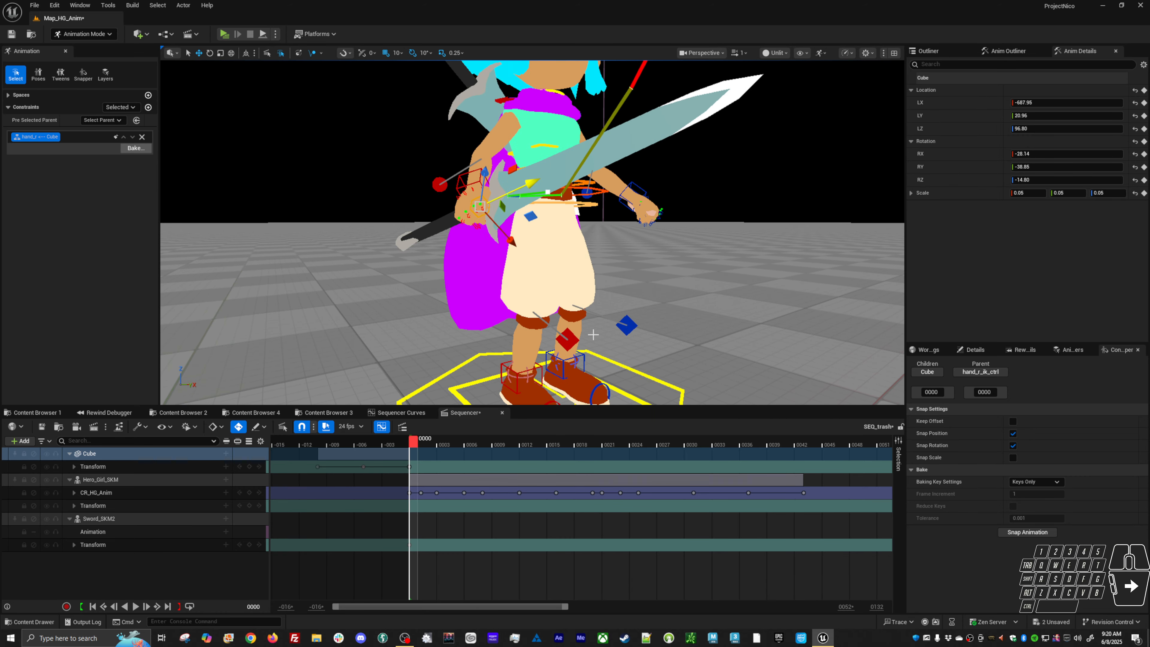
{"action": "right_click_drag", "start_coordinate": [661, 375], "coordinate": [624, 369], "text": "alt"}
Play and scrub the sequence from several angles to check that the sword follows the hand through the jump
{"action": "key", "text": "space"}
{"action": "left_click_drag", "start_coordinate": [720, 258], "coordinate": [759, 281], "text": "alt"}
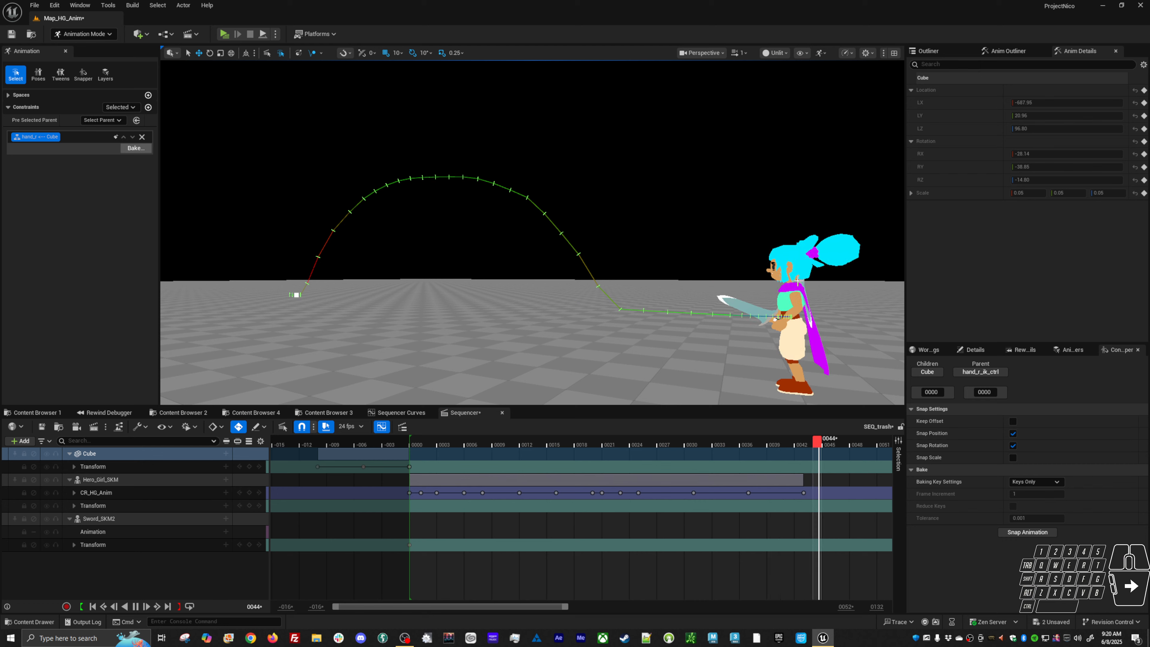
{"action": "left_click_drag", "start_coordinate": [798, 282], "coordinate": [744, 236], "text": "alt"}
{"action": "scroll", "coordinate": [744, 236], "scroll_direction": "down", "scroll_amount": 5}
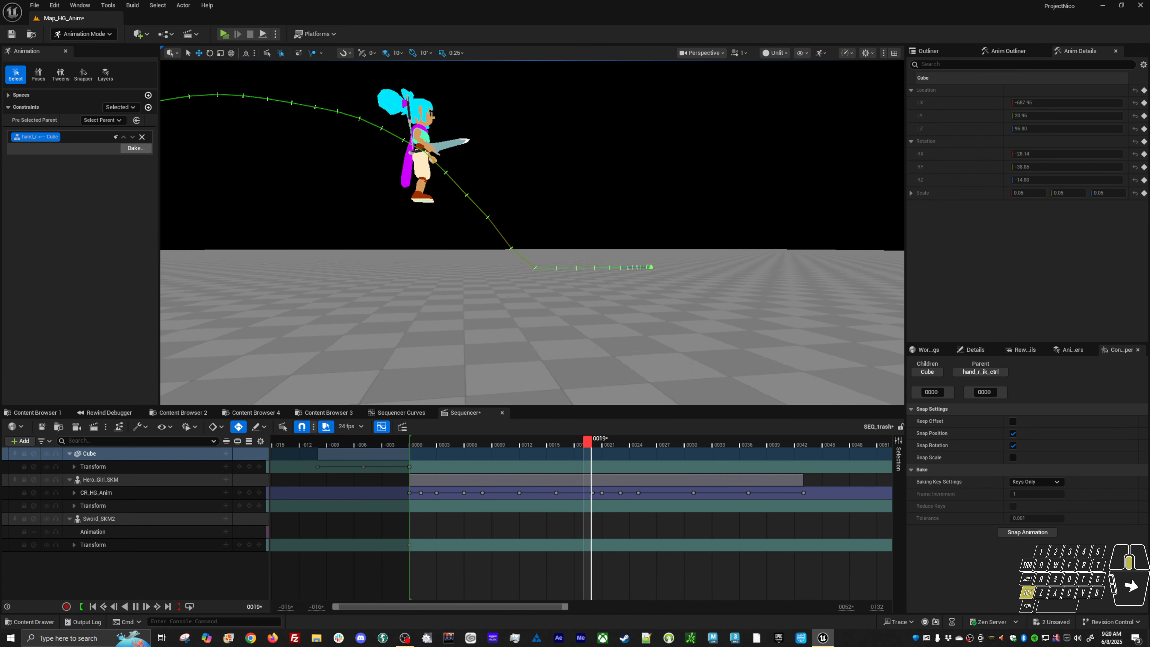
{"action": "mouse_move", "coordinate": [569, 338]}
{"action": "left_mouse_down", "text": "alt"}
{"action": "mouse_move", "coordinate": [555, 344]}
{"action": "mouse_move", "coordinate": [569, 338]}
{"action": "left_mouse_up", "text": "alt"}
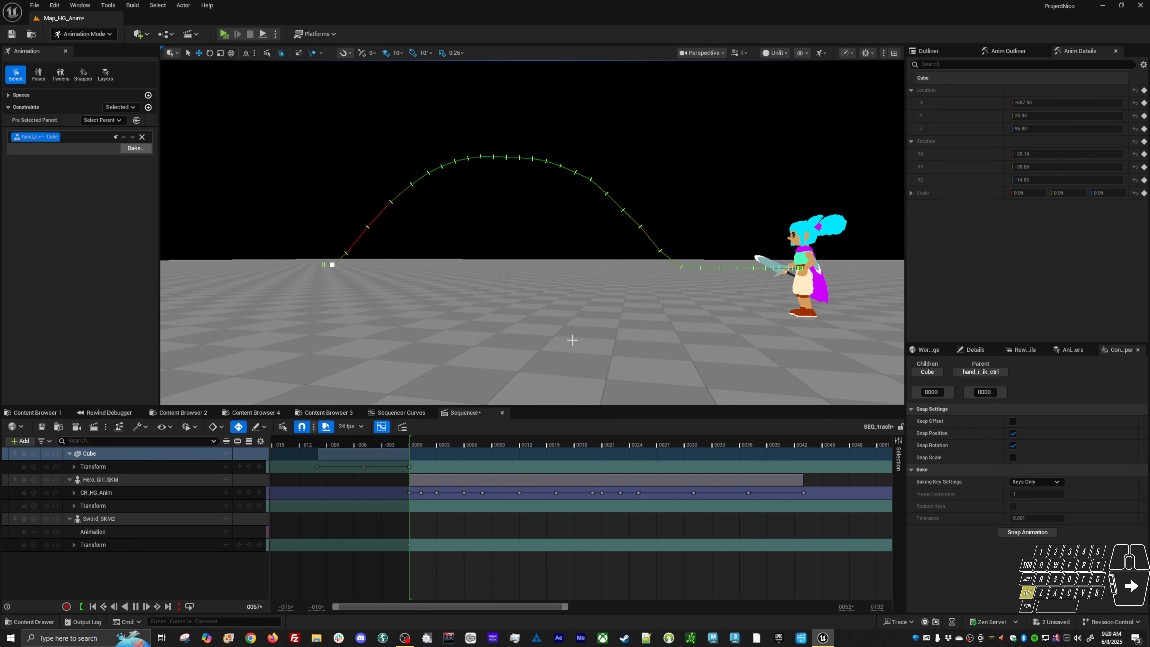
{"action": "mouse_move", "coordinate": [572, 339]}
{"action": "left_mouse_down", "text": "alt"}
{"action": "mouse_move", "coordinate": [521, 333]}
{"action": "mouse_move", "coordinate": [570, 340]}
{"action": "left_mouse_up", "text": "alt"}
{"action": "right_click_drag", "start_coordinate": [570, 340], "coordinate": [666, 376], "text": "alt"}
{"action": "left_click_drag", "start_coordinate": [666, 376], "coordinate": [589, 375], "text": "alt"}
{"action": "left_click_drag", "start_coordinate": [467, 441], "coordinate": [483, 442]}
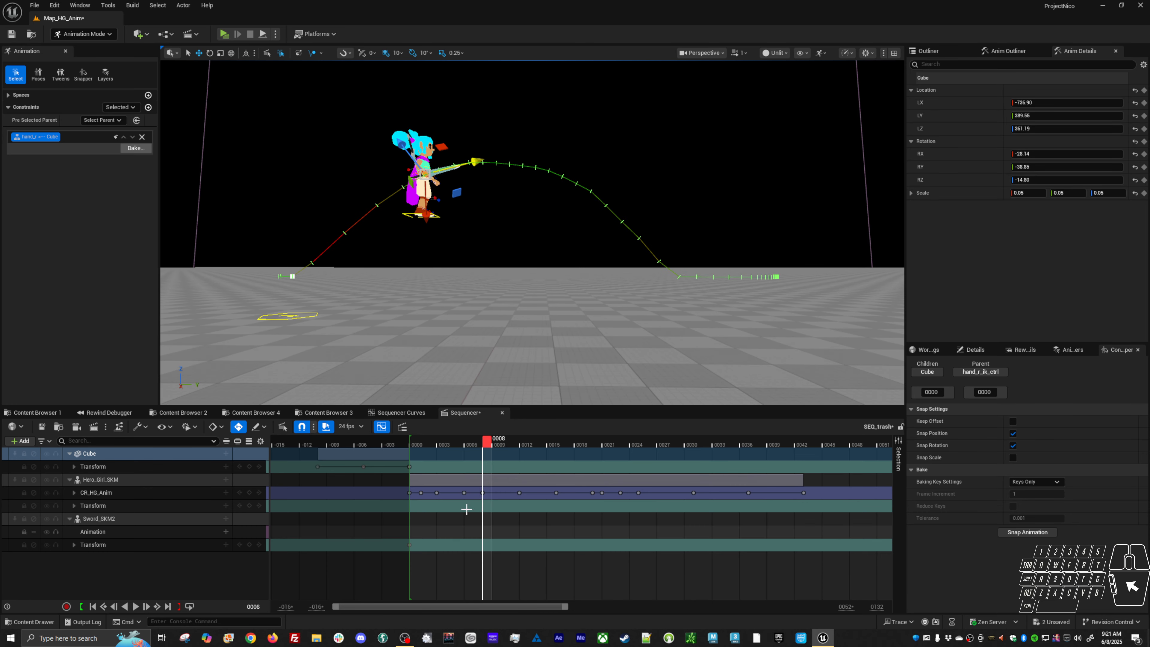
Return the sequence to frame 0 and save the sequence and the level
{"action": "left_click", "coordinate": [416, 446]}
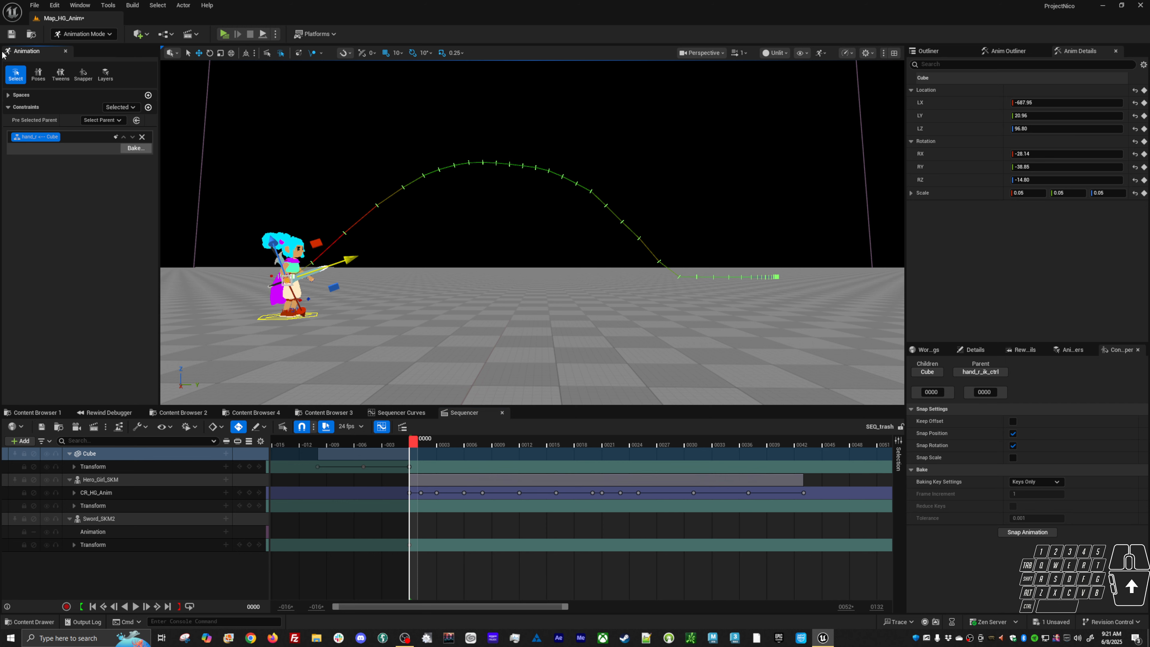
{"action": "left_click", "coordinate": [12, 34]}
{"action": "left_click_drag", "start_coordinate": [453, 317], "coordinate": [362, 317], "text": "alt"}
{"action": "left_click_drag", "start_coordinate": [444, 232], "coordinate": [364, 251], "text": "alt"}
{"action": "right_click_drag", "start_coordinate": [364, 251], "coordinate": [383, 251], "text": "alt"}
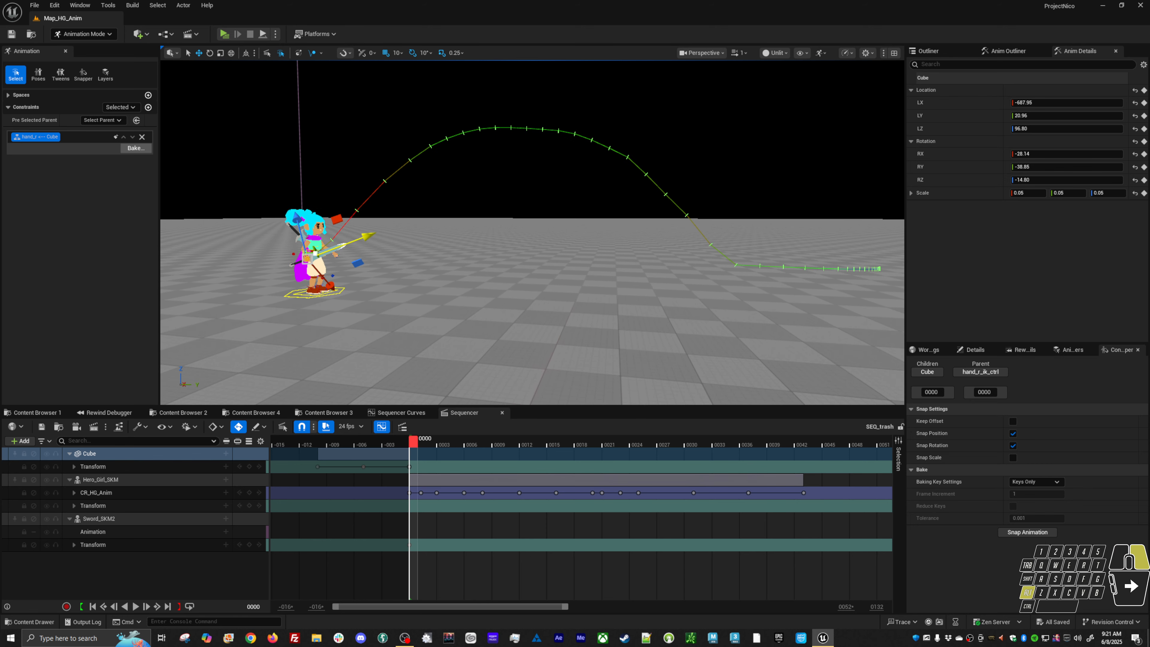
{"action": "left_click_drag", "start_coordinate": [368, 251], "coordinate": [606, 179], "text": "alt"}
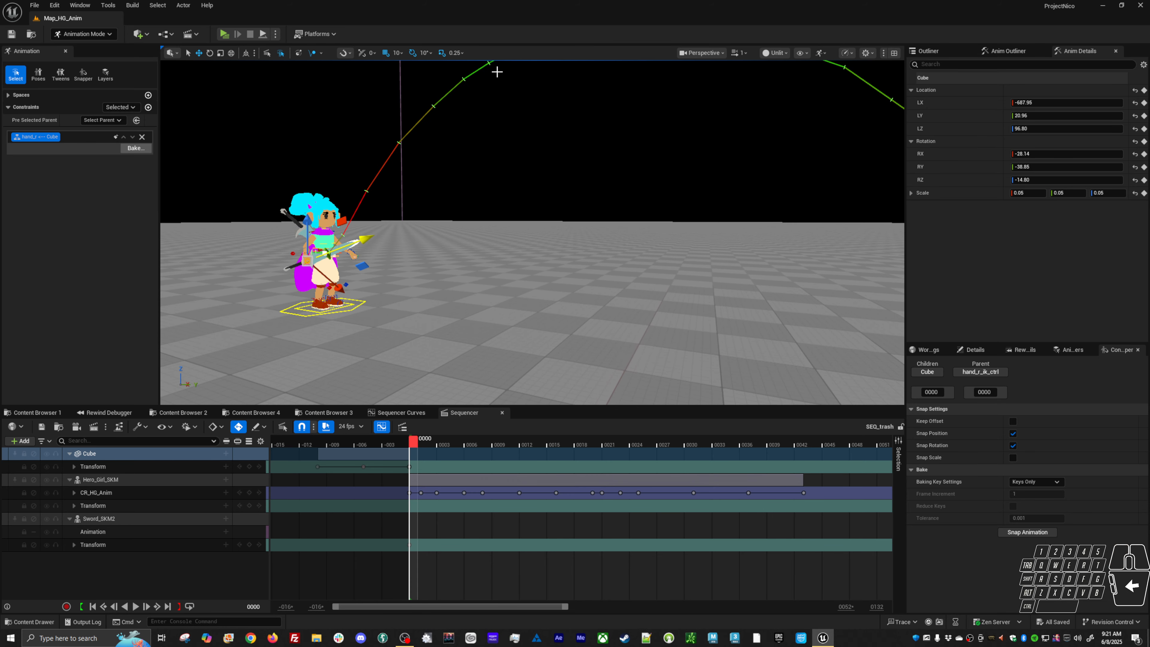
Load the recent level TraversalMap and switch back to Map_HG_Anim to reload the animation level
{"action": "left_click", "coordinate": [34, 5]}
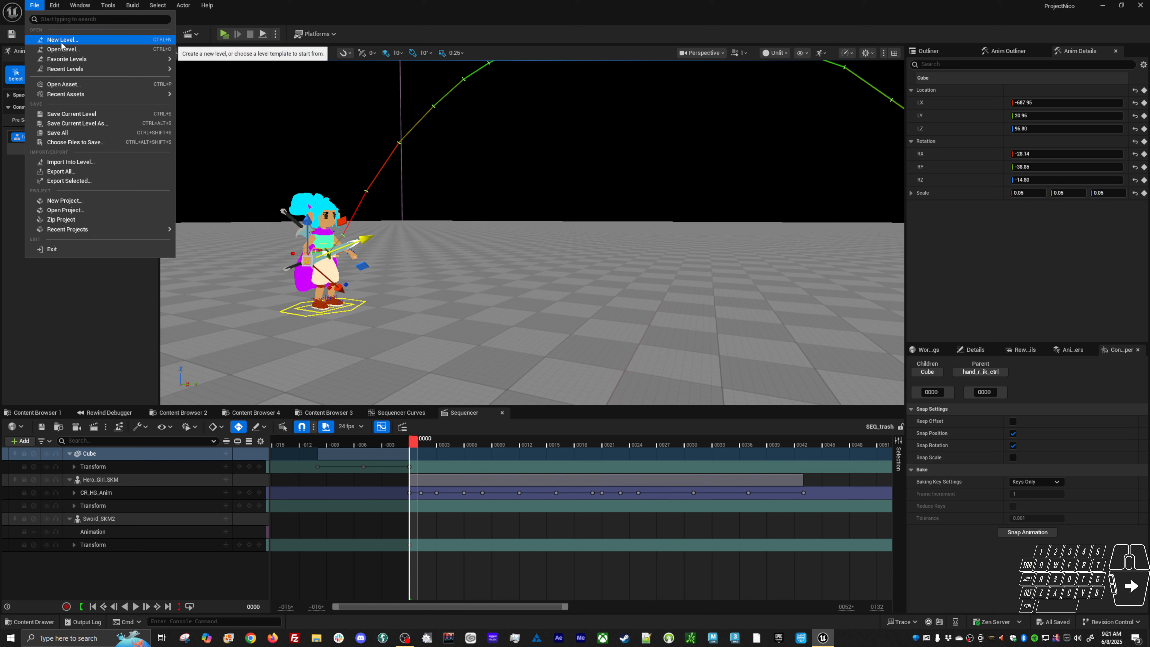
{"action": "mouse_move", "coordinate": [56, 59]}
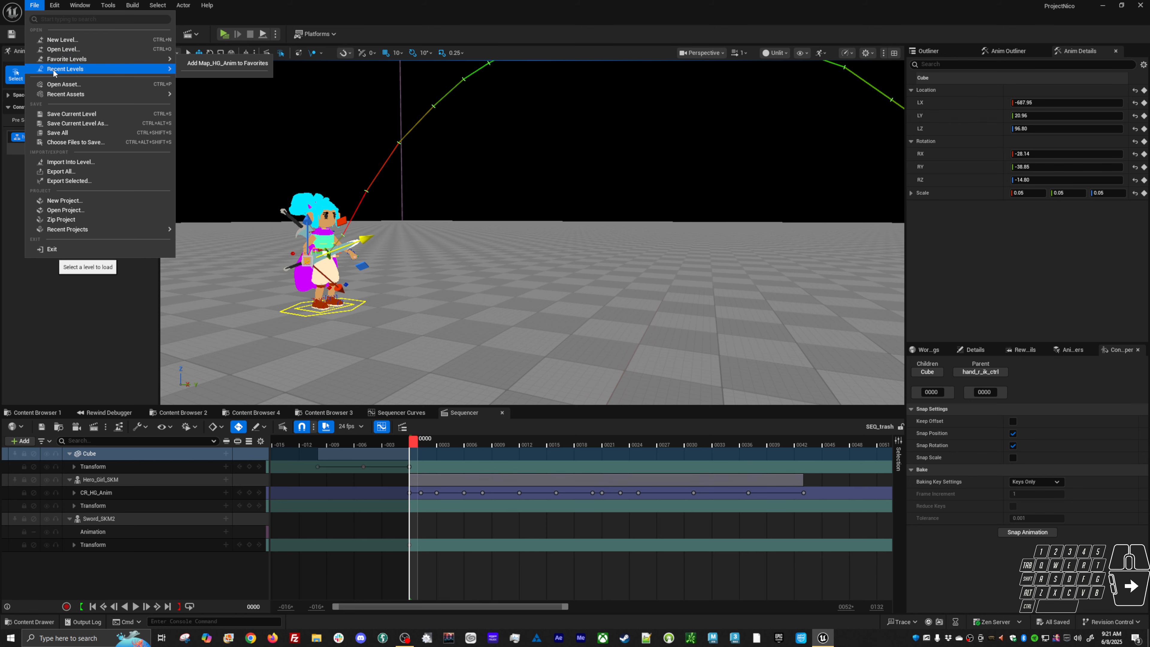
{"action": "left_click", "coordinate": [212, 84]}
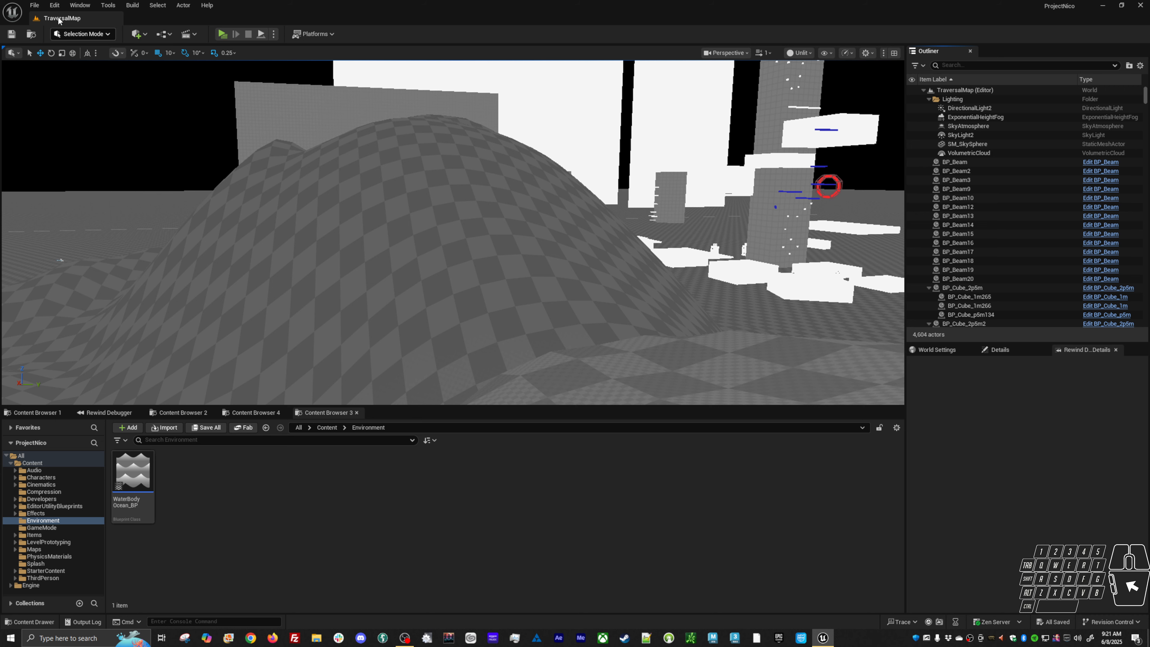
{"action": "left_click", "coordinate": [34, 6]}
{"action": "mouse_move", "coordinate": [77, 68]}
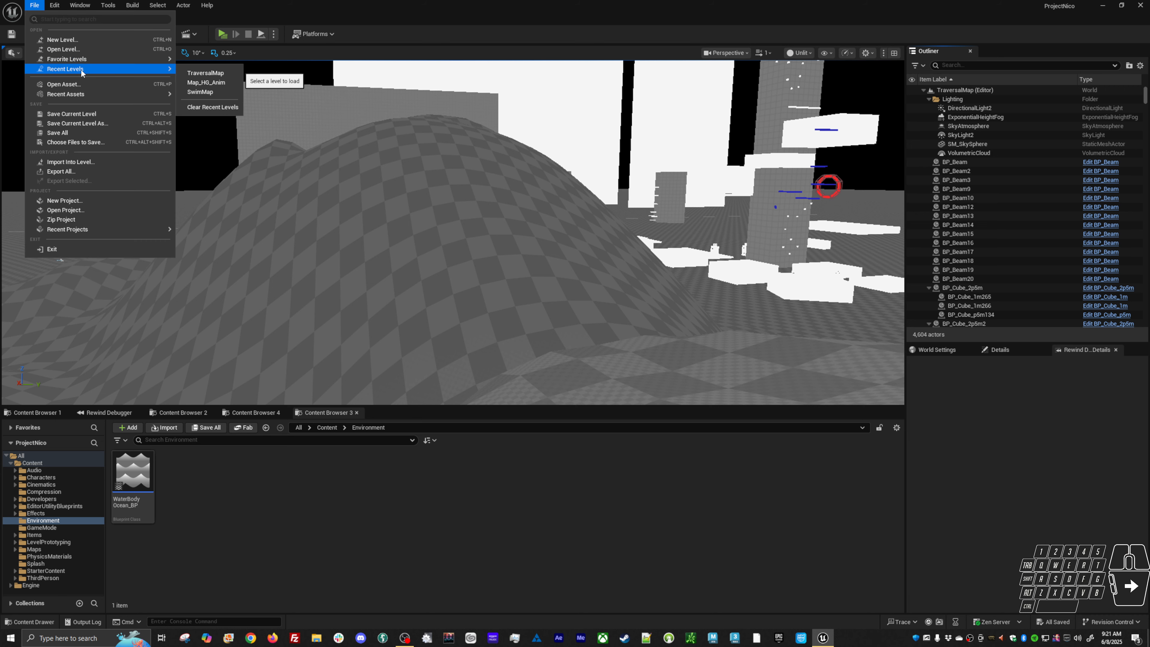
{"action": "left_click", "coordinate": [192, 83]}
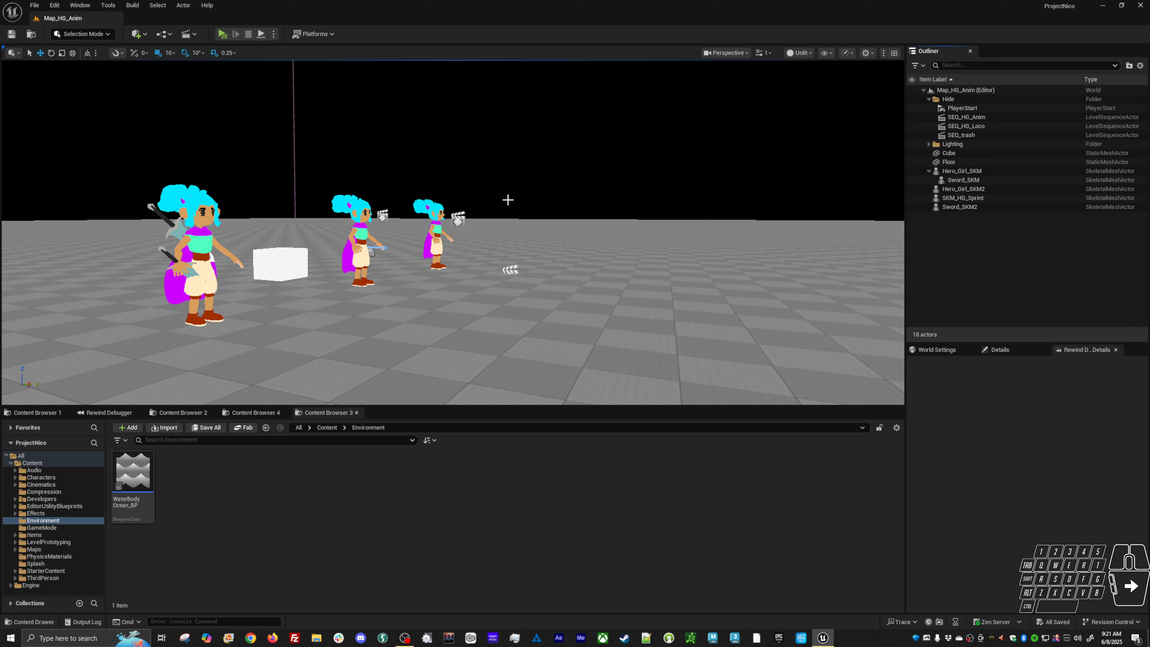
{"action": "left_click_drag", "start_coordinate": [564, 265], "coordinate": [513, 306], "text": "alt"}
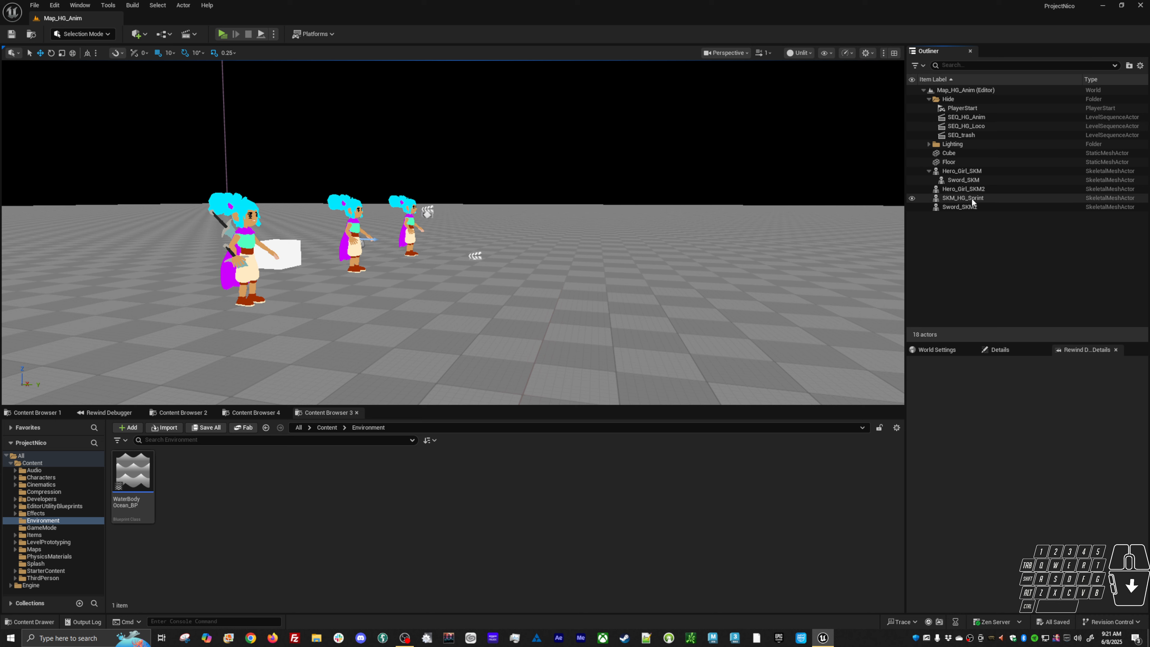
Open SEQ_trash for editing in Sequencer and play it to check the sword's attachment after the reload
{"action": "right_click", "coordinate": [968, 135]}
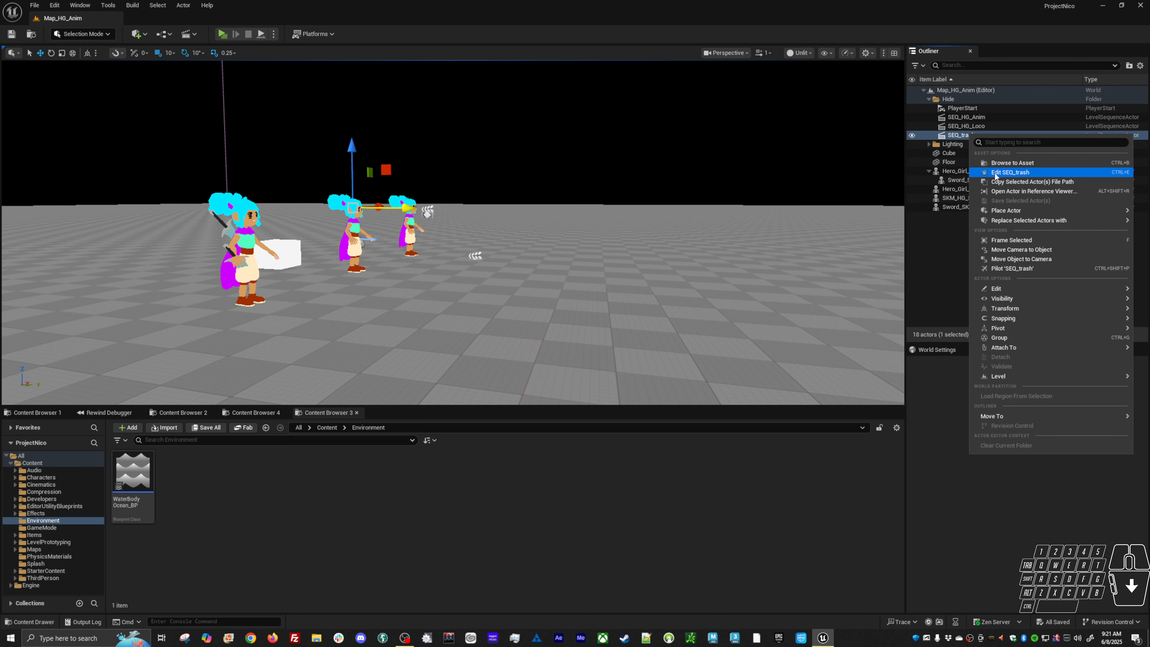
{"action": "left_click", "coordinate": [1009, 172]}
{"action": "key", "text": "space"}
{"action": "left_click_drag", "start_coordinate": [469, 336], "coordinate": [513, 224], "text": "alt"}
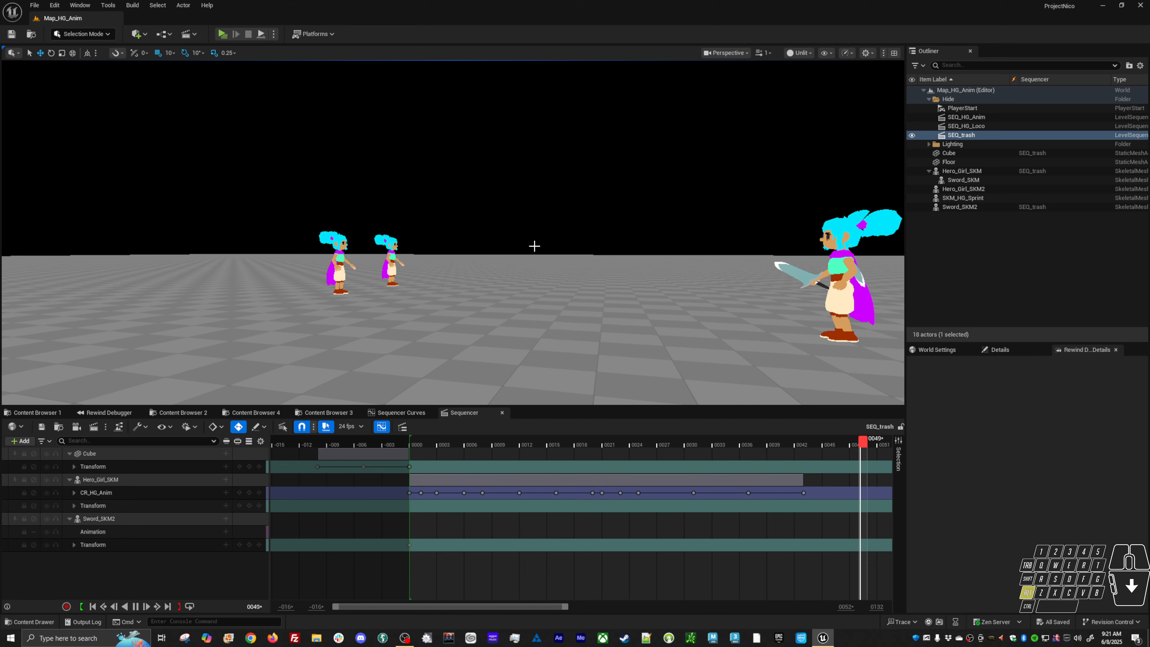
{"action": "key", "text": "space"}
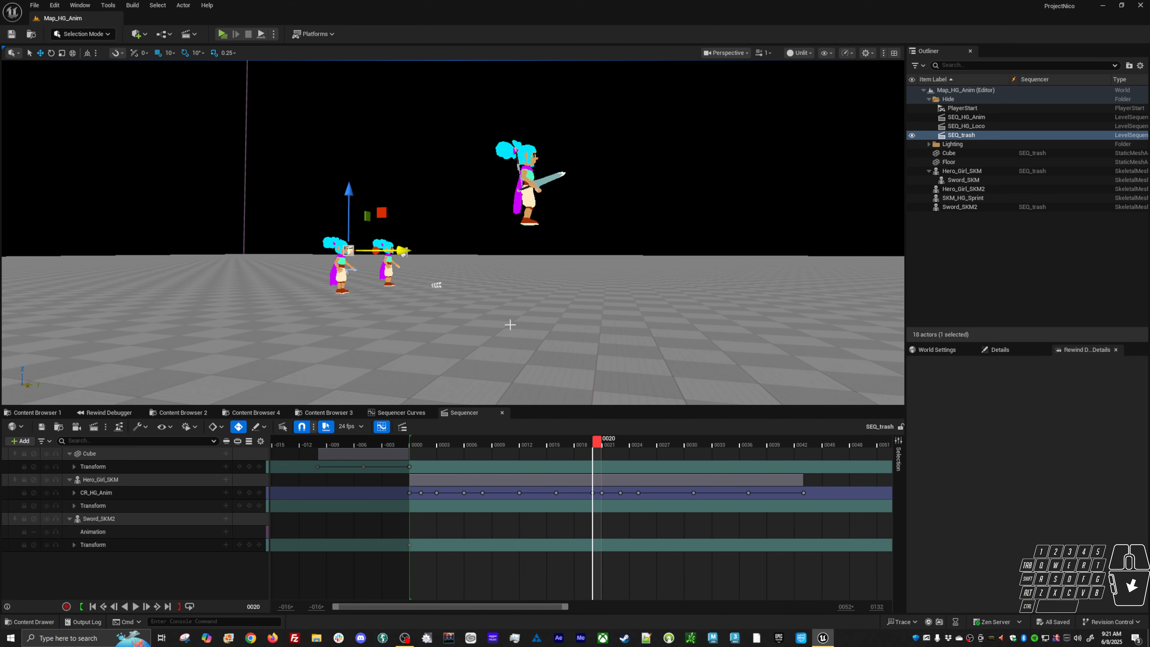
Try deleting the cube's transform keys before frame 0, test playback from frame 0, and undo the deletion
{"action": "left_click", "coordinate": [417, 448]}
{"action": "middle_click_drag", "start_coordinate": [380, 344], "coordinate": [403, 323], "text": "alt"}
{"action": "right_click_drag", "start_coordinate": [380, 344], "coordinate": [404, 344], "text": "alt"}
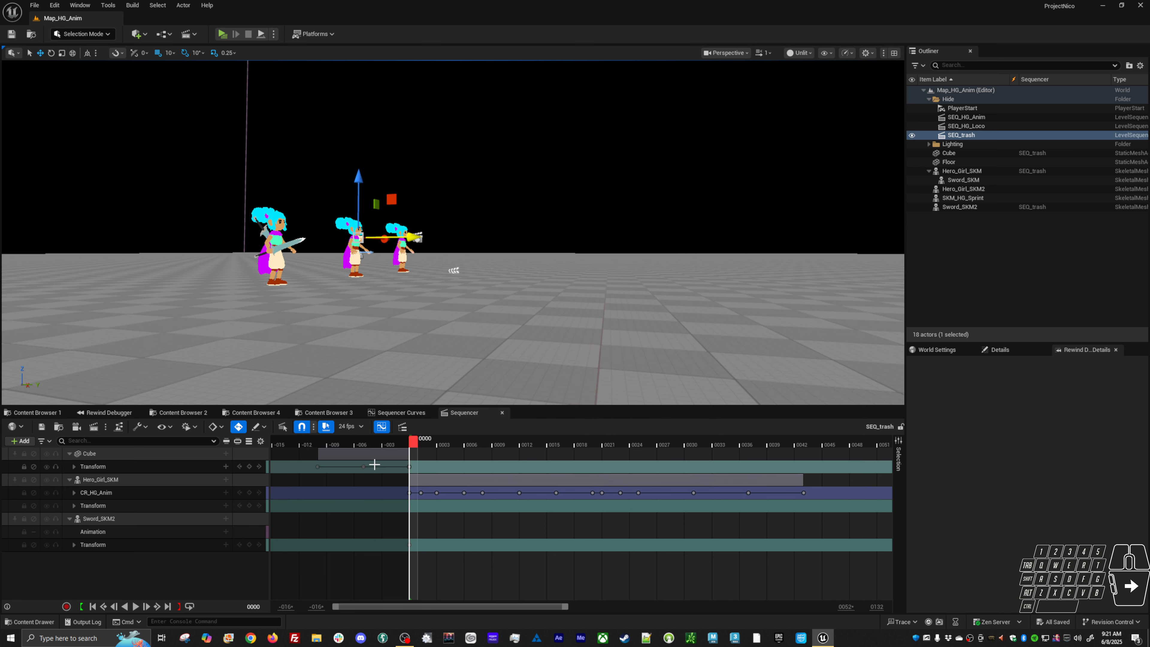
{"action": "left_click_drag", "start_coordinate": [375, 465], "coordinate": [314, 480]}
{"action": "key", "text": "Delete"}
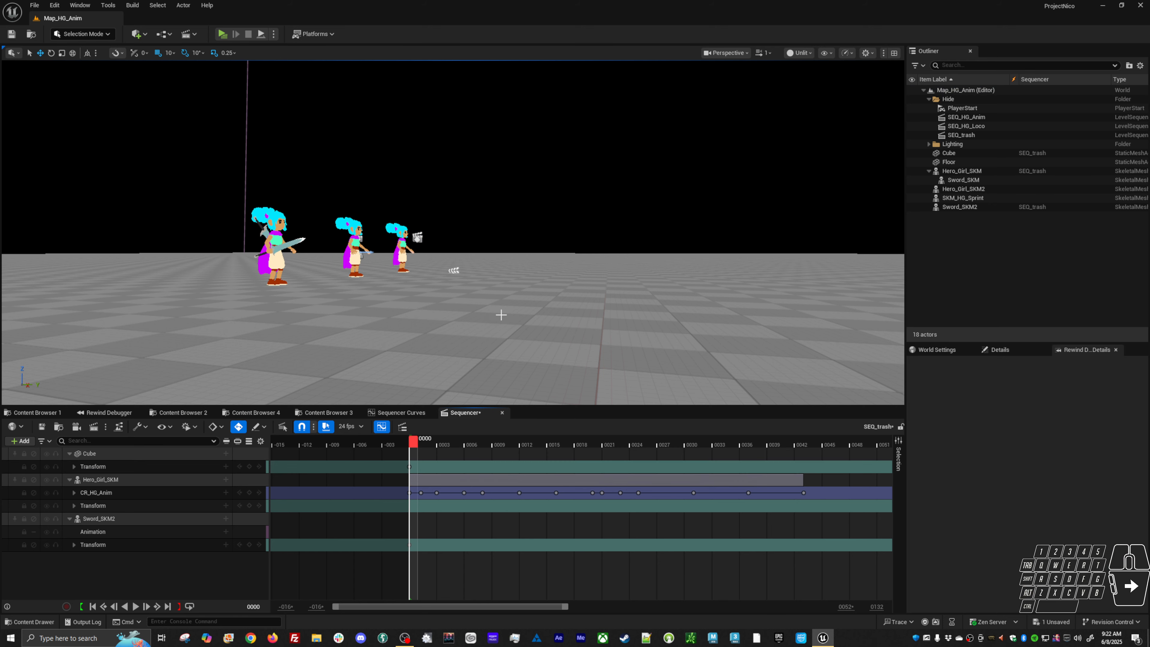
{"action": "key", "text": "space"}
{"action": "key", "text": "space"}
{"action": "key", "text": "ctrl+z"}
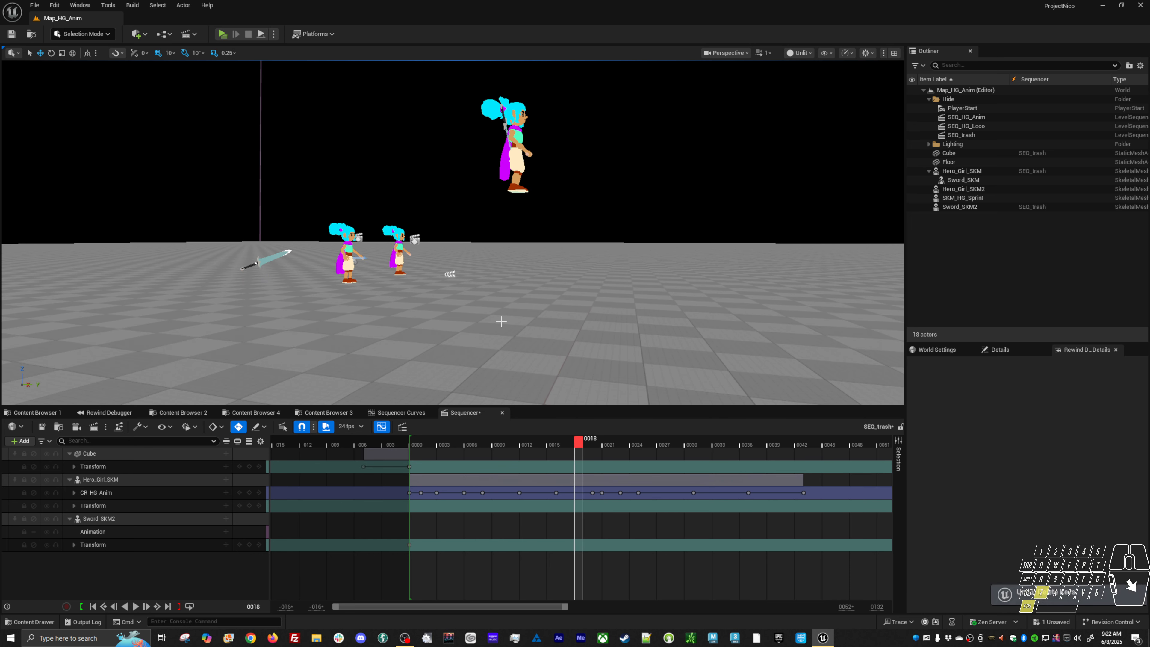
Delete only the cube's transform key at frame -10 and play the sequence to check the sword
{"action": "left_click", "coordinate": [365, 454]}
{"action": "left_click", "coordinate": [321, 493]}
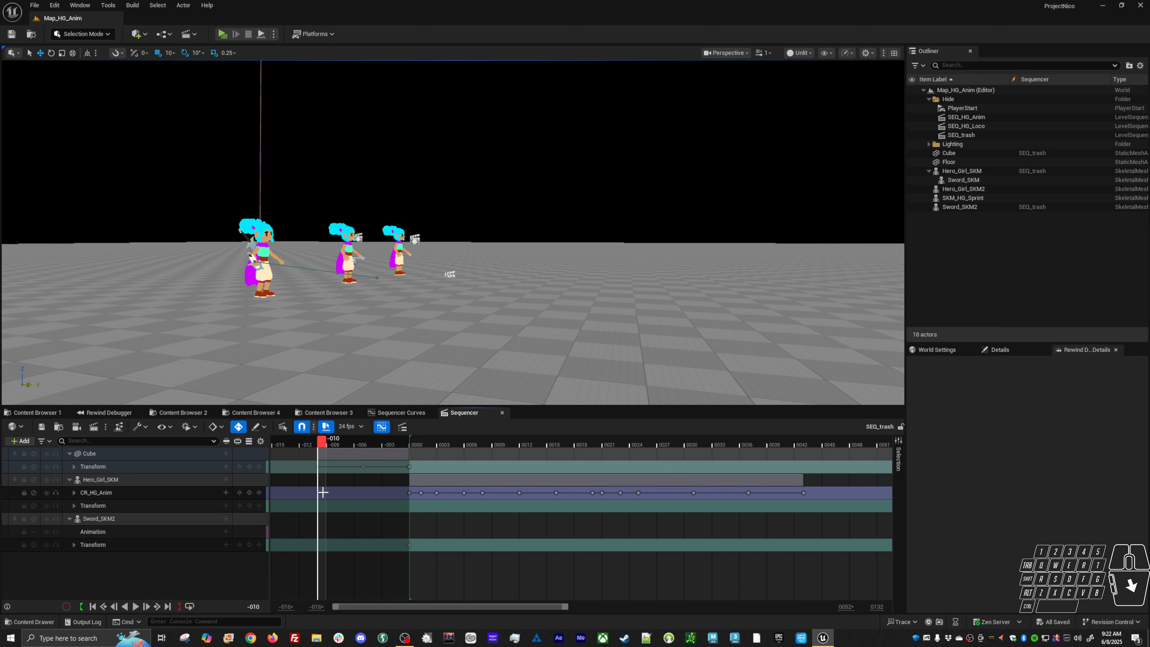
{"action": "key", "text": "Delete"}
{"action": "left_click_drag", "start_coordinate": [473, 331], "coordinate": [476, 331], "text": "alt"}
{"action": "key", "text": "g"}
{"action": "key", "text": "space"}
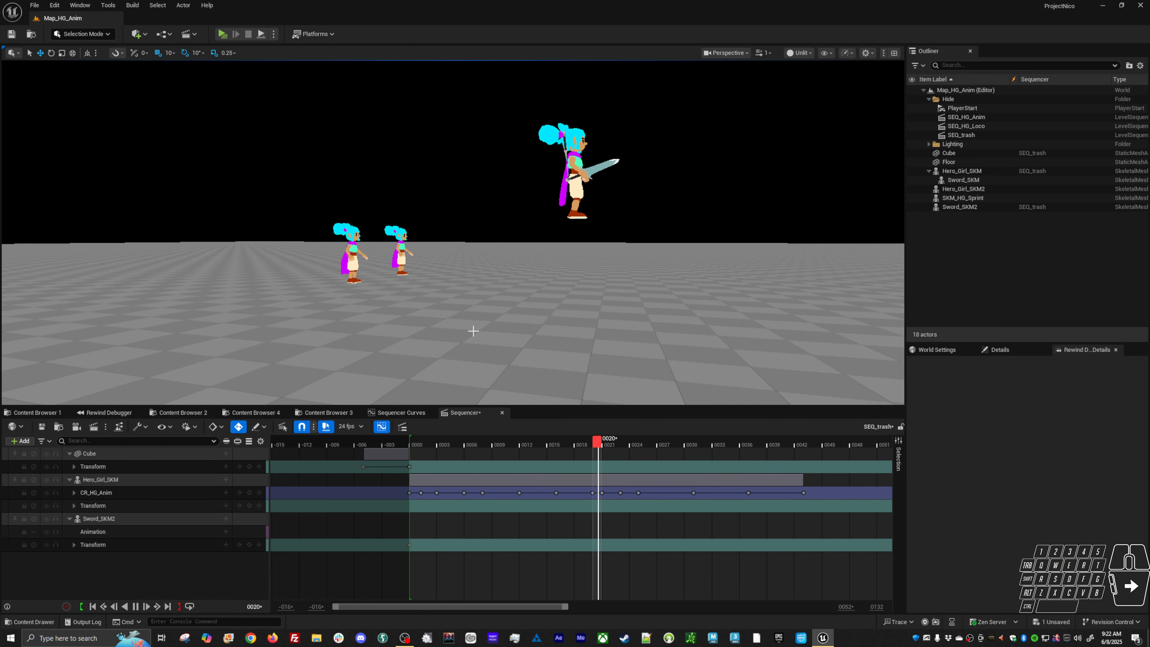
Compare the sword's position at frames -5 and 0 with the viewport helpers shown
{"action": "key", "text": "g"}
{"action": "mouse_move", "coordinate": [362, 441]}
{"action": "left_mouse_down"}
{"action": "mouse_move", "coordinate": [457, 442]}
{"action": "mouse_move", "coordinate": [377, 450]}
{"action": "left_mouse_up"}
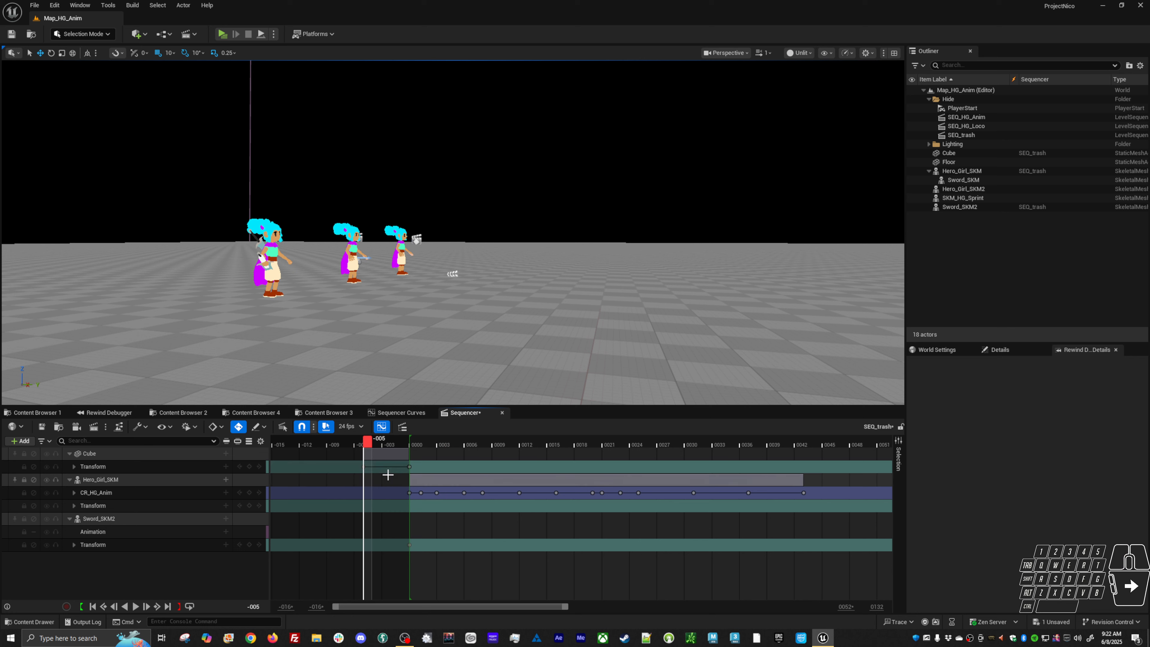
{"action": "left_click", "coordinate": [413, 444]}
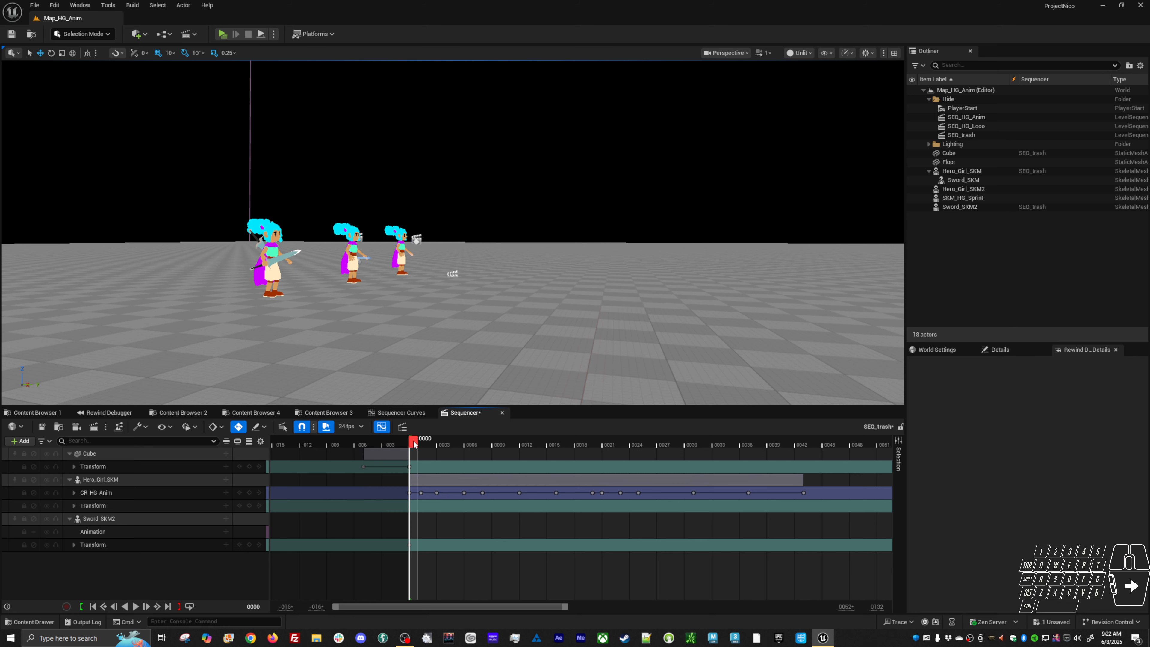
{"action": "left_click", "coordinate": [368, 442]}
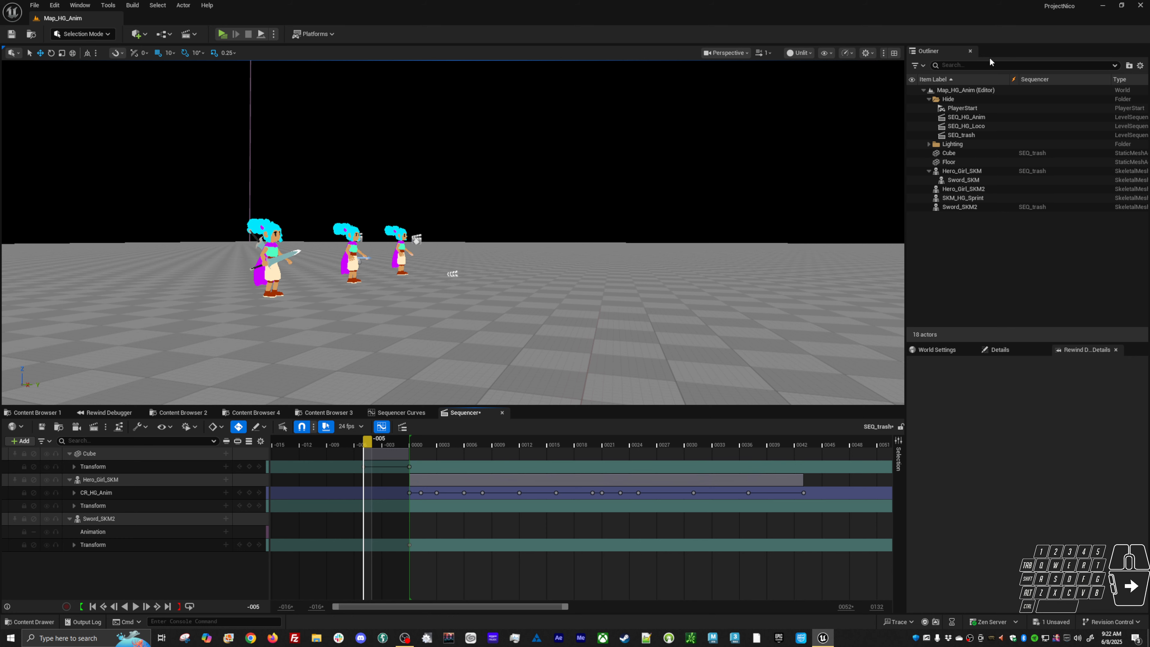
Switch the editor to Animation mode and select the Cube track in Sequencer
{"action": "left_click", "coordinate": [96, 34]}
{"action": "left_click", "coordinate": [78, 116]}
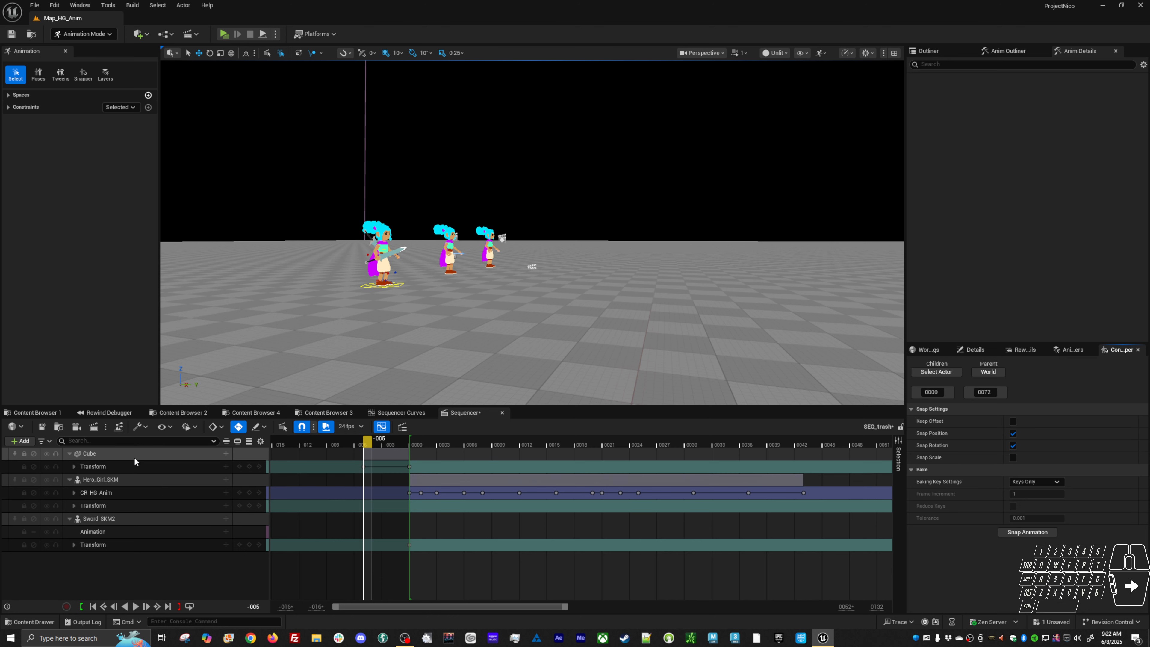
{"action": "left_click", "coordinate": [190, 453]}
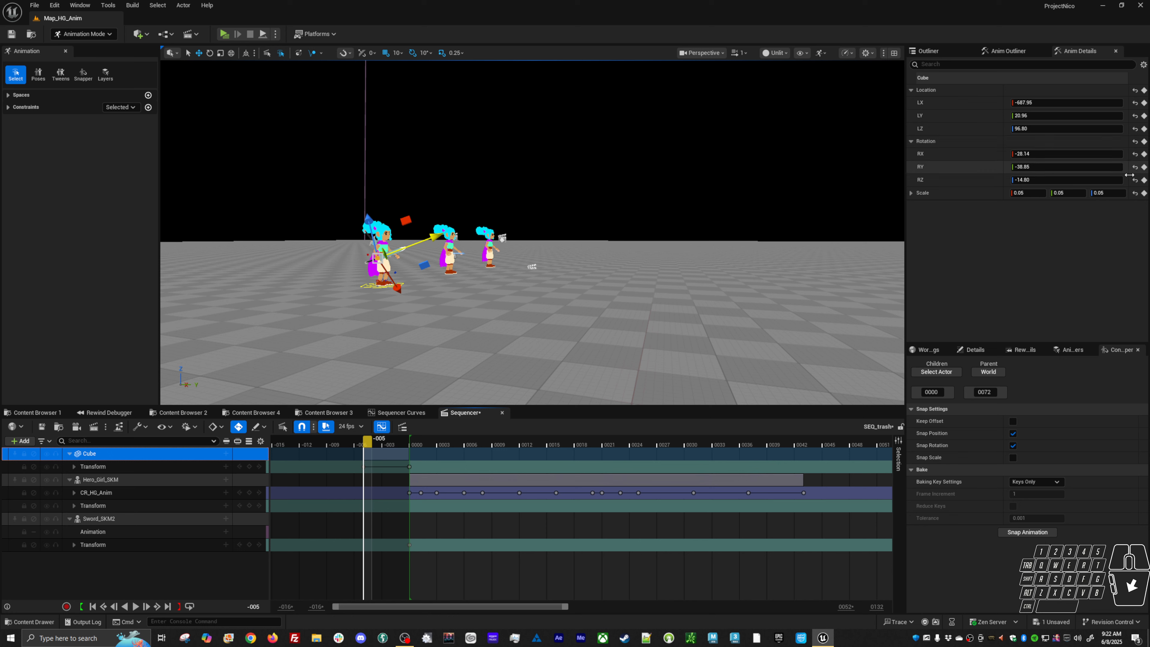
Try resetting the cube's scale to its default at frame -5 and undo the reset
{"action": "left_click", "coordinate": [1136, 194]}
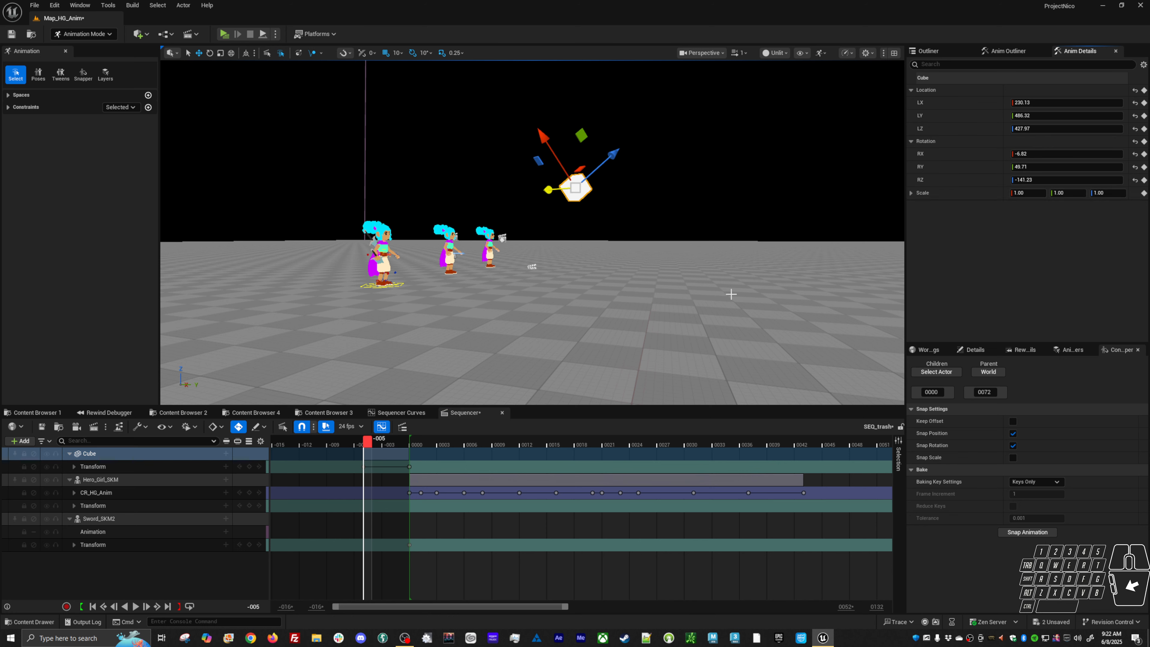
{"action": "key", "text": "ctrl+z"}
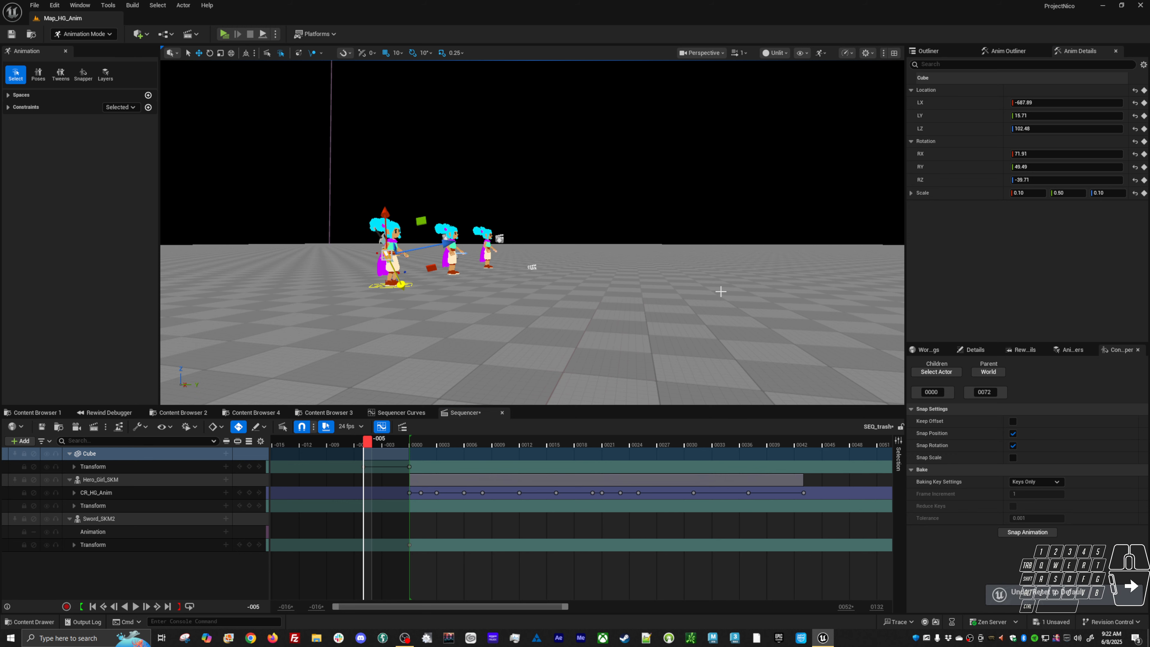
Open the cube's curves in the curve editor and isolate its Scale channels
{"action": "left_click", "coordinate": [412, 416]}
{"action": "scroll", "coordinate": [654, 531], "scroll_direction": "up", "scroll_amount": 5}
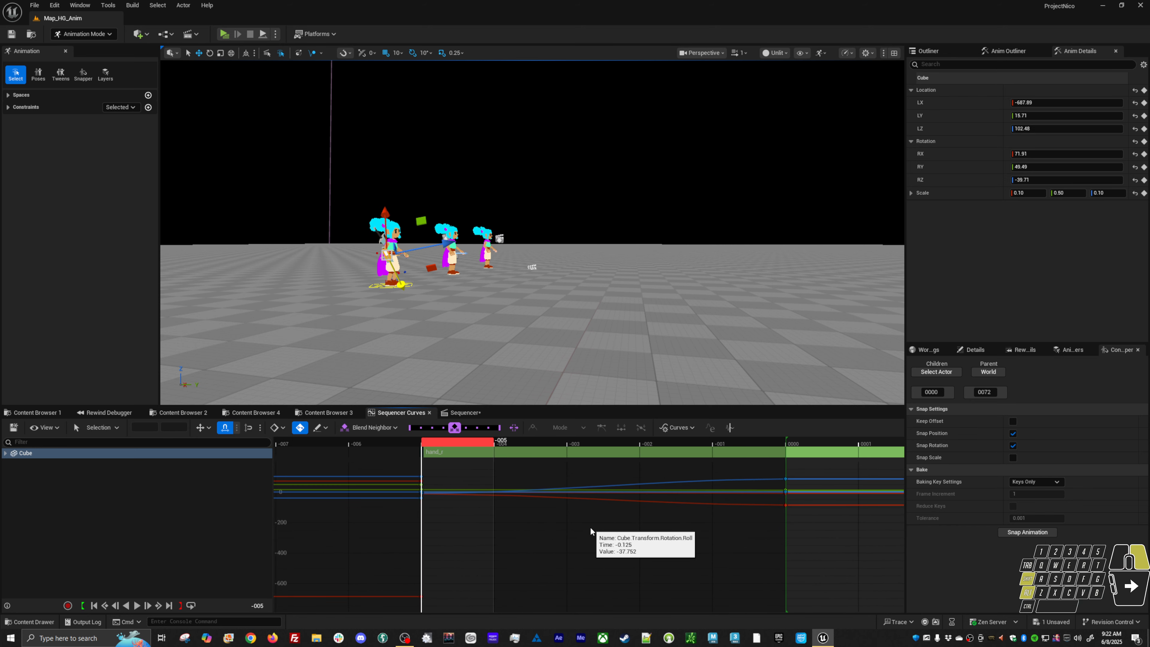
{"action": "left_click_drag", "start_coordinate": [425, 471], "coordinate": [389, 619]}
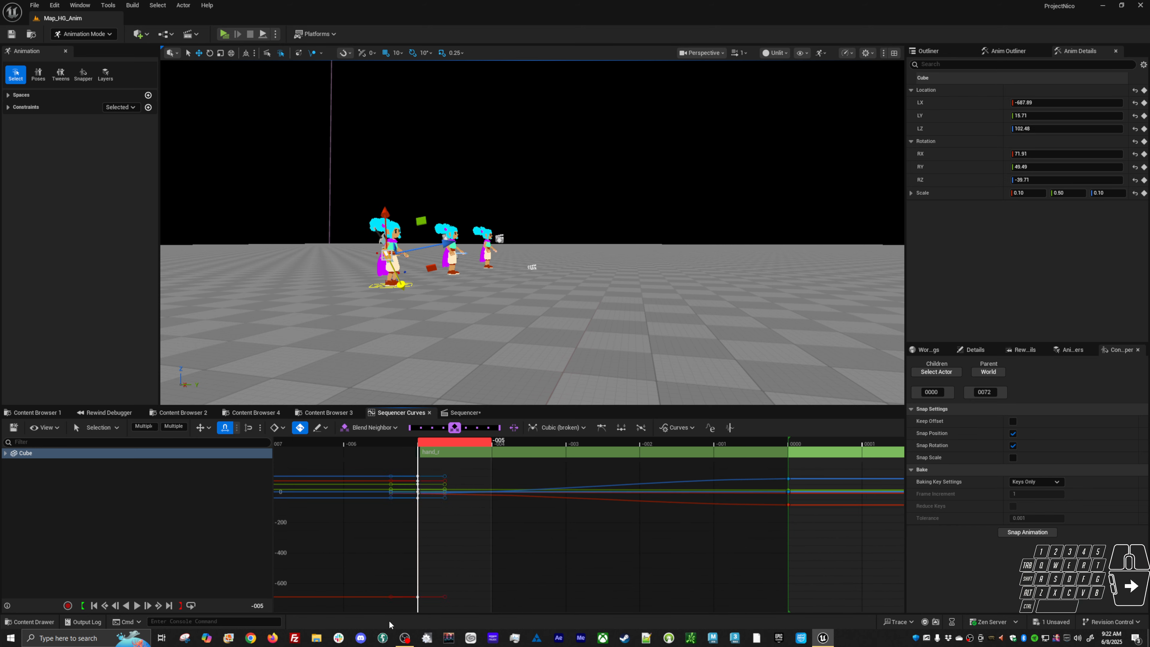
{"action": "key", "text": "f"}
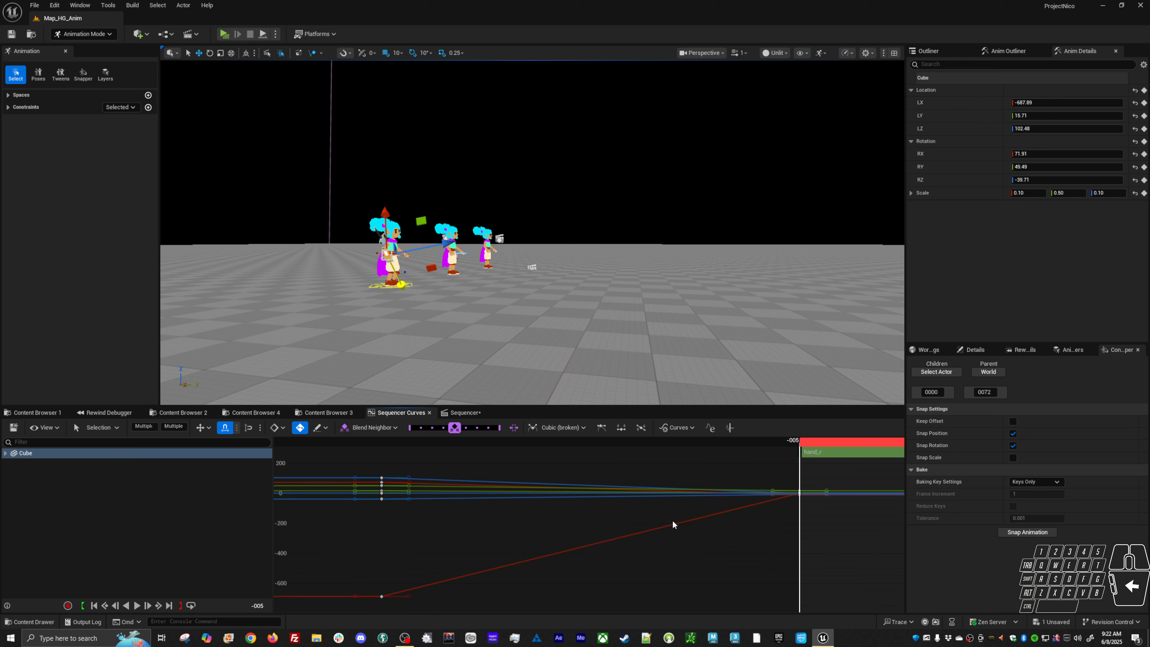
{"action": "left_click", "coordinate": [6, 453]}
{"action": "left_click", "coordinate": [10, 463]}
{"action": "left_click", "coordinate": [28, 504]}
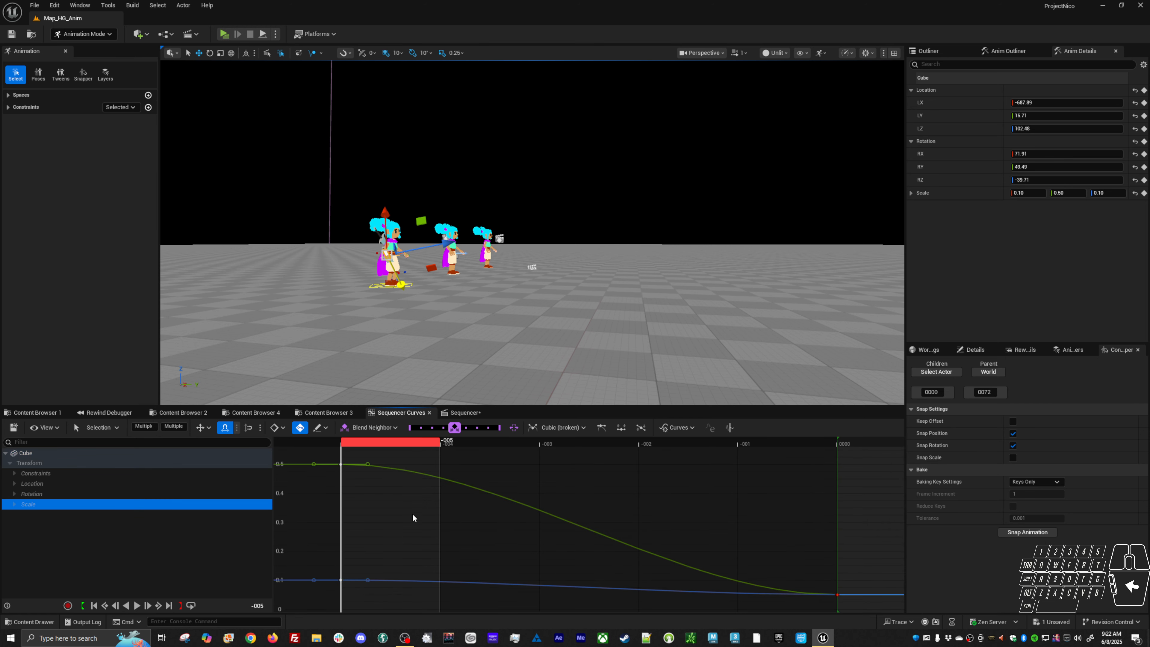
Copy the cube's scale keys from frame 0 and paste them at frame -5
{"action": "left_click_drag", "start_coordinate": [813, 555], "coordinate": [851, 613]}
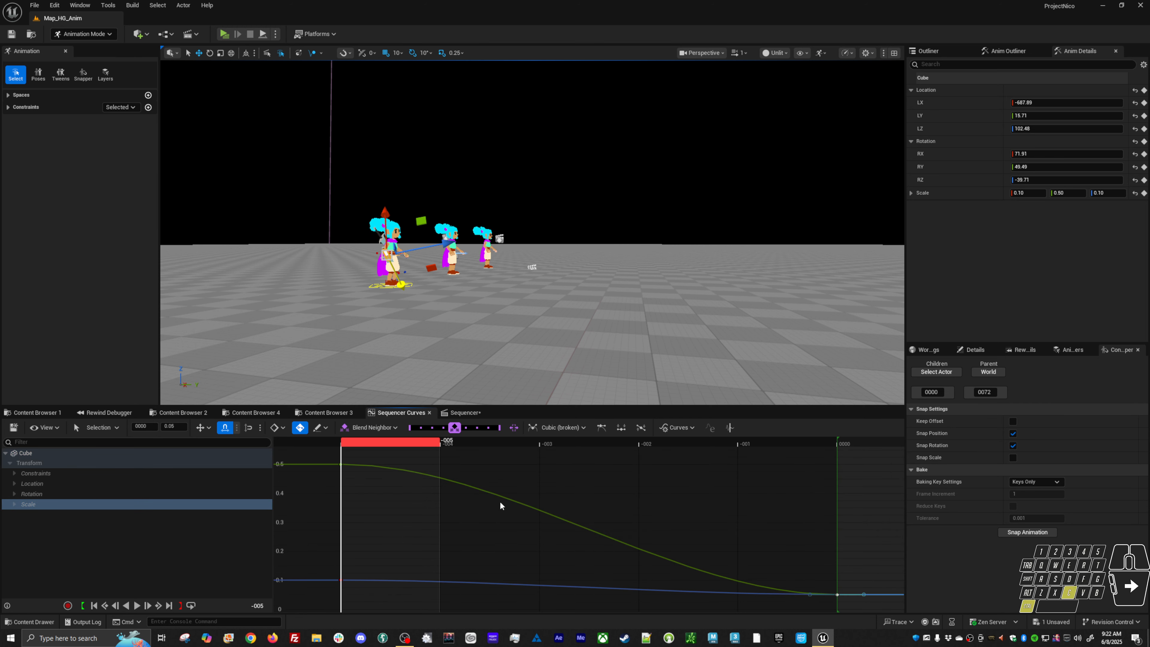
{"action": "key", "text": "ctrl+v"}
{"action": "left_click_drag", "start_coordinate": [621, 446], "coordinate": [859, 445]}
{"action": "right_click_drag", "start_coordinate": [816, 490], "coordinate": [580, 504], "text": "alt+shift"}
{"action": "left_click_drag", "start_coordinate": [610, 446], "coordinate": [789, 459]}
{"action": "scroll", "coordinate": [484, 516], "scroll_direction": "up", "scroll_amount": 2}
{"action": "right_click_drag", "start_coordinate": [464, 521], "coordinate": [550, 521], "text": "alt+shift"}
Isolate the cube's Roll, Pitch and Yaw curves and copy their frame 0 keys to frame -5
{"action": "left_click", "coordinate": [15, 494]}
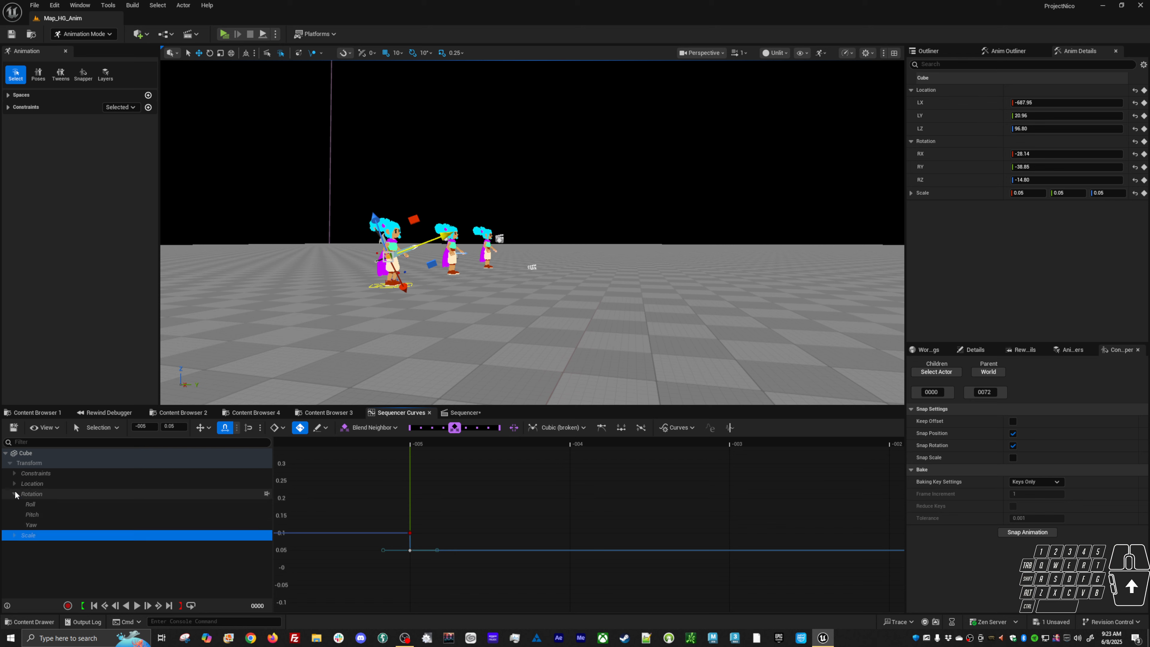
{"action": "left_click", "coordinate": [45, 525]}
{"action": "left_click", "coordinate": [51, 504], "text": "shift"}
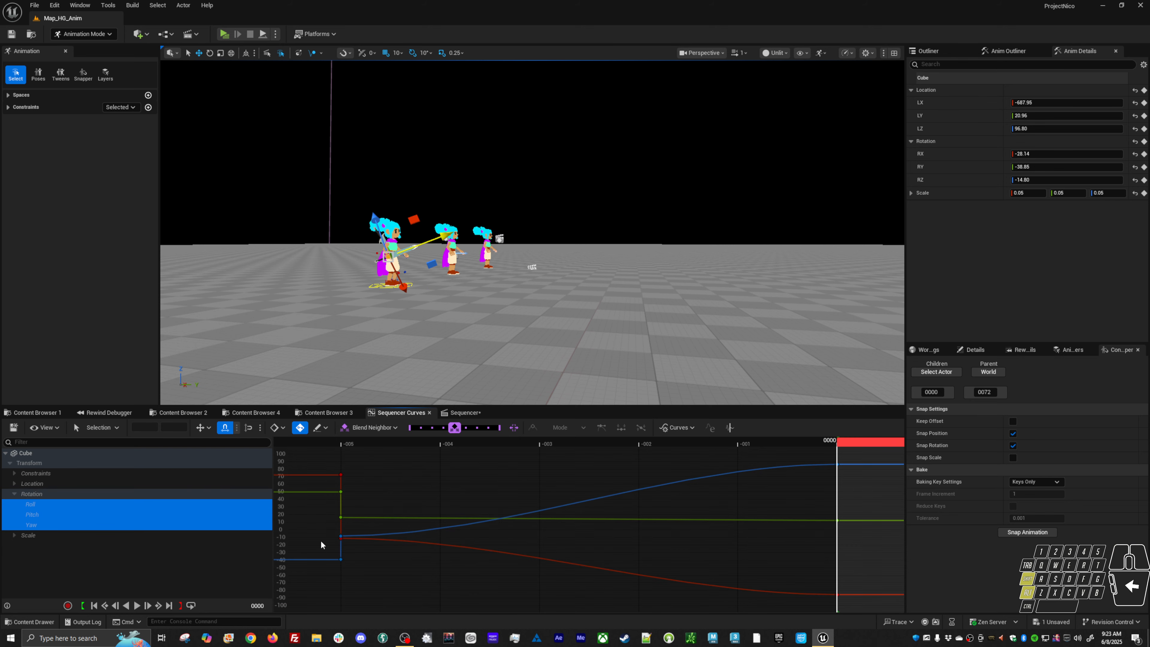
{"action": "right_click_drag", "start_coordinate": [321, 544], "coordinate": [433, 536], "text": "alt+shift"}
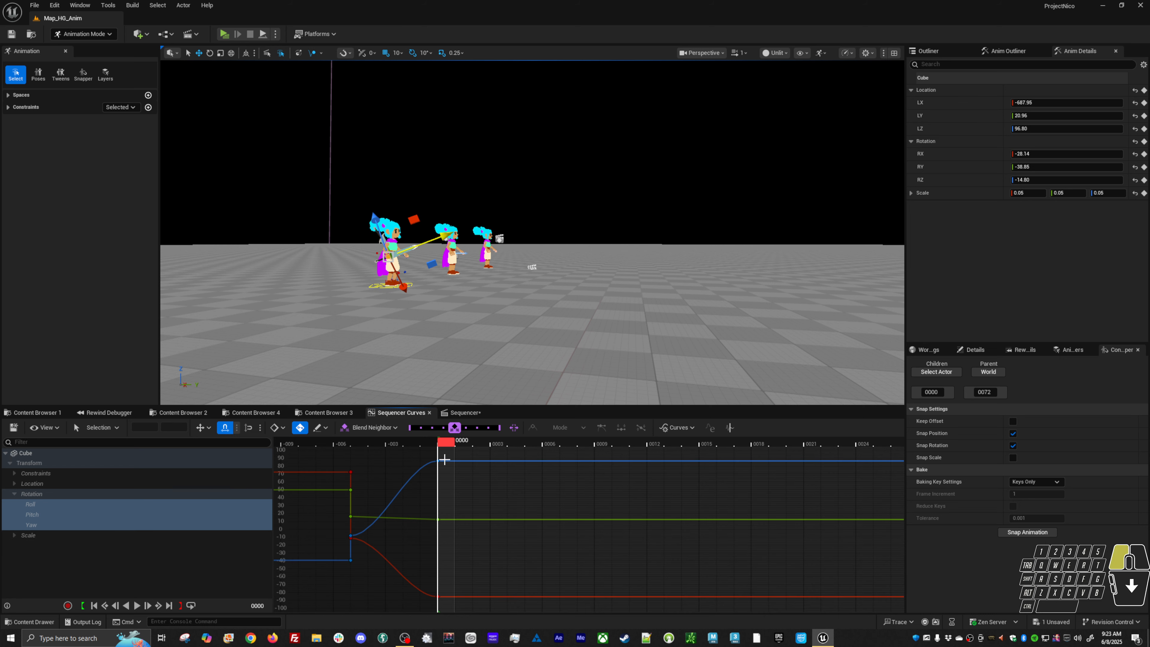
{"action": "left_click_drag", "start_coordinate": [444, 459], "coordinate": [407, 636]}
{"action": "right_click_drag", "start_coordinate": [328, 567], "coordinate": [713, 526], "text": "alt+shift"}
{"action": "right_click_drag", "start_coordinate": [848, 537], "coordinate": [836, 507], "text": "alt+shift"}
{"action": "left_click", "coordinate": [715, 445]}
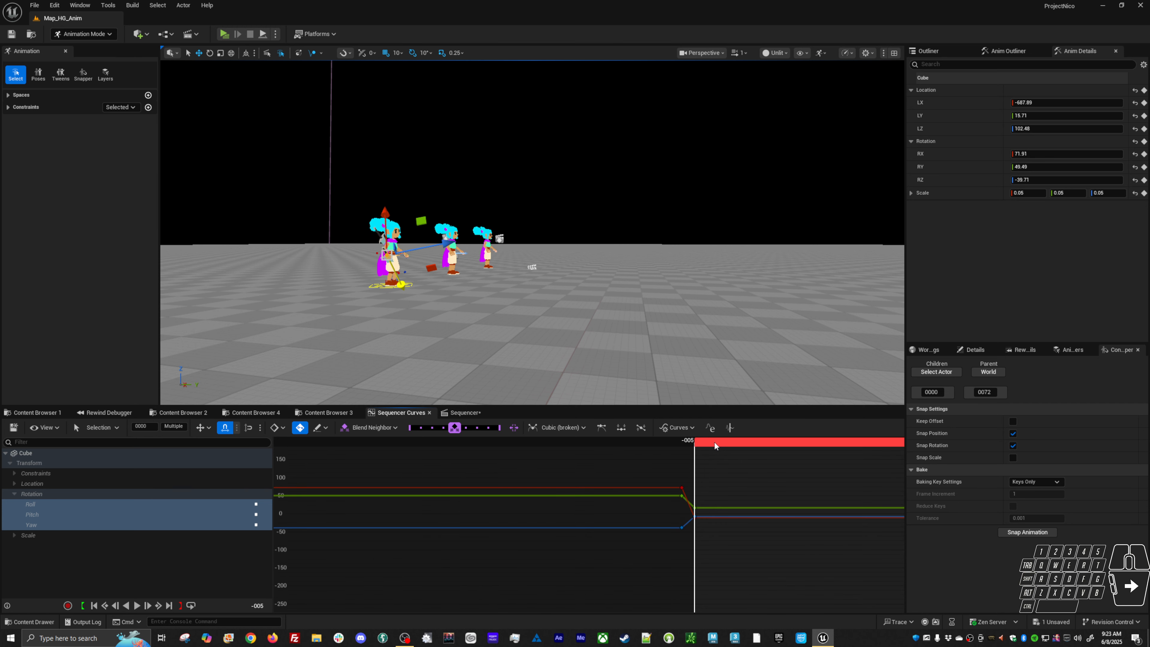
{"action": "key", "text": "f"}
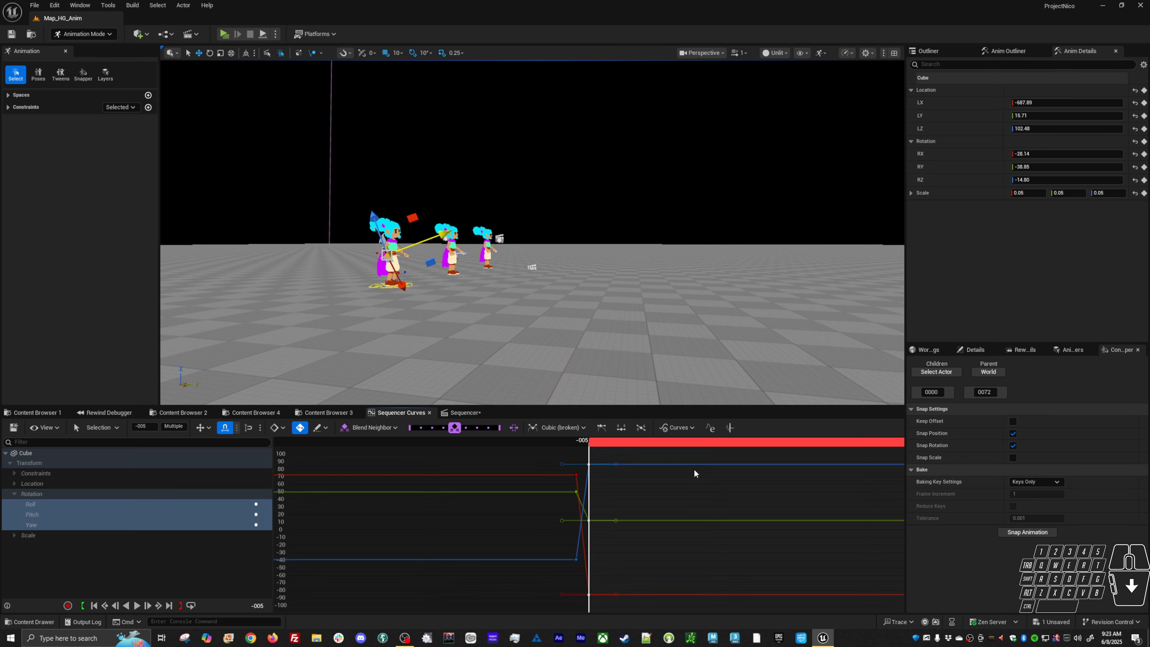
{"action": "left_click", "coordinate": [485, 516]}
{"action": "key", "text": "f"}
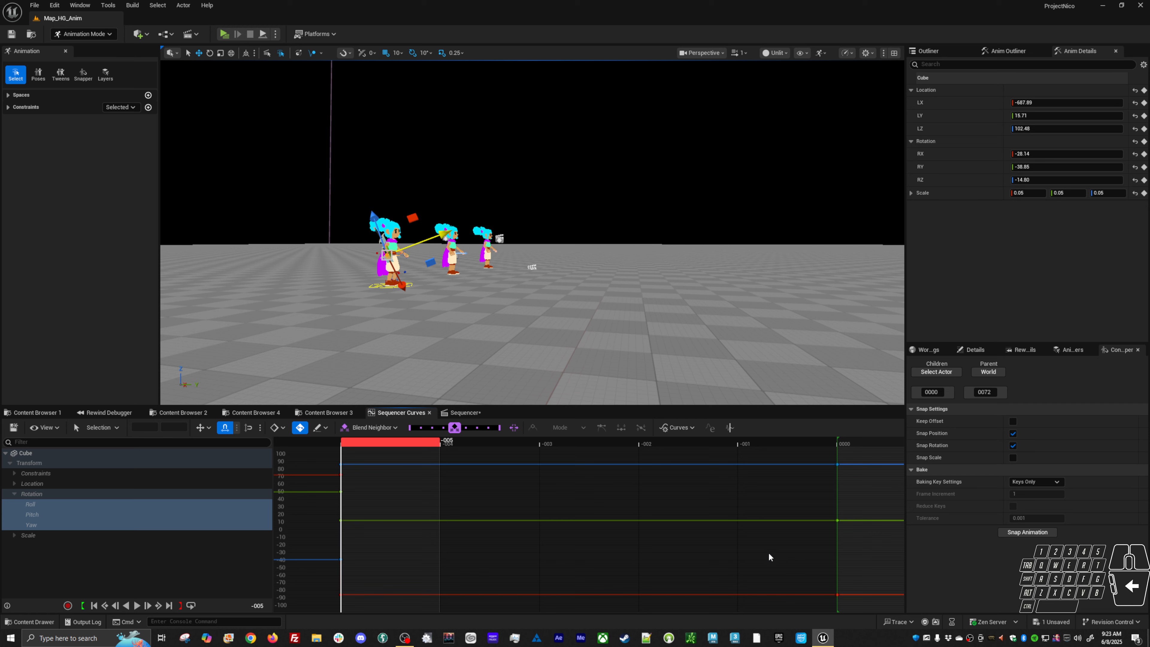
Display all of the cube's Transform curves and play the sequence to check the sword's attachment
{"action": "left_click_drag", "start_coordinate": [413, 448], "coordinate": [881, 465]}
{"action": "right_click_drag", "start_coordinate": [873, 507], "coordinate": [578, 529], "text": "alt+shift"}
{"action": "right_click_drag", "start_coordinate": [645, 519], "coordinate": [349, 513], "text": "alt+shift"}
{"action": "left_click", "coordinate": [47, 463]}
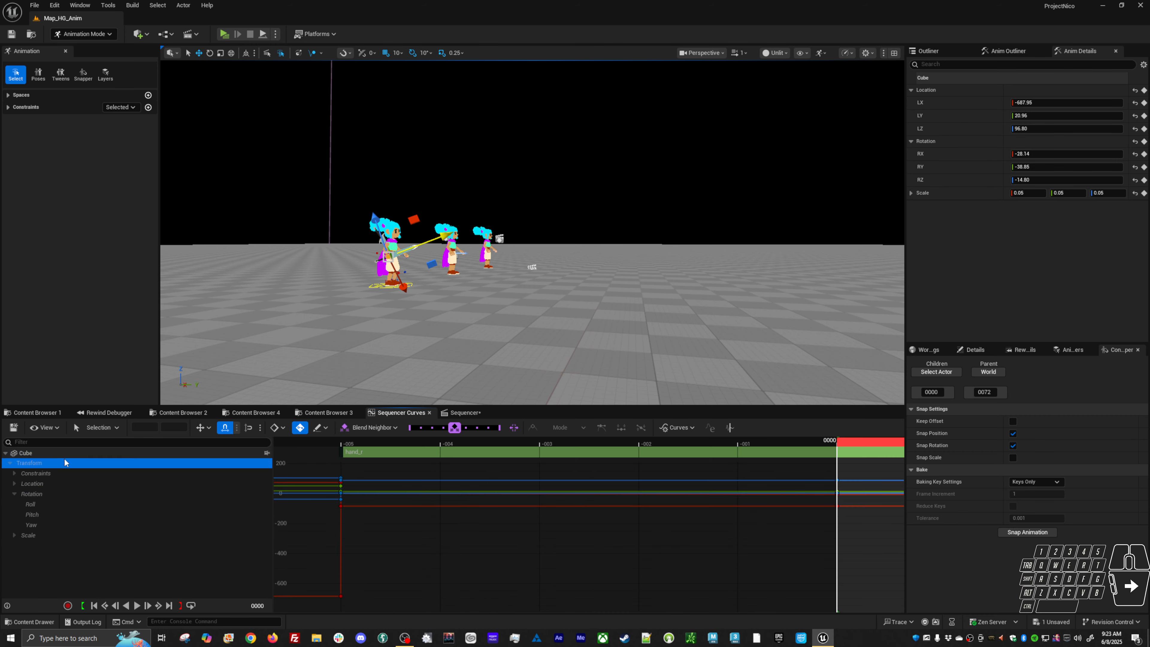
{"action": "right_click_drag", "start_coordinate": [660, 481], "coordinate": [556, 525]}
{"action": "left_click_drag", "start_coordinate": [582, 443], "coordinate": [549, 440]}
{"action": "key", "text": "space"}
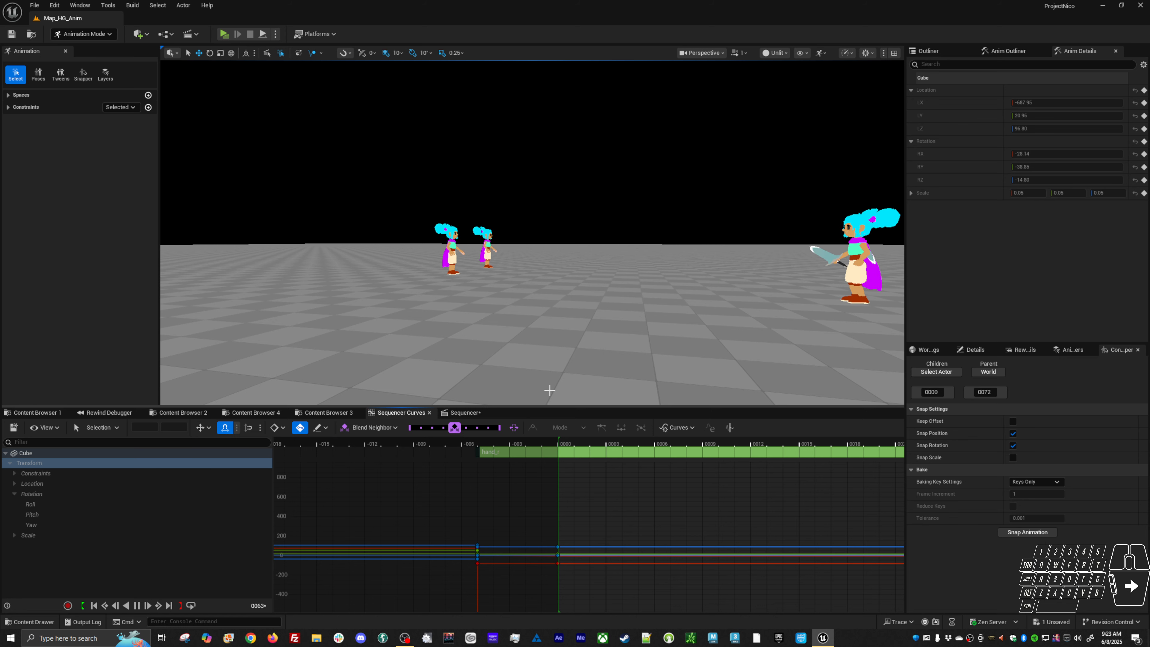
{"action": "key", "text": "space"}
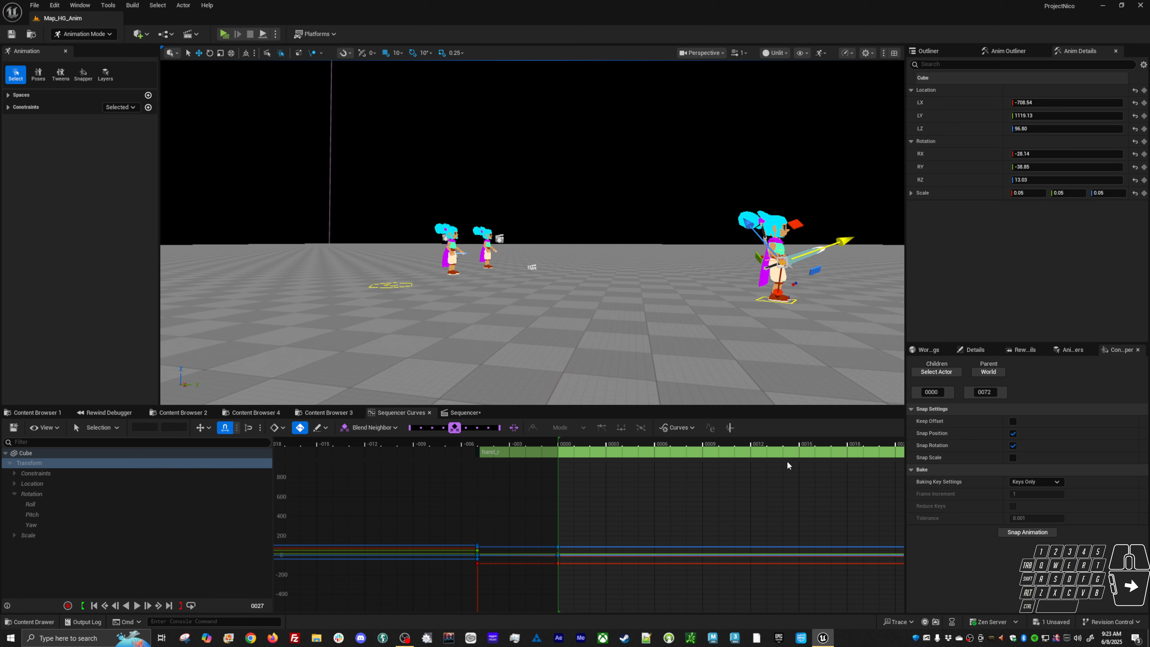
Inspect the sword in the character's right hand from the front at frames 0 and 3
{"action": "left_click_drag", "start_coordinate": [573, 446], "coordinate": [567, 445]}
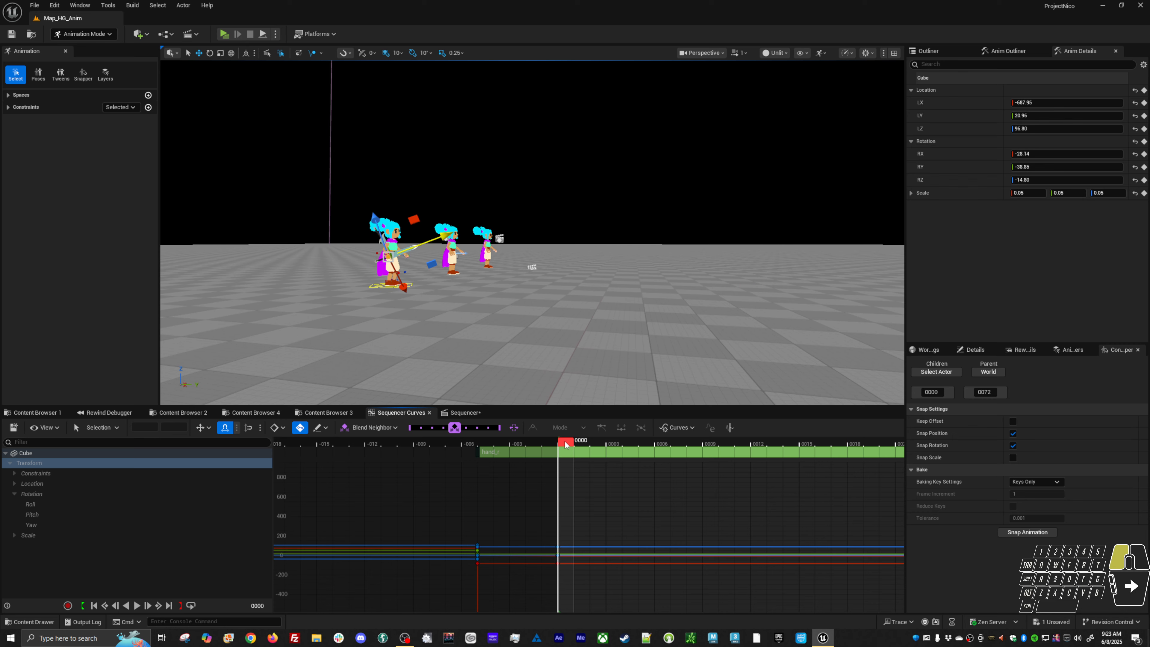
{"action": "left_click_drag", "start_coordinate": [498, 272], "coordinate": [272, 296], "text": "alt"}
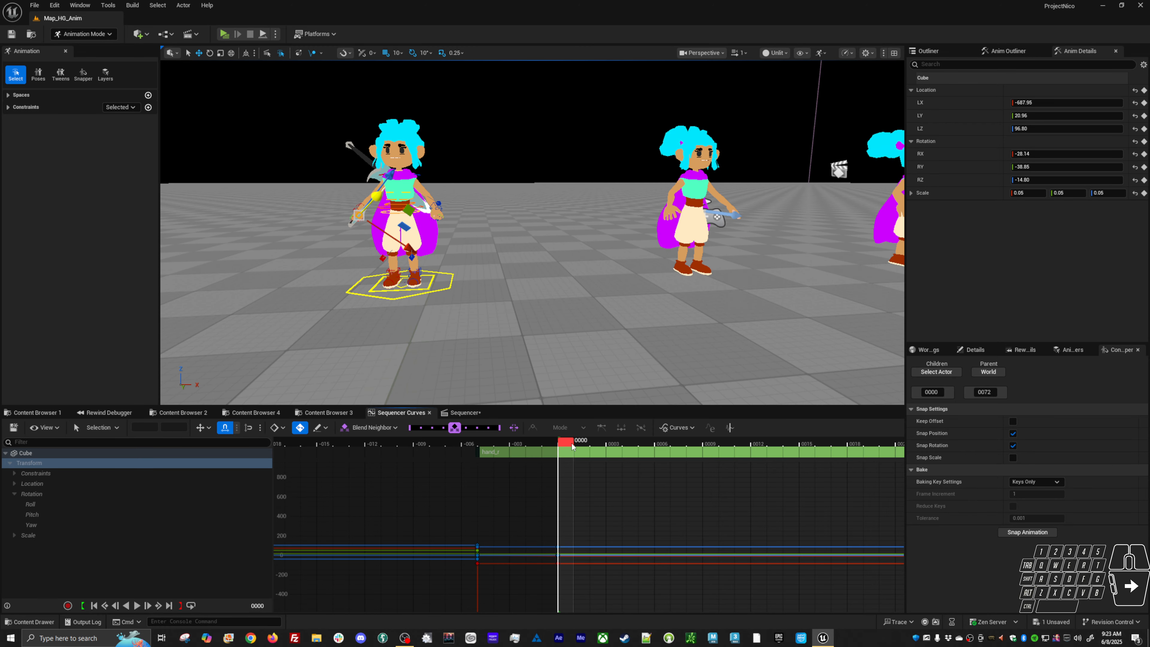
{"action": "left_click_drag", "start_coordinate": [571, 448], "coordinate": [613, 443]}
{"action": "left_click_drag", "start_coordinate": [607, 390], "coordinate": [373, 339], "text": "alt"}
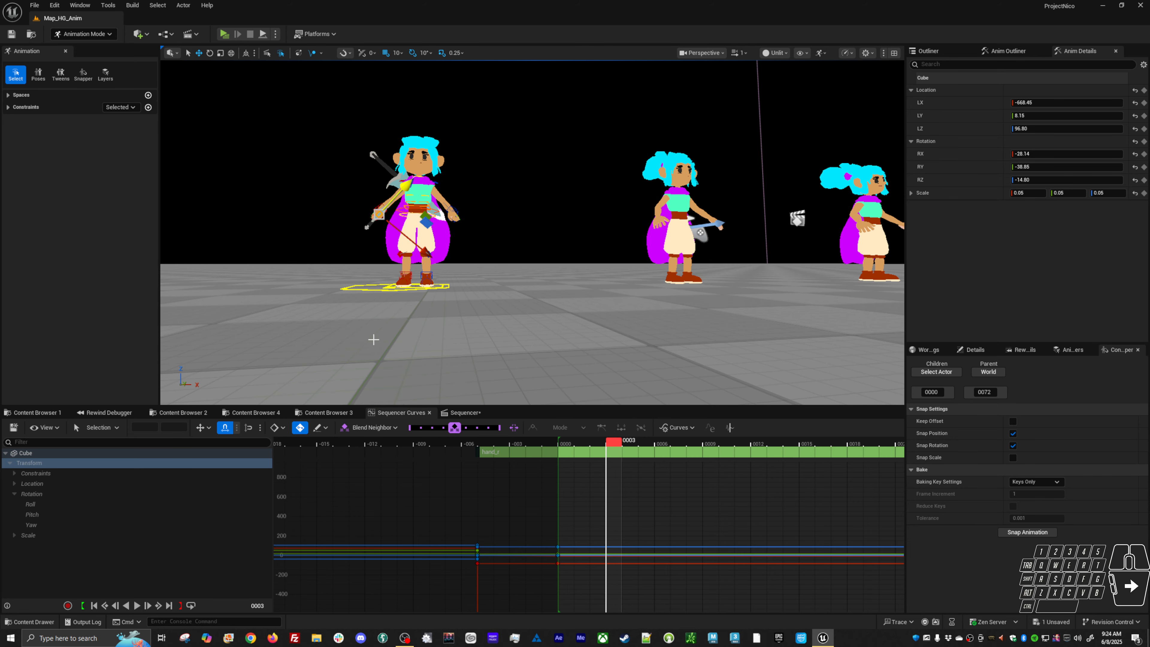
Return to the Sequencer tracks and select the CR_HG_Anim control rig track under Hero_Girl_SKM
{"action": "left_click", "coordinate": [463, 412]}
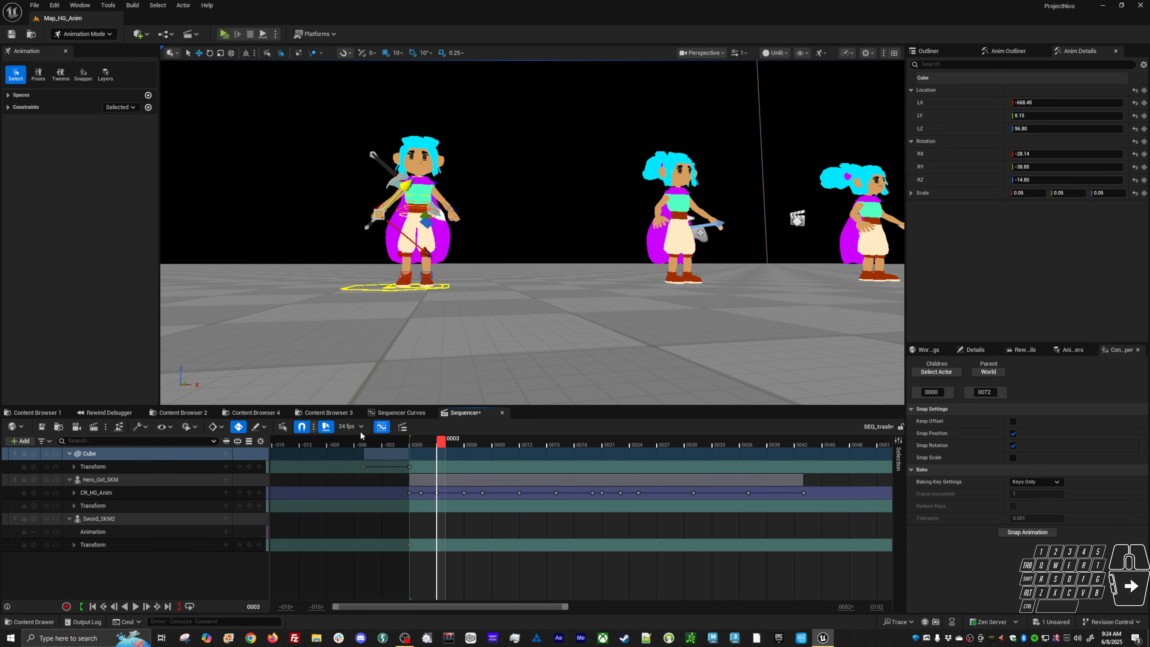
{"action": "left_click", "coordinate": [112, 518]}
{"action": "left_click", "coordinate": [112, 480], "text": "ctrl"}
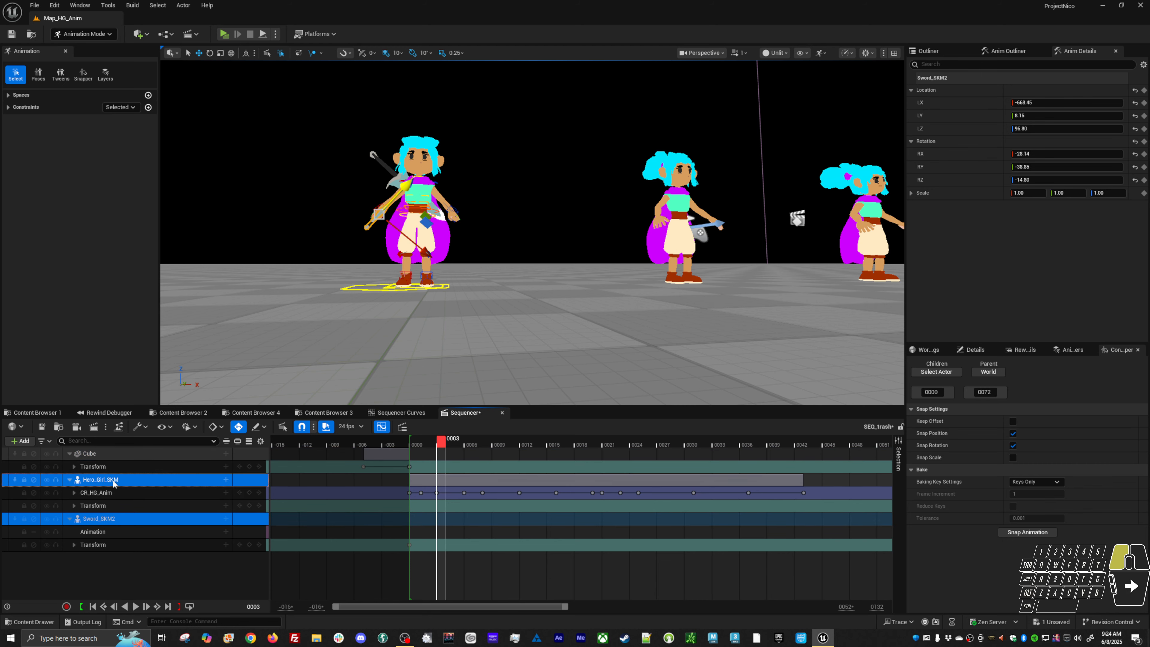
{"action": "left_click", "coordinate": [112, 479]}
{"action": "left_click_drag", "start_coordinate": [317, 344], "coordinate": [416, 312], "text": "alt"}
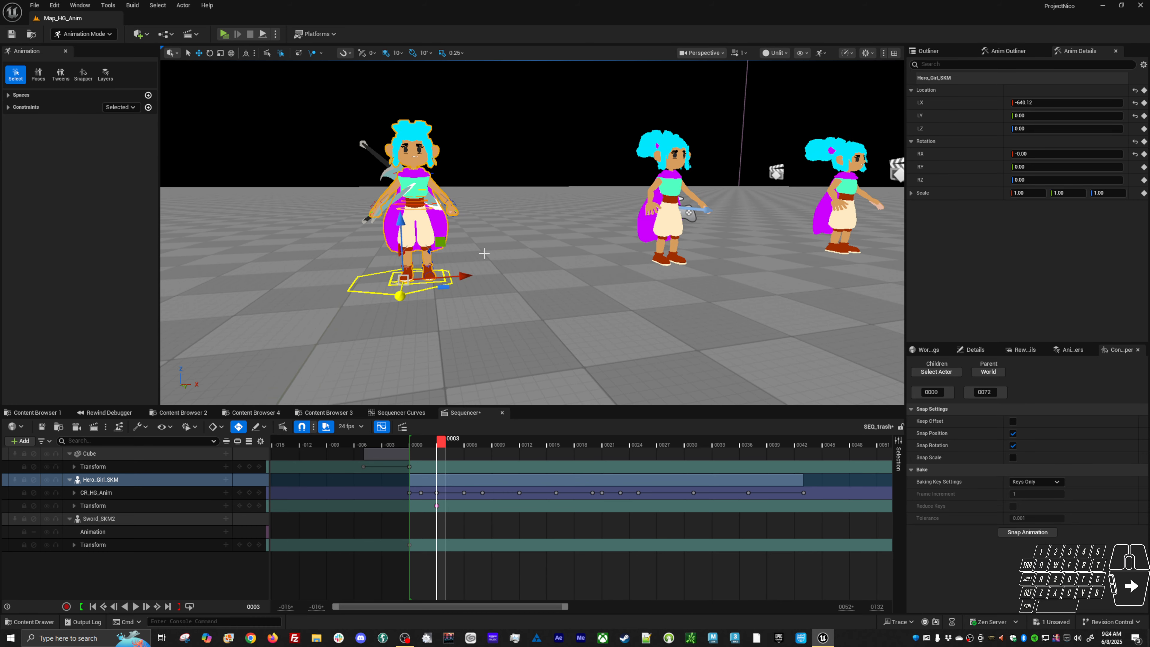
{"action": "left_click", "coordinate": [97, 493]}
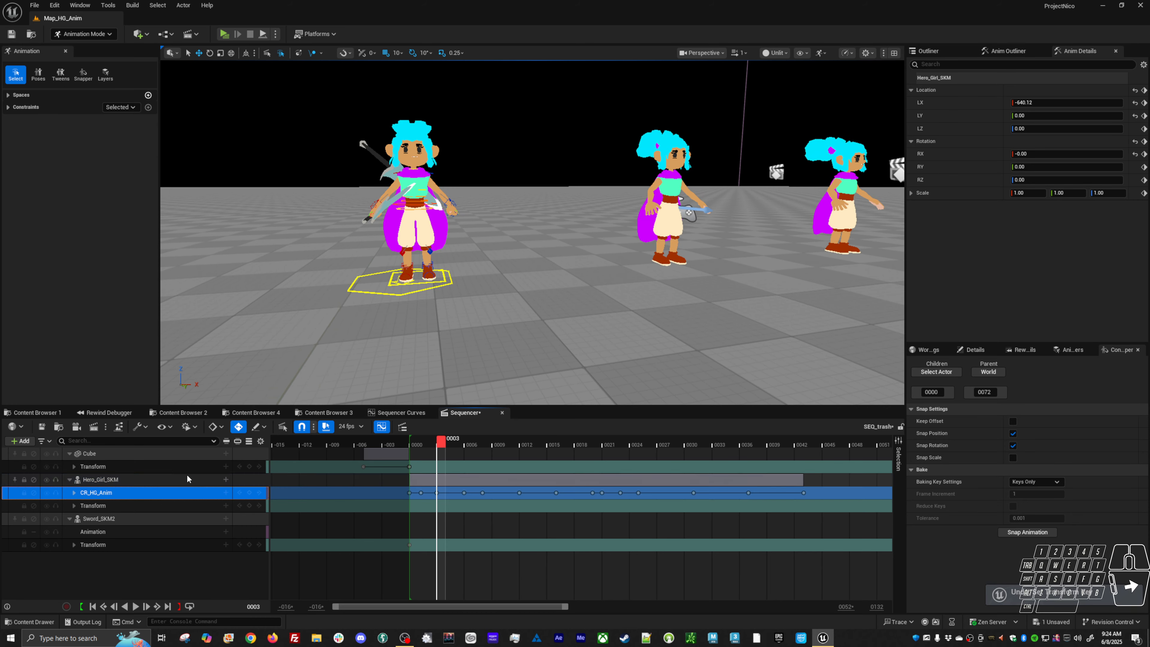
{"action": "left_click_drag", "start_coordinate": [407, 317], "coordinate": [331, 380], "text": "alt"}
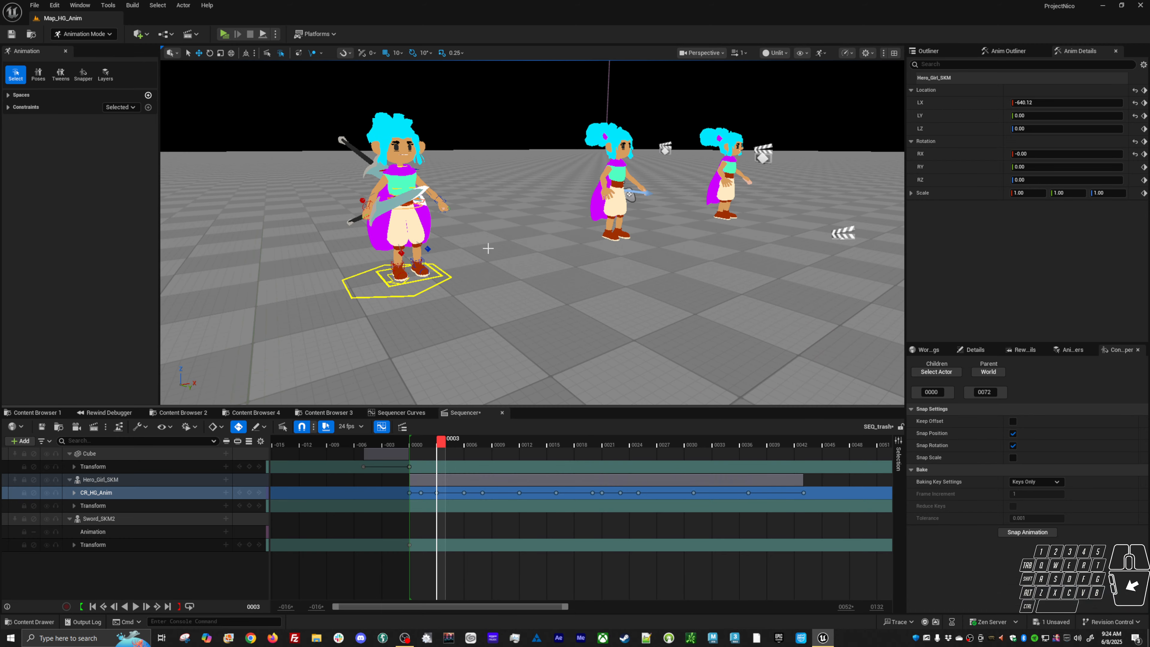
{"action": "left_click", "coordinate": [249, 495]}
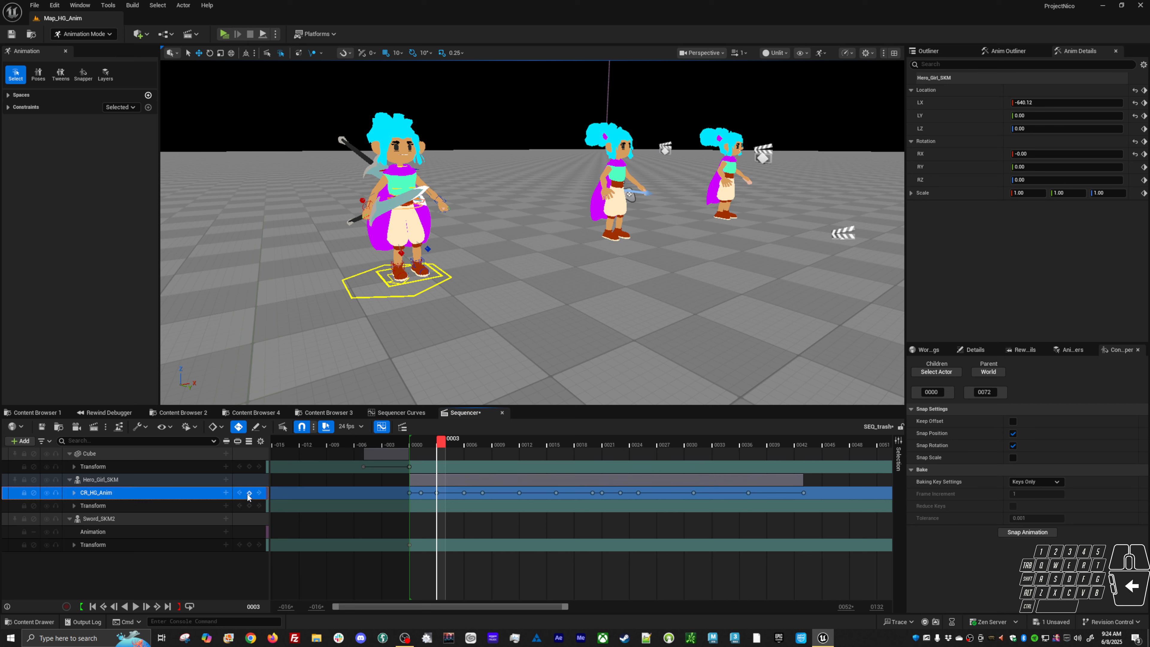
Select the body_ctrl control at the hero's waist and move the playhead to frame -5
{"action": "left_click_drag", "start_coordinate": [437, 443], "coordinate": [409, 443]}
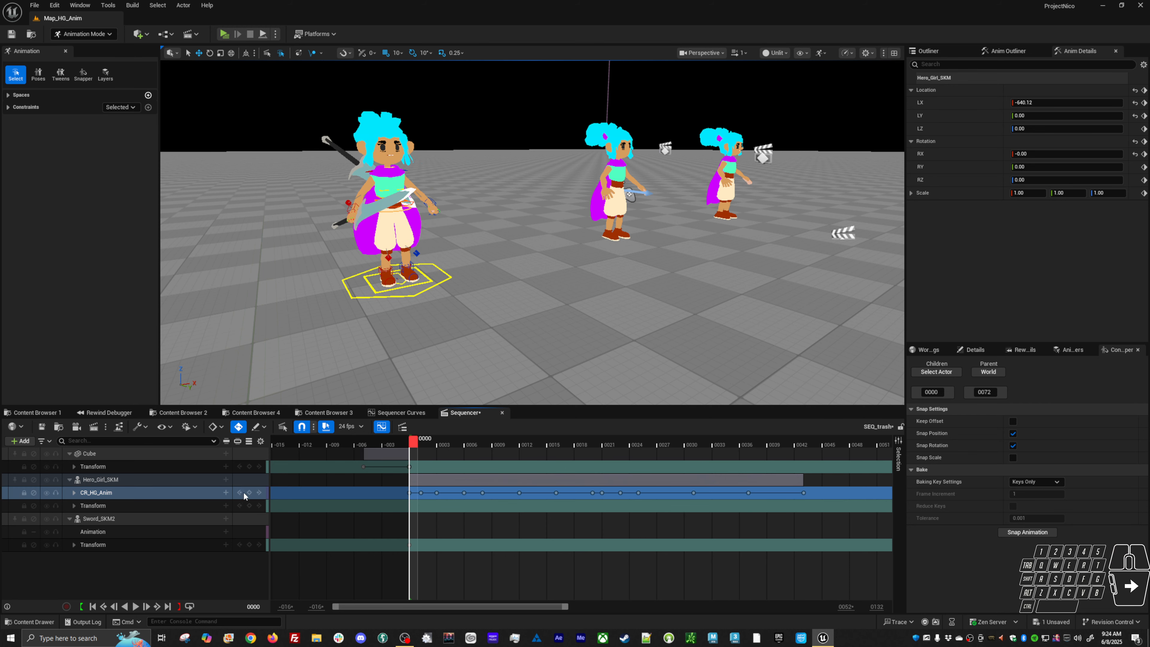
{"action": "left_click", "coordinate": [437, 444]}
{"action": "middle_click_drag", "start_coordinate": [413, 227], "coordinate": [450, 231], "text": "alt"}
{"action": "right_click_drag", "start_coordinate": [398, 240], "coordinate": [424, 214], "text": "alt"}
{"action": "middle_click_drag", "start_coordinate": [441, 232], "coordinate": [412, 204], "text": "alt"}
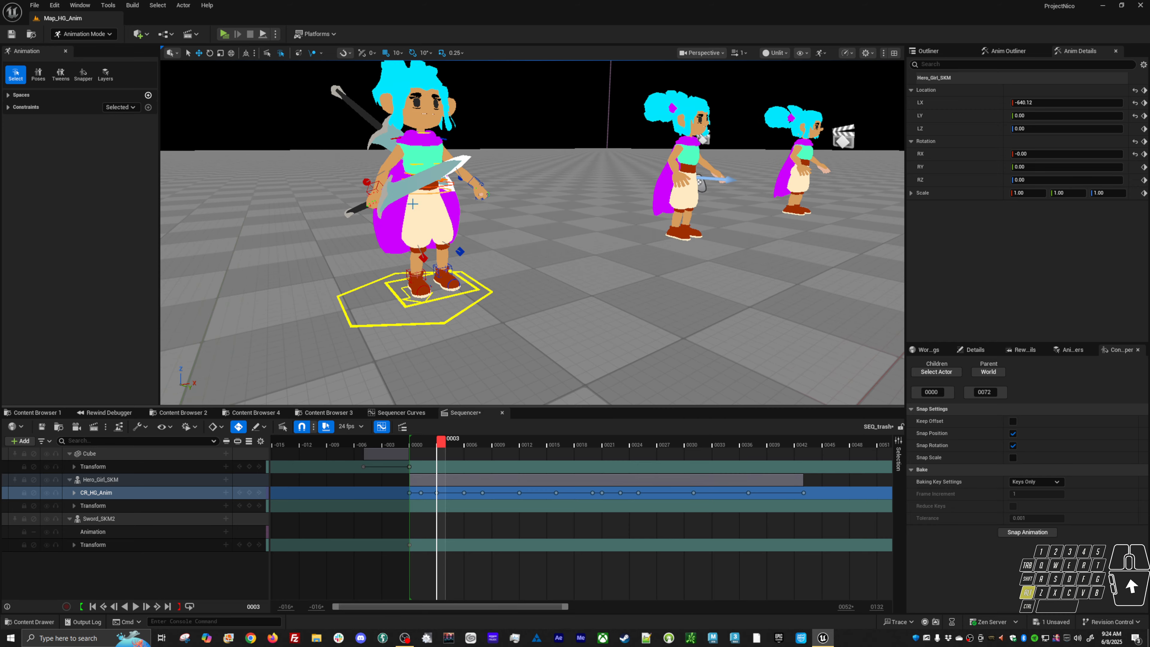
{"action": "right_click_drag", "start_coordinate": [413, 203], "coordinate": [415, 173], "text": "alt"}
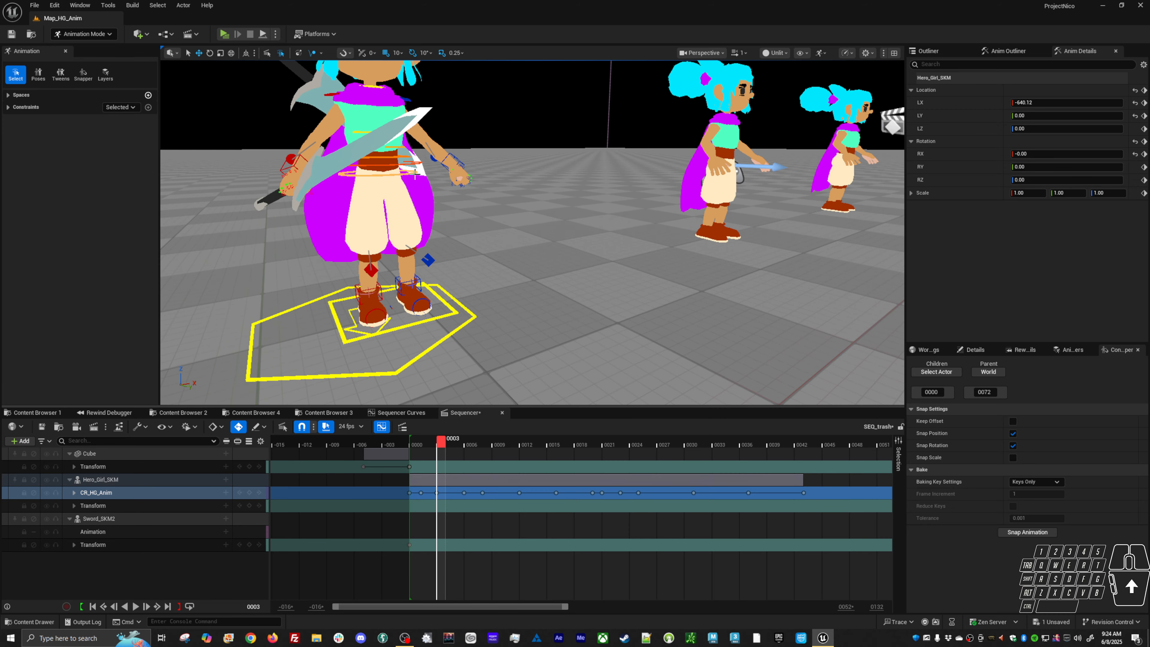
{"action": "left_click", "coordinate": [415, 162]}
{"action": "mouse_move", "coordinate": [414, 162]}
{"action": "left_mouse_down", "text": "alt"}
{"action": "mouse_move", "coordinate": [392, 140]}
{"action": "mouse_move", "coordinate": [413, 142]}
{"action": "mouse_move", "coordinate": [404, 174]}
{"action": "mouse_move", "coordinate": [409, 156]}
{"action": "mouse_move", "coordinate": [399, 163]}
{"action": "mouse_move", "coordinate": [434, 161]}
{"action": "mouse_move", "coordinate": [412, 159]}
{"action": "left_mouse_up", "text": "alt"}
{"action": "key", "text": "ctrl+z"}
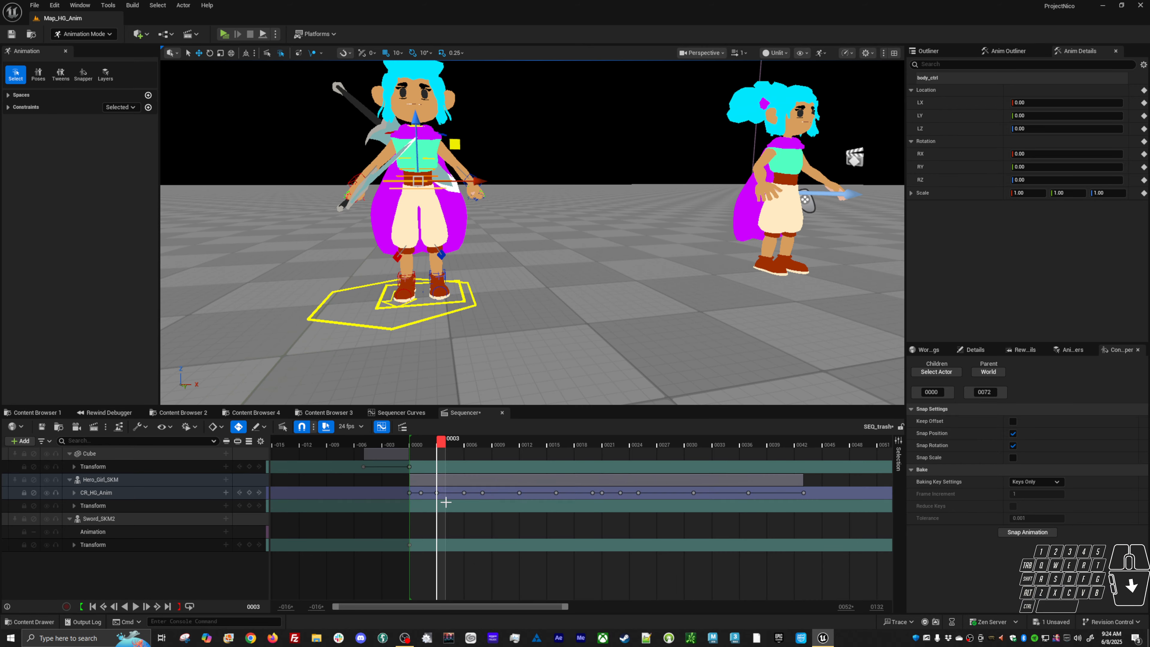
{"action": "left_click_drag", "start_coordinate": [441, 442], "coordinate": [372, 445]}
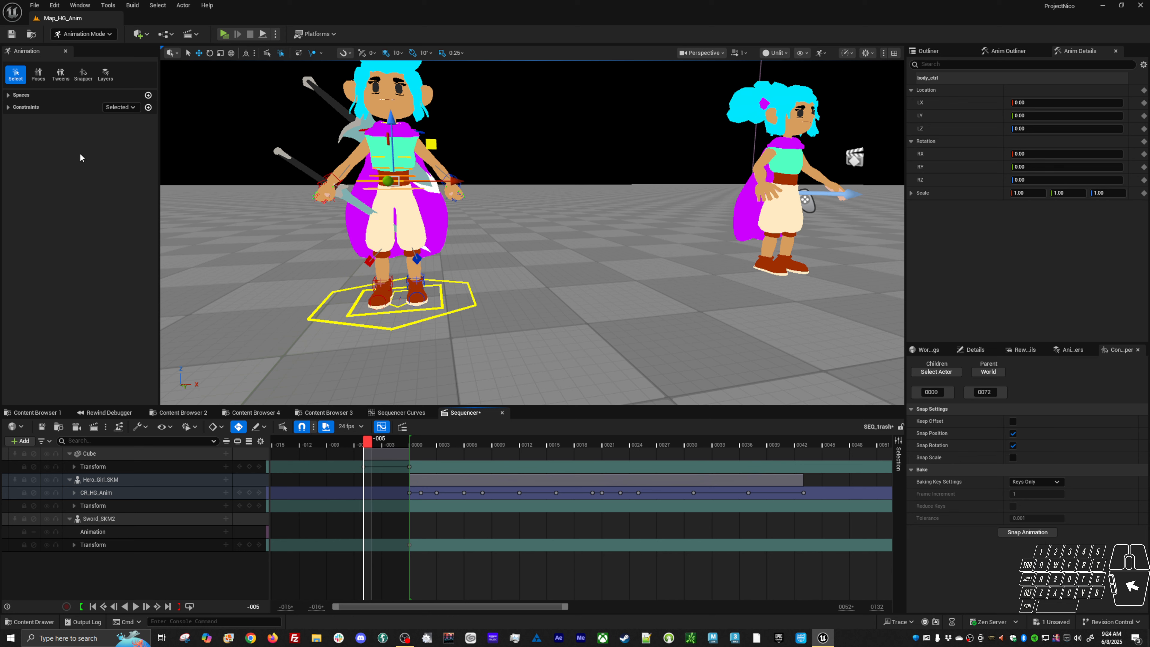
At frame -5, add Parent constraints with offset maintained from body_ctrl to both hand controls, hand_r_ik_ctrl and hand_l_ik_ctrl
{"action": "left_click", "coordinate": [328, 181]}
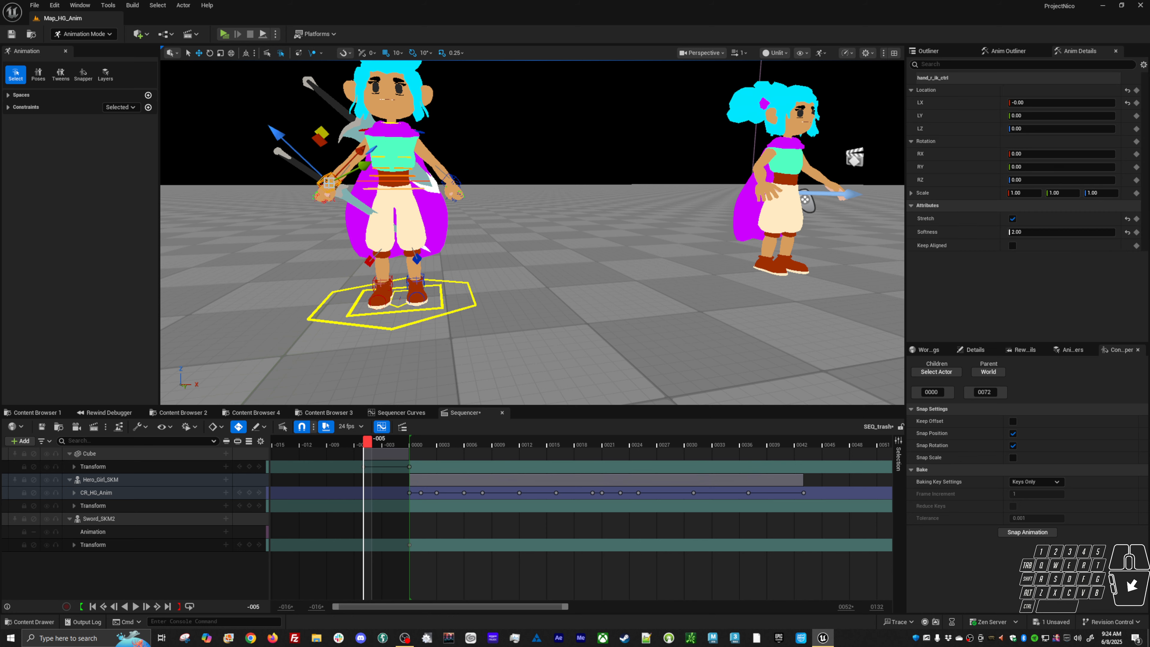
{"action": "left_click", "coordinate": [362, 181]}
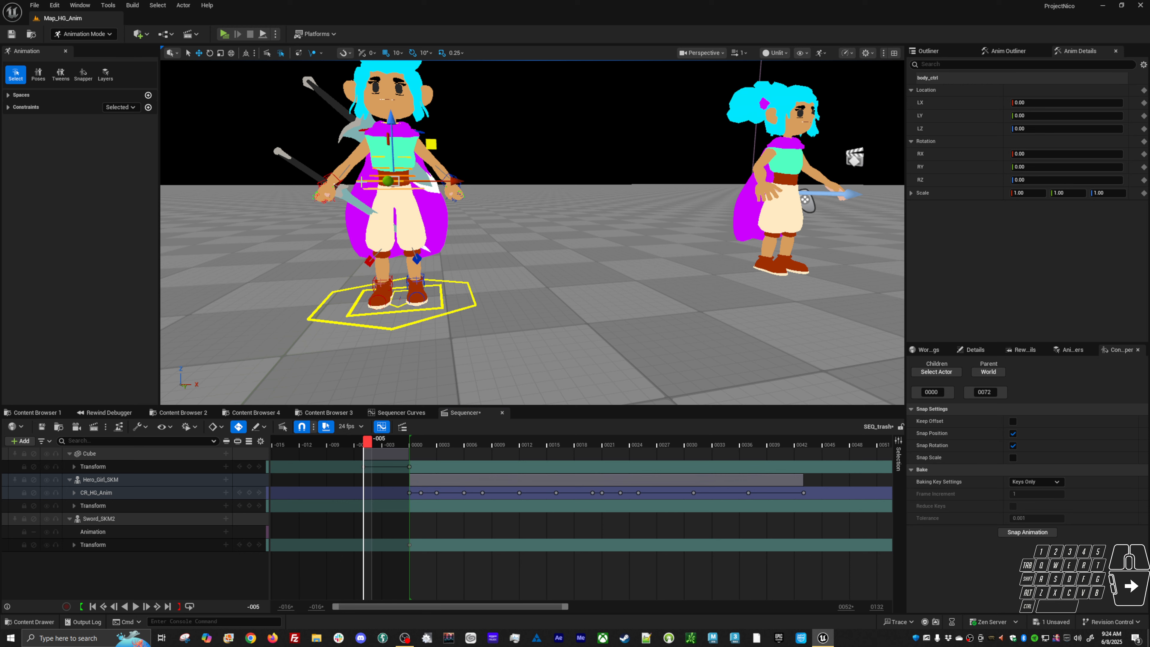
{"action": "left_click", "coordinate": [7, 107]}
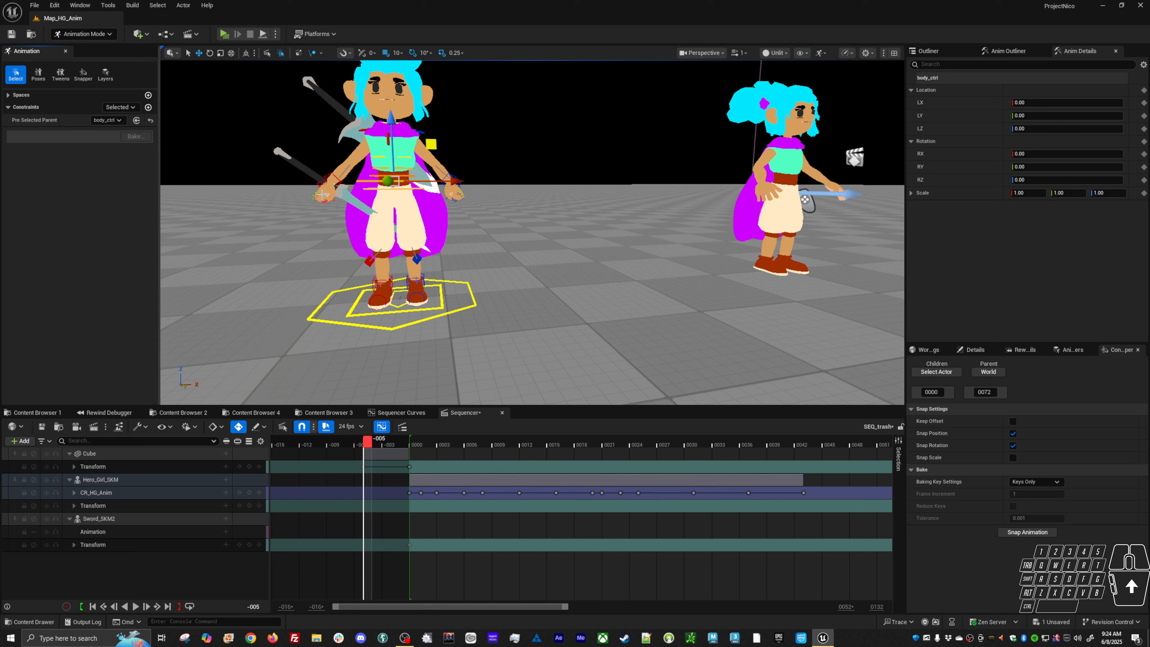
{"action": "left_click", "coordinate": [335, 178]}
{"action": "left_click", "coordinate": [450, 180], "text": "shift"}
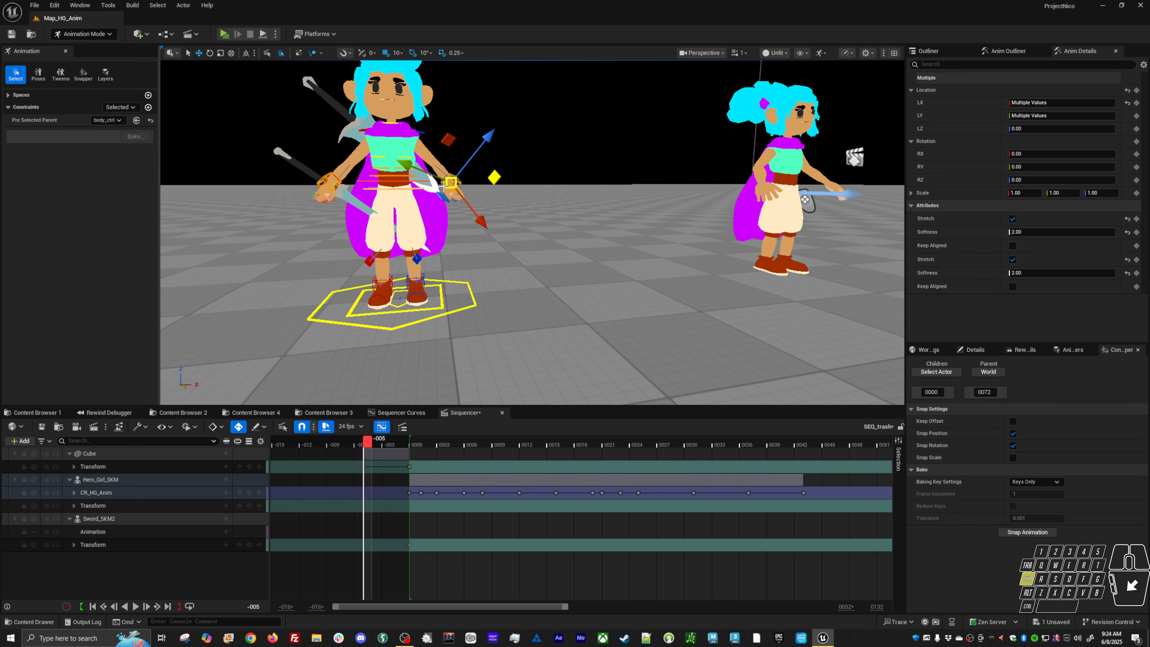
{"action": "left_click", "coordinate": [149, 108]}
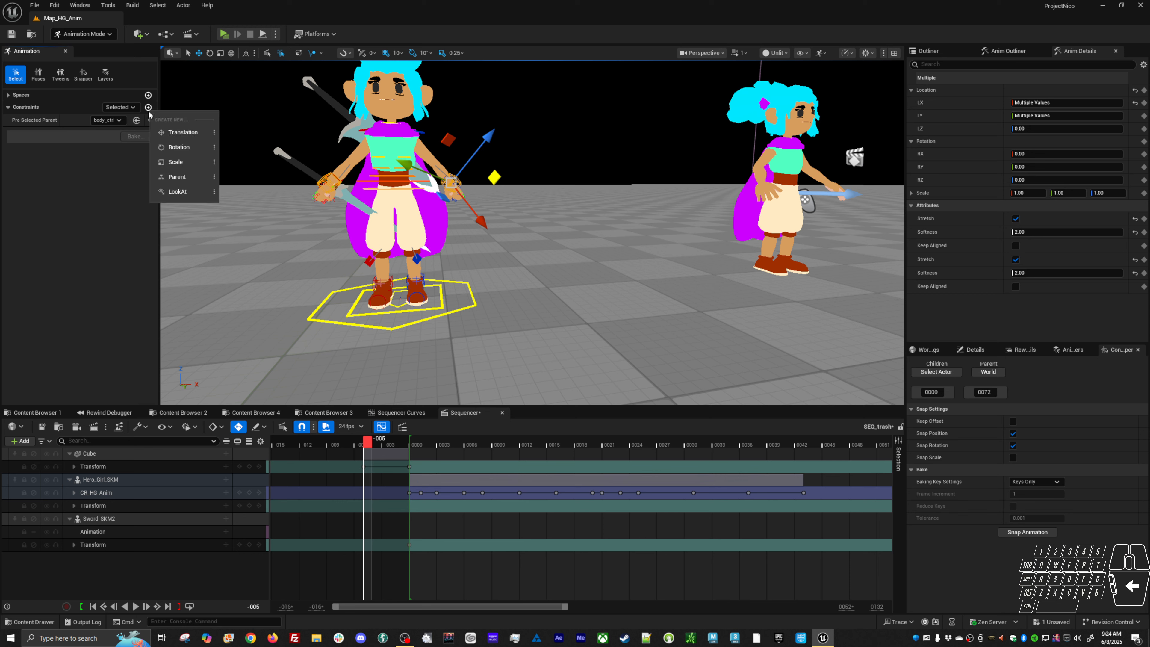
{"action": "left_click", "coordinate": [214, 177]}
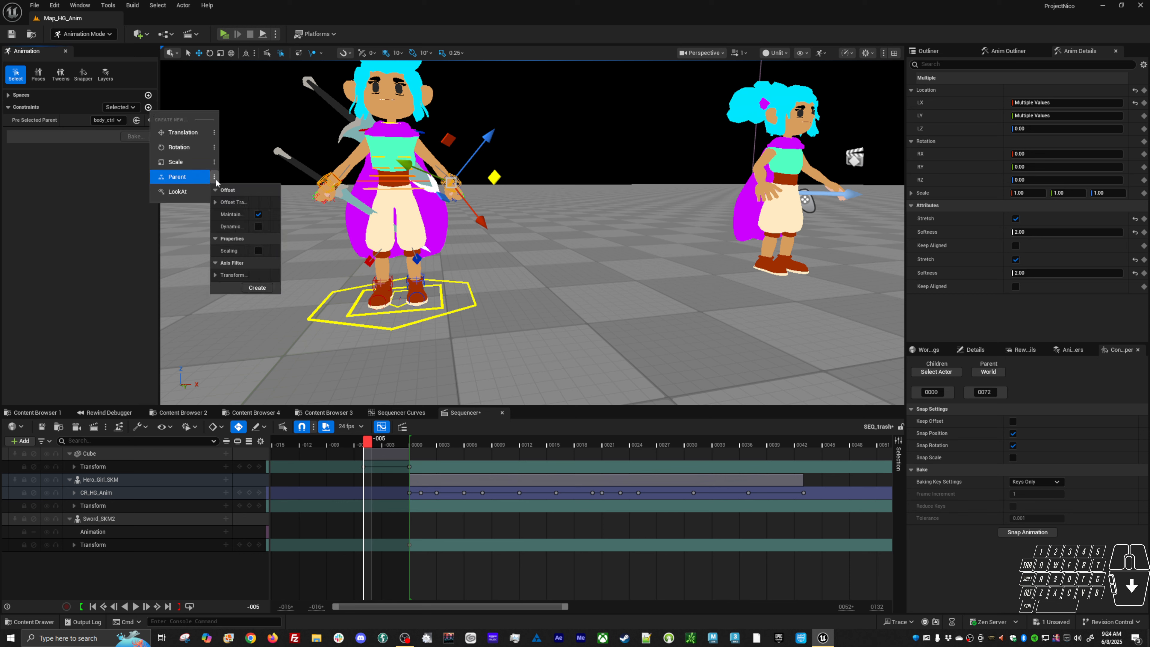
{"action": "left_click", "coordinate": [258, 288]}
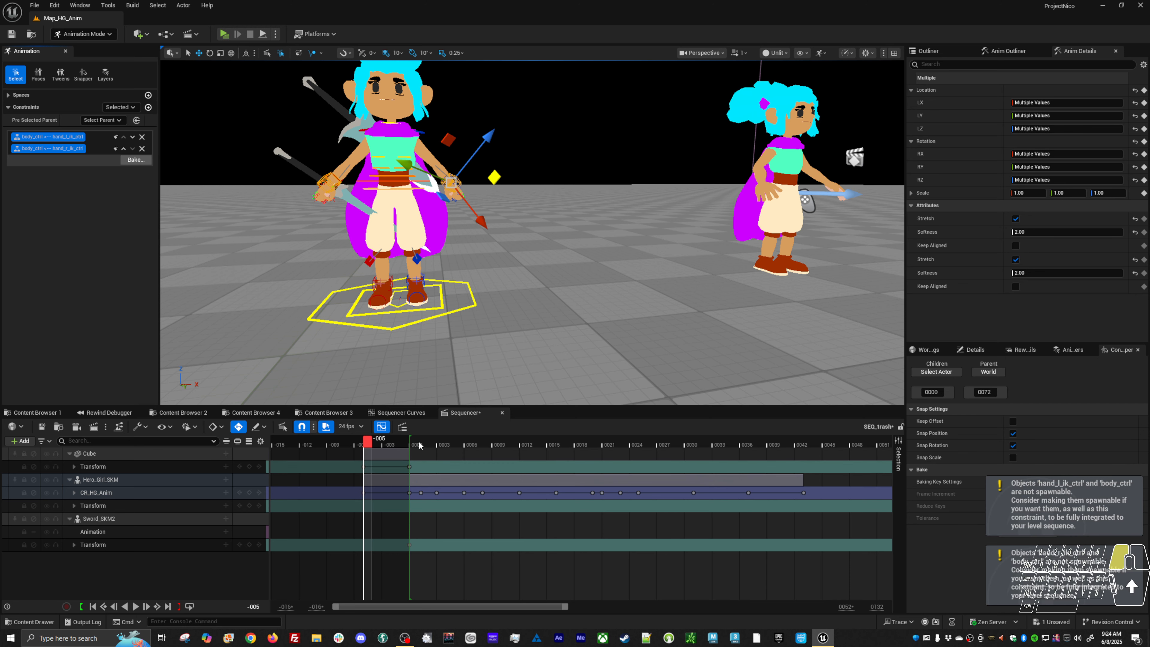
Test the hand constraints by moving body_ctrl at frame 0, and undo the move
{"action": "mouse_move", "coordinate": [419, 445]}
{"action": "left_mouse_down"}
{"action": "mouse_move", "coordinate": [431, 445]}
{"action": "mouse_move", "coordinate": [413, 445]}
{"action": "left_mouse_up"}
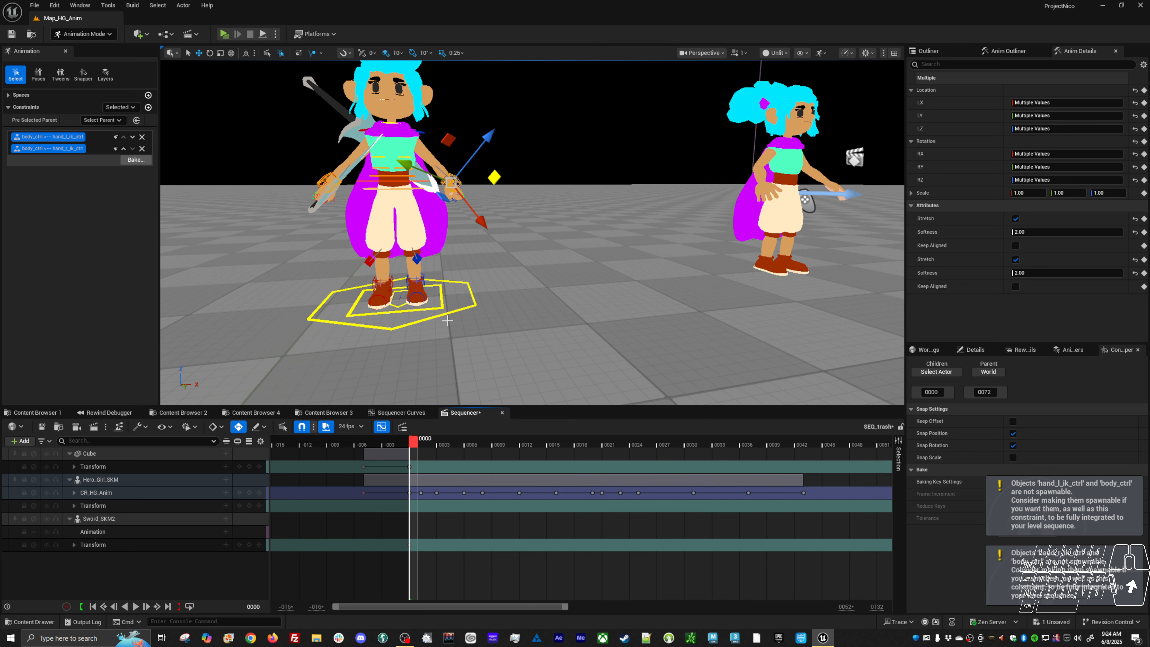
{"action": "left_click", "coordinate": [413, 181]}
{"action": "left_click_drag", "start_coordinate": [437, 159], "coordinate": [410, 144]}
{"action": "key", "text": "ctrl+z"}
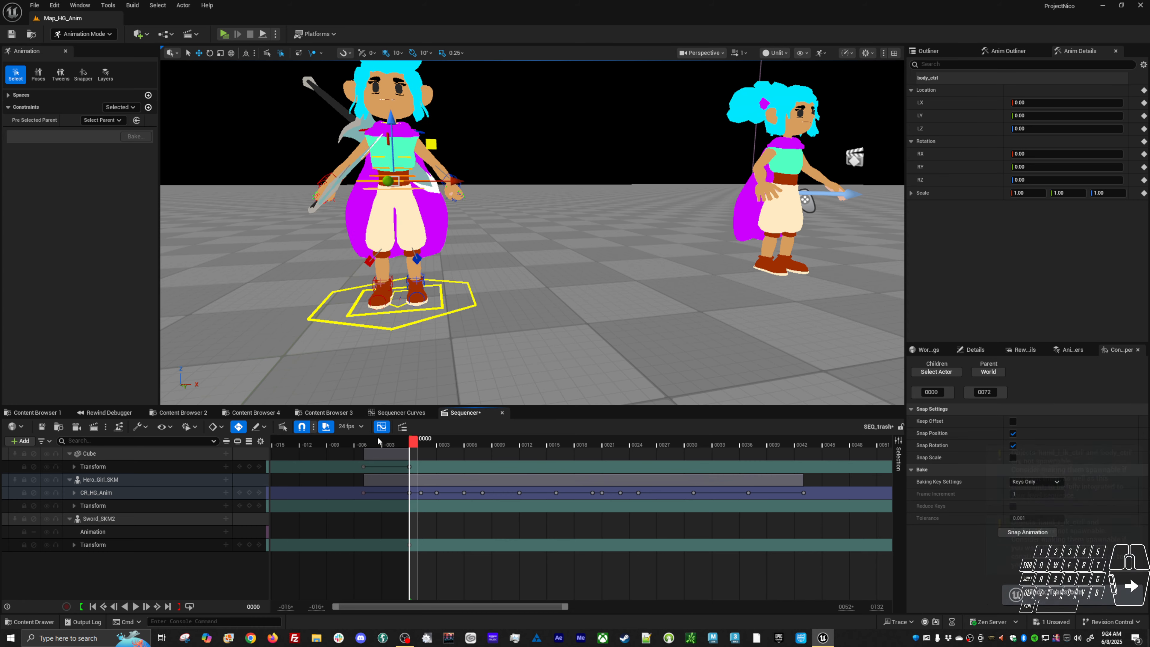
Return to frame -5 and set body_ctrl as the preselected constraint parent
{"action": "left_click", "coordinate": [368, 444]}
{"action": "left_click_drag", "start_coordinate": [389, 285], "coordinate": [452, 308], "text": "alt"}
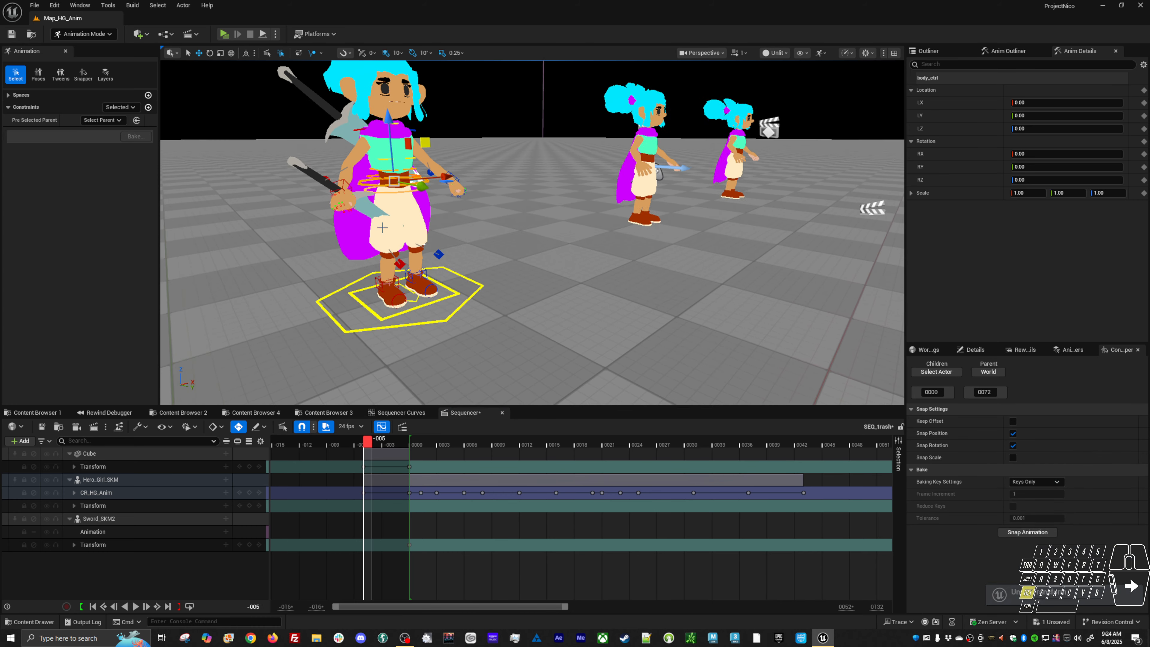
{"action": "left_click", "coordinate": [381, 226]}
{"action": "left_click_drag", "start_coordinate": [382, 226], "coordinate": [407, 254], "text": "alt"}
{"action": "left_click", "coordinate": [324, 183]}
{"action": "left_click_drag", "start_coordinate": [324, 183], "coordinate": [462, 203], "text": "alt"}
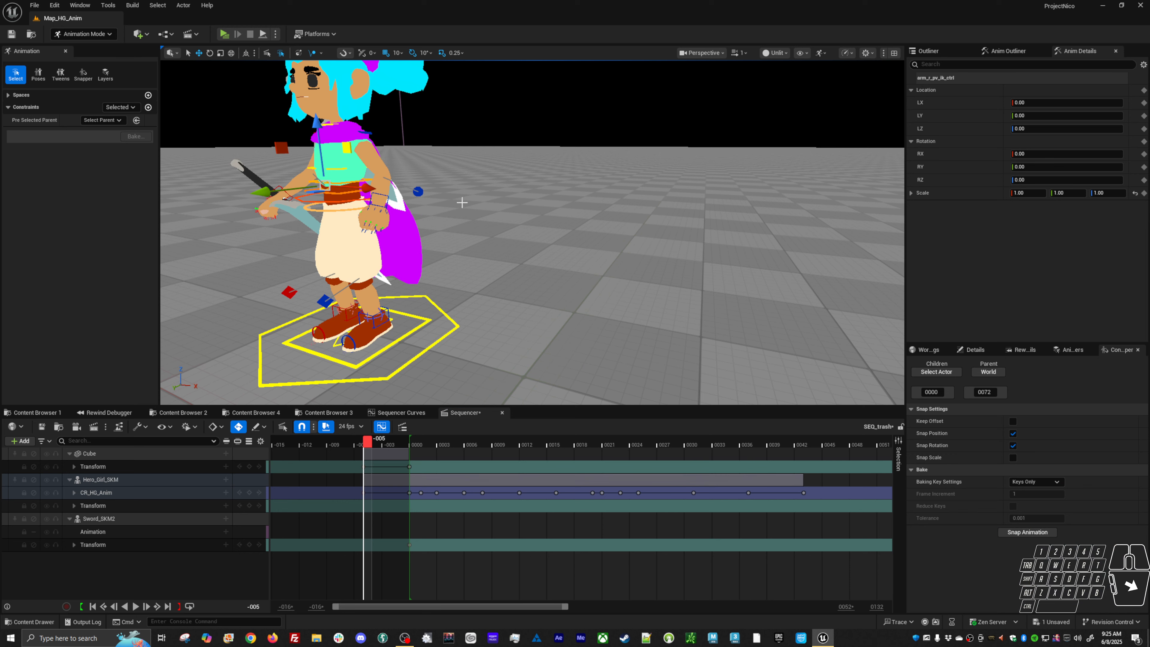
{"action": "left_click", "coordinate": [326, 203]}
{"action": "left_click_drag", "start_coordinate": [252, 178], "coordinate": [339, 217], "text": "alt"}
Add Parent constraints from body_ctrl to the two arm pole vector controls, arm_r_pv_ik_ctrl and arm_l_pv_ik_ctrl
{"action": "left_click", "coordinate": [258, 202]}
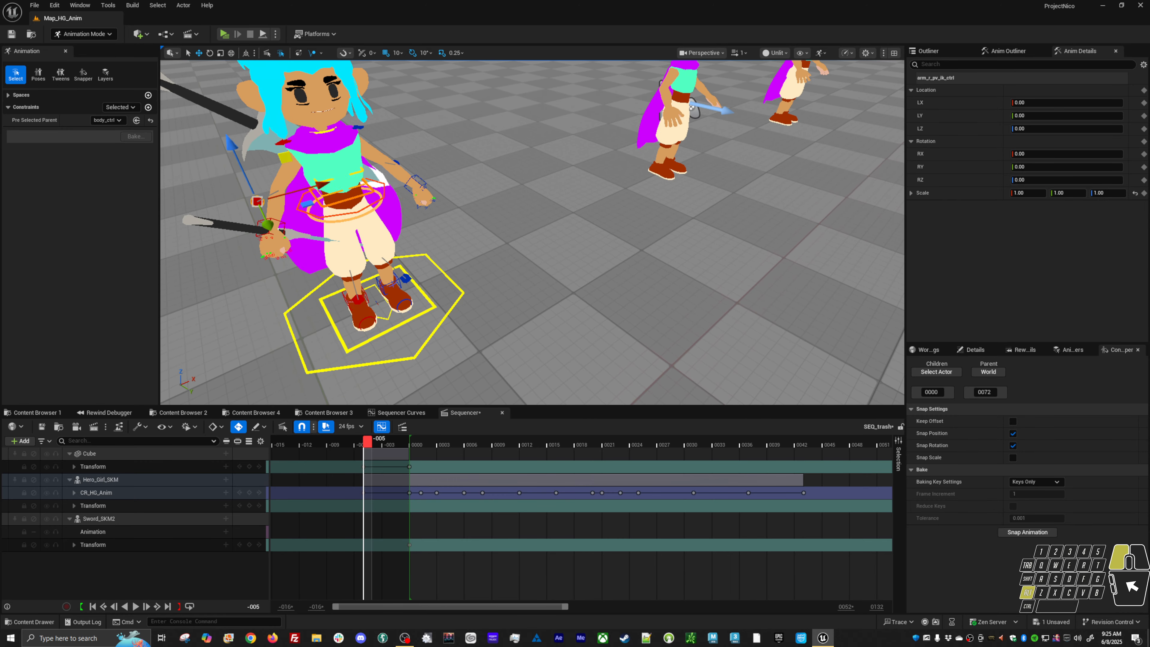
{"action": "left_click_drag", "start_coordinate": [257, 202], "coordinate": [438, 218], "text": "alt"}
{"action": "left_click", "coordinate": [341, 230], "text": "shift"}
{"action": "right_click_drag", "start_coordinate": [341, 233], "coordinate": [193, 191], "text": "alt"}
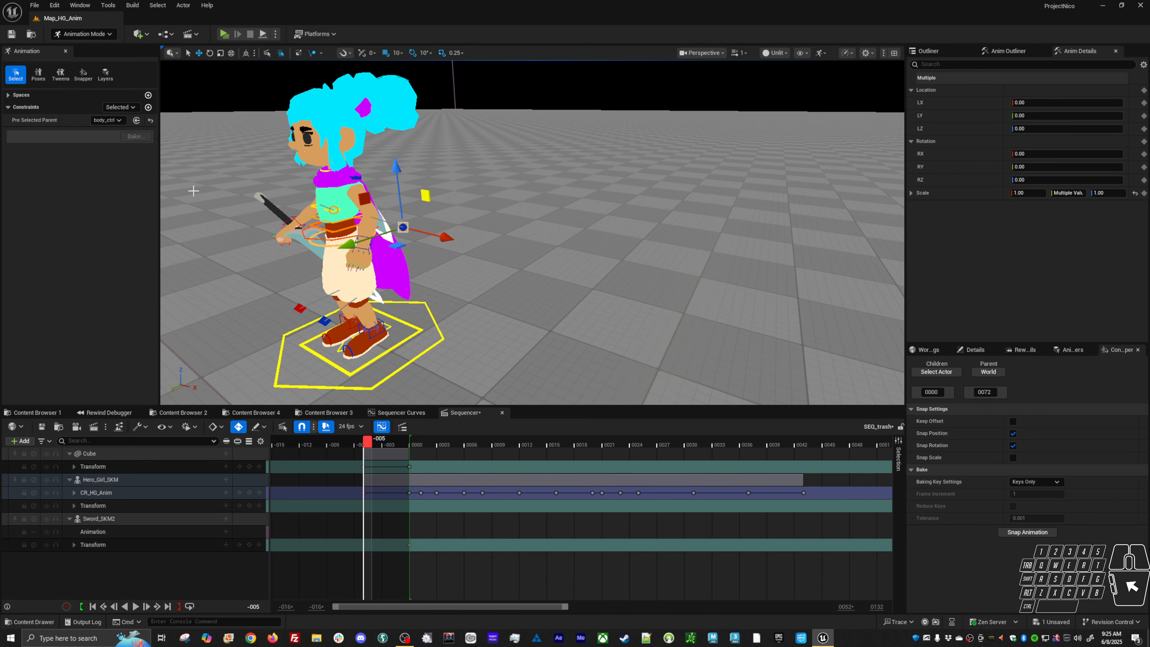
{"action": "left_click", "coordinate": [148, 109]}
{"action": "left_click", "coordinate": [195, 172]}
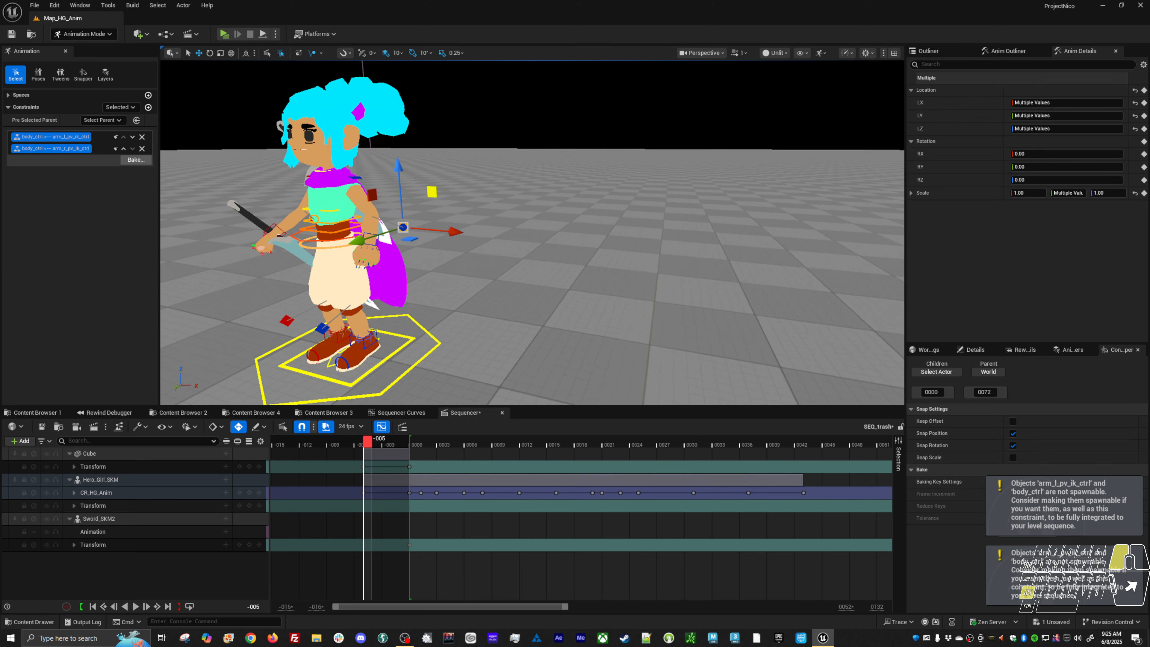
Test the arm constraints by lowering body_ctrl at frame 0, and undo the move
{"action": "left_click_drag", "start_coordinate": [369, 446], "coordinate": [427, 450]}
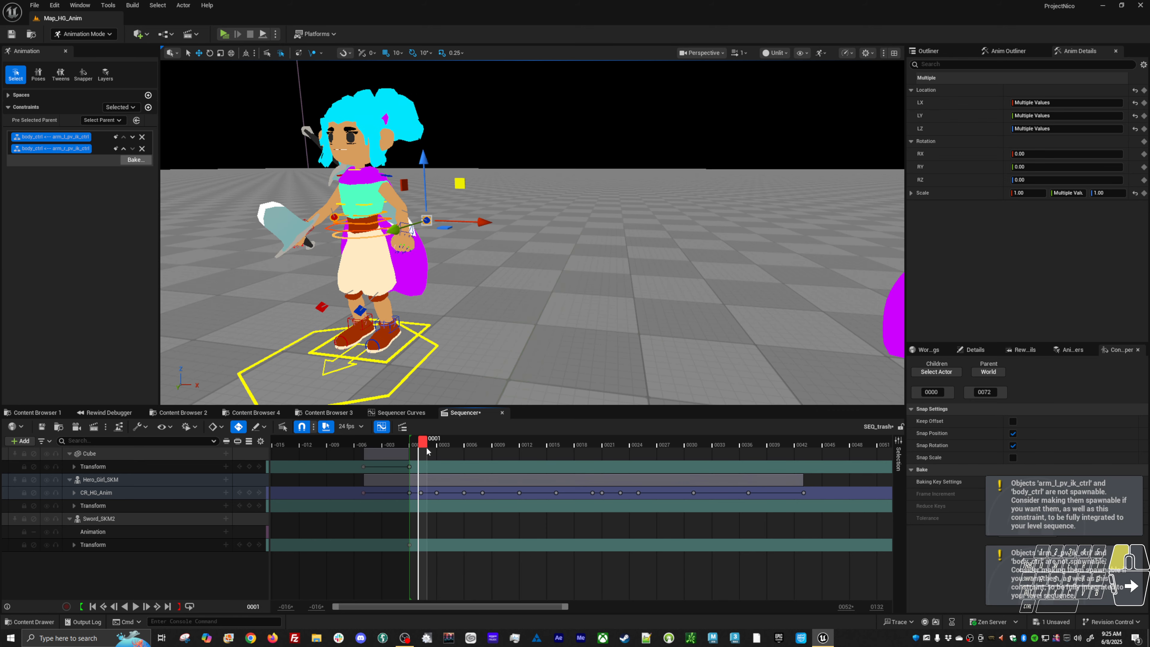
{"action": "key", "text": "Up"}
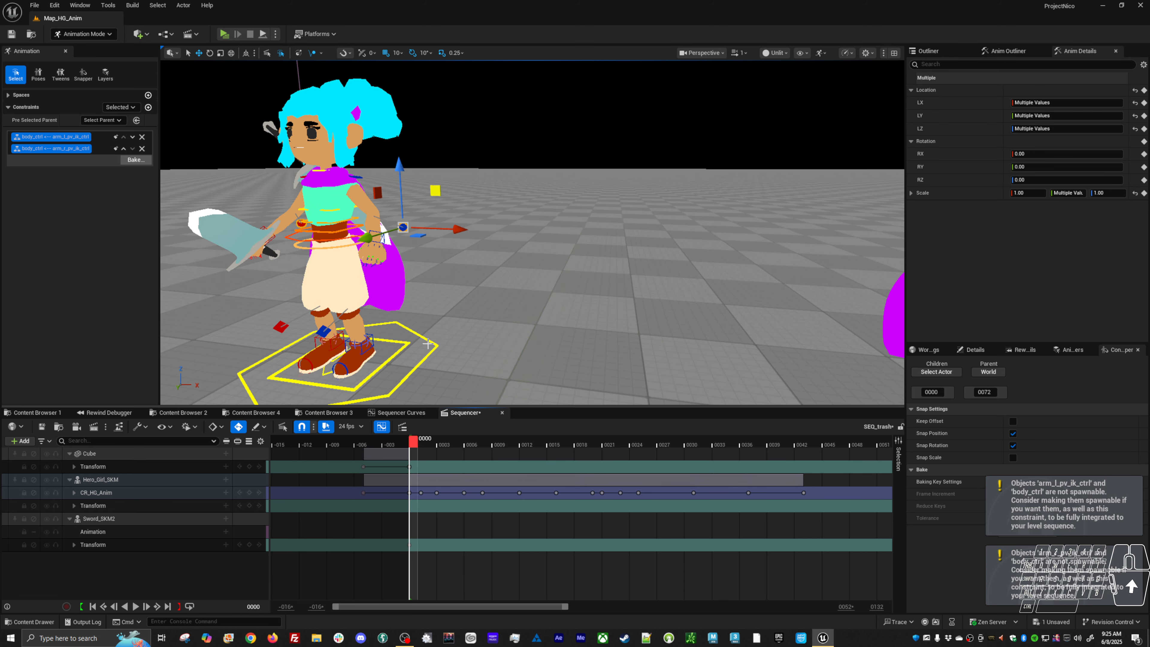
{"action": "left_click", "coordinate": [324, 241]}
{"action": "left_click_drag", "start_coordinate": [358, 197], "coordinate": [386, 258]}
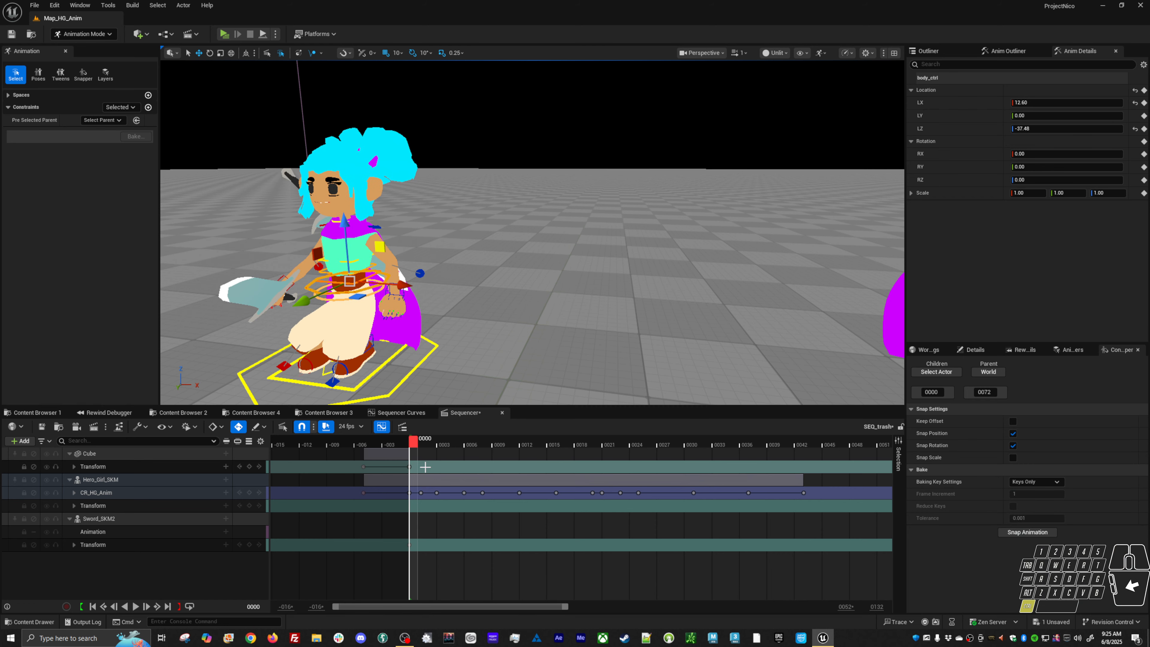
{"action": "key", "text": "ctrl+z"}
Move the playhead to frame 3, try lowering body_ctrl there, and undo the move
{"action": "left_click_drag", "start_coordinate": [414, 447], "coordinate": [441, 460]}
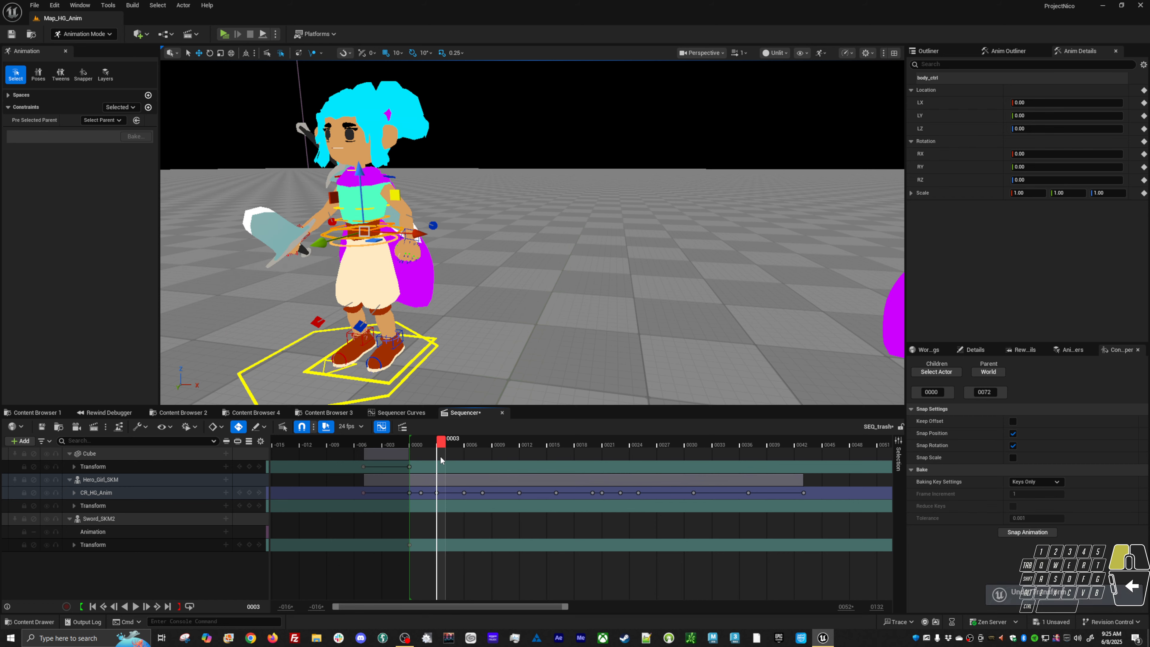
{"action": "left_click_drag", "start_coordinate": [392, 194], "coordinate": [394, 245]}
{"action": "key", "text": "ctrl+z"}
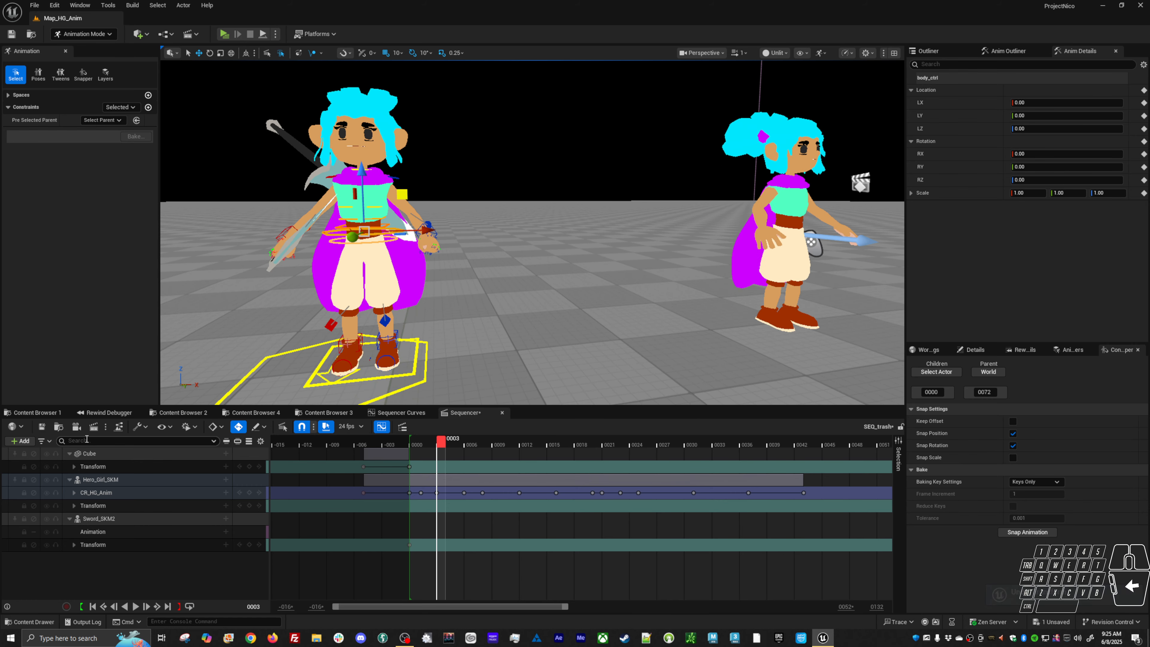
Save the sequence and hide the Hide folder, SKM_HG_Sprint and Sword_SKM2 in the viewport
{"action": "left_click", "coordinate": [41, 426]}
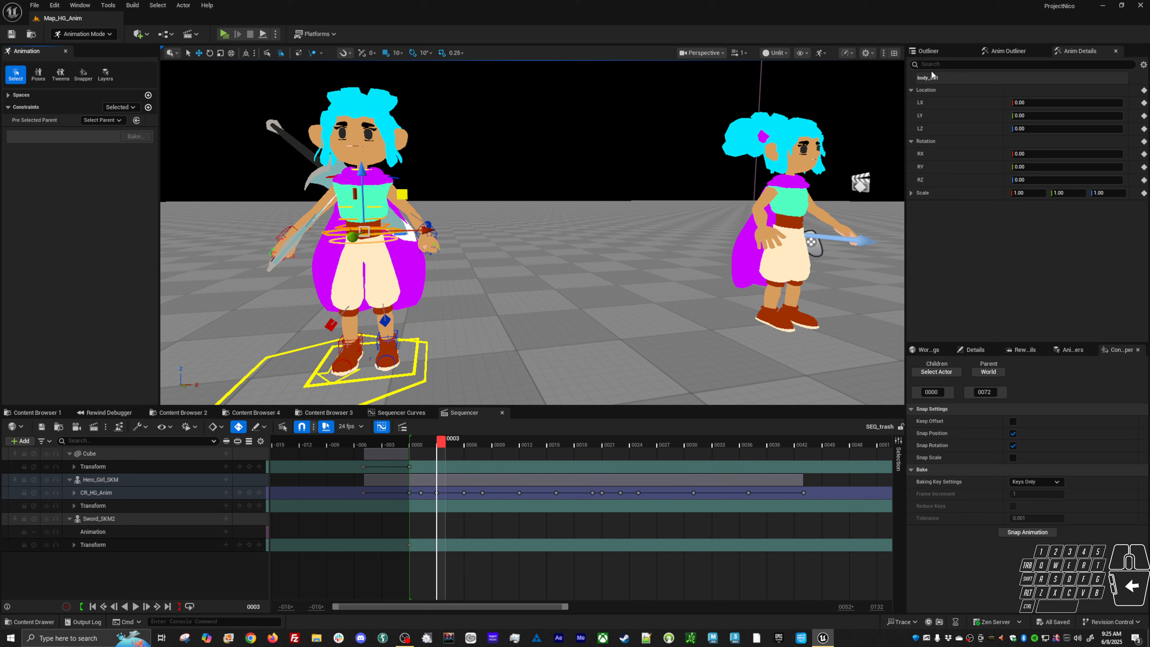
{"action": "left_click", "coordinate": [928, 52]}
{"action": "left_click", "coordinate": [912, 99]}
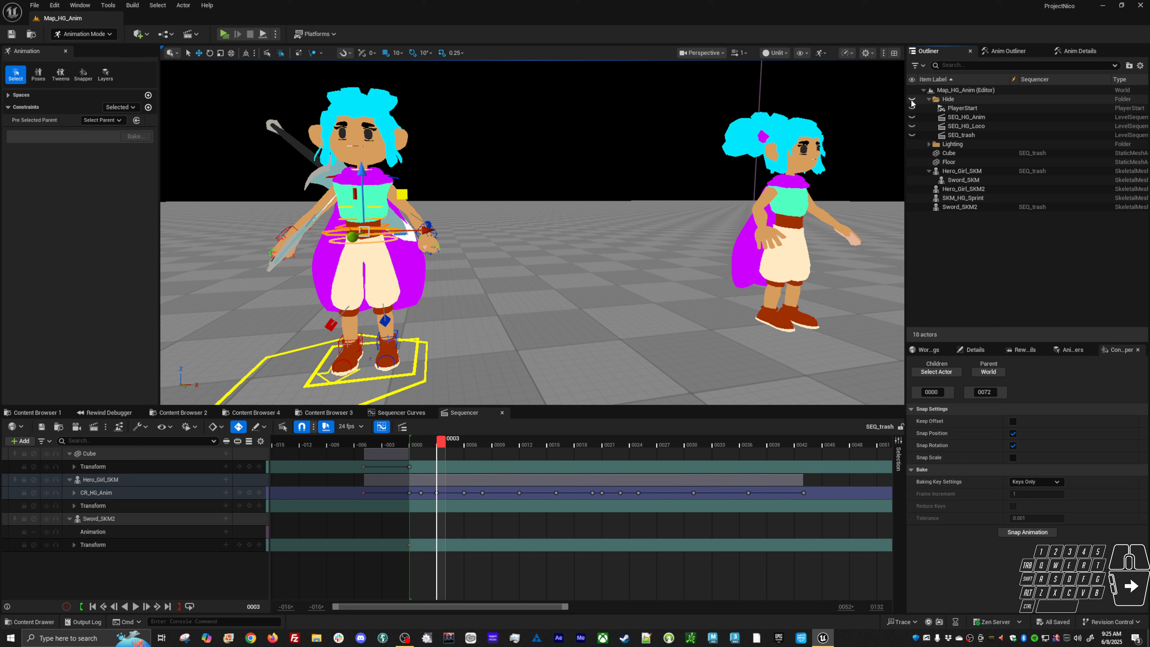
{"action": "left_click", "coordinate": [912, 198]}
{"action": "left_click", "coordinate": [912, 206]}
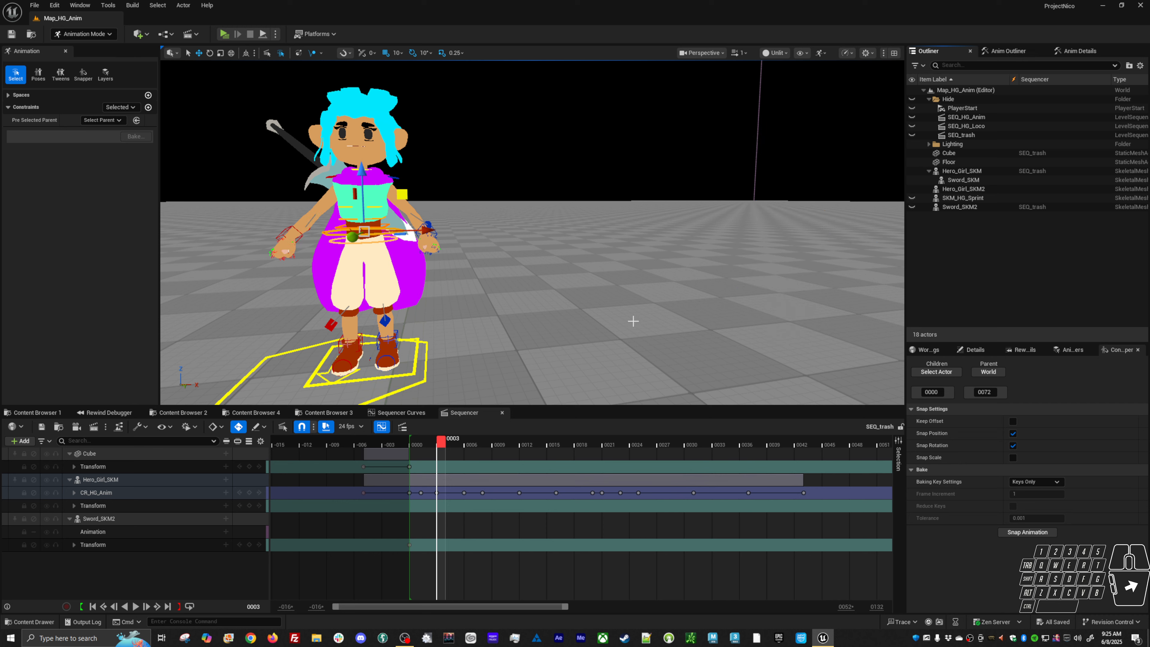
{"action": "middle_click_drag", "start_coordinate": [370, 281], "coordinate": [410, 271], "text": "alt"}
{"action": "left_click_drag", "start_coordinate": [409, 271], "coordinate": [435, 267], "text": "alt"}
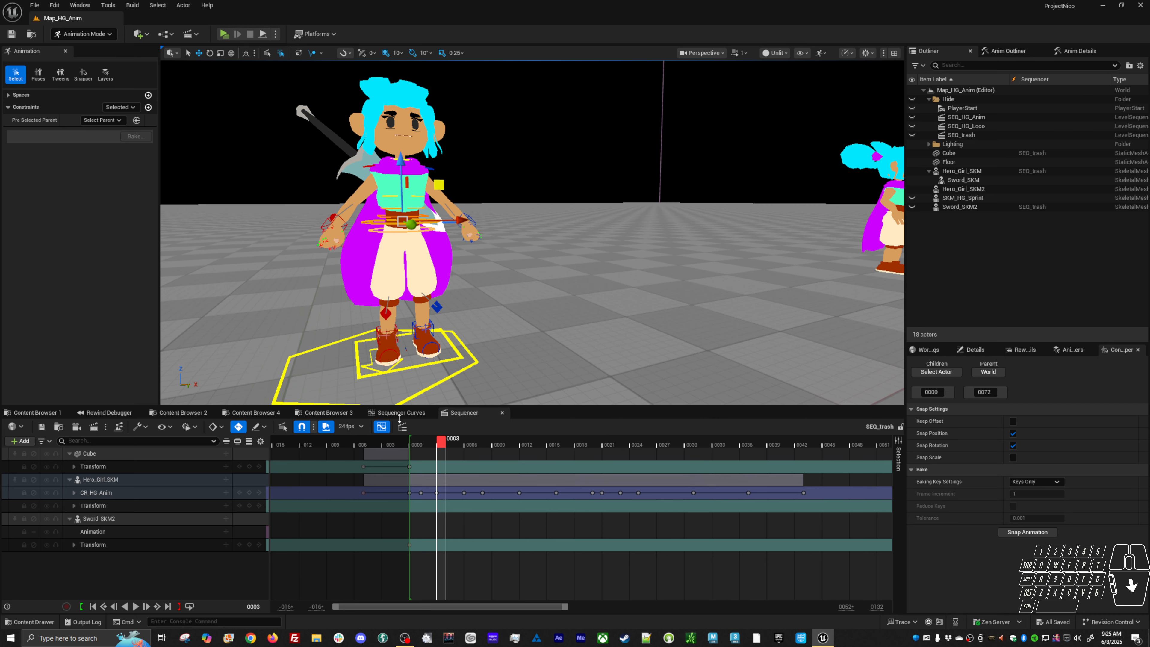
Show Sword_SKM2 again and hide the Hero_Girl_SKM2 character
{"action": "mouse_move", "coordinate": [438, 449]}
{"action": "left_mouse_down"}
{"action": "mouse_move", "coordinate": [411, 444]}
{"action": "mouse_move", "coordinate": [456, 445]}
{"action": "mouse_move", "coordinate": [408, 445]}
{"action": "mouse_move", "coordinate": [440, 444]}
{"action": "left_mouse_up"}
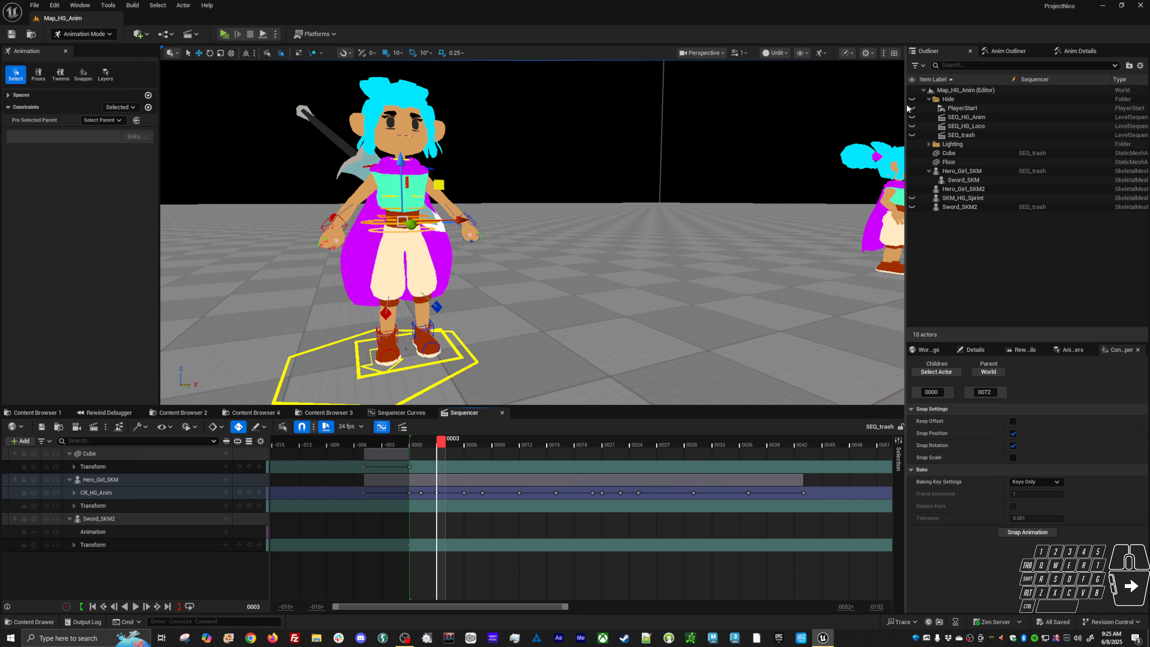
{"action": "left_click", "coordinate": [913, 208]}
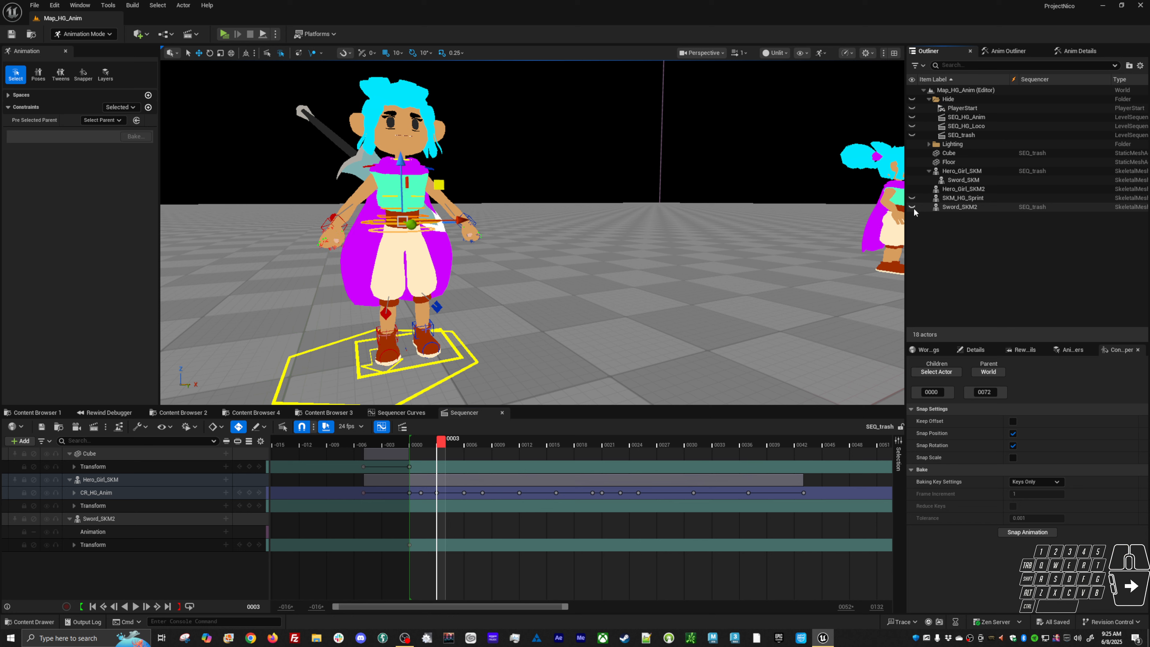
{"action": "left_click", "coordinate": [913, 190]}
{"action": "left_click_drag", "start_coordinate": [543, 272], "coordinate": [624, 251], "text": "alt"}
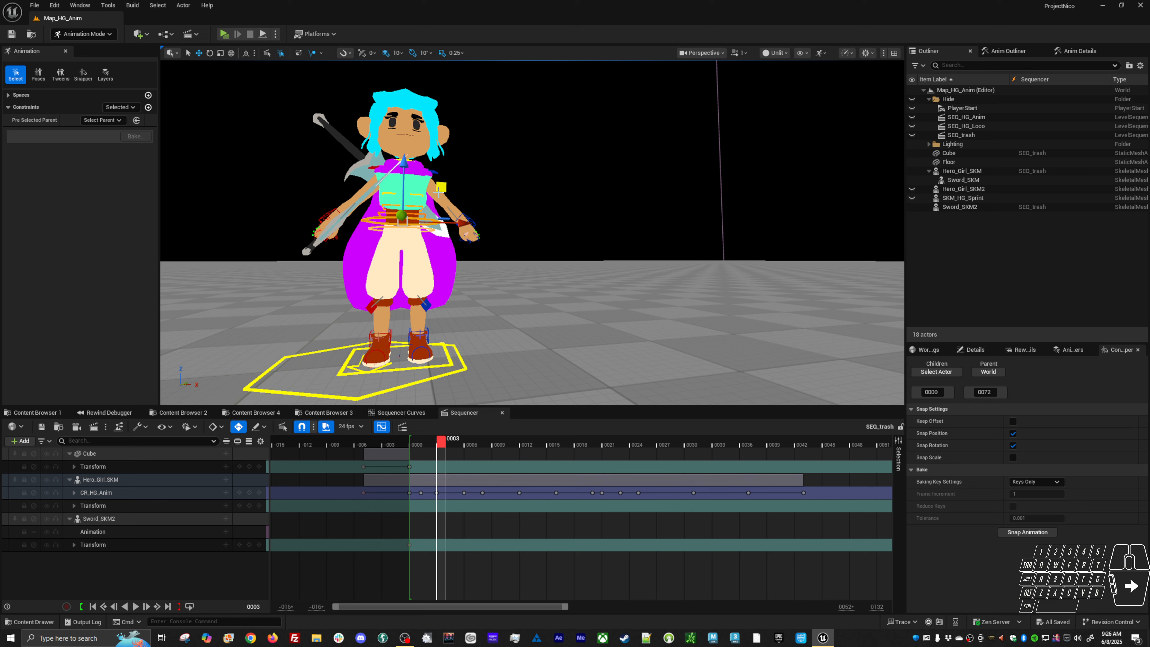
At frame 3, lower body_ctrl into a slight crouch and reposition the hero's right foot control for a backward stance
{"action": "left_click_drag", "start_coordinate": [438, 191], "coordinate": [443, 230]}
{"action": "middle_click_drag", "start_coordinate": [480, 303], "coordinate": [449, 314], "text": "alt"}
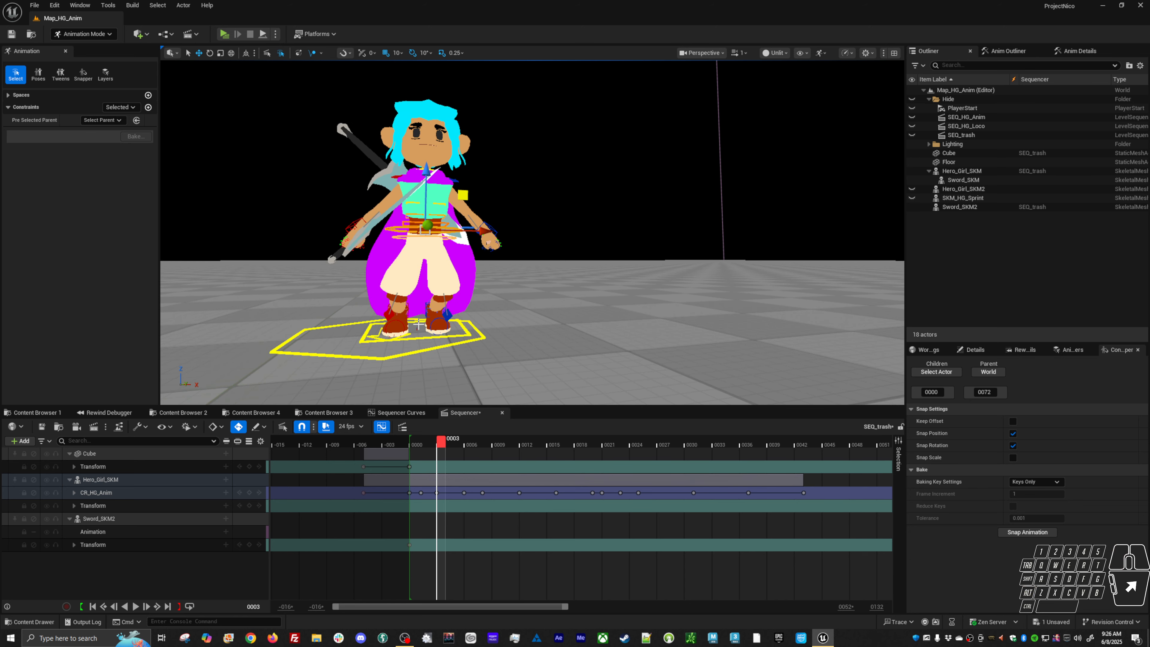
{"action": "left_click", "coordinate": [412, 308]}
{"action": "left_click", "coordinate": [409, 311]}
{"action": "key", "text": "e"}
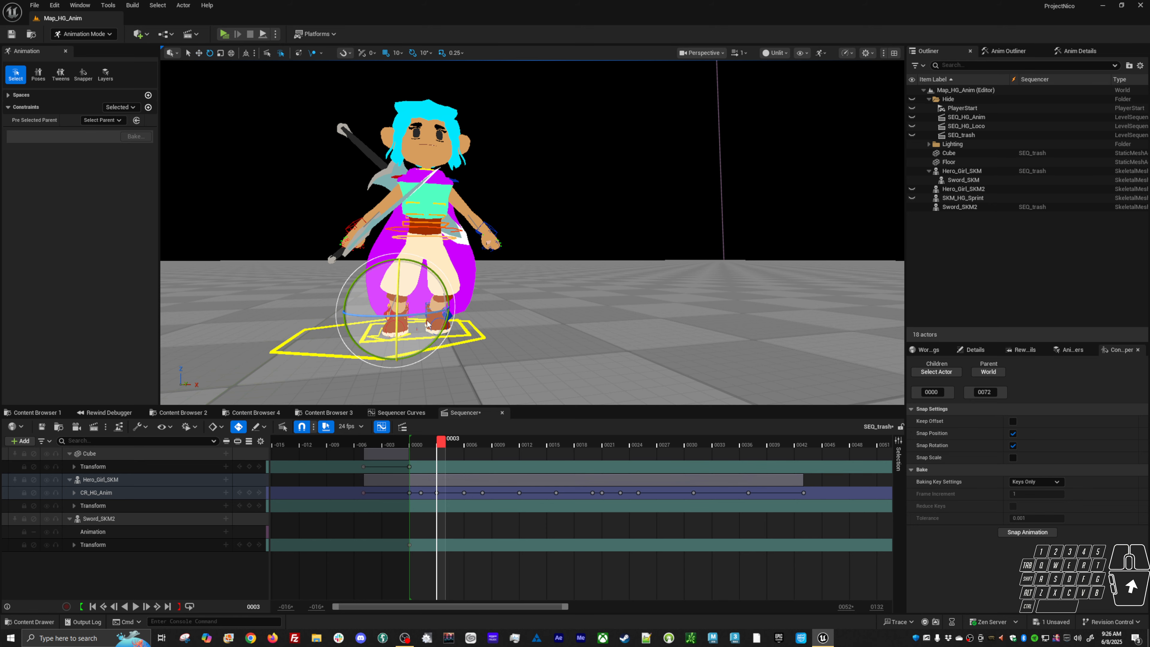
{"action": "left_click_drag", "start_coordinate": [431, 317], "coordinate": [388, 309]}
{"action": "key", "text": "w"}
Move the hero's left foot control forward into a wide stance at frame 3
{"action": "left_click", "coordinate": [440, 312]}
{"action": "key", "text": "w"}
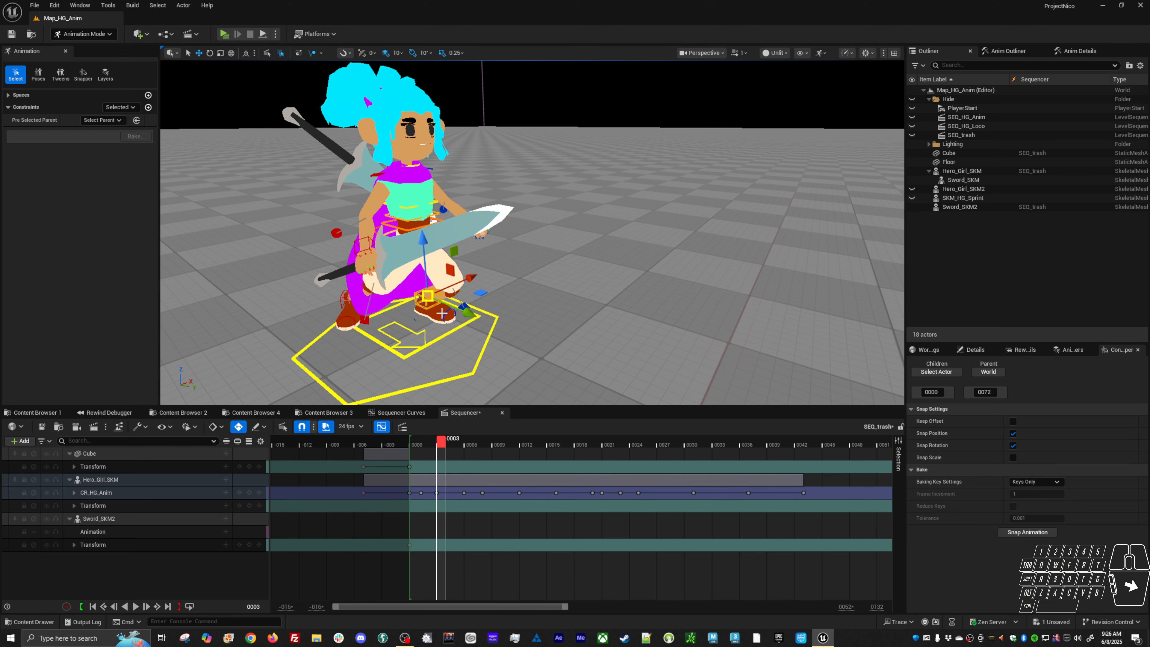
{"action": "left_click_drag", "start_coordinate": [480, 295], "coordinate": [204, 256]}
{"action": "key", "text": "e"}
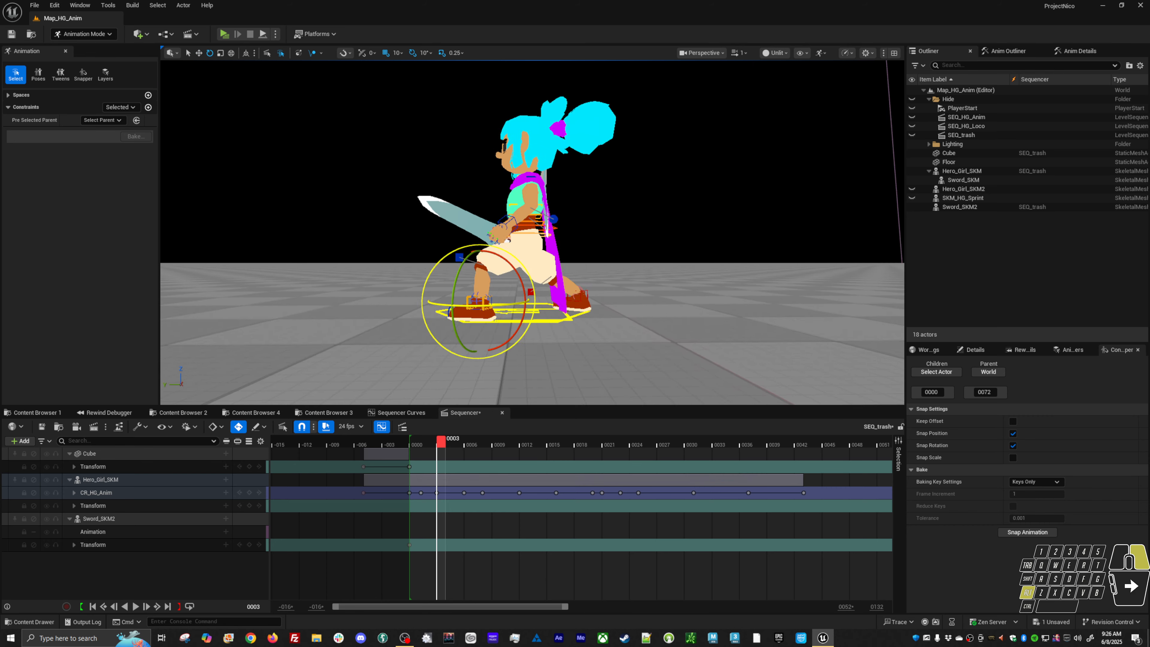
Rotate body_ctrl so the hero's torso leans forward over the front leg
{"action": "right_click_drag", "start_coordinate": [530, 254], "coordinate": [562, 228], "text": "alt"}
{"action": "left_click", "coordinate": [563, 228]}
{"action": "key", "text": "e"}
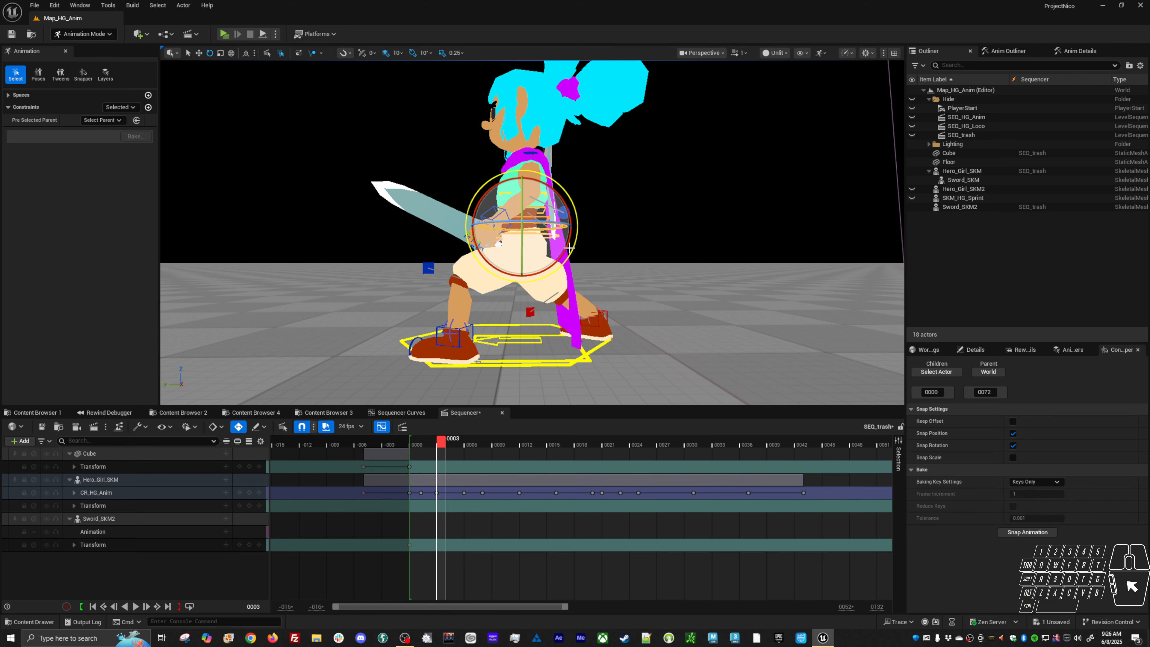
{"action": "left_click_drag", "start_coordinate": [572, 237], "coordinate": [574, 213]}
{"action": "key", "text": "w"}
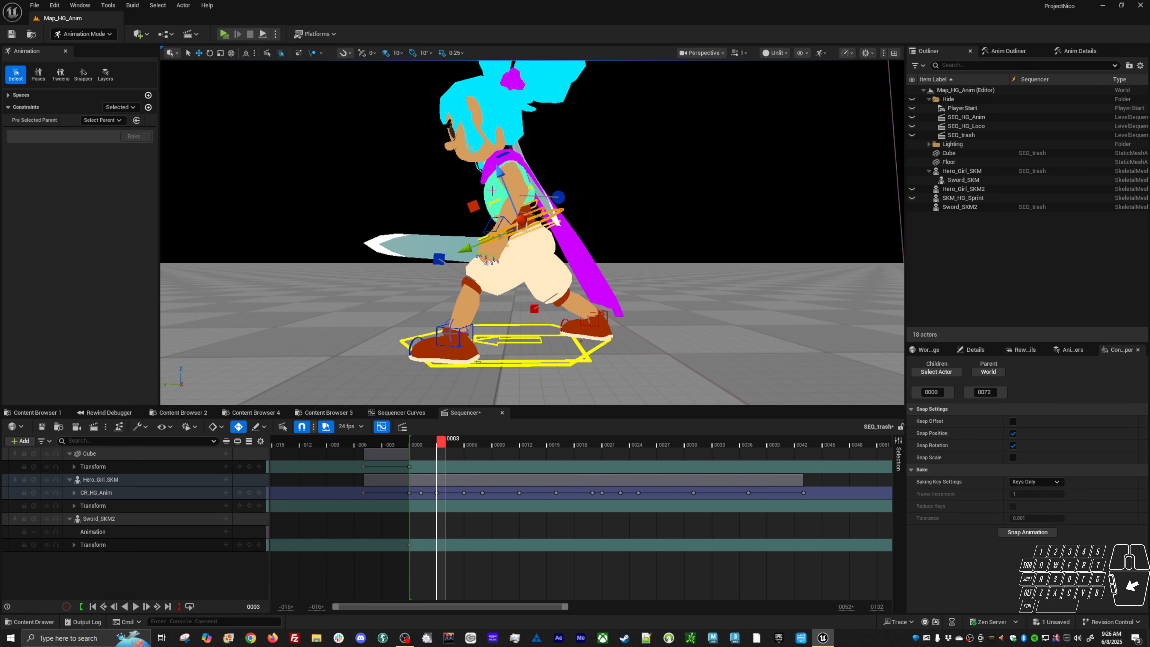
{"action": "left_click_drag", "start_coordinate": [477, 208], "coordinate": [589, 236]}
Rotate the hero's left foot control slightly outward and reselect body_ctrl at the waist
{"action": "key", "text": "e"}
{"action": "left_click", "coordinate": [578, 336]}
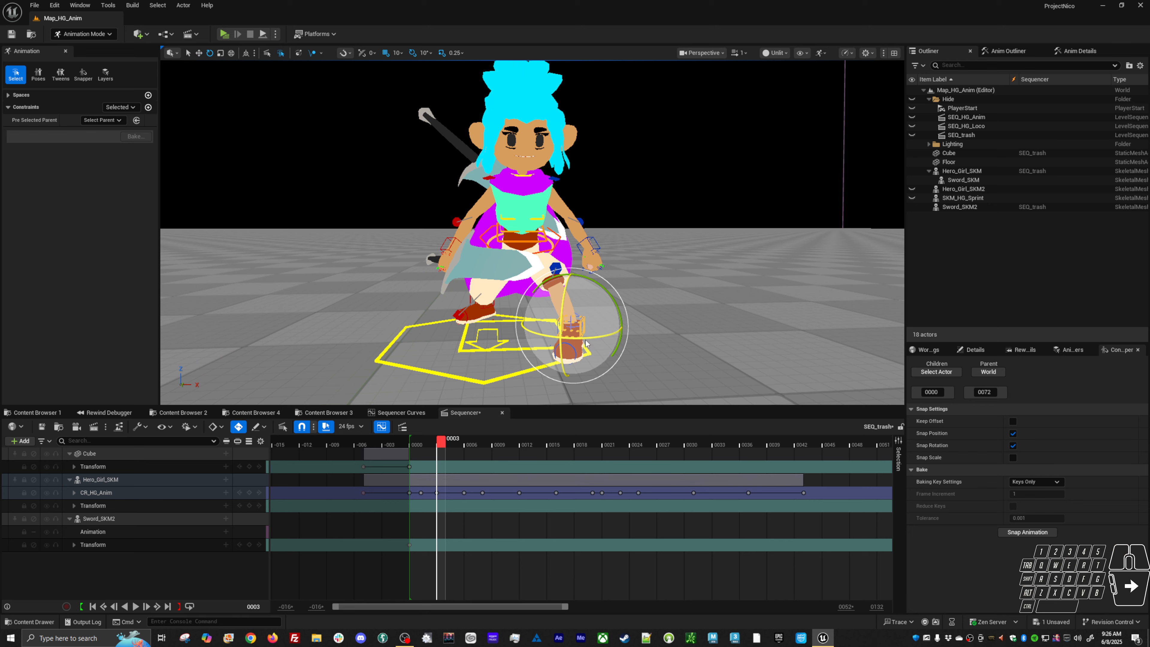
{"action": "left_click_drag", "start_coordinate": [588, 344], "coordinate": [600, 341]}
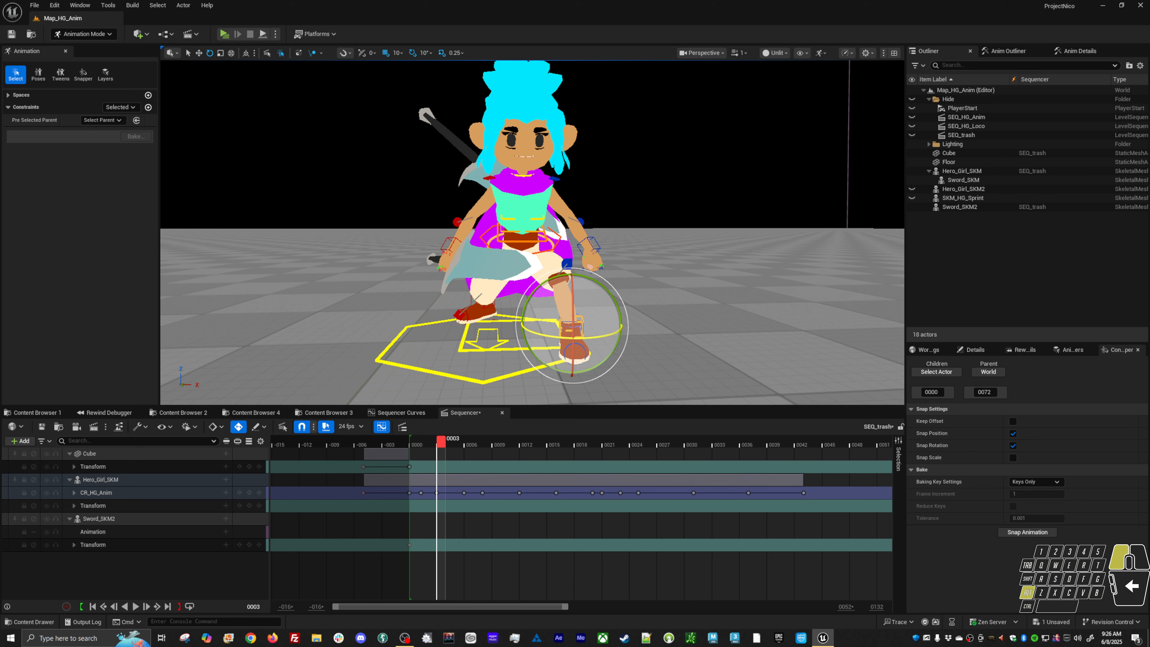
{"action": "key", "text": "w"}
{"action": "left_click", "coordinate": [539, 229]}
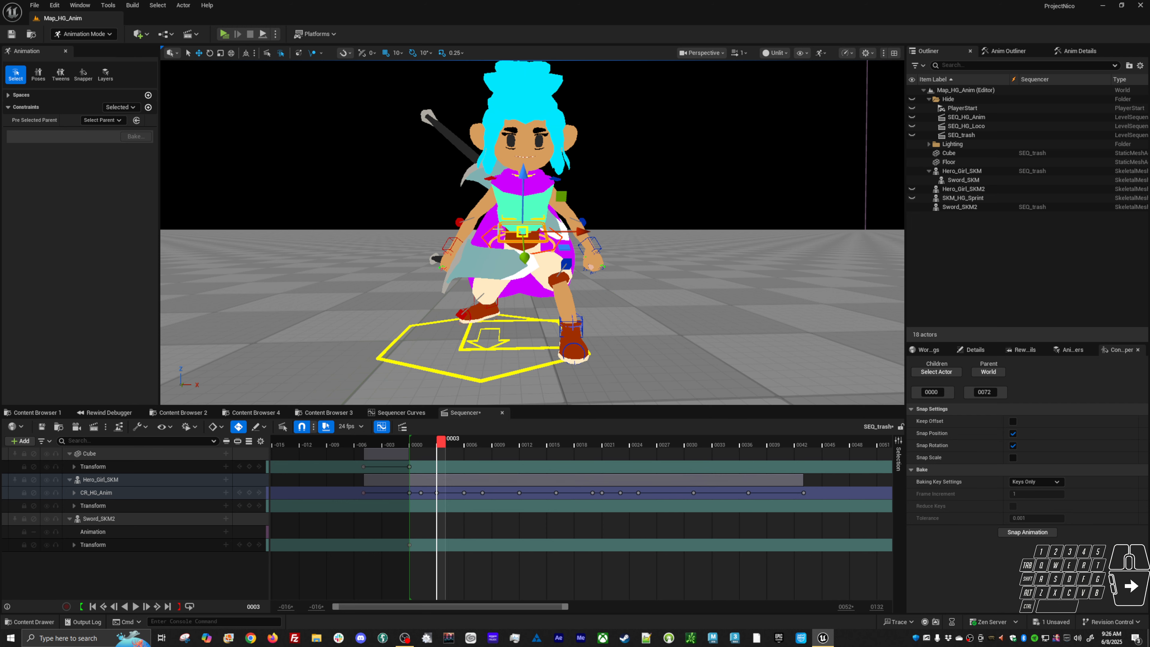
Rotate body_ctrl at the waist to adjust the twist of the hero's torso at frame 3
{"action": "key", "text": "e"}
{"action": "left_click_drag", "start_coordinate": [548, 262], "coordinate": [455, 222]}
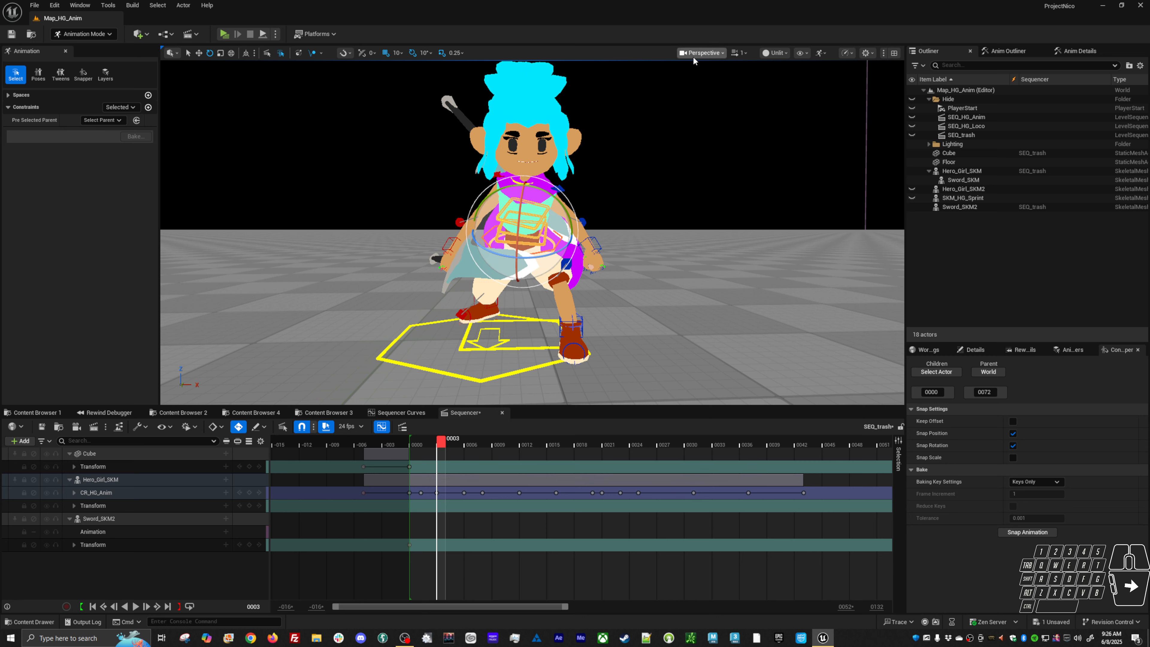
Look through the viewport display settings and try showing the control rig's nulls
{"action": "left_click", "coordinate": [783, 53]}
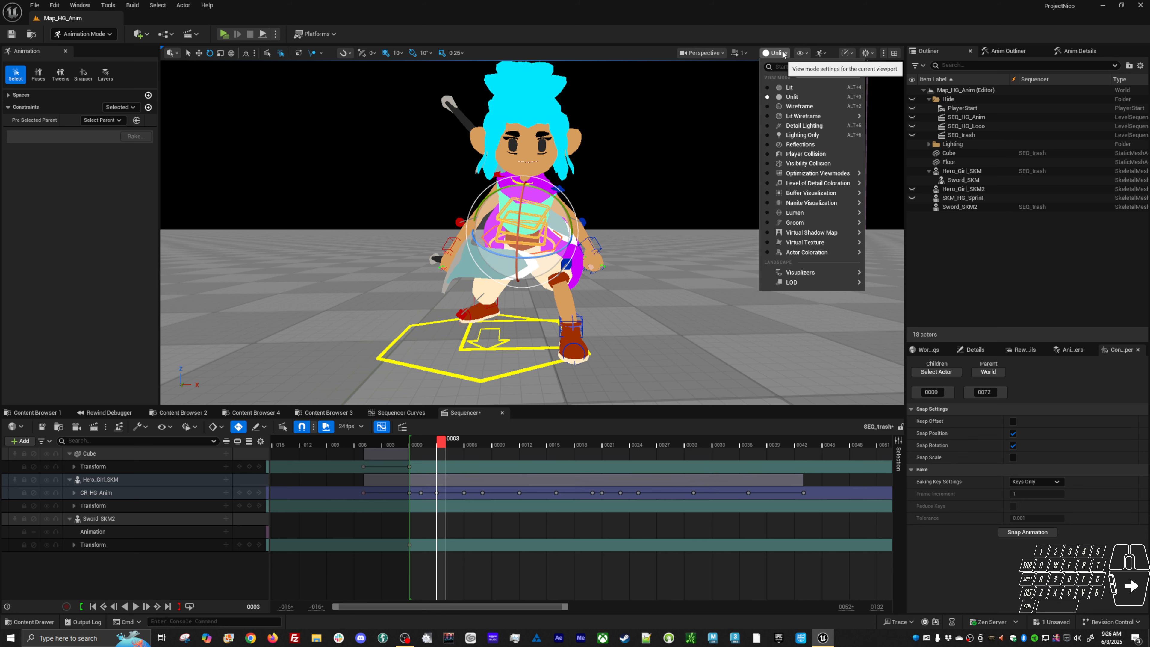
{"action": "left_click", "coordinate": [801, 53]}
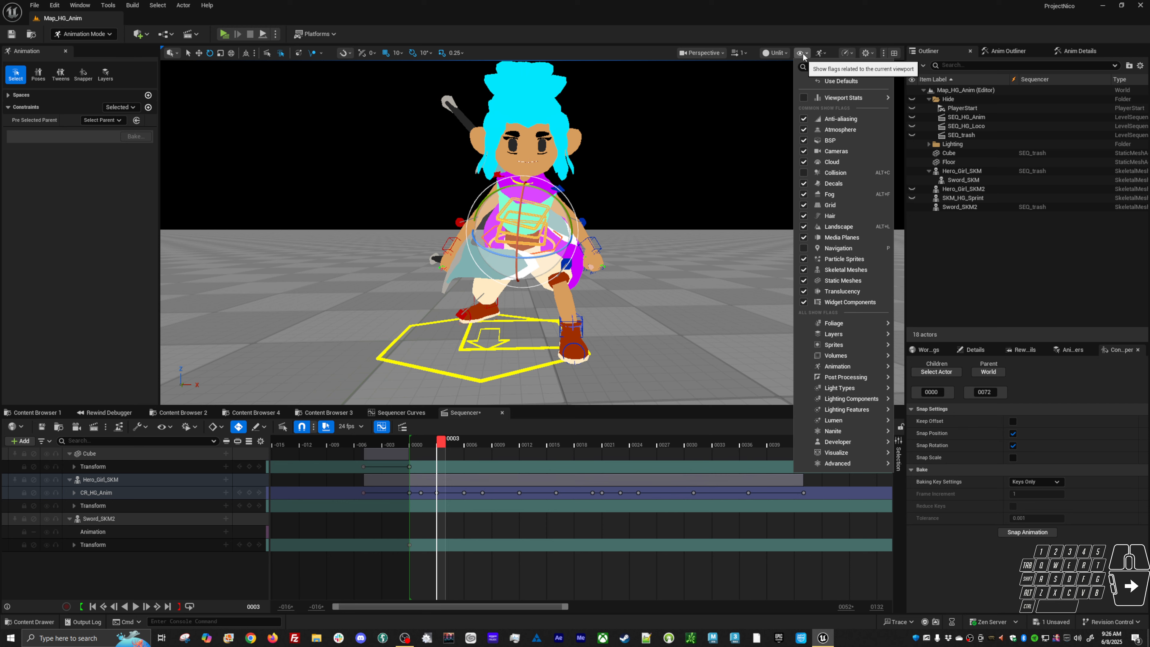
{"action": "left_click", "coordinate": [819, 53]}
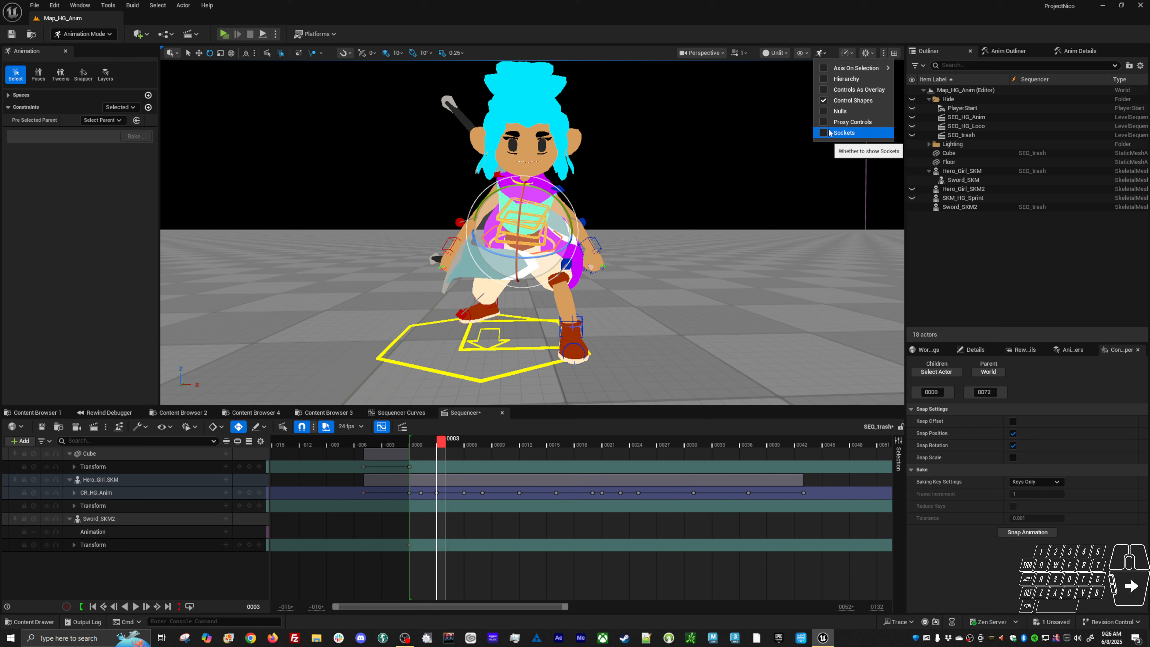
{"action": "key", "text": "Escape"}
{"action": "left_click", "coordinate": [832, 111]}
{"action": "left_click", "coordinate": [820, 52]}
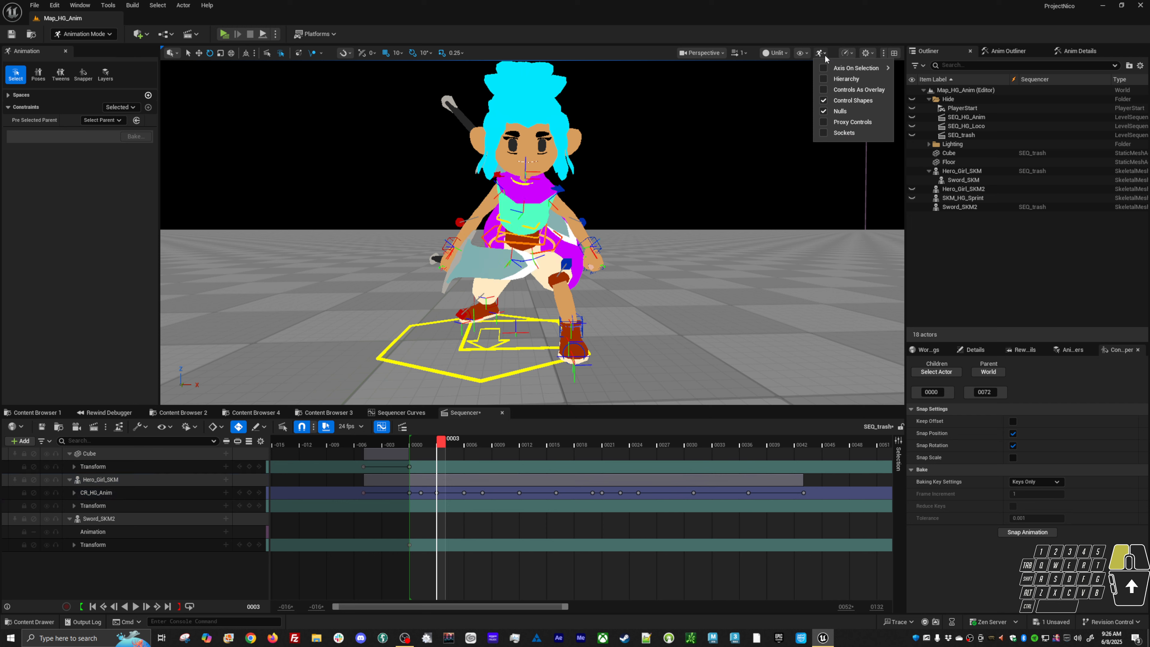
{"action": "left_click", "coordinate": [841, 112]}
Try showing the rig's proxy controls and its hierarchy in the viewport
{"action": "left_click", "coordinate": [824, 55]}
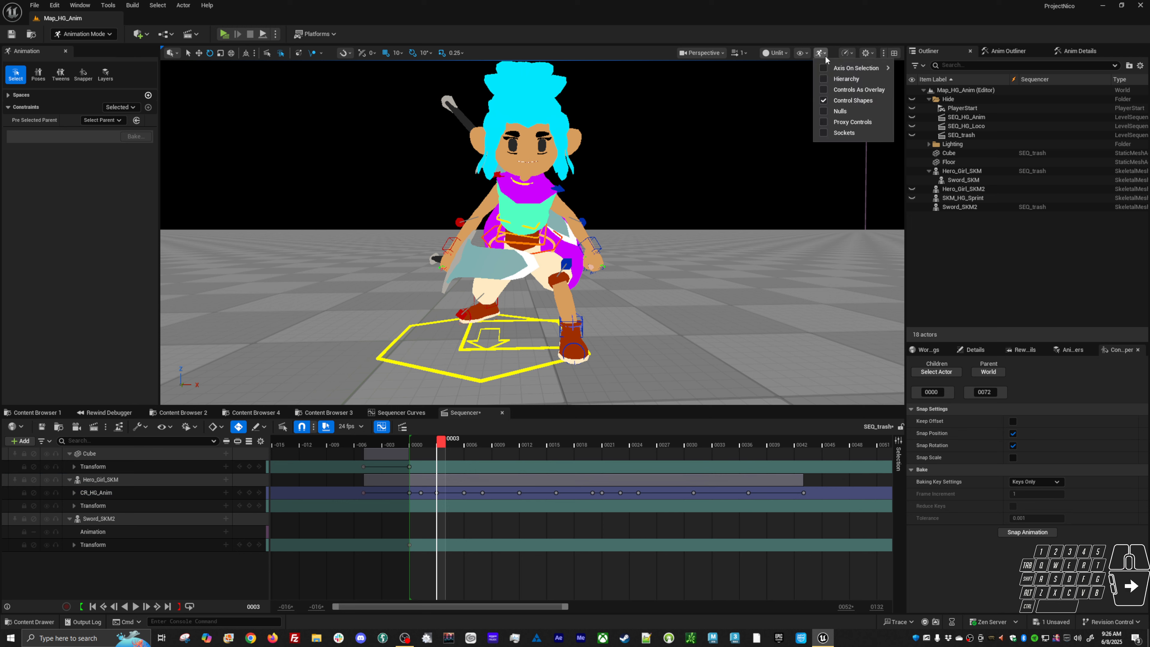
{"action": "left_click", "coordinate": [842, 121]}
{"action": "left_click", "coordinate": [820, 52]}
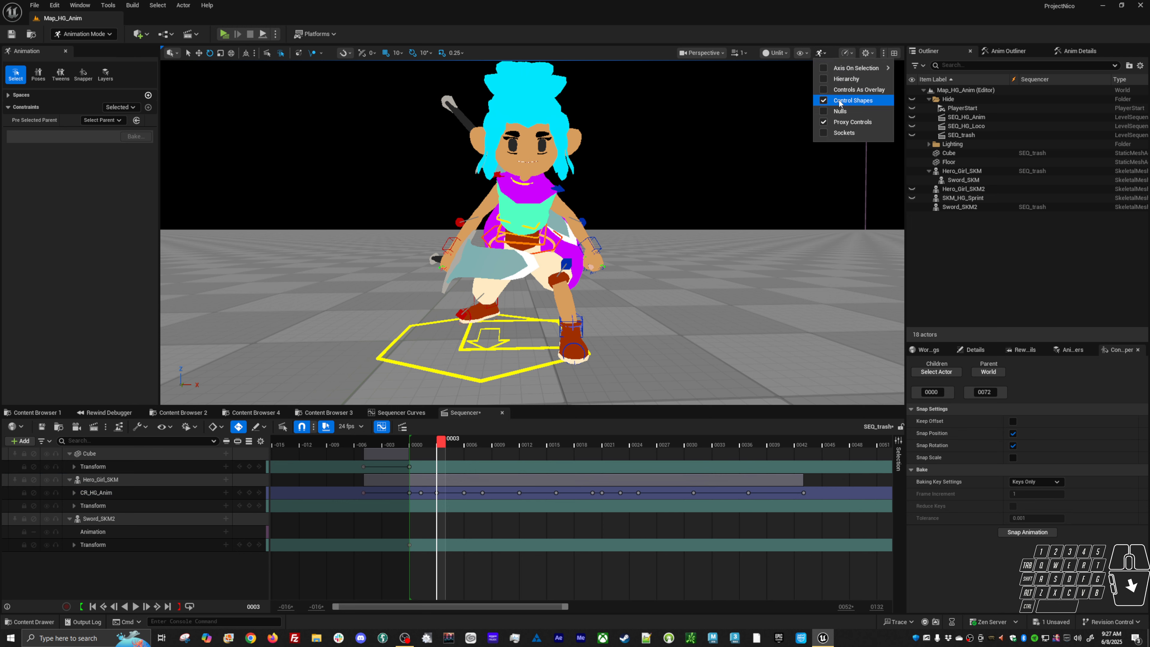
{"action": "left_click", "coordinate": [838, 122]}
{"action": "left_click", "coordinate": [821, 52]}
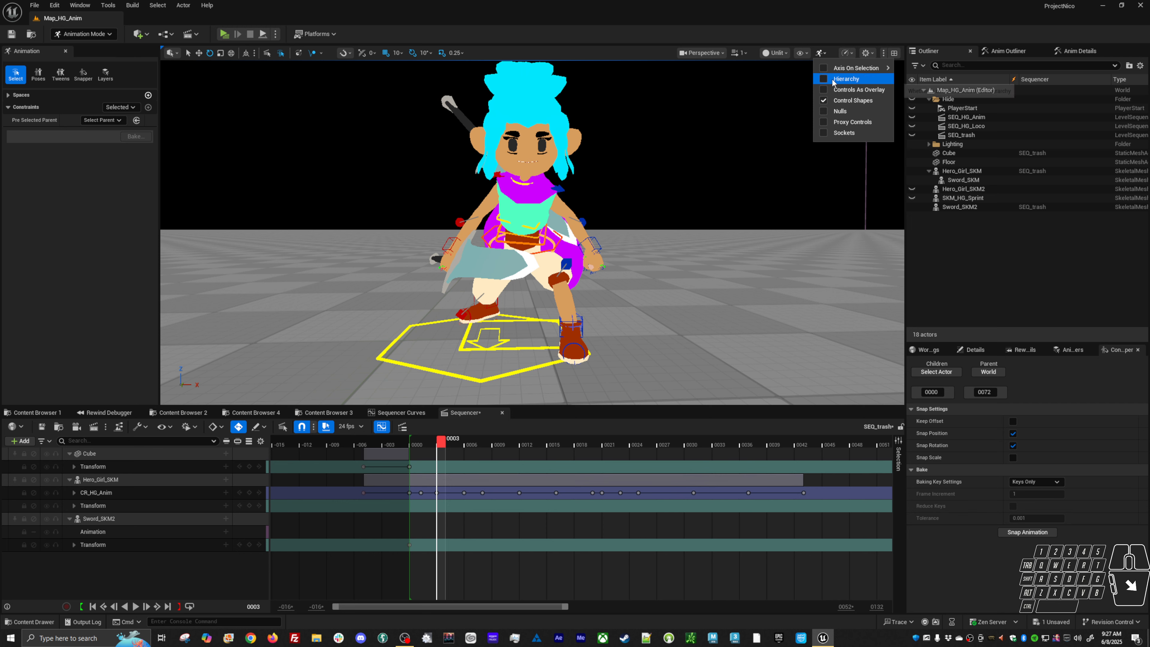
{"action": "left_click", "coordinate": [832, 79]}
{"action": "left_click", "coordinate": [819, 52]}
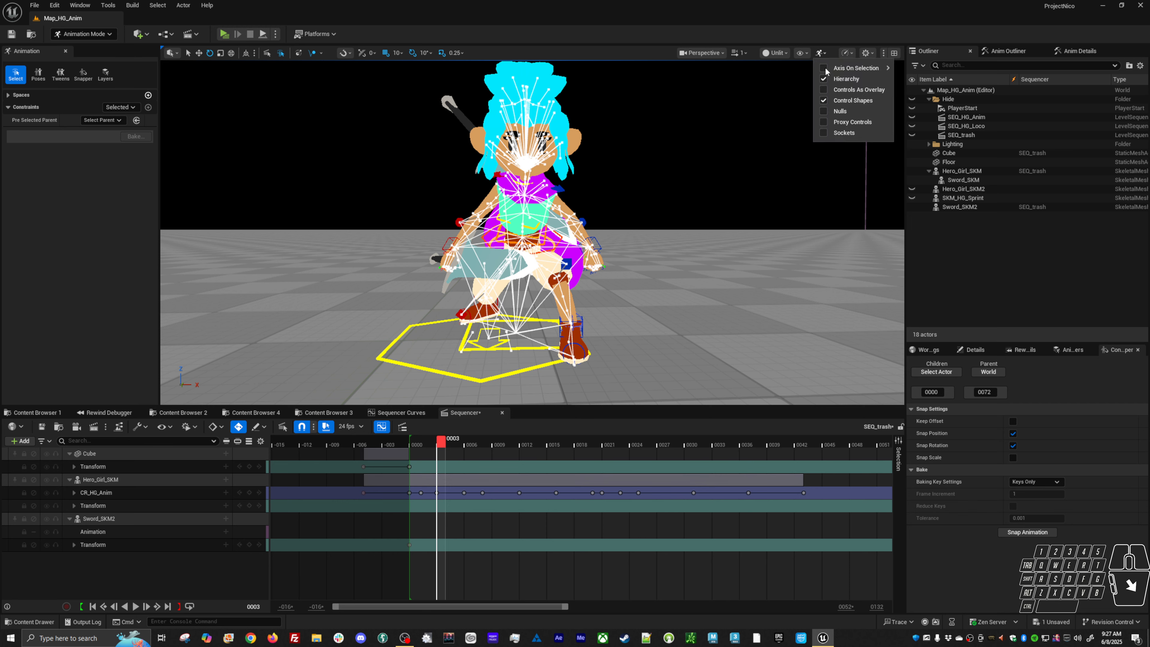
{"action": "left_click", "coordinate": [831, 79]}
Try showing axes on selection with the hero's left hand control selected
{"action": "left_click", "coordinate": [820, 53]}
{"action": "mouse_move", "coordinate": [844, 70]}
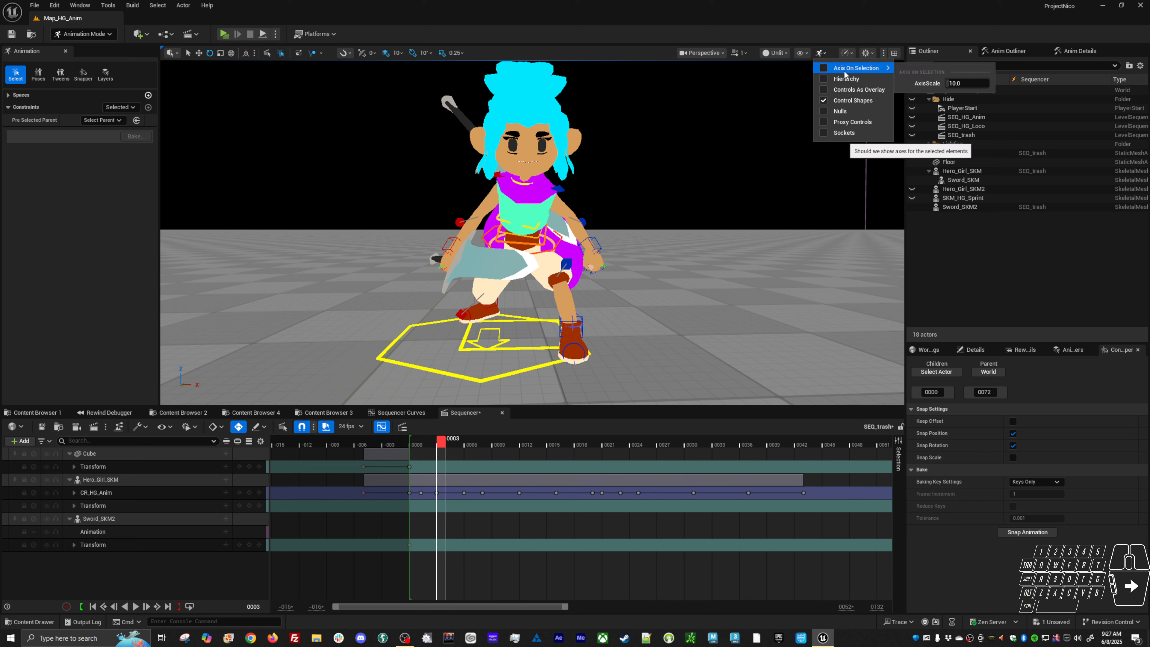
{"action": "left_click", "coordinate": [826, 69]}
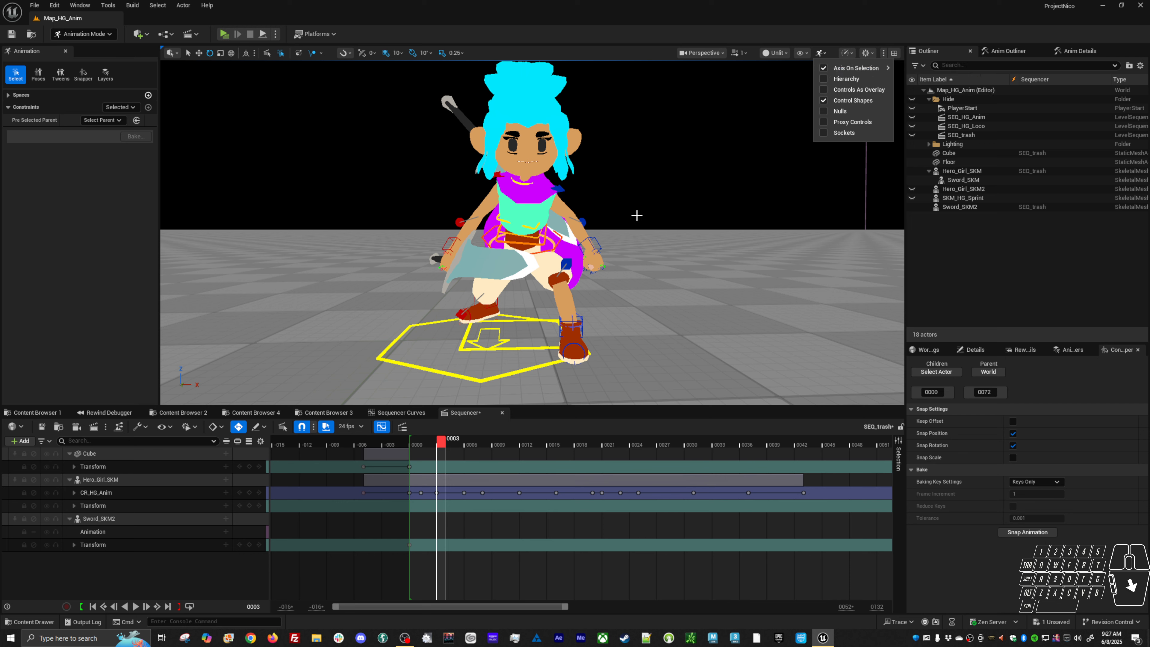
{"action": "left_click", "coordinate": [600, 249]}
{"action": "left_click", "coordinate": [600, 249]}
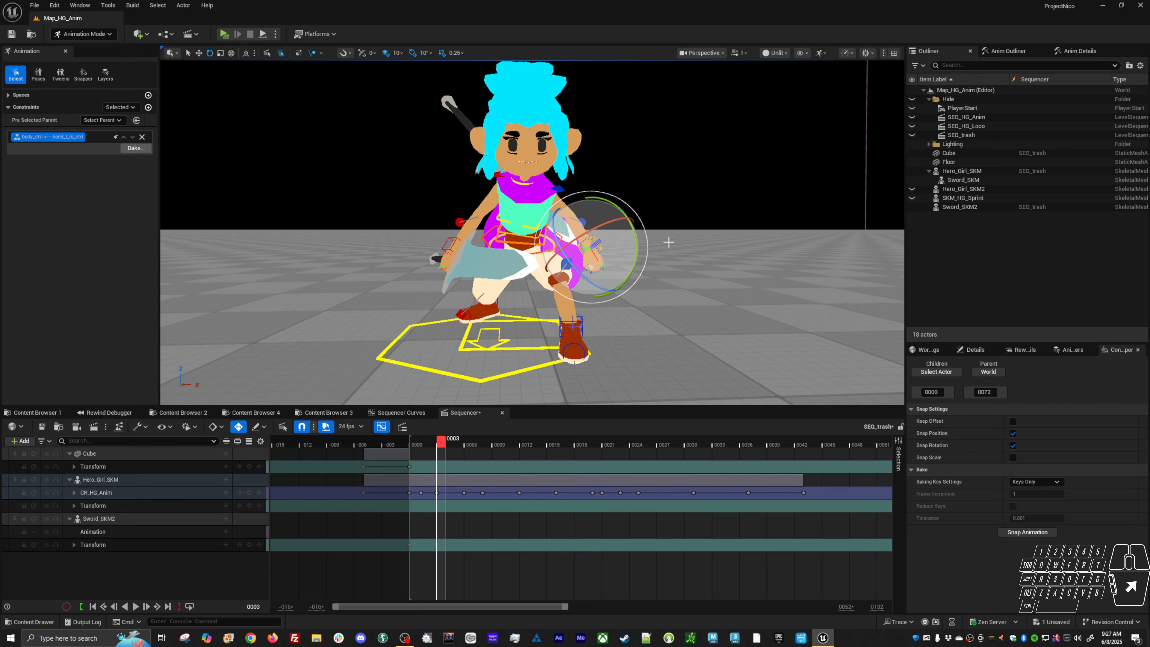
Turn off Axis On Selection and display the rig controls as an overlay
{"action": "left_click", "coordinate": [819, 53]}
{"action": "mouse_move", "coordinate": [838, 73]}
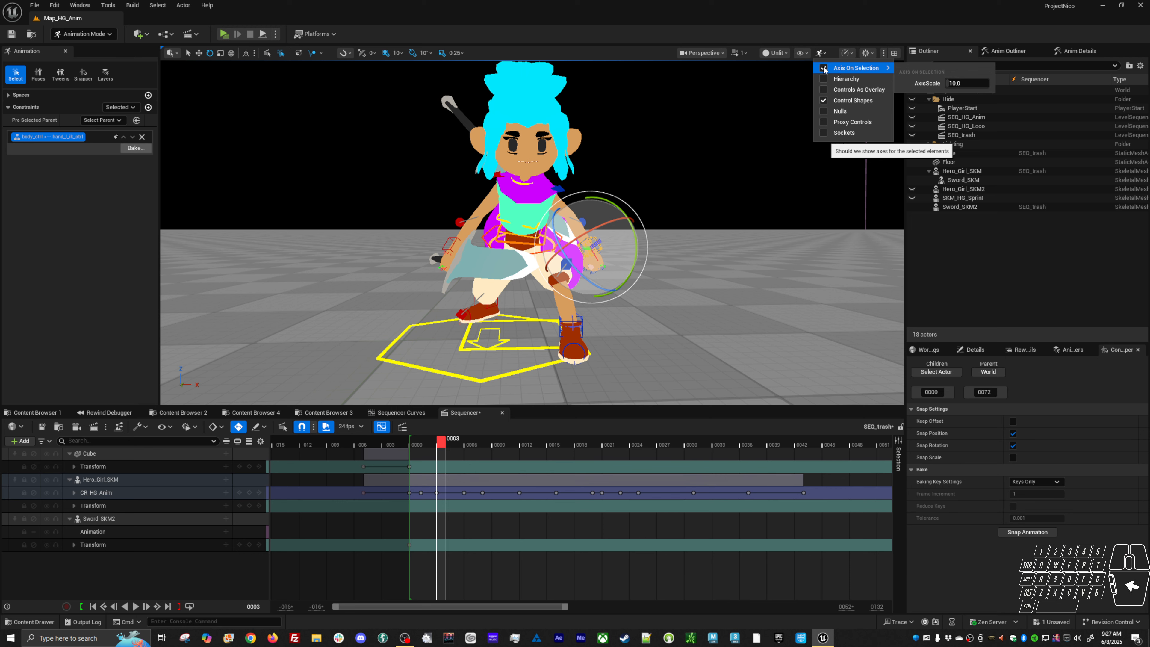
{"action": "left_click", "coordinate": [822, 68]}
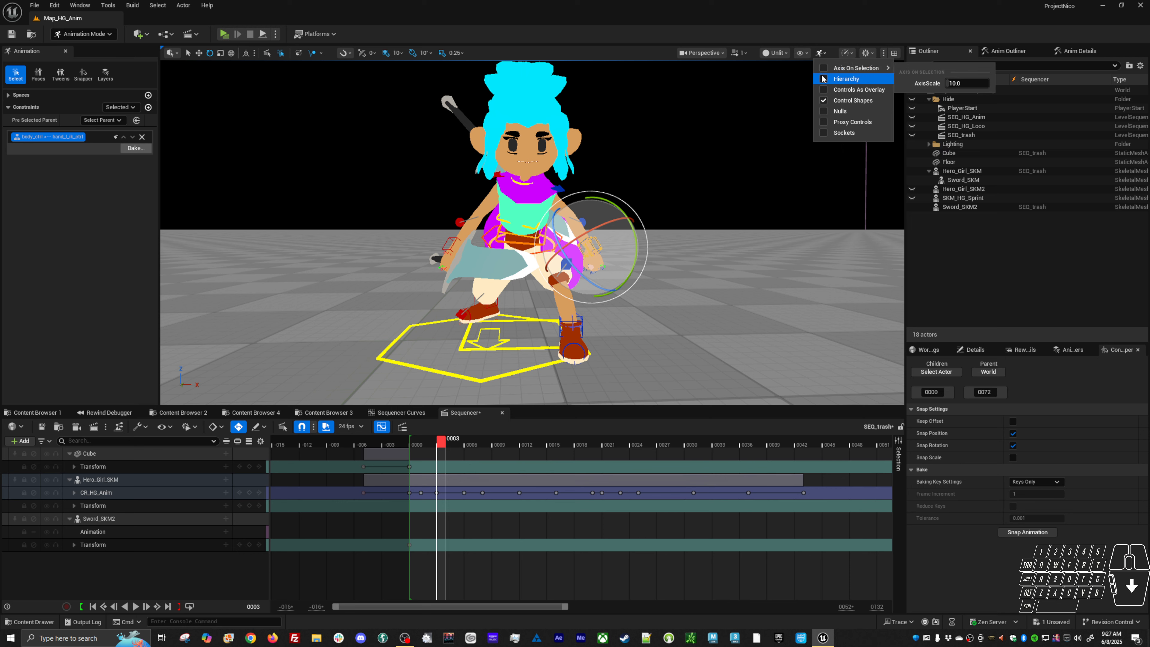
{"action": "left_click", "coordinate": [823, 90]}
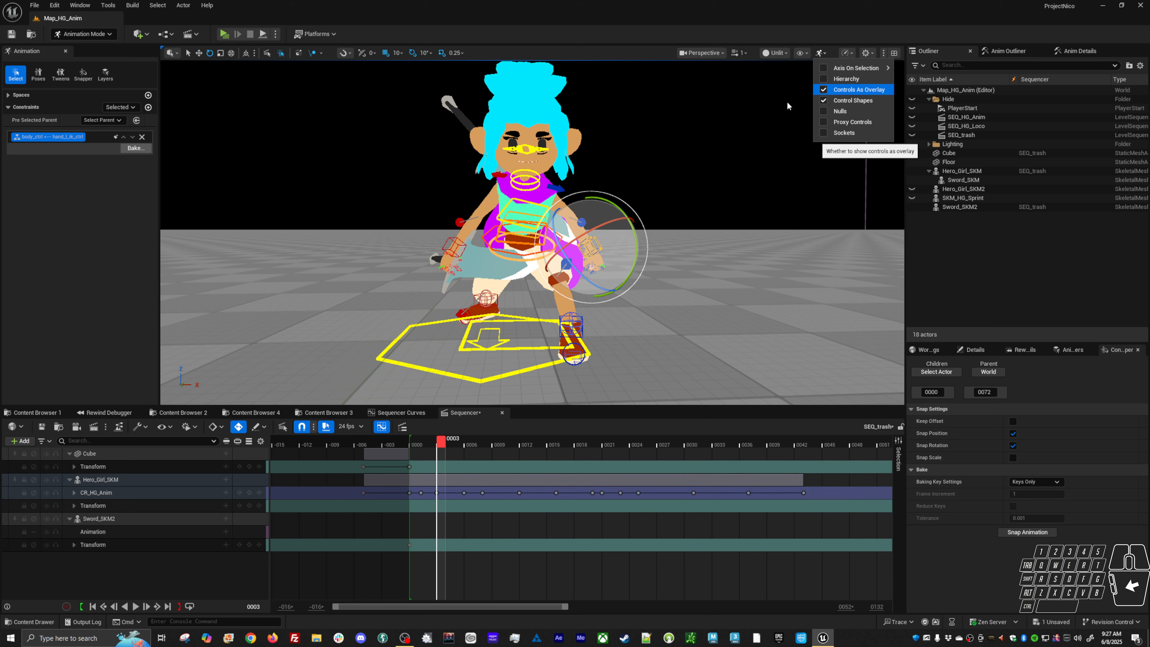
Rotate the hero's neck control to turn and tilt the head
{"action": "left_click", "coordinate": [535, 156]}
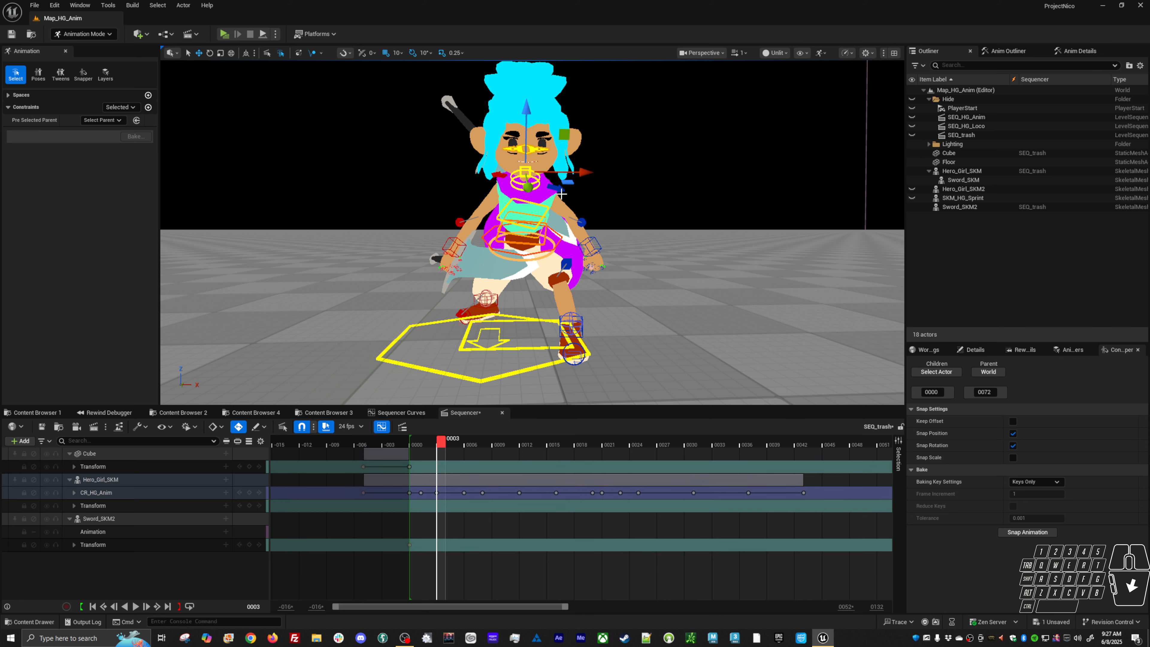
{"action": "key", "text": "e"}
{"action": "left_click_drag", "start_coordinate": [562, 194], "coordinate": [560, 203]}
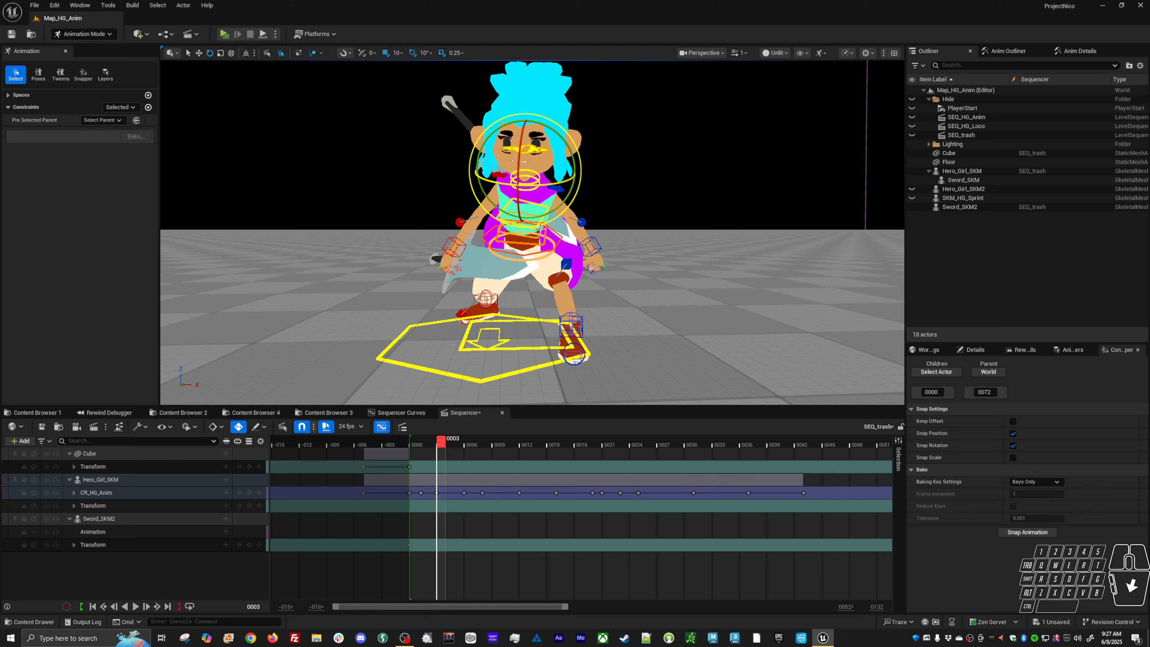
Move and rotate the hero's right hand control back and up behind the body
{"action": "left_click", "coordinate": [464, 244]}
{"action": "left_click_drag", "start_coordinate": [465, 244], "coordinate": [406, 213], "text": "alt"}
{"action": "key", "text": "e"}
{"action": "key", "text": "w"}
{"action": "left_click", "coordinate": [412, 221]}
{"action": "right_click_drag", "start_coordinate": [406, 213], "coordinate": [453, 213], "text": "alt"}
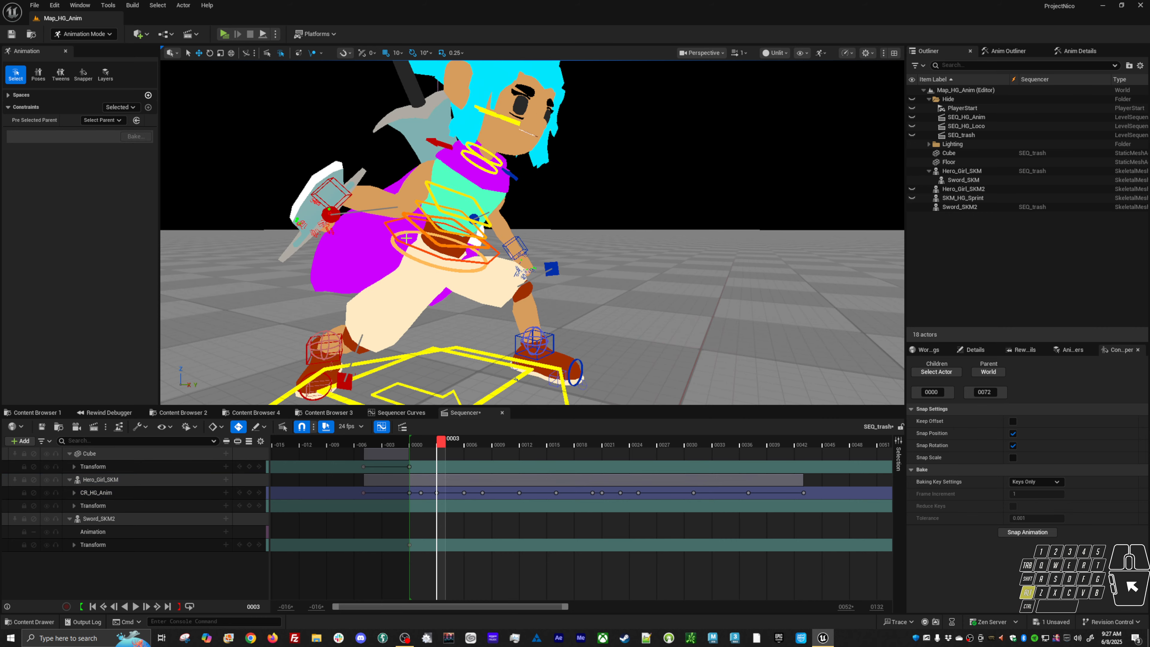
Move the hero's right elbow control up and outward to lift the sword arm's elbow
{"action": "left_click", "coordinate": [325, 220]}
{"action": "left_click_drag", "start_coordinate": [328, 221], "coordinate": [480, 241], "text": "alt"}
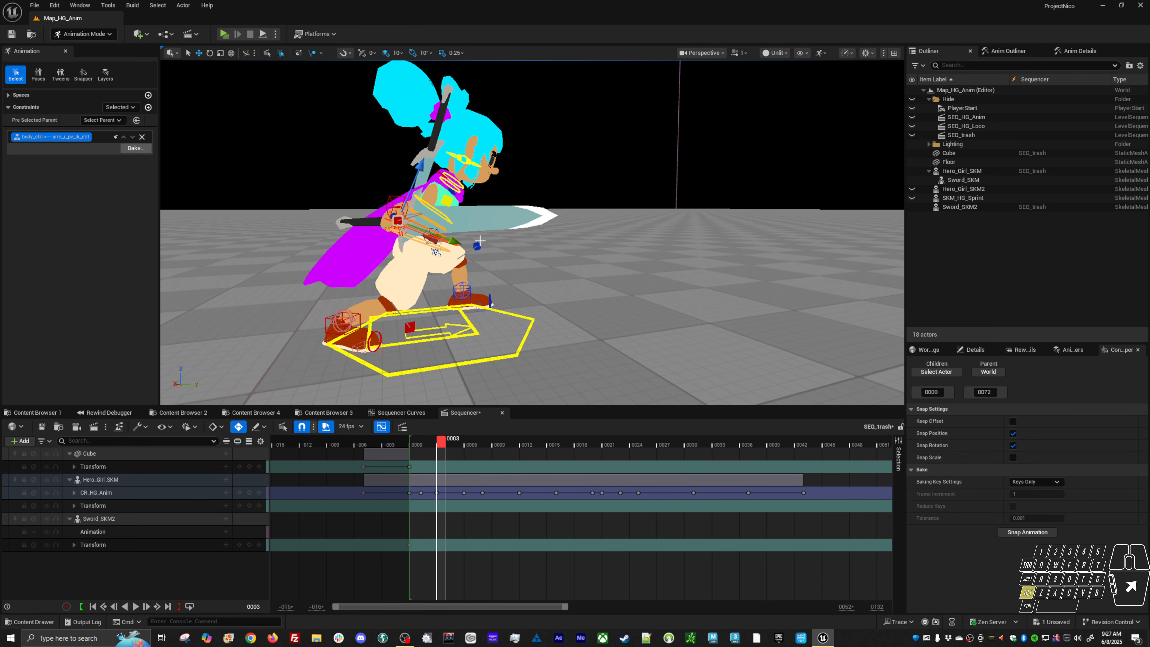
{"action": "left_click_drag", "start_coordinate": [450, 204], "coordinate": [400, 142]}
Rotate and reposition the hero's right hand control so the sword blade points forward
{"action": "left_click_drag", "start_coordinate": [400, 142], "coordinate": [520, 207], "text": "alt"}
{"action": "right_click_drag", "start_coordinate": [521, 207], "coordinate": [500, 239], "text": "alt"}
{"action": "left_click", "coordinate": [412, 213]}
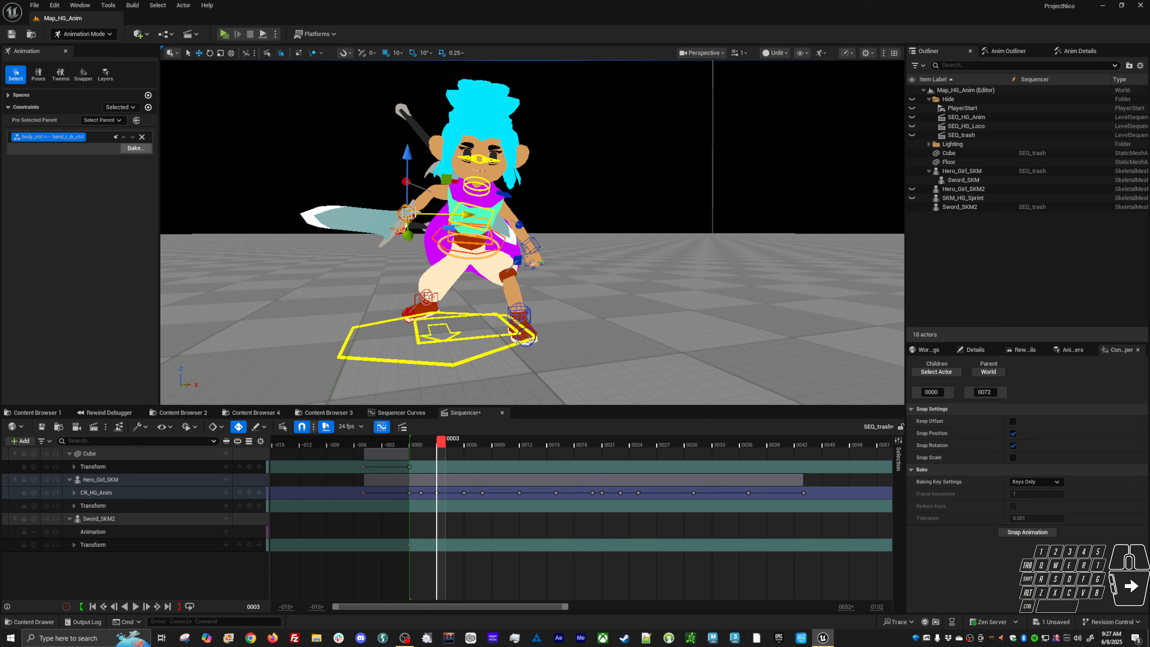
{"action": "key", "text": "e"}
{"action": "mouse_move", "coordinate": [422, 208]}
{"action": "left_mouse_down"}
{"action": "mouse_move", "coordinate": [428, 183]}
{"action": "mouse_move", "coordinate": [433, 220]}
{"action": "left_mouse_up"}
{"action": "key", "text": "w"}
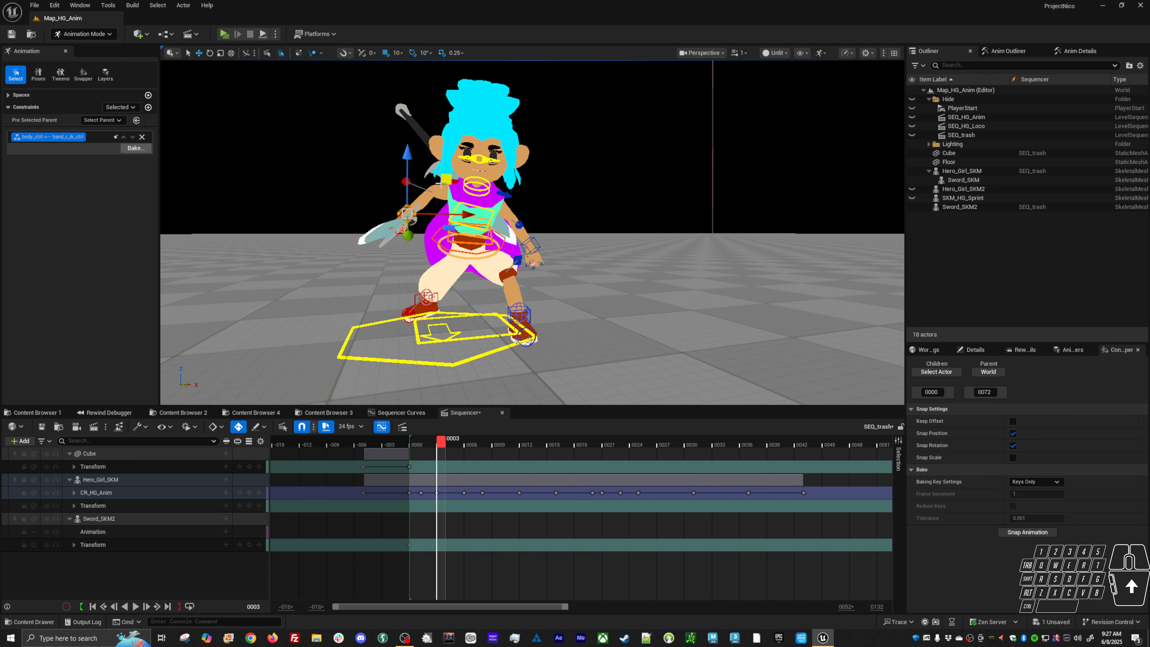
{"action": "left_click_drag", "start_coordinate": [436, 177], "coordinate": [550, 227]}
{"action": "key", "text": "e"}
{"action": "key", "text": "w"}
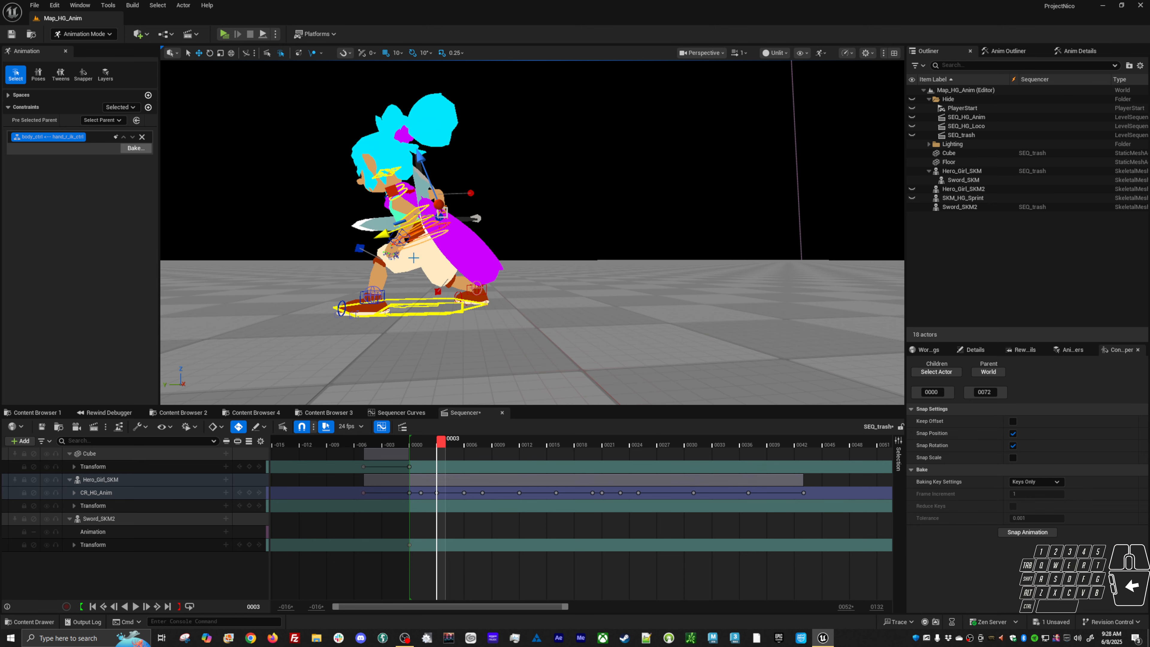
Move the hero's left hand control forward and up in front of the torso
{"action": "left_click", "coordinate": [393, 235]}
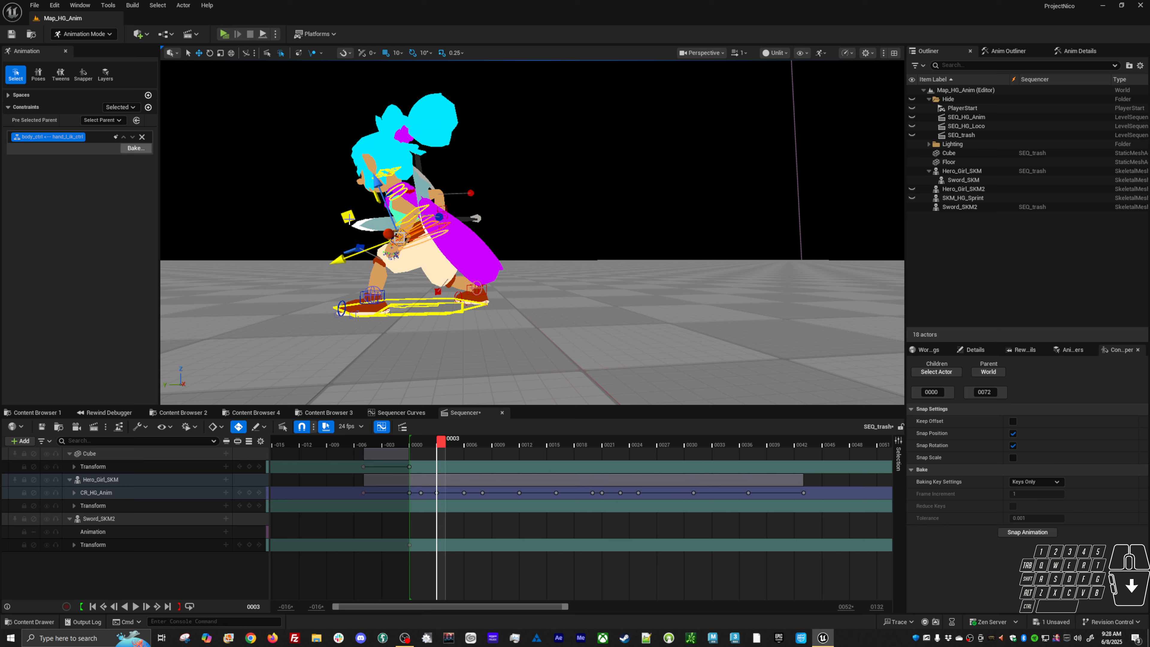
{"action": "left_click_drag", "start_coordinate": [312, 181], "coordinate": [320, 248], "text": "alt"}
{"action": "key", "text": "e"}
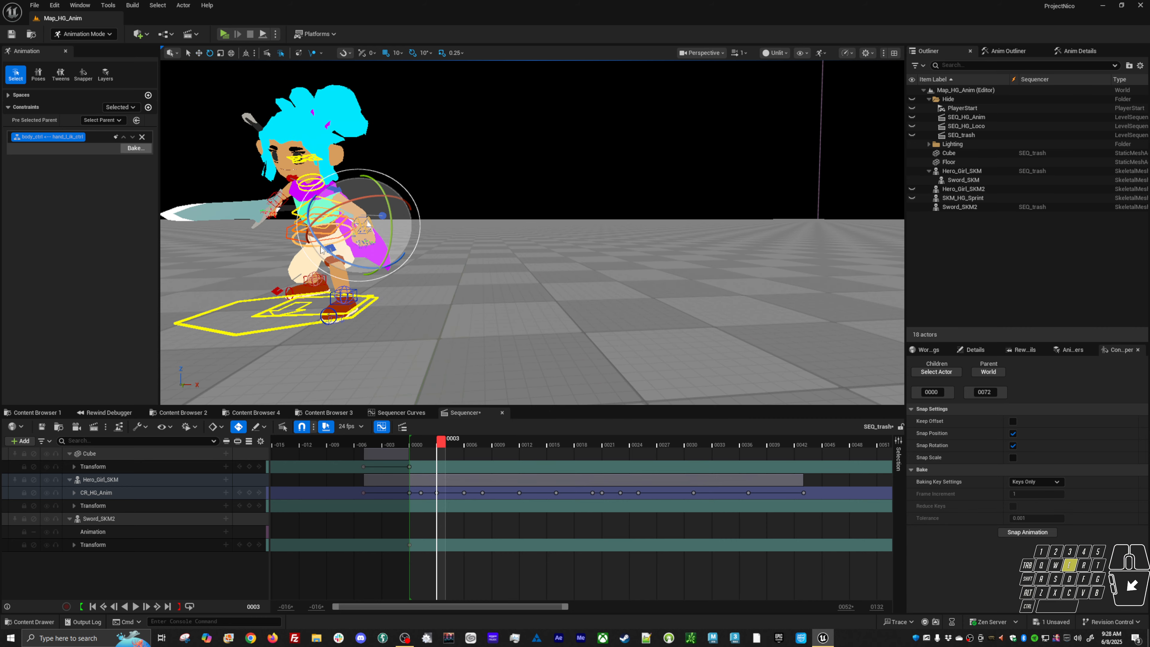
{"action": "key", "text": "w"}
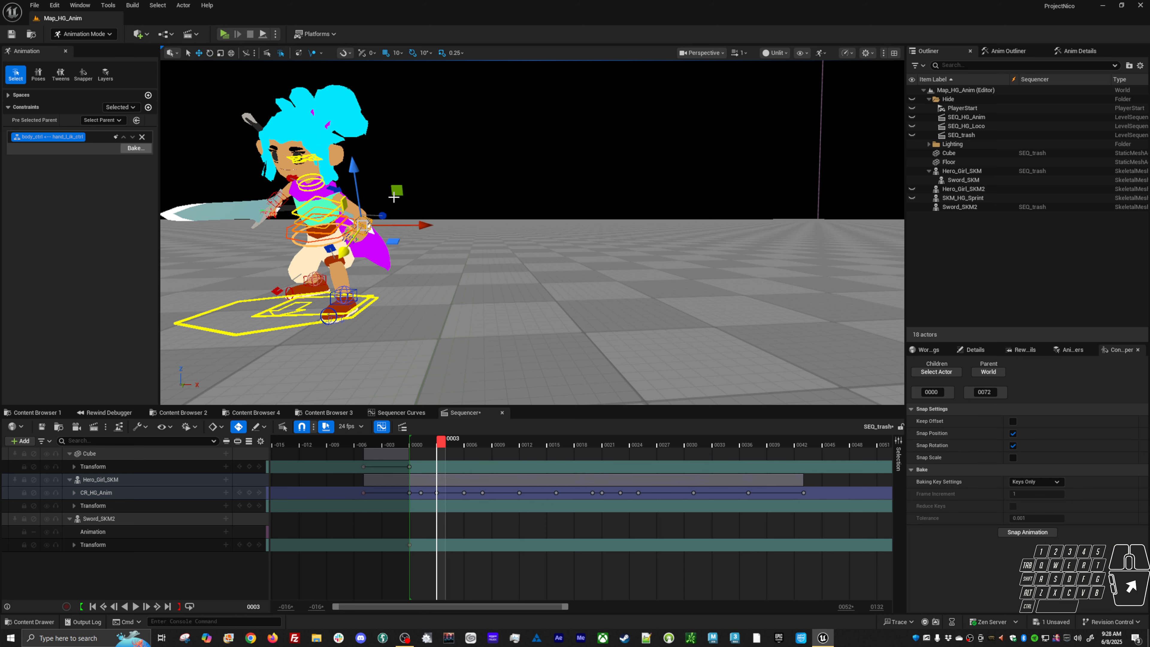
{"action": "left_click", "coordinate": [337, 200]}
{"action": "left_click_drag", "start_coordinate": [337, 200], "coordinate": [290, 195], "text": "alt"}
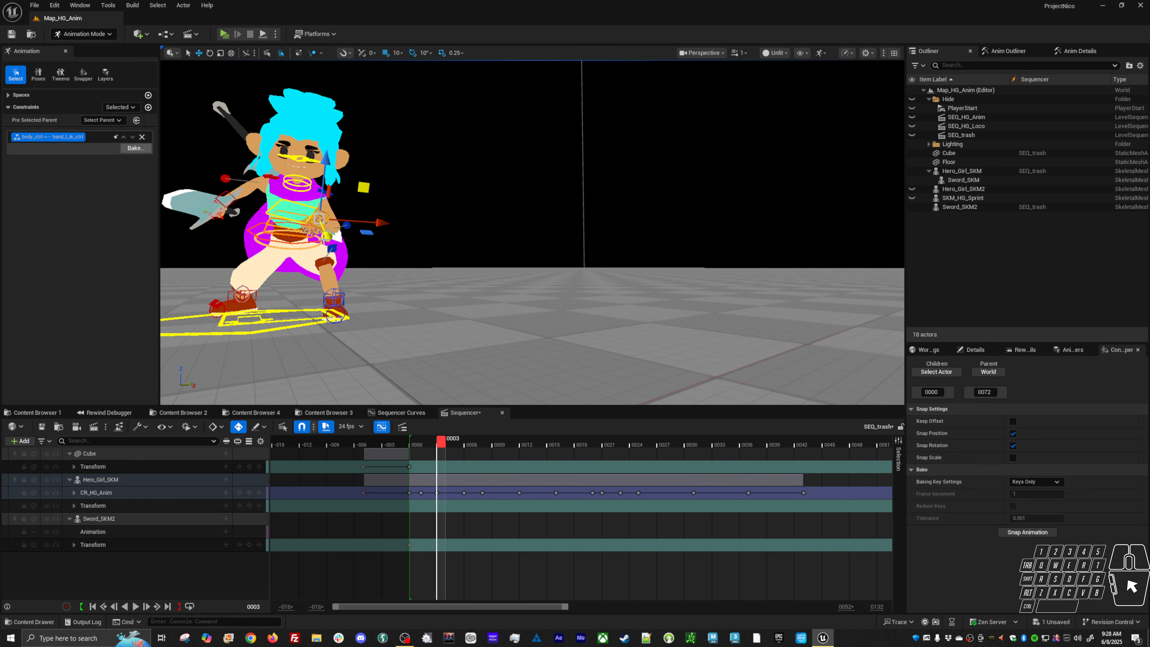
{"action": "left_click_drag", "start_coordinate": [366, 193], "coordinate": [386, 185]}
{"action": "left_click_drag", "start_coordinate": [379, 237], "coordinate": [308, 258], "text": "alt"}
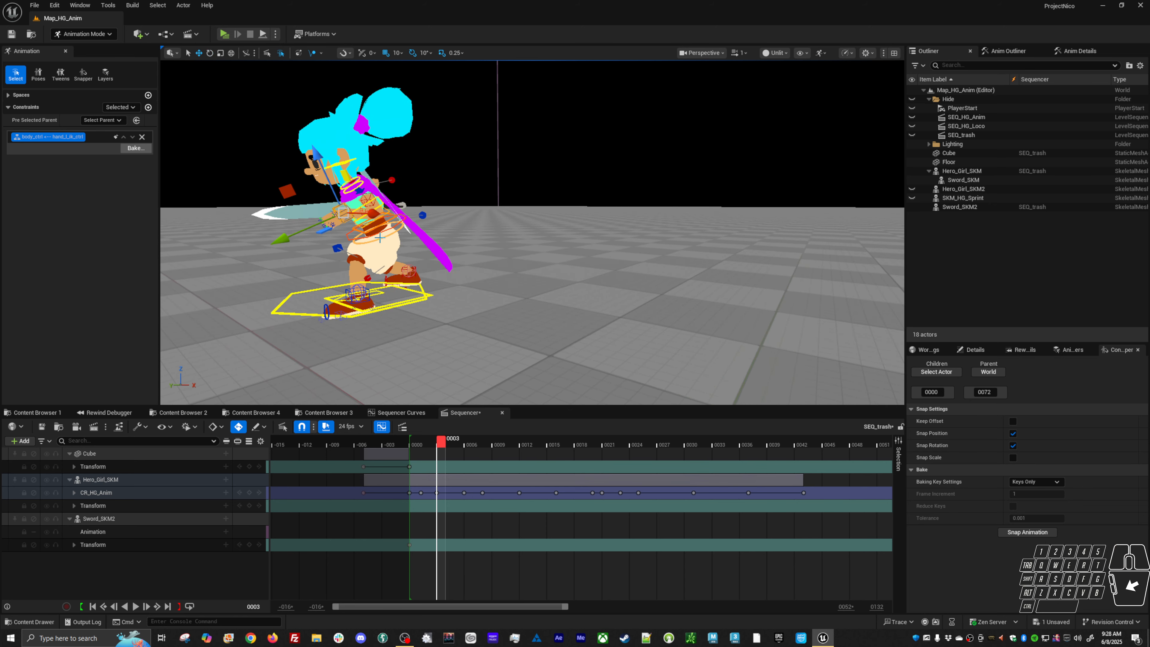
{"action": "left_click_drag", "start_coordinate": [313, 193], "coordinate": [338, 218], "text": "alt"}
Reposition the hero's left elbow control to bend the left arm outward
{"action": "left_click", "coordinate": [428, 218]}
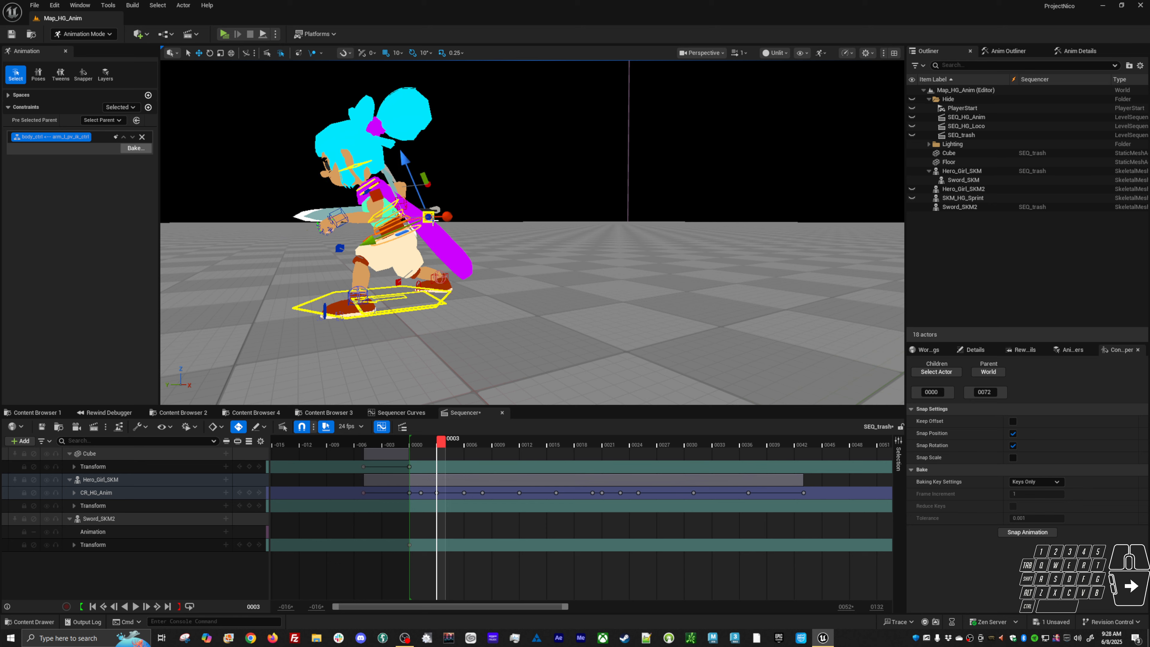
{"action": "left_click_drag", "start_coordinate": [332, 230], "coordinate": [386, 250], "text": "alt"}
{"action": "left_click", "coordinate": [345, 222]}
{"action": "left_click", "coordinate": [408, 200]}
Adjust body_ctrl so the hero's torso leans further forward and lower over the front leg
{"action": "left_click", "coordinate": [369, 245]}
{"action": "key", "text": "e"}
{"action": "key", "text": "w"}
{"action": "left_click_drag", "start_coordinate": [392, 197], "coordinate": [491, 277]}
{"action": "key", "text": "e"}
{"action": "key", "text": "w"}
Move the hero's left hand control inward near the front knee and rotate it
{"action": "left_click", "coordinate": [491, 256]}
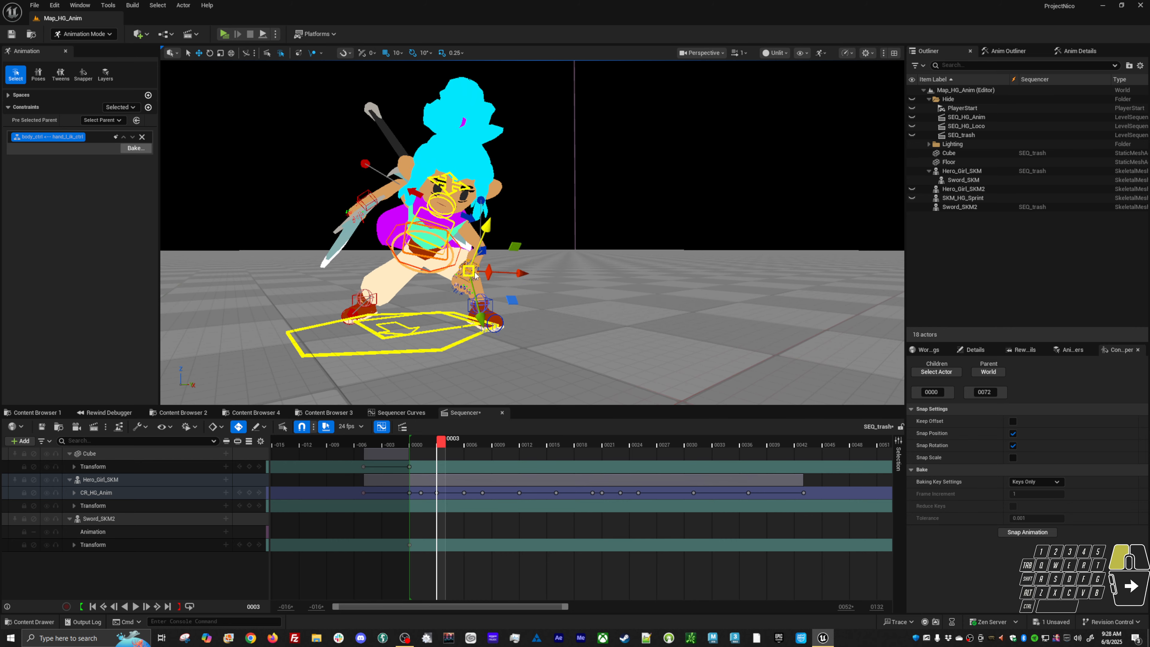
{"action": "left_click", "coordinate": [458, 266]}
{"action": "key", "text": "e"}
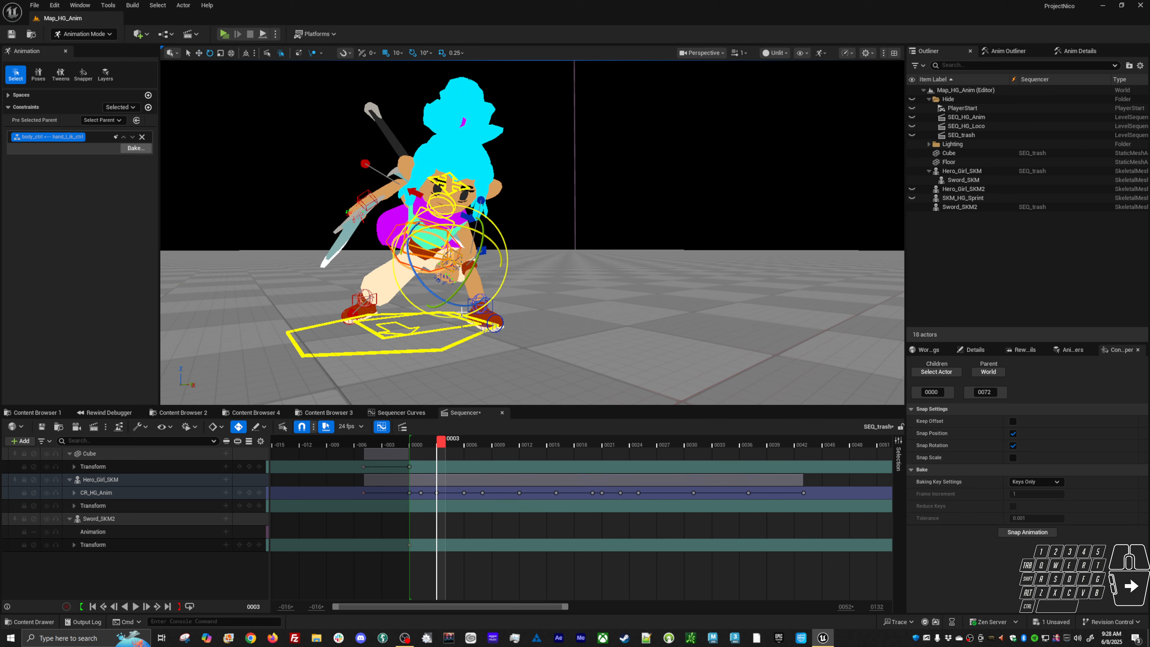
{"action": "left_click_drag", "start_coordinate": [442, 267], "coordinate": [312, 257], "text": "alt"}
{"action": "key", "text": "w"}
{"action": "left_click_drag", "start_coordinate": [451, 266], "coordinate": [464, 278], "text": "alt"}
Fine-tune the left hand control's position and rotation in front of the hero's thigh
{"action": "key", "text": "w"}
{"action": "middle_click_drag", "start_coordinate": [476, 306], "coordinate": [469, 297]}
{"action": "left_click_drag", "start_coordinate": [470, 302], "coordinate": [535, 236], "text": "alt"}
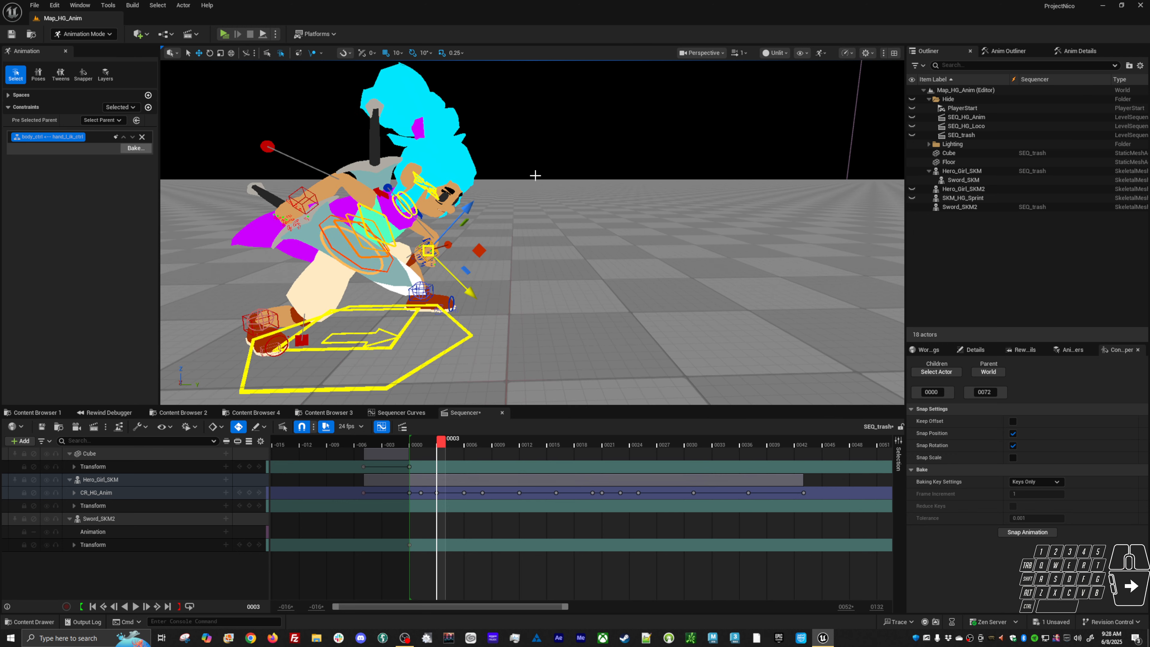
{"action": "left_click_drag", "start_coordinate": [524, 203], "coordinate": [537, 238], "text": "alt"}
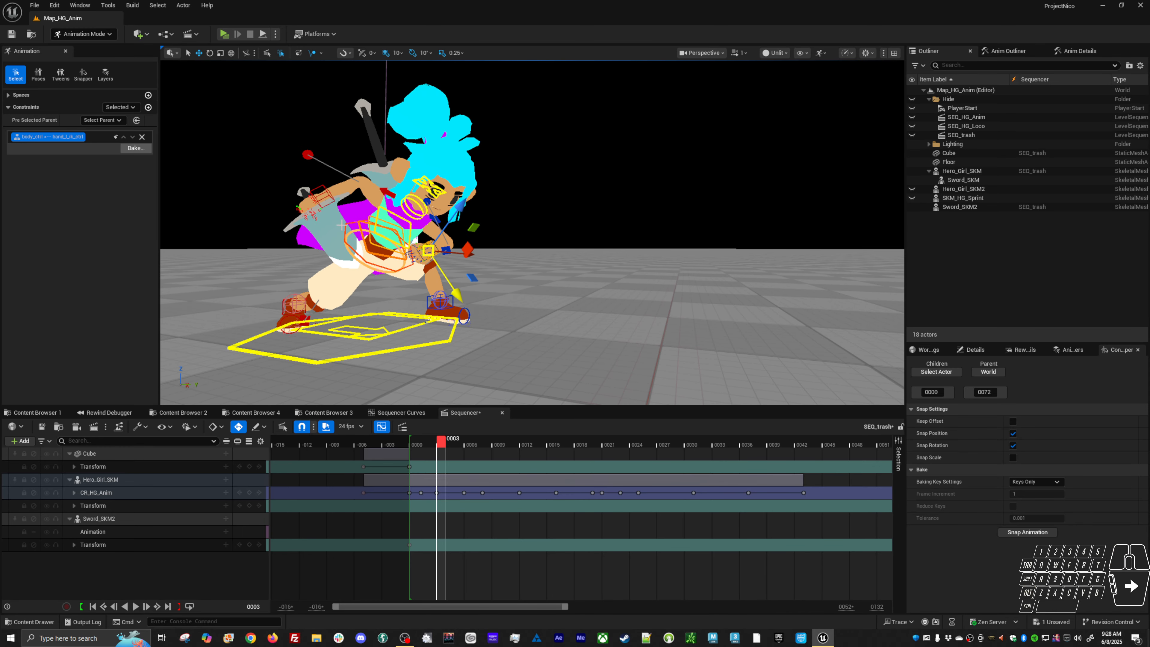
{"action": "left_click_drag", "start_coordinate": [374, 170], "coordinate": [369, 172], "text": "alt"}
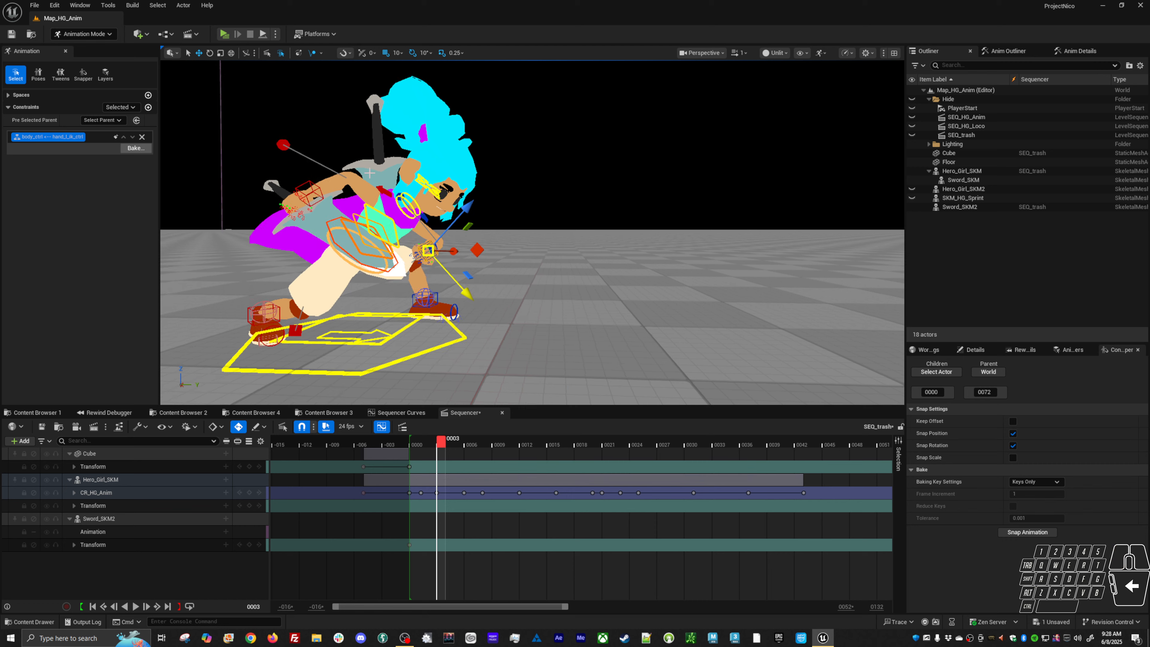
{"action": "left_click_drag", "start_coordinate": [405, 240], "coordinate": [315, 227], "text": "alt"}
{"action": "key", "text": "e"}
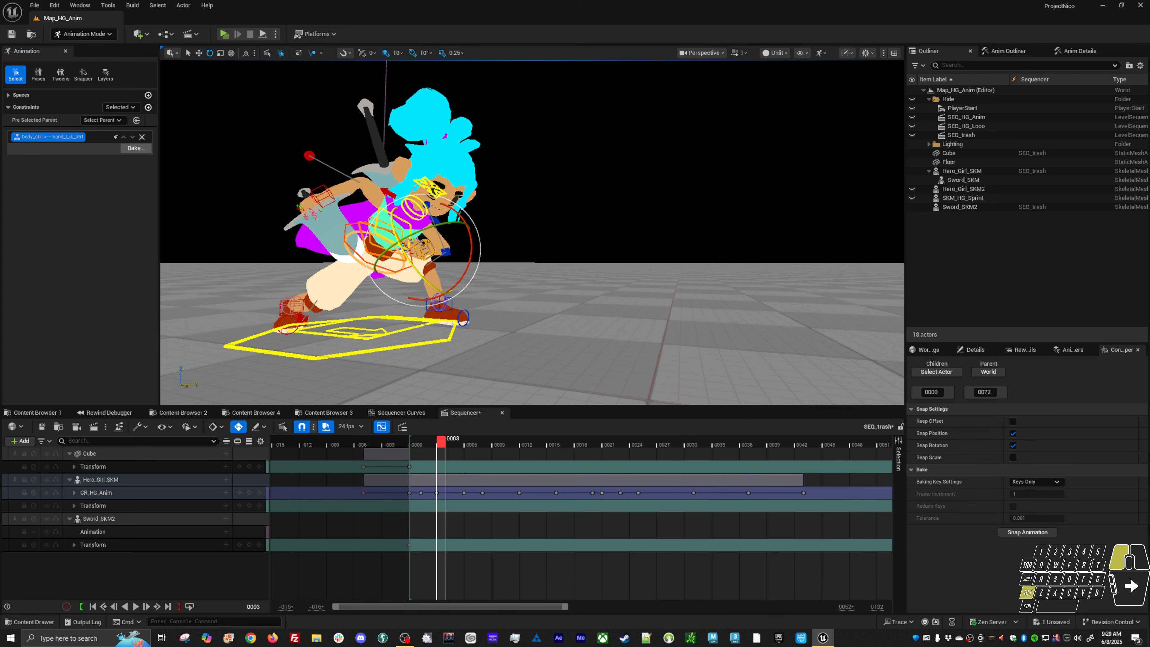
{"action": "key", "text": "w"}
Rotate the hero's right hand control so the sword angles downward and away from the body
{"action": "left_click", "coordinate": [329, 195]}
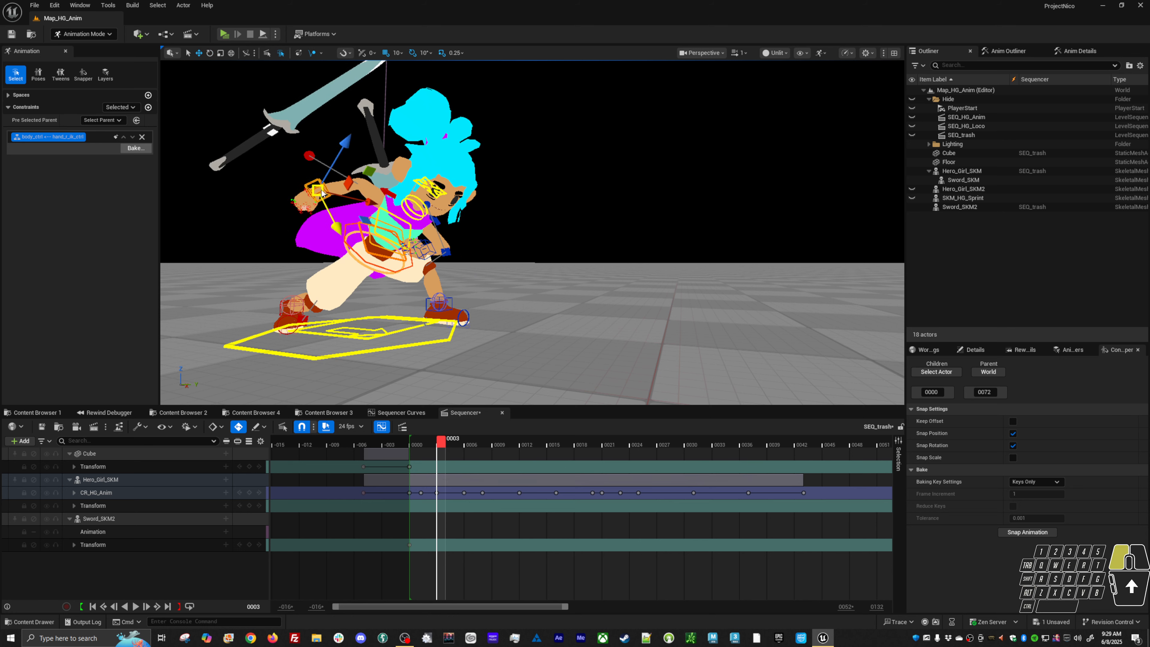
{"action": "key", "text": "e"}
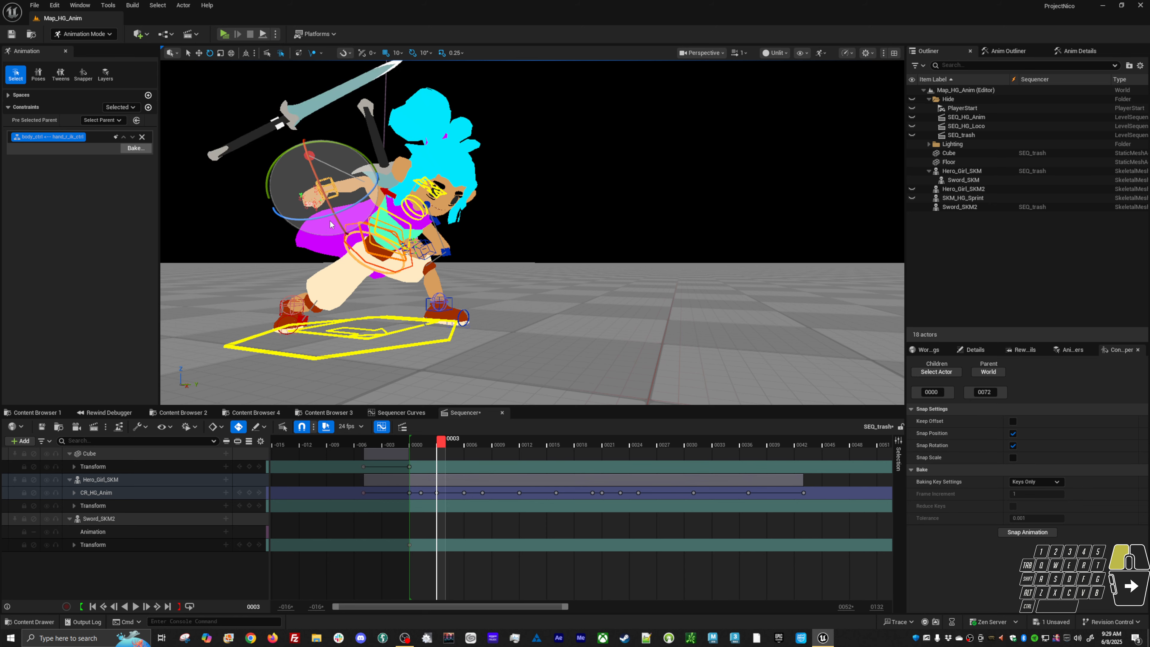
{"action": "left_click_drag", "start_coordinate": [350, 186], "coordinate": [462, 285], "text": "alt"}
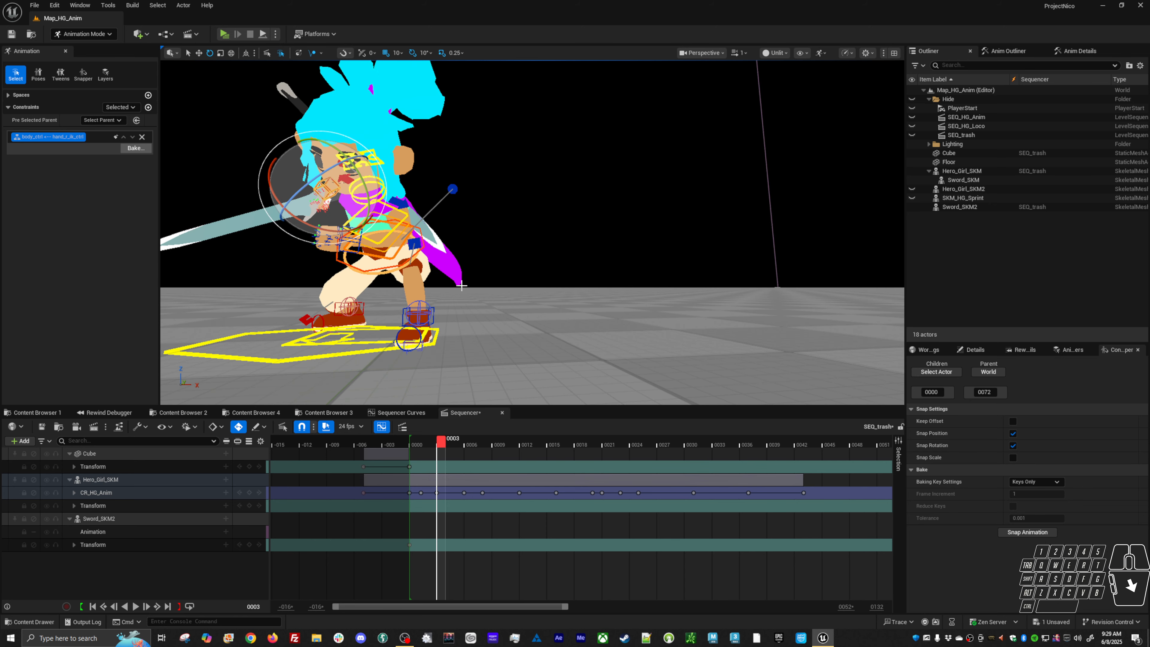
Turn the hero's front foot by rotating the left foot control at frame 3, undoing the first rotation attempt
{"action": "left_click", "coordinate": [441, 318]}
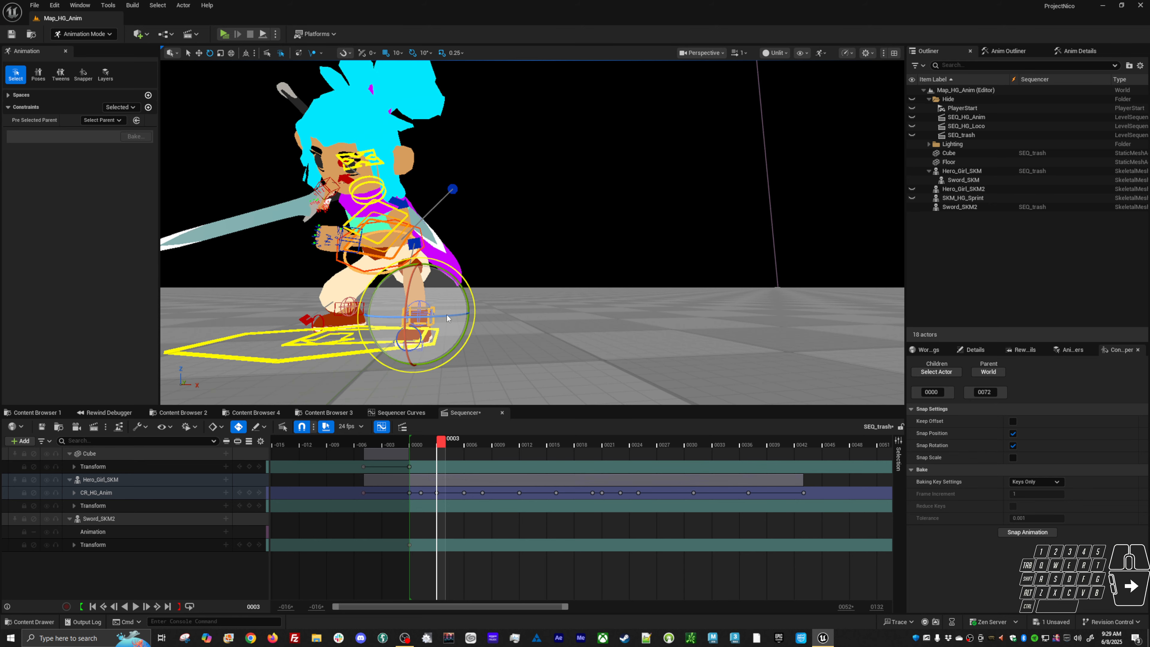
{"action": "left_click", "coordinate": [446, 314], "text": "ctrl"}
{"action": "key", "text": "ctrl+z"}
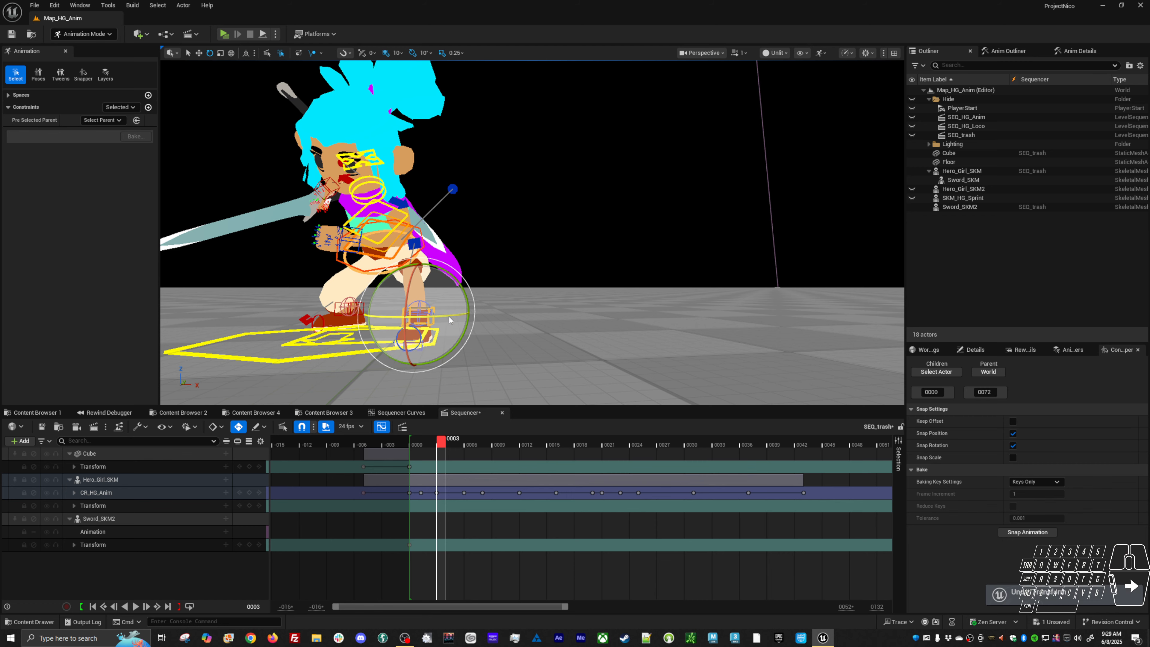
{"action": "mouse_move", "coordinate": [448, 317]}
{"action": "left_mouse_down"}
{"action": "mouse_move", "coordinate": [389, 310]}
{"action": "mouse_move", "coordinate": [432, 313]}
{"action": "left_mouse_up"}
{"action": "key", "text": "w"}
Play the animation from a distant view to review the hero's overall movement
{"action": "scroll", "coordinate": [541, 320], "scroll_direction": "down", "scroll_amount": 3}
{"action": "left_click_drag", "start_coordinate": [542, 320], "coordinate": [697, 348], "text": "alt"}
{"action": "key", "text": "space"}
{"action": "right_click_drag", "start_coordinate": [652, 311], "coordinate": [811, 309], "text": "alt"}
{"action": "left_click_drag", "start_coordinate": [811, 308], "coordinate": [783, 326], "text": "alt"}
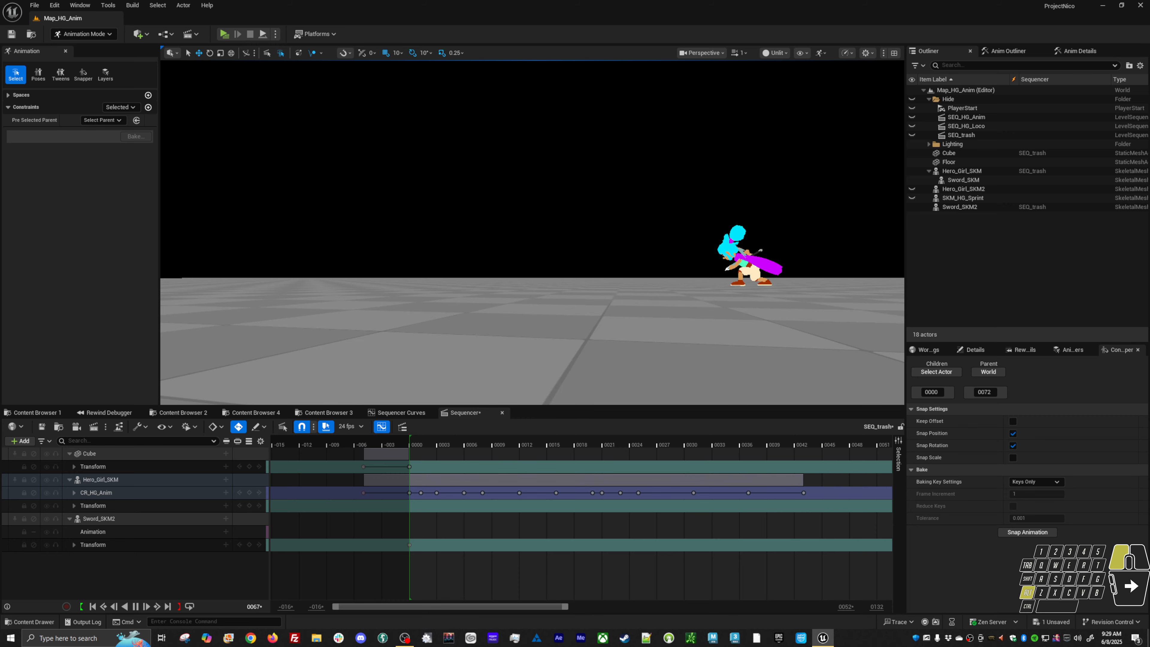
{"action": "left_click", "coordinate": [602, 480]}
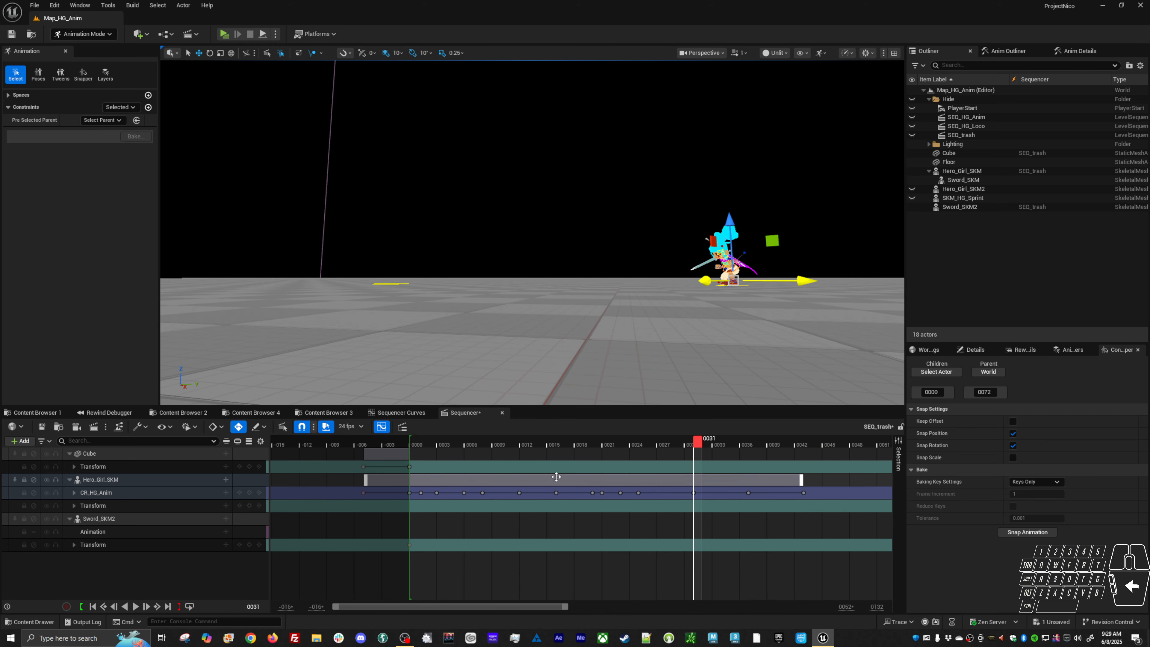
Compare the hero's poses at frame 0 and frame 3 from a closer front view
{"action": "left_click", "coordinate": [415, 444]}
{"action": "middle_click_drag", "start_coordinate": [395, 316], "coordinate": [426, 325], "text": "alt"}
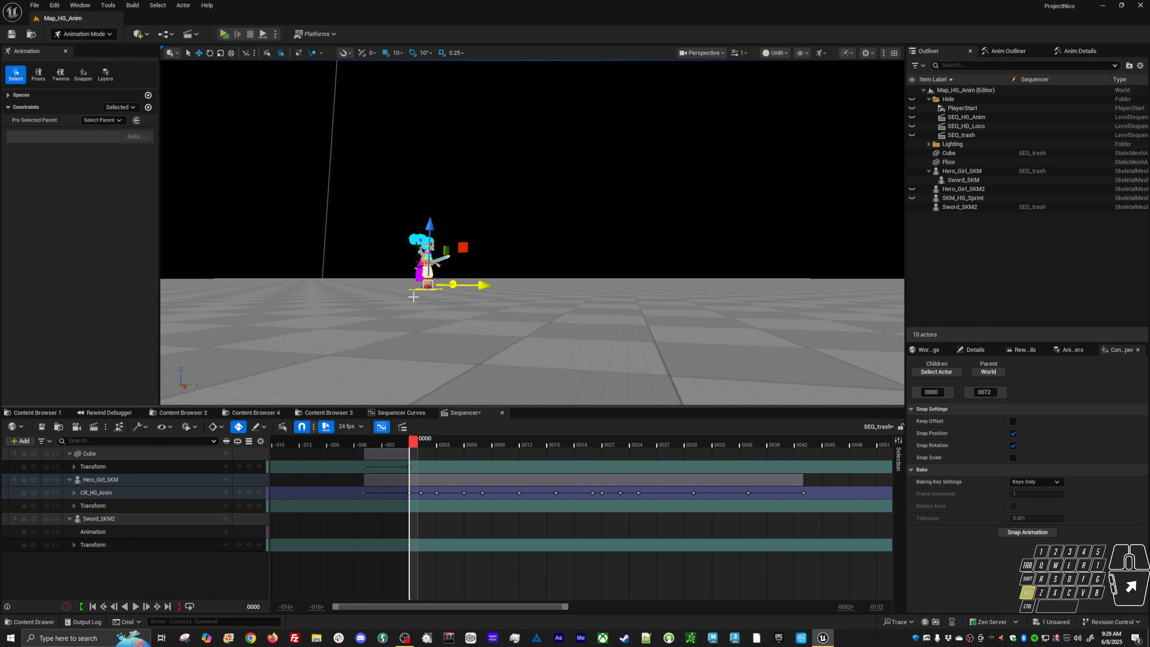
{"action": "right_click_drag", "start_coordinate": [421, 247], "coordinate": [462, 285], "text": "alt"}
{"action": "middle_click_drag", "start_coordinate": [426, 286], "coordinate": [439, 265], "text": "alt"}
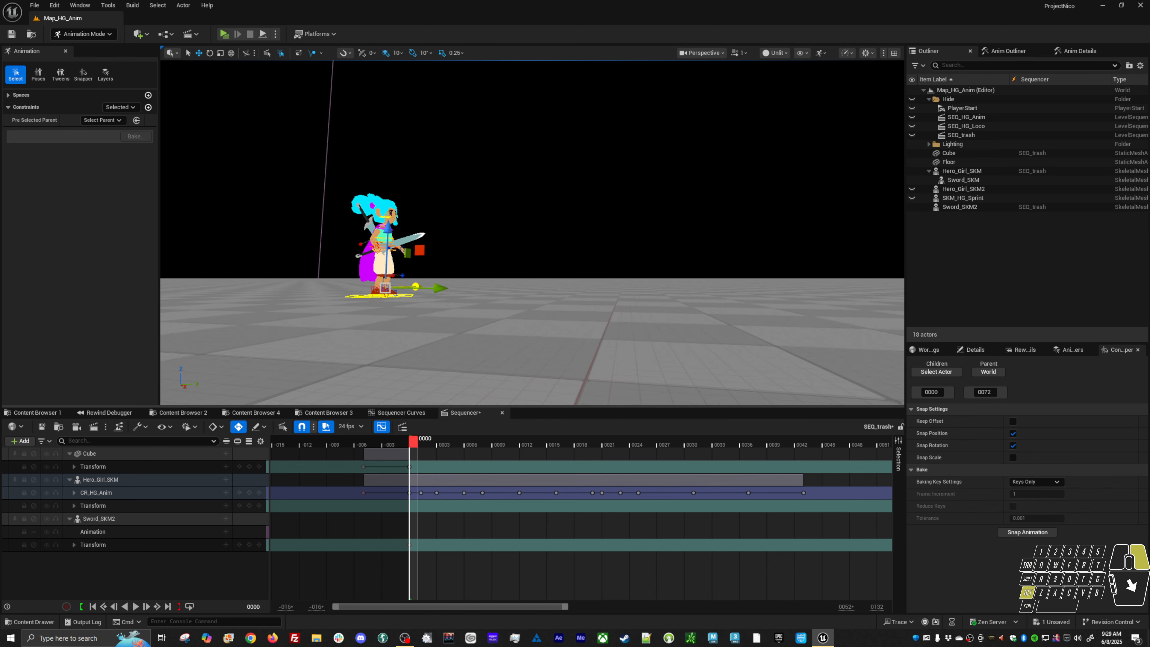
{"action": "right_click_drag", "start_coordinate": [426, 267], "coordinate": [466, 285], "text": "alt"}
{"action": "middle_click_drag", "start_coordinate": [290, 272], "coordinate": [425, 262], "text": "alt"}
{"action": "right_click_drag", "start_coordinate": [426, 263], "coordinate": [448, 276], "text": "alt"}
{"action": "left_click_drag", "start_coordinate": [533, 317], "coordinate": [406, 373], "text": "alt"}
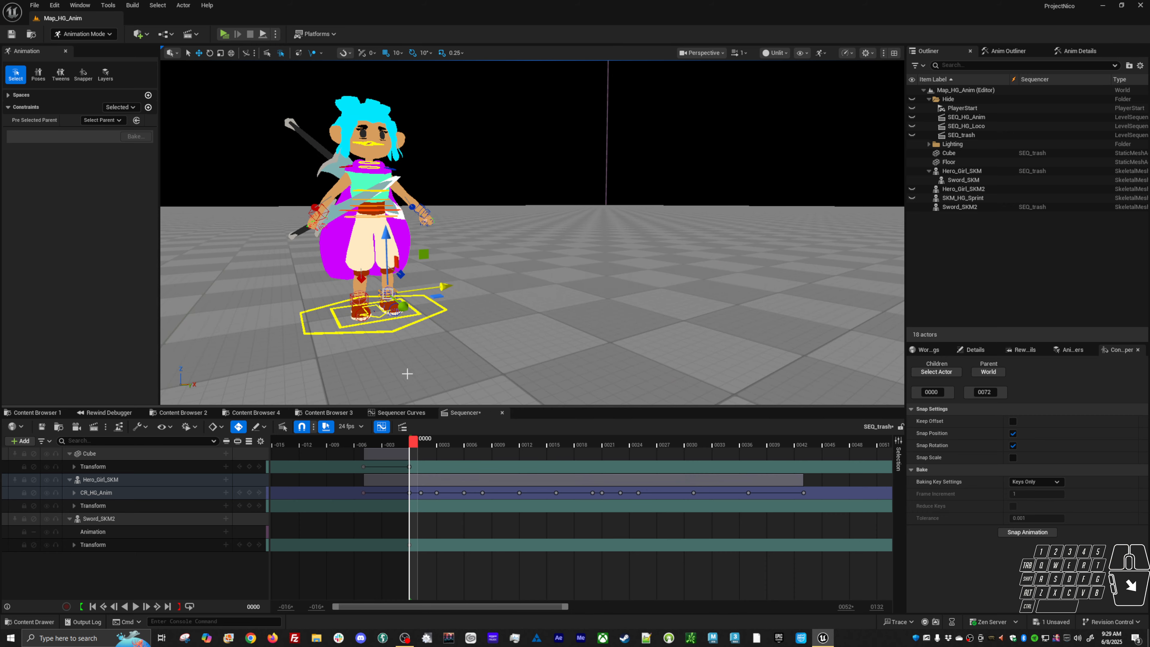
{"action": "left_click", "coordinate": [443, 442]}
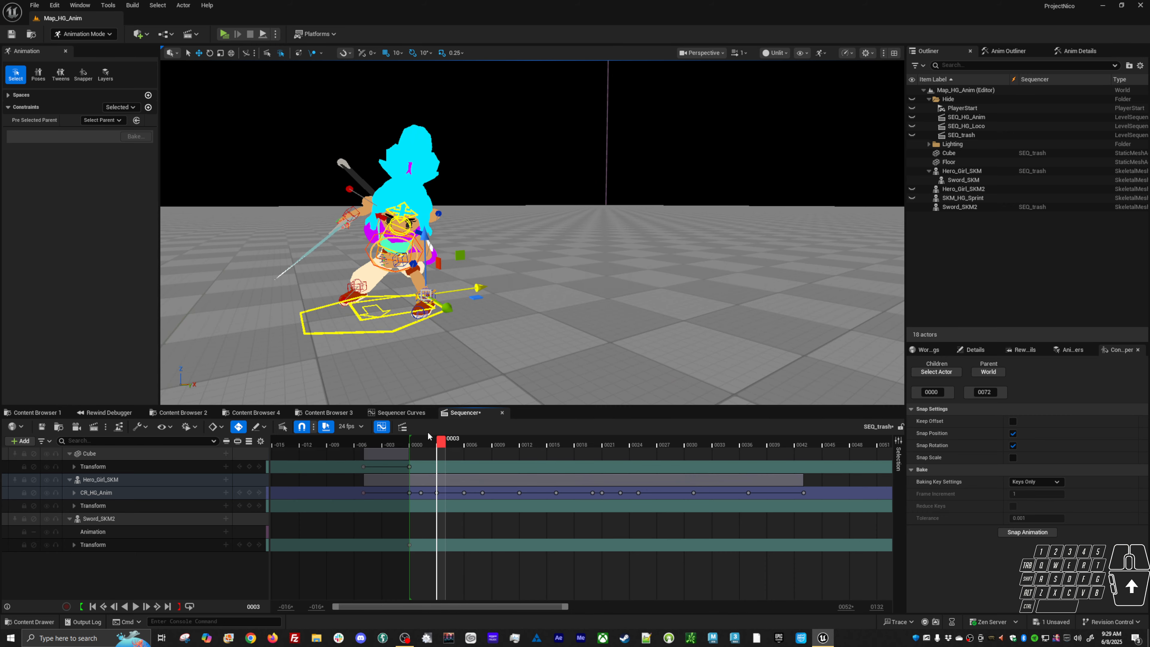
Select all the hero's rig controls and copy their frame 3 pose to frame 0
{"action": "left_click_drag", "start_coordinate": [352, 210], "coordinate": [394, 145], "text": "alt"}
{"action": "left_click_drag", "start_coordinate": [472, 289], "coordinate": [493, 301]}
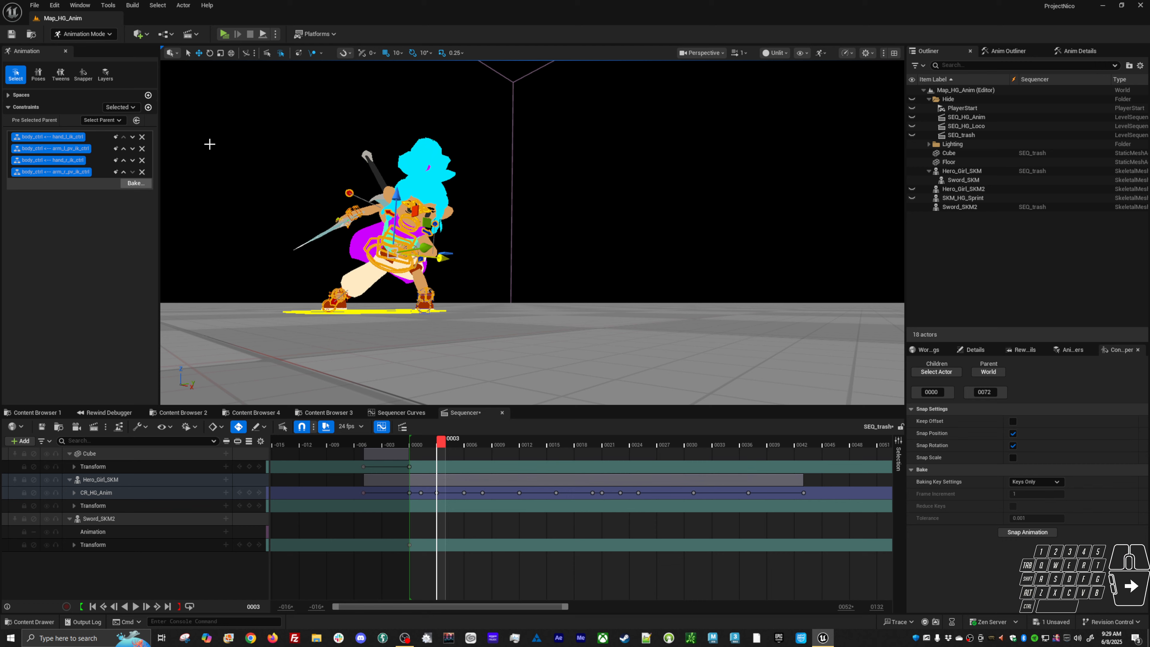
{"action": "left_click_drag", "start_coordinate": [297, 232], "coordinate": [413, 448], "text": "alt"}
{"action": "left_click_drag", "start_coordinate": [467, 317], "coordinate": [472, 290], "text": "alt"}
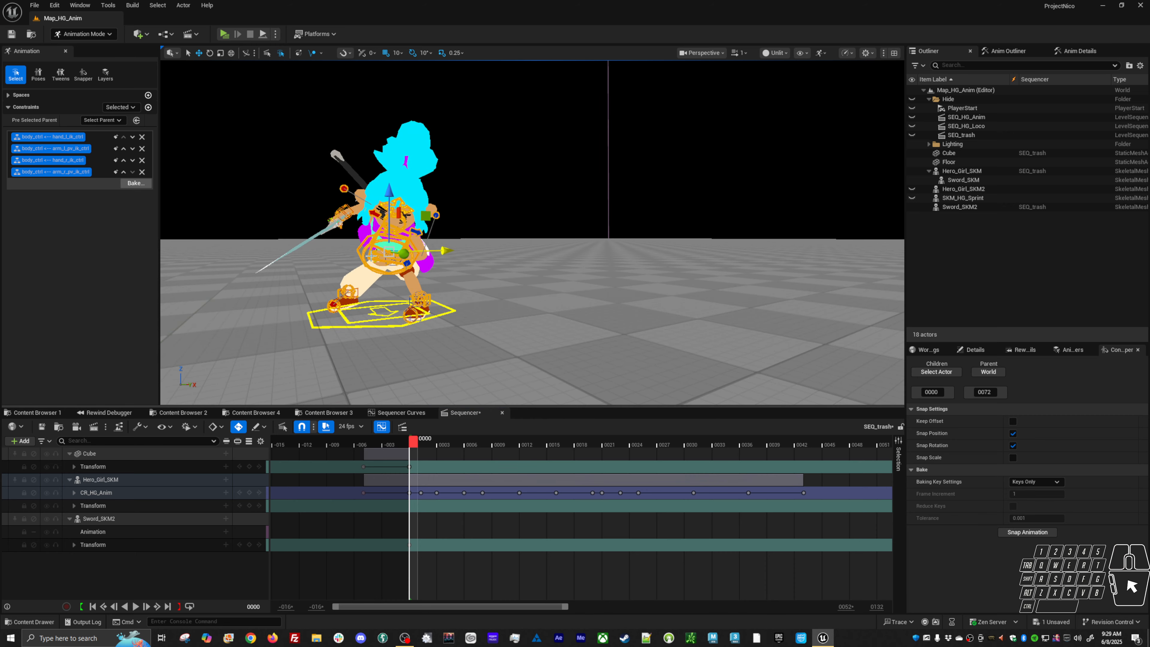
Raise body_ctrl at frame 0 and straighten the torso into a more upright stance
{"action": "key", "text": "Escape"}
{"action": "left_click_drag", "start_coordinate": [397, 181], "coordinate": [431, 292]}
{"action": "key", "text": "e"}
Adjust the hero's left foot control at frame 0 for the more upright stance
{"action": "left_click", "coordinate": [429, 295]}
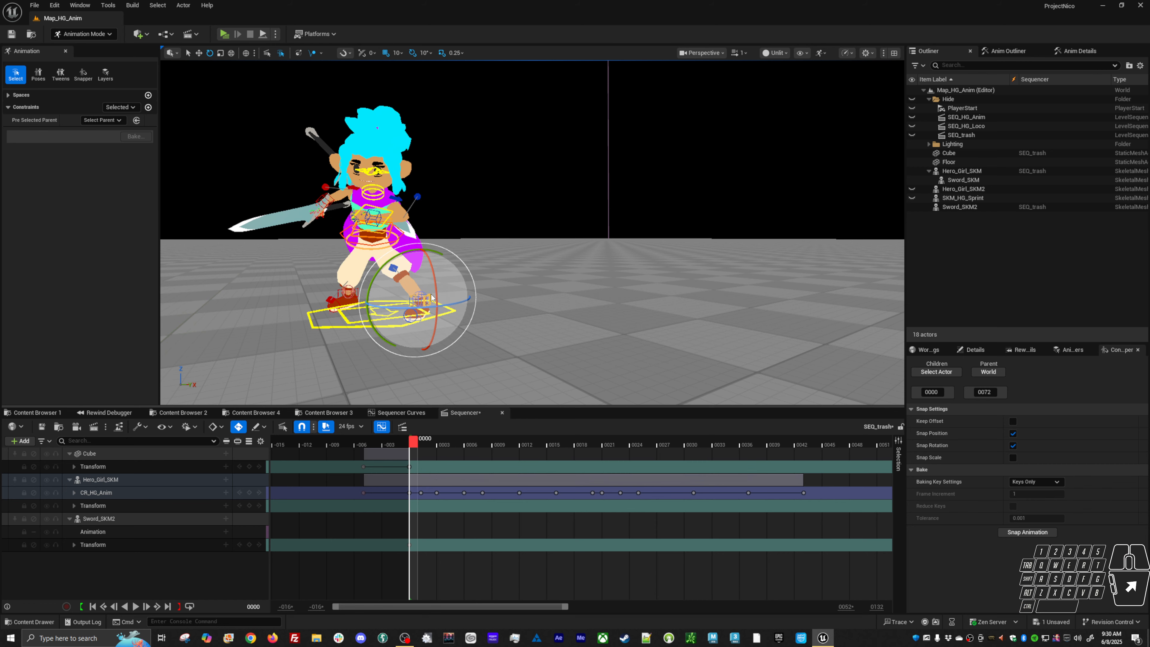
{"action": "left_click_drag", "start_coordinate": [438, 288], "coordinate": [411, 264], "text": "alt"}
{"action": "key", "text": "w"}
{"action": "key", "text": "e"}
Shift body_ctrl at frame 0 to rebalance the hero's hips over the feet
{"action": "left_click", "coordinate": [360, 240]}
{"action": "key", "text": "w"}
{"action": "left_click_drag", "start_coordinate": [413, 203], "coordinate": [382, 208]}
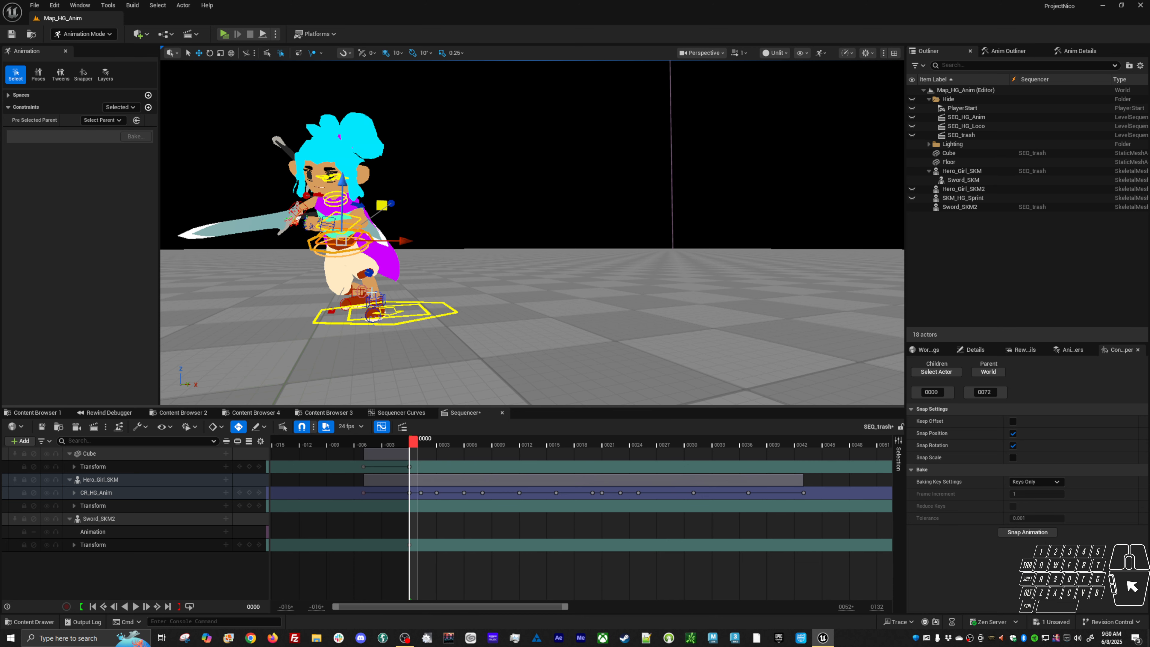
Move the hero's left foot control farther out from the body at frame 0 to widen the stance
{"action": "left_click", "coordinate": [372, 293]}
{"action": "left_click_drag", "start_coordinate": [387, 288], "coordinate": [396, 330]}
{"action": "left_click", "coordinate": [384, 306]}
Rotate body_ctrl at frame 0 so the hero's torso leans forward over the bent leg
{"action": "key", "text": "e"}
{"action": "left_click", "coordinate": [324, 245]}
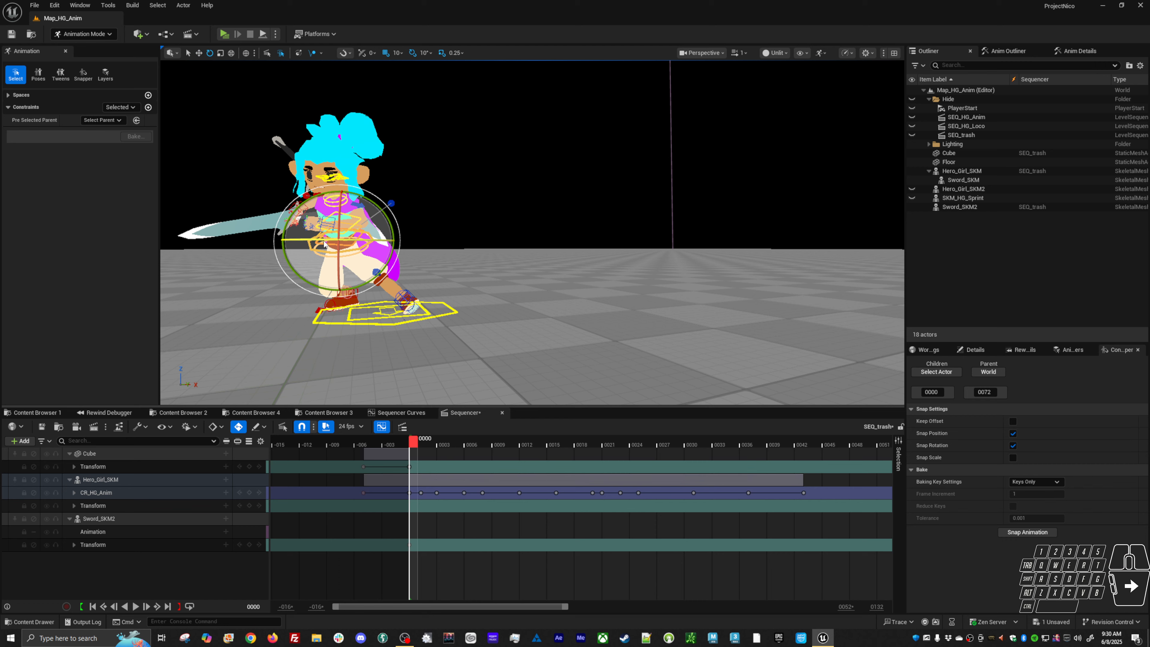
{"action": "left_click_drag", "start_coordinate": [324, 244], "coordinate": [359, 261]}
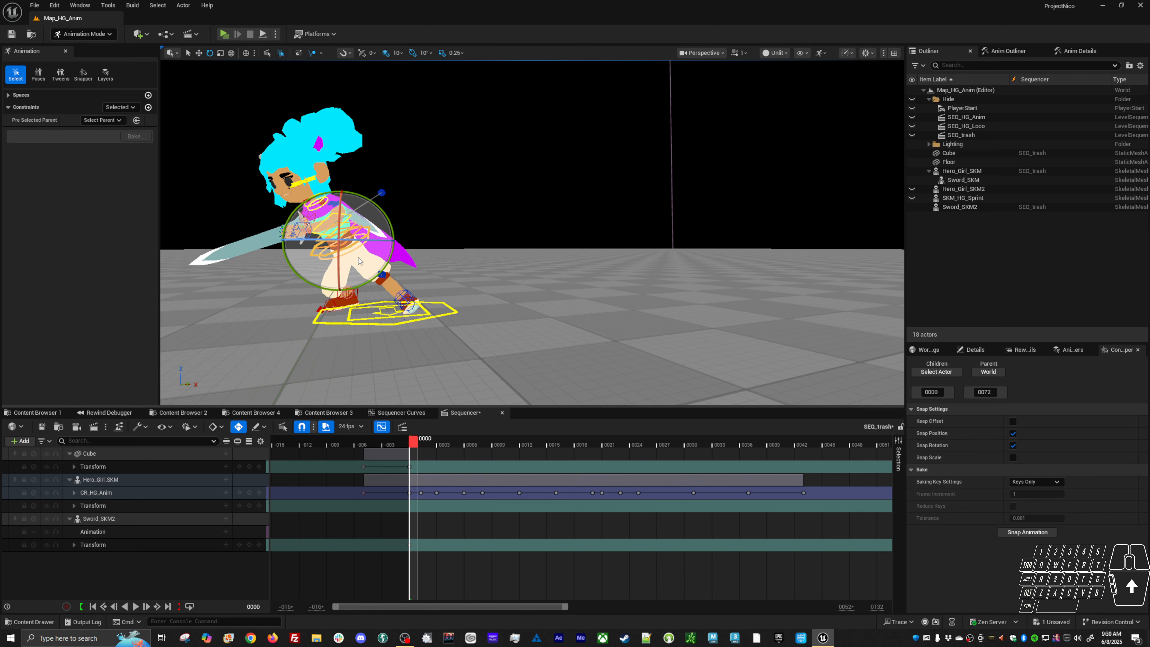
Step between the keyed poses and scrub from frame 3 to frame 5 to check the launch into the jump
{"action": "key", "text": "period"}
{"action": "key", "text": "comma"}
{"action": "key", "text": "period"}
{"action": "key", "text": "comma"}
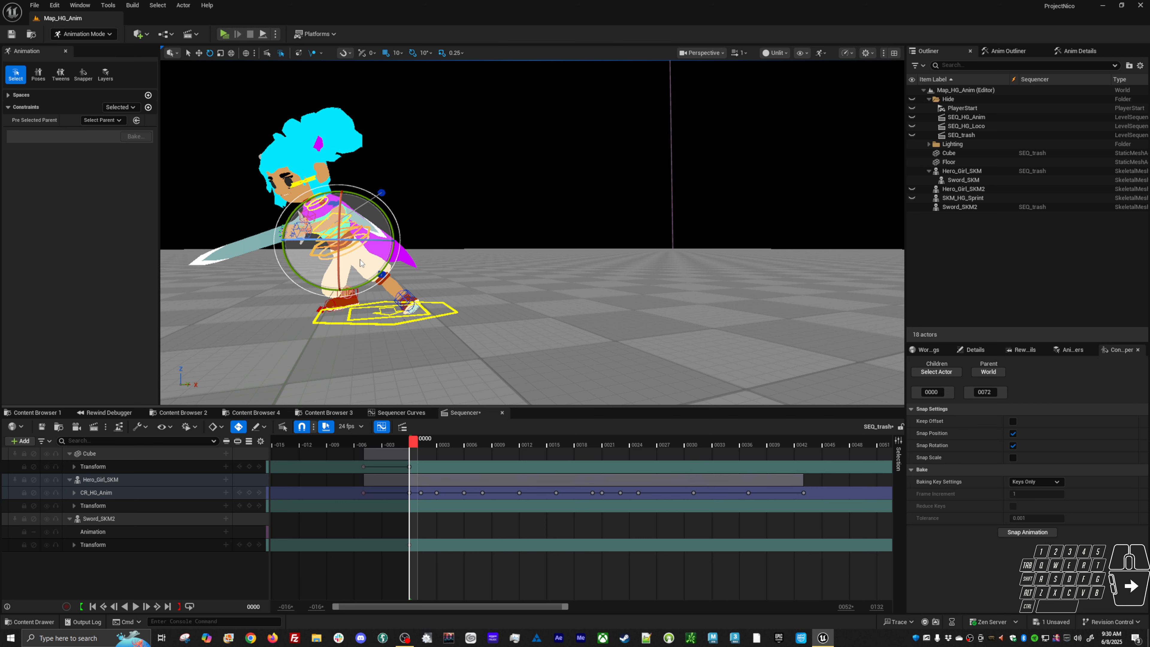
{"action": "key", "text": "period"}
{"action": "mouse_move", "coordinate": [444, 444]}
{"action": "left_mouse_down"}
{"action": "mouse_move", "coordinate": [475, 444]}
{"action": "mouse_move", "coordinate": [438, 443]}
{"action": "mouse_move", "coordinate": [458, 443]}
{"action": "left_mouse_up"}
{"action": "right_click_drag", "start_coordinate": [453, 203], "coordinate": [458, 173], "text": "alt"}
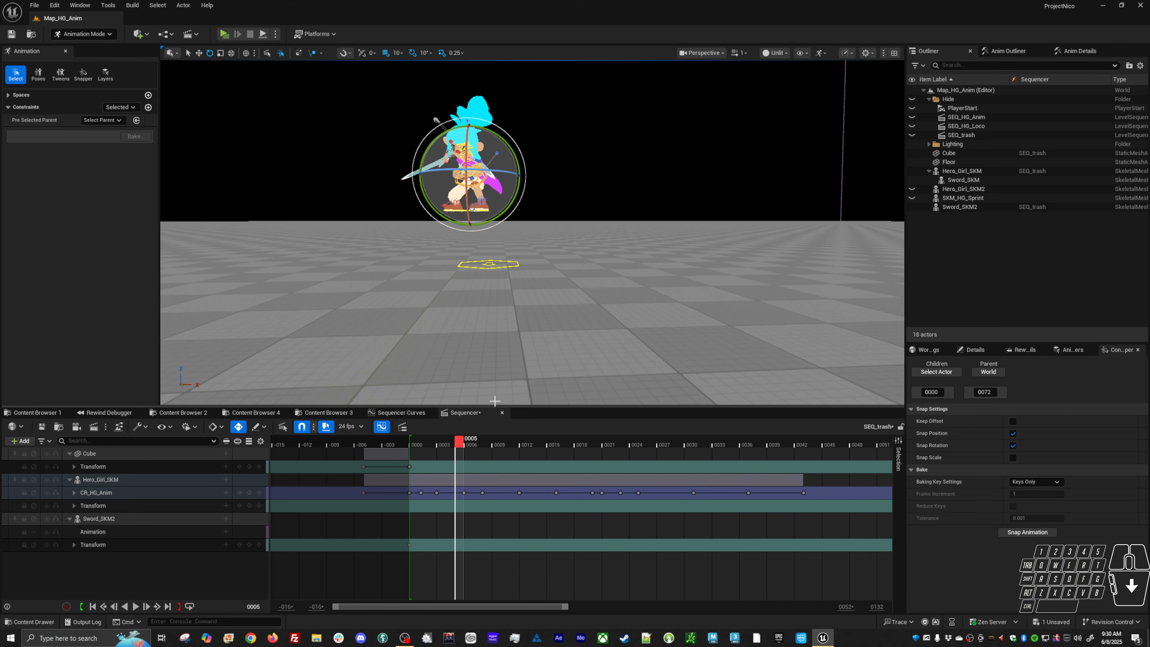
{"action": "left_click_drag", "start_coordinate": [463, 444], "coordinate": [442, 416]}
Pin a motion trail for body_ctrl in the viewport, with Show Trails On Selection turned off
{"action": "left_click", "coordinate": [505, 277]}
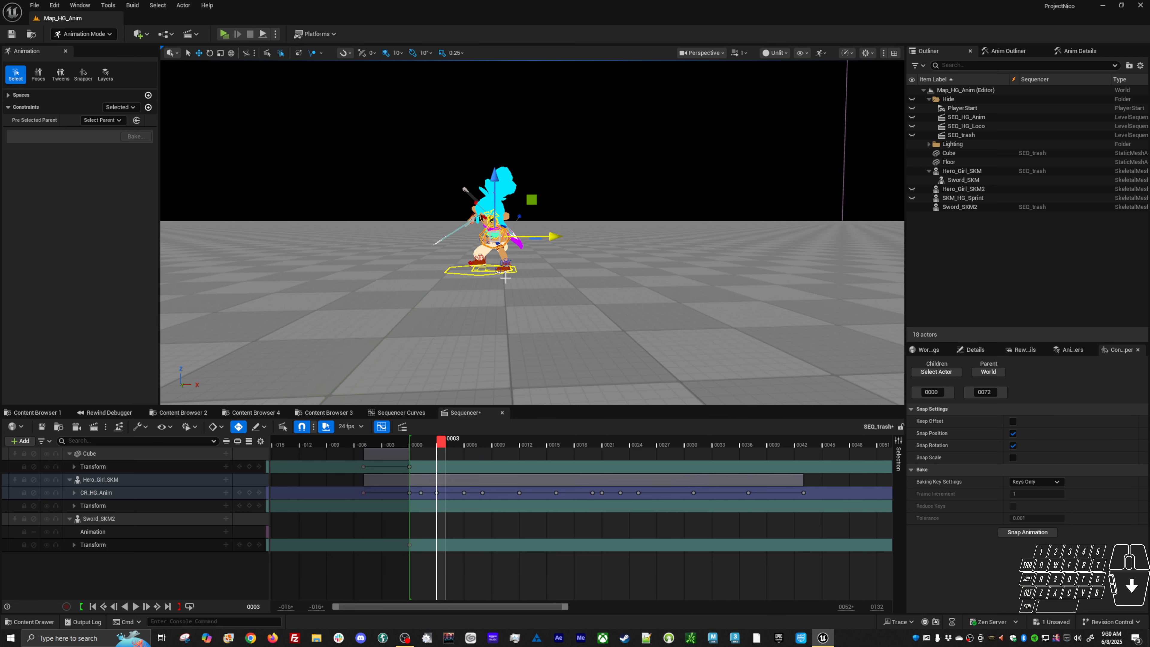
{"action": "left_click", "coordinate": [511, 274]}
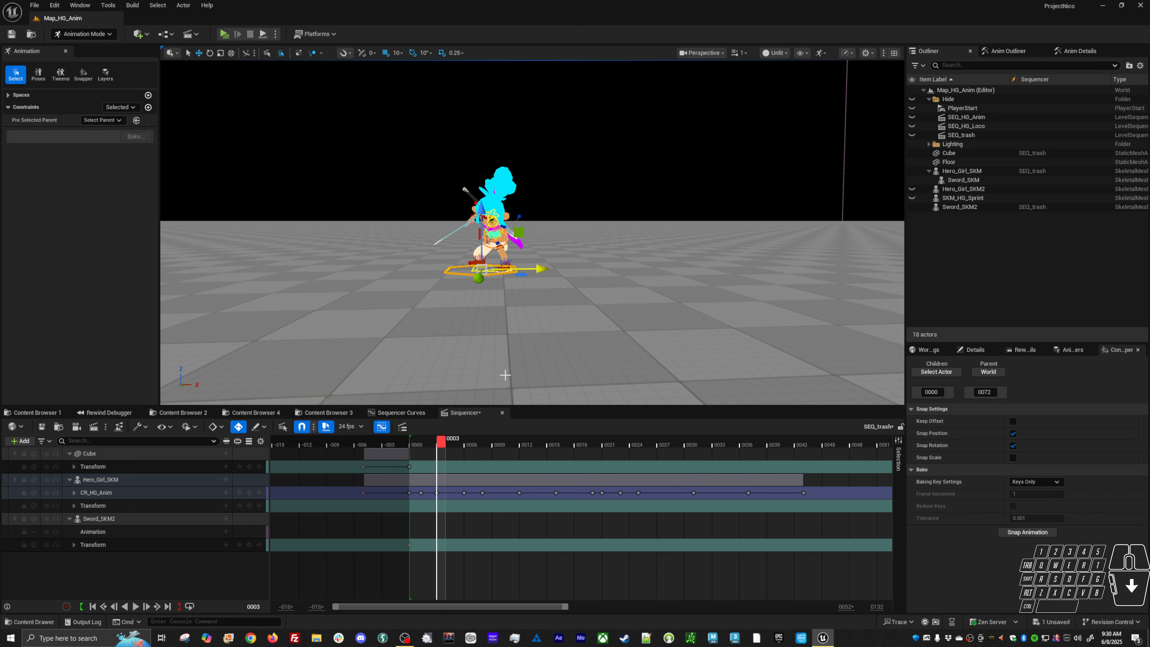
{"action": "key", "text": "Escape"}
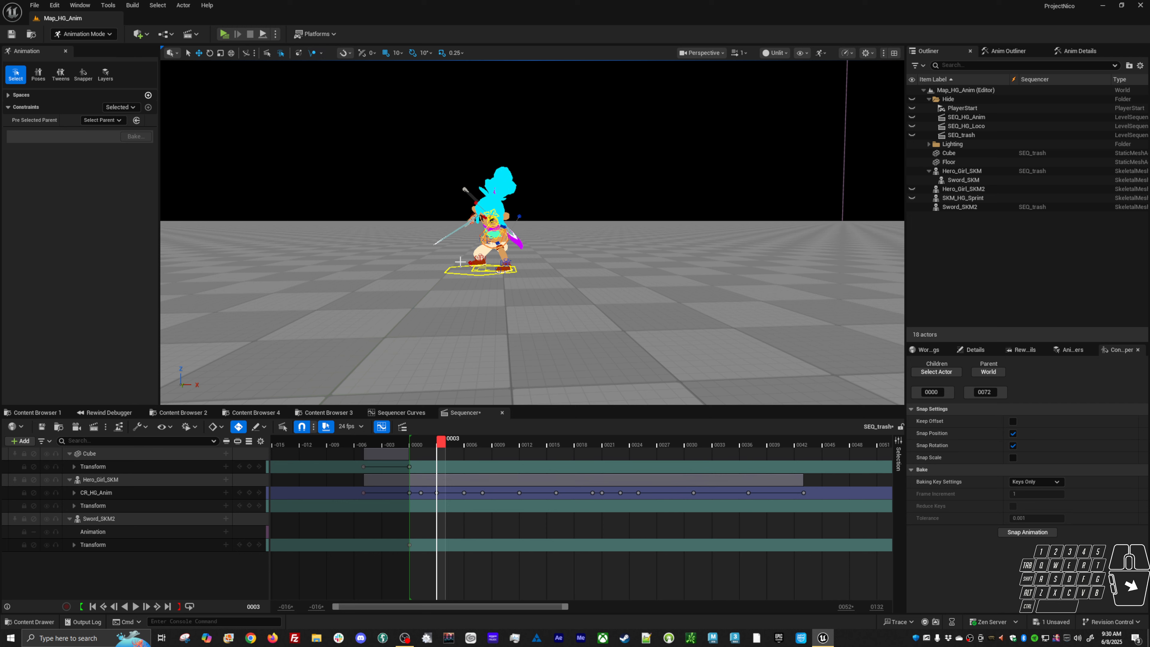
{"action": "left_click", "coordinate": [480, 234]}
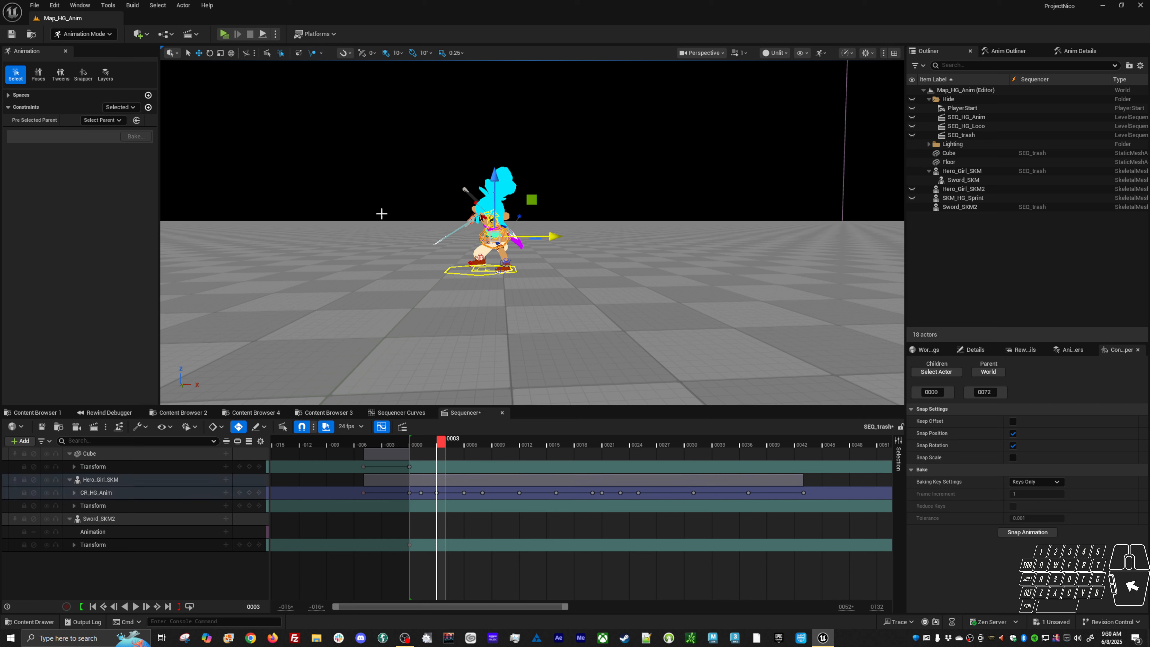
{"action": "left_click", "coordinate": [313, 53]}
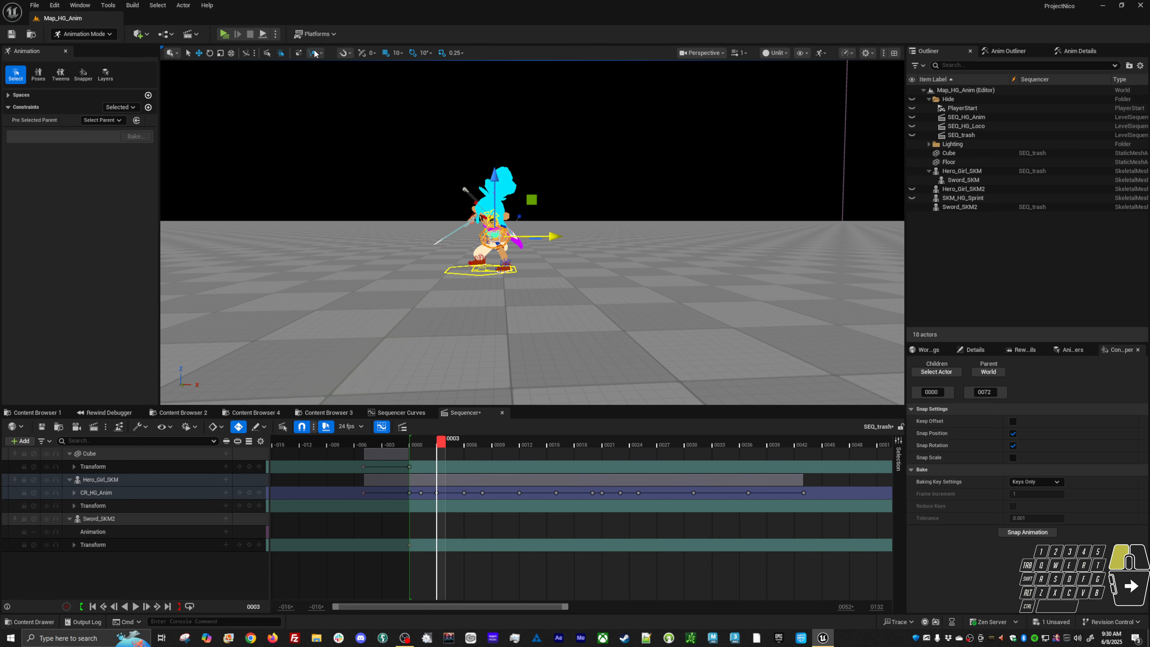
{"action": "left_click", "coordinate": [313, 53]}
{"action": "left_click", "coordinate": [321, 53]}
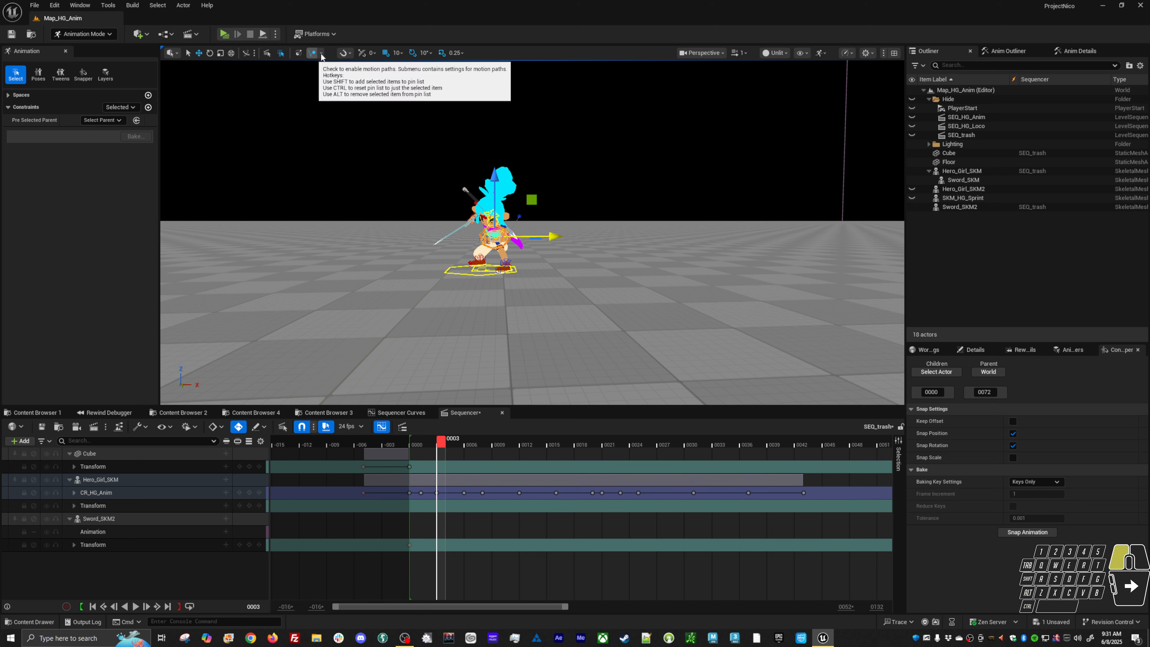
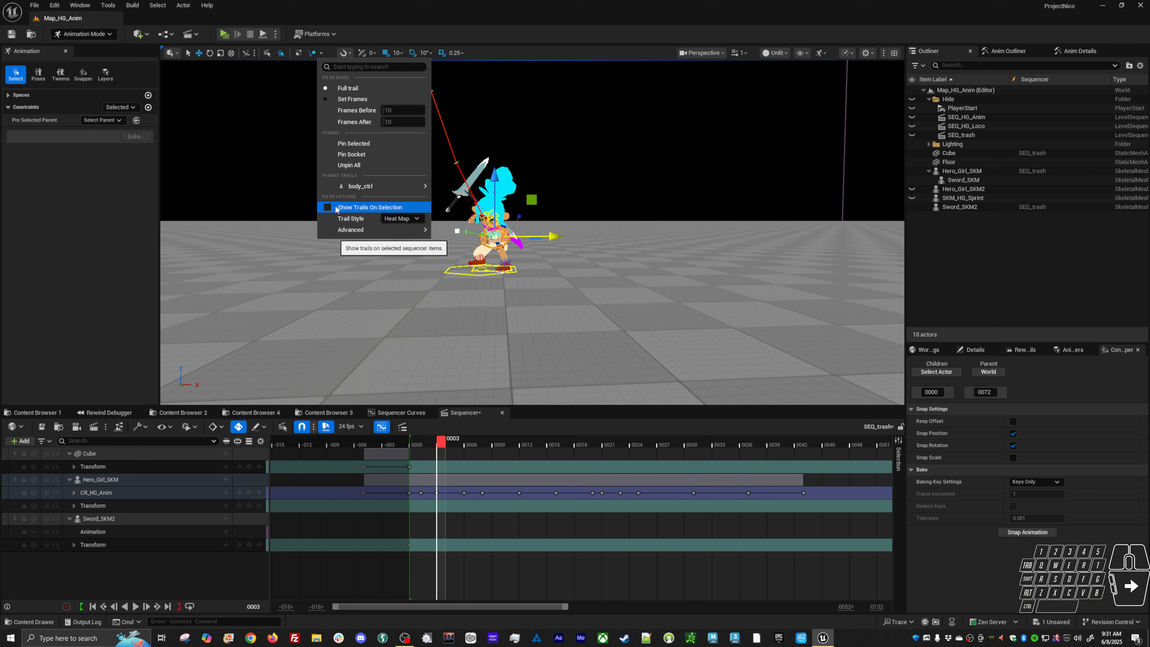
Play the animation and examine body_ctrl's motion trail through the jump from several angles
{"action": "left_click_drag", "start_coordinate": [344, 253], "coordinate": [398, 314], "text": "alt"}
{"action": "right_click_drag", "start_coordinate": [398, 314], "coordinate": [468, 314], "text": "alt"}
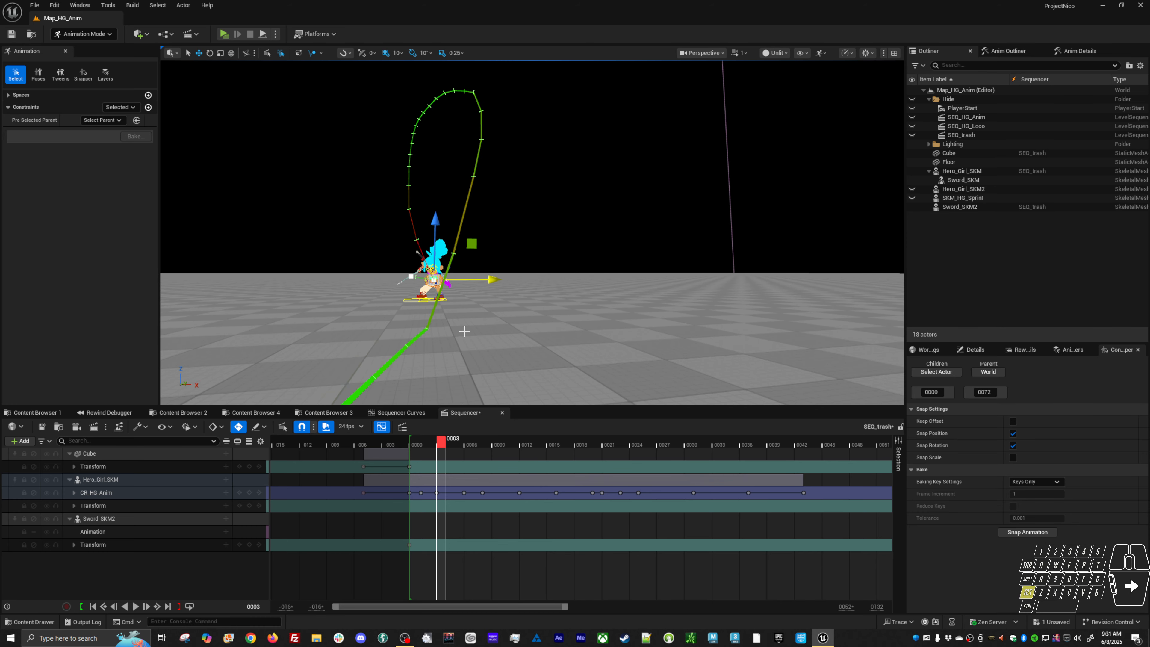
{"action": "key", "text": "space"}
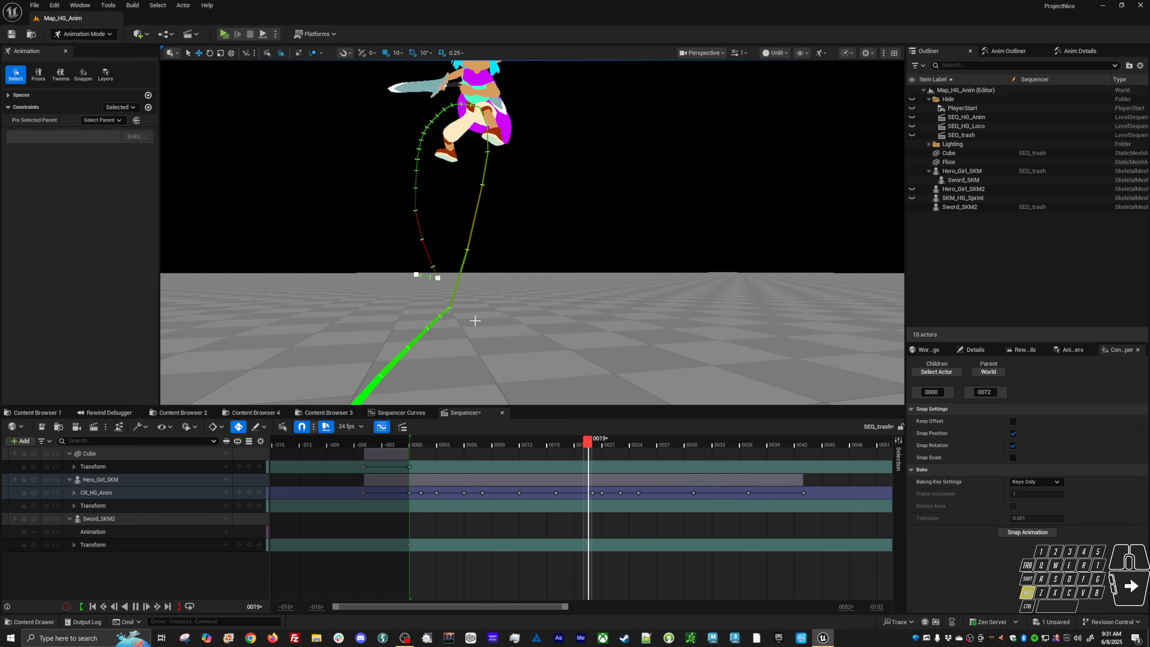
{"action": "left_click_drag", "start_coordinate": [475, 320], "coordinate": [521, 320], "text": "alt"}
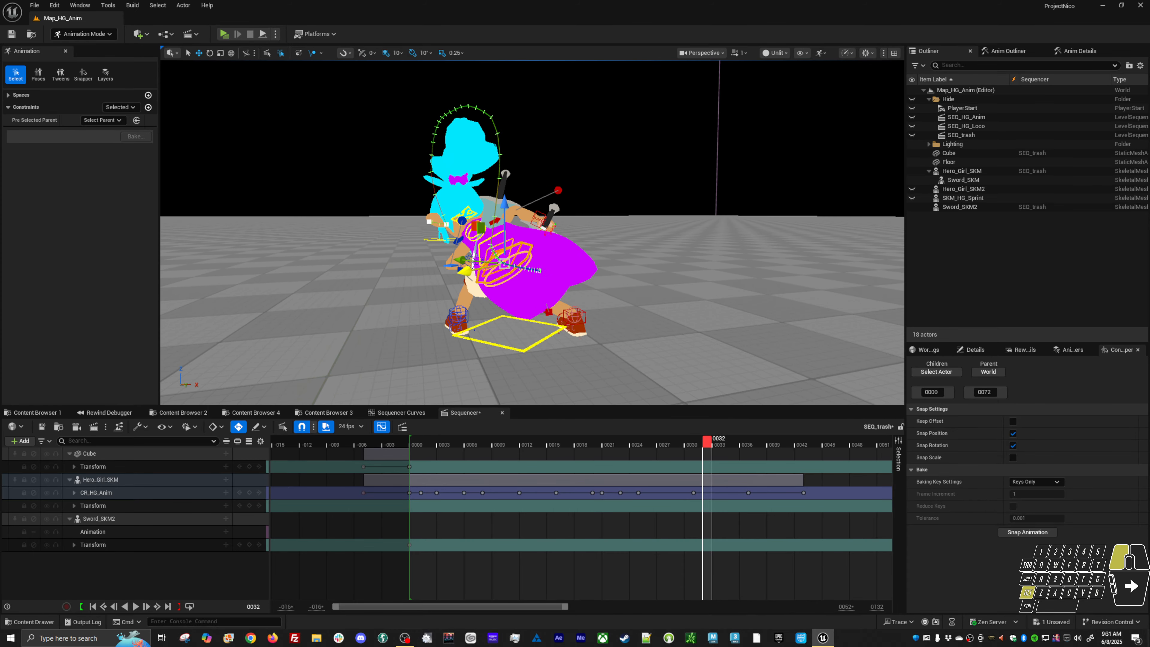
{"action": "right_click_drag", "start_coordinate": [472, 320], "coordinate": [507, 321], "text": "alt"}
{"action": "middle_click_drag", "start_coordinate": [507, 321], "coordinate": [562, 335], "text": "alt"}
{"action": "right_click_drag", "start_coordinate": [472, 320], "coordinate": [534, 321], "text": "alt"}
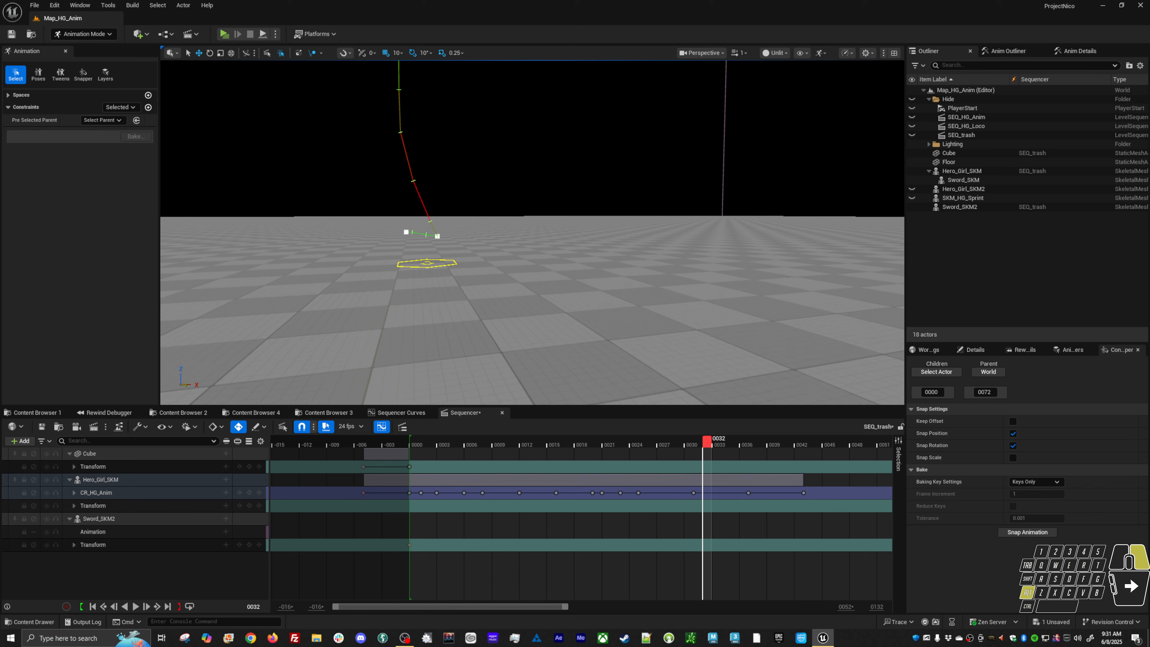
Return to frame 3 and display the animation curves of body_offset_ctrl in the curve editor
{"action": "mouse_move", "coordinate": [426, 437]}
{"action": "left_mouse_down"}
{"action": "mouse_move", "coordinate": [453, 439]}
{"action": "mouse_move", "coordinate": [441, 442]}
{"action": "left_mouse_up"}
{"action": "left_click_drag", "start_coordinate": [453, 326], "coordinate": [442, 328], "text": "alt"}
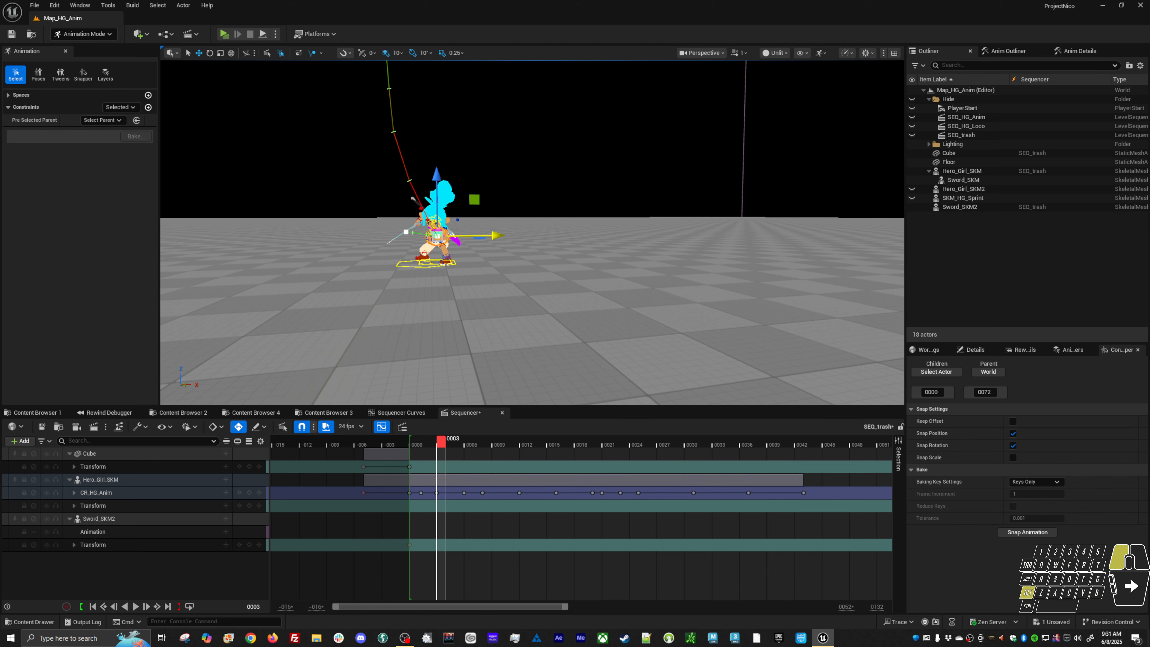
{"action": "left_click", "coordinate": [455, 266]}
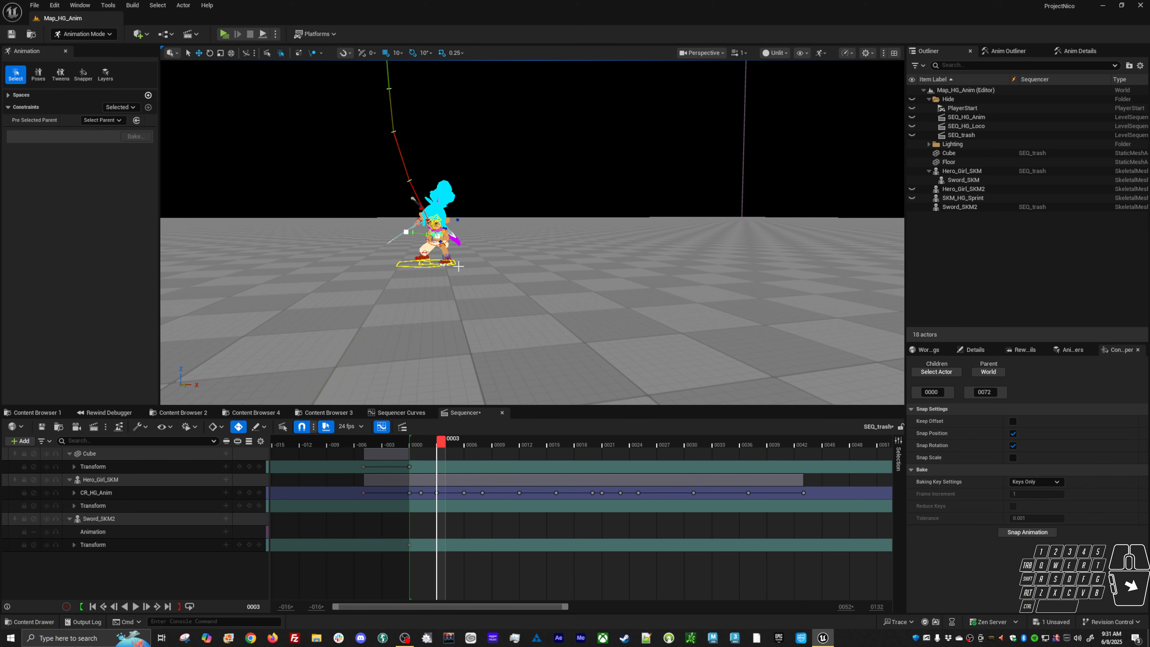
{"action": "left_click", "coordinate": [454, 262]}
{"action": "left_click", "coordinate": [402, 415]}
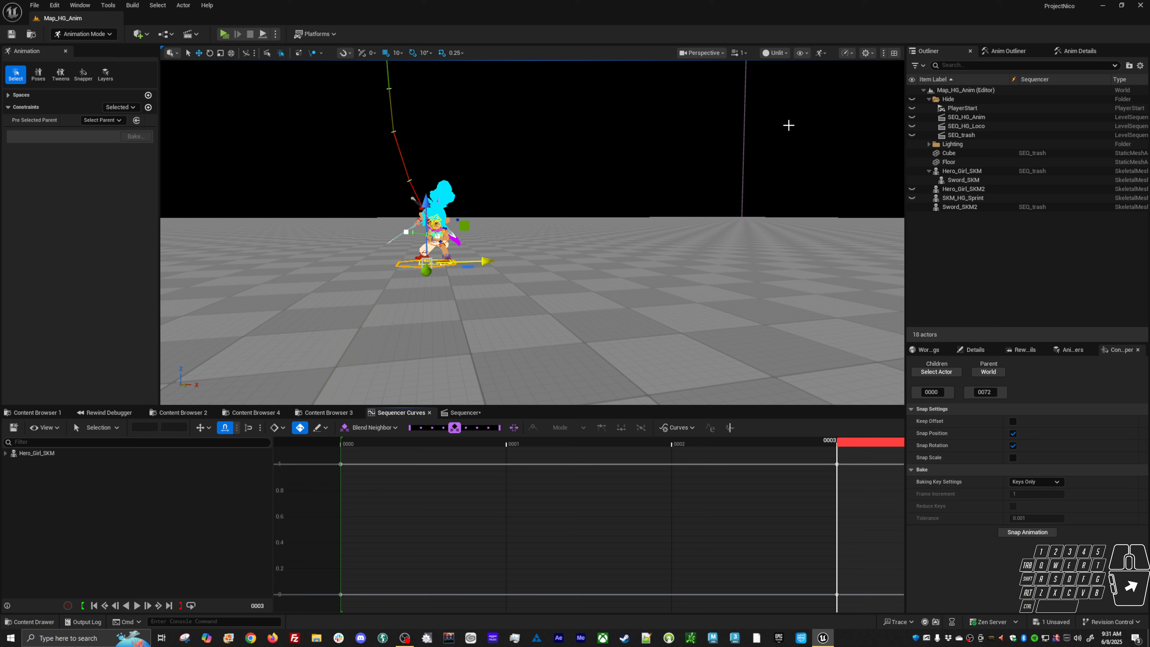
{"action": "left_click", "coordinate": [1007, 51]}
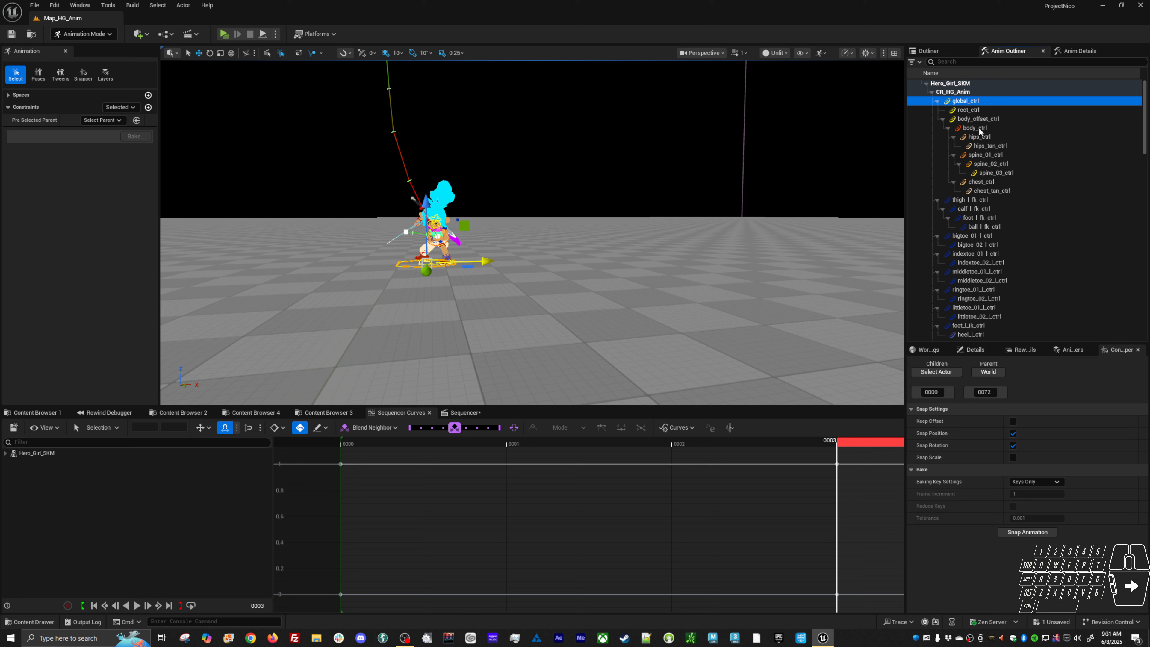
{"action": "left_click", "coordinate": [980, 119]}
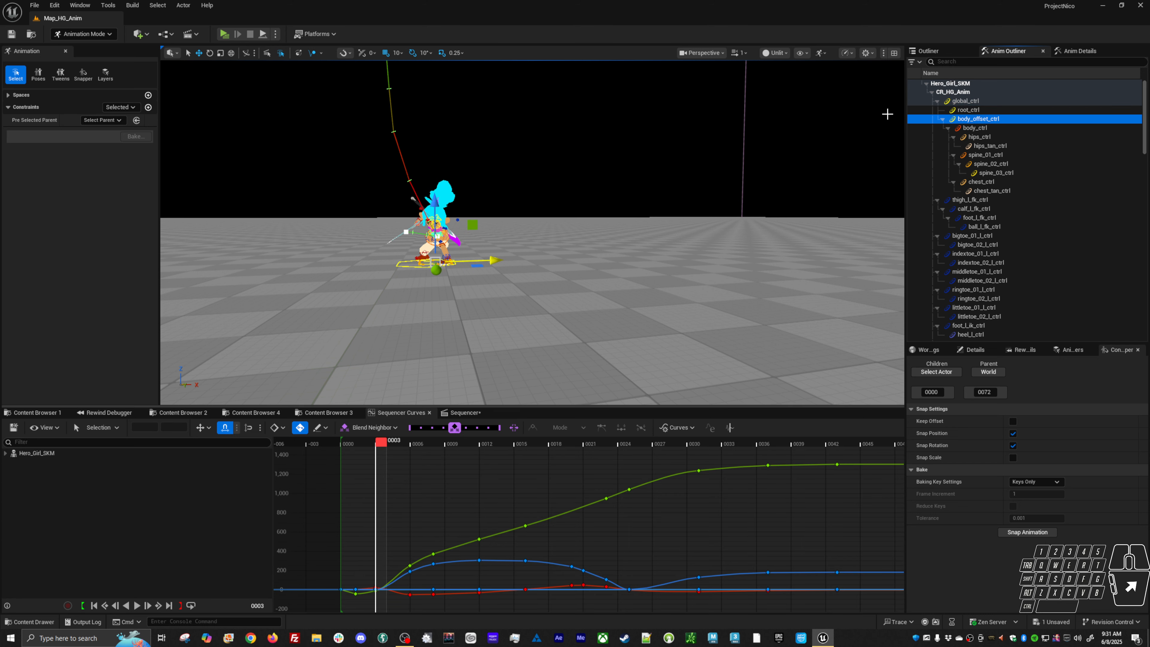
Isolate body_offset_ctrl's Location Y curve, try to shift its opening keys, and undo the move
{"action": "left_click", "coordinate": [1080, 51]}
{"action": "left_click", "coordinate": [978, 116]}
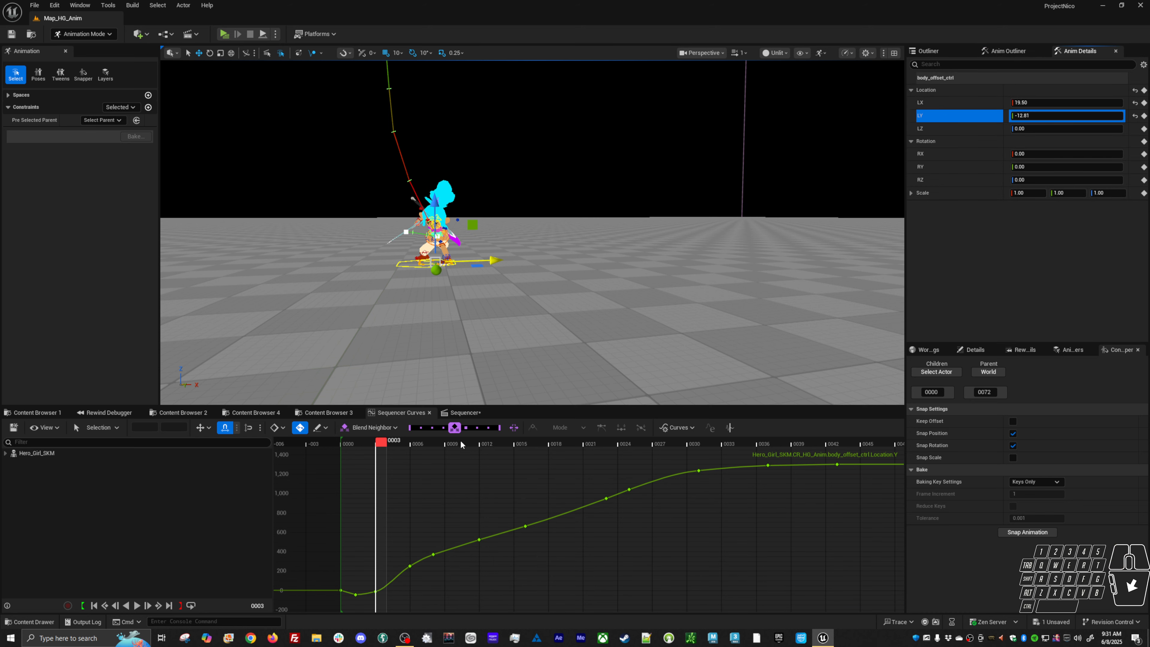
{"action": "left_click_drag", "start_coordinate": [393, 583], "coordinate": [351, 600]}
{"action": "key", "text": "w"}
{"action": "middle_click_drag", "start_coordinate": [389, 559], "coordinate": [392, 557], "text": "shift"}
{"action": "key", "text": "ctrl+z"}
Isolate body_offset_ctrl's Location X curve and lower its frame 3 key to about -36
{"action": "left_click", "coordinate": [959, 102]}
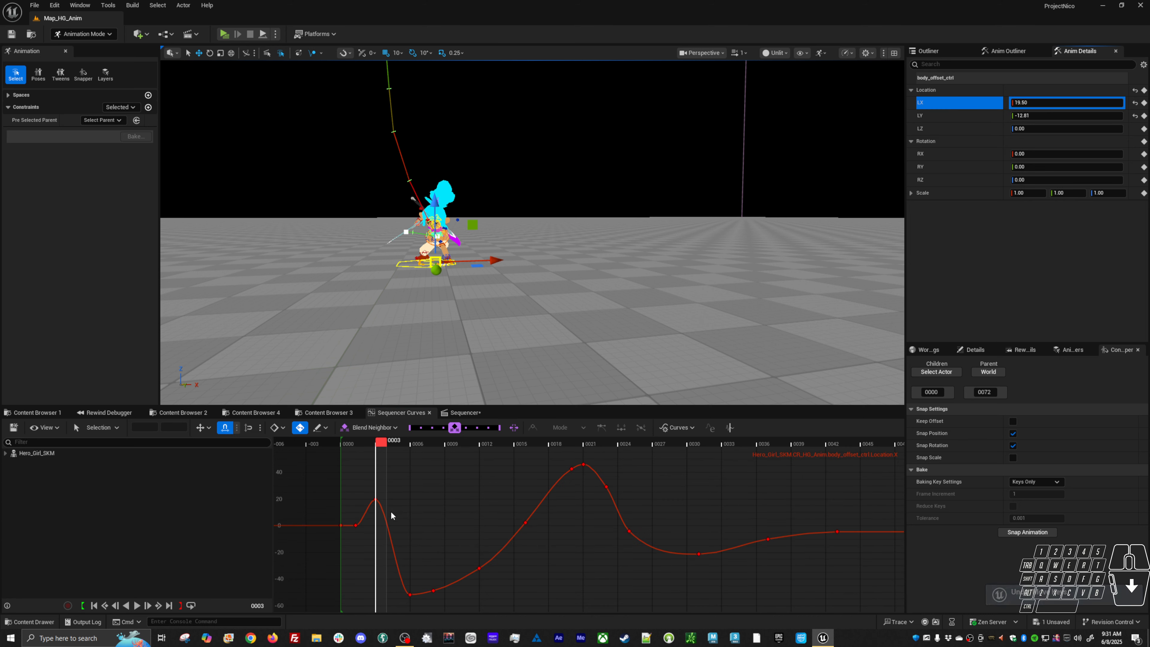
{"action": "left_click", "coordinate": [375, 499]}
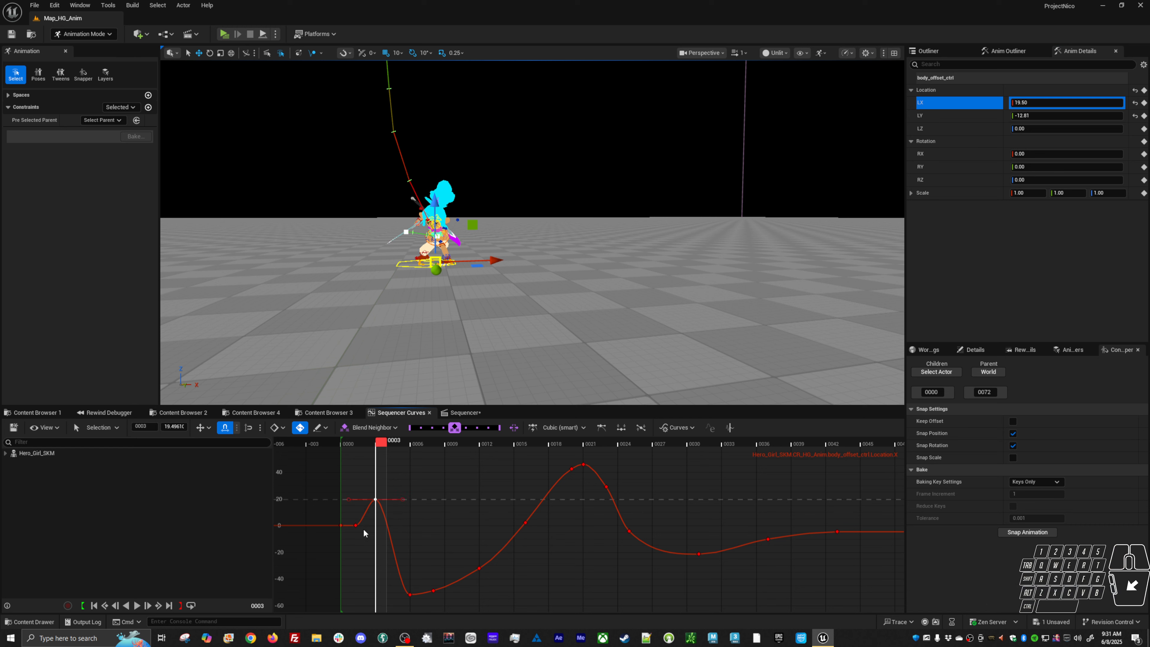
{"action": "middle_click_drag", "start_coordinate": [426, 455], "coordinate": [422, 530], "text": "shift"}
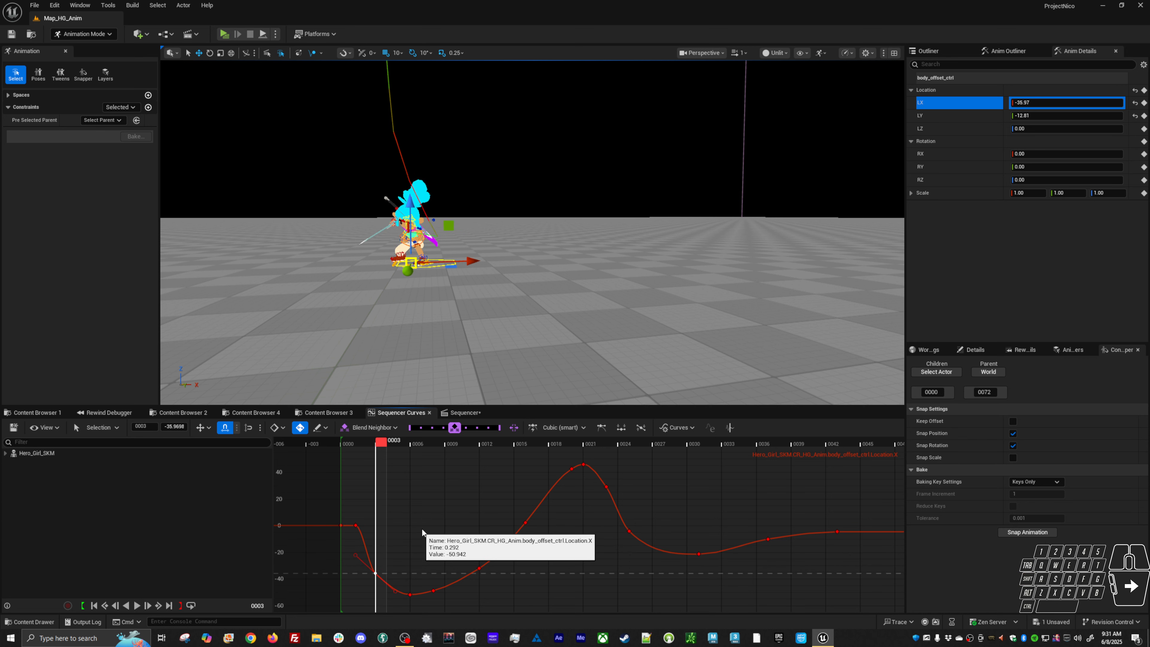
Return to frame 0 and reposition the hero's body control relative to the planted feet
{"action": "mouse_move", "coordinate": [347, 444]}
{"action": "left_mouse_down"}
{"action": "mouse_move", "coordinate": [358, 445]}
{"action": "mouse_move", "coordinate": [336, 449]}
{"action": "mouse_move", "coordinate": [350, 448]}
{"action": "left_mouse_up"}
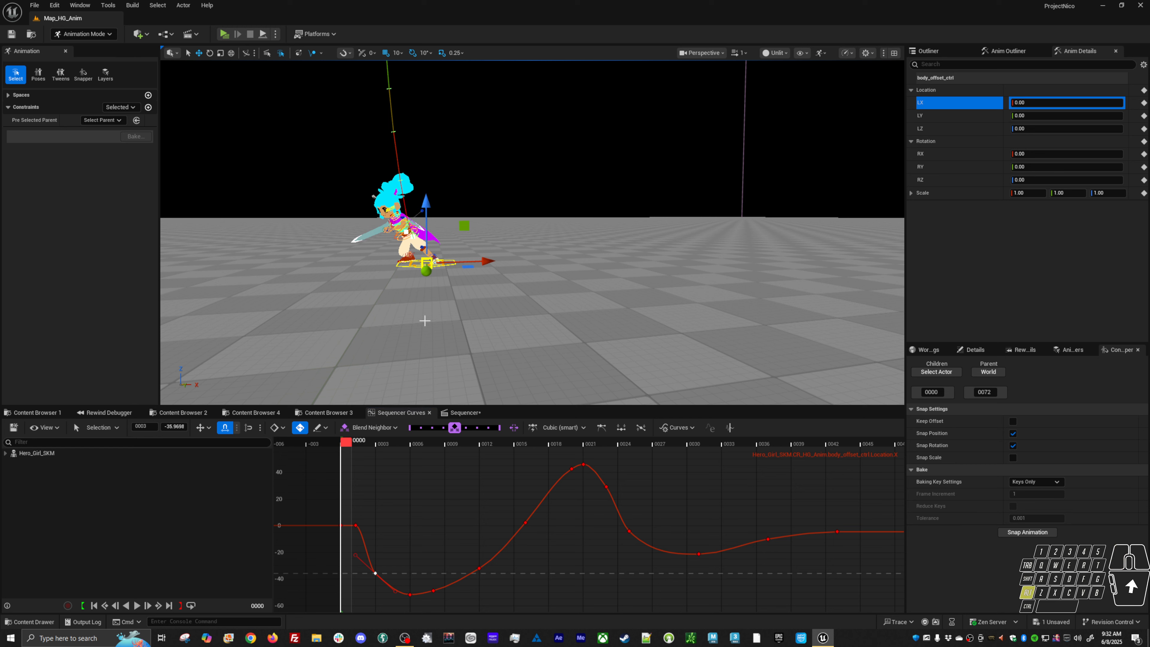
{"action": "left_click", "coordinate": [342, 525]}
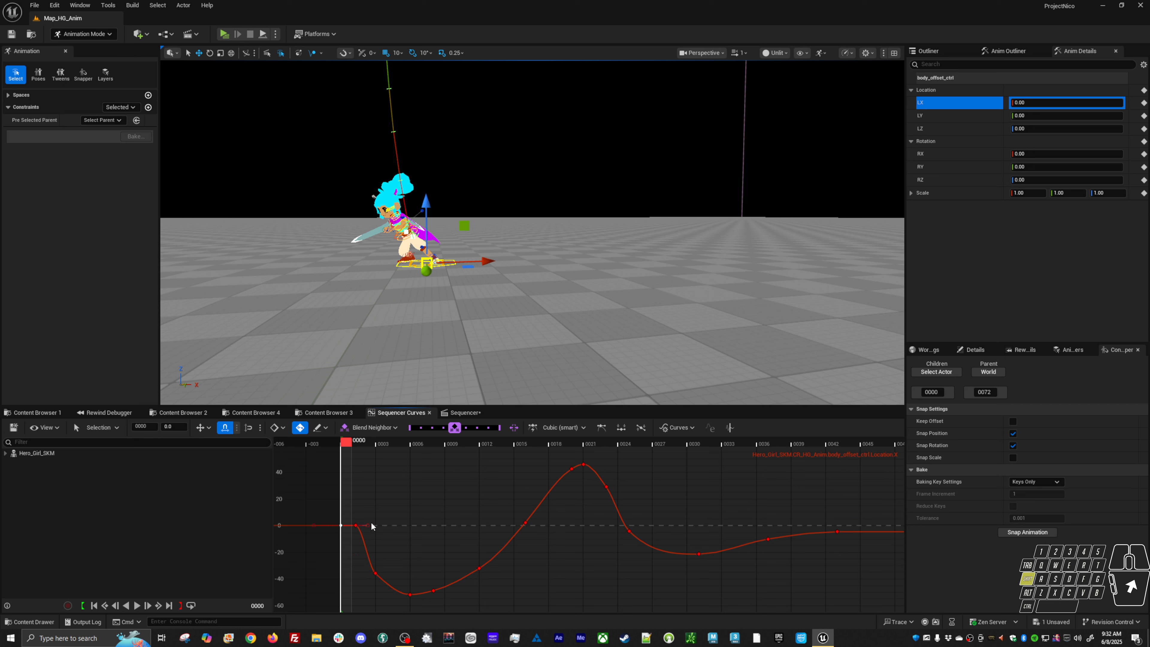
{"action": "right_click_drag", "start_coordinate": [430, 357], "coordinate": [416, 295], "text": "alt"}
{"action": "left_click", "coordinate": [392, 200]}
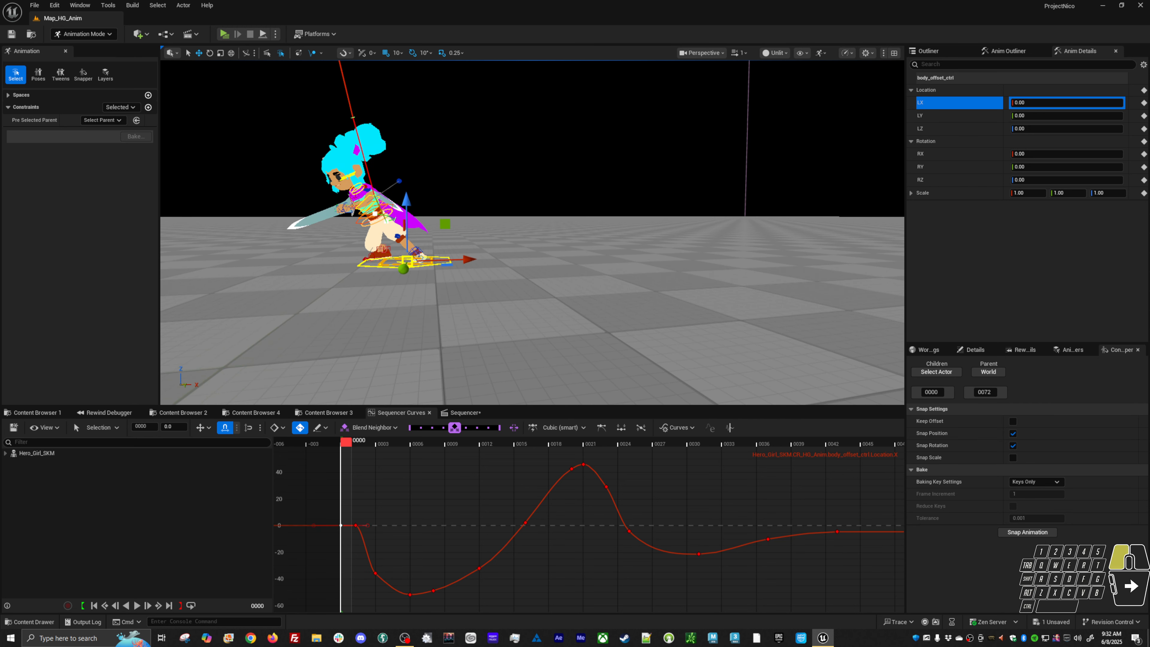
{"action": "left_click_drag", "start_coordinate": [411, 213], "coordinate": [452, 174]}
{"action": "key", "text": "e"}
{"action": "key", "text": "w"}
{"action": "mouse_move", "coordinate": [443, 219]}
{"action": "left_mouse_down", "text": "alt"}
{"action": "mouse_move", "coordinate": [480, 219]}
{"action": "mouse_move", "coordinate": [459, 217]}
{"action": "left_mouse_up", "text": "alt"}
{"action": "right_click_drag", "start_coordinate": [436, 284], "coordinate": [491, 283], "text": "alt"}
{"action": "left_click", "coordinate": [398, 283]}
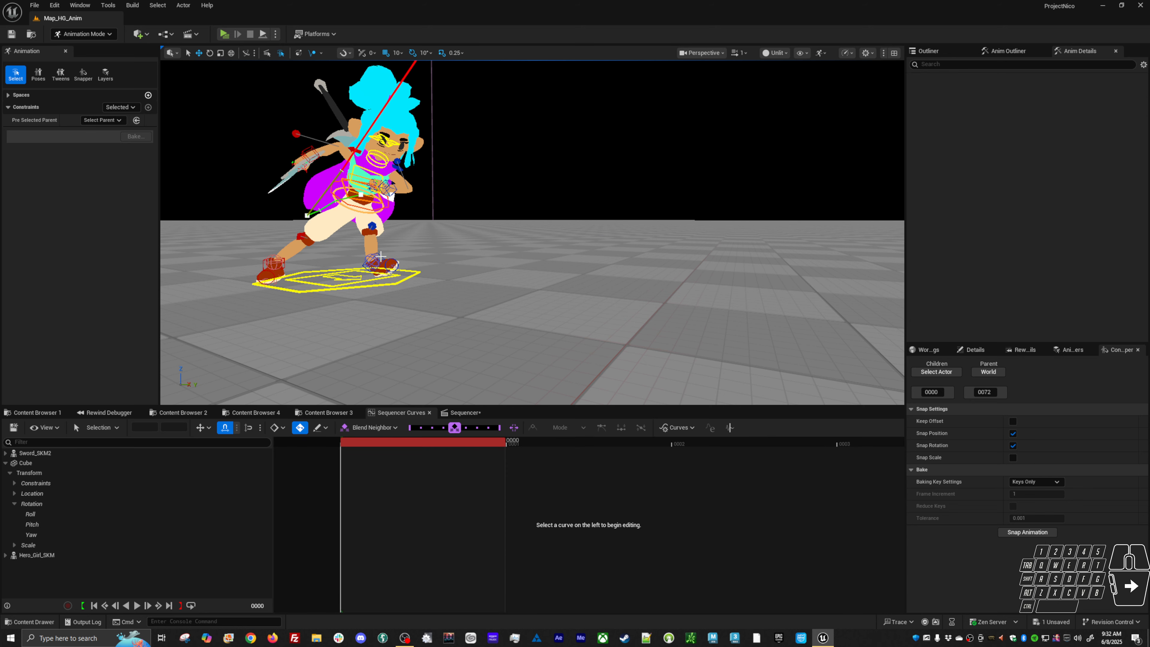
Rotate the left foot IK control at frame 0 to about RX -4.2, RY -11.5, RZ 14.7 to flatten the foot
{"action": "left_click", "coordinate": [381, 256]}
{"action": "left_click_drag", "start_coordinate": [444, 311], "coordinate": [389, 285], "text": "alt"}
{"action": "key", "text": "e"}
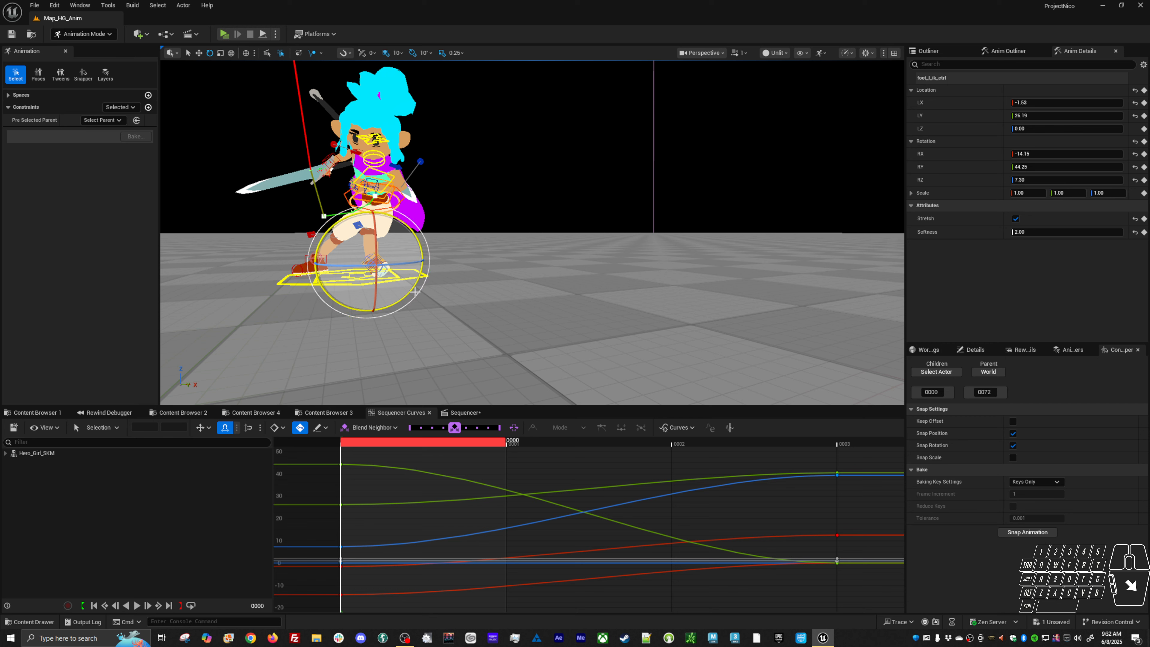
{"action": "left_click_drag", "start_coordinate": [415, 296], "coordinate": [380, 329]}
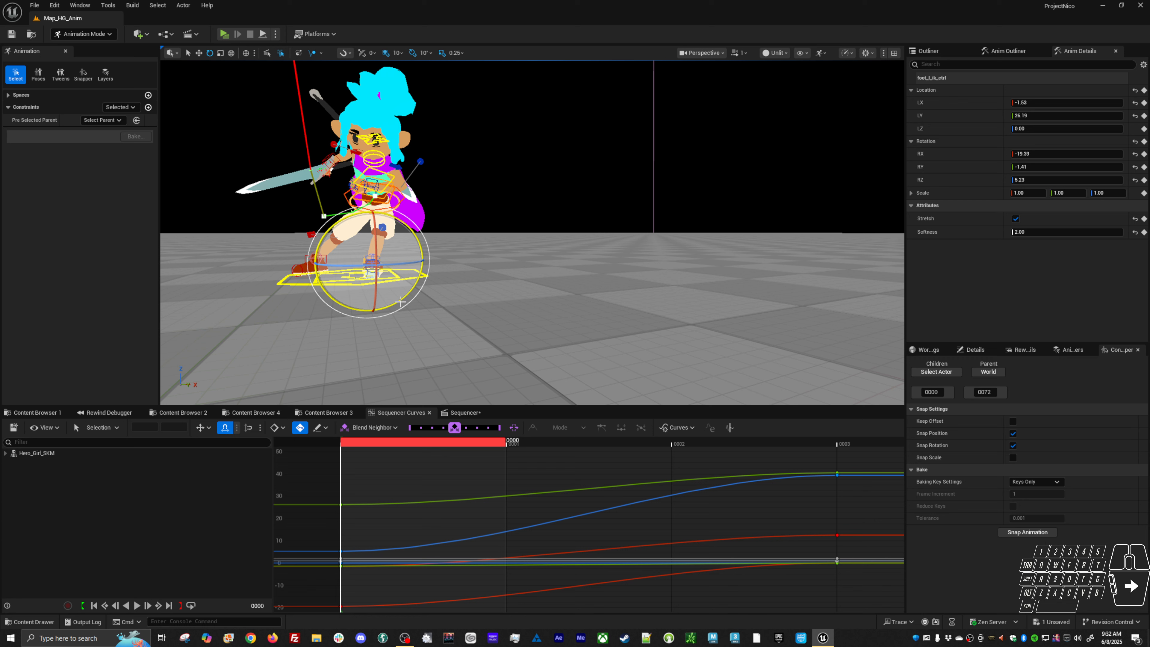
{"action": "left_click_drag", "start_coordinate": [401, 301], "coordinate": [381, 298]}
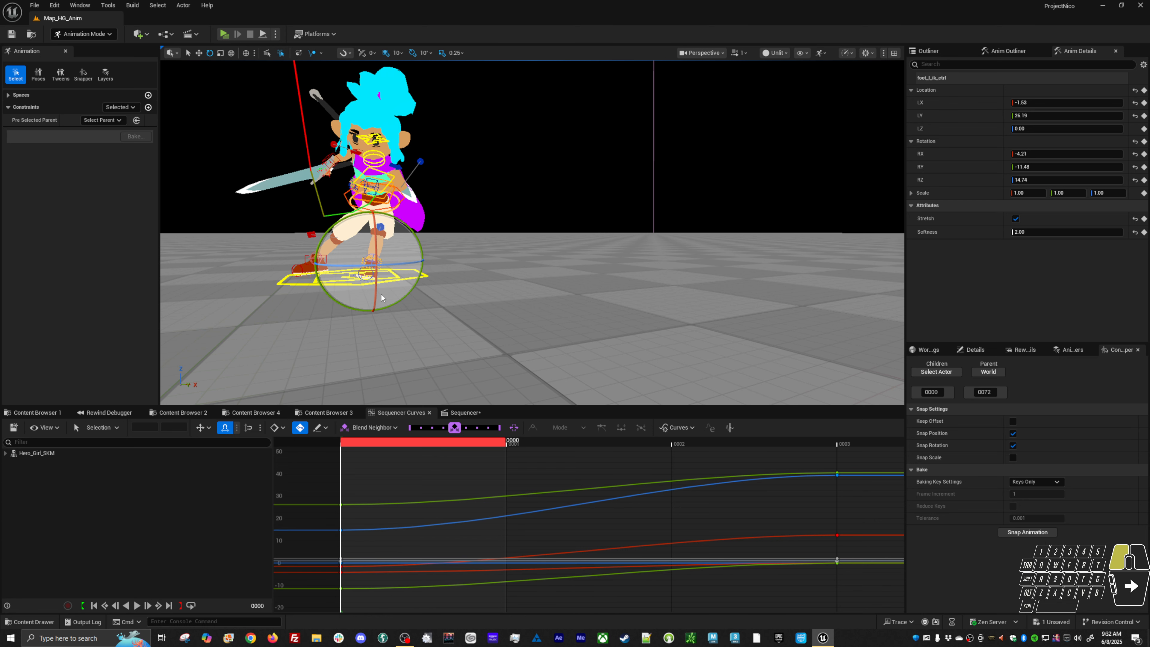
Return to the Sequencer timeline and scrub from frame 0 to frame 4 to check the feet at launch
{"action": "left_click_drag", "start_coordinate": [428, 260], "coordinate": [489, 289], "text": "alt"}
{"action": "left_click", "coordinate": [473, 413]}
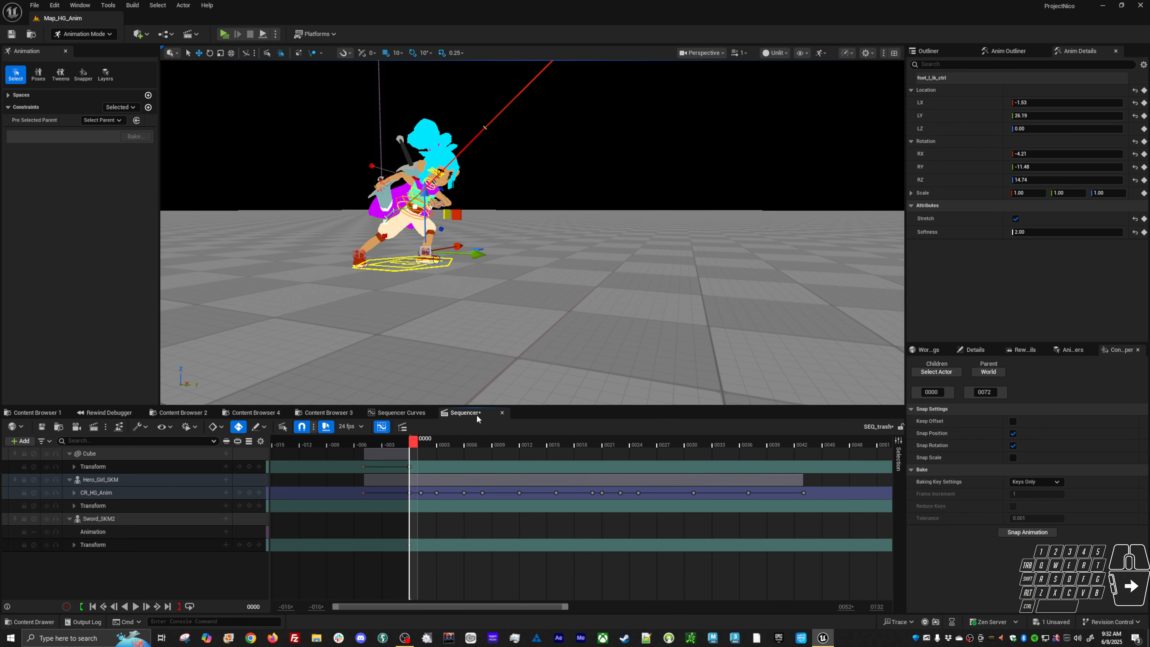
{"action": "mouse_move", "coordinate": [424, 451]}
{"action": "left_mouse_down"}
{"action": "mouse_move", "coordinate": [415, 451]}
{"action": "mouse_move", "coordinate": [435, 449]}
{"action": "mouse_move", "coordinate": [414, 445]}
{"action": "left_mouse_up"}
{"action": "left_click_drag", "start_coordinate": [381, 285], "coordinate": [226, 265], "text": "alt"}
{"action": "left_click", "coordinate": [342, 263]}
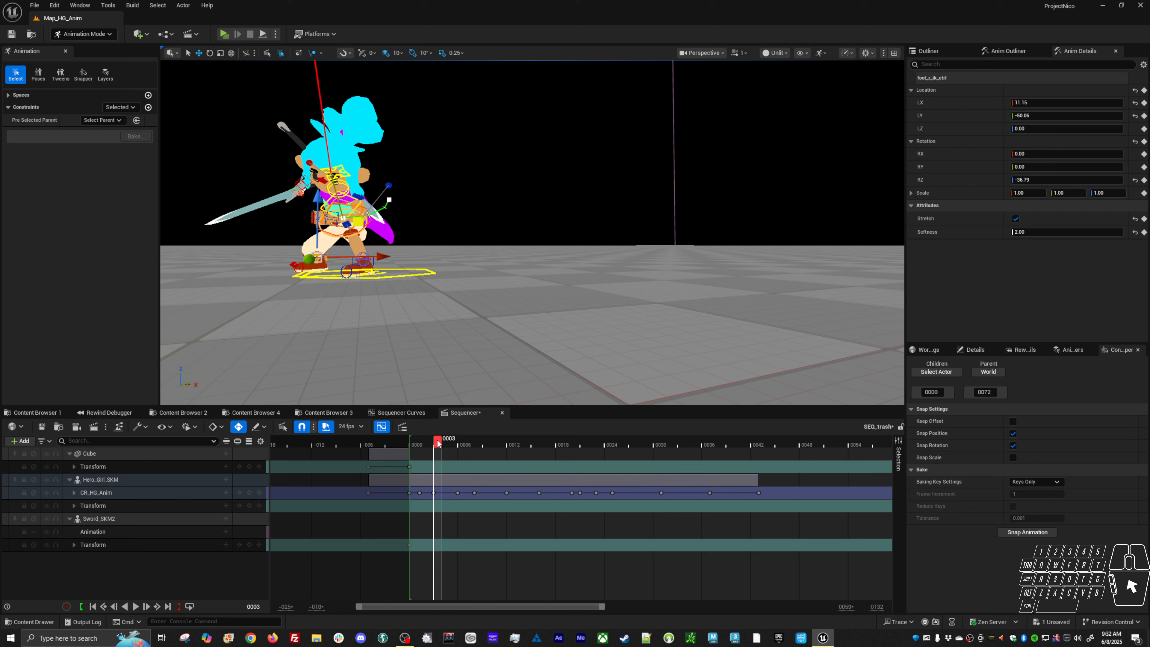
{"action": "left_click", "coordinate": [455, 446]}
{"action": "left_click_drag", "start_coordinate": [455, 445], "coordinate": [442, 446]}
Try lowering both foot IK controls to trail behind the body at frame 4, and undo the foot moves
{"action": "left_click_drag", "start_coordinate": [367, 235], "coordinate": [521, 237], "text": "alt"}
{"action": "right_click_drag", "start_coordinate": [367, 235], "coordinate": [407, 235], "text": "alt"}
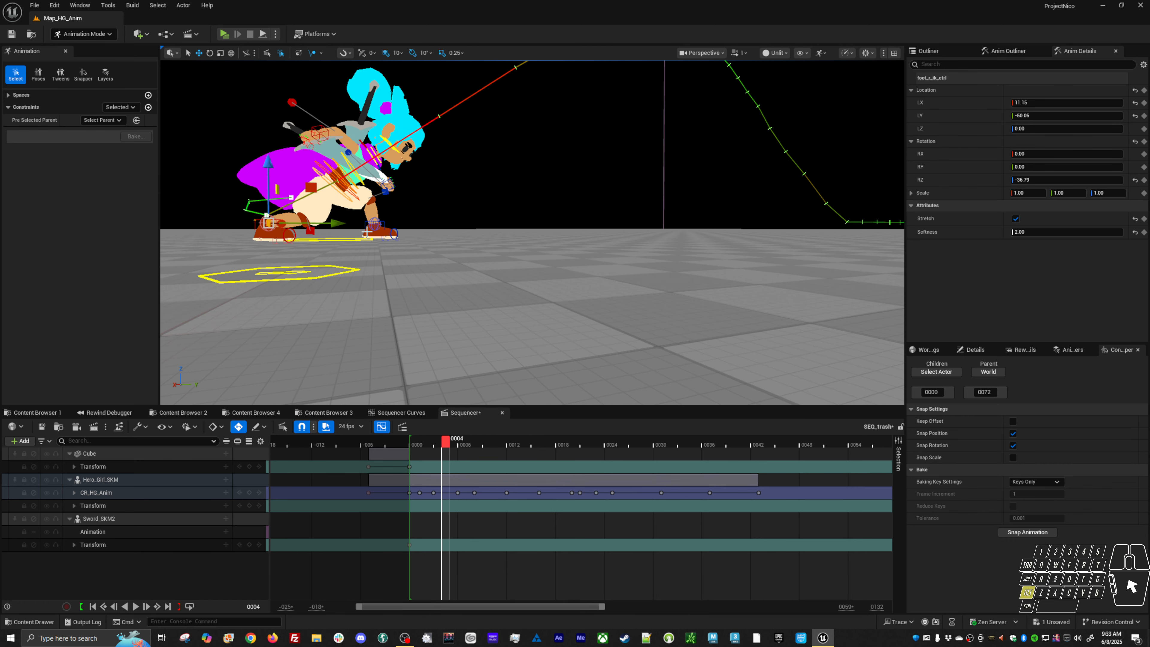
{"action": "left_click", "coordinate": [384, 227]}
{"action": "left_click_drag", "start_coordinate": [419, 194], "coordinate": [366, 222]}
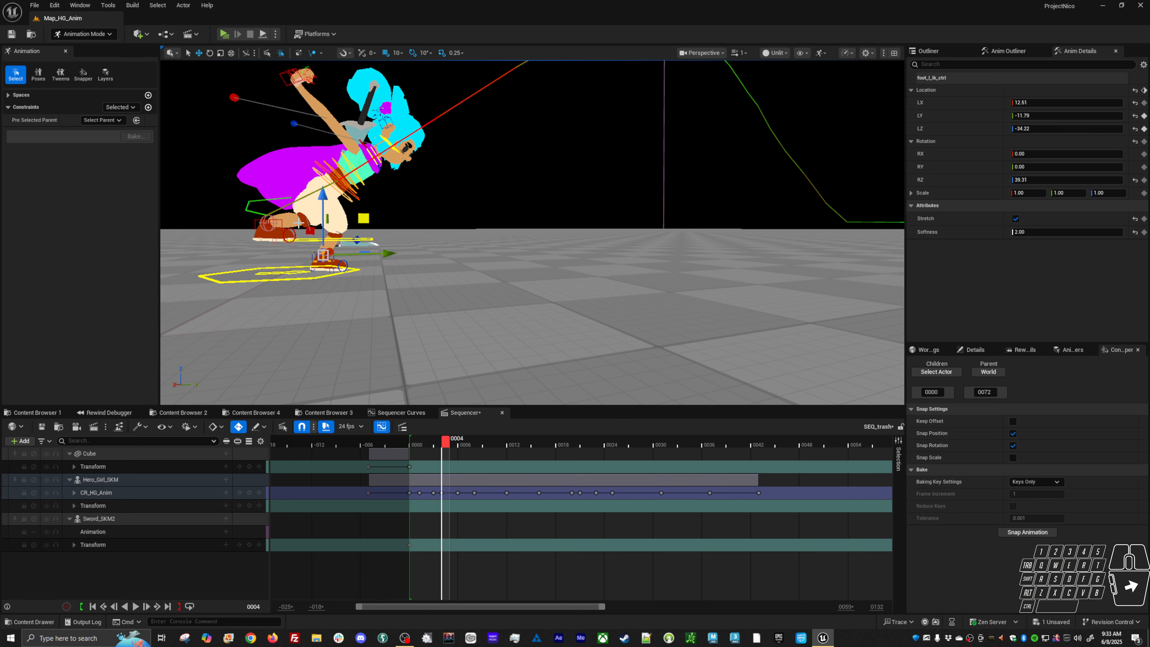
{"action": "left_click", "coordinate": [279, 221]}
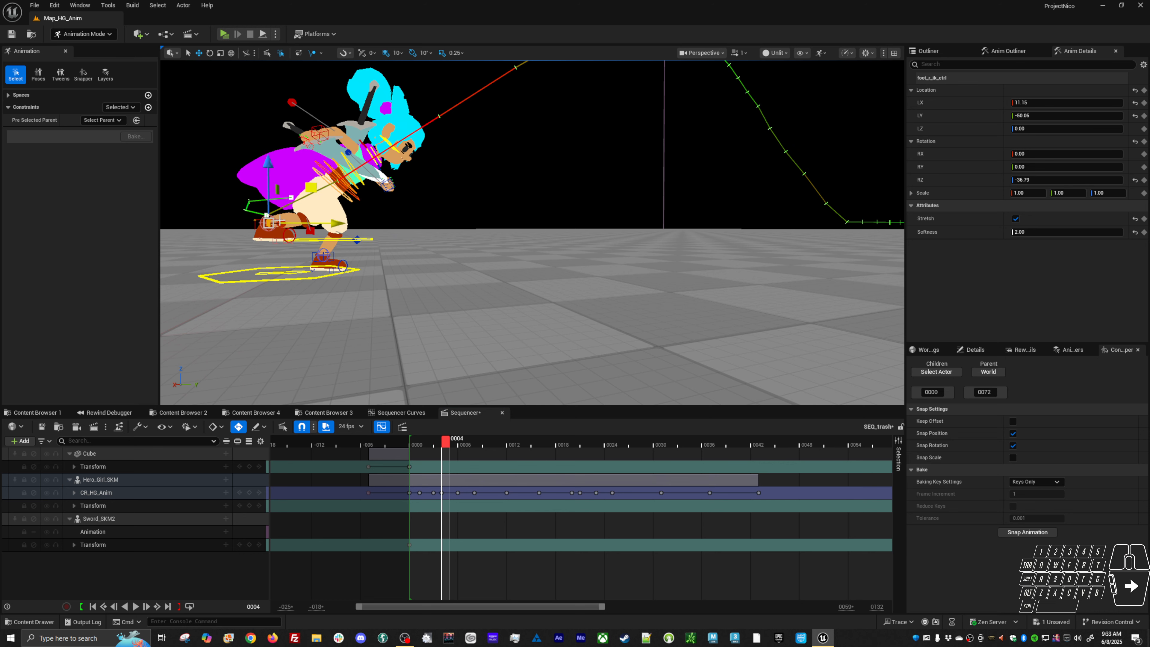
{"action": "left_click", "coordinate": [408, 218]}
{"action": "left_click", "coordinate": [278, 222]}
{"action": "left_click_drag", "start_coordinate": [311, 188], "coordinate": [322, 236]}
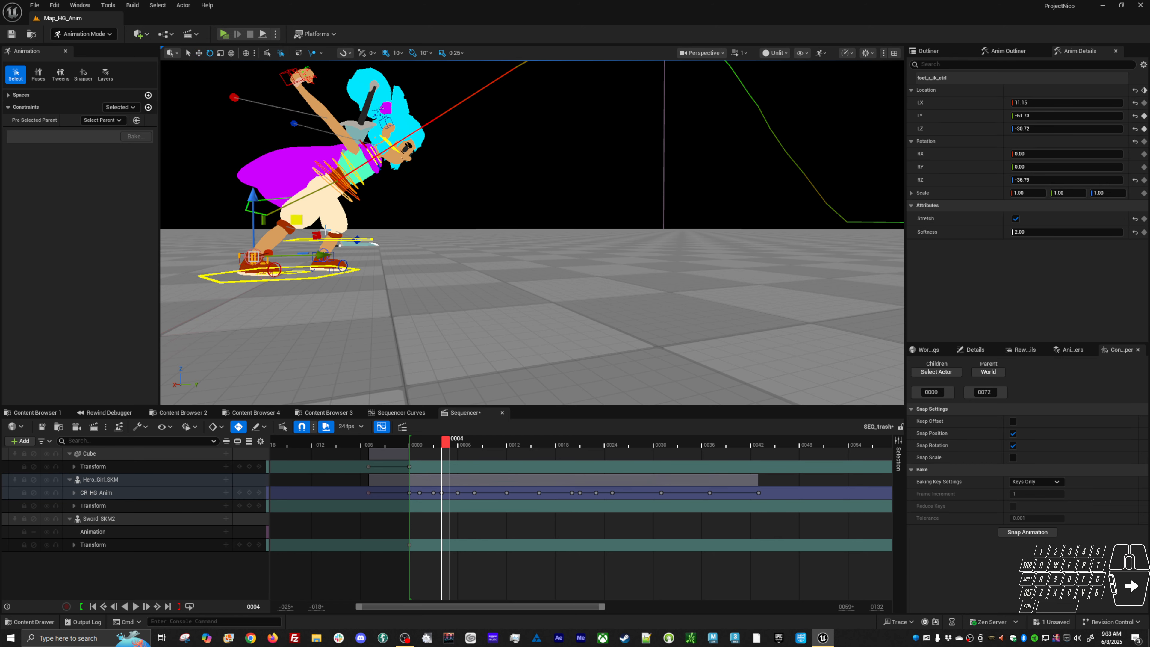
{"action": "key", "text": "e"}
{"action": "key", "text": "ctrl+z"}
{"action": "key", "text": "ctrl+z"}
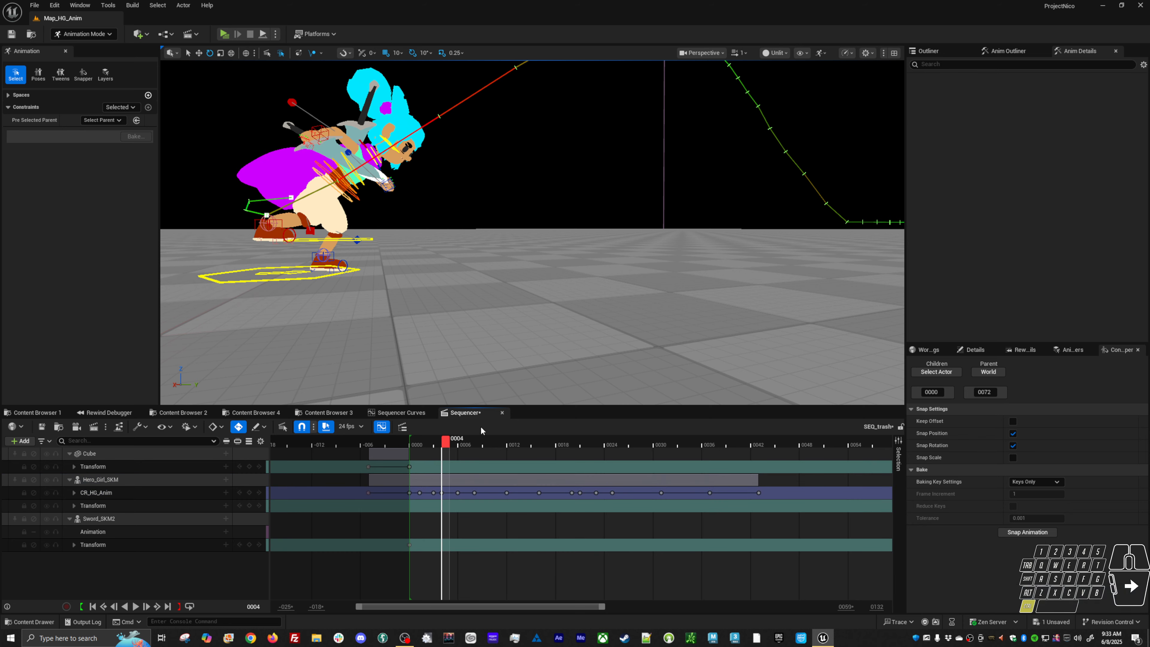
{"action": "key", "text": "ctrl+z"}
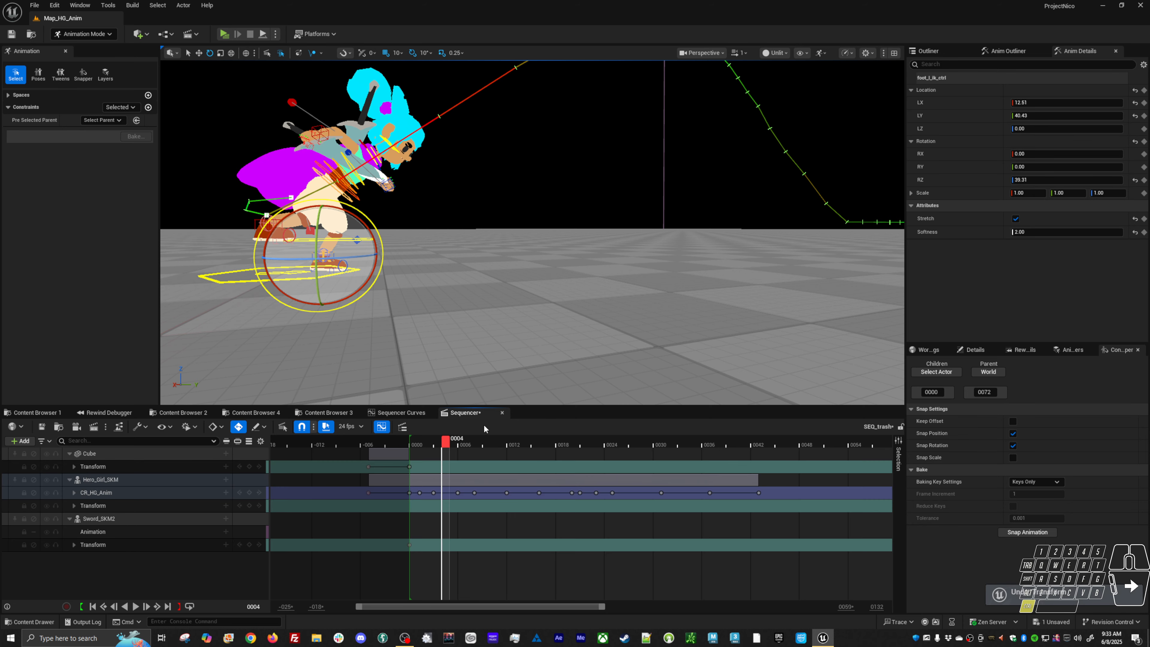
{"action": "key", "text": "ctrl+z"}
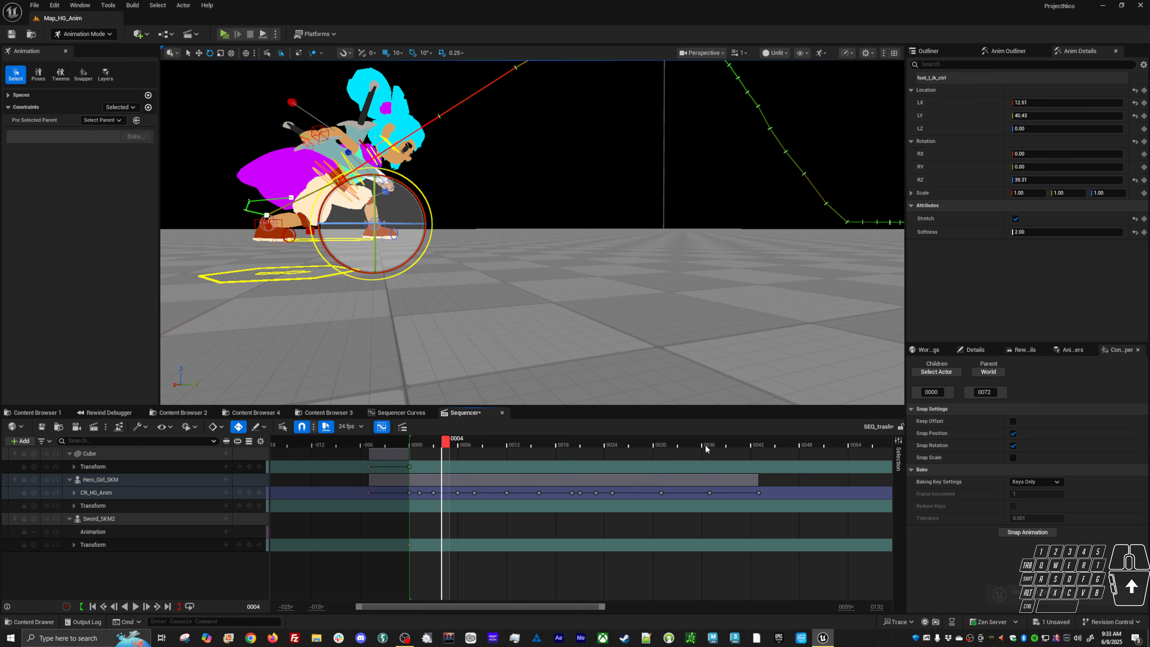
Key the CR_HG_Anim track at the frame 25 landing, and move the playhead to frame 6
{"action": "left_click_drag", "start_coordinate": [705, 448], "coordinate": [619, 447]}
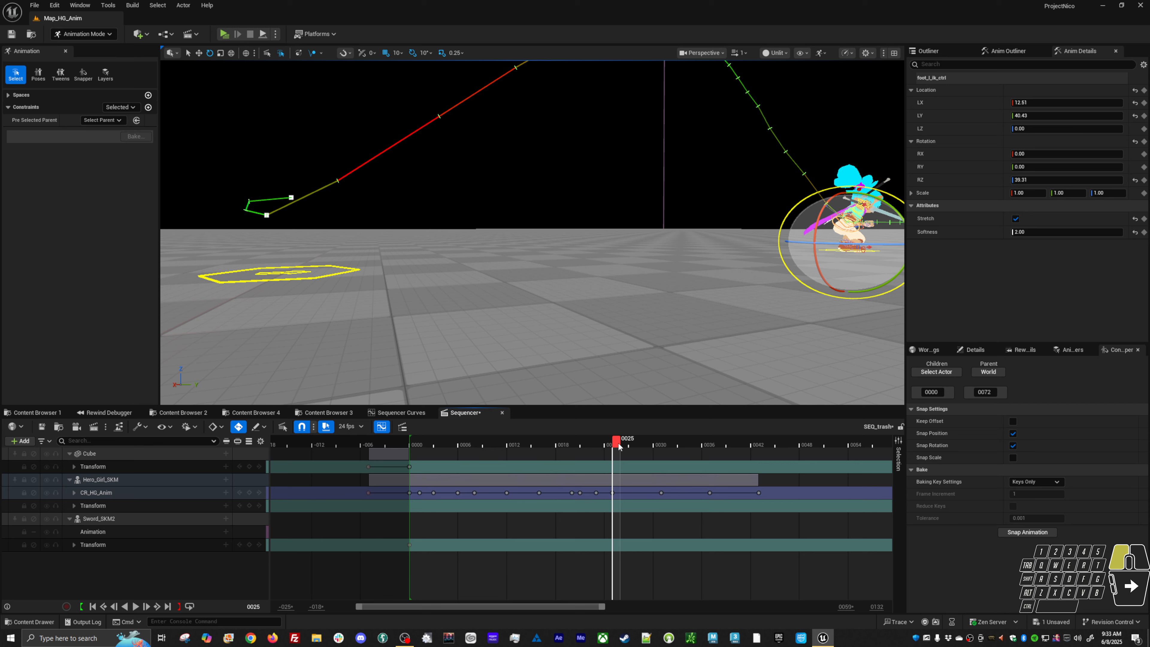
{"action": "left_click", "coordinate": [248, 492]}
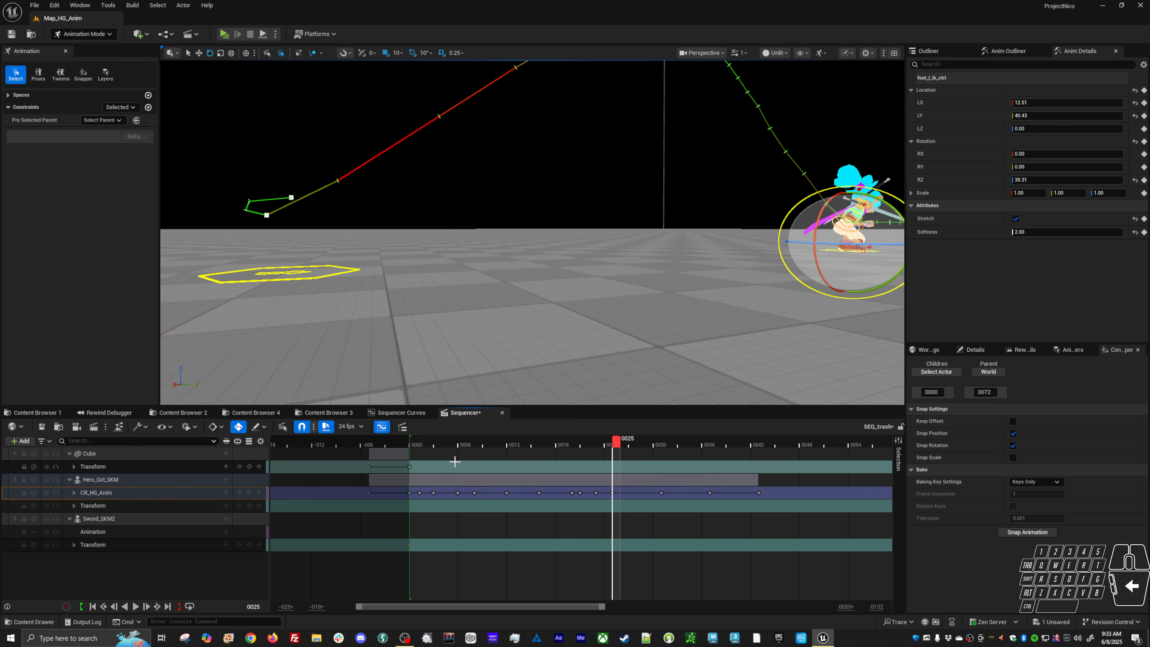
{"action": "left_click_drag", "start_coordinate": [421, 445], "coordinate": [462, 442]}
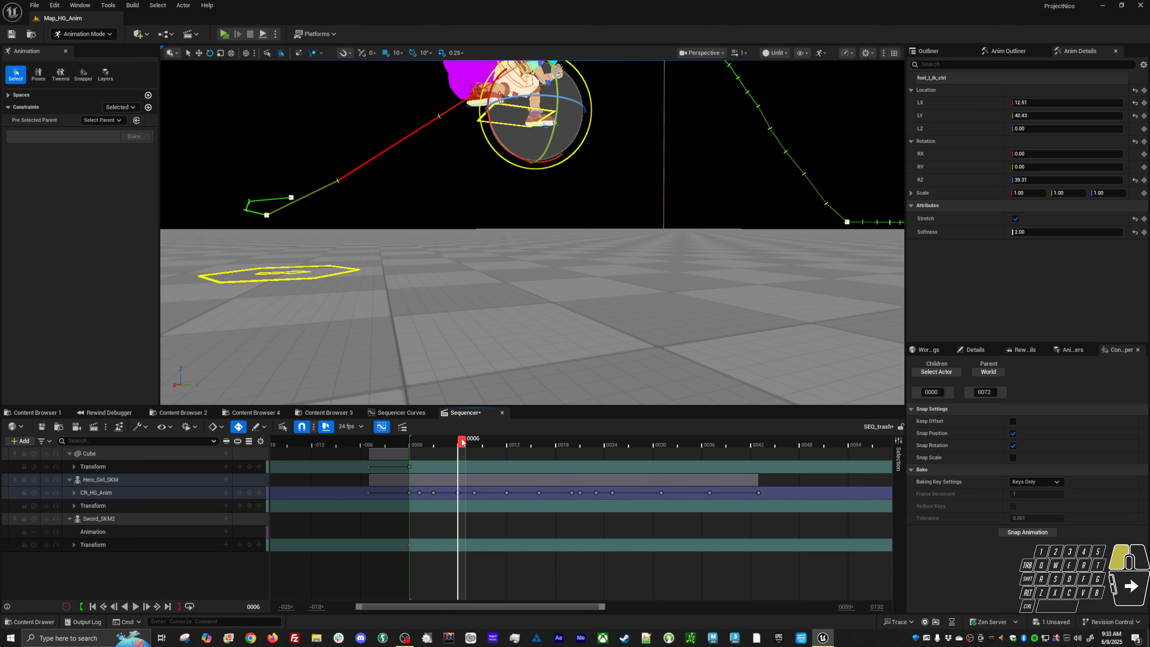
{"action": "middle_click_drag", "start_coordinate": [504, 153], "coordinate": [413, 264], "text": "alt"}
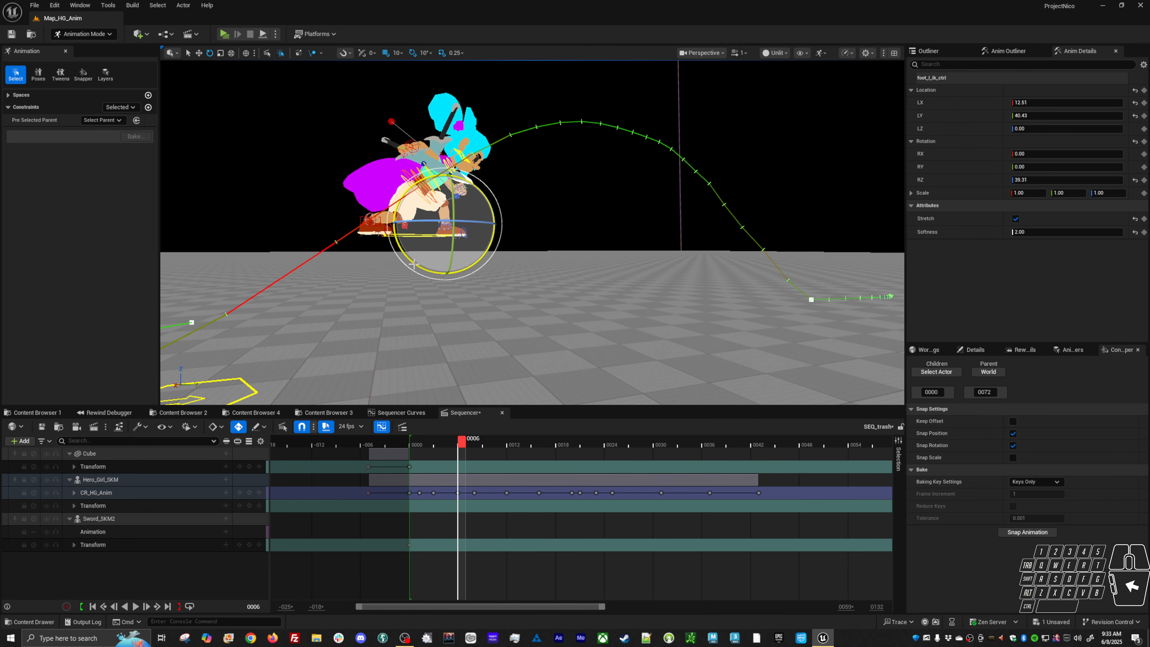
At frame 6, pitch the right foot IK control to about RX 71, RZ -11 and move it to LY -62.56, LZ -16.29
{"action": "left_click", "coordinate": [367, 221]}
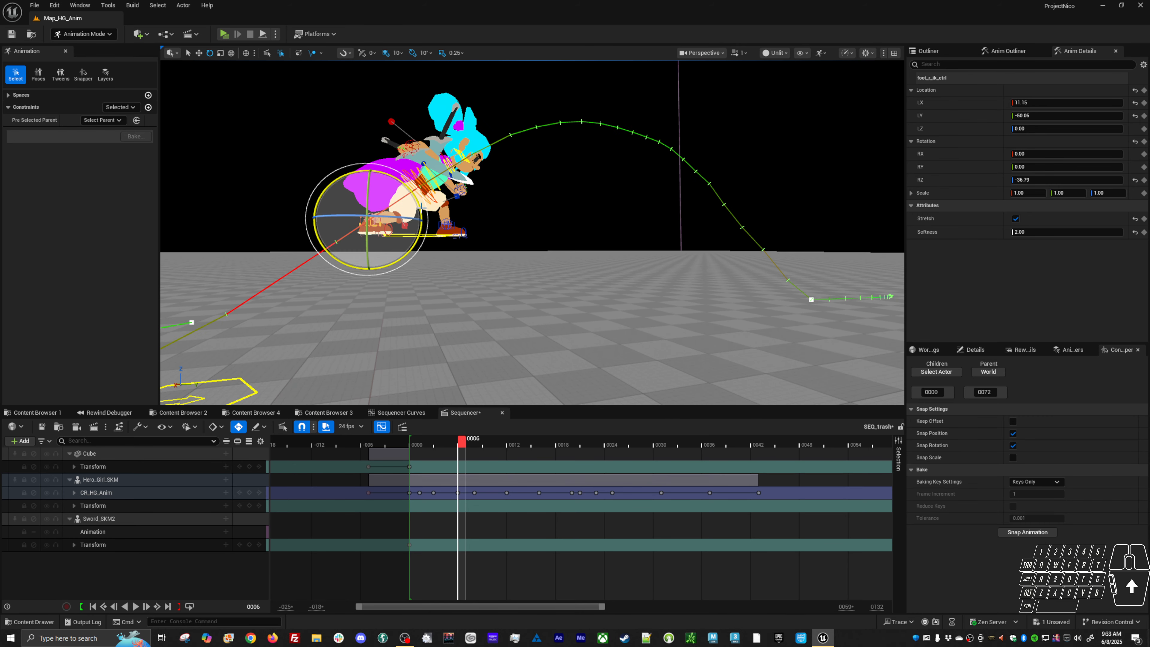
{"action": "left_click_drag", "start_coordinate": [421, 206], "coordinate": [419, 203]}
{"action": "left_click_drag", "start_coordinate": [408, 309], "coordinate": [423, 284]}
{"action": "key", "text": "w"}
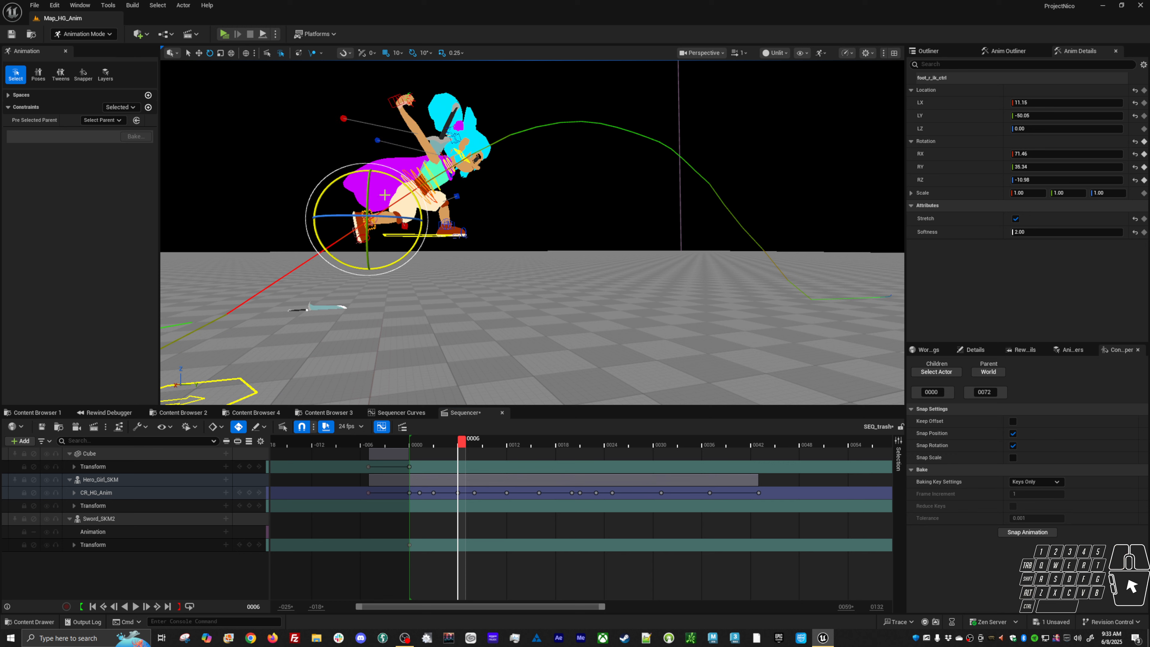
{"action": "key", "text": "w"}
{"action": "mouse_move", "coordinate": [408, 189]}
{"action": "left_mouse_down"}
{"action": "mouse_move", "coordinate": [385, 211]}
{"action": "mouse_move", "coordinate": [401, 196]}
{"action": "left_mouse_up"}
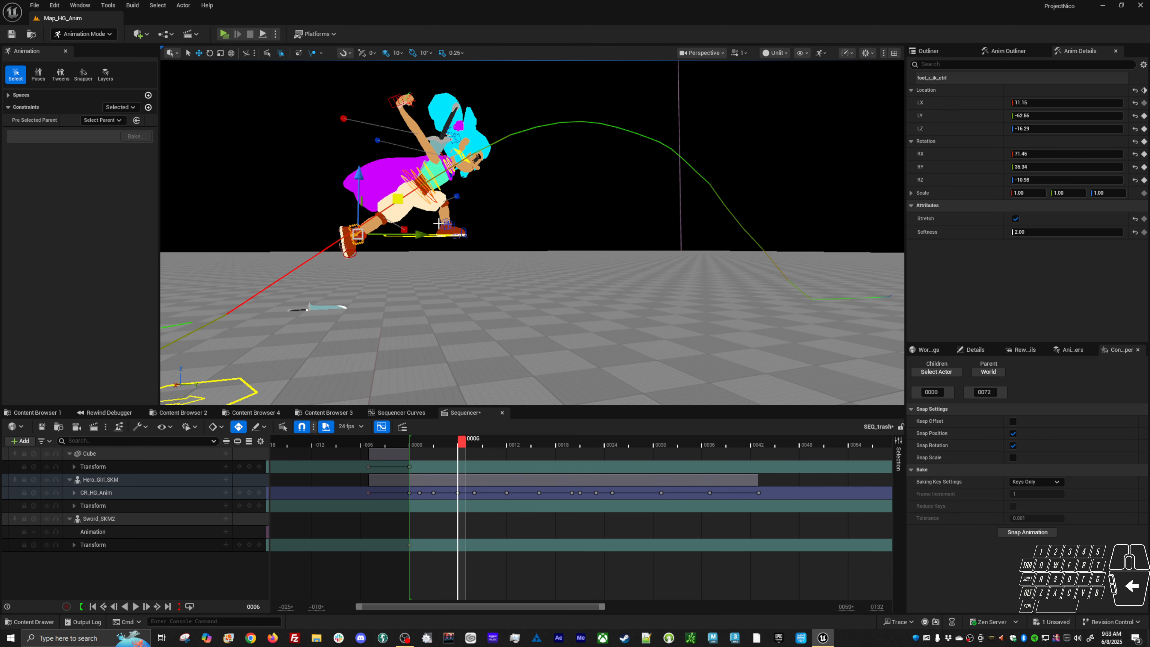
At frame 6, move the left foot IK control back and down beside the right foot, and rotate its toes downward
{"action": "left_click", "coordinate": [446, 224]}
{"action": "left_click_drag", "start_coordinate": [483, 191], "coordinate": [416, 222]}
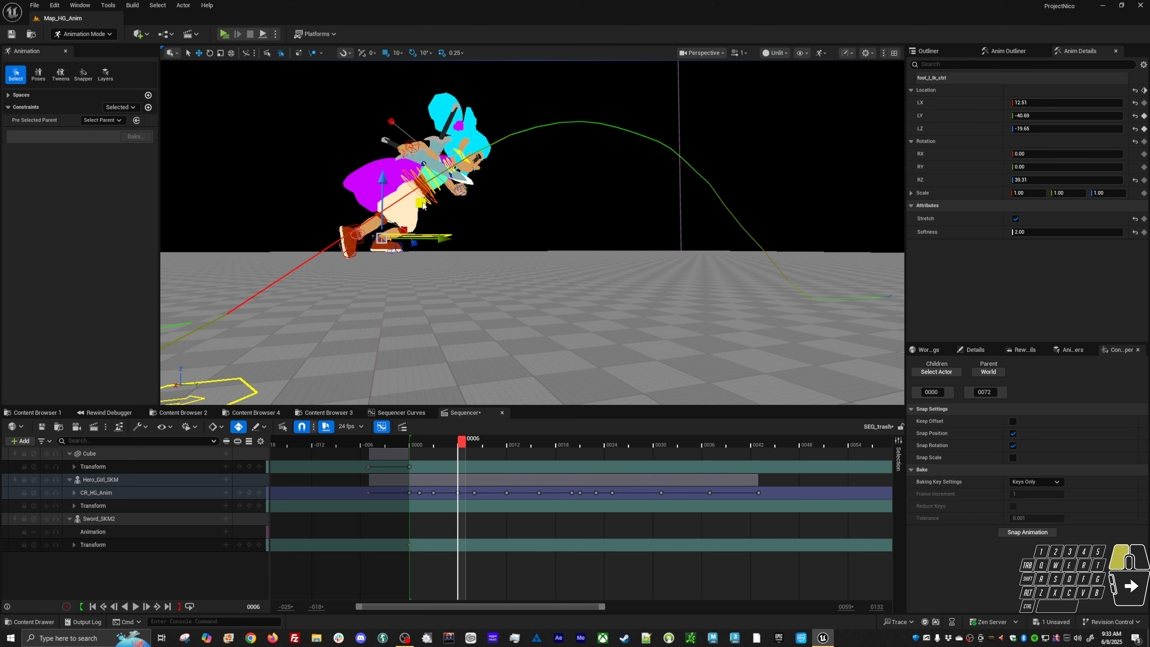
{"action": "key", "text": "e"}
{"action": "left_click_drag", "start_coordinate": [427, 222], "coordinate": [398, 217]}
{"action": "left_click", "coordinate": [353, 223]}
{"action": "left_click", "coordinate": [382, 238]}
{"action": "right_click_drag", "start_coordinate": [399, 244], "coordinate": [380, 244], "text": "alt"}
{"action": "left_click", "coordinate": [399, 244]}
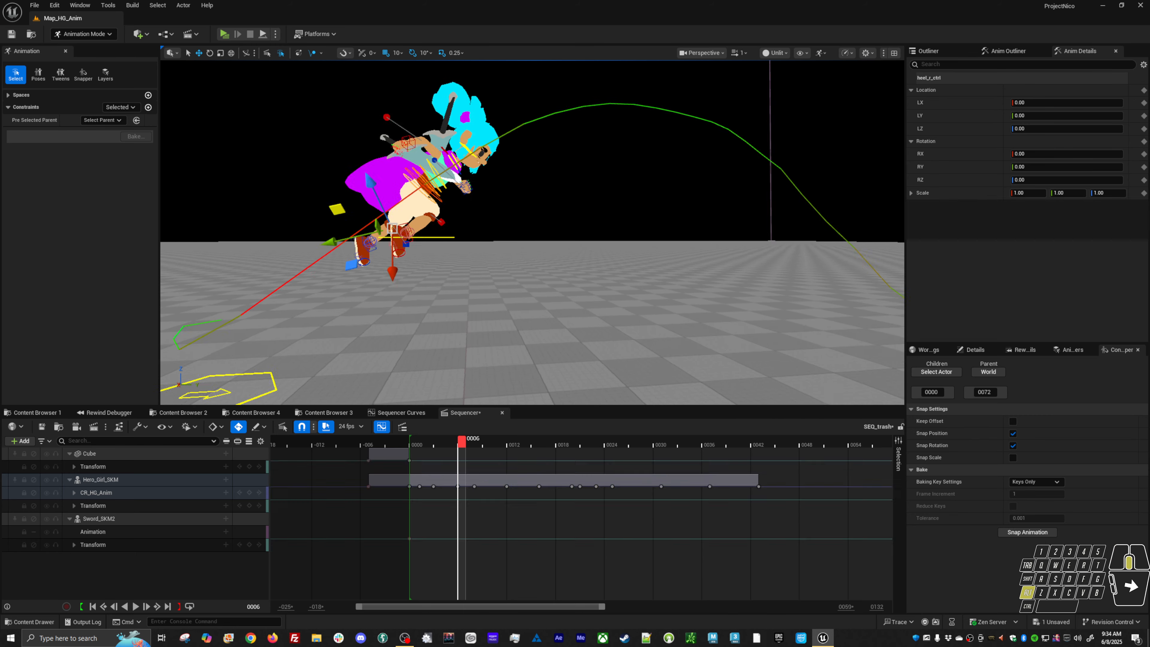
Play back the jump and examine the trailing feet and the arc of the body's motion trail from the side, front and behind
{"action": "middle_click_drag", "start_coordinate": [417, 242], "coordinate": [525, 251], "text": "alt"}
{"action": "left_click", "coordinate": [506, 330]}
{"action": "middle_click_drag", "start_coordinate": [506, 330], "coordinate": [506, 344], "text": "alt"}
{"action": "right_click_drag", "start_coordinate": [506, 344], "coordinate": [500, 339], "text": "alt"}
{"action": "key", "text": "space"}
{"action": "left_click_drag", "start_coordinate": [501, 339], "coordinate": [547, 370], "text": "alt"}
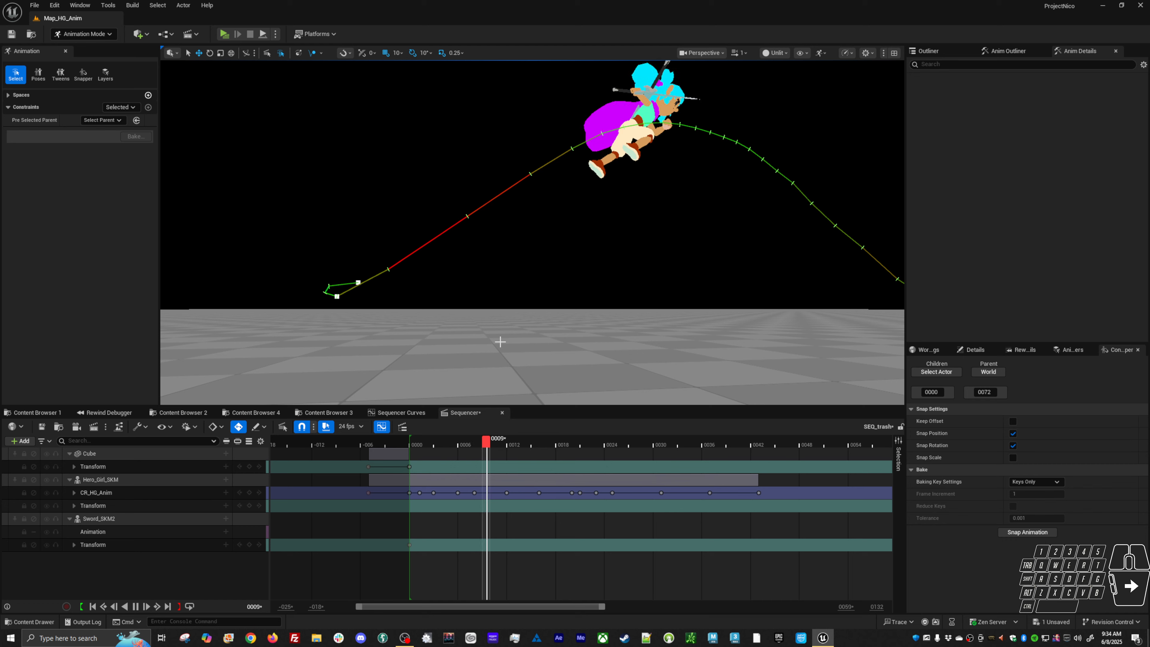
{"action": "right_click_drag", "start_coordinate": [547, 370], "coordinate": [550, 364], "text": "alt"}
{"action": "middle_click_drag", "start_coordinate": [550, 365], "coordinate": [544, 372], "text": "alt"}
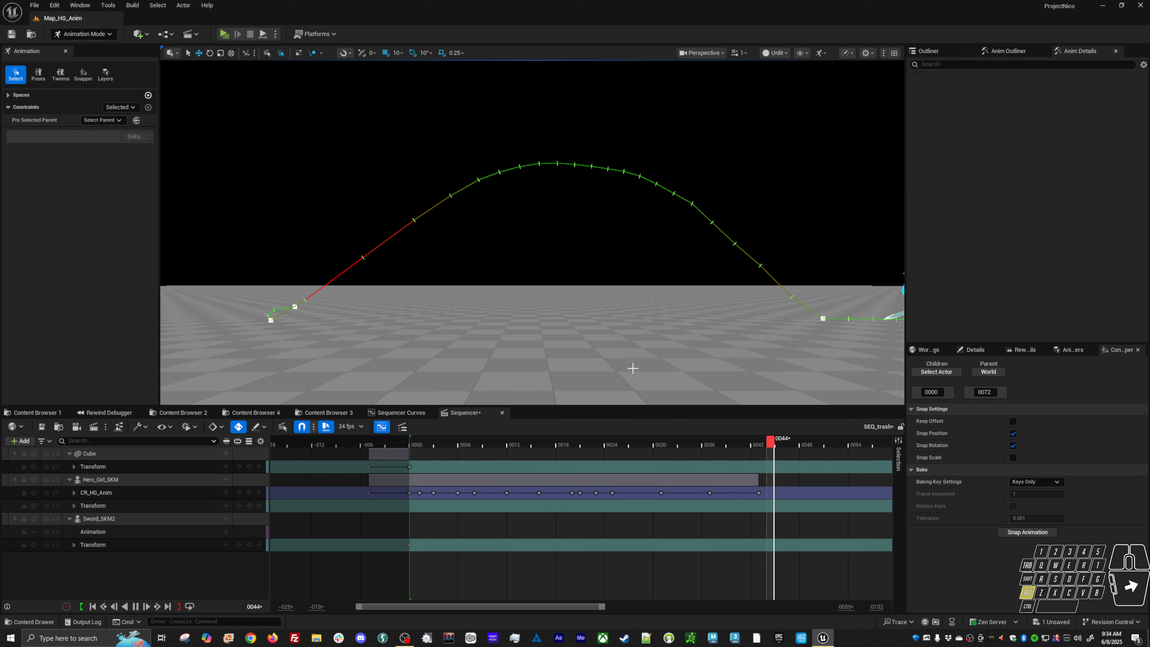
{"action": "scroll", "coordinate": [632, 369], "scroll_direction": "down", "scroll_amount": 3}
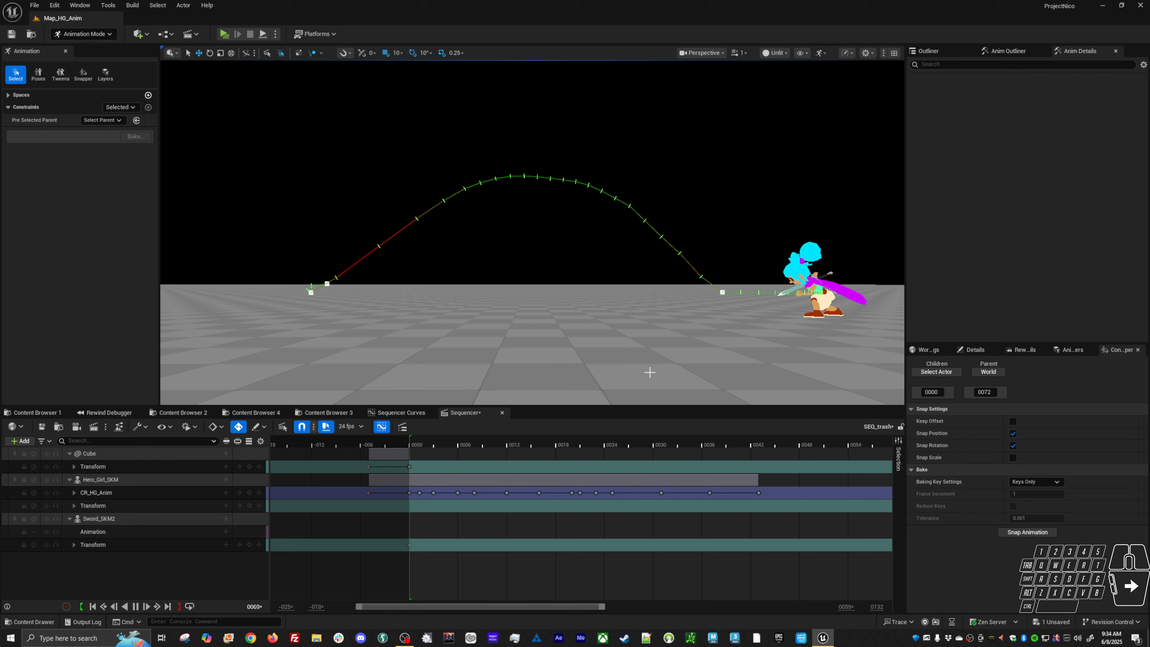
{"action": "left_click_drag", "start_coordinate": [650, 372], "coordinate": [788, 358], "text": "alt"}
{"action": "right_click_drag", "start_coordinate": [788, 358], "coordinate": [733, 370], "text": "alt"}
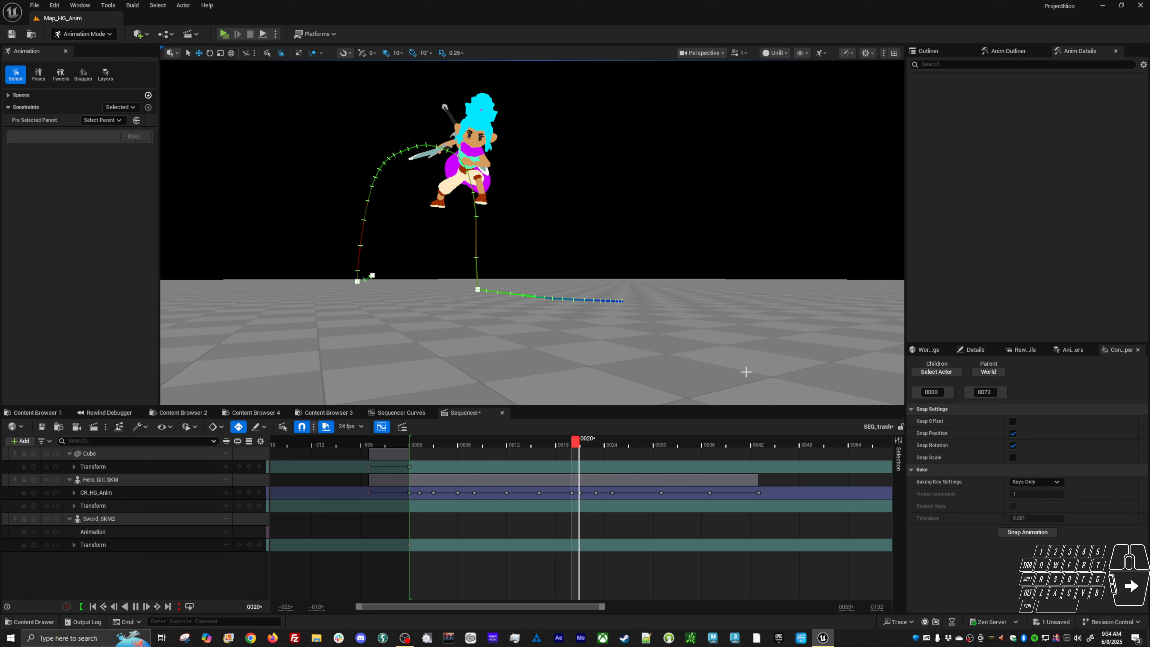
{"action": "left_click_drag", "start_coordinate": [744, 371], "coordinate": [513, 331], "text": "alt"}
{"action": "right_click_drag", "start_coordinate": [513, 331], "coordinate": [494, 299], "text": "alt"}
{"action": "left_click_drag", "start_coordinate": [378, 306], "coordinate": [380, 362], "text": "alt"}
{"action": "middle_click_drag", "start_coordinate": [379, 306], "coordinate": [426, 353], "text": "alt"}
{"action": "mouse_move", "coordinate": [356, 87]}
{"action": "left_mouse_down", "text": "alt"}
{"action": "mouse_move", "coordinate": [356, 131]}
{"action": "mouse_move", "coordinate": [343, 86]}
{"action": "left_mouse_up", "text": "alt"}
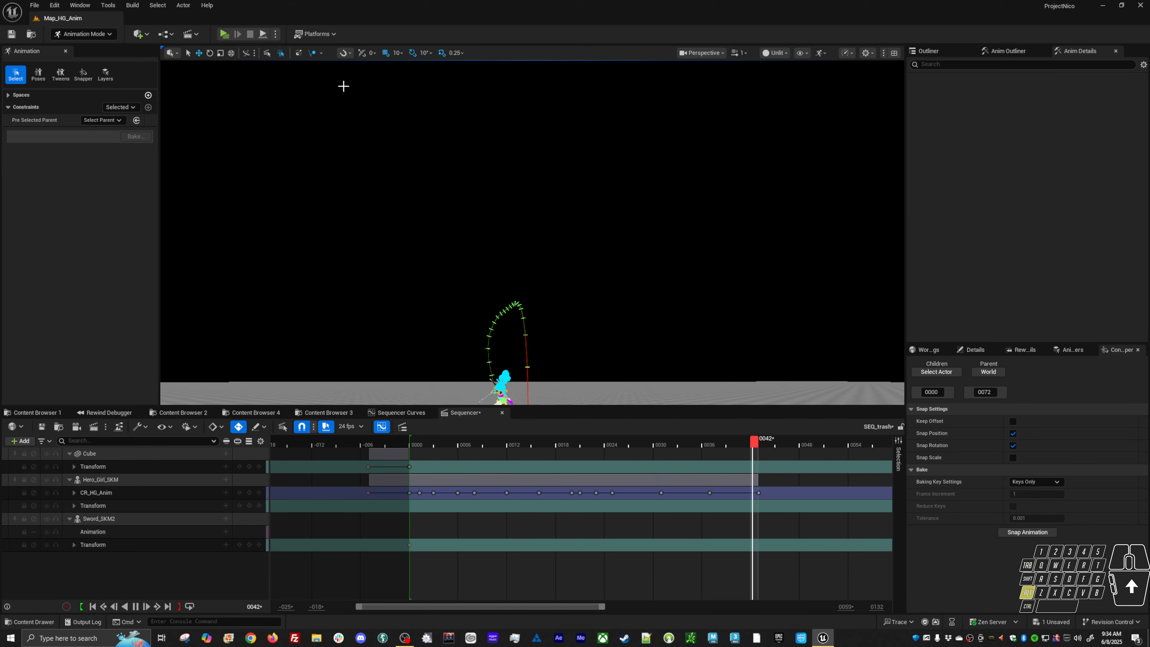
{"action": "middle_click_drag", "start_coordinate": [344, 86], "coordinate": [344, 63], "text": "alt"}
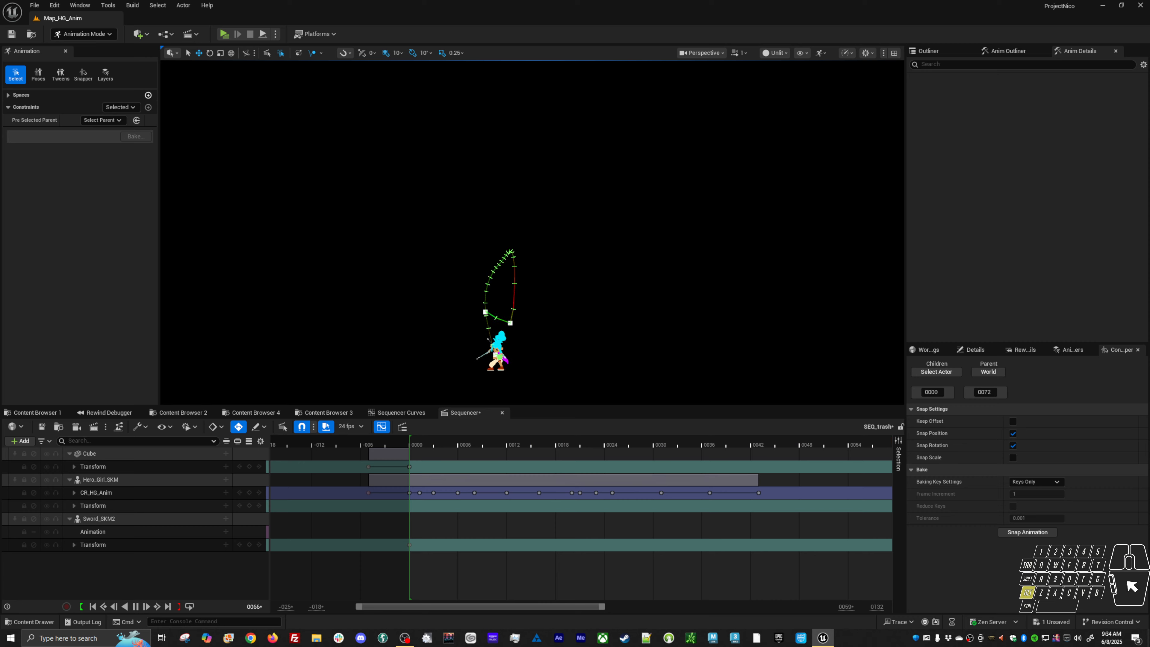
Replay the jump, examine the body's motion trail from the side and at an angle, and stop playback at frame 21
{"action": "left_click_drag", "start_coordinate": [344, 86], "coordinate": [425, 86], "text": "alt"}
{"action": "left_click_drag", "start_coordinate": [317, 340], "coordinate": [365, 333], "text": "alt"}
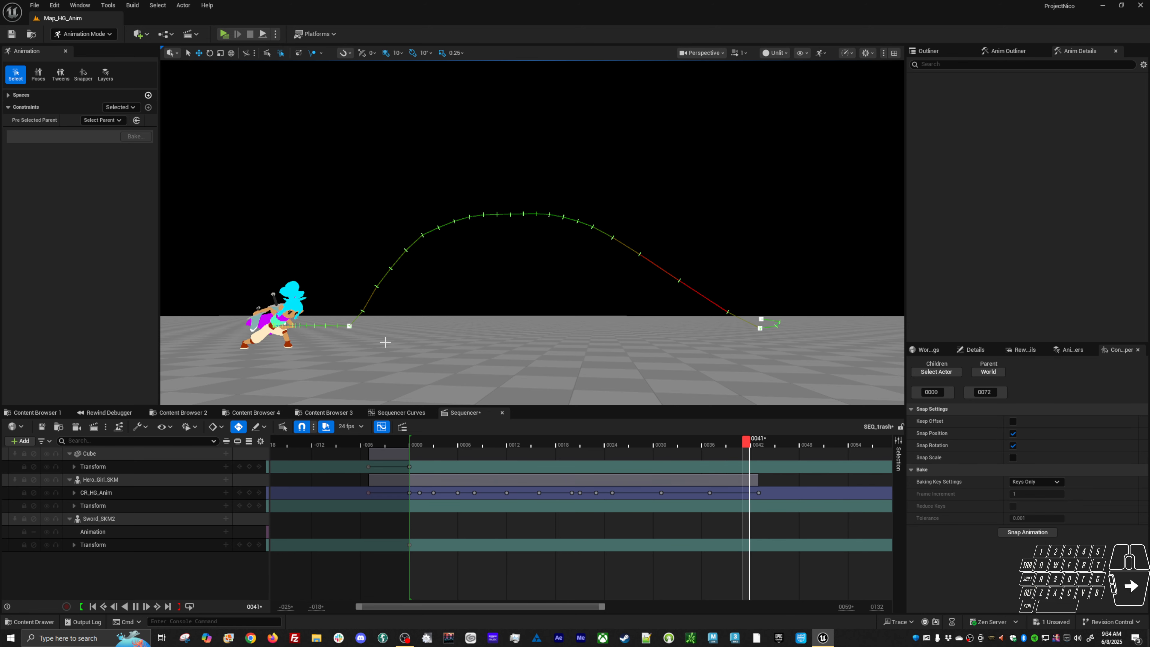
{"action": "left_click_drag", "start_coordinate": [400, 339], "coordinate": [340, 355], "text": "alt"}
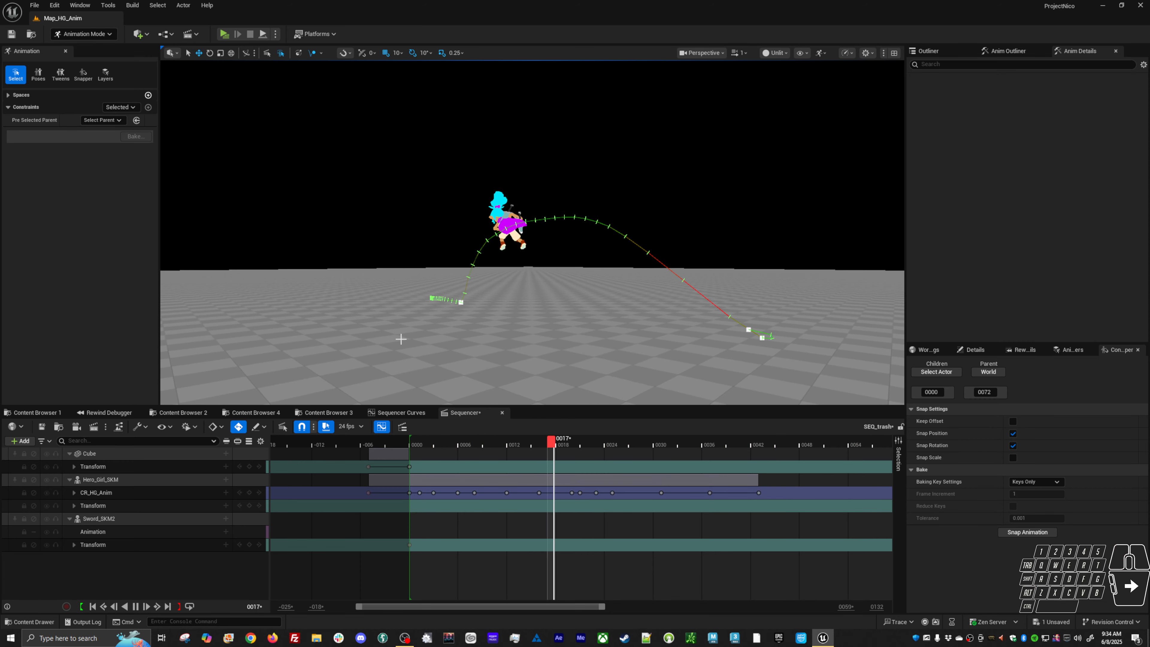
{"action": "key", "text": "space"}
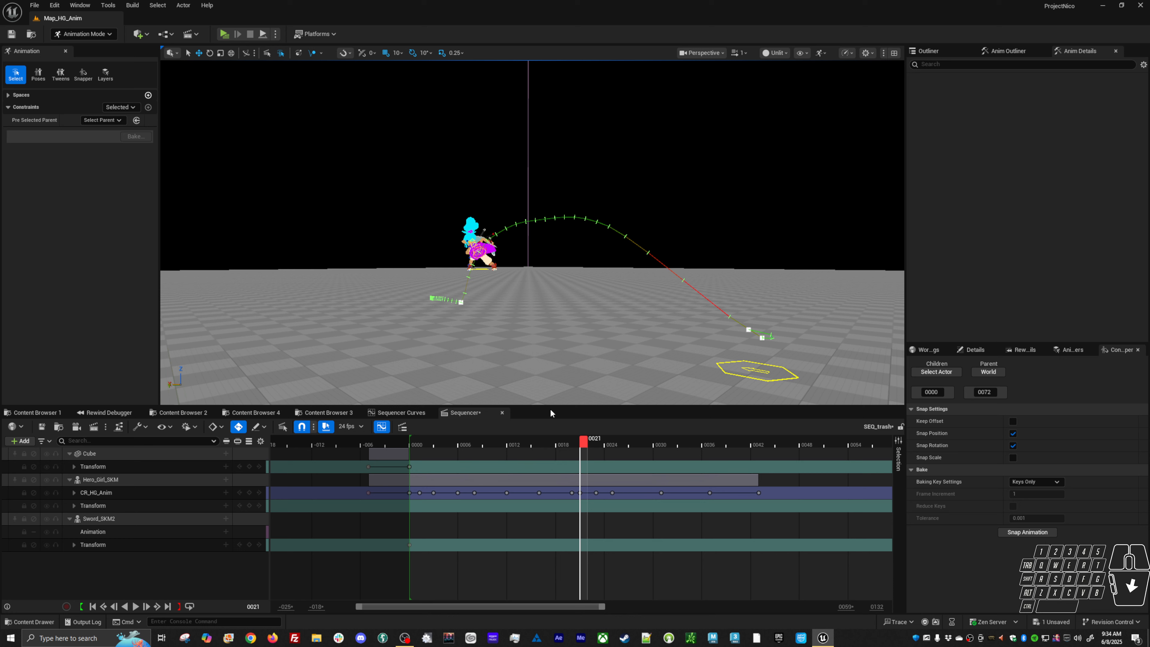
Show the Location Z curve of body_offset_ctrl in the curve editor and move the playhead to its peak key at frame 12
{"action": "left_click", "coordinate": [487, 271]}
{"action": "left_click", "coordinate": [933, 132]}
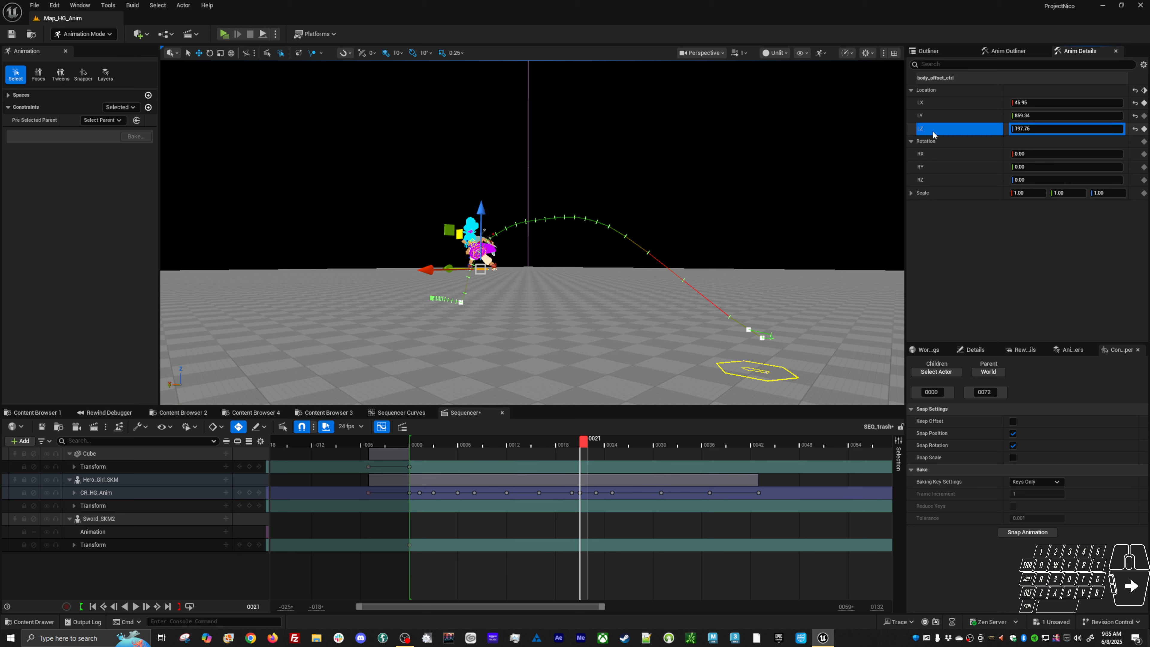
{"action": "left_click", "coordinate": [409, 415]}
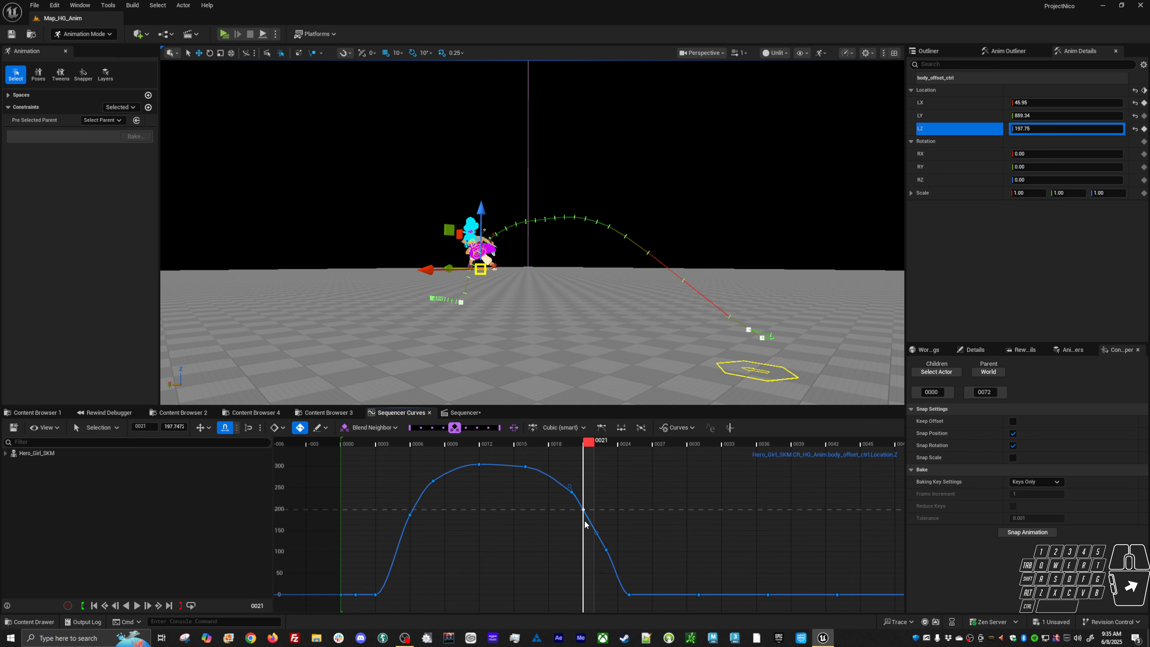
{"action": "middle_click_drag", "start_coordinate": [616, 501], "coordinate": [600, 495], "text": "shift"}
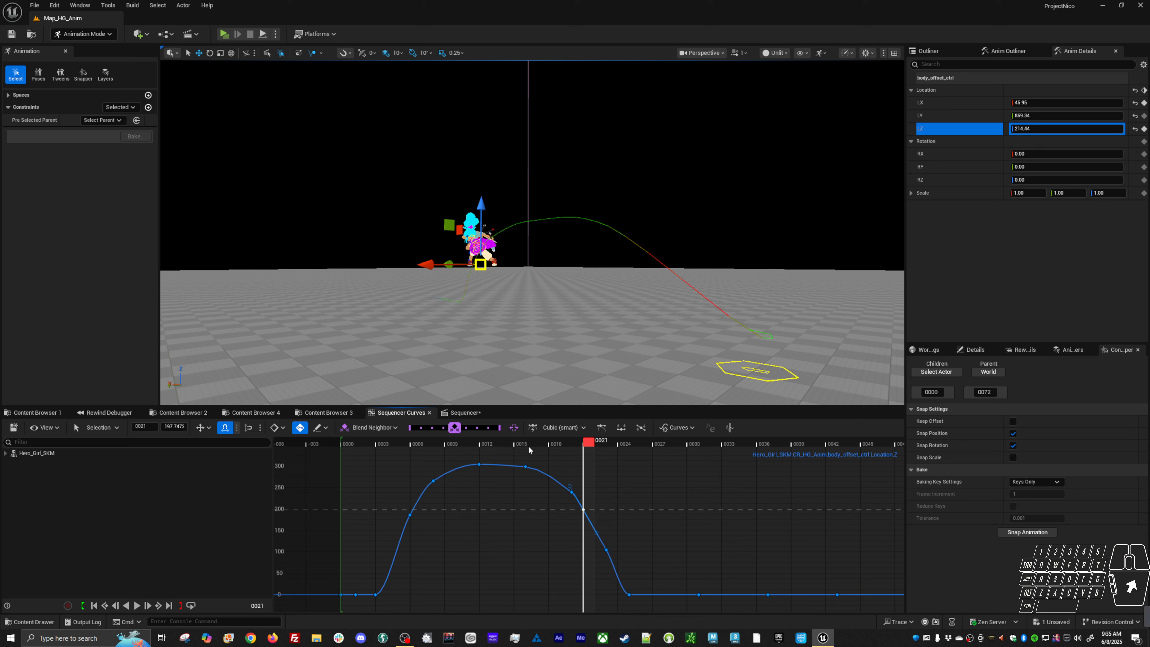
{"action": "left_click_drag", "start_coordinate": [529, 446], "coordinate": [536, 445]}
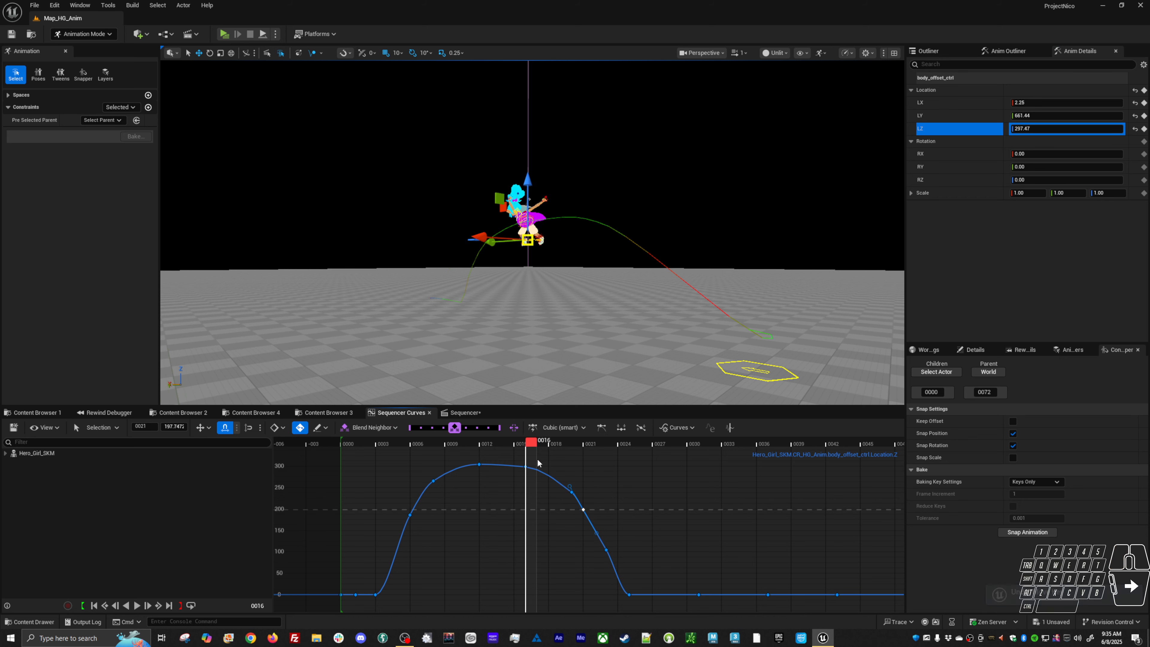
{"action": "left_click", "coordinate": [484, 445]}
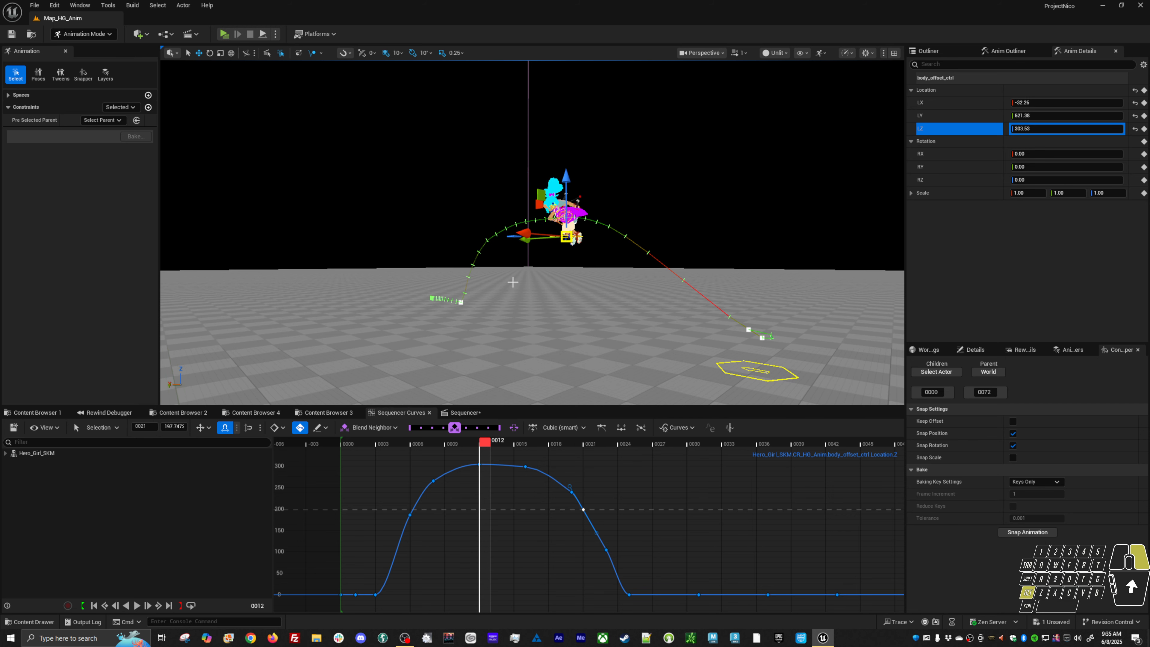
Turn on motion trails for selected controls, and raise body_offset_ctrl at frame 12 to about LZ 310.19
{"action": "right_click_drag", "start_coordinate": [513, 282], "coordinate": [681, 285], "text": "alt"}
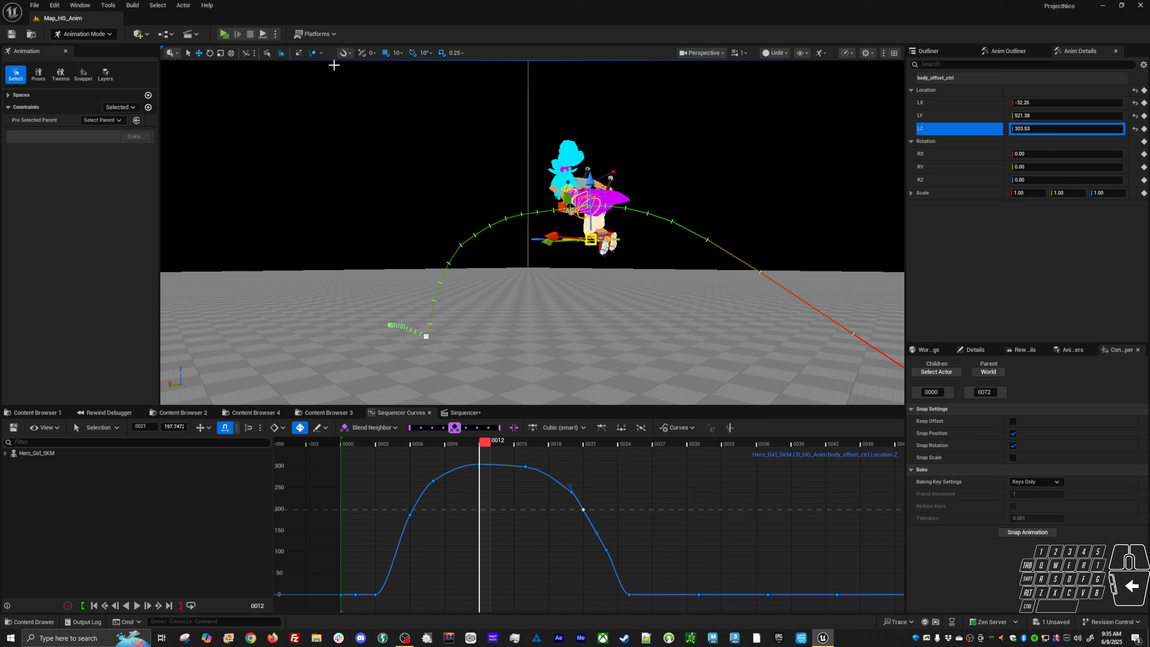
{"action": "left_click", "coordinate": [321, 54]}
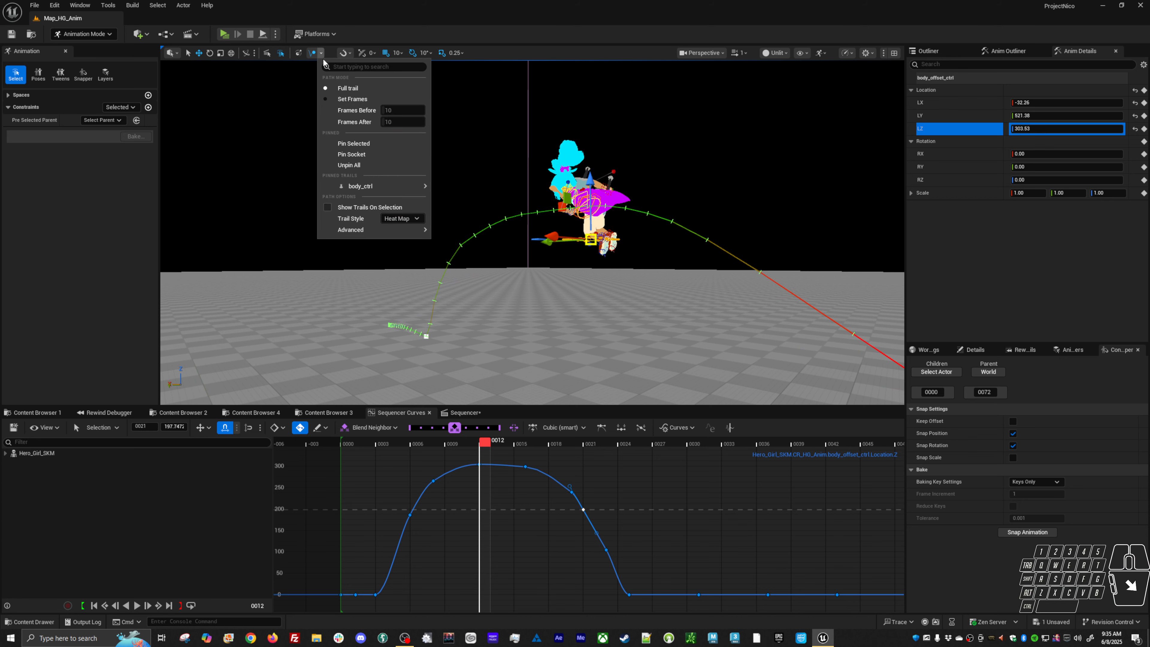
{"action": "mouse_move", "coordinate": [385, 186]}
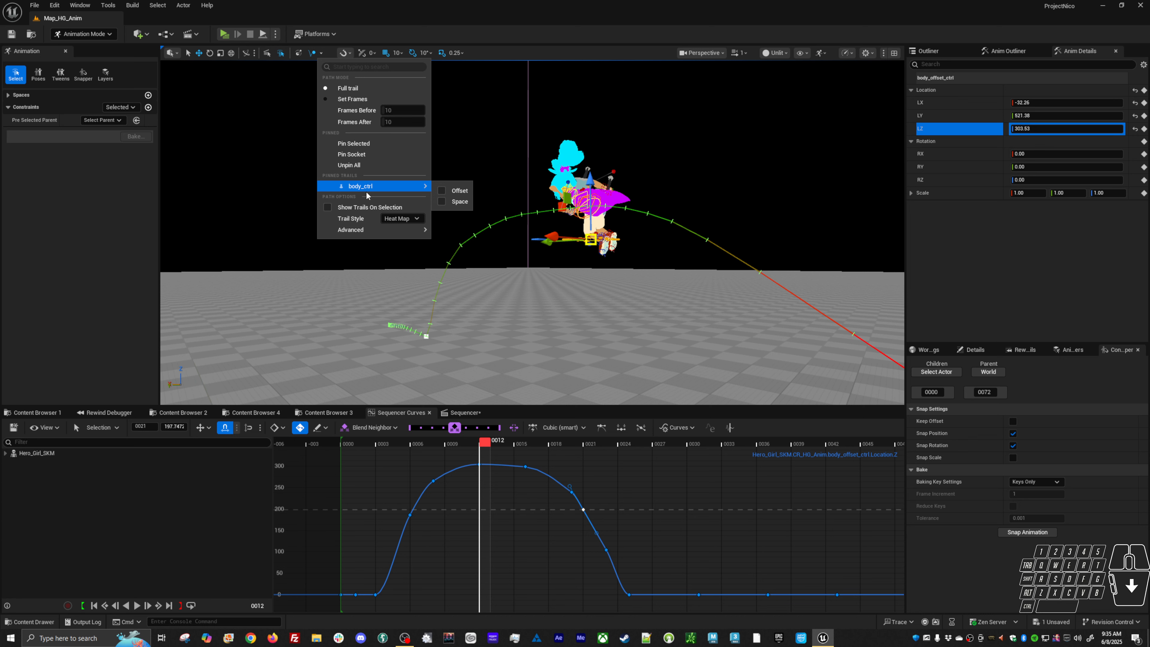
{"action": "left_click", "coordinate": [367, 209]}
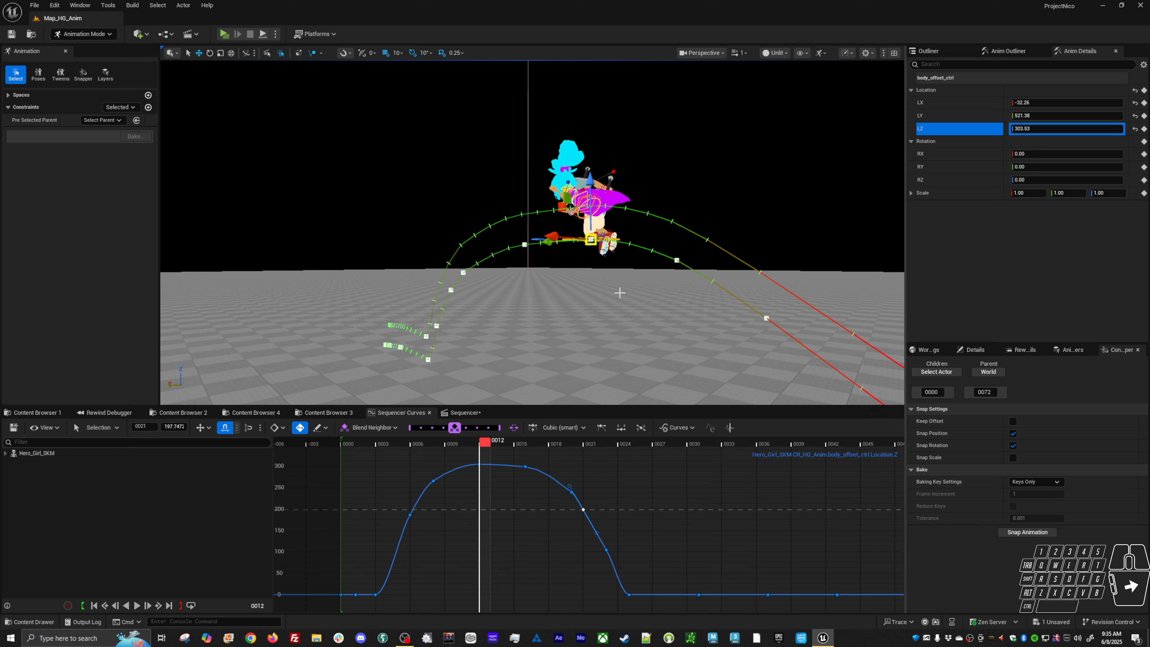
{"action": "left_click_drag", "start_coordinate": [570, 295], "coordinate": [399, 212], "text": "alt"}
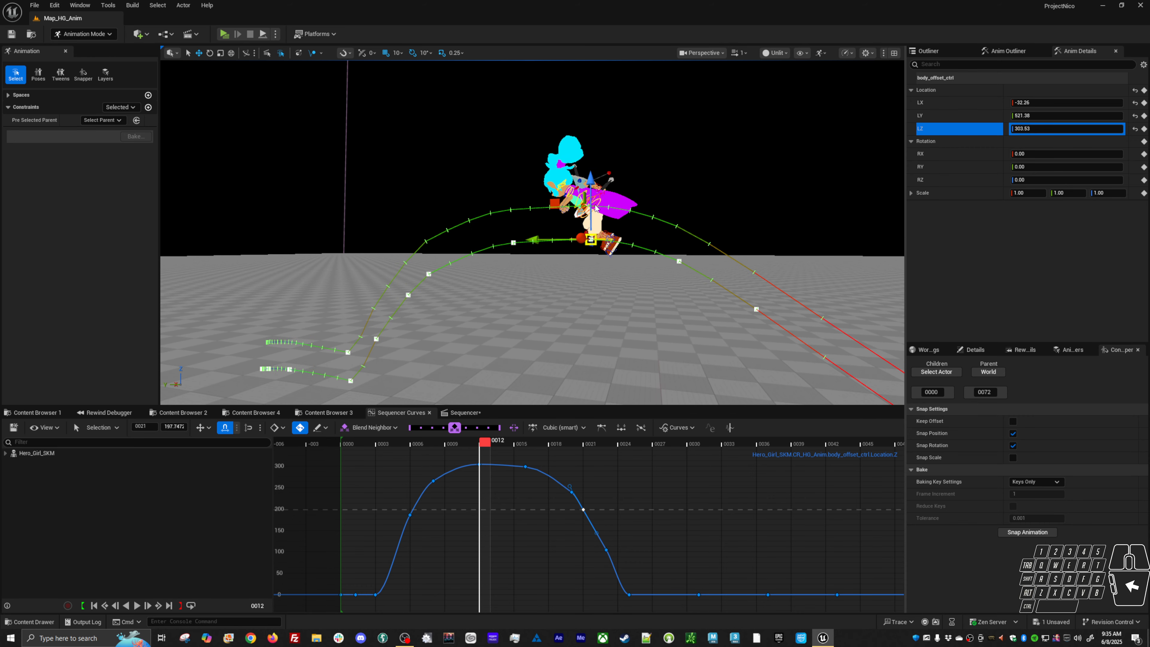
{"action": "mouse_move", "coordinate": [606, 230]}
{"action": "left_mouse_down", "text": "alt"}
{"action": "mouse_move", "coordinate": [611, 272]}
{"action": "mouse_move", "coordinate": [595, 221]}
{"action": "left_mouse_up", "text": "alt"}
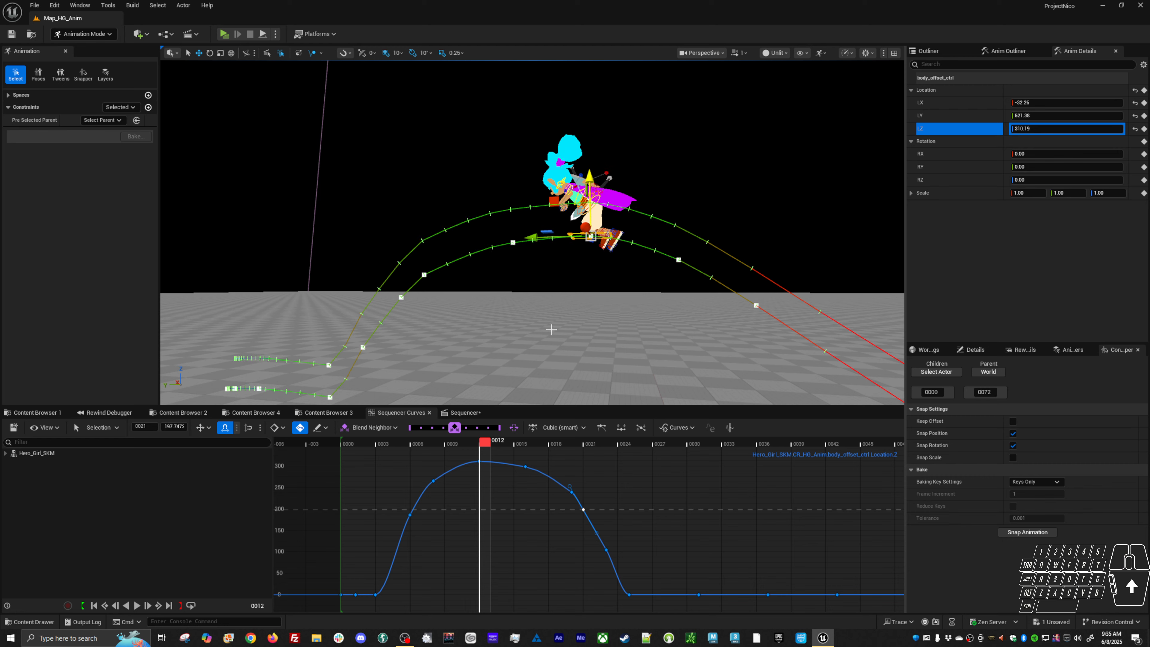
Viewing from above, shift body_offset_ctrl sideways to about LX 10.49 at frame 16 and LX 40.88 at frame 21
{"action": "left_click_drag", "start_coordinate": [538, 275], "coordinate": [689, 349], "text": "alt"}
{"action": "key", "text": "comma"}
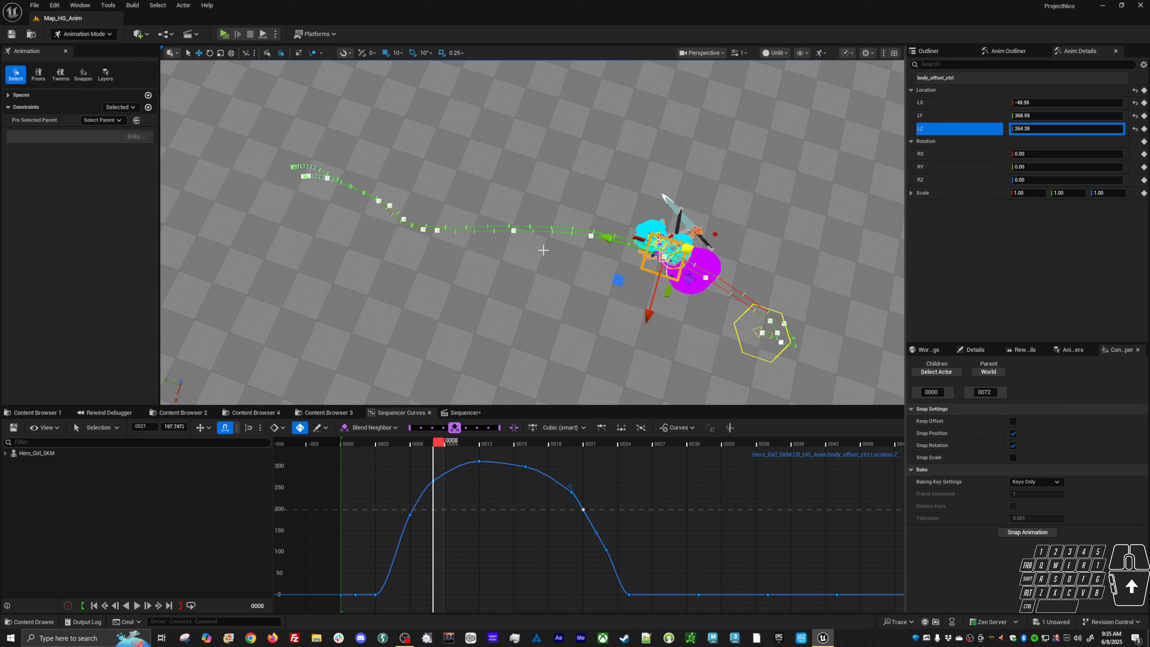
{"action": "key", "text": "period"}
{"action": "key", "text": "period"}
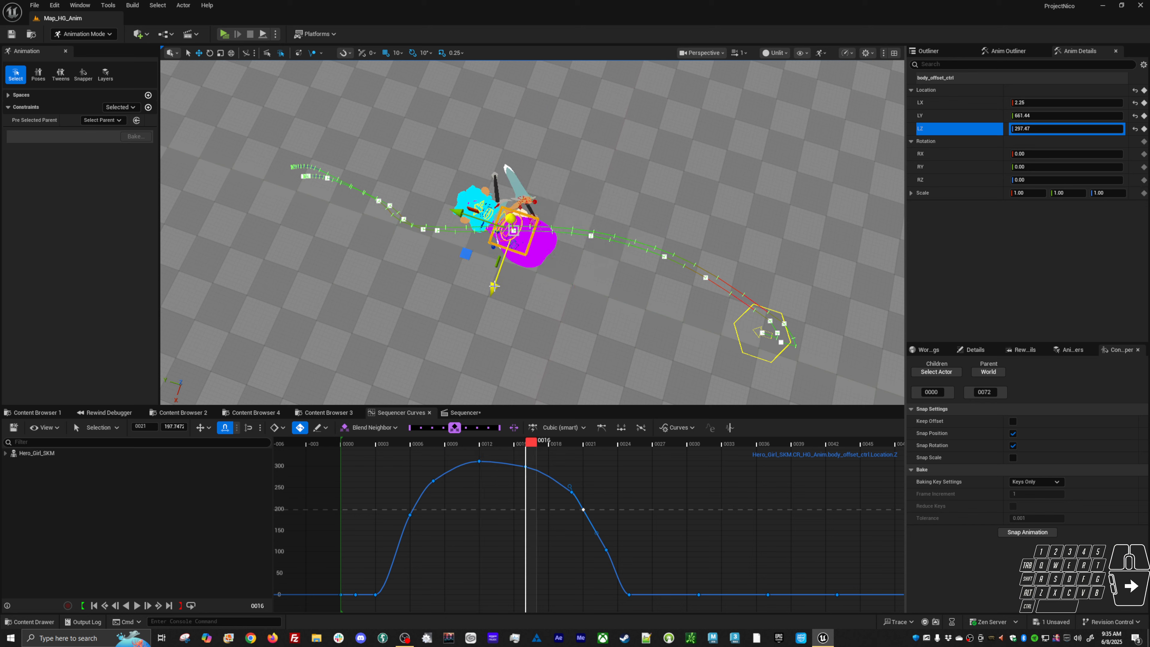
{"action": "left_click_drag", "start_coordinate": [494, 292], "coordinate": [494, 294]}
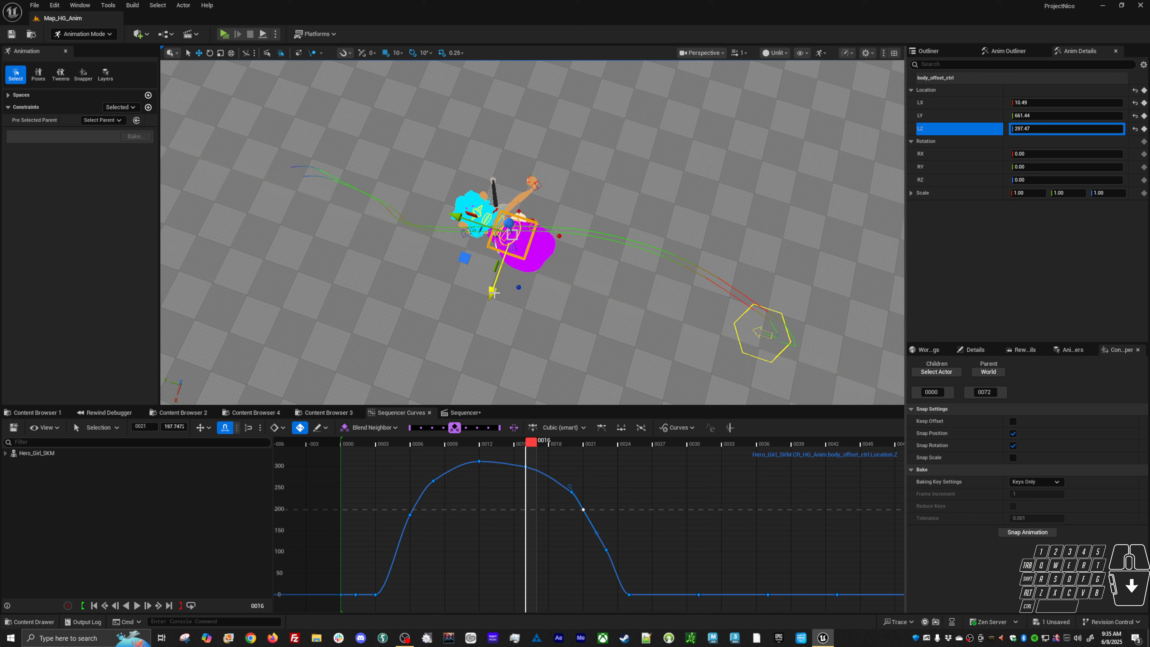
{"action": "key", "text": "period"}
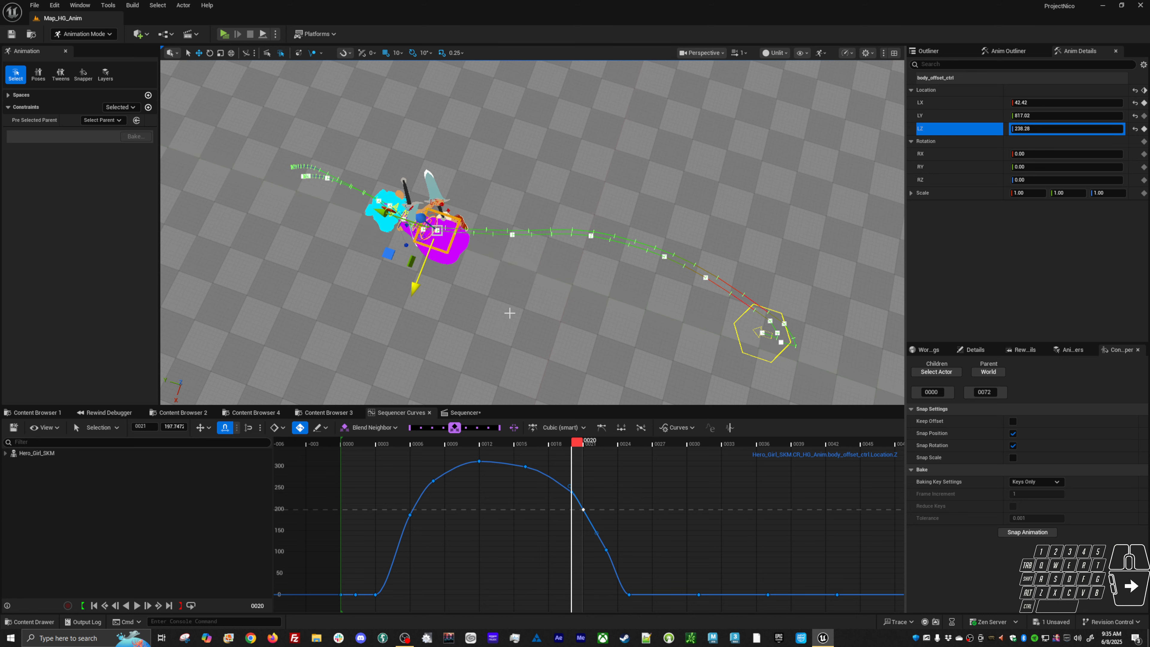
{"action": "key", "text": "Right"}
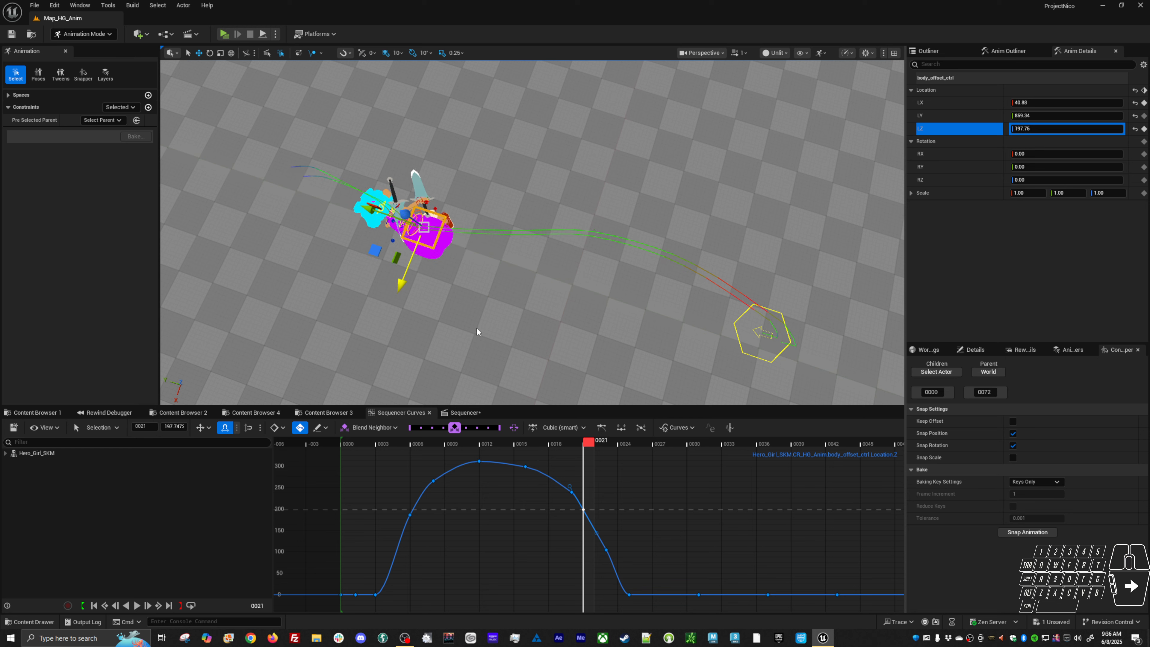
Step back and forth through the keys up to the frame 25 landing and examine the body's path from above
{"action": "key", "text": "comma"}
{"action": "key", "text": "comma"}
{"action": "key", "text": "comma"}
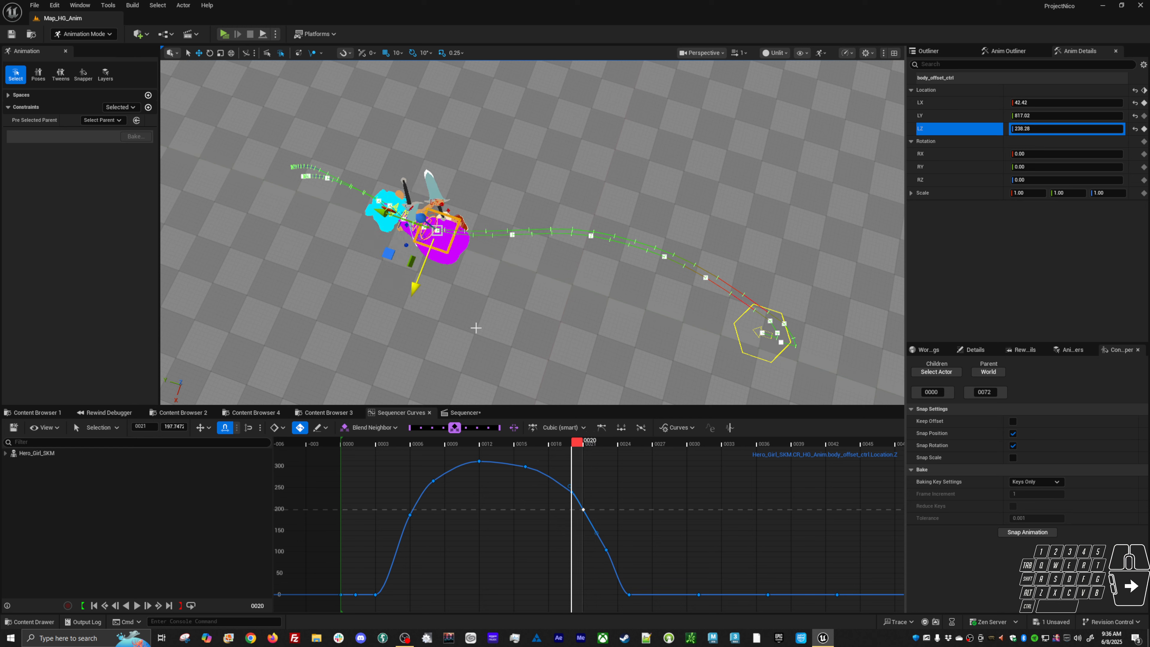
{"action": "key", "text": "period"}
{"action": "key", "text": "period"}
{"action": "key", "text": "period"}
{"action": "key", "text": "period"}
{"action": "key", "text": "period"}
{"action": "key", "text": "period"}
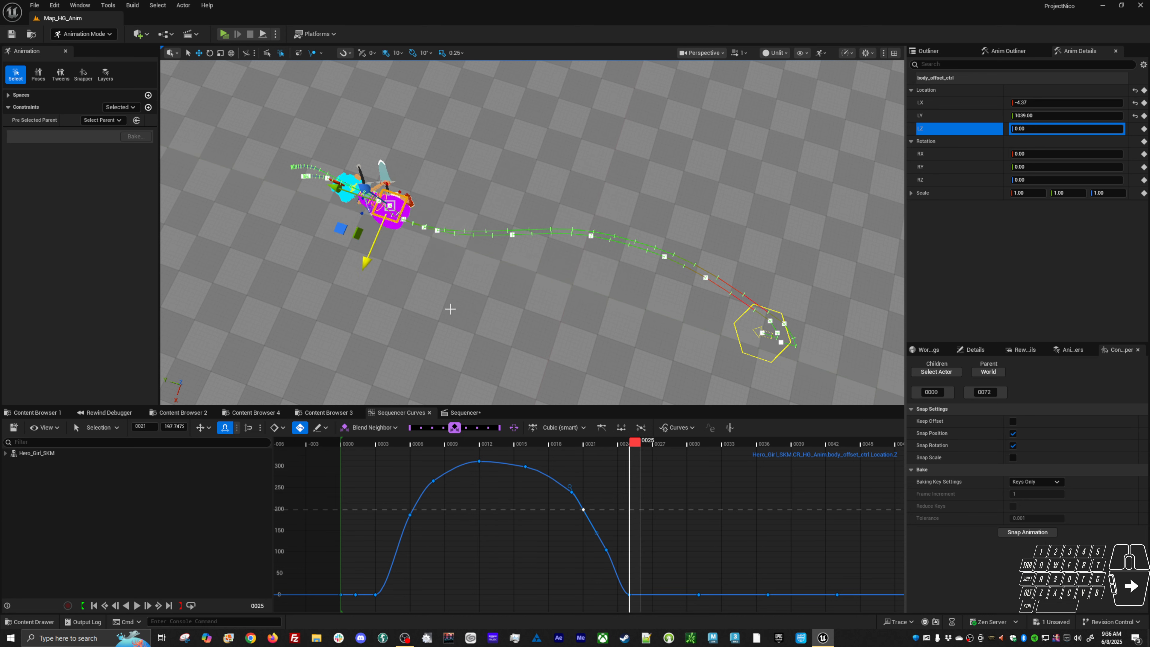
{"action": "key", "text": "comma"}
{"action": "key", "text": "comma"}
{"action": "key", "text": "comma"}
{"action": "key", "text": "comma"}
{"action": "key", "text": "comma"}
{"action": "key", "text": "period"}
{"action": "key", "text": "period"}
{"action": "key", "text": "period"}
{"action": "key", "text": "period"}
{"action": "key", "text": "period"}
Hide the motion trails in the viewport, with the view brought back down to the hero's side
{"action": "left_click_drag", "start_coordinate": [420, 302], "coordinate": [313, 204], "text": "alt"}
{"action": "middle_click_drag", "start_coordinate": [420, 303], "coordinate": [569, 340], "text": "alt"}
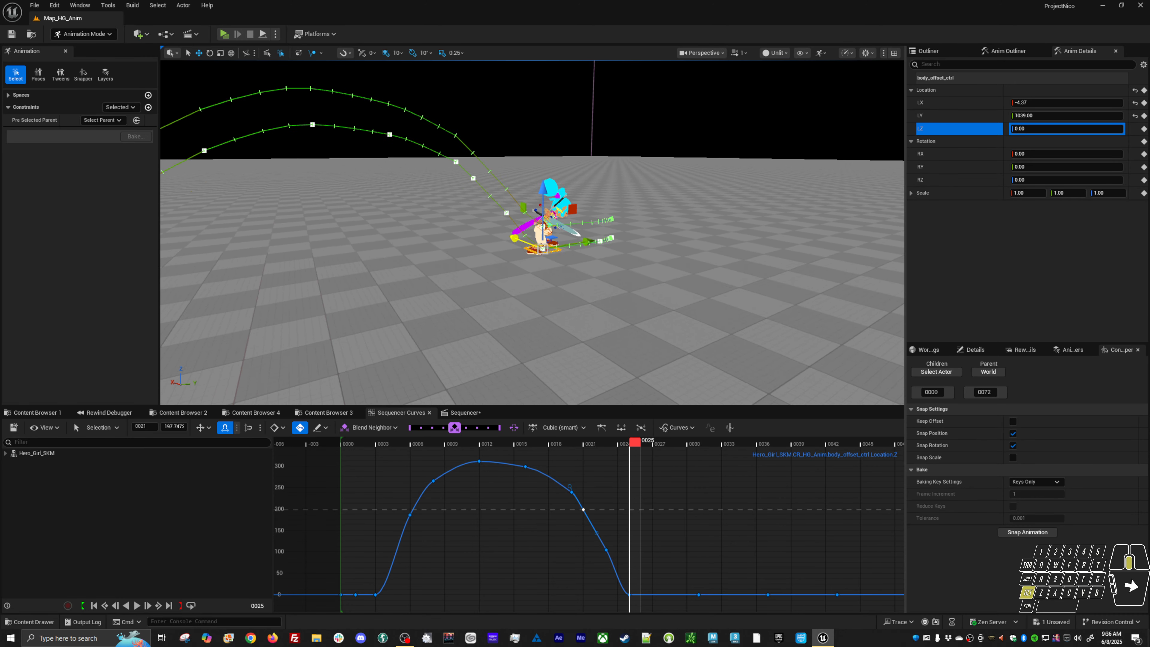
{"action": "middle_click_drag", "start_coordinate": [306, 189], "coordinate": [333, 189], "text": "alt"}
{"action": "left_click", "coordinate": [312, 53]}
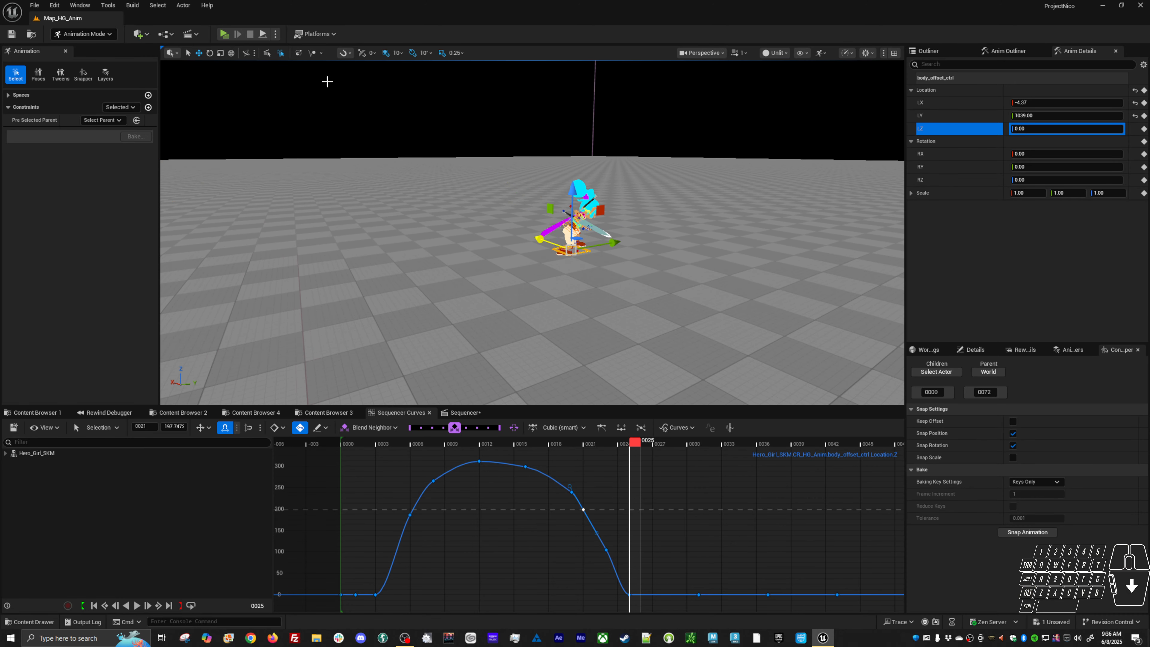
{"action": "key", "text": "alt+v"}
Play back the jump without trails and examine the takeoff, flight and landing from the side
{"action": "left_click_drag", "start_coordinate": [484, 292], "coordinate": [485, 272], "text": "alt"}
{"action": "middle_click_drag", "start_coordinate": [484, 293], "coordinate": [512, 293], "text": "alt"}
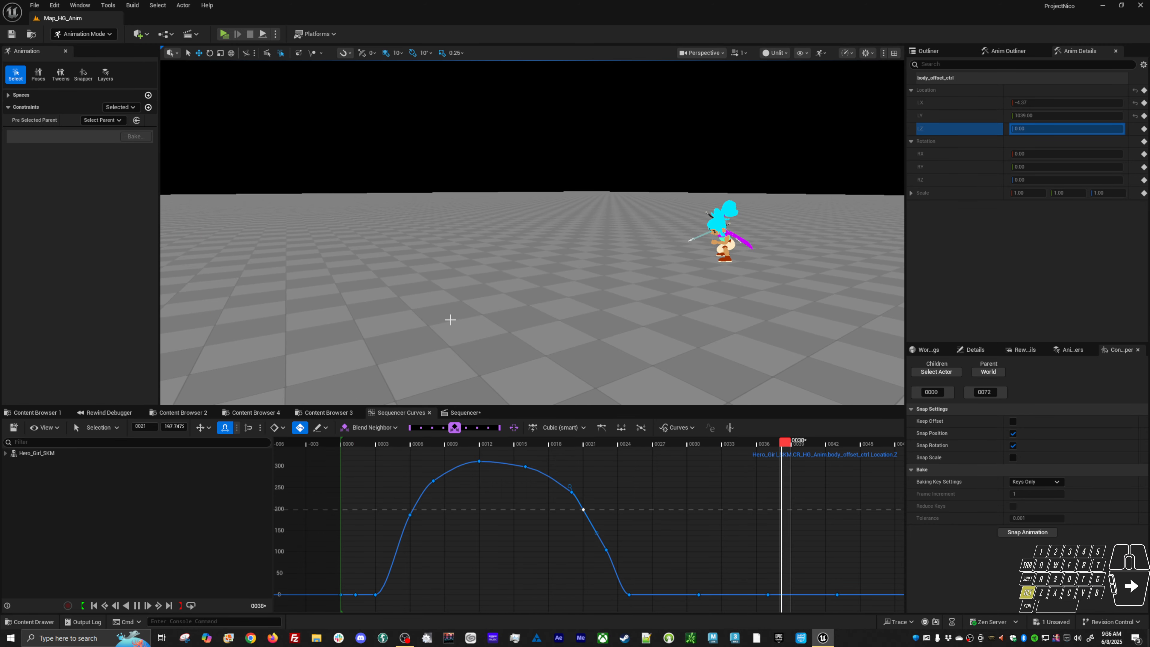
{"action": "middle_click_drag", "start_coordinate": [451, 311], "coordinate": [524, 315], "text": "alt"}
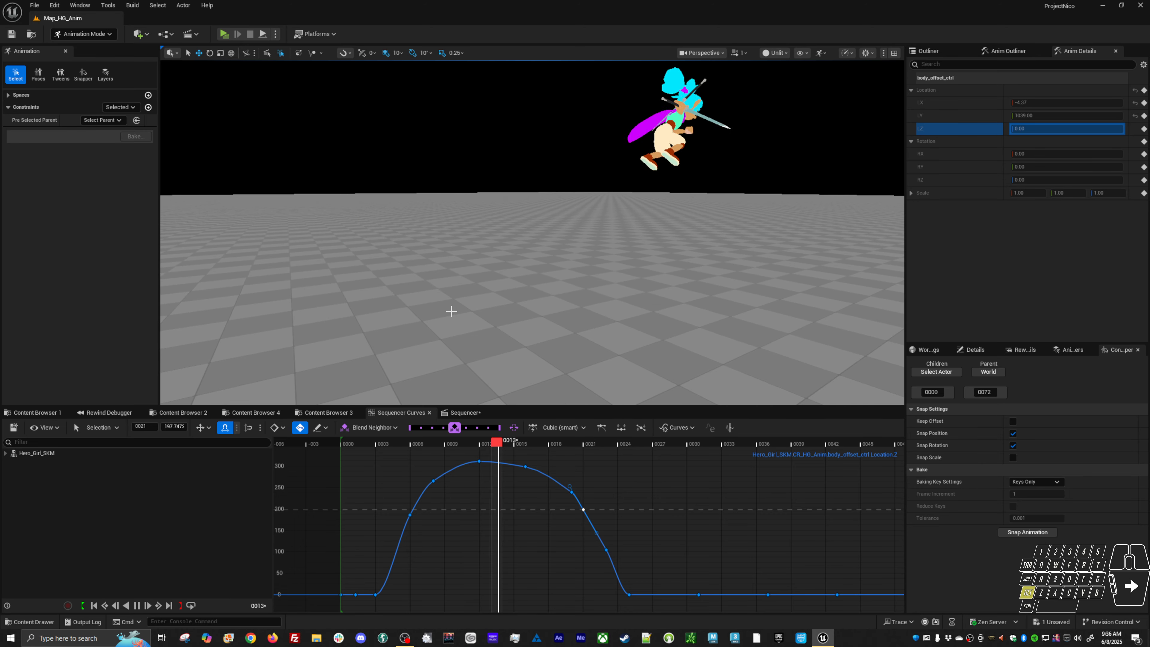
{"action": "left_click_drag", "start_coordinate": [449, 312], "coordinate": [400, 316], "text": "alt"}
{"action": "middle_click_drag", "start_coordinate": [400, 315], "coordinate": [407, 302], "text": "alt"}
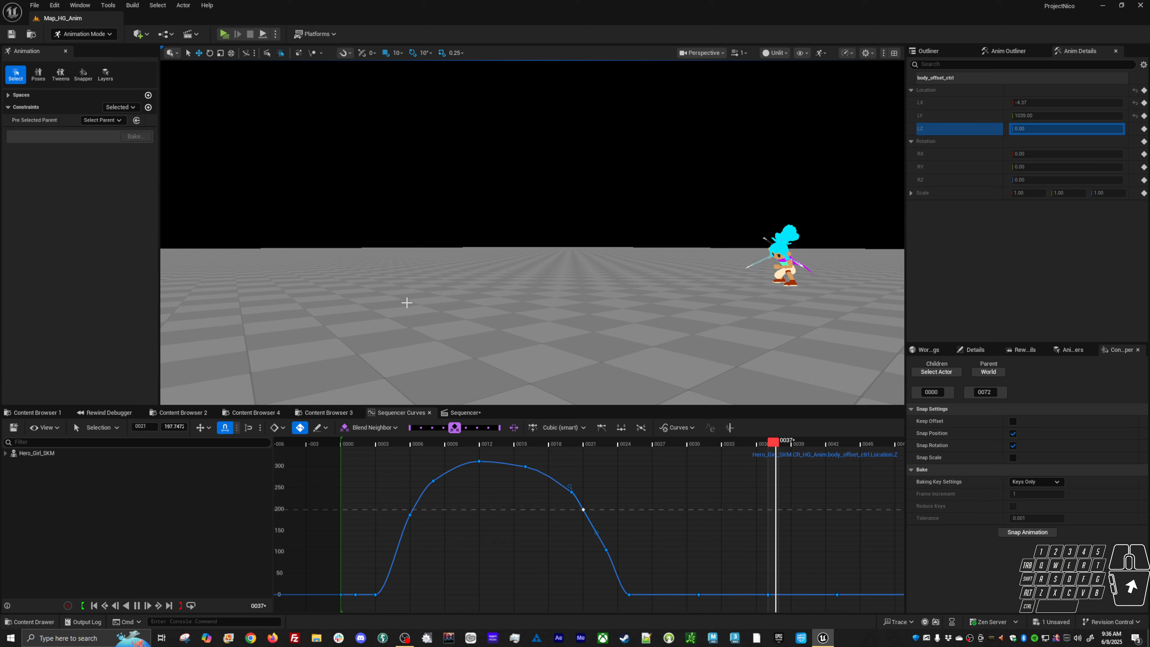
Enlarge the viewport to full screen and examine the looping jump from several angles and distances
{"action": "key", "text": "F11"}
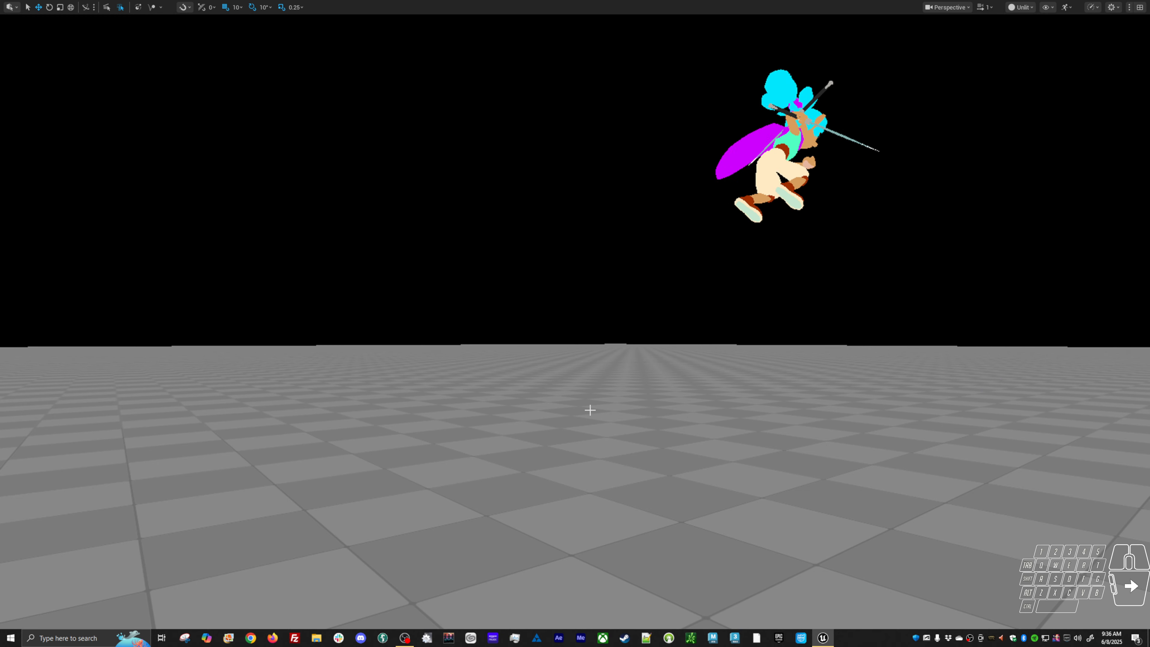
{"action": "left_click_drag", "start_coordinate": [678, 427], "coordinate": [686, 419], "text": "alt"}
{"action": "middle_click_drag", "start_coordinate": [694, 377], "coordinate": [694, 413], "text": "alt"}
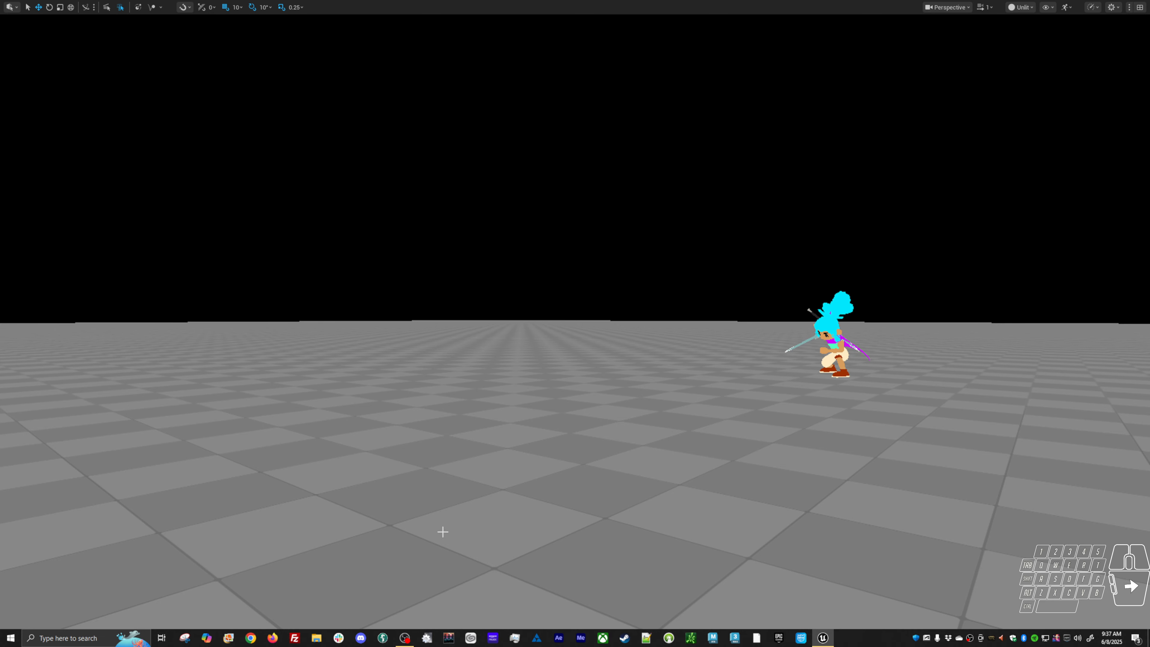
{"action": "left_click_drag", "start_coordinate": [704, 402], "coordinate": [656, 358], "text": "alt"}
{"action": "middle_click_drag", "start_coordinate": [656, 358], "coordinate": [931, 423], "text": "alt"}
{"action": "right_click_drag", "start_coordinate": [932, 423], "coordinate": [996, 424], "text": "alt"}
{"action": "middle_click_drag", "start_coordinate": [996, 423], "coordinate": [960, 407], "text": "alt"}
{"action": "left_click_drag", "start_coordinate": [844, 411], "coordinate": [888, 426], "text": "alt"}
{"action": "middle_click_drag", "start_coordinate": [844, 411], "coordinate": [824, 344], "text": "alt"}
{"action": "right_click_drag", "start_coordinate": [824, 413], "coordinate": [901, 413], "text": "alt"}
{"action": "right_click_drag", "start_coordinate": [826, 434], "coordinate": [849, 446], "text": "alt"}
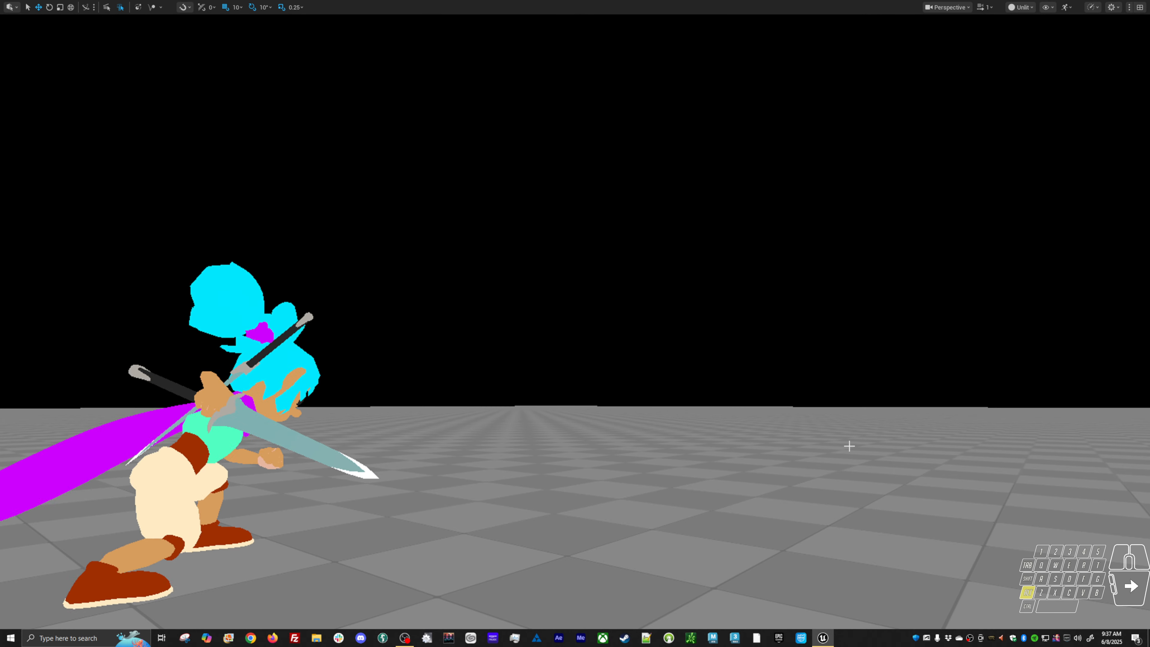
{"action": "middle_click_drag", "start_coordinate": [849, 446], "coordinate": [973, 419], "text": "alt"}
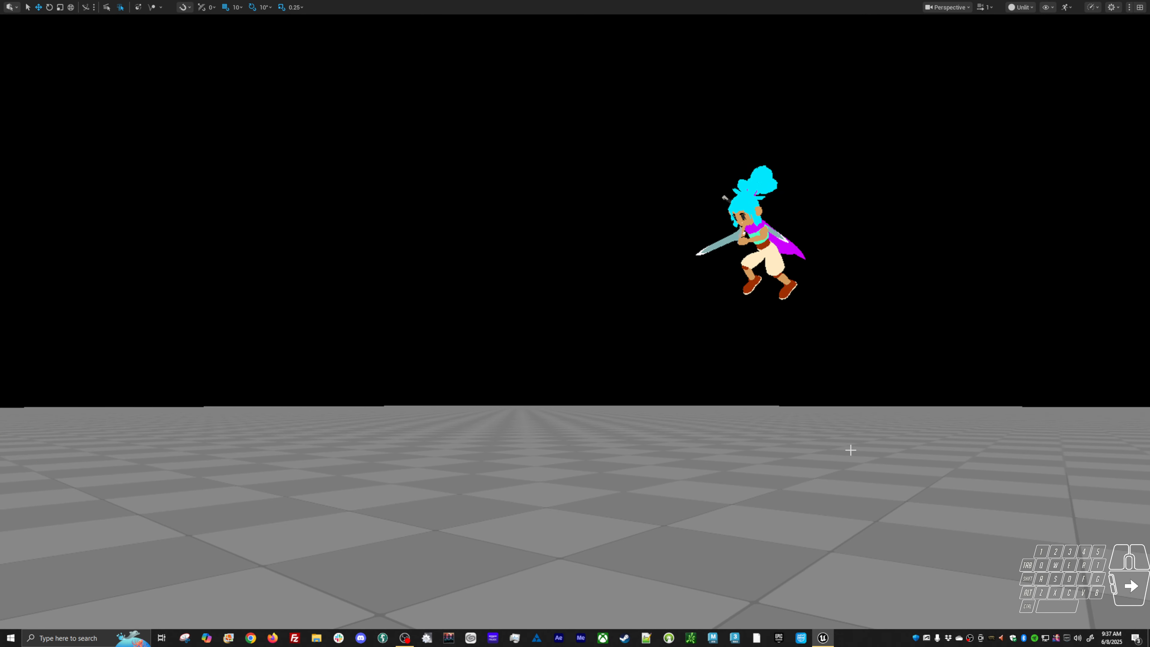